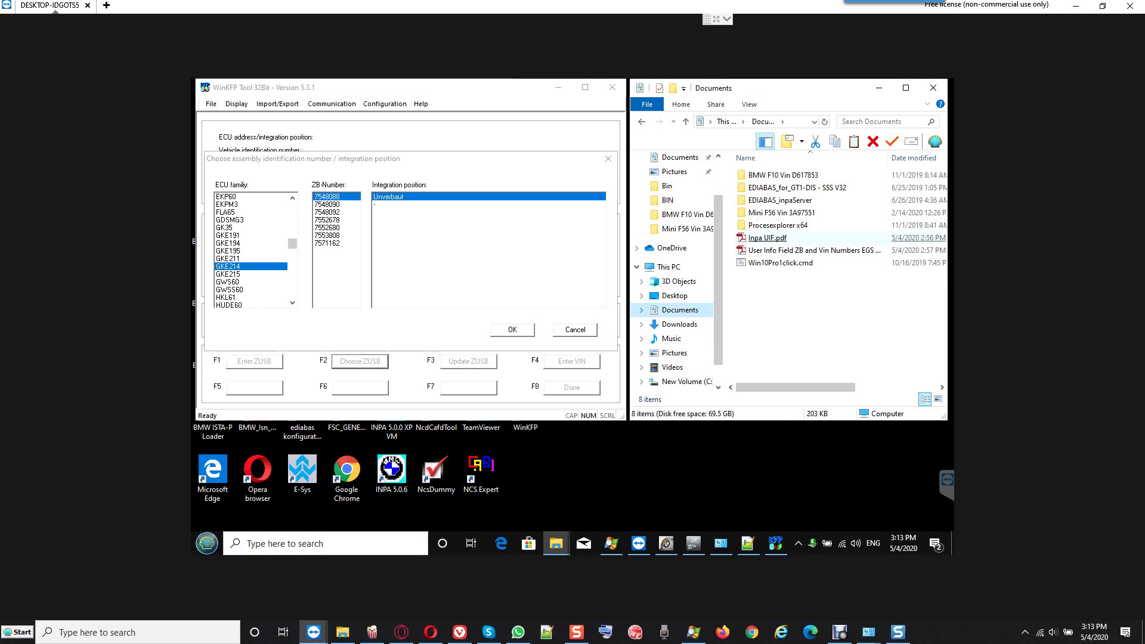
Open the Inpa UIF.pdf report from Documents, scroll through it, and close it.
click(778, 225)
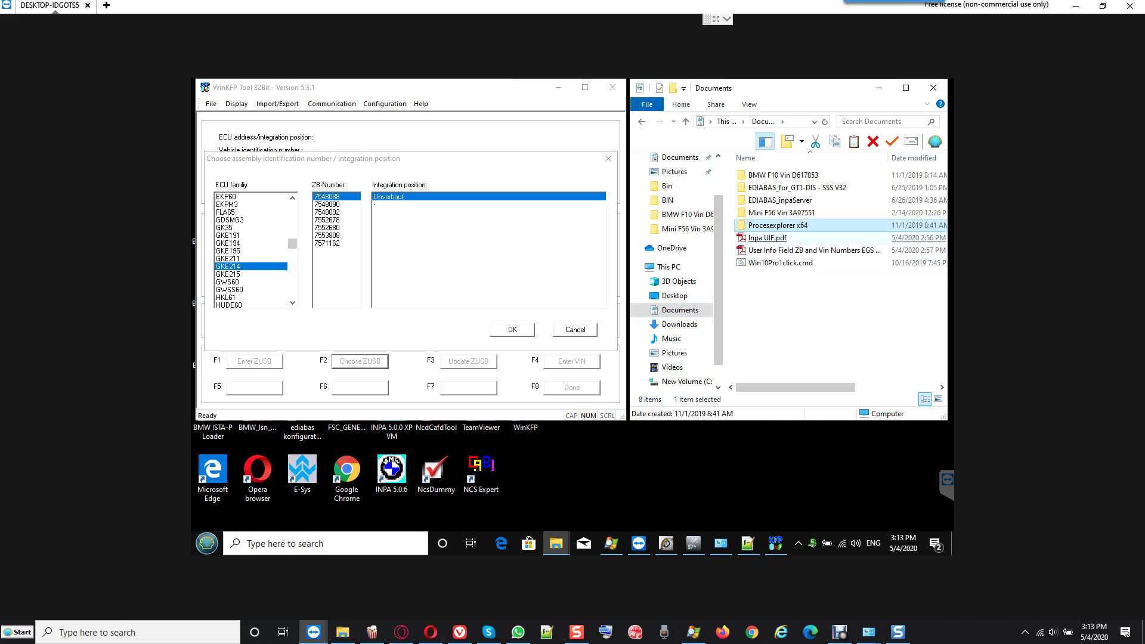
click(768, 238)
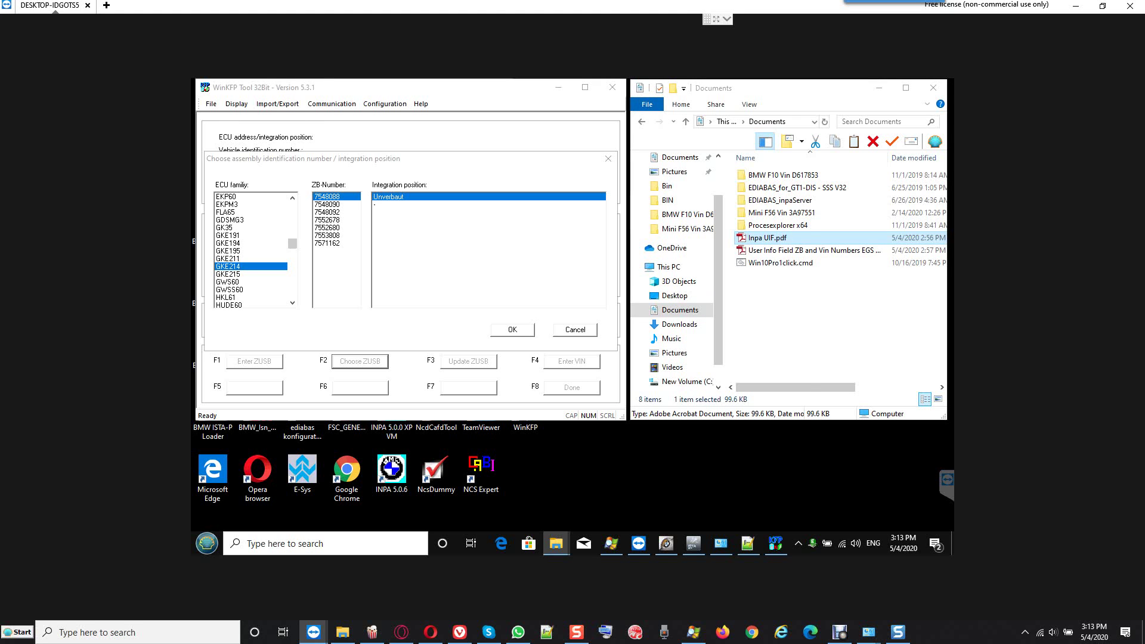
key(Return)
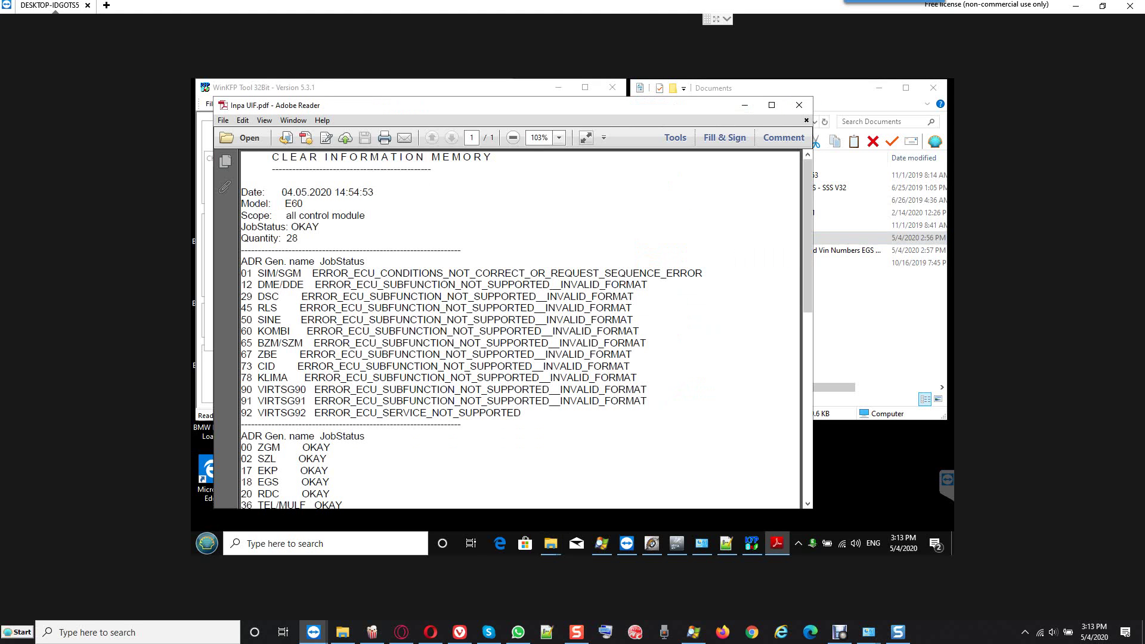
scroll(507, 328, down, 3)
scroll(507, 328, down, 3)
scroll(507, 328, down, 2)
scroll(507, 328, up, 2)
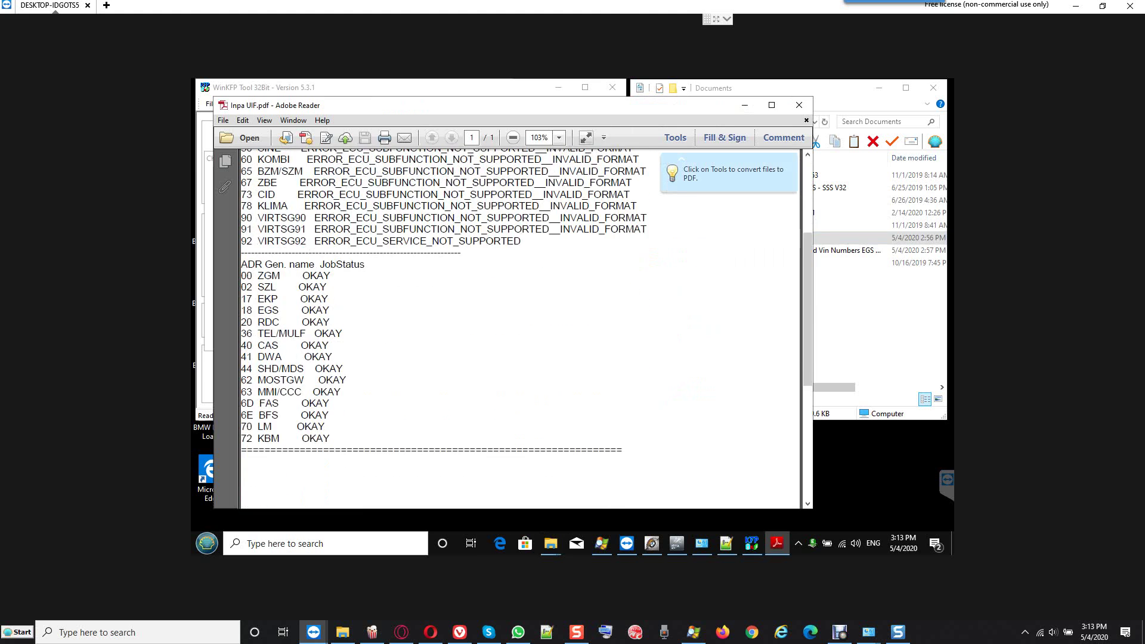
click(799, 105)
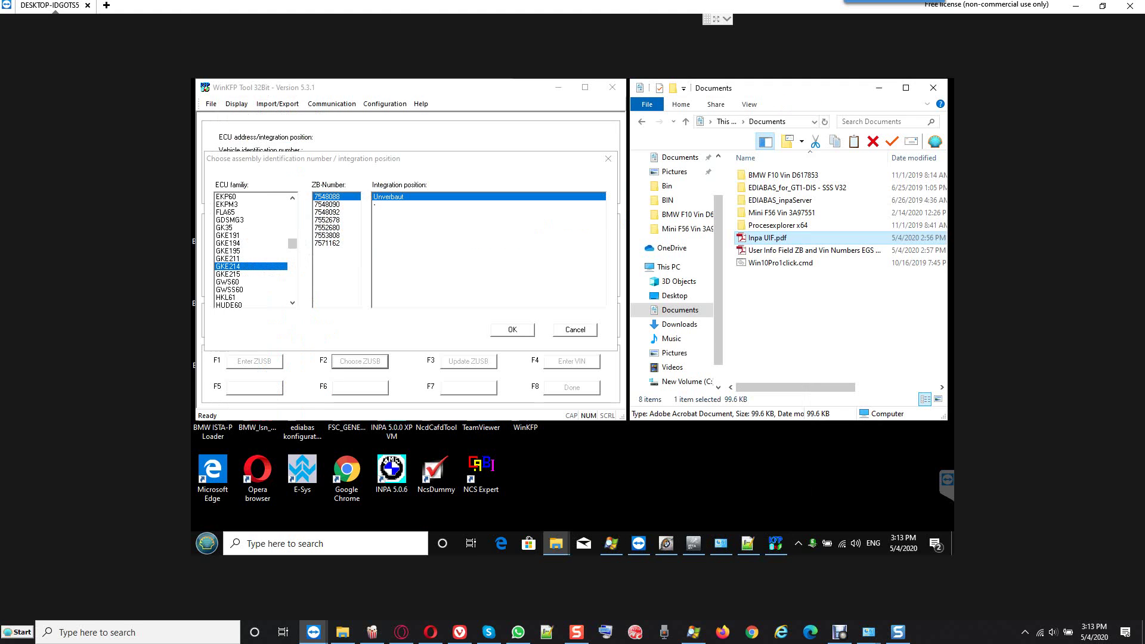
In the ZB/VIN report, highlight the 18 EGS row's ZB 7572901 and VIN, then minimise Reader.
click(815, 251)
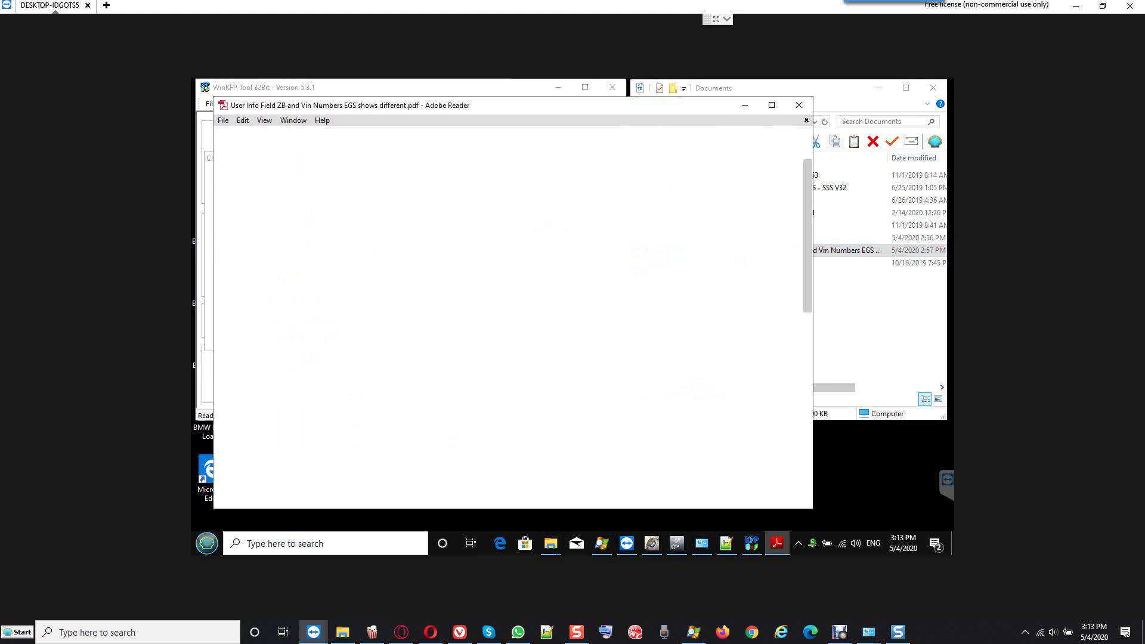
scroll(507, 328, down, 3)
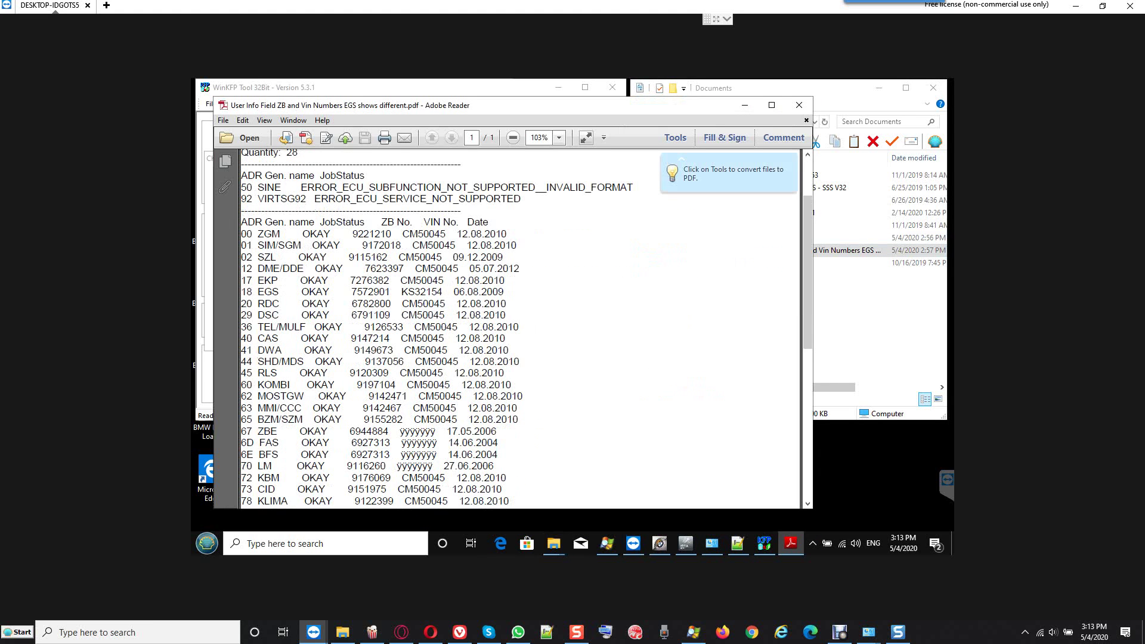
drag(391, 291, 241, 292)
drag(391, 292, 442, 292)
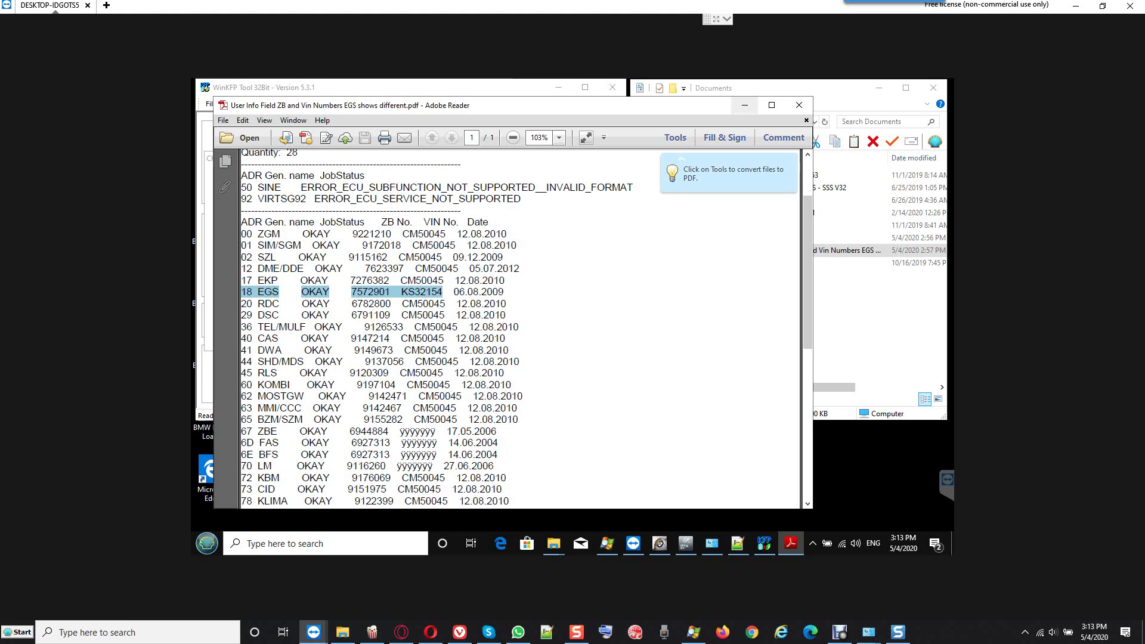
click(745, 105)
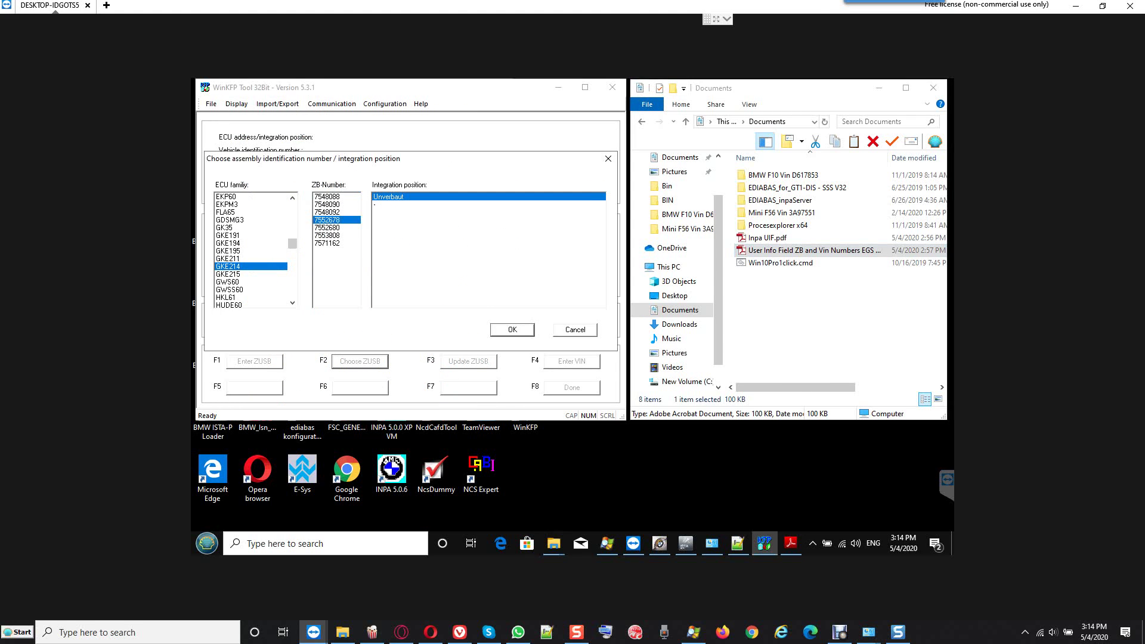
Review GKE214's ZB numbers 7552680 and 7571162, then GKE211's 7572855 and 7572857.
click(327, 227)
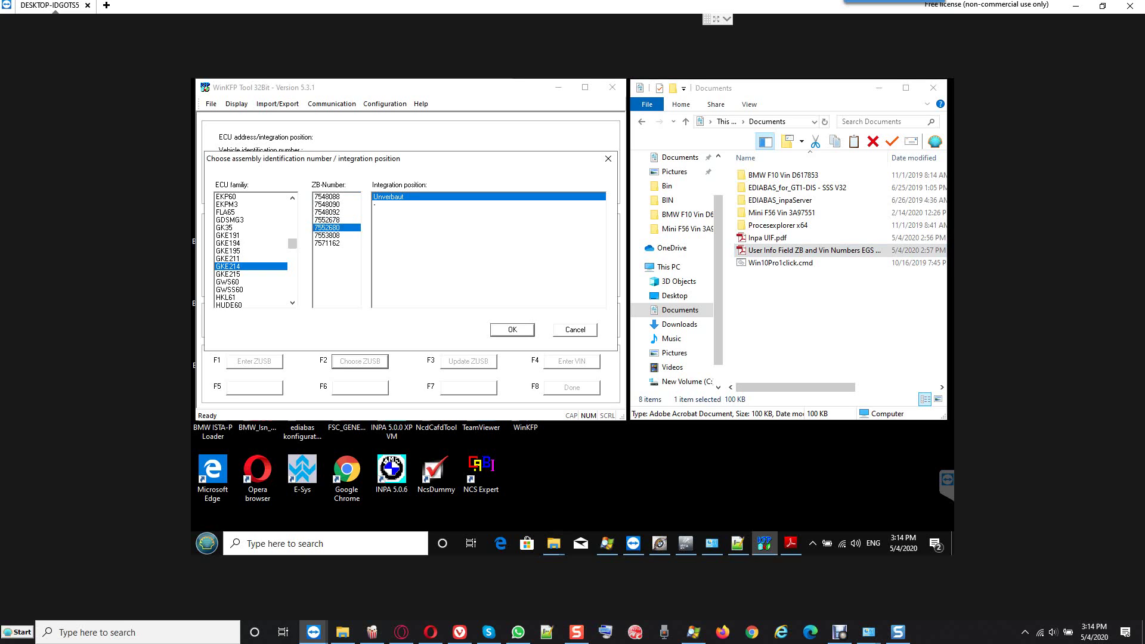
click(327, 242)
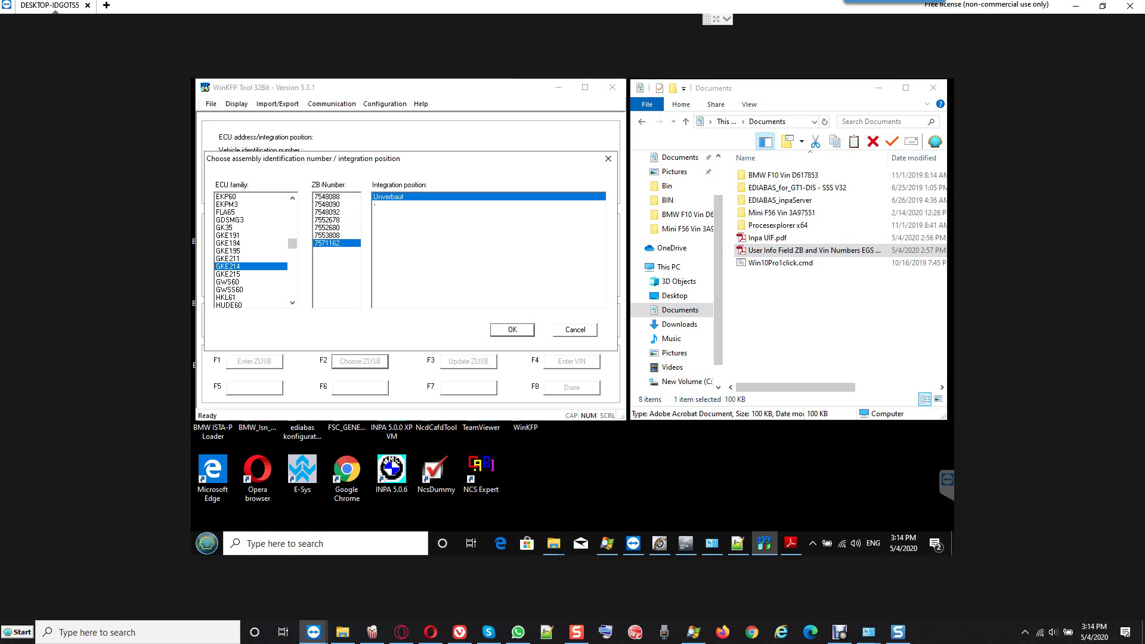
click(228, 258)
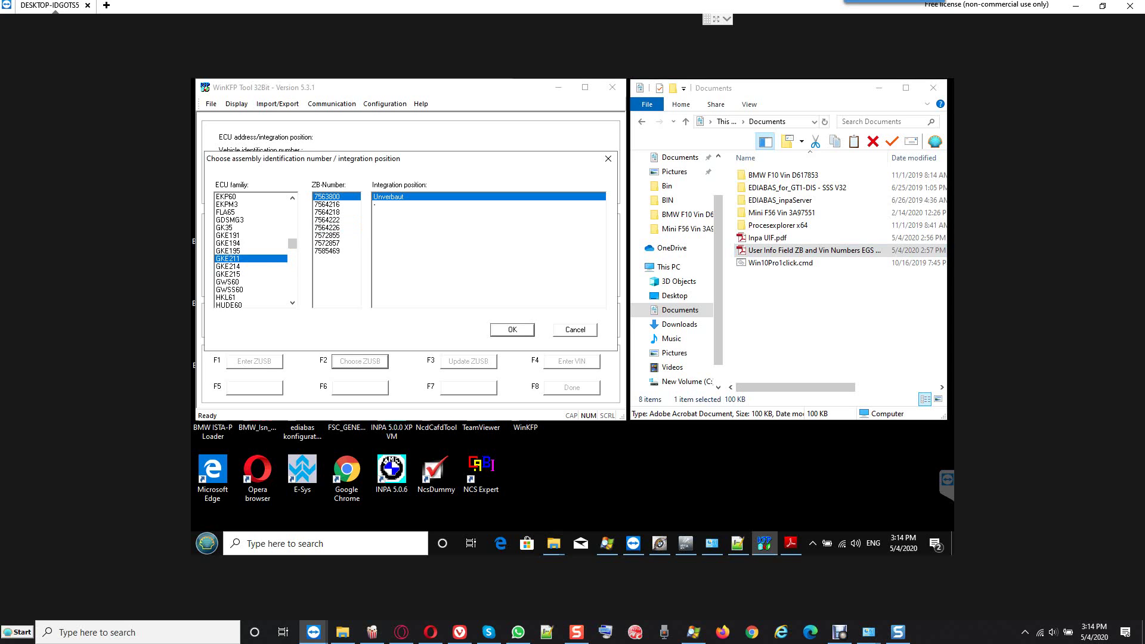
click(327, 235)
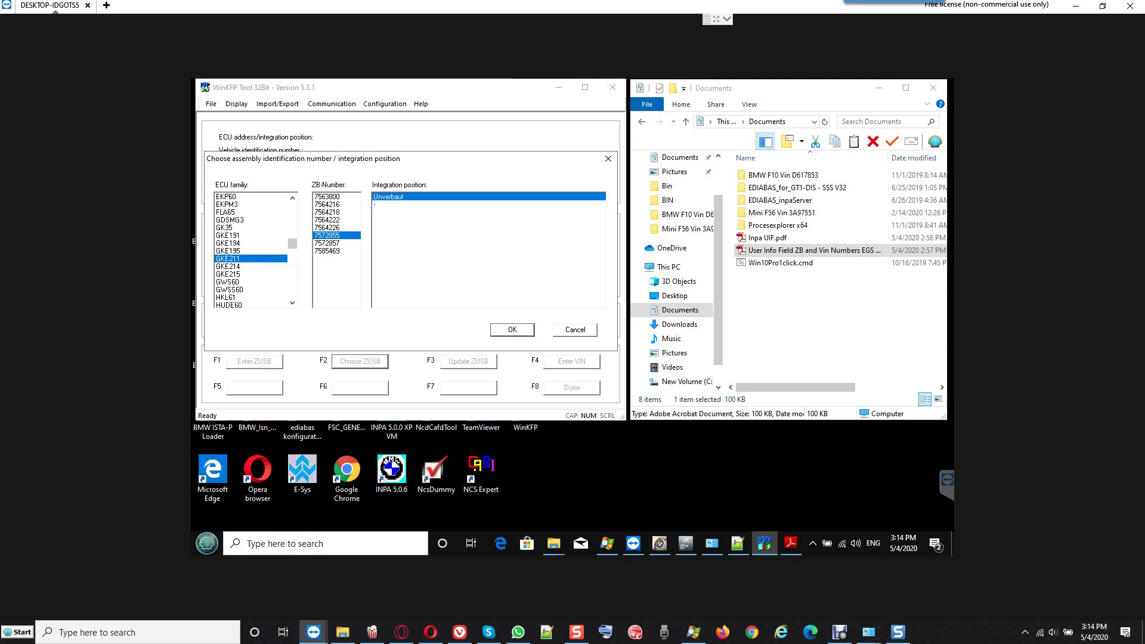
click(327, 243)
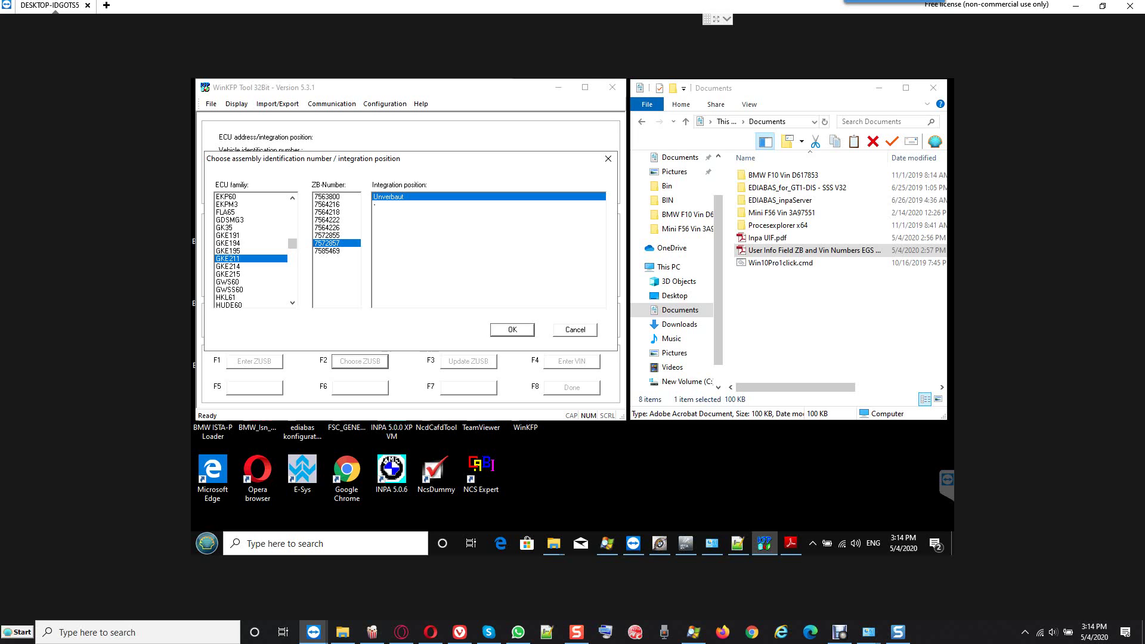
click(228, 250)
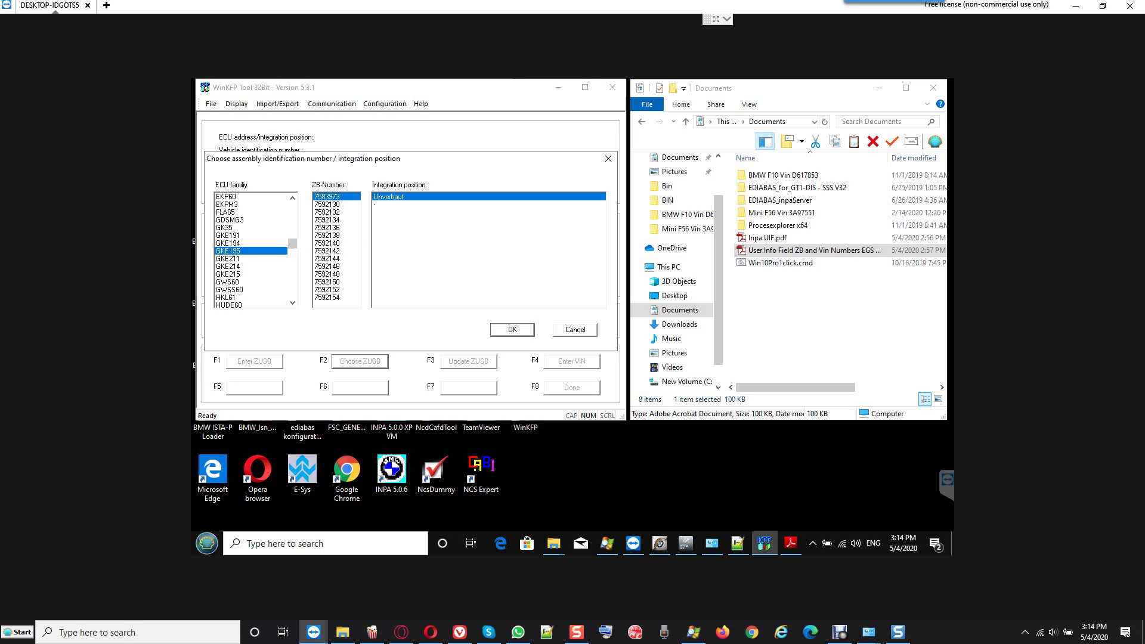
click(228, 243)
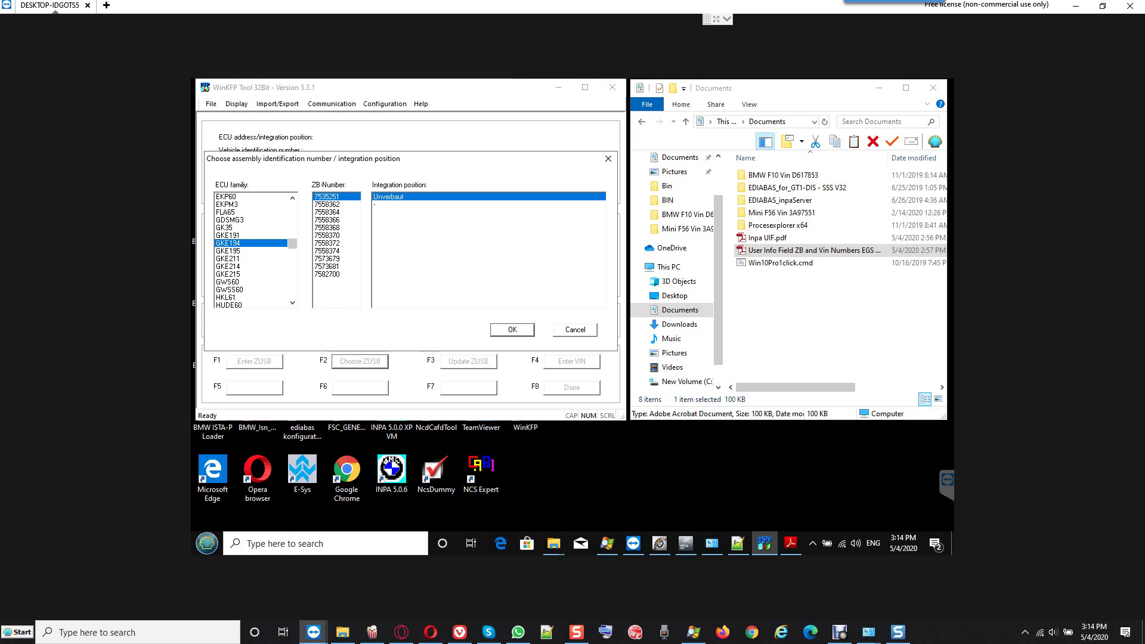
click(326, 266)
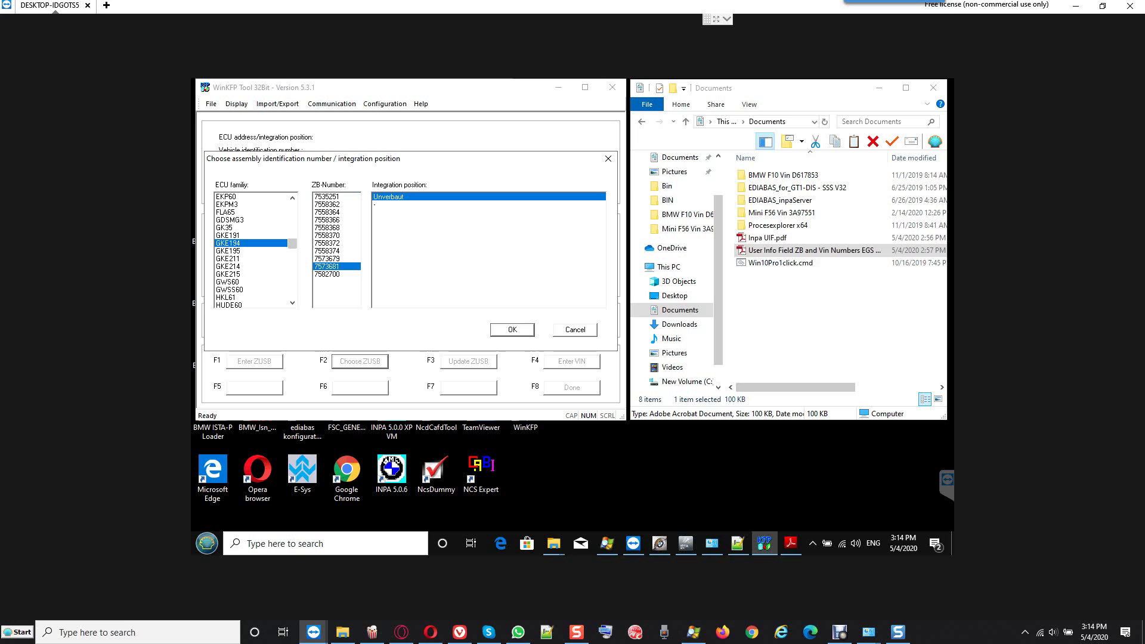
click(326, 258)
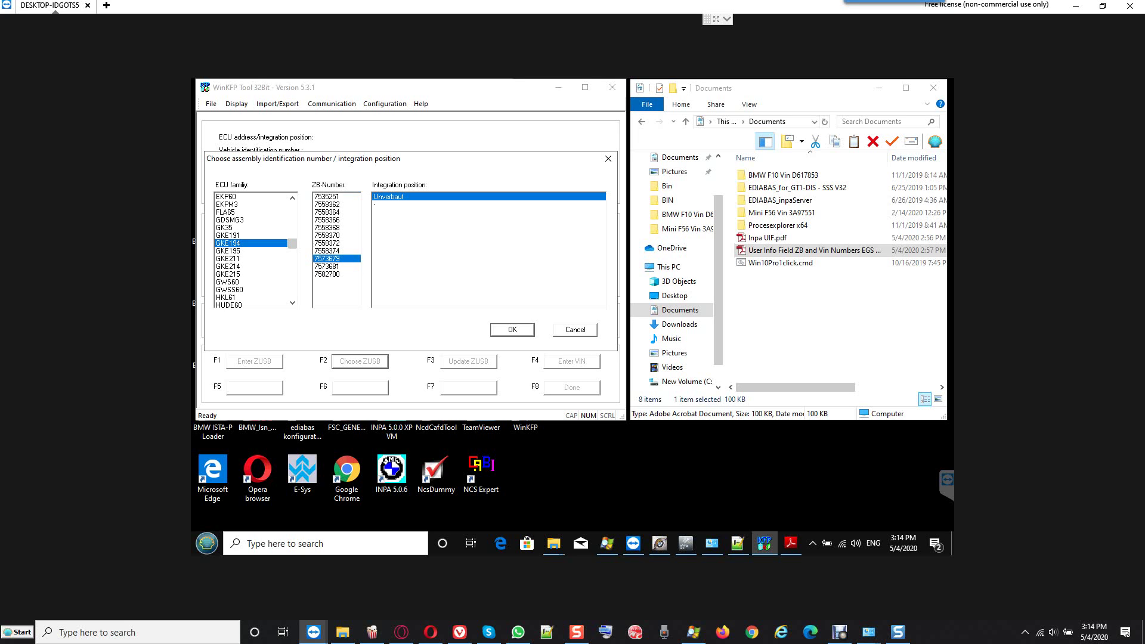
click(227, 274)
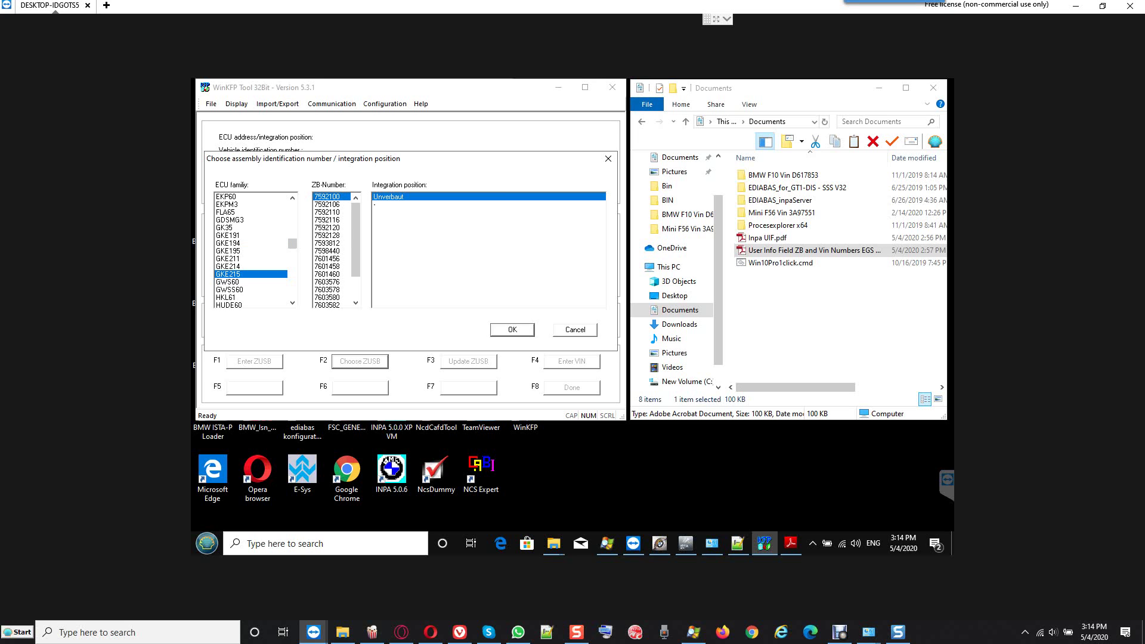
scroll(334, 251, down, 2)
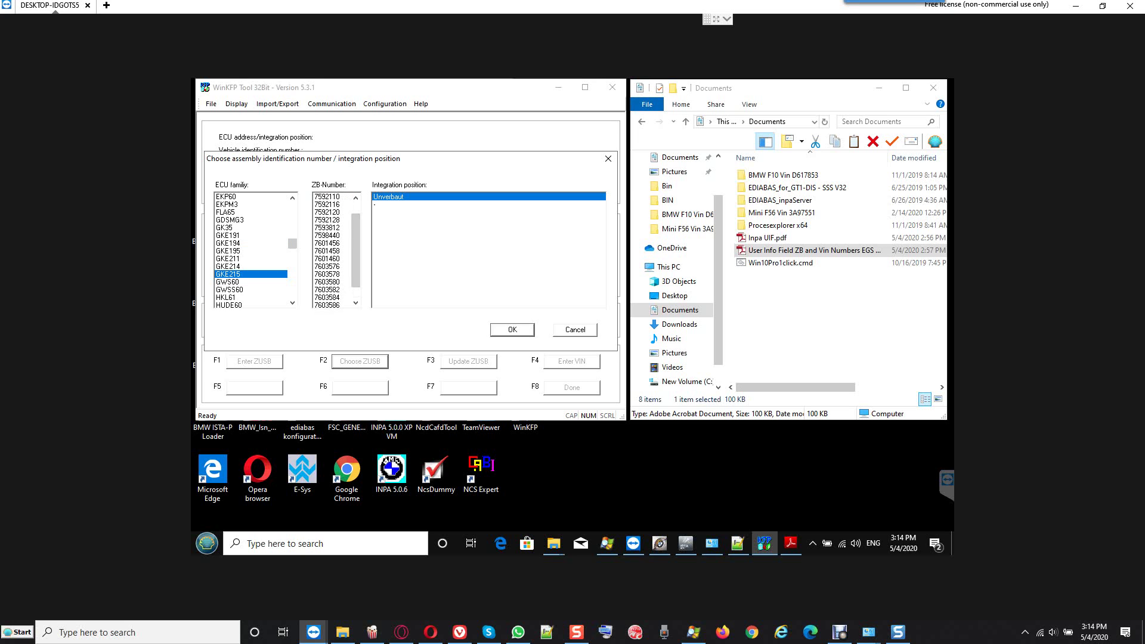
click(228, 266)
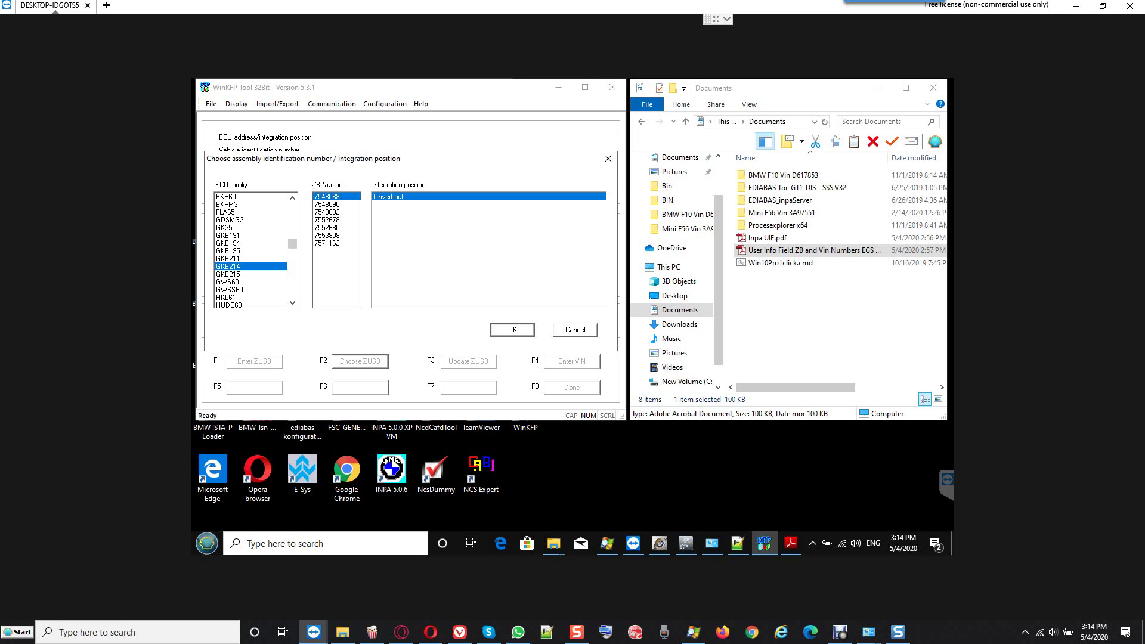
click(791, 544)
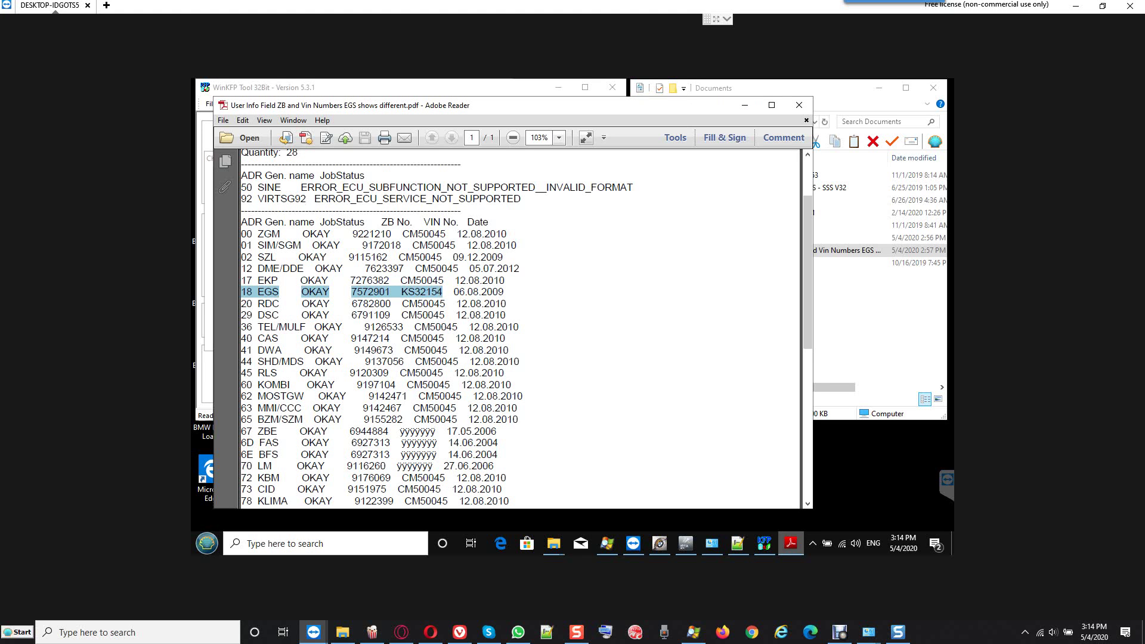
click(791, 544)
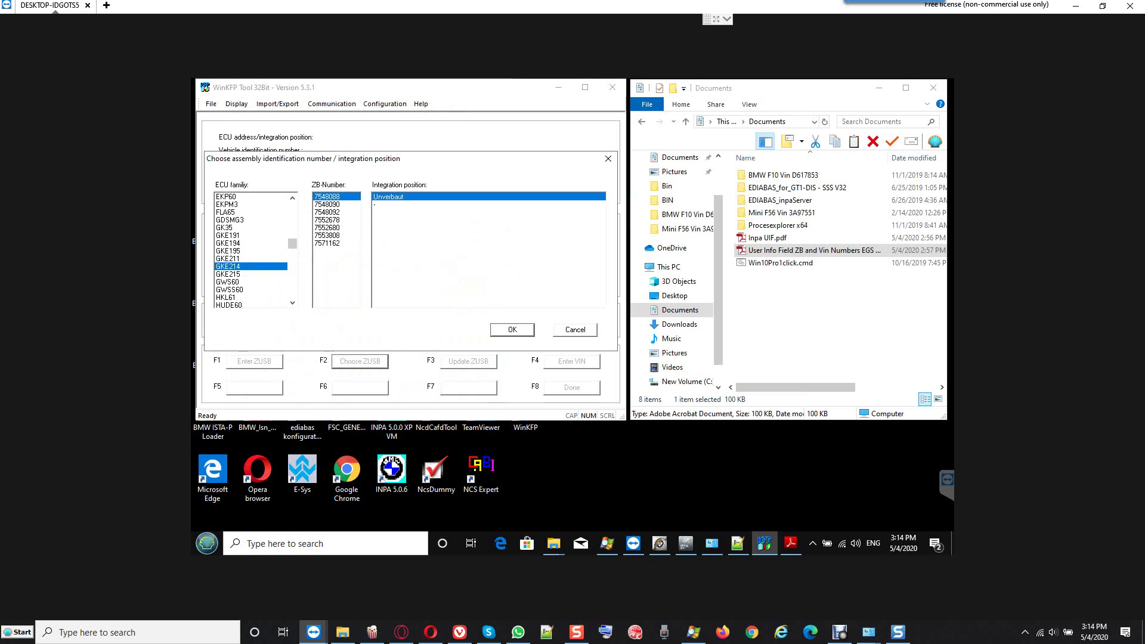
click(228, 259)
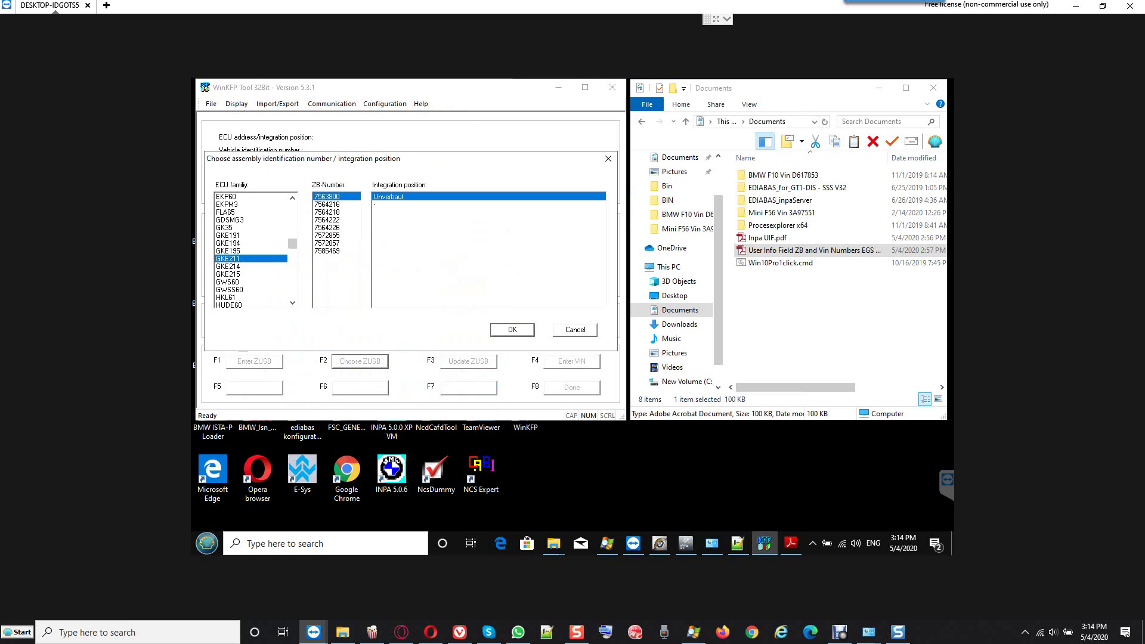
click(327, 235)
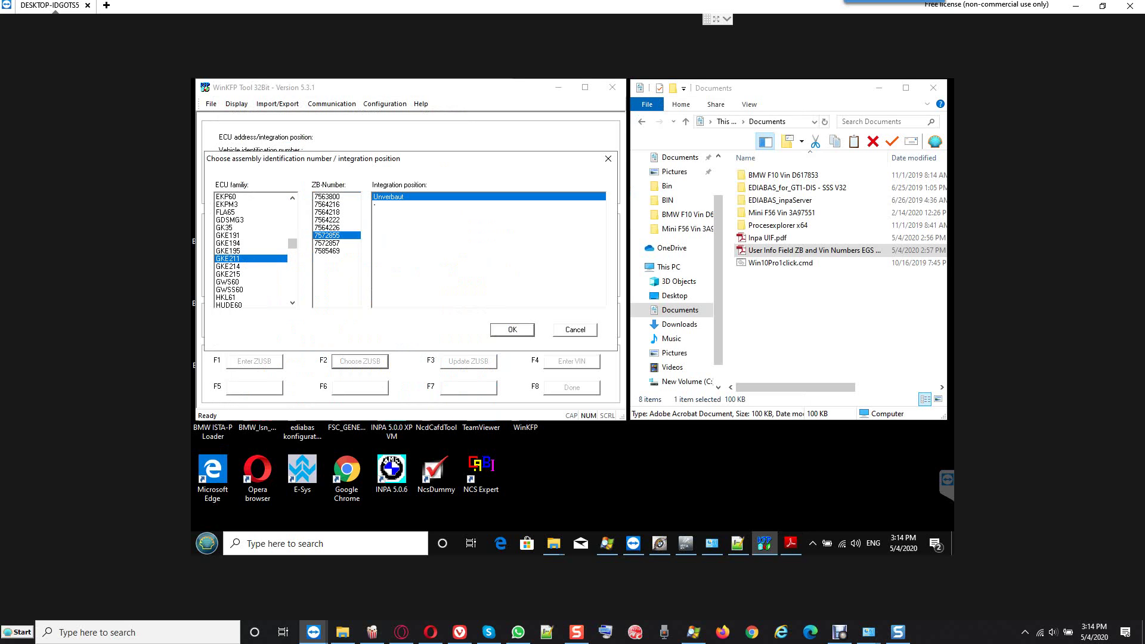
key(alt+Tab)
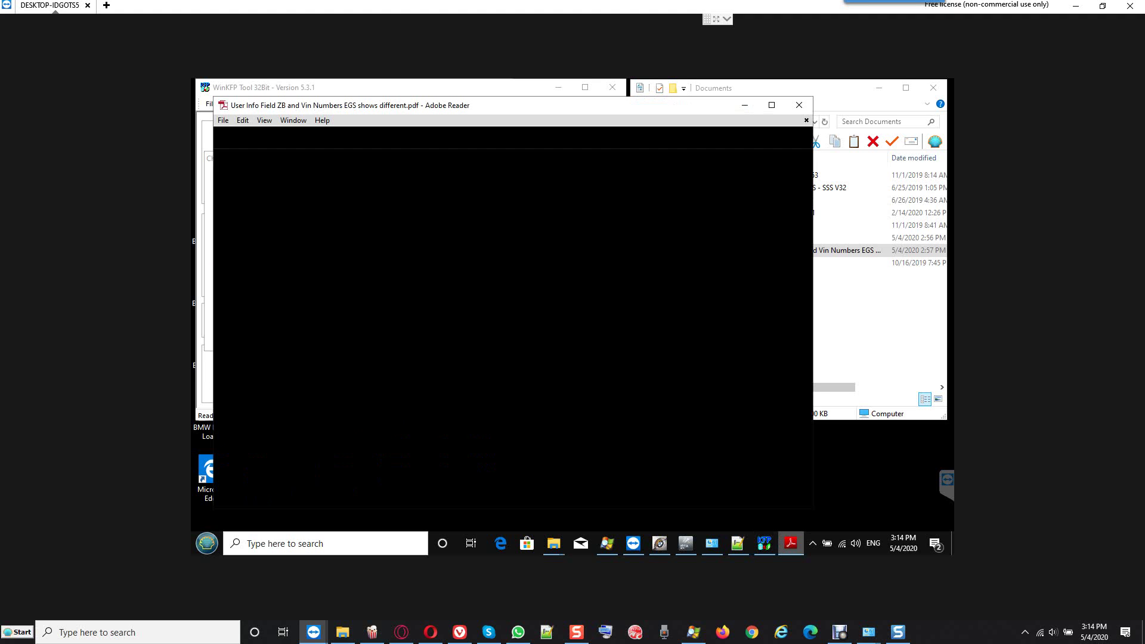
key(super+Down)
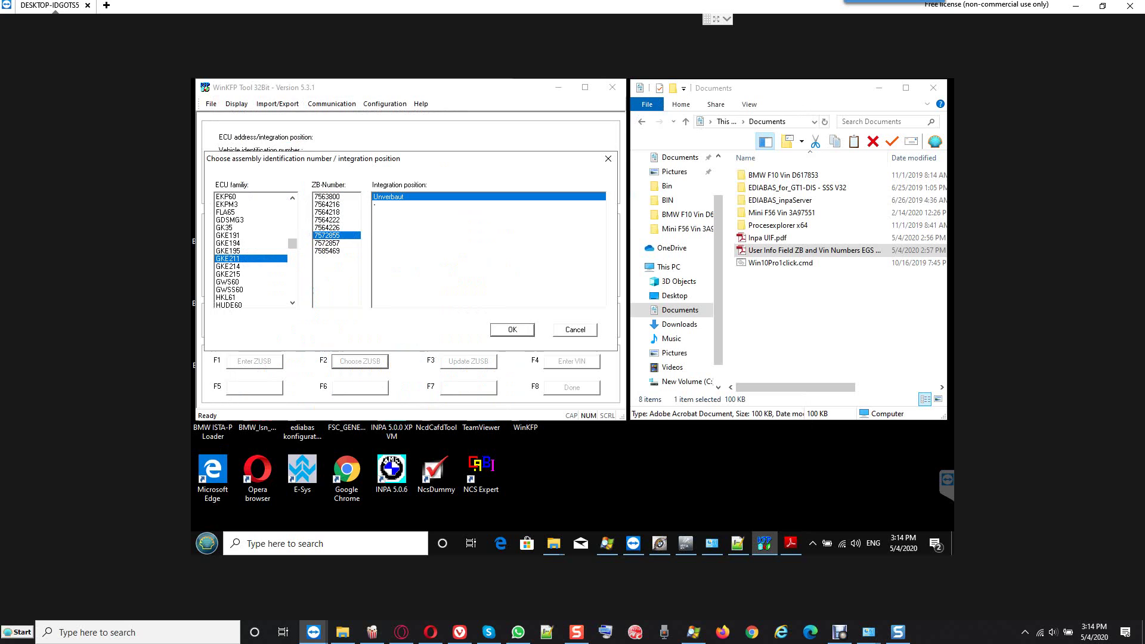
click(327, 243)
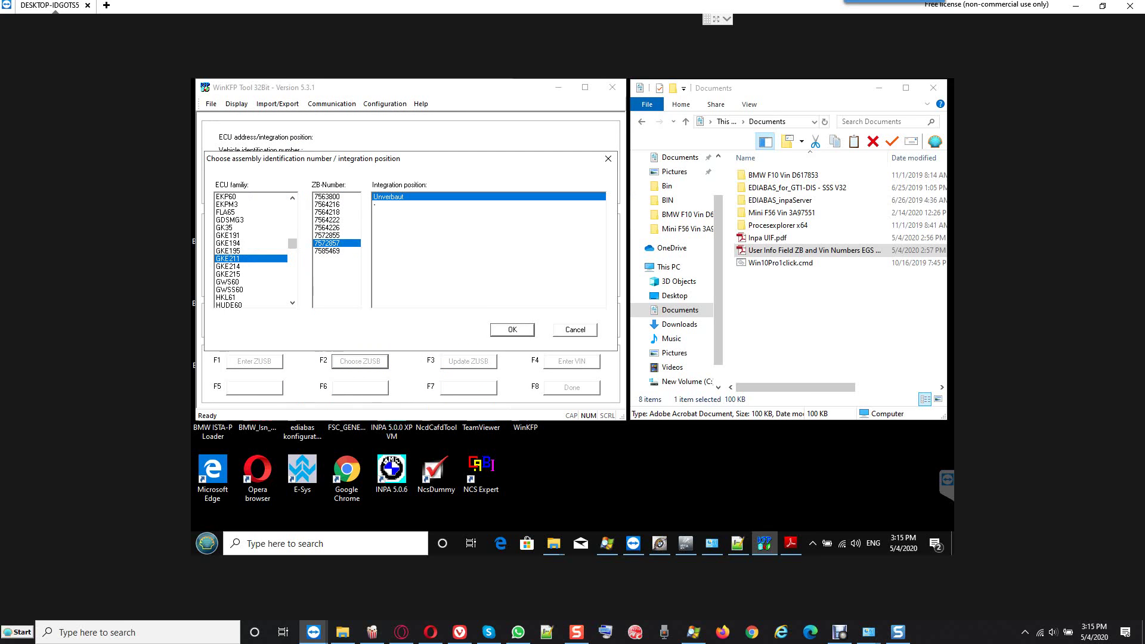
click(327, 250)
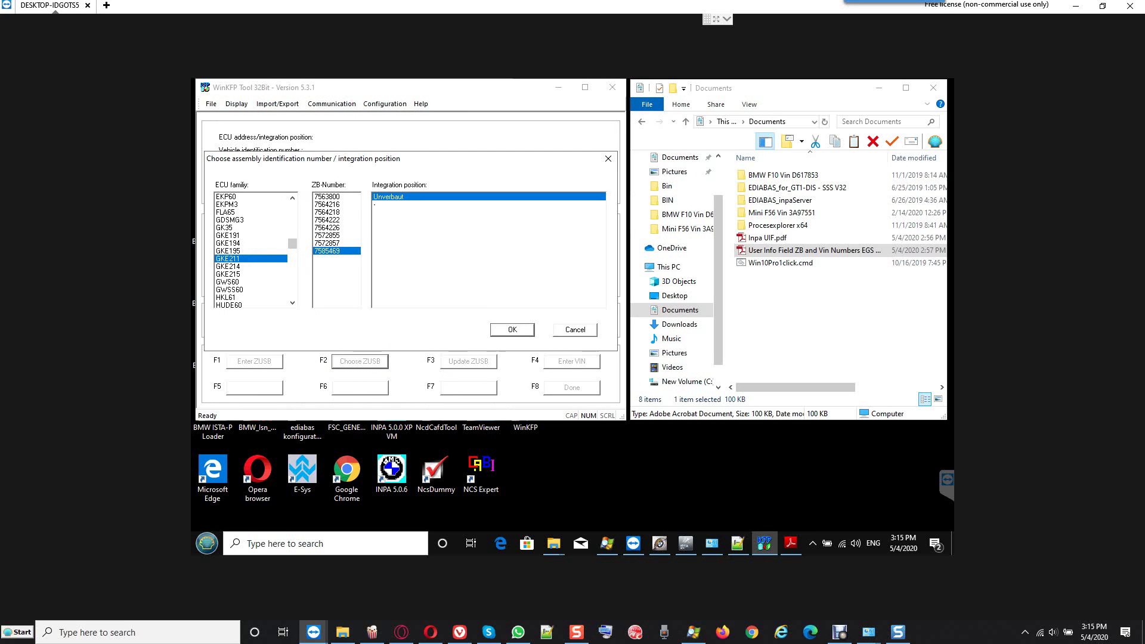
click(227, 250)
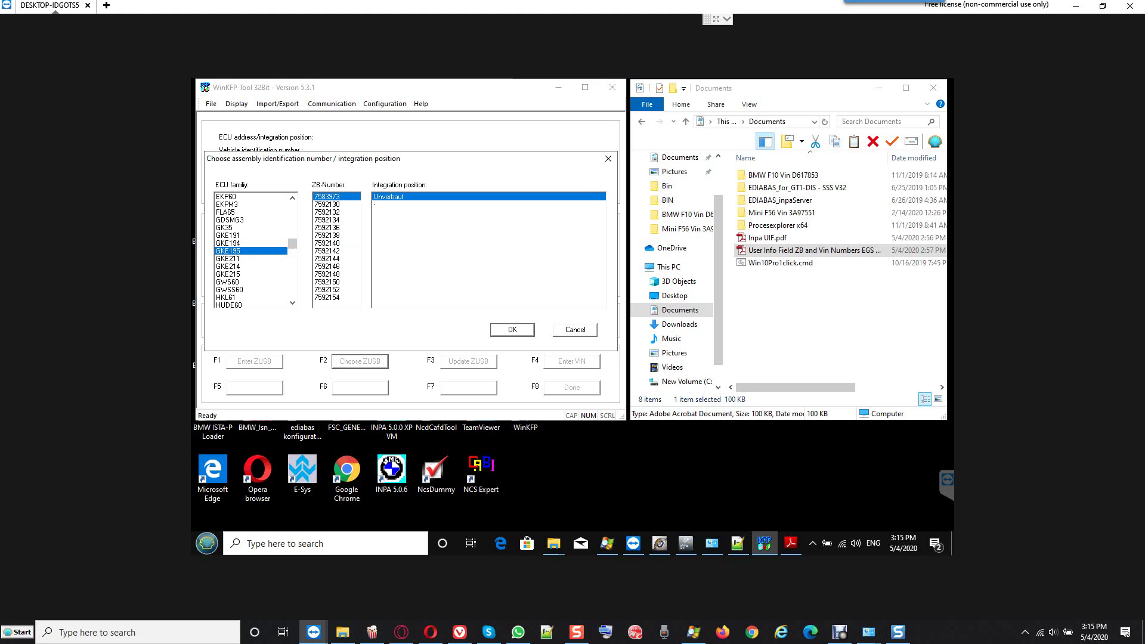
click(791, 542)
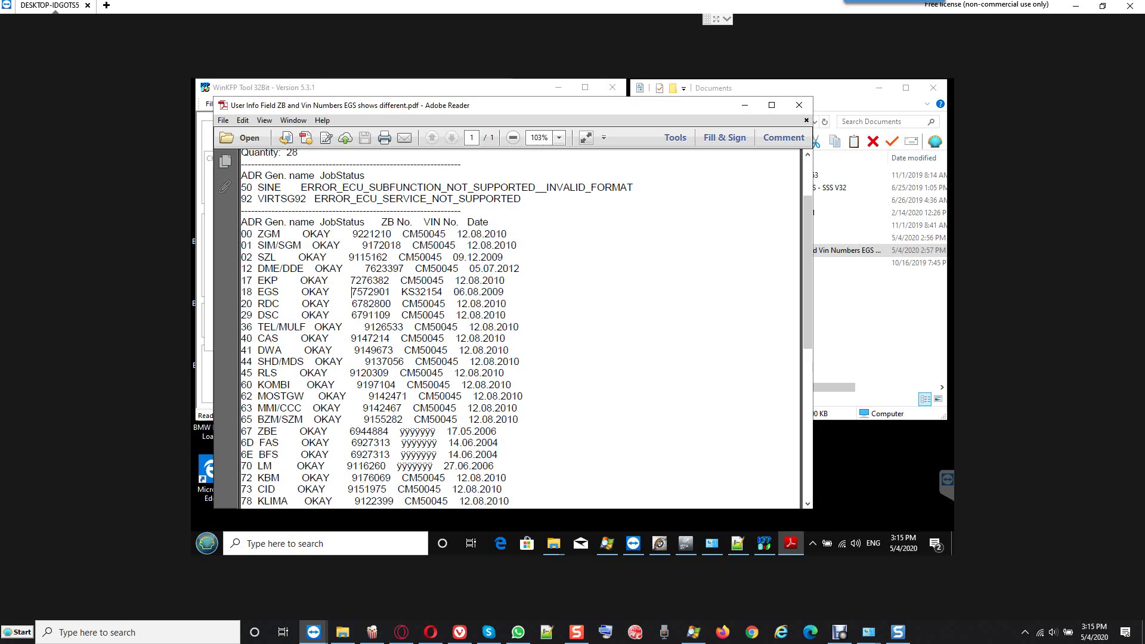
Select ZB 7572901 in the report, then compare GKE194's ZB numbers 7573679, 7573681 and 7582700.
drag(350, 291, 392, 292)
click(791, 543)
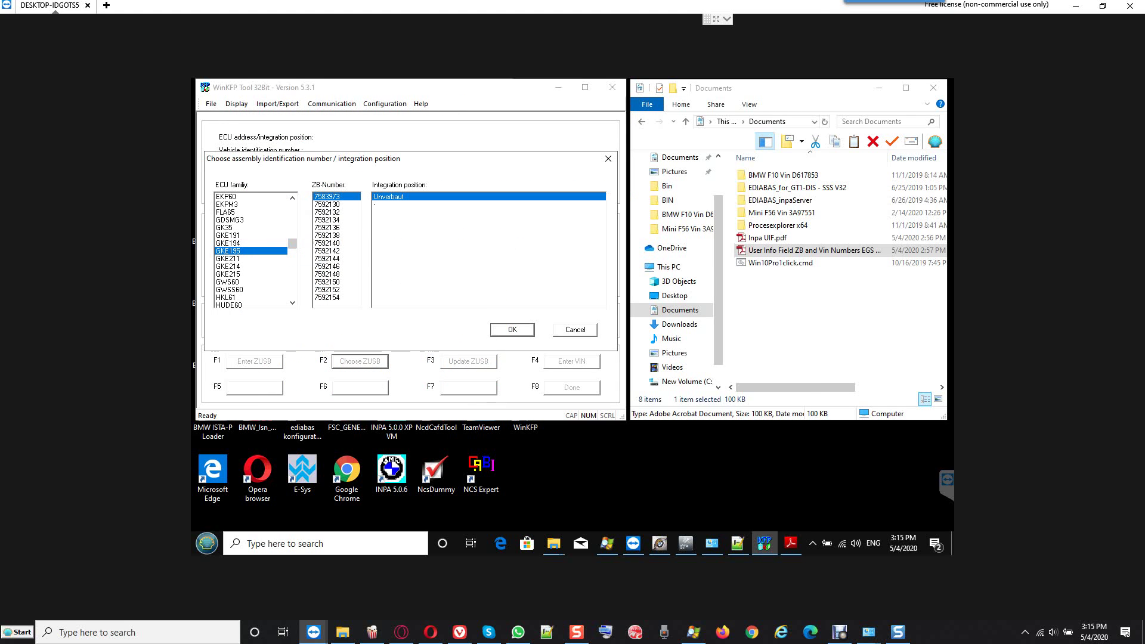
click(228, 242)
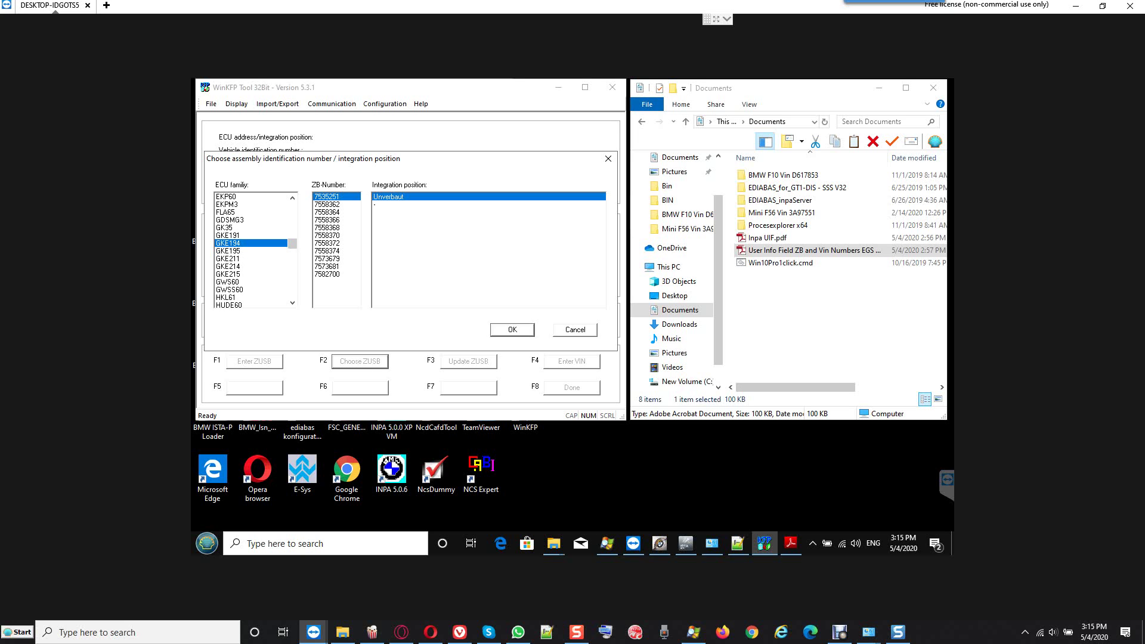
click(326, 258)
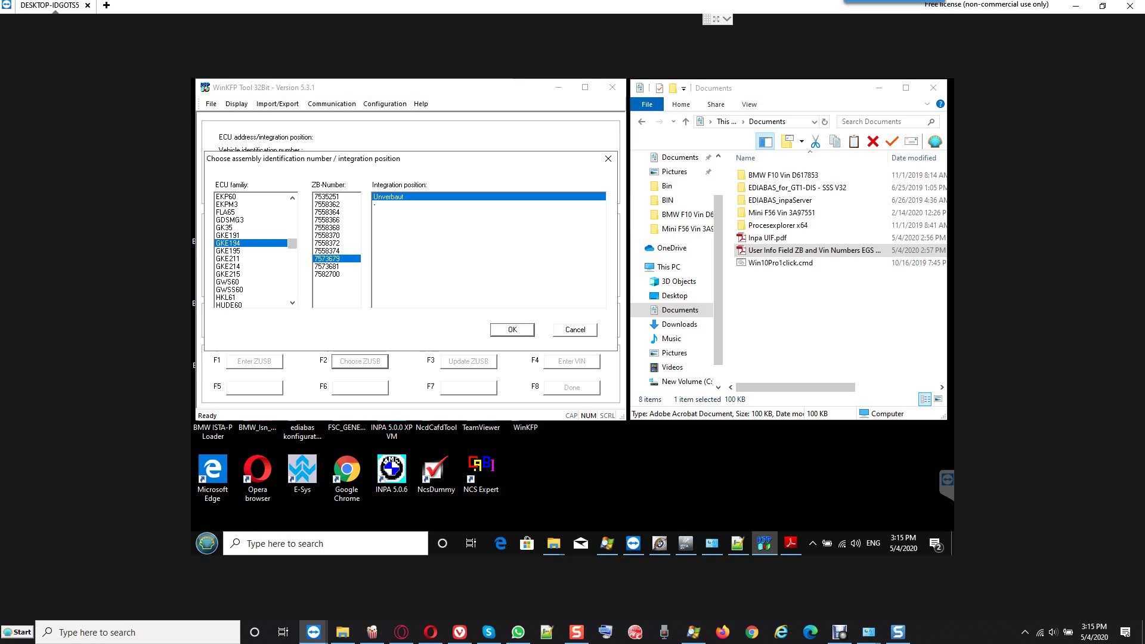
click(327, 266)
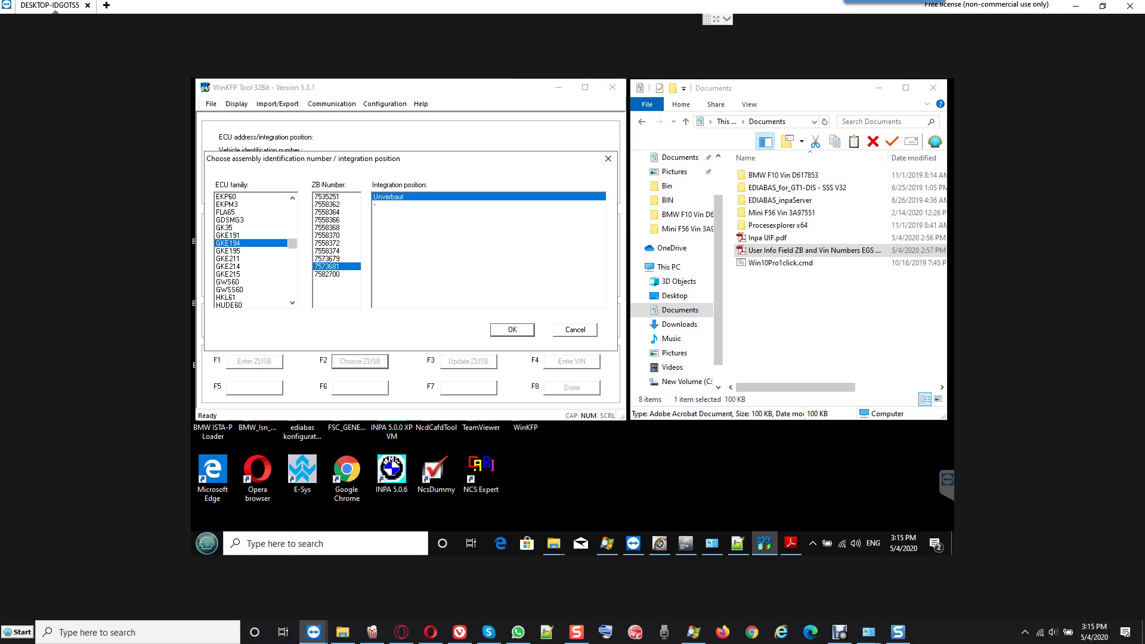
click(326, 274)
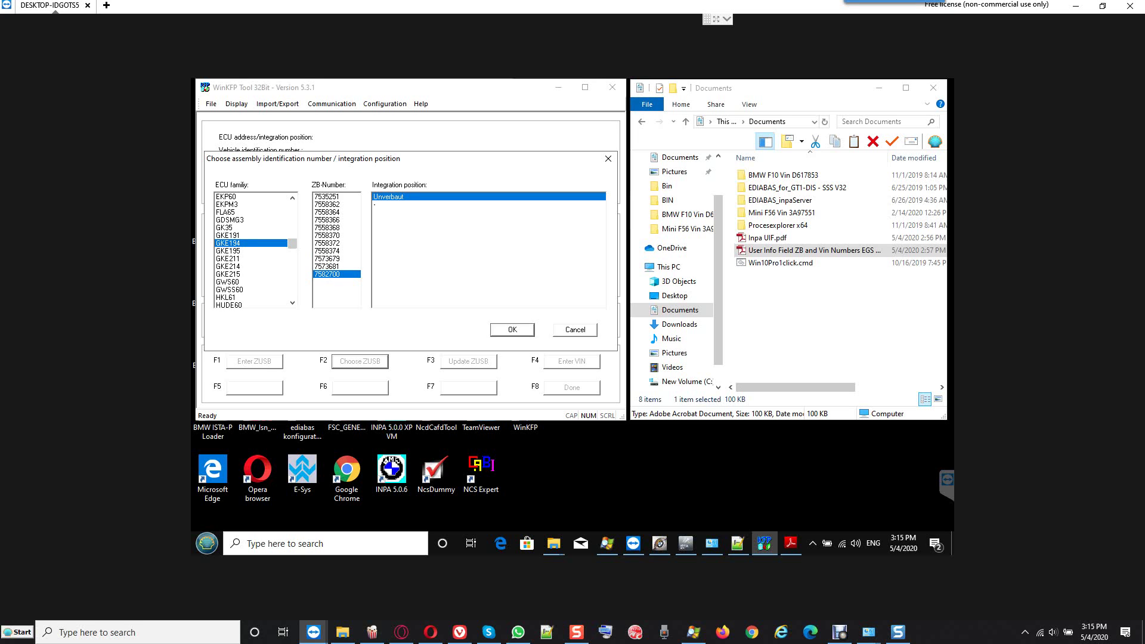
Check GKE191's ZB 7573489, then scroll through the GK35 family's ZB number list.
click(228, 235)
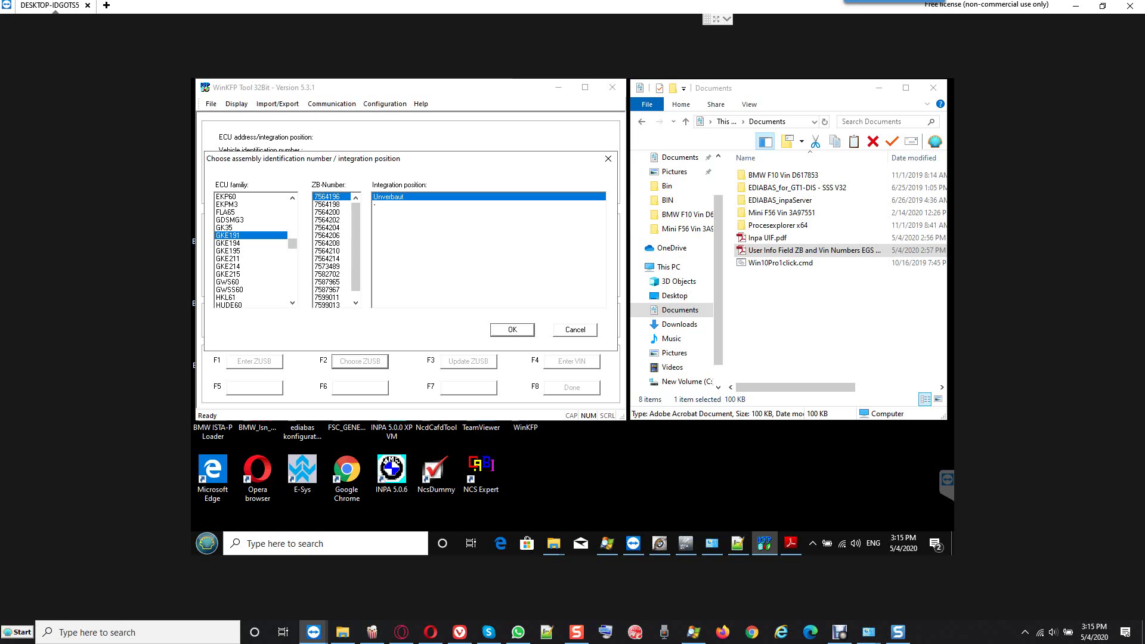
click(329, 266)
scroll(331, 250, down, 1)
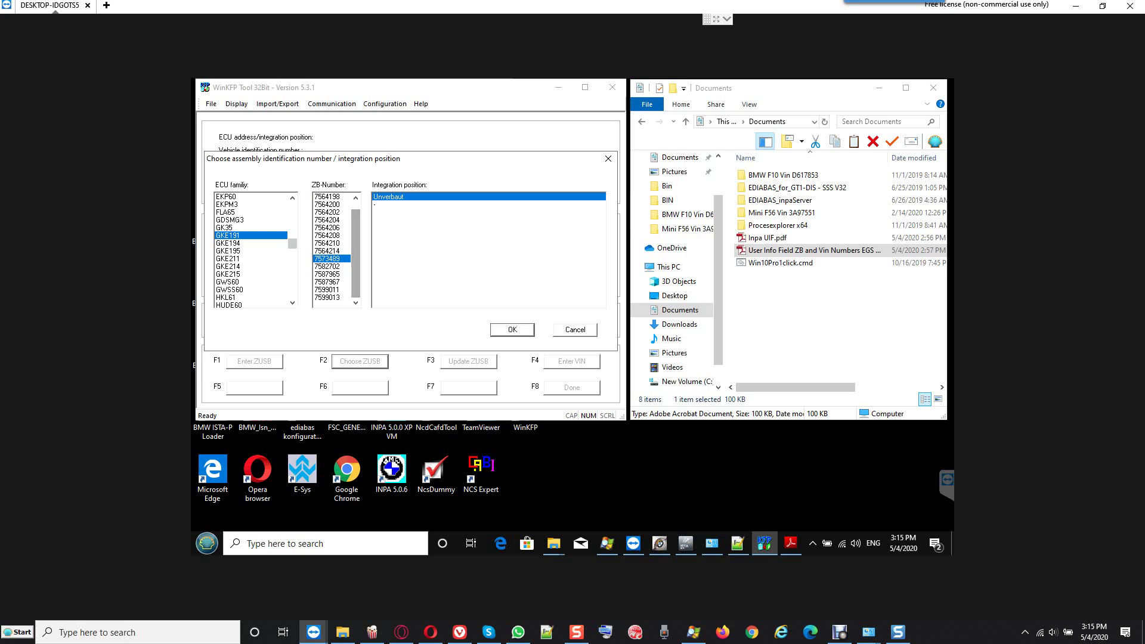
click(227, 227)
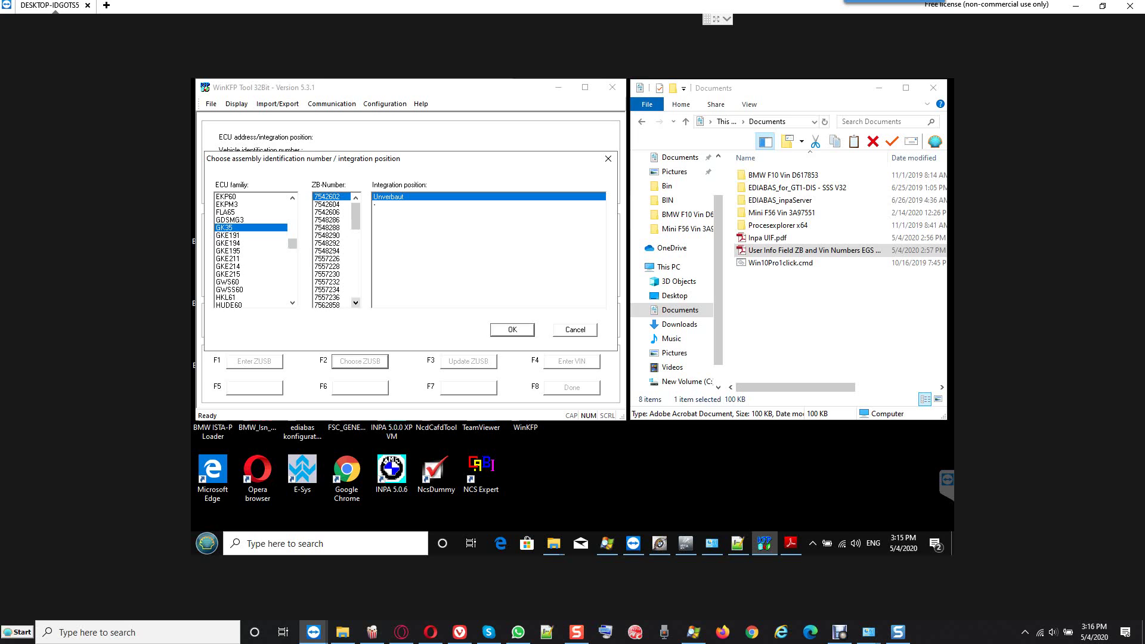
click(355, 302)
click(356, 303)
click(355, 303)
click(355, 303)
click(355, 303)
click(356, 303)
click(355, 302)
click(356, 302)
click(355, 303)
click(356, 302)
click(355, 302)
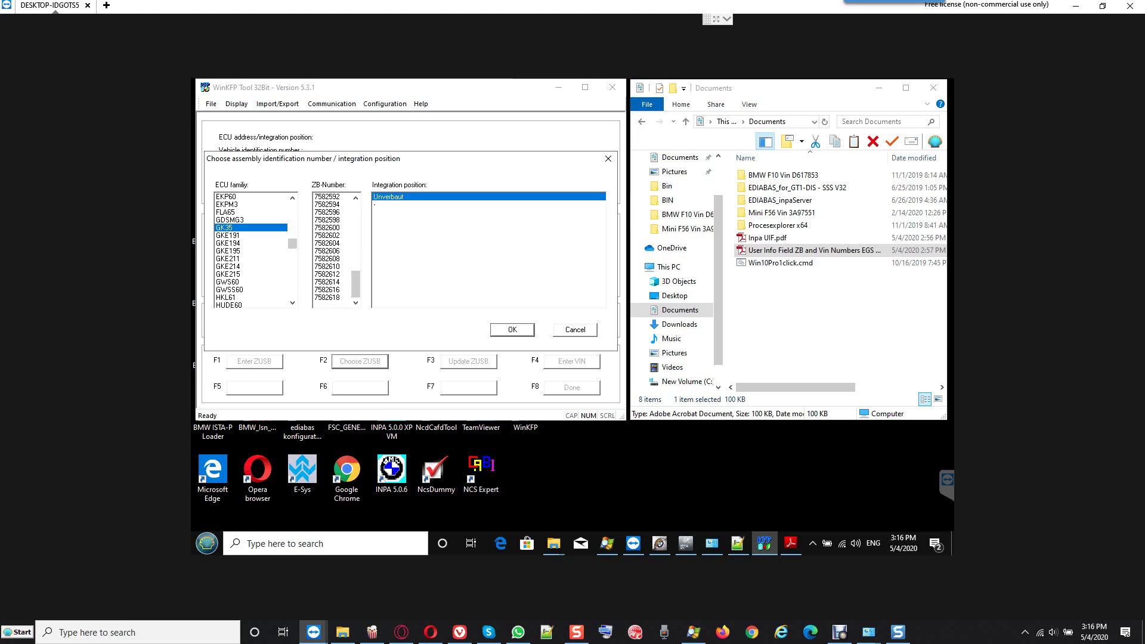
scroll(336, 250, up, 3)
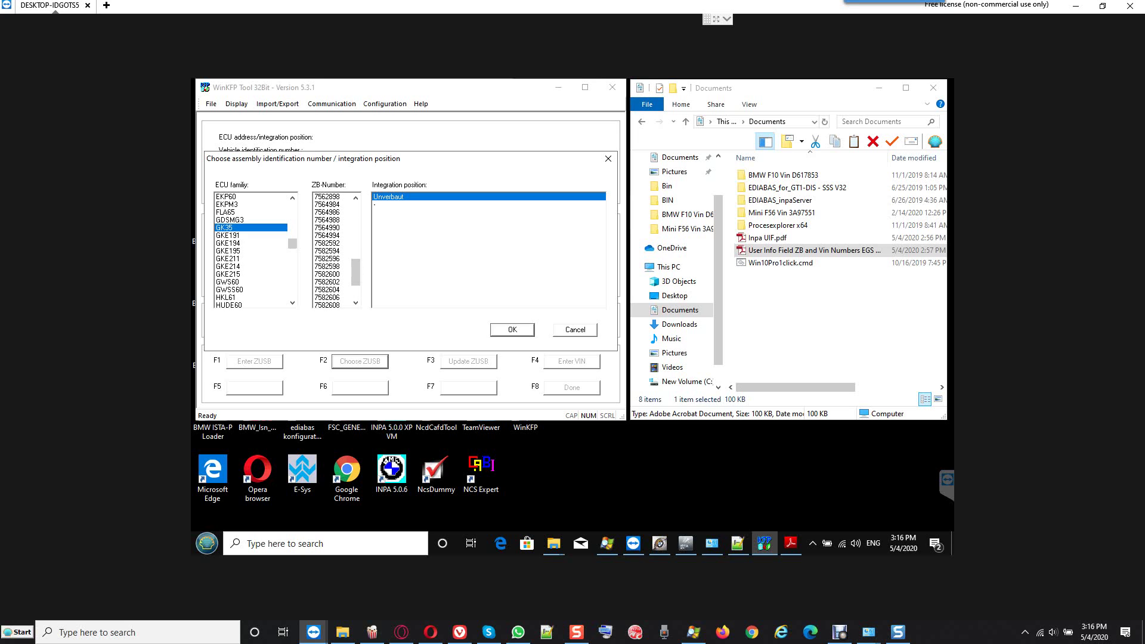
click(251, 236)
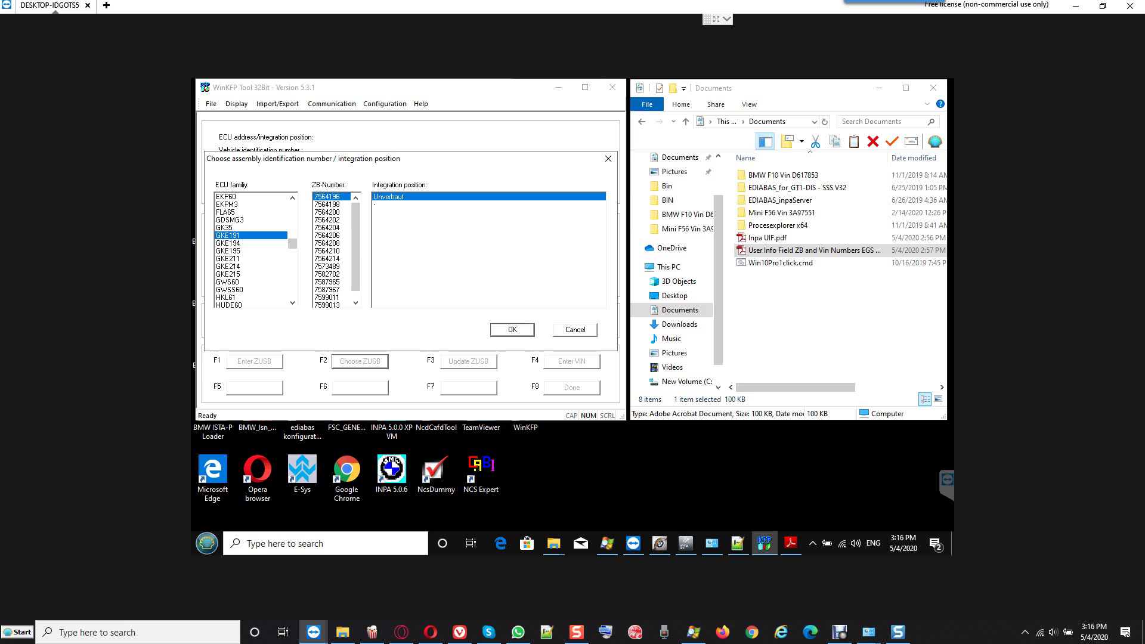
click(328, 266)
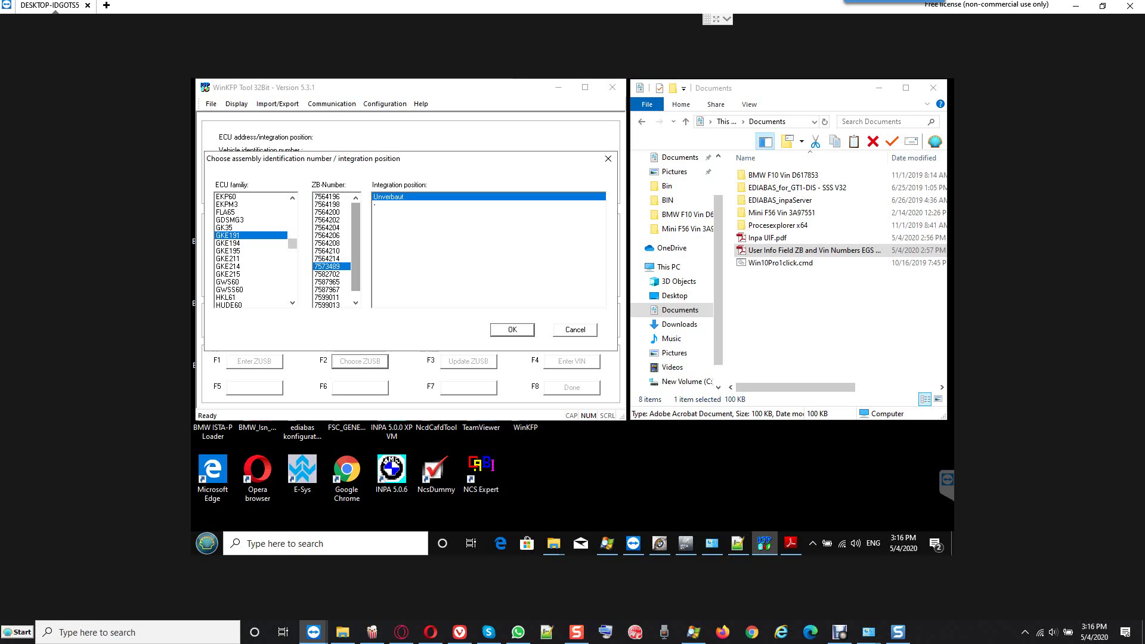
click(228, 243)
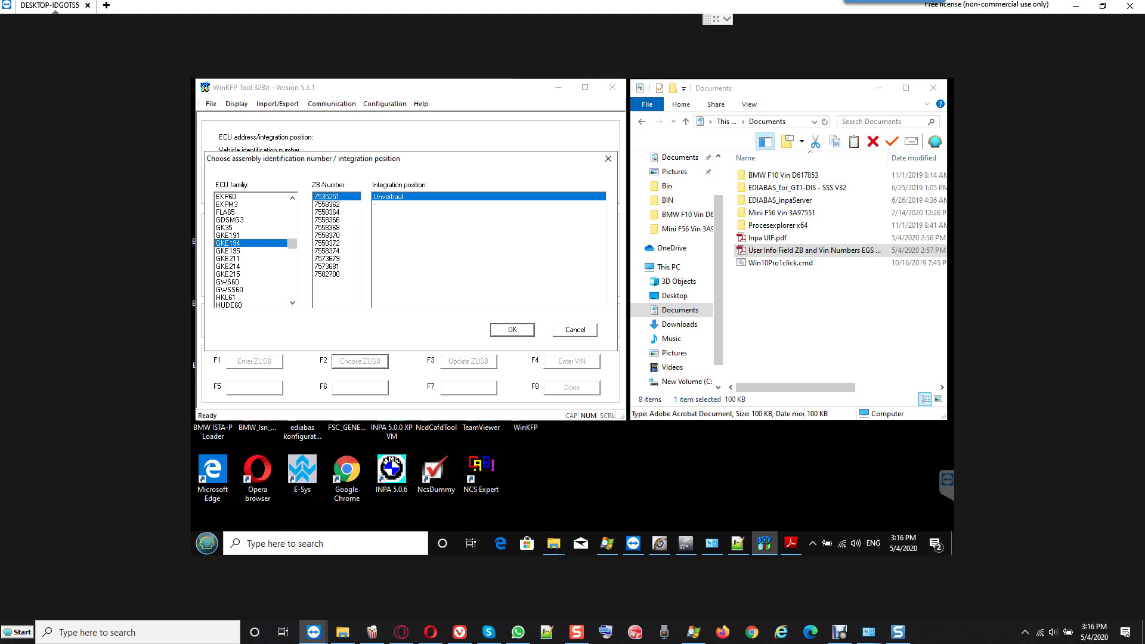
click(327, 258)
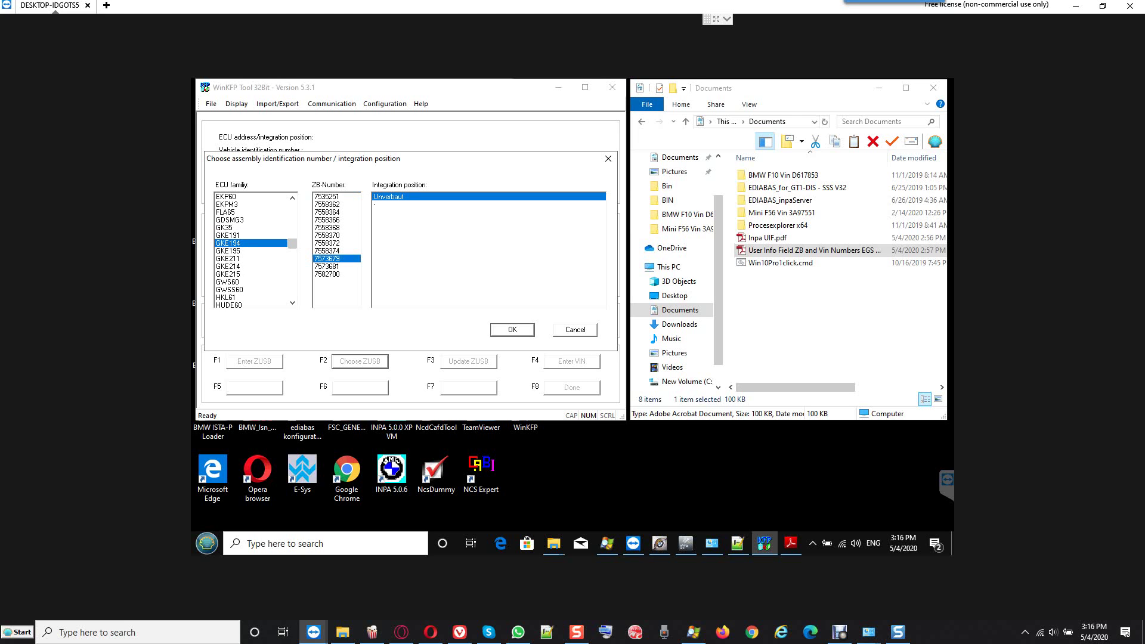
click(327, 266)
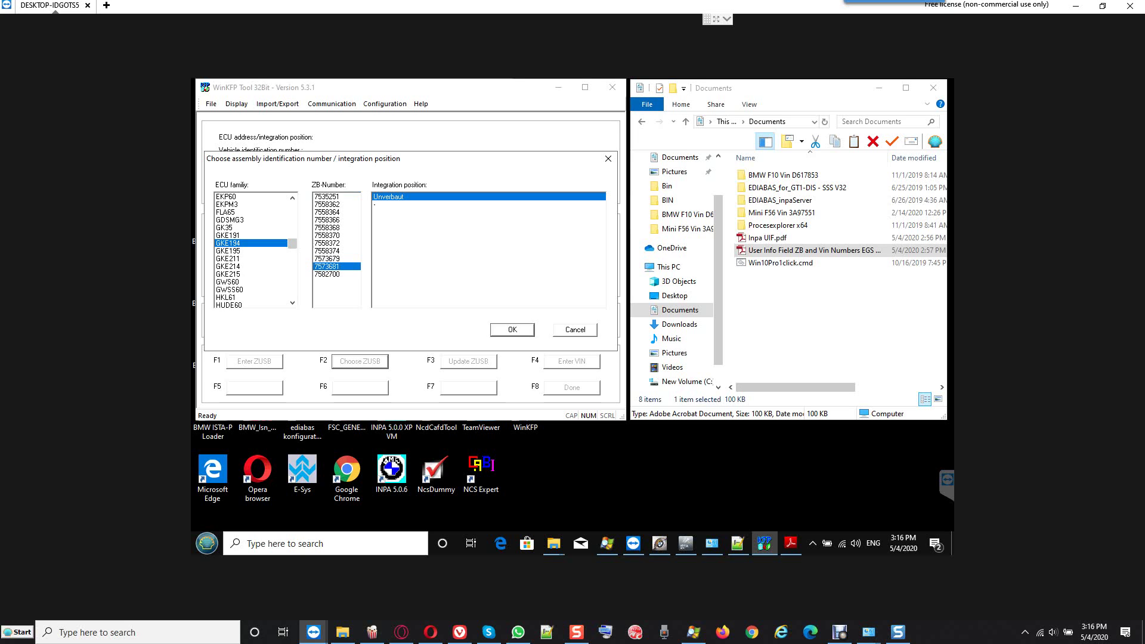
click(228, 251)
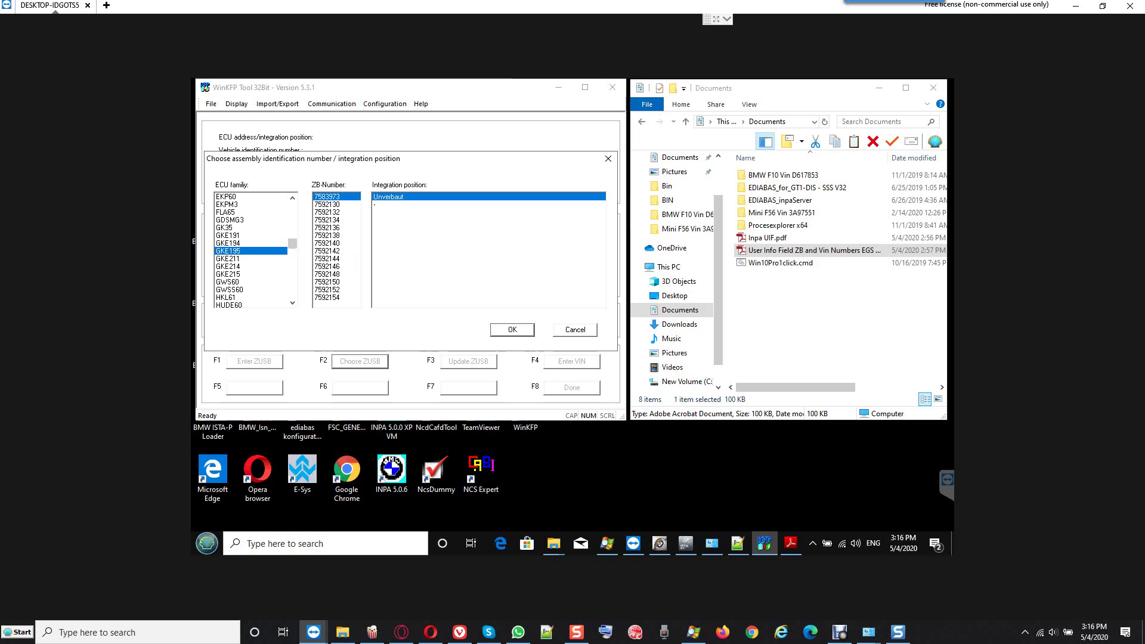
click(228, 259)
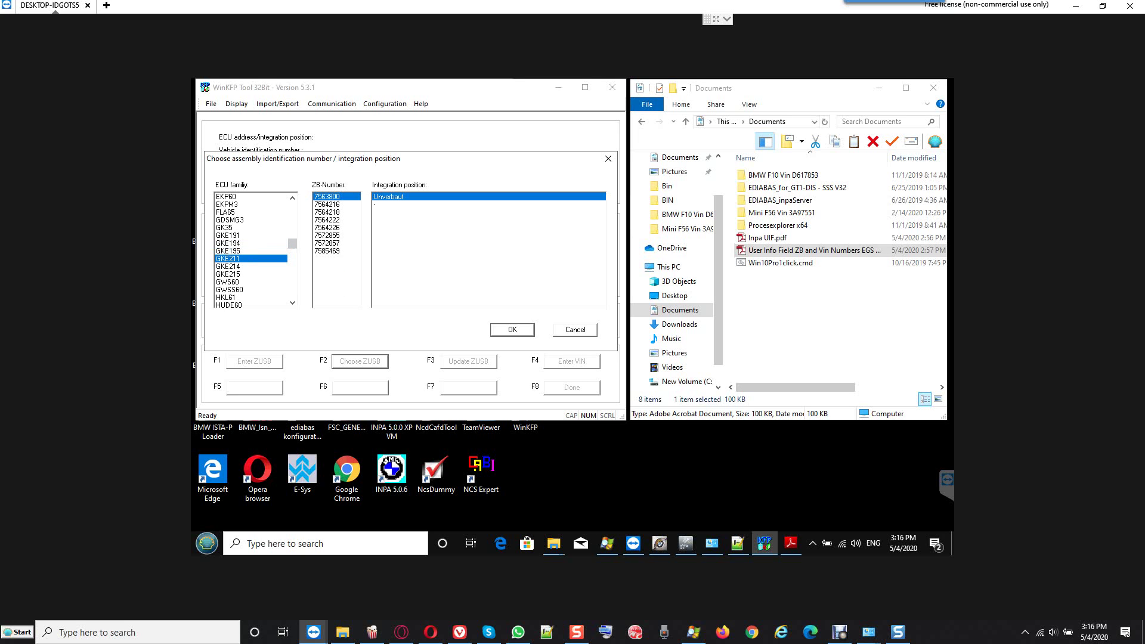
click(327, 235)
click(327, 243)
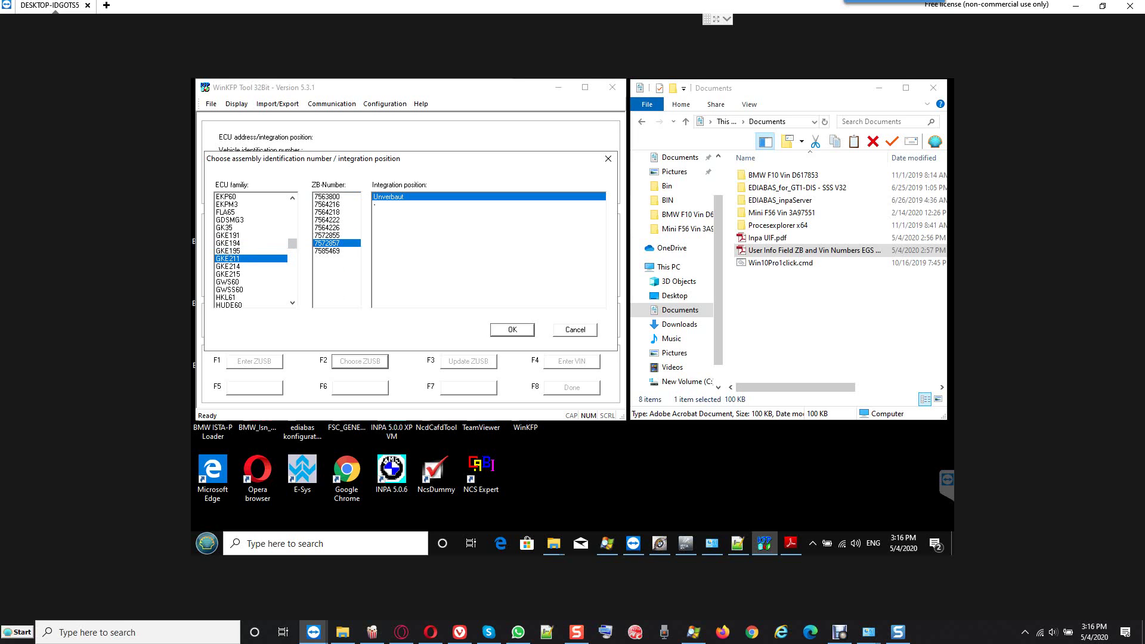
Cancel the assembly number dialog without choosing a ZB number and close WinKFP.
click(228, 243)
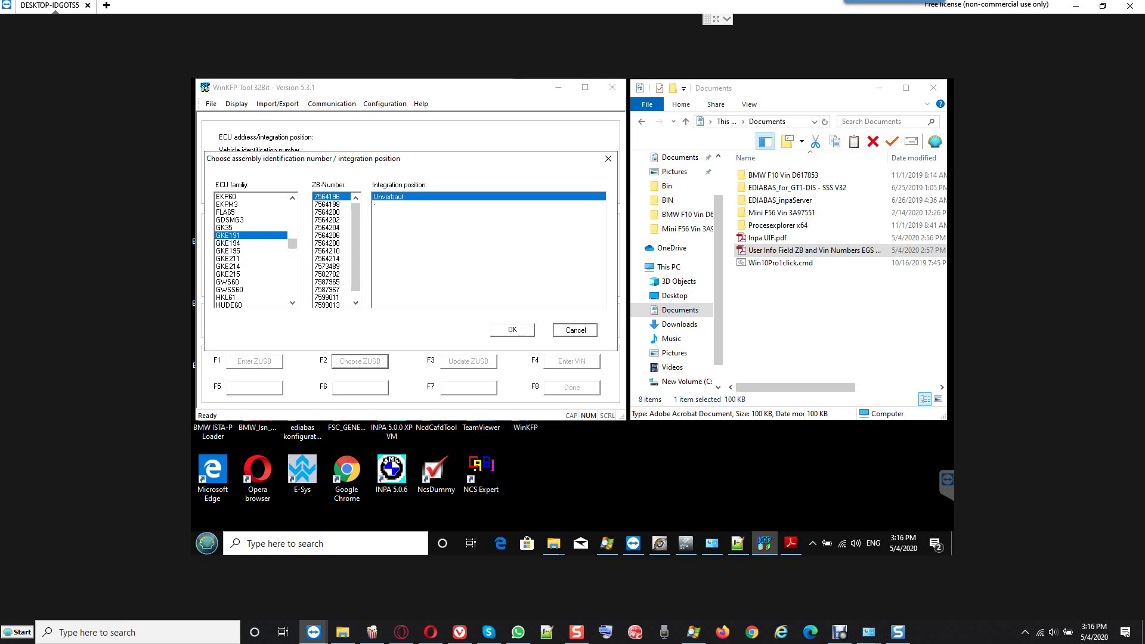
key(Return)
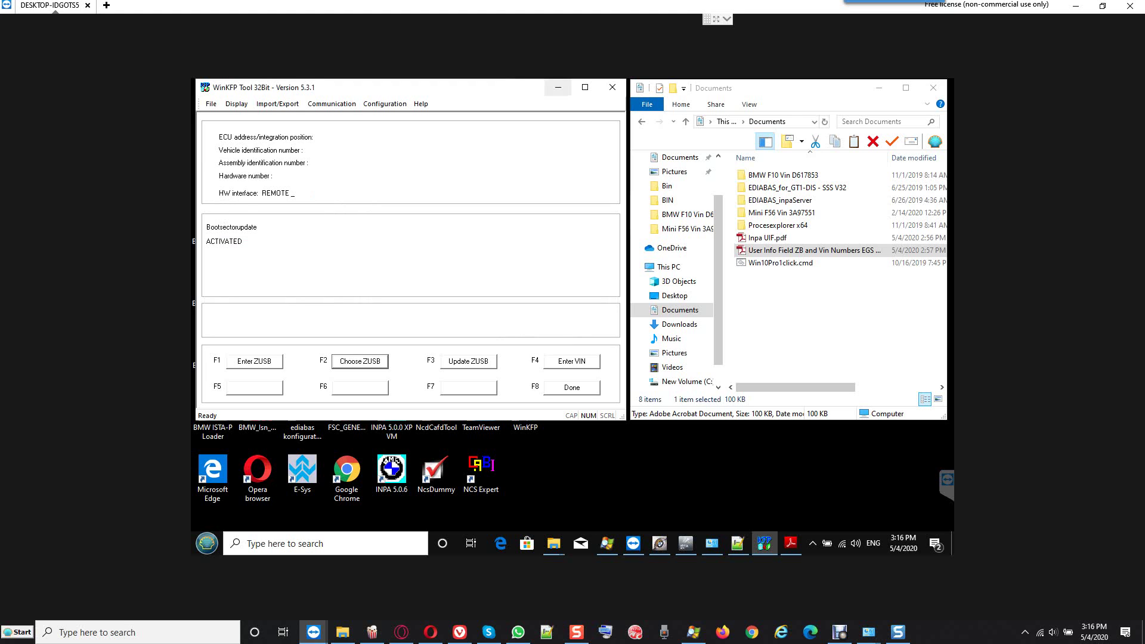
click(612, 87)
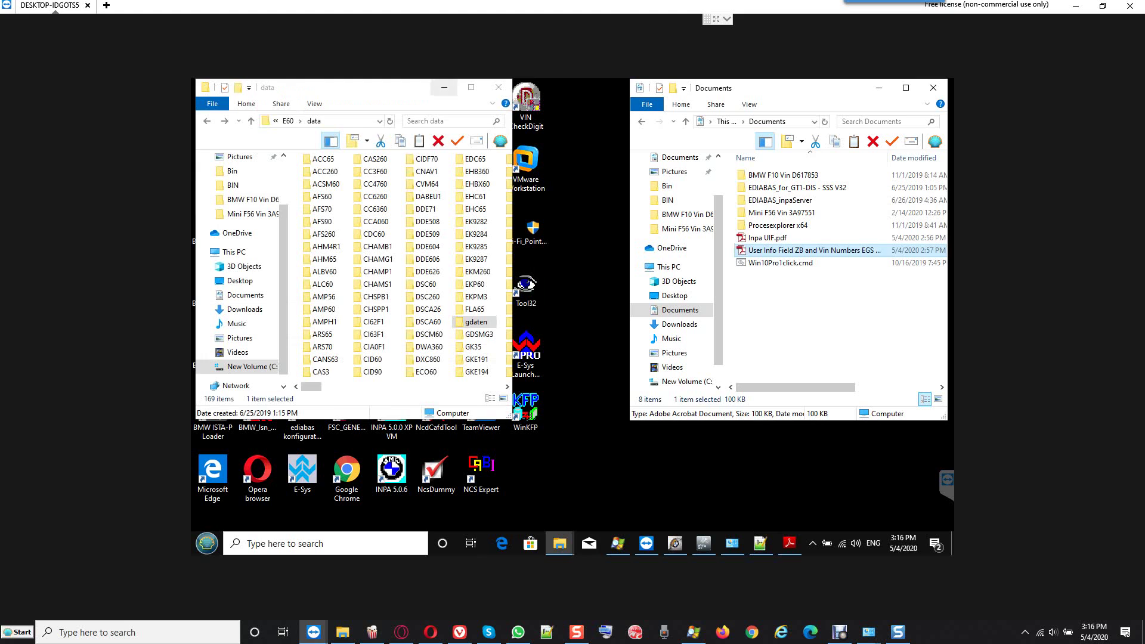
Launch NCS Expert and shrink its window to the top-left of the screen.
click(444, 87)
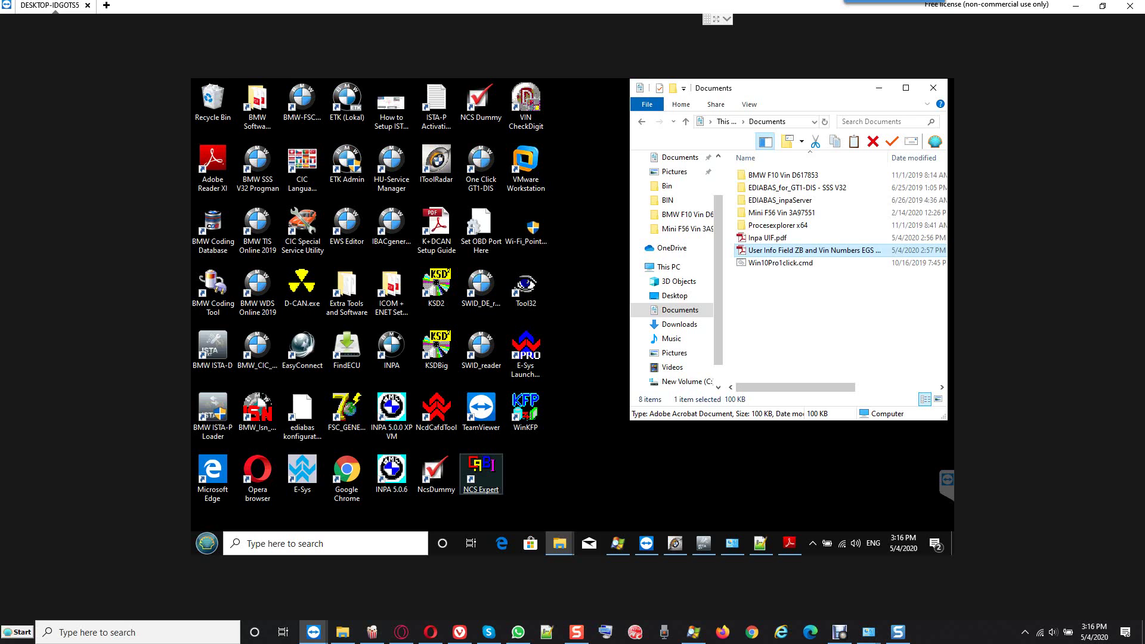
click(481, 472)
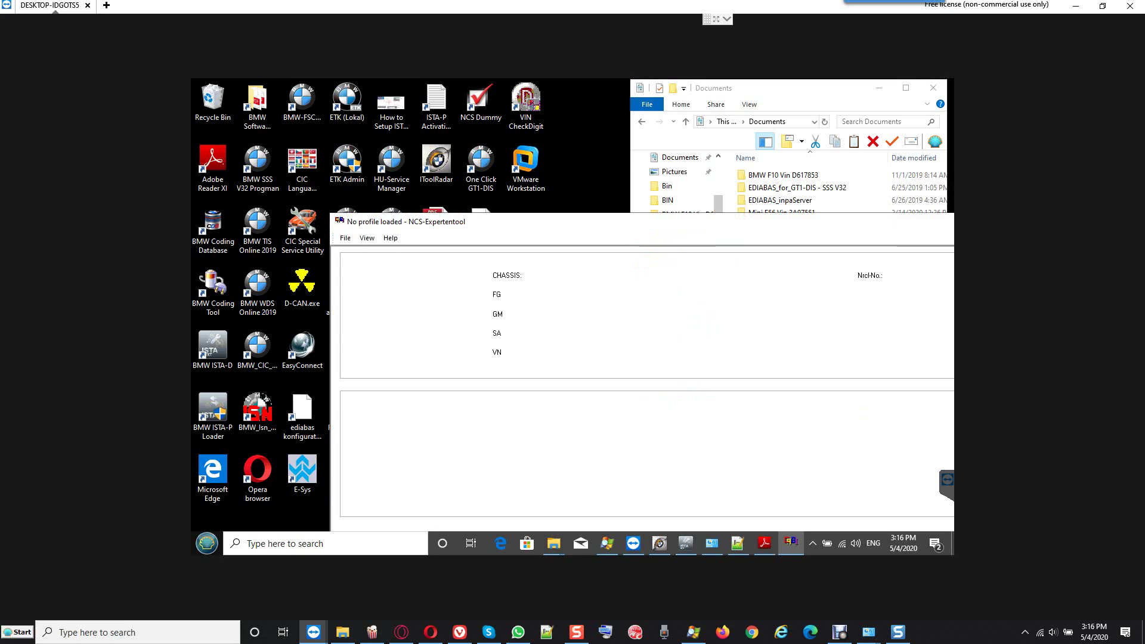
drag(452, 229, 335, 100)
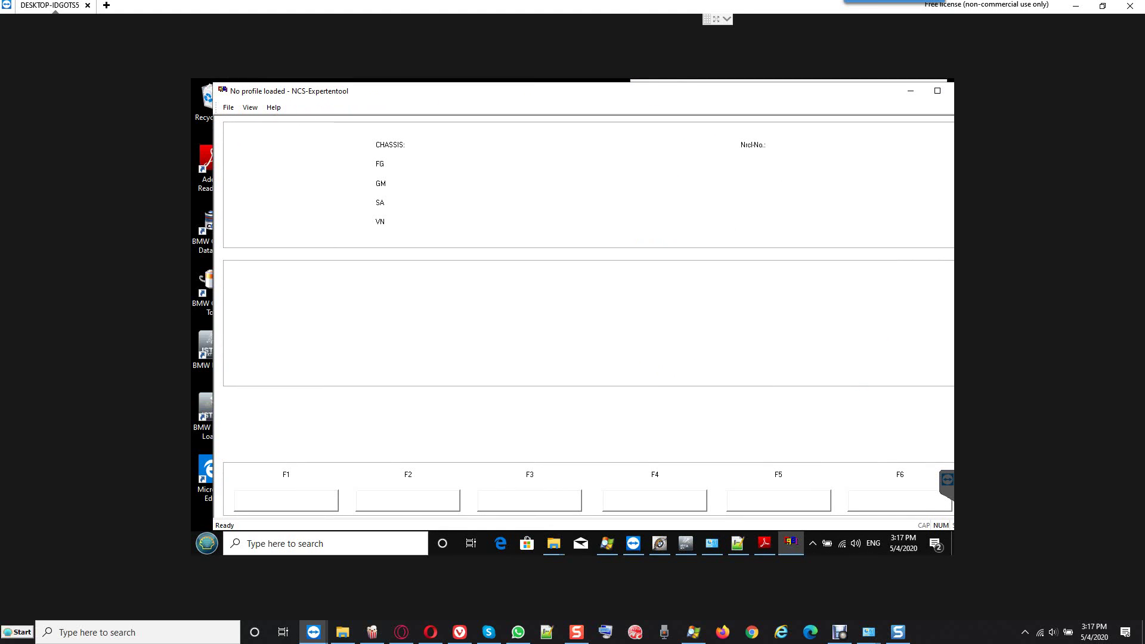
drag(213, 83, 358, 158)
drag(462, 171, 308, 121)
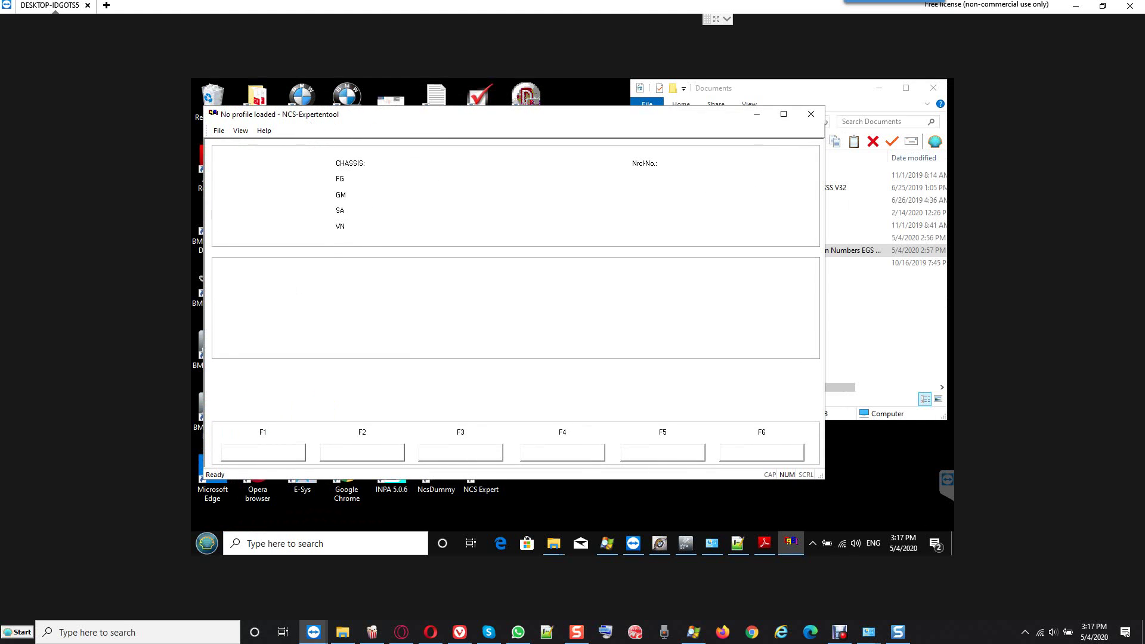
Load the NCS Dummy profile and read the E60 ZCS/FA from the CAS module.
key(alt+f)
key(Return)
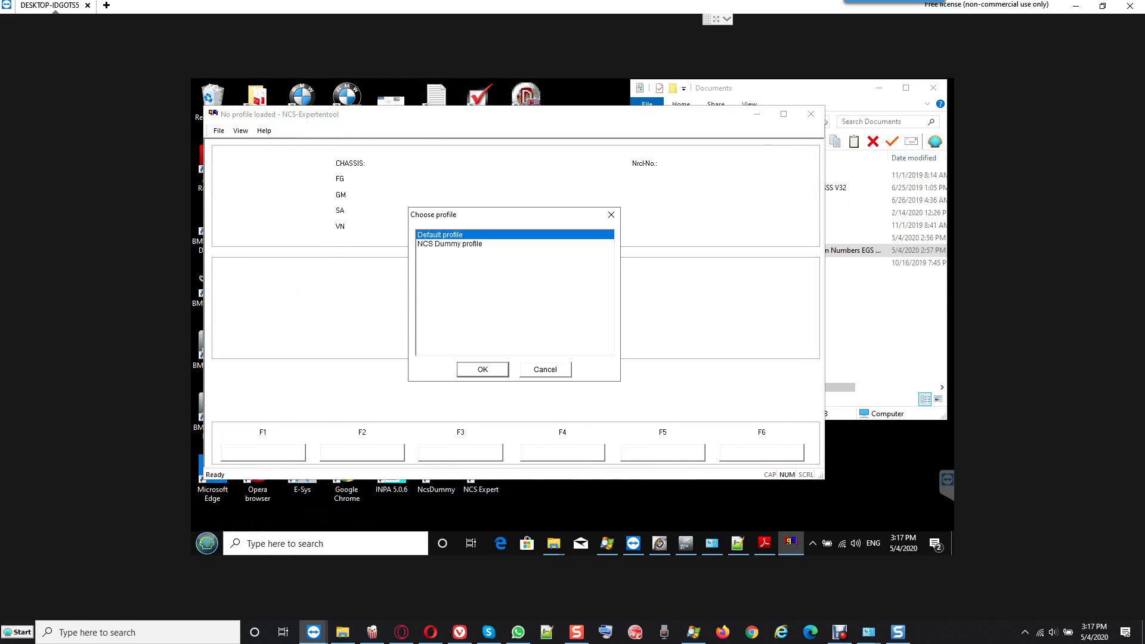
click(450, 244)
key(Return)
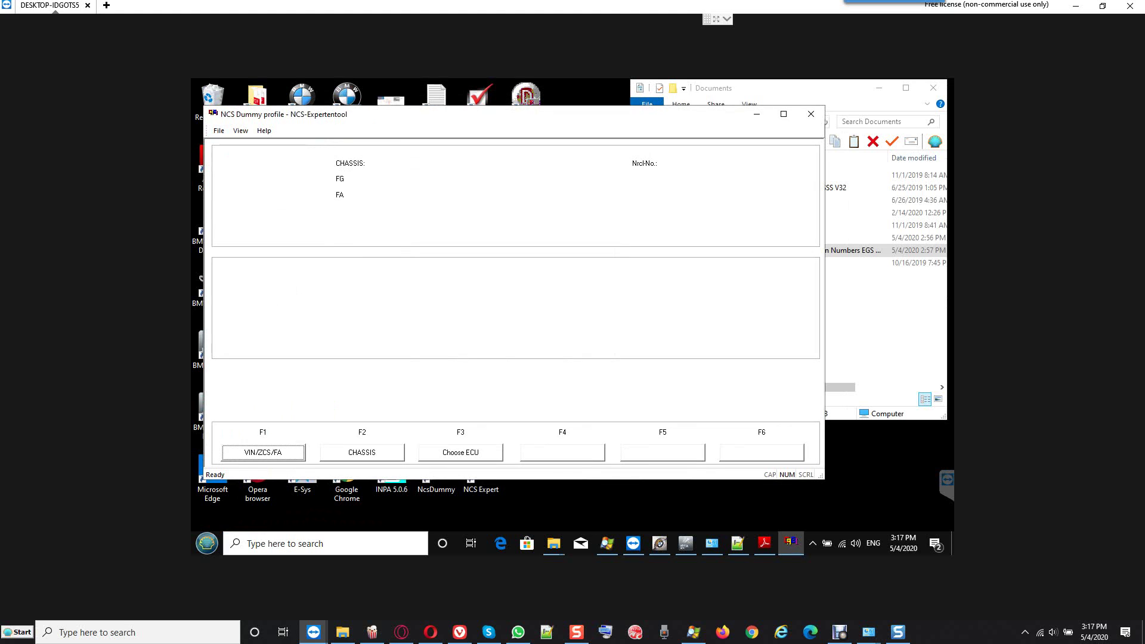
key(F1)
key(F3)
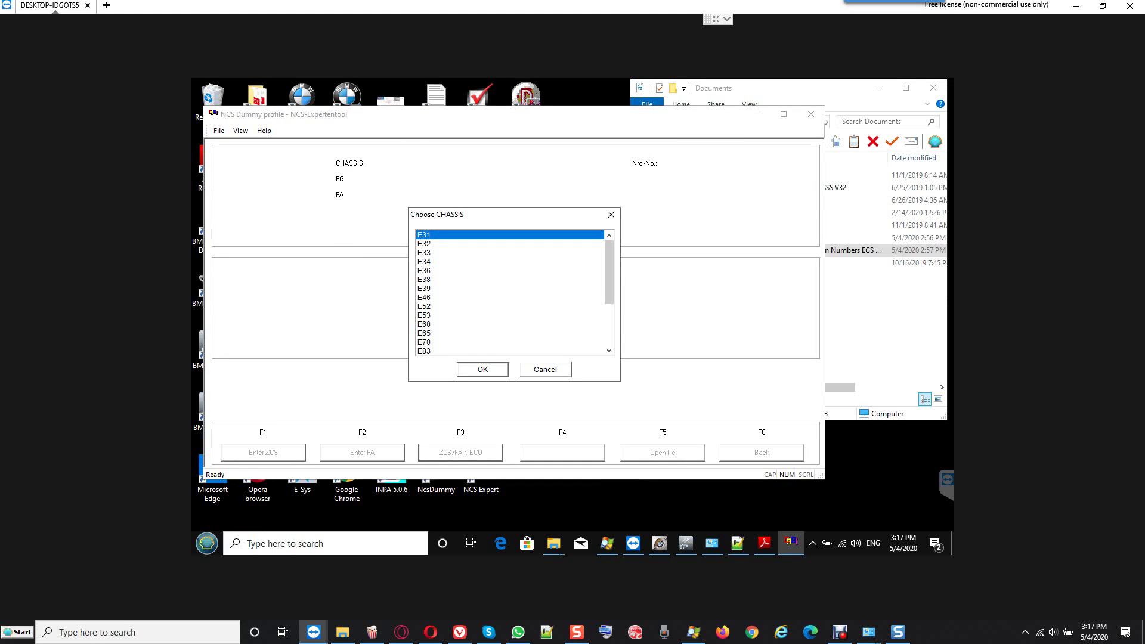
click(424, 324)
key(Return)
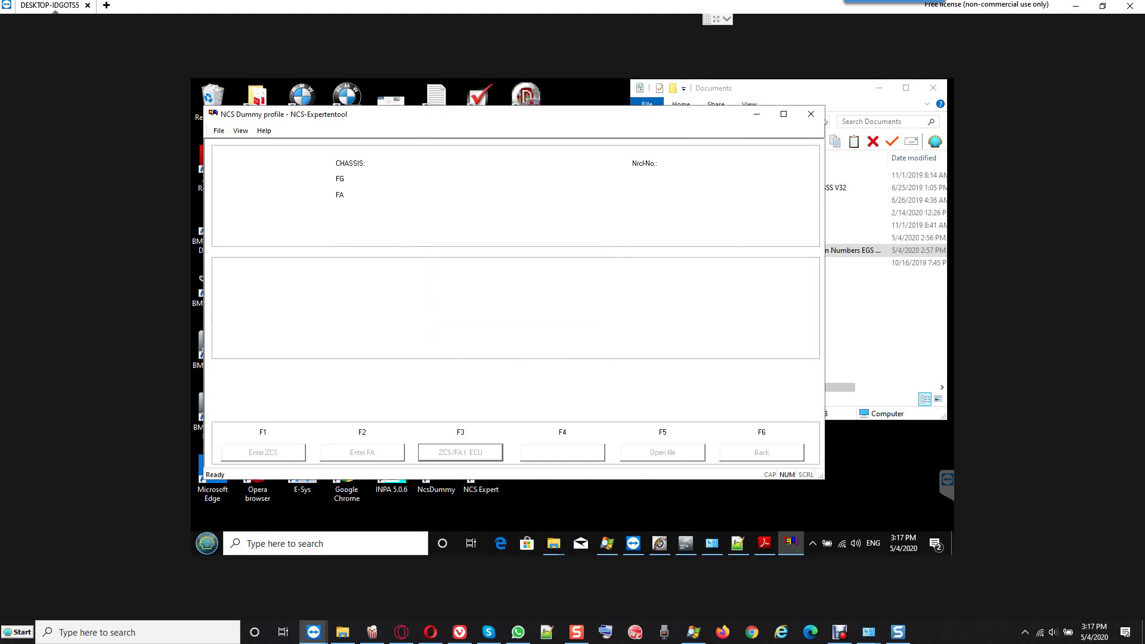
key(Return)
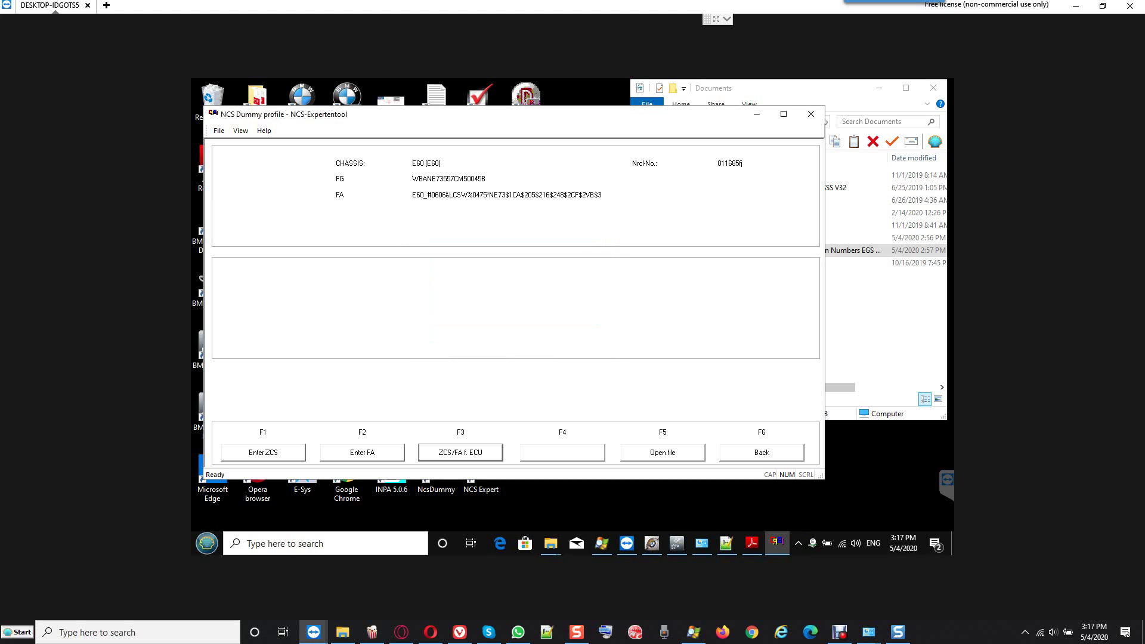
Choose EGS as the control unit for reading coding data, then minimise NCS Expert.
key(F6)
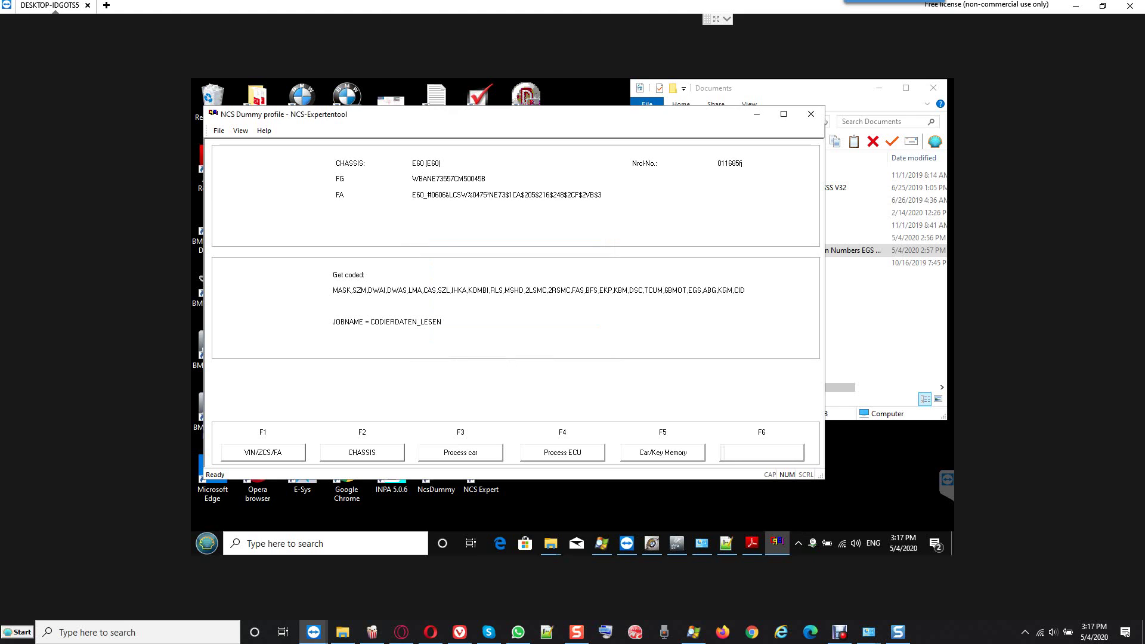
key(F4)
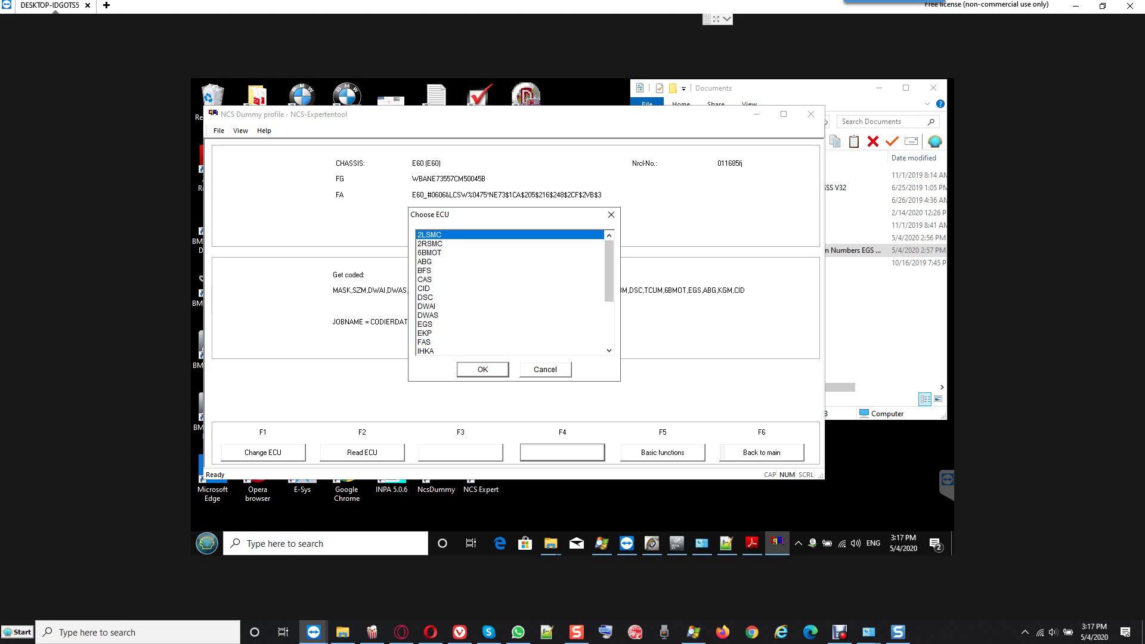
click(425, 324)
key(Return)
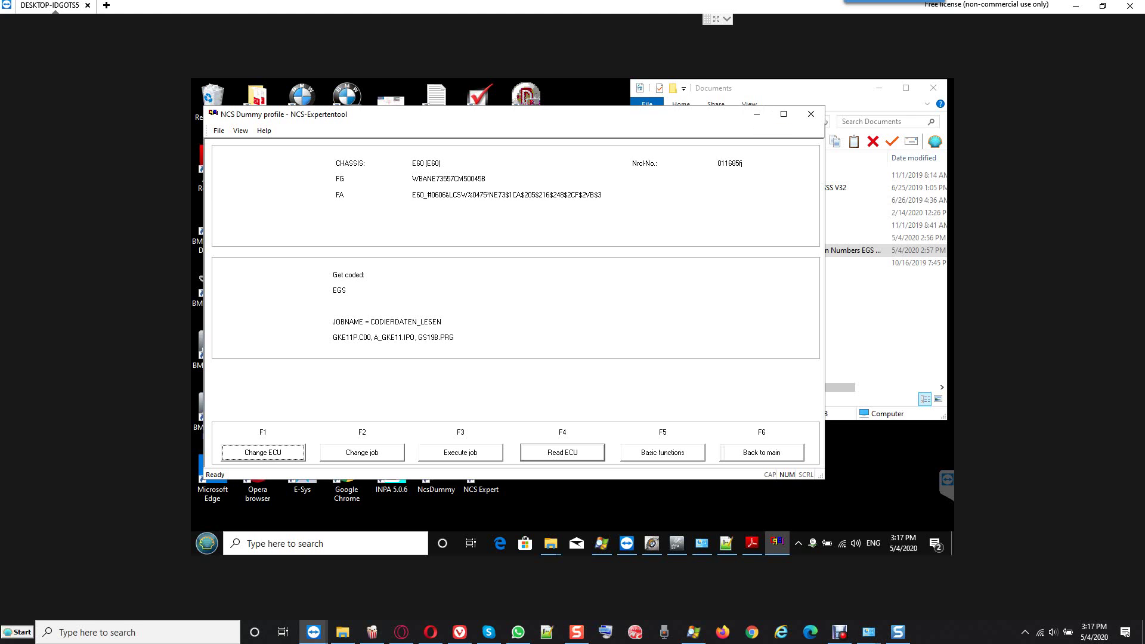
click(757, 114)
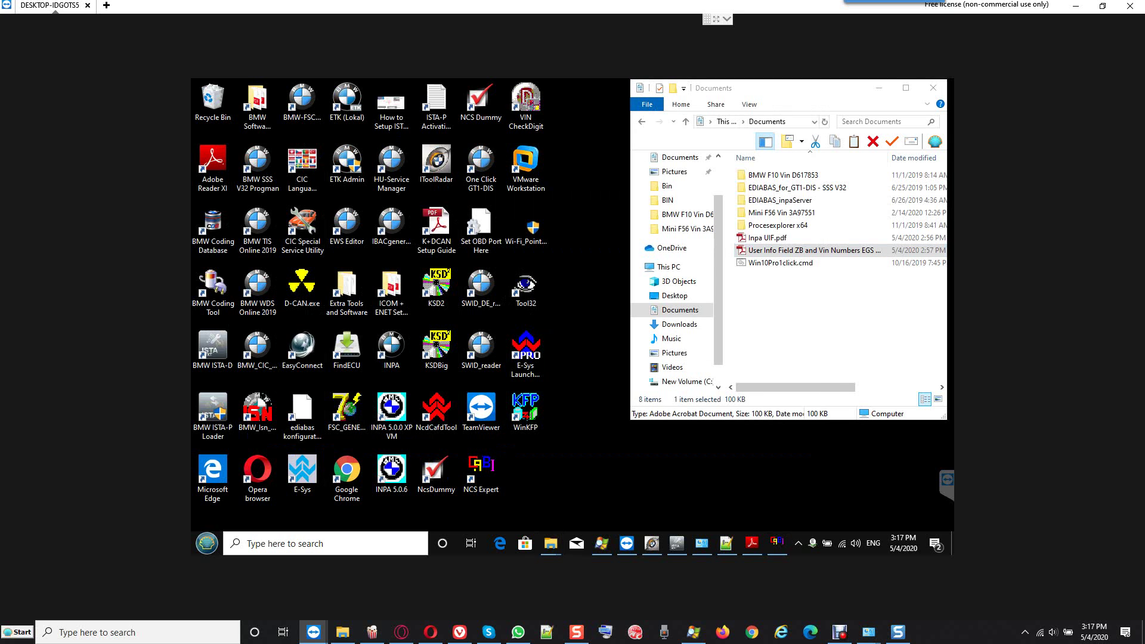
Launch WinKFP in comfort mode and list ZB numbers, viewing GKE214's 7571162.
double_click(525, 409)
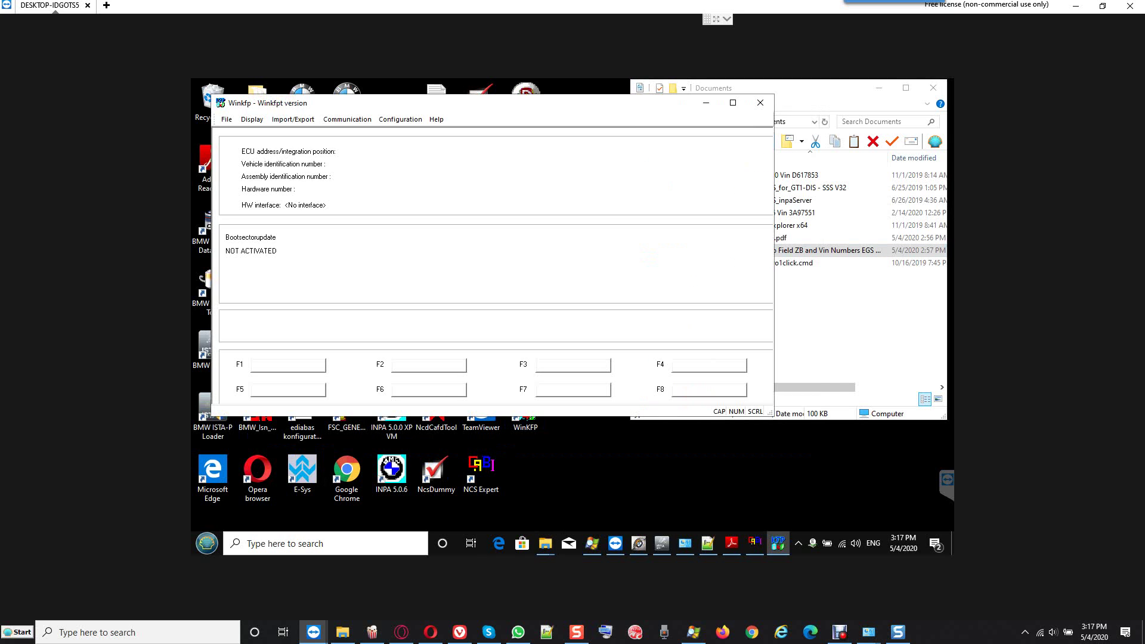
key(F1)
key(F2)
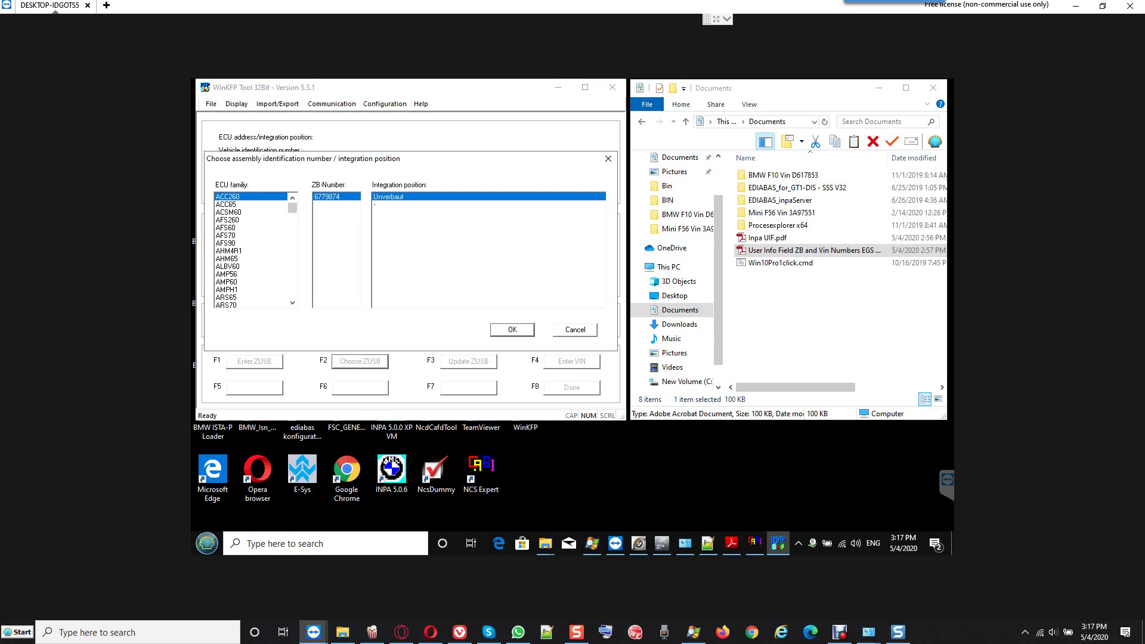
scroll(253, 250, down, 20)
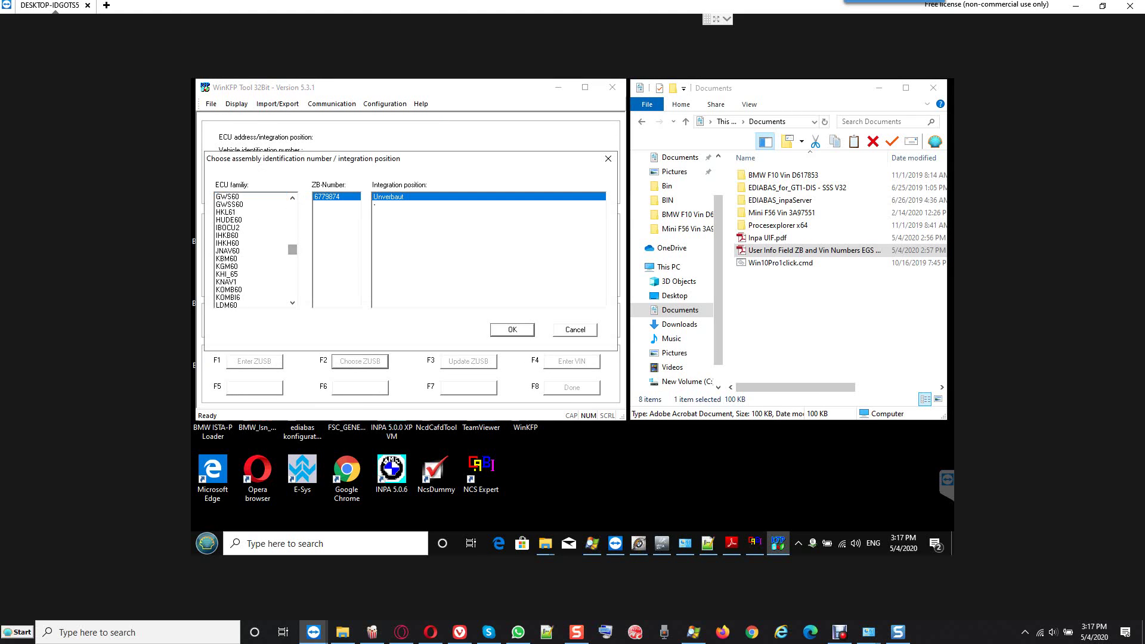
scroll(253, 250, up, 2)
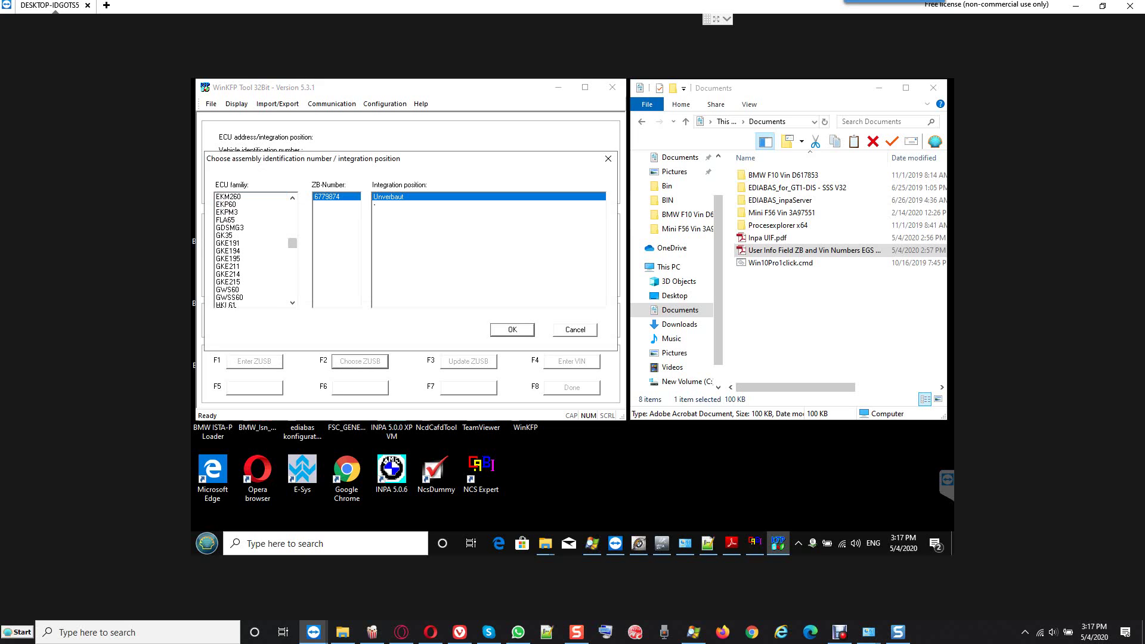
click(238, 273)
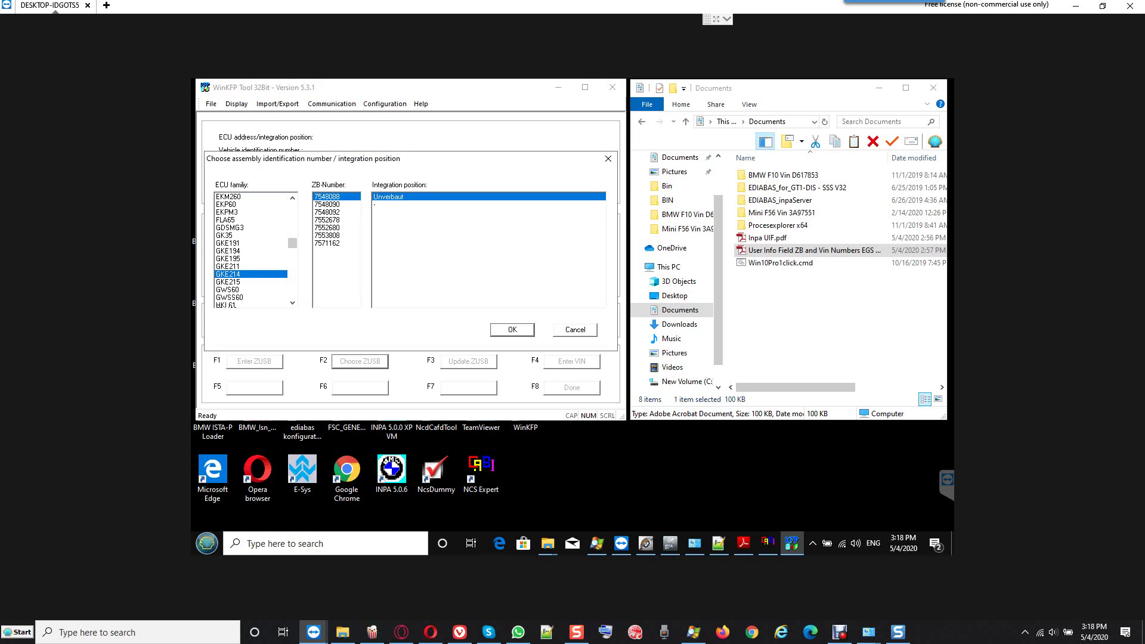
click(327, 243)
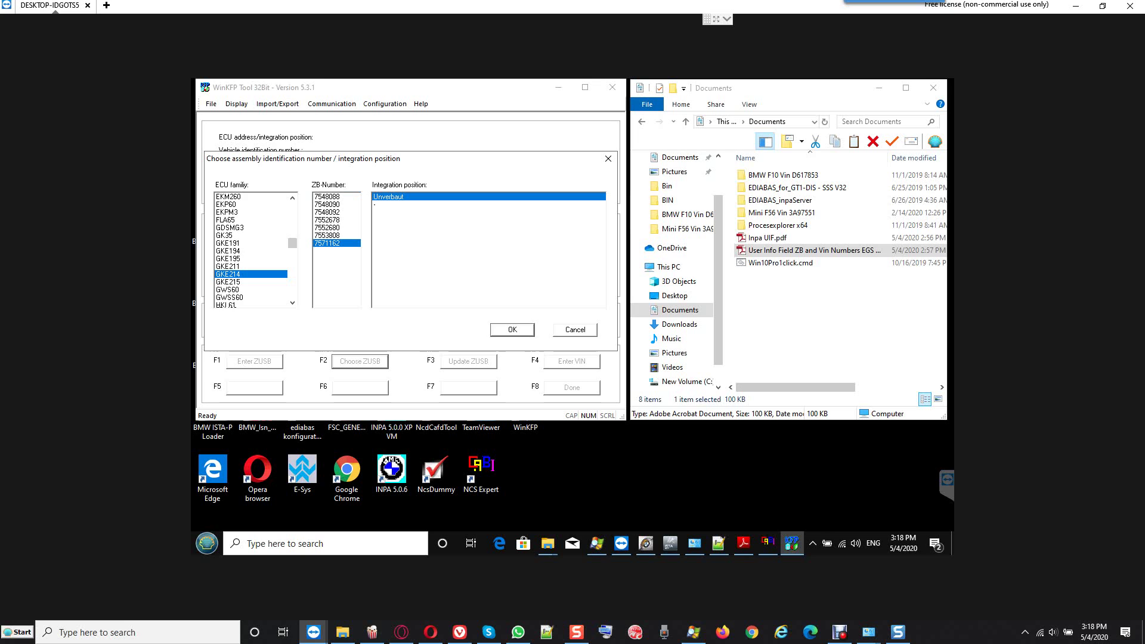
click(251, 266)
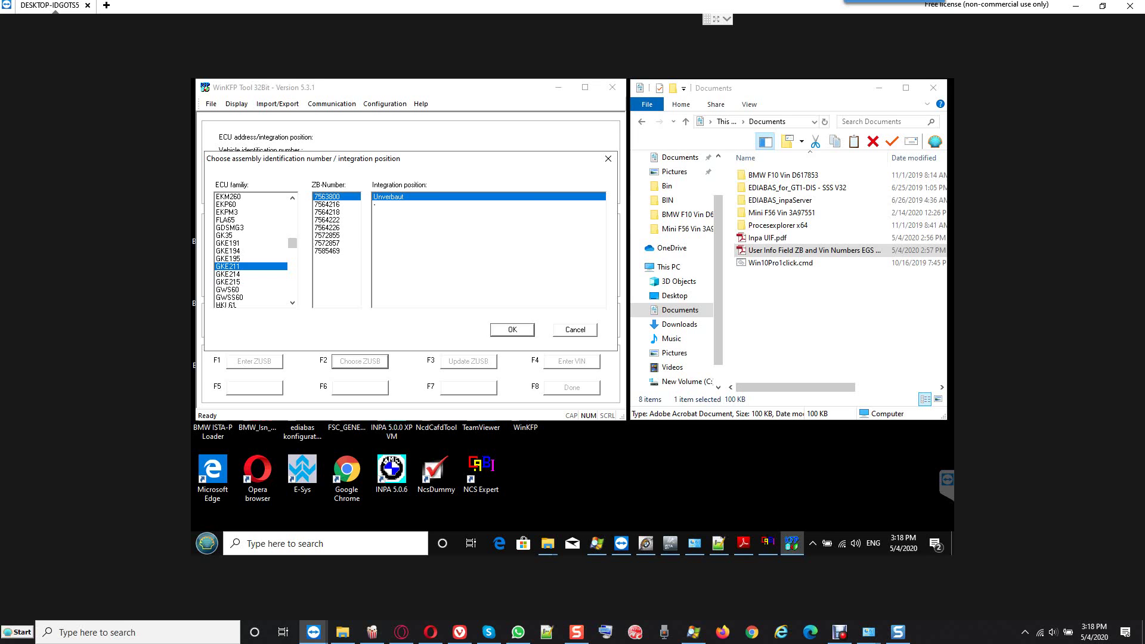
click(328, 243)
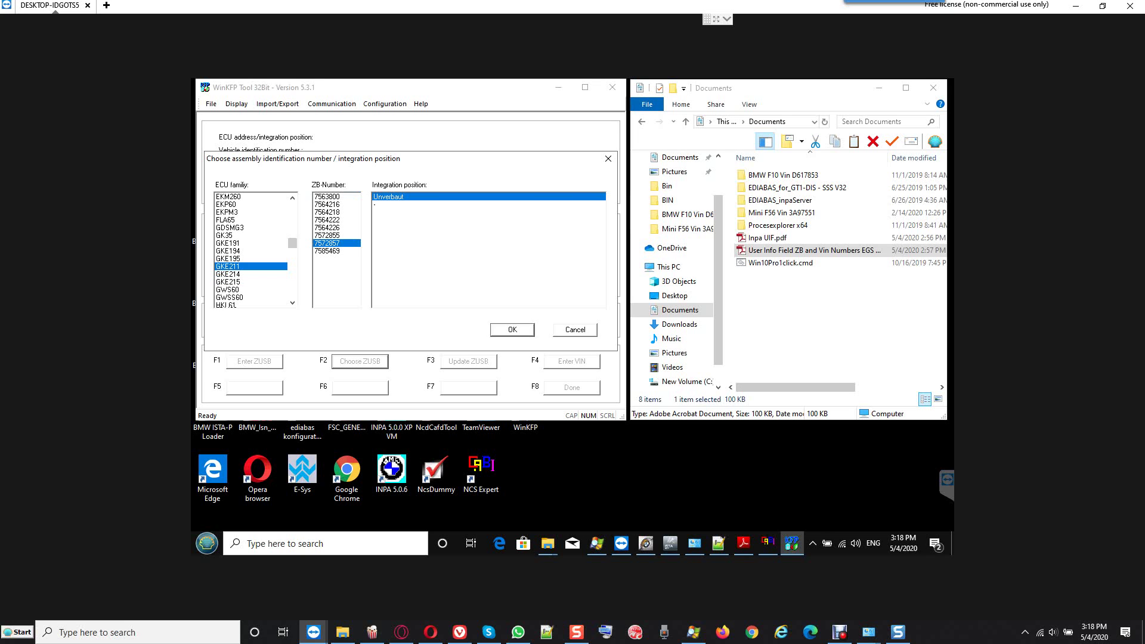
click(327, 235)
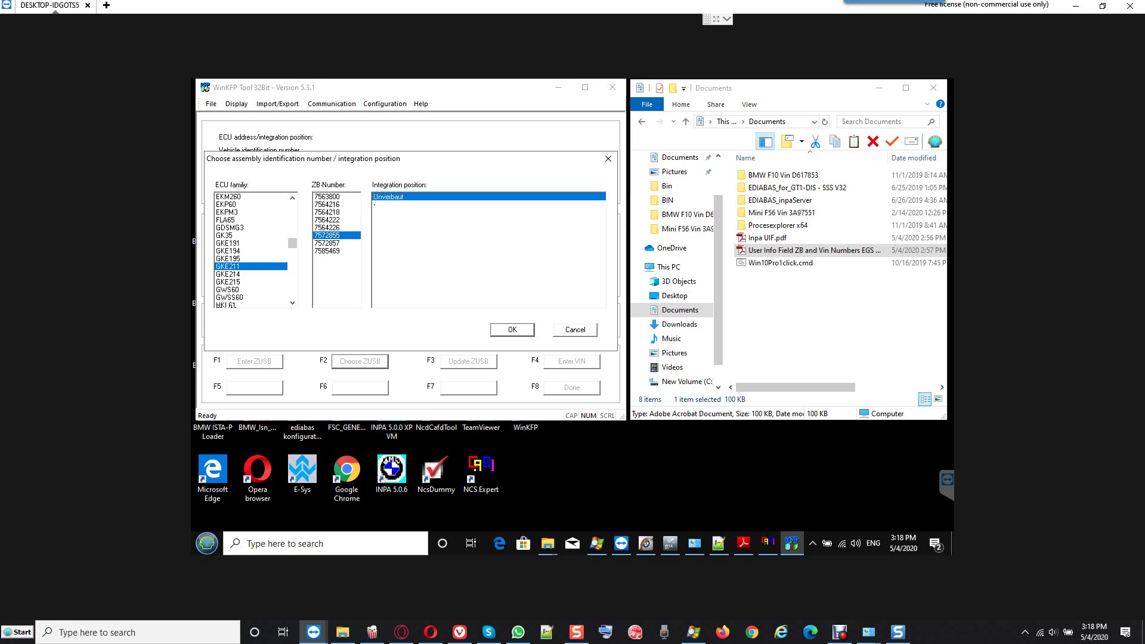
click(228, 258)
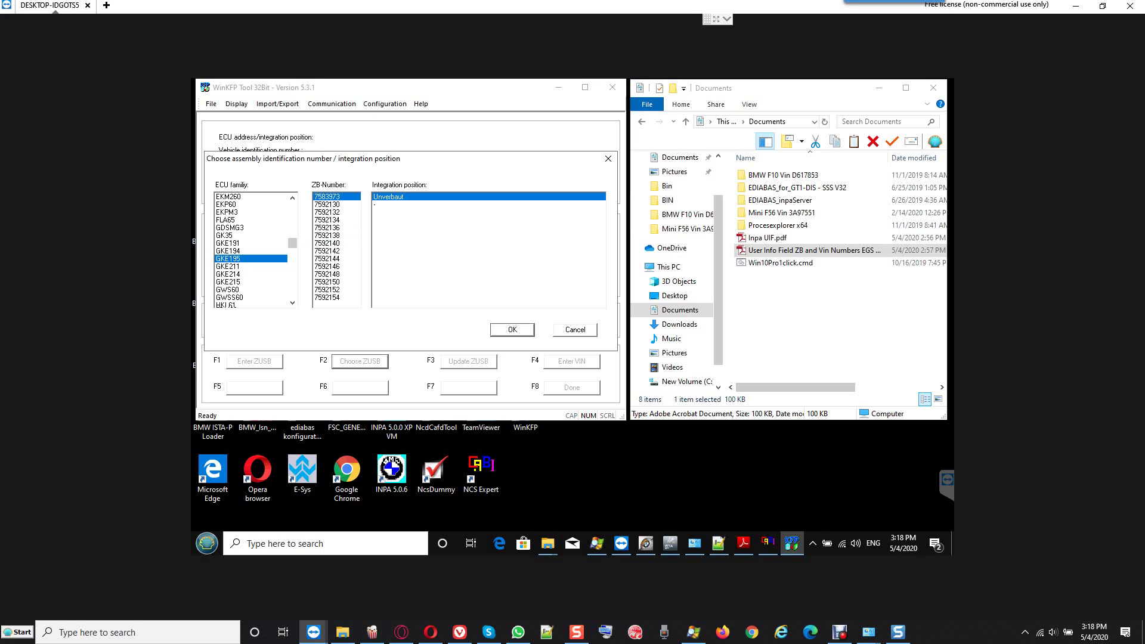
click(227, 251)
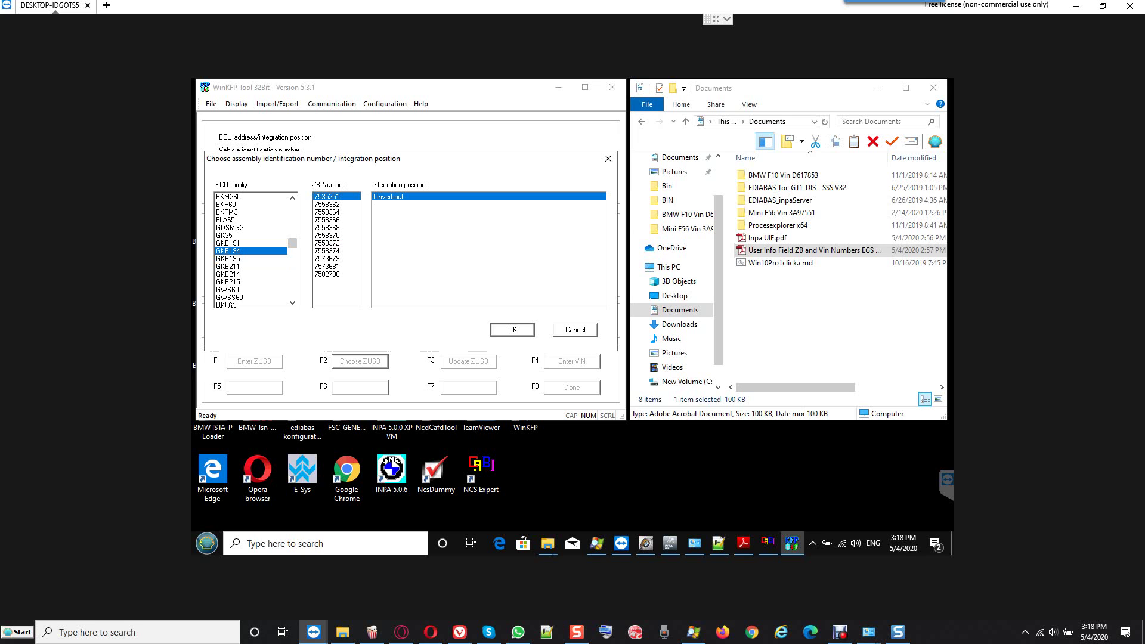
click(327, 259)
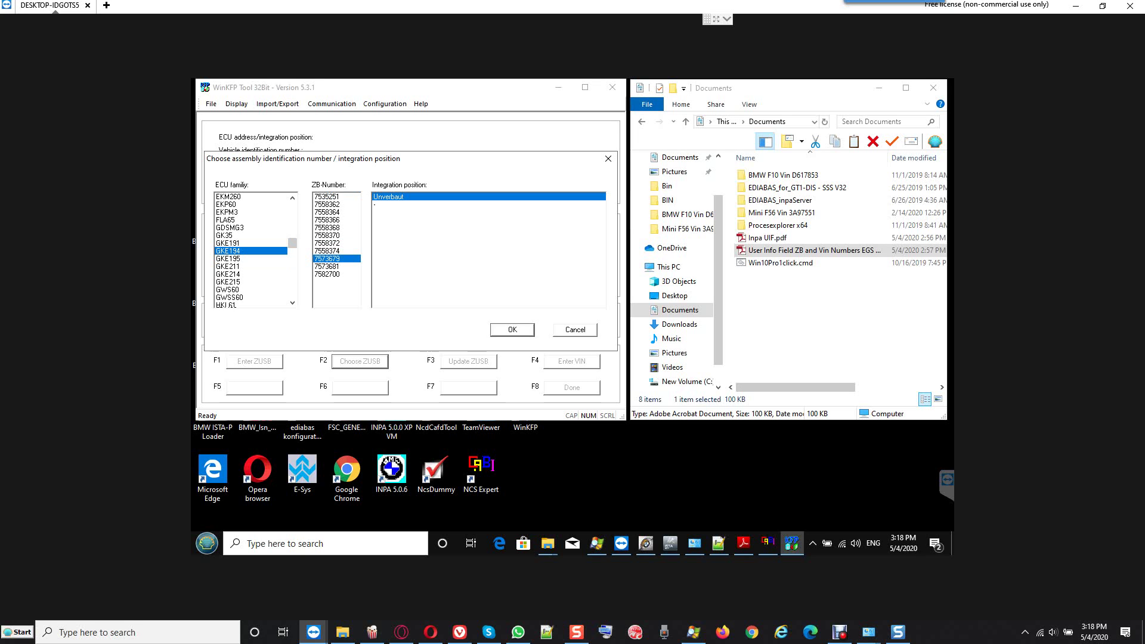
click(327, 266)
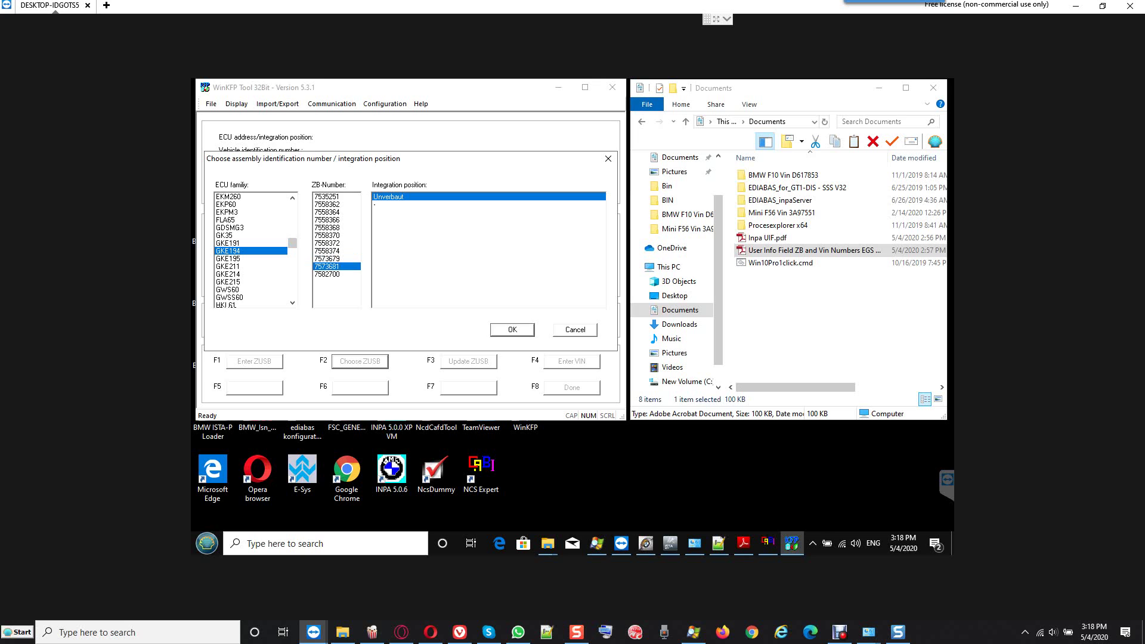
click(327, 274)
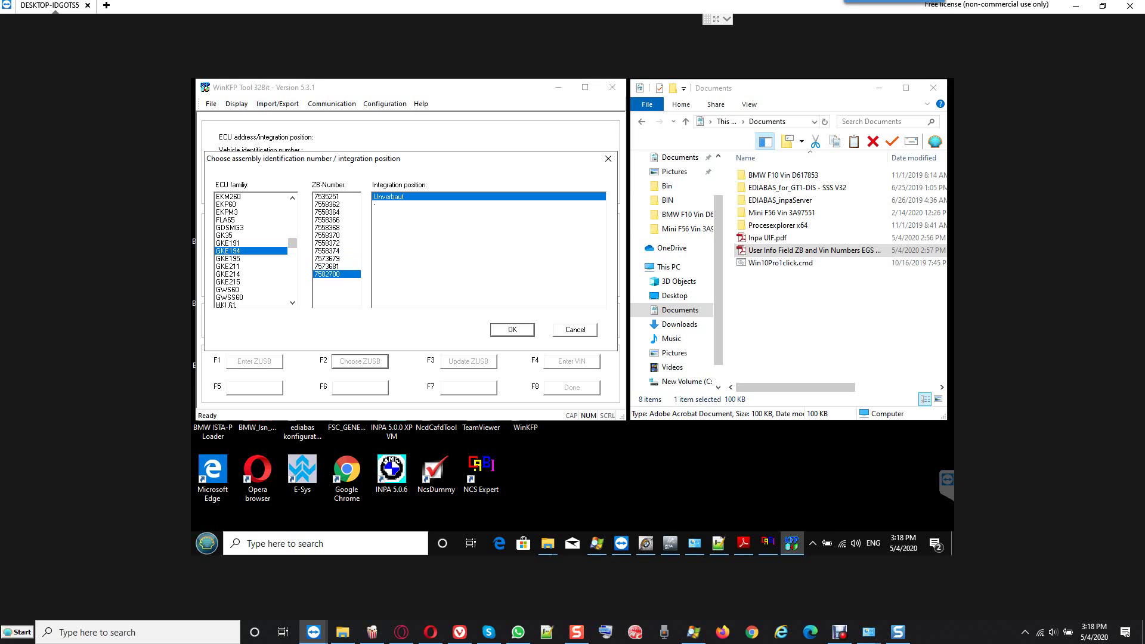
key(Return)
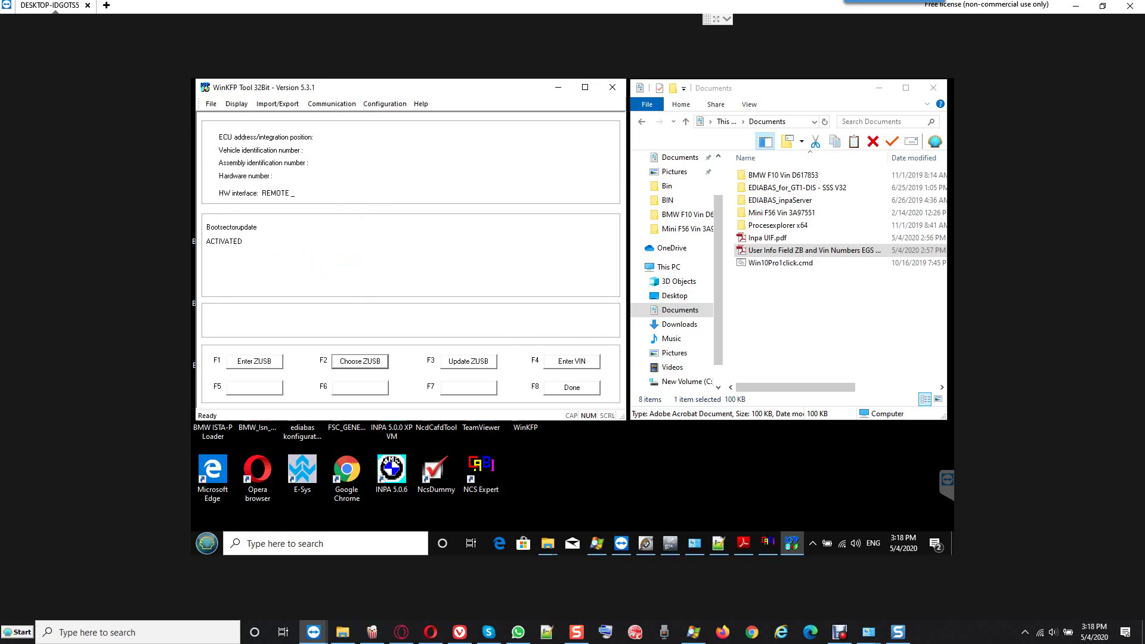
Manually enter ZUSB 7572901, which fails with Error 704, then return to the DATA folder.
key(F1)
text(757)
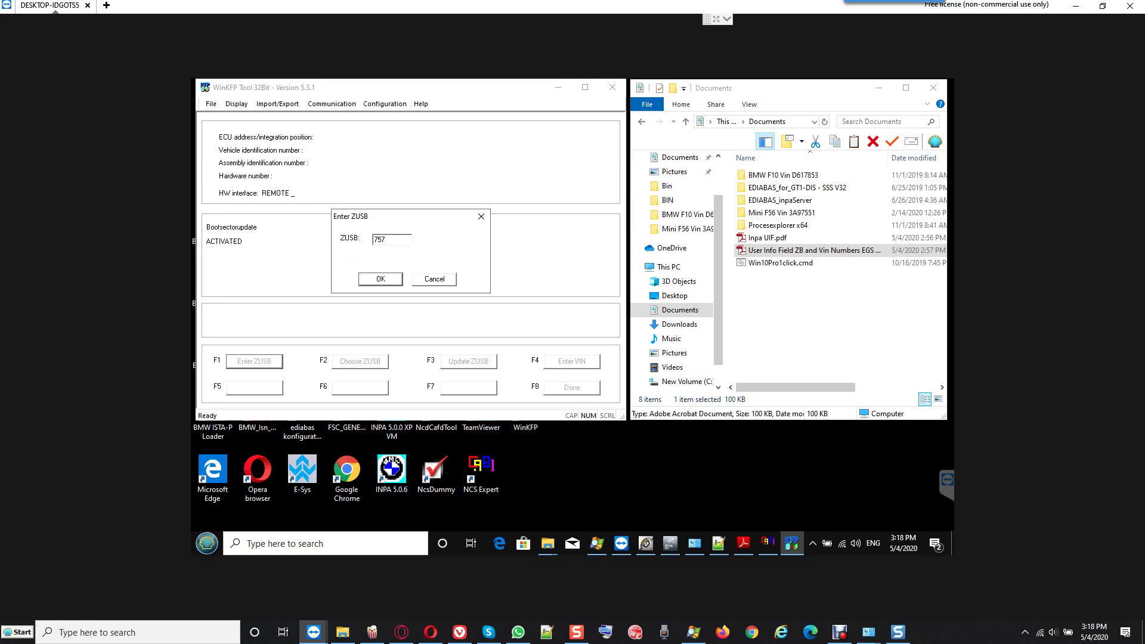
text(2901)
key(Return)
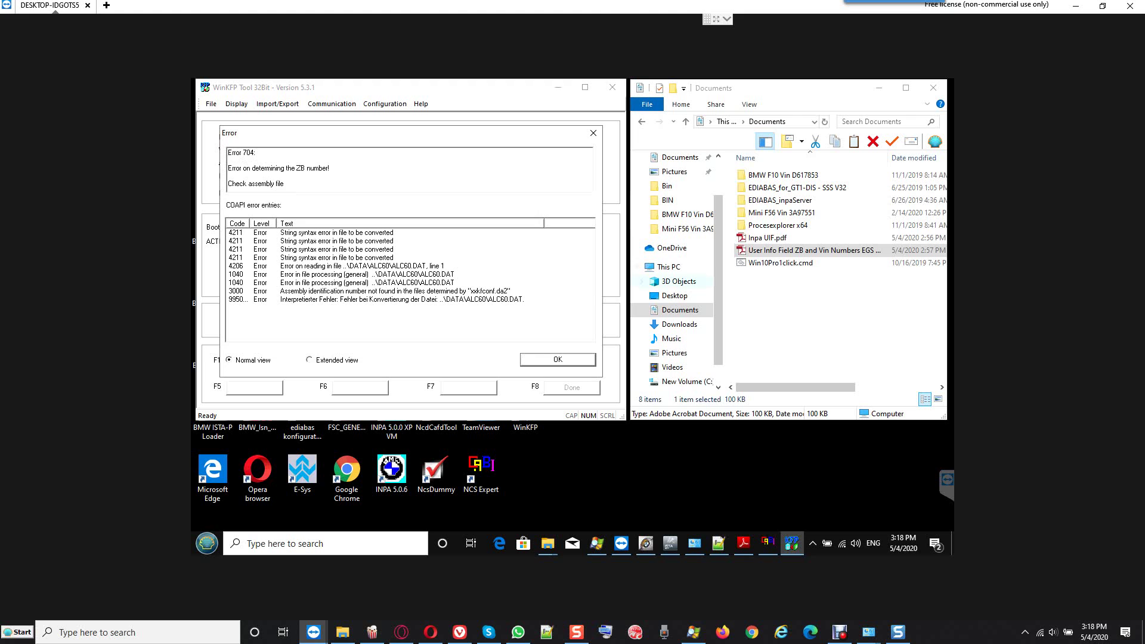
key(alt+Left)
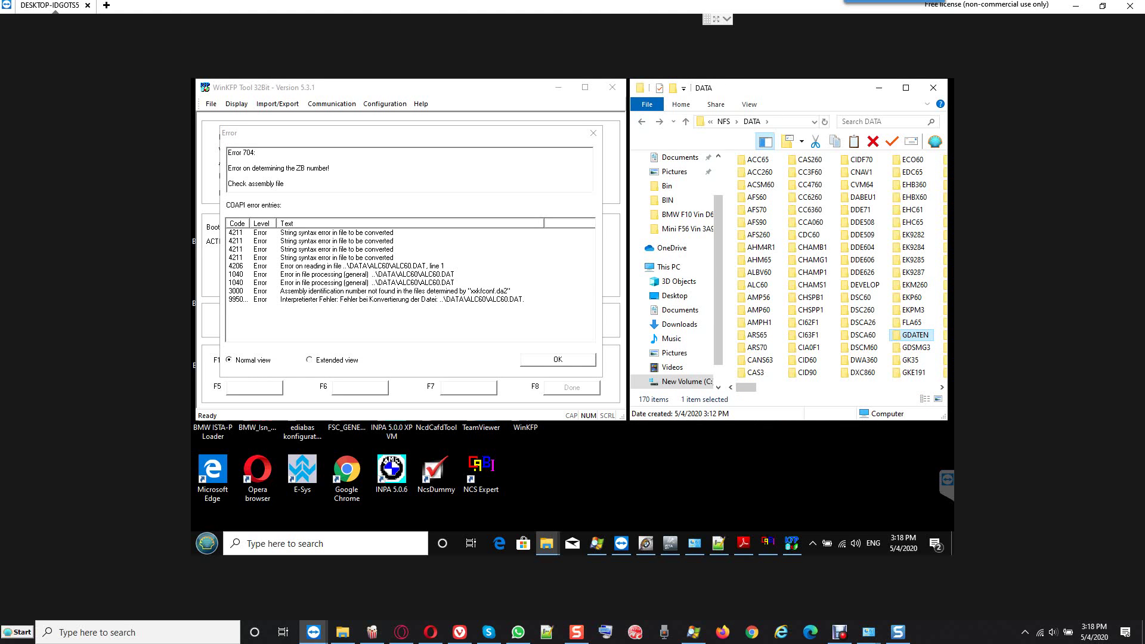
Enter the GDATEN folder and open KFCONF10.DA2 via Edit with Notepad++.
key(Return)
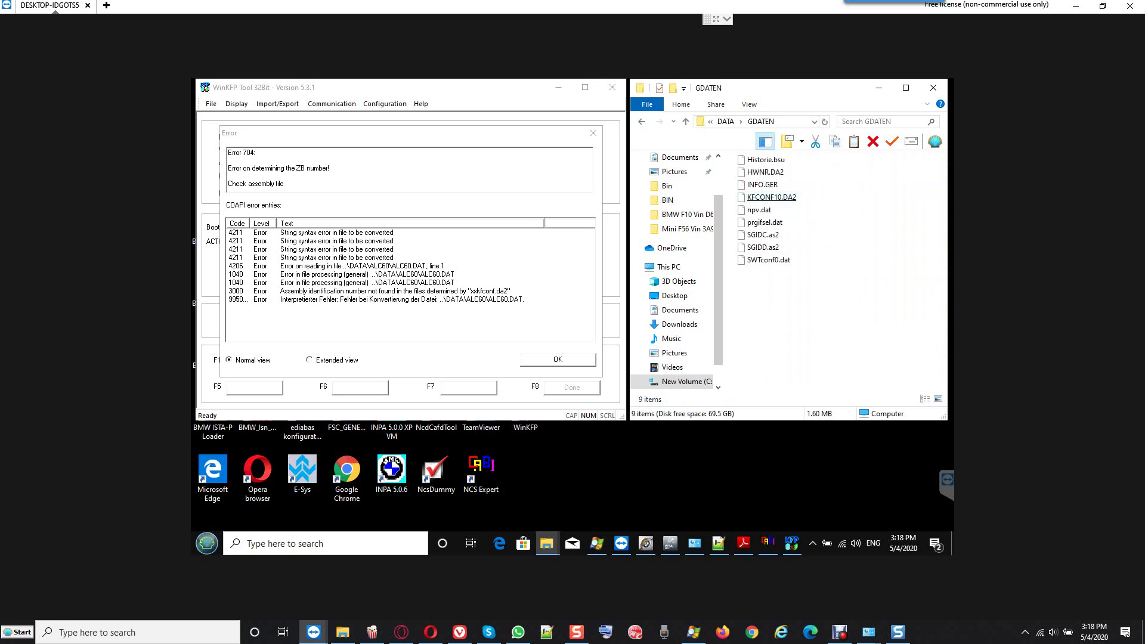
right_click(785, 198)
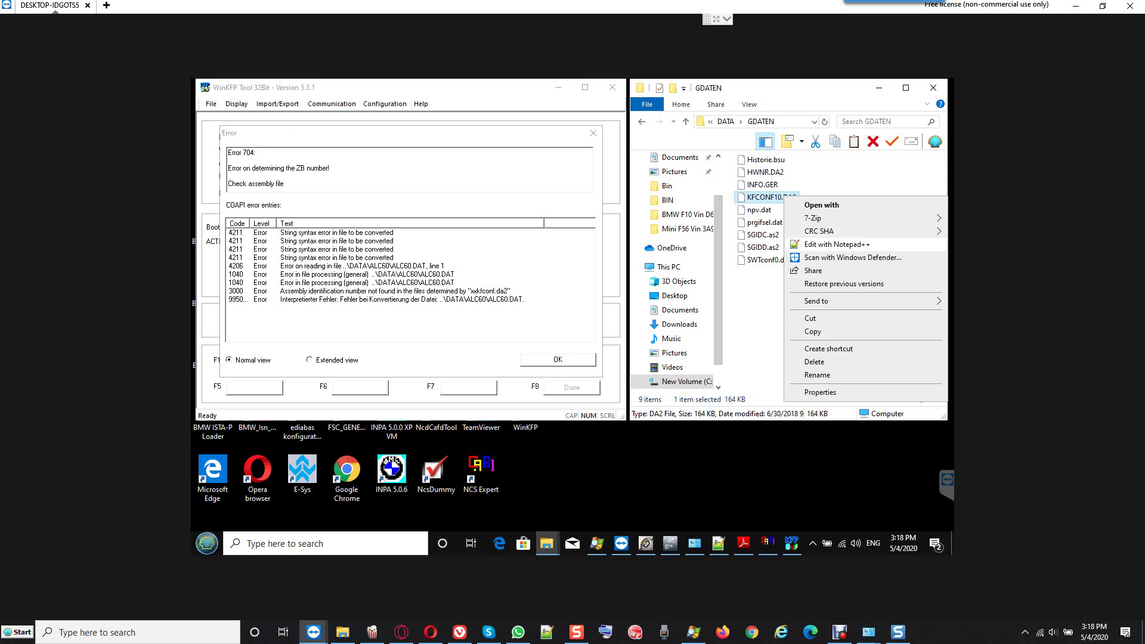
click(835, 245)
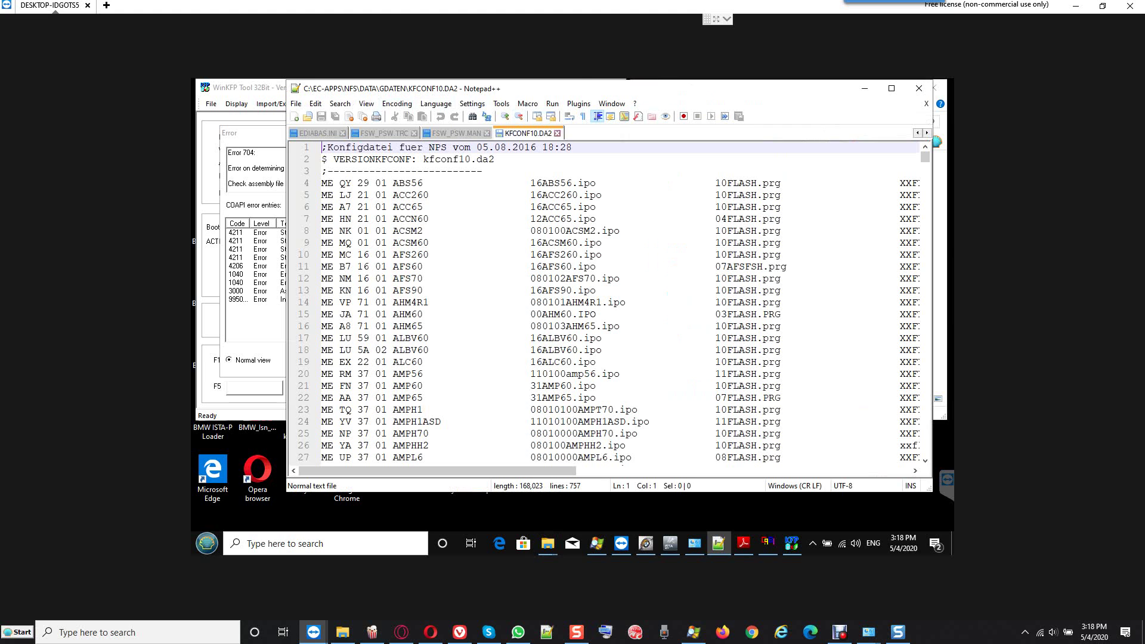
Move the Notepad++ window right to uncover WinKFP's error list and scroll down the ECU entries.
drag(417, 88, 565, 88)
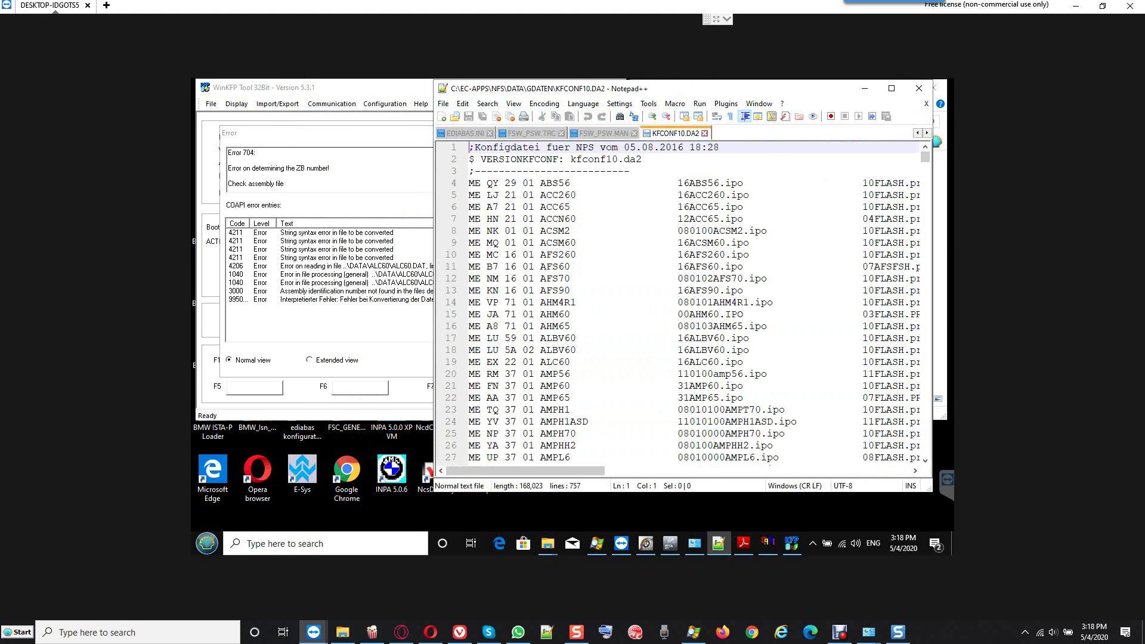
scroll(680, 304, down, 9)
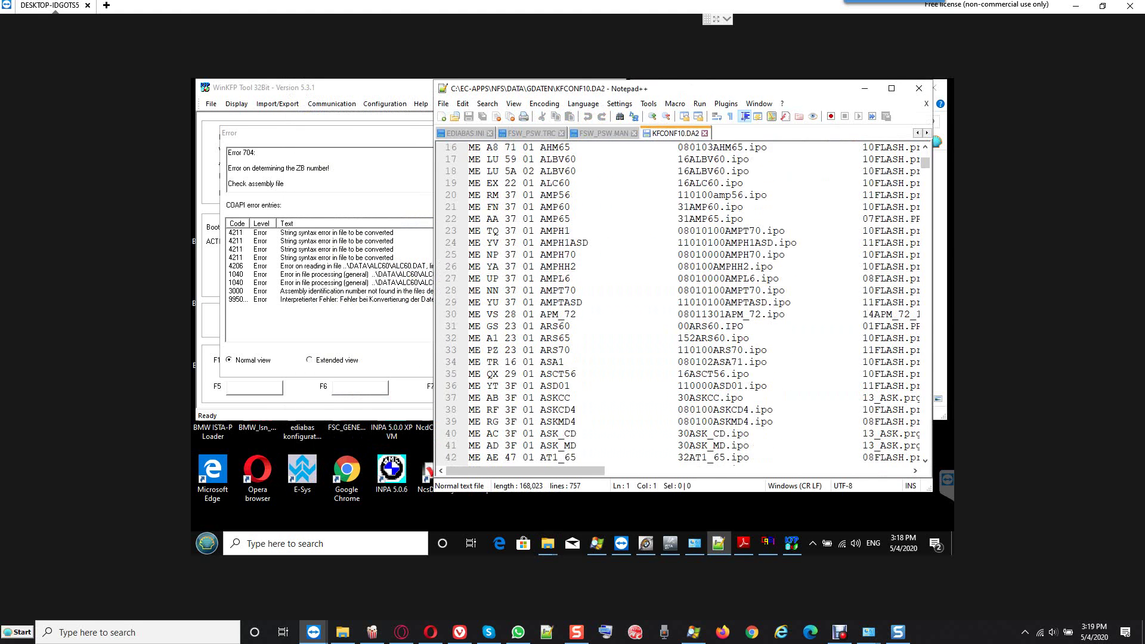
scroll(680, 304, down, 7)
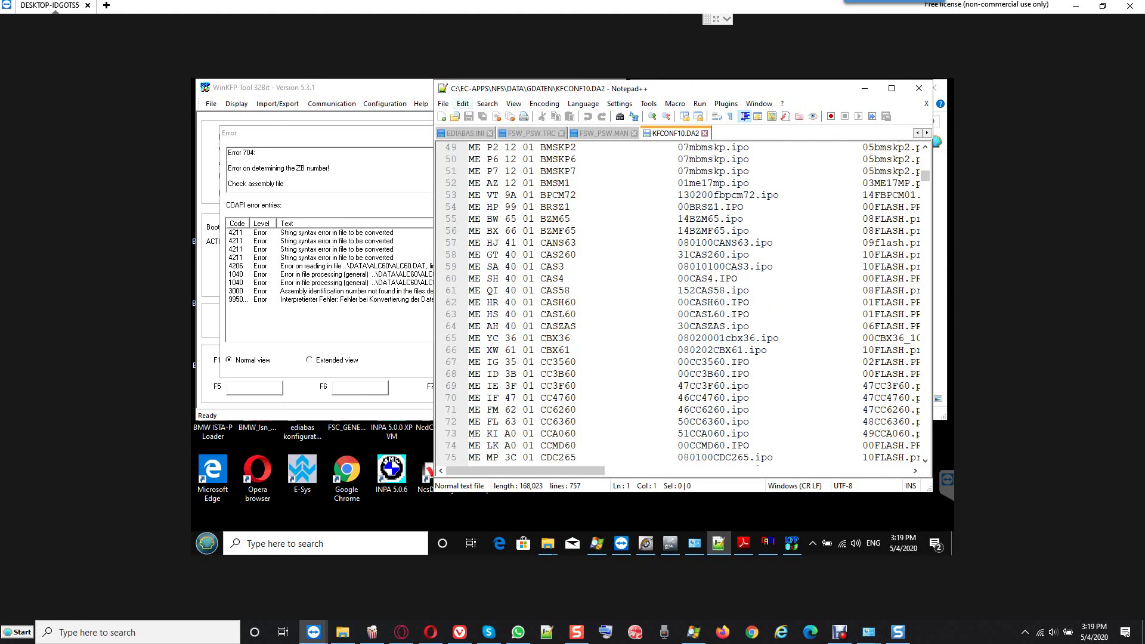
click(487, 104)
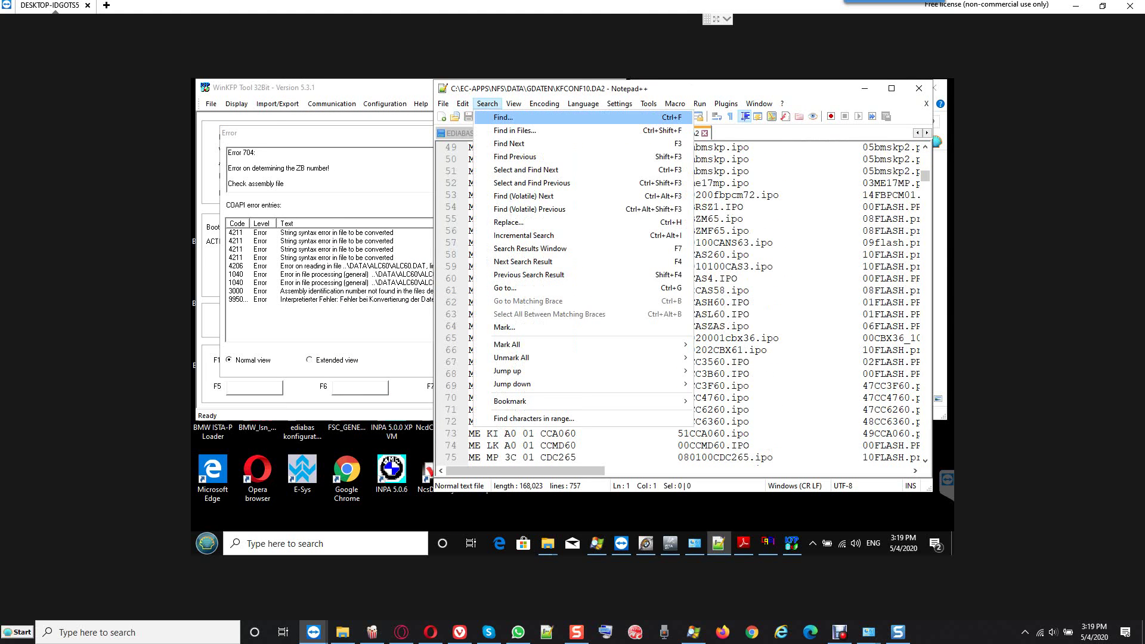
Search KFCONF10.DA2 for 7572901 and then for EGS, and scroll through the file.
click(489, 113)
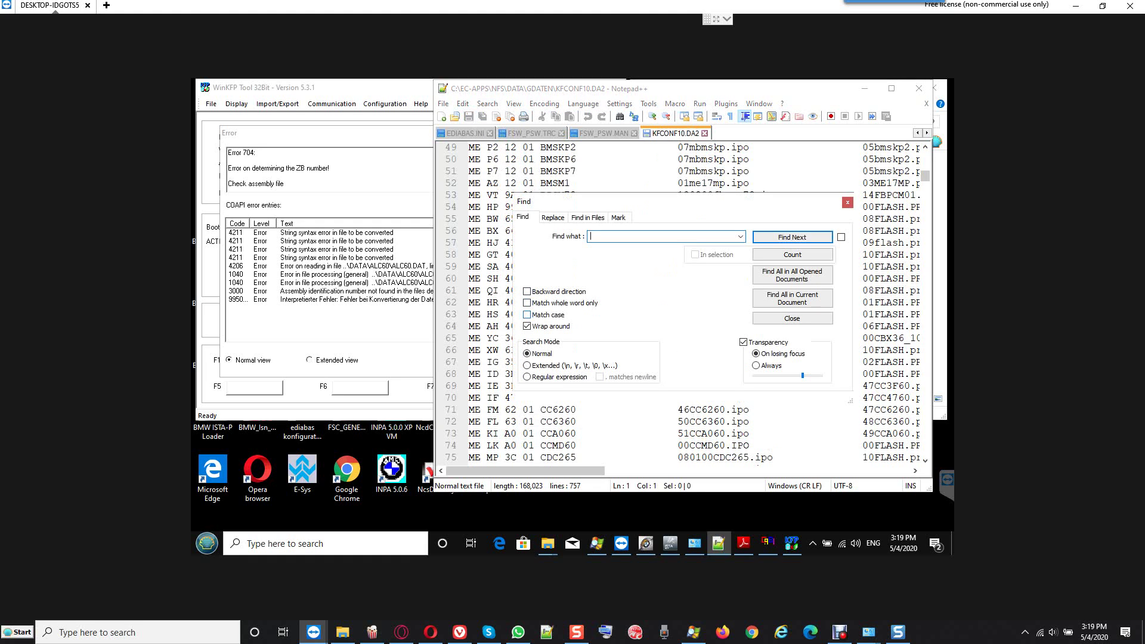
text(7572901)
key(Return)
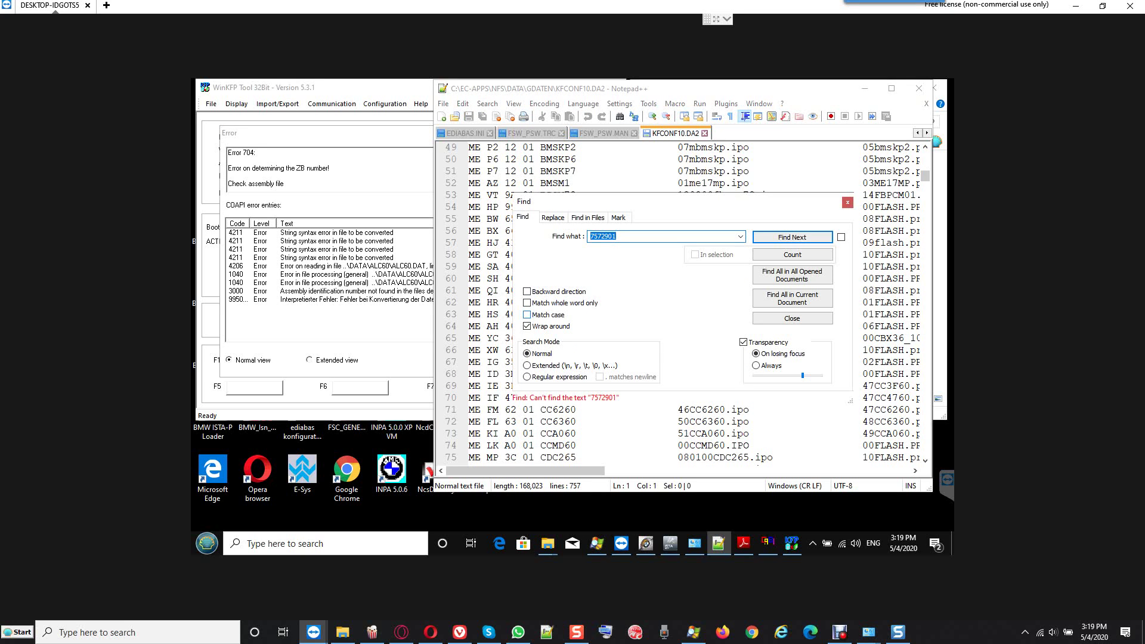
text(EGS)
key(Return)
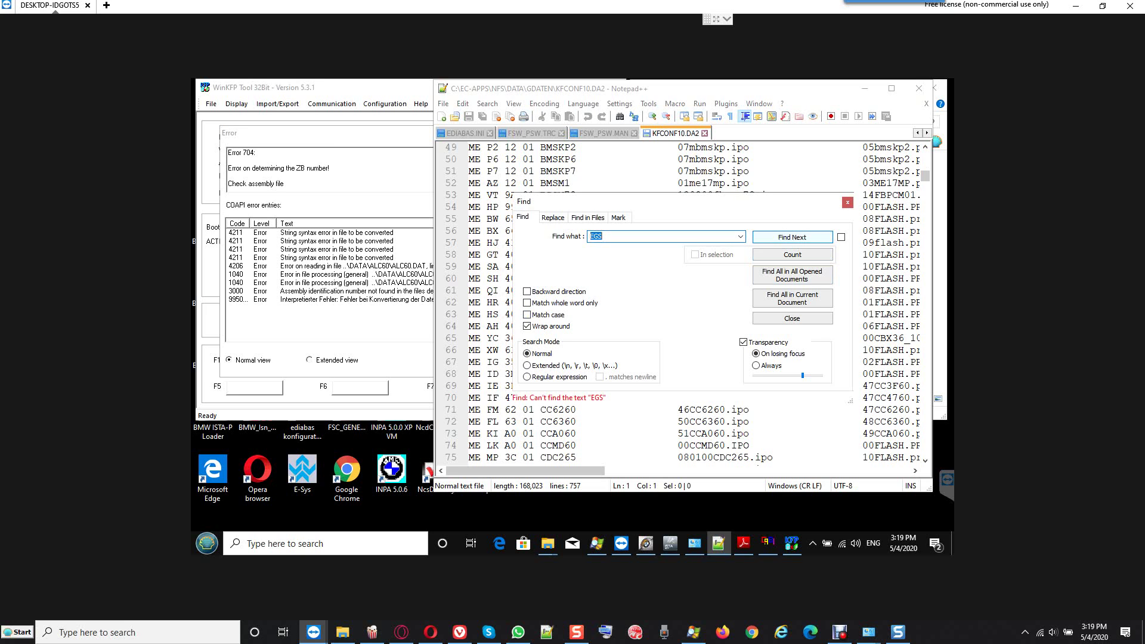
key(Escape)
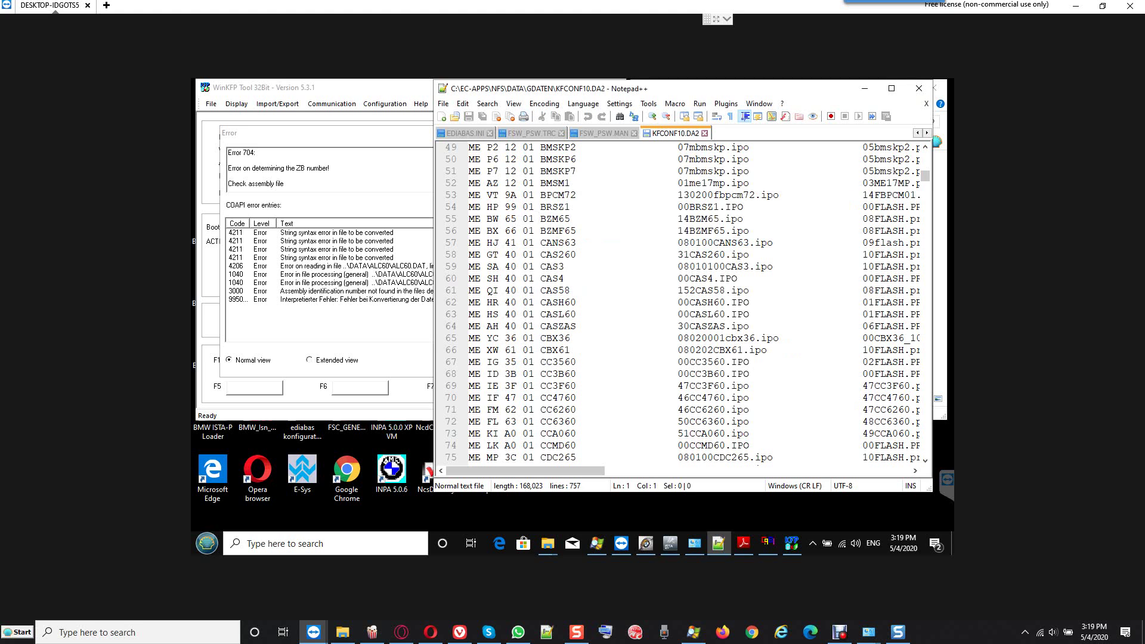
scroll(683, 301, up, 8)
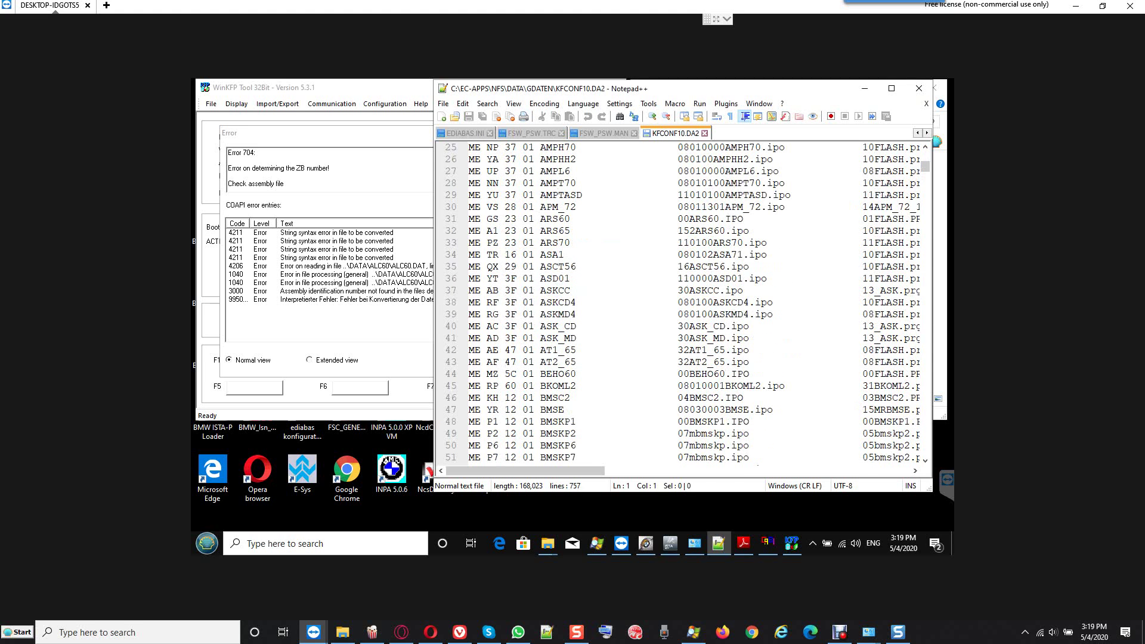
scroll(683, 301, down, 17)
scroll(683, 302, down, 16)
scroll(683, 301, down, 3)
Repeat the EGS search in Extended, then Normal mode with Match case, and close Find.
click(487, 104)
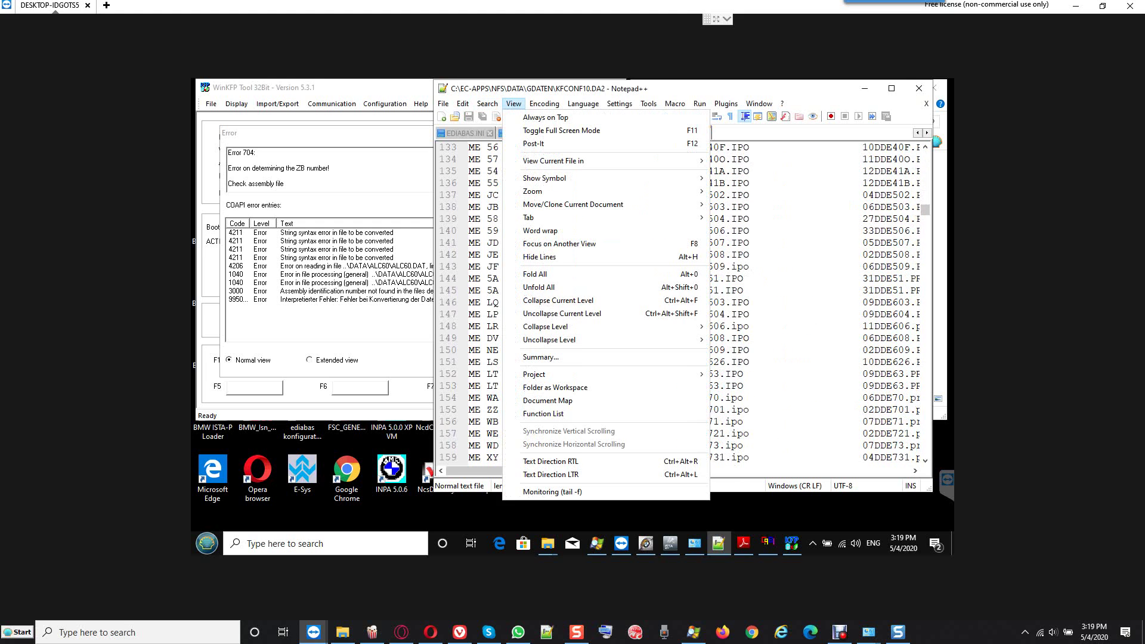
click(503, 117)
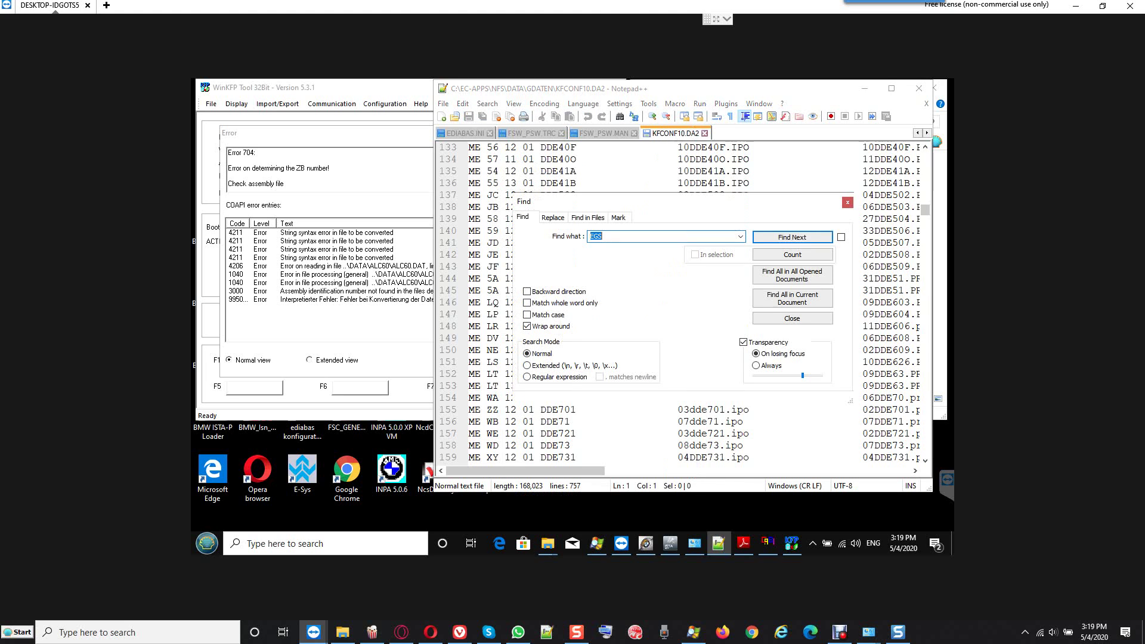
click(792, 236)
click(527, 365)
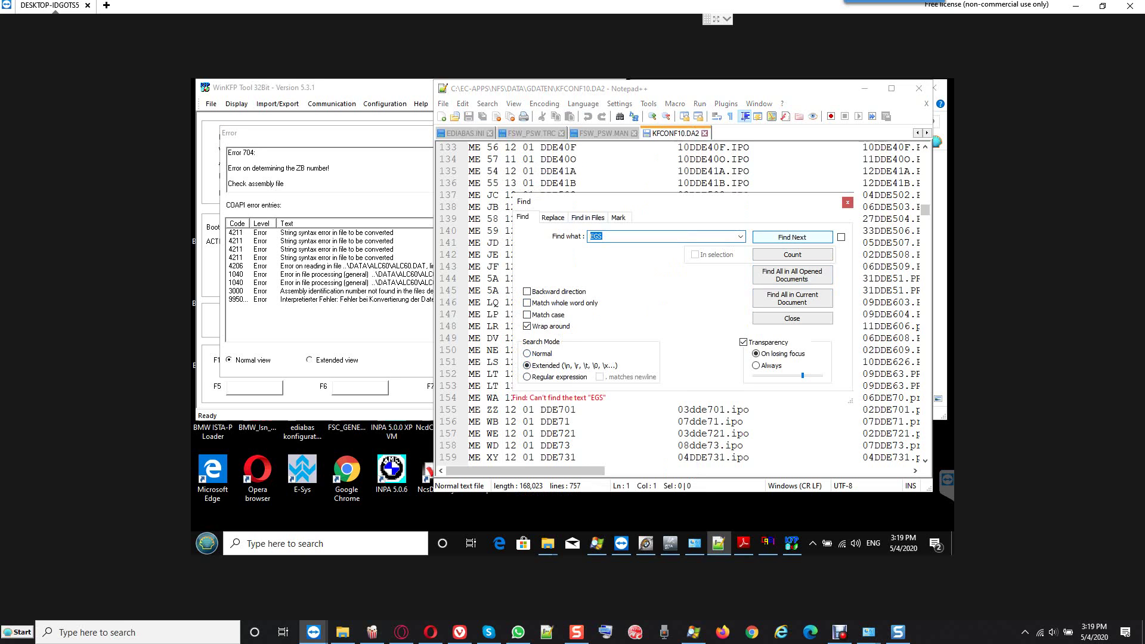
click(527, 353)
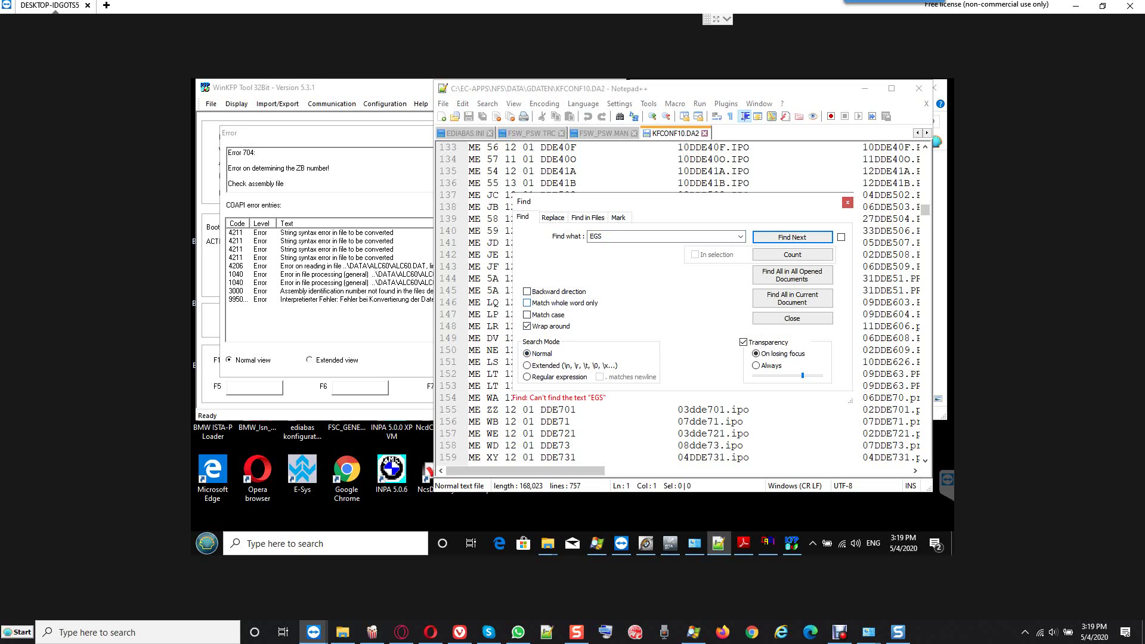
click(526, 315)
key(Return)
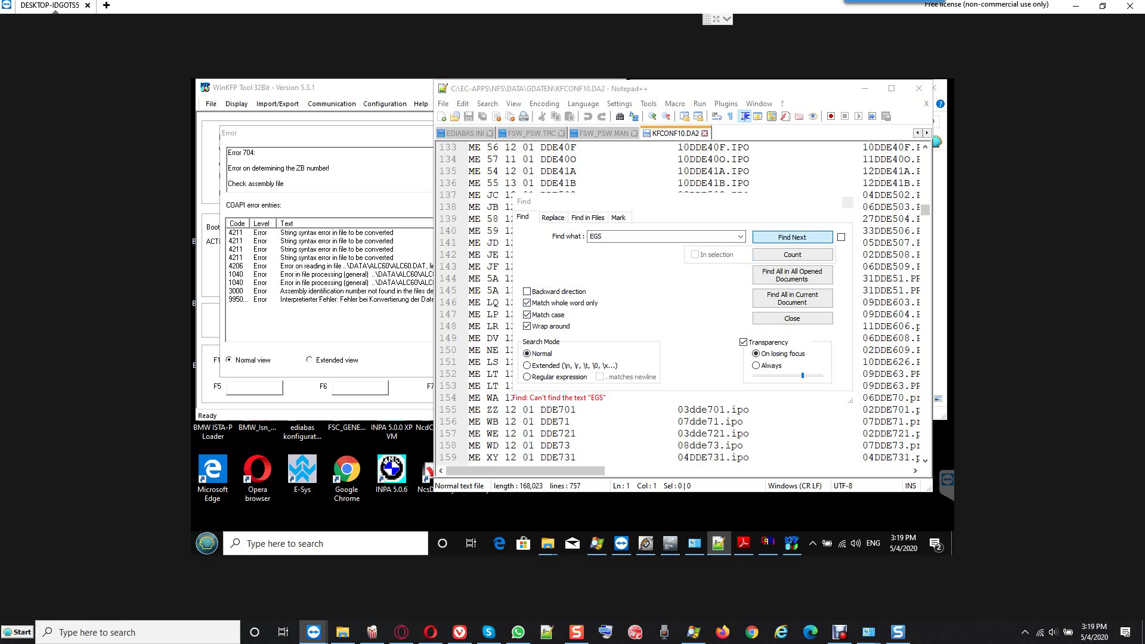
key(Return)
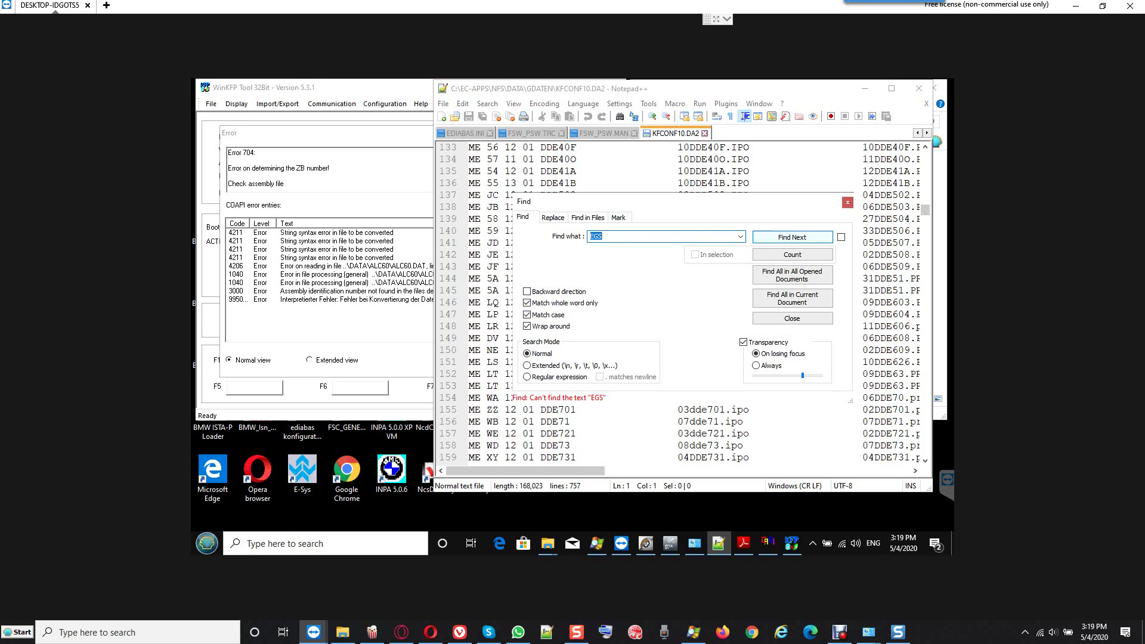
key(Escape)
scroll(682, 303, up, 16)
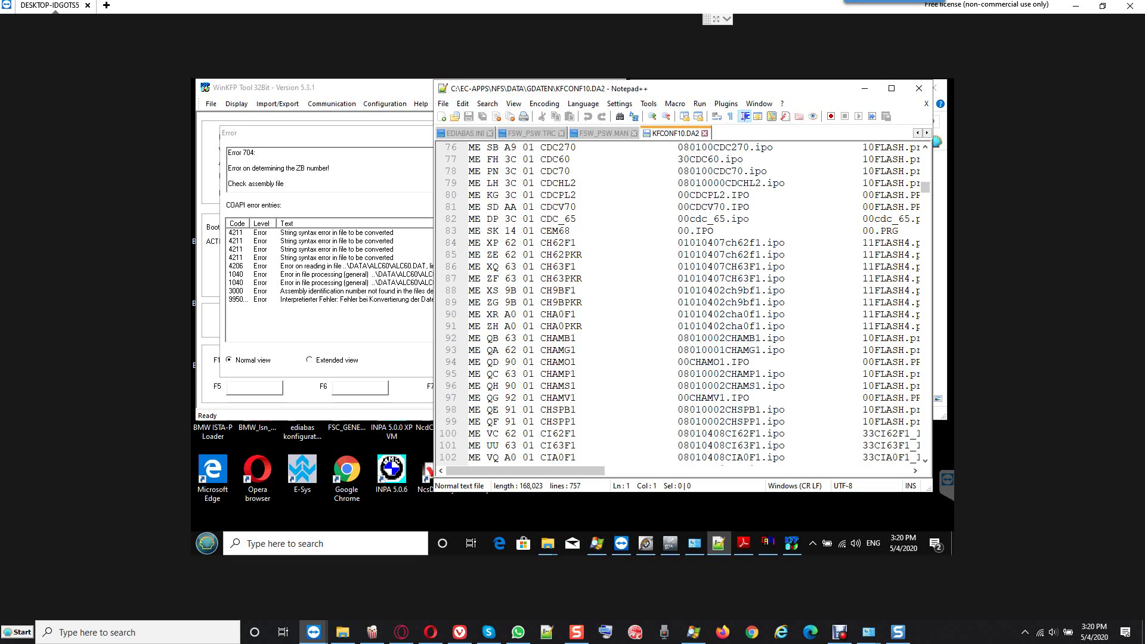
Reopen KFCONF10.DA2 in Notepad++ and select the line-2 version name kfconf10.da2.
click(864, 88)
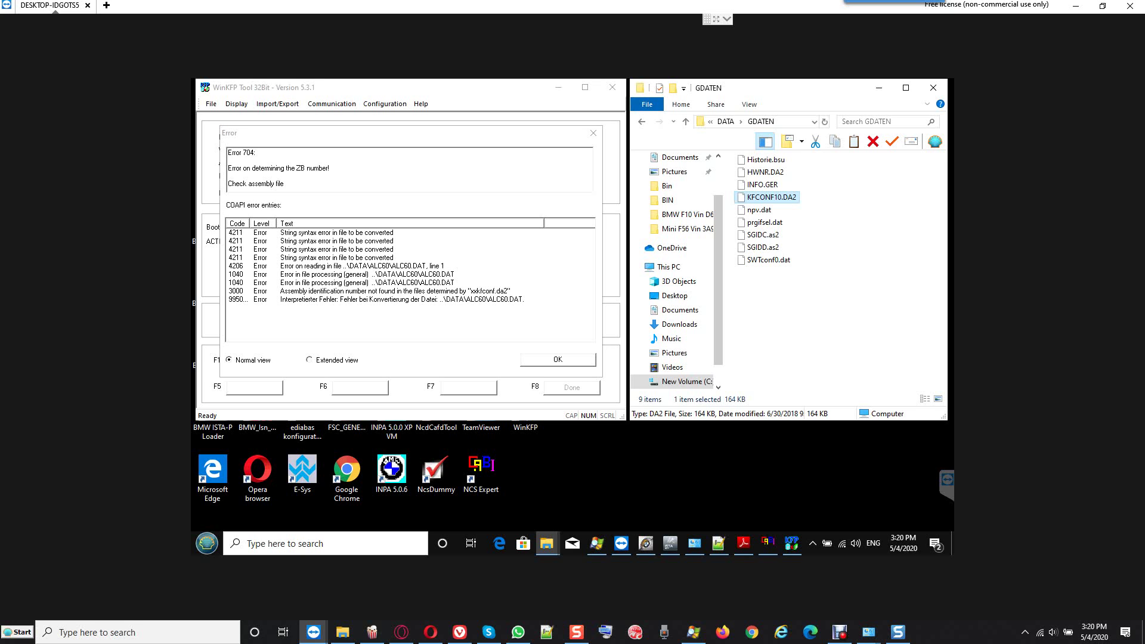
right_click(789, 196)
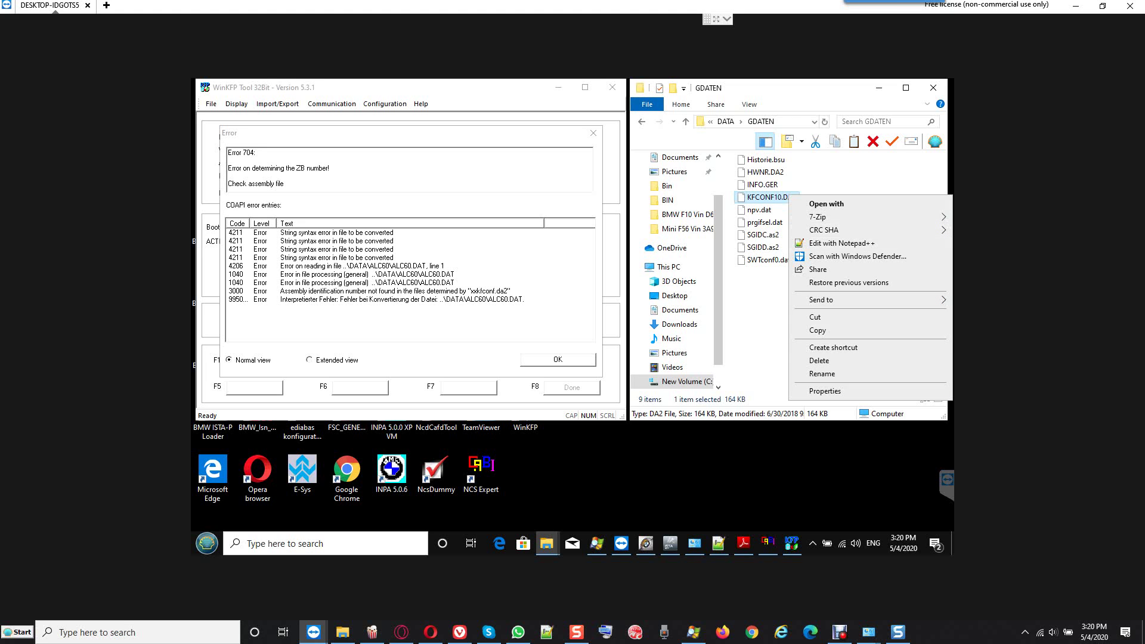
click(841, 242)
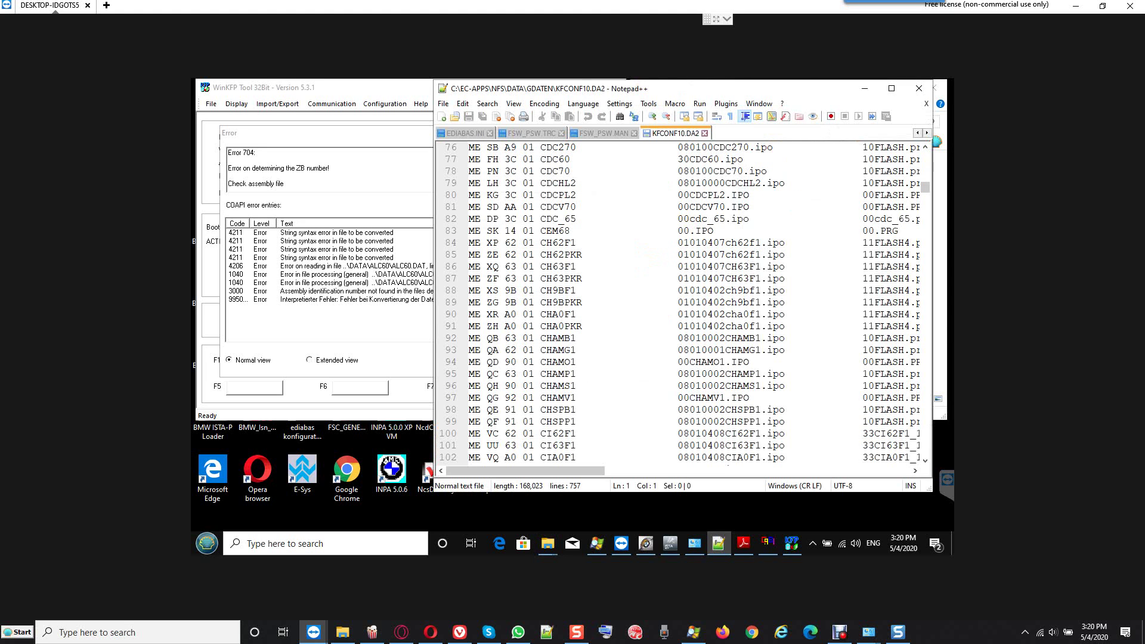
scroll(680, 302, up, 20)
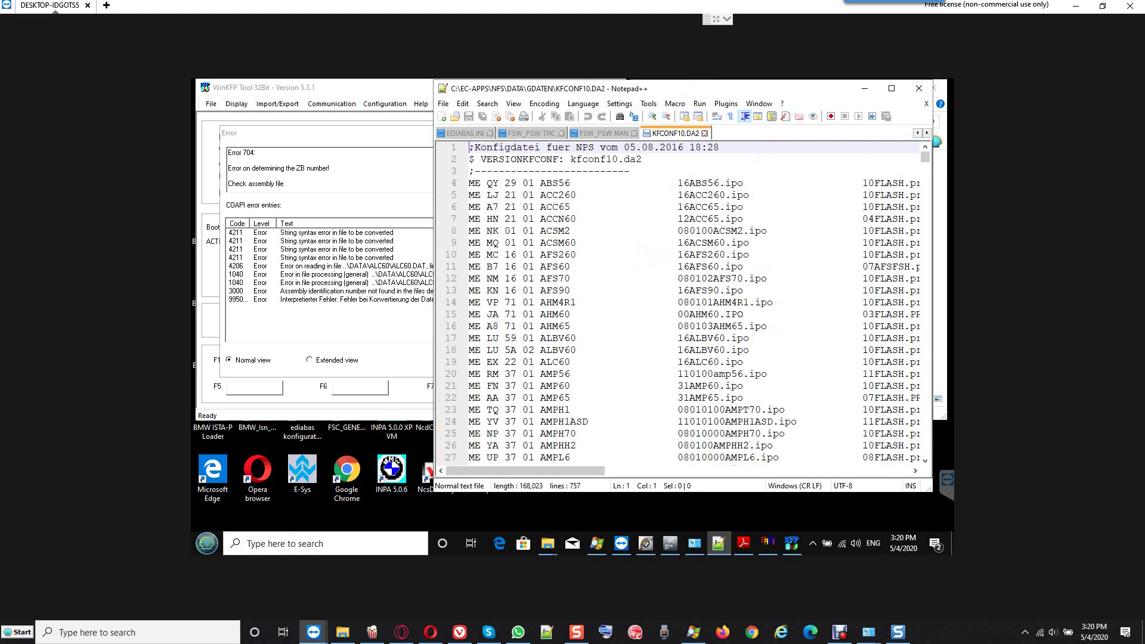
drag(571, 158, 641, 159)
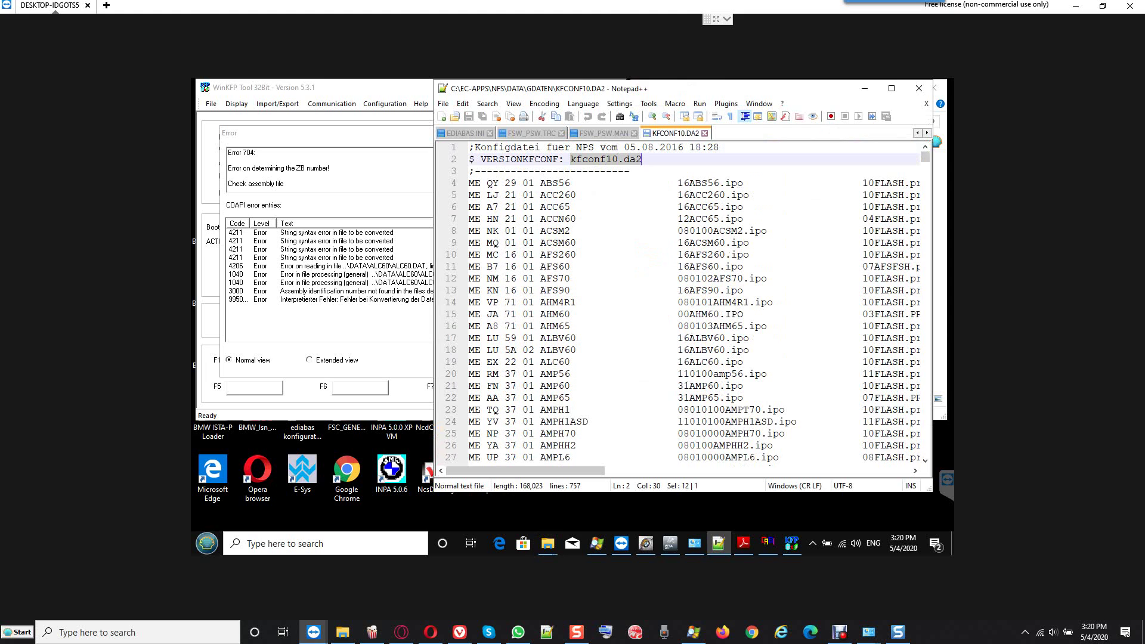
drag(433, 198, 528, 202)
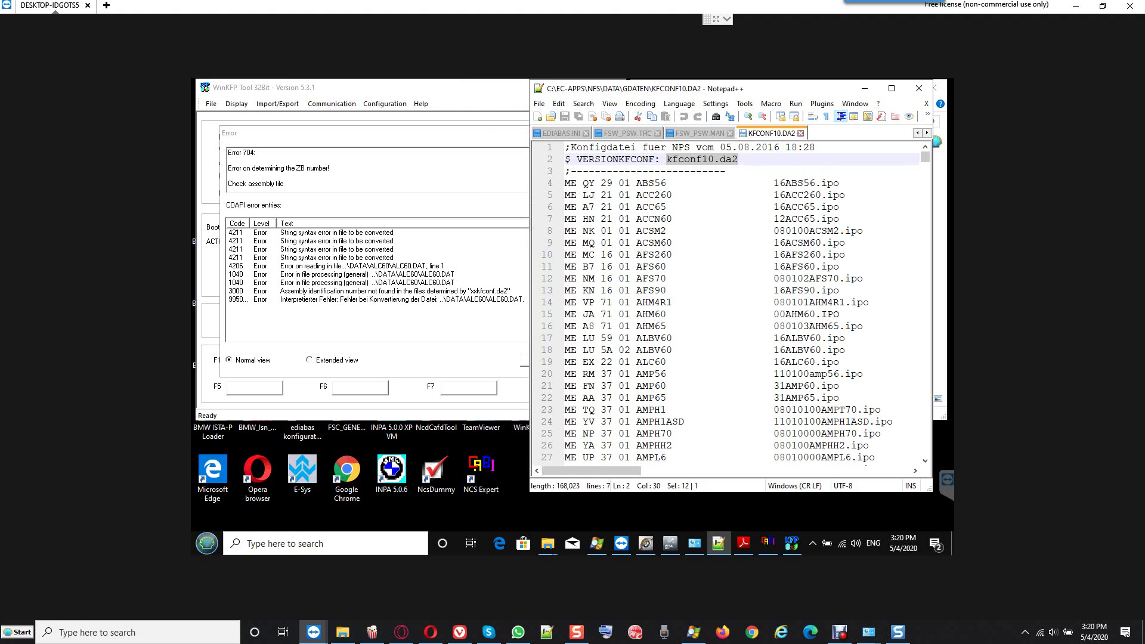
Scroll through the file, then switch to WinKFP and dismiss the Error 704 message.
scroll(731, 303, down, 2)
scroll(731, 302, up, 2)
scroll(731, 303, down, 10)
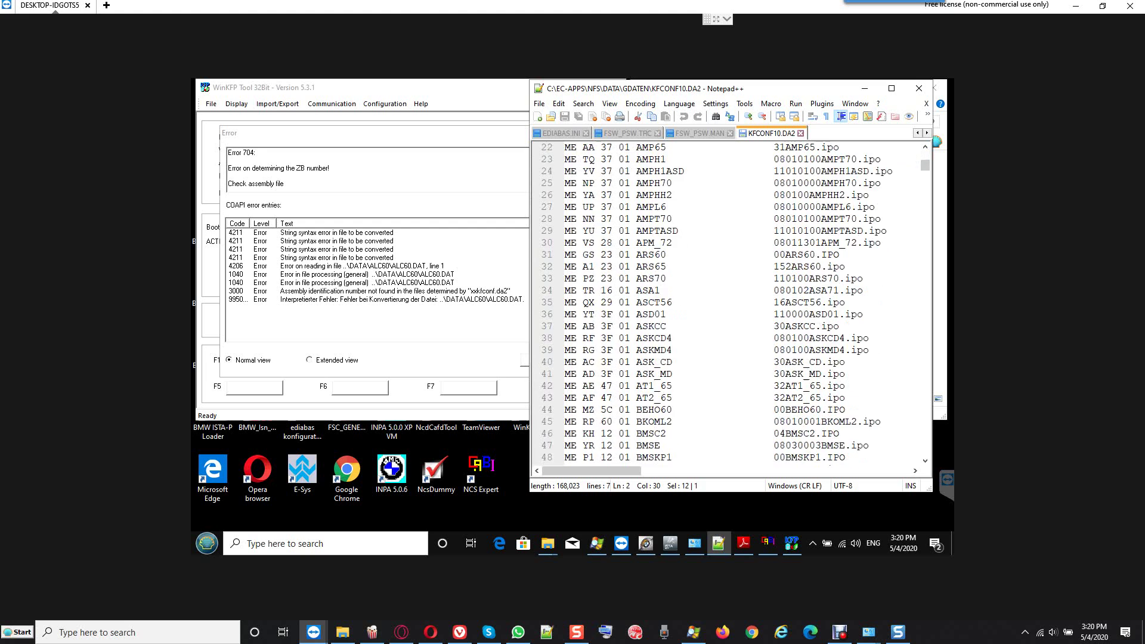
scroll(731, 303, down, 11)
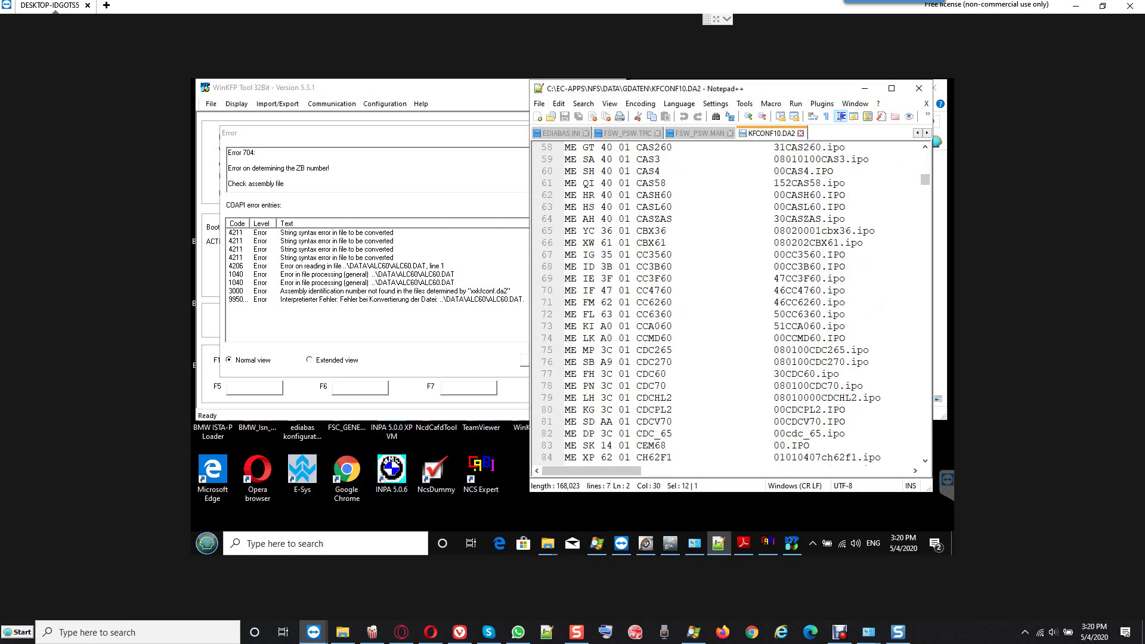
scroll(730, 302, down, 15)
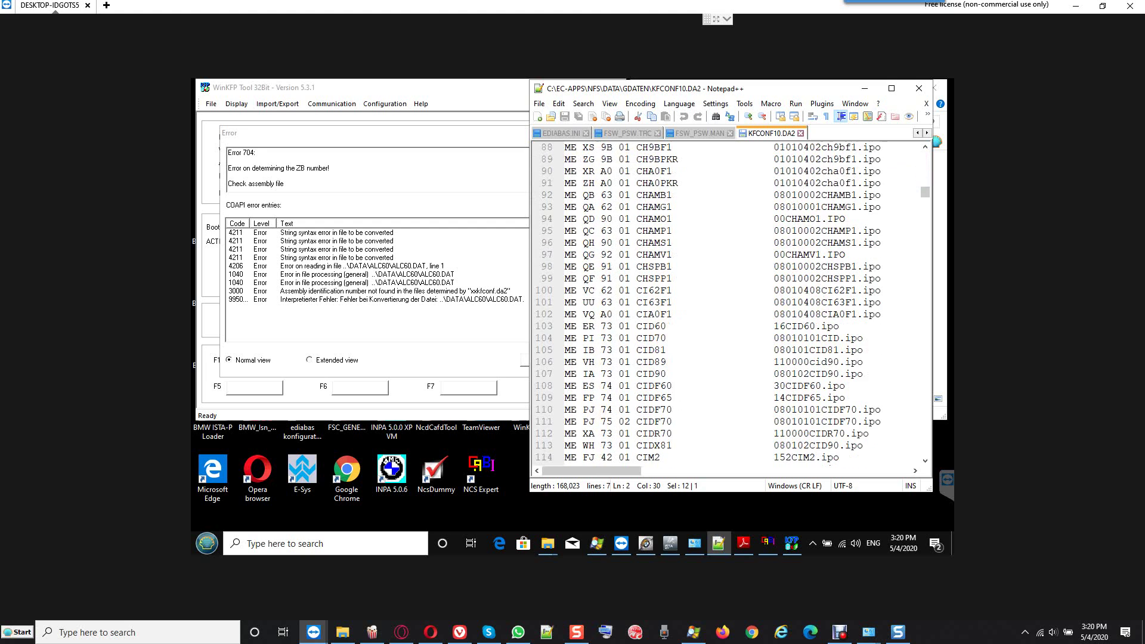
scroll(731, 302, down, 11)
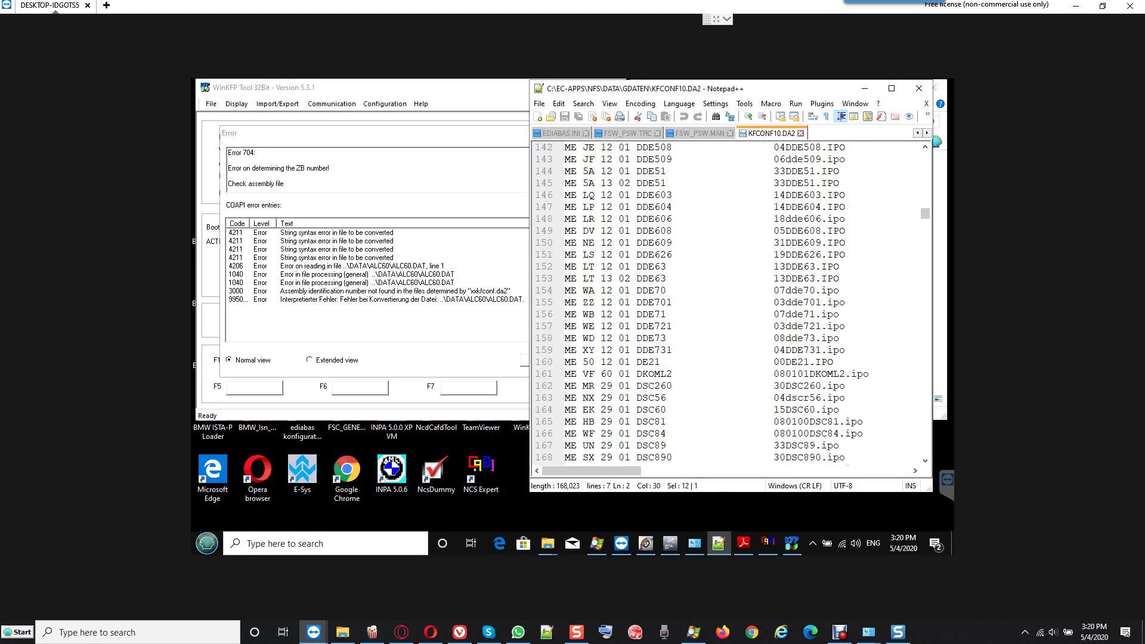
key(alt+Tab)
key(Return)
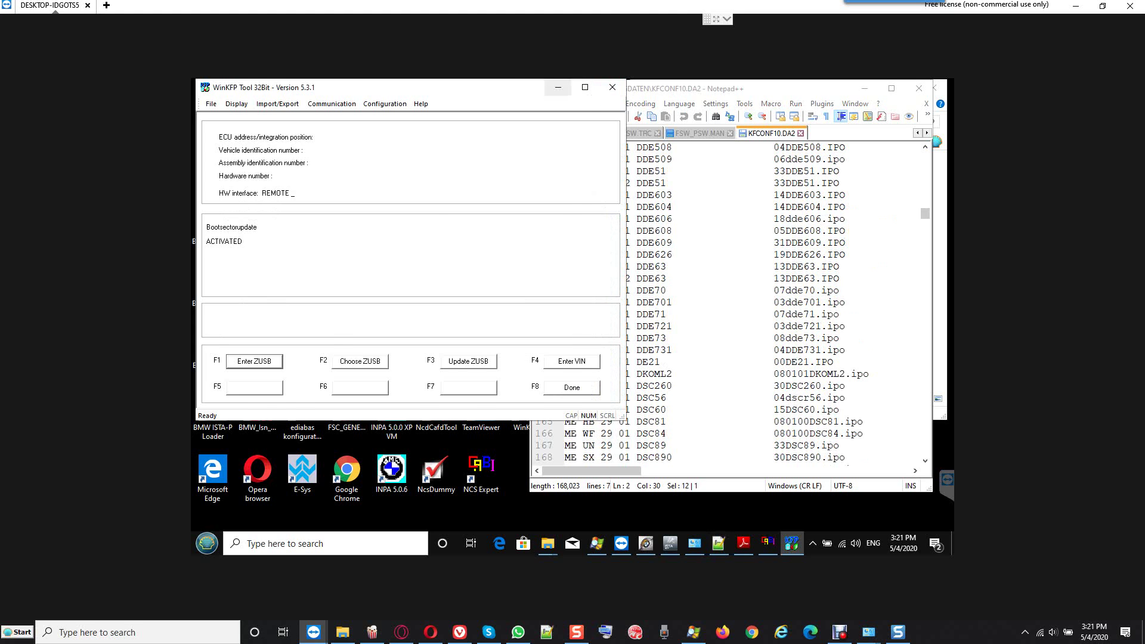
Minimize the WinKFP, Notepad++ and GDATEN folder windows to clear the desktop.
click(559, 87)
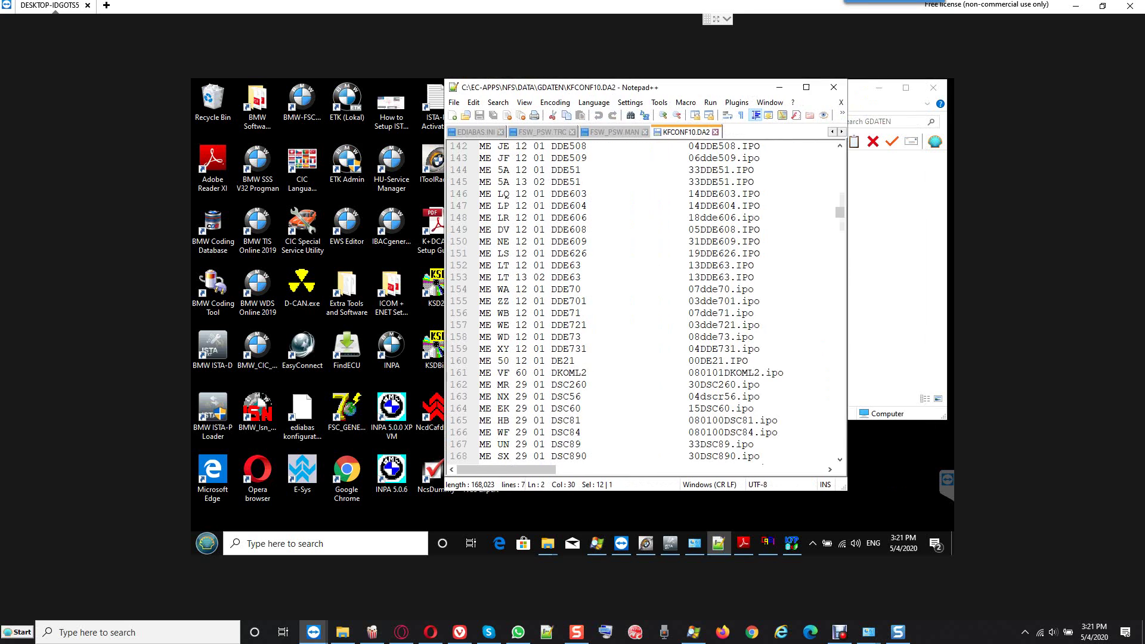
click(786, 88)
click(879, 87)
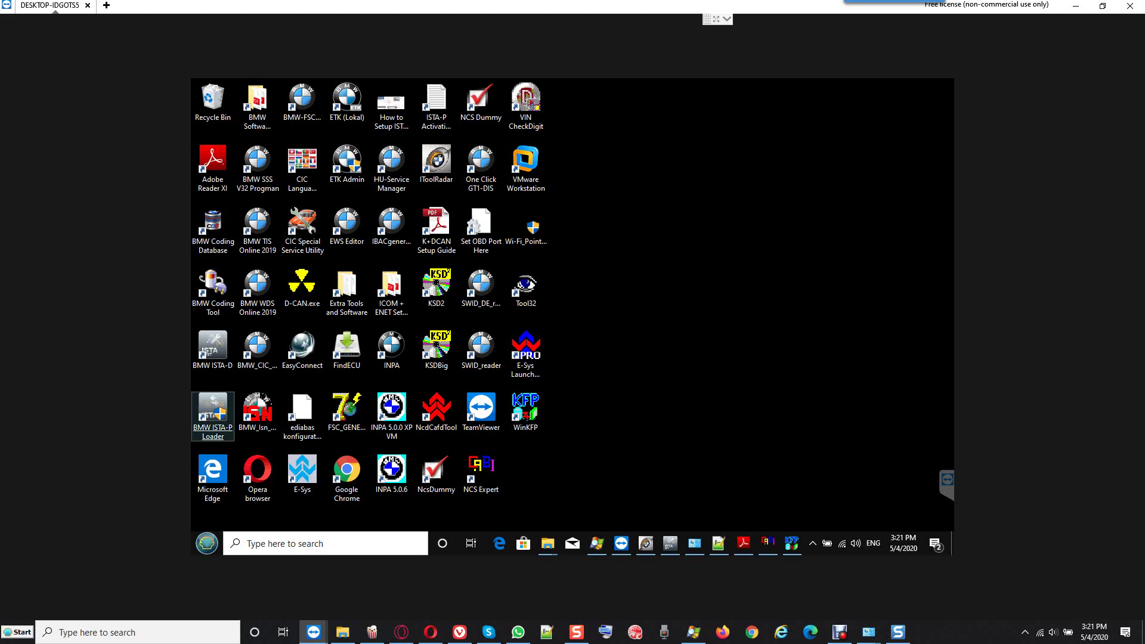
Launch the ISTA-P Loader, confirm ITool Radar shows the ICOM Reserved, then hide it.
right_click(213, 407)
click(242, 125)
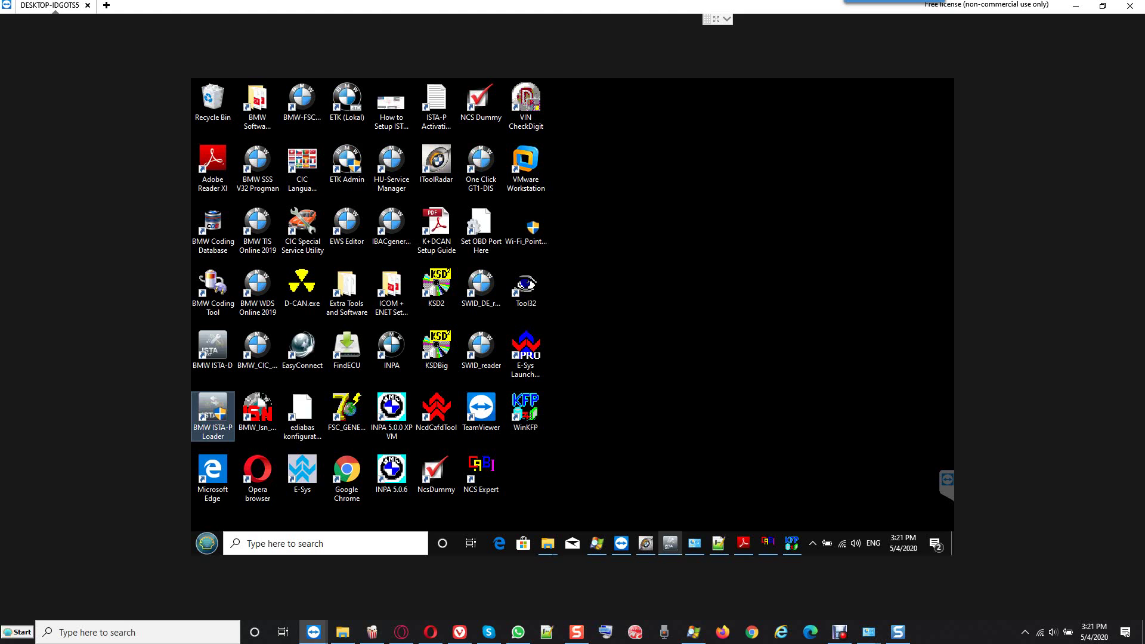
mouse_move(670, 543)
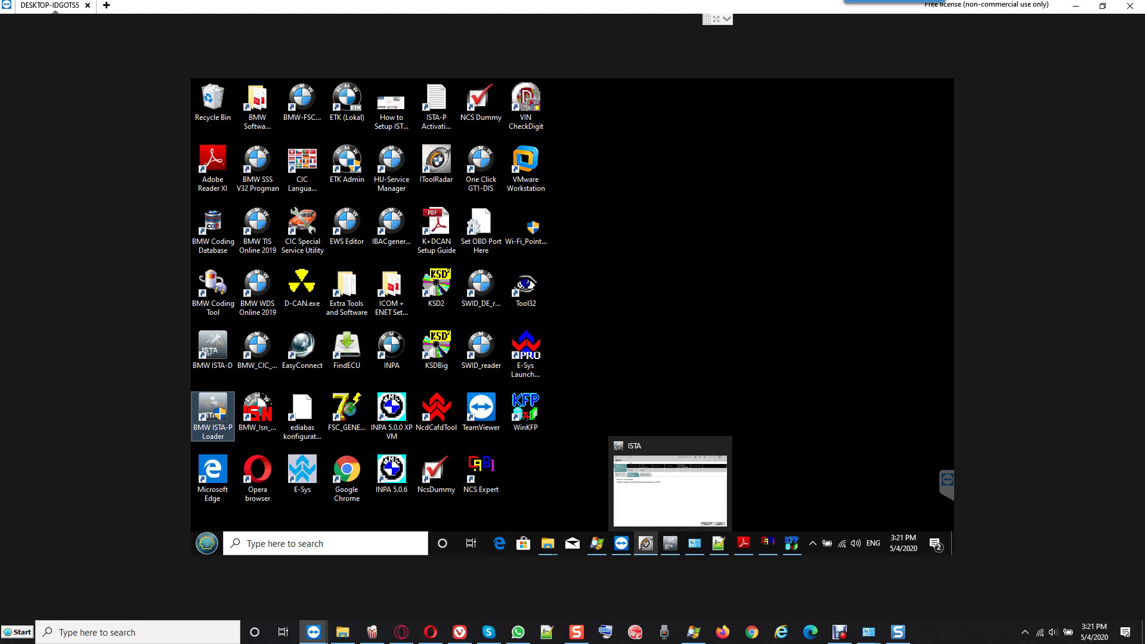
click(646, 543)
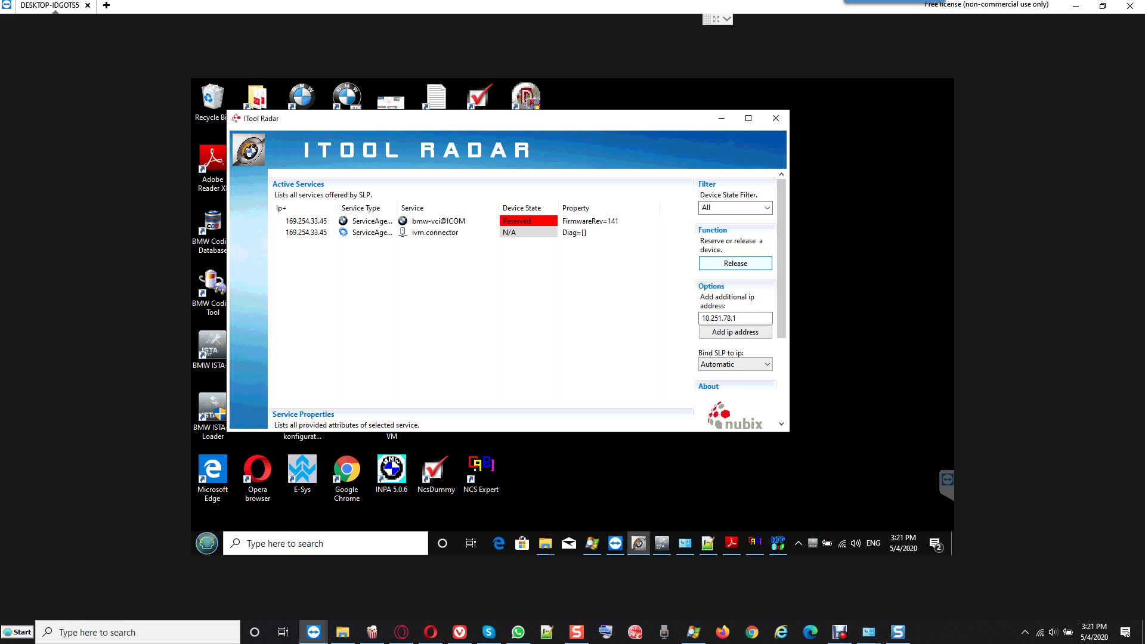
key(super+d)
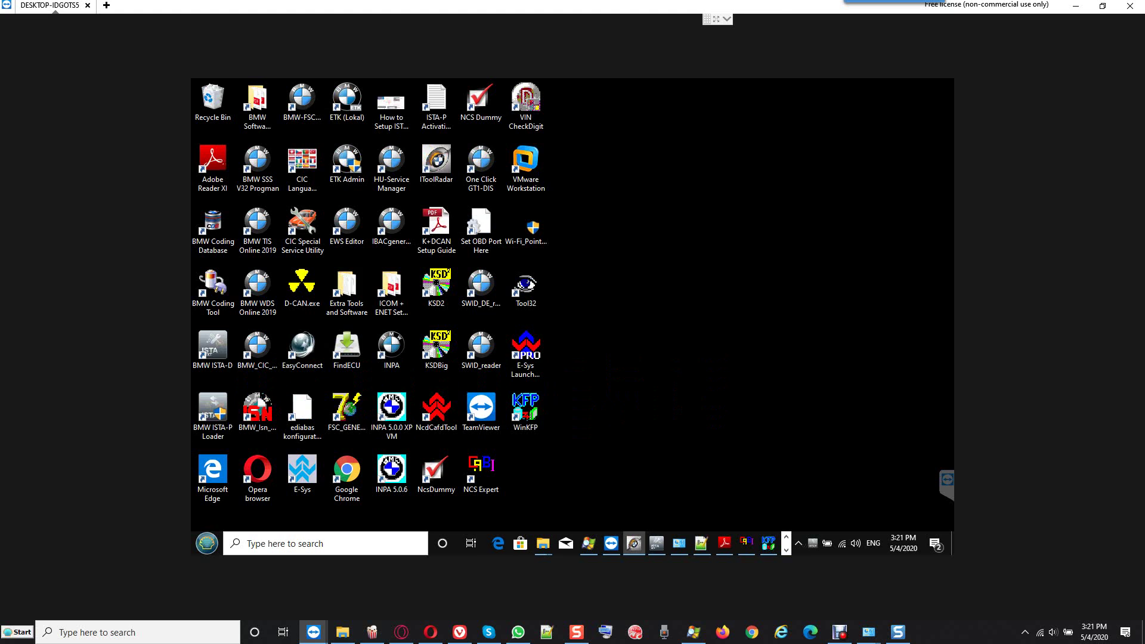
Bring back ITool Radar, scroll Process Explorer's process list to the end, then close it.
click(634, 543)
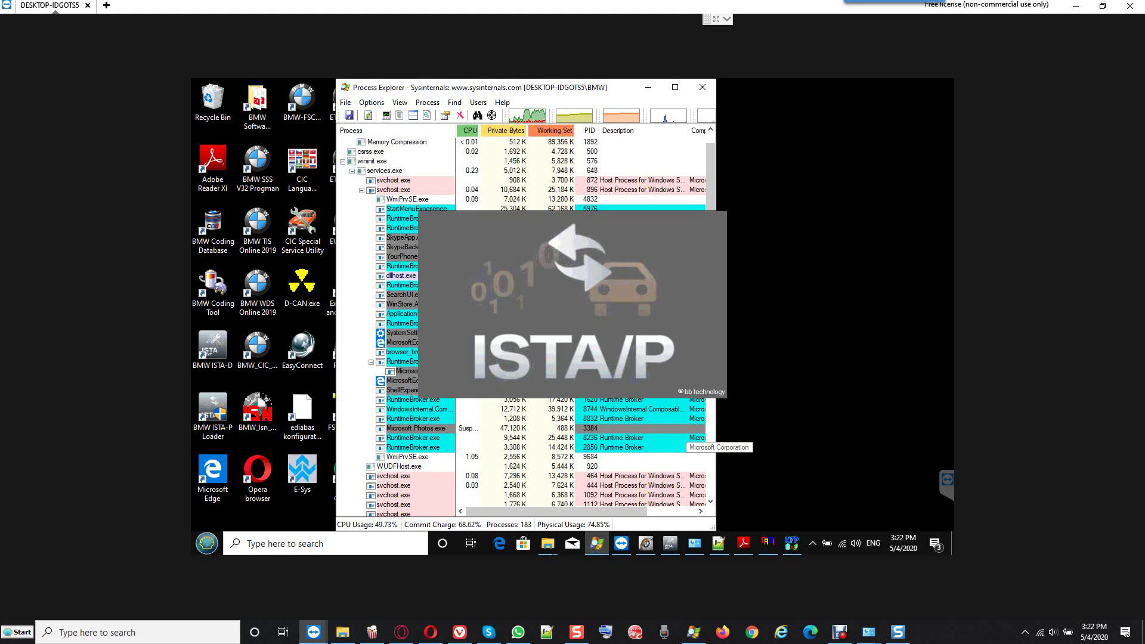
scroll(519, 322, down, 20)
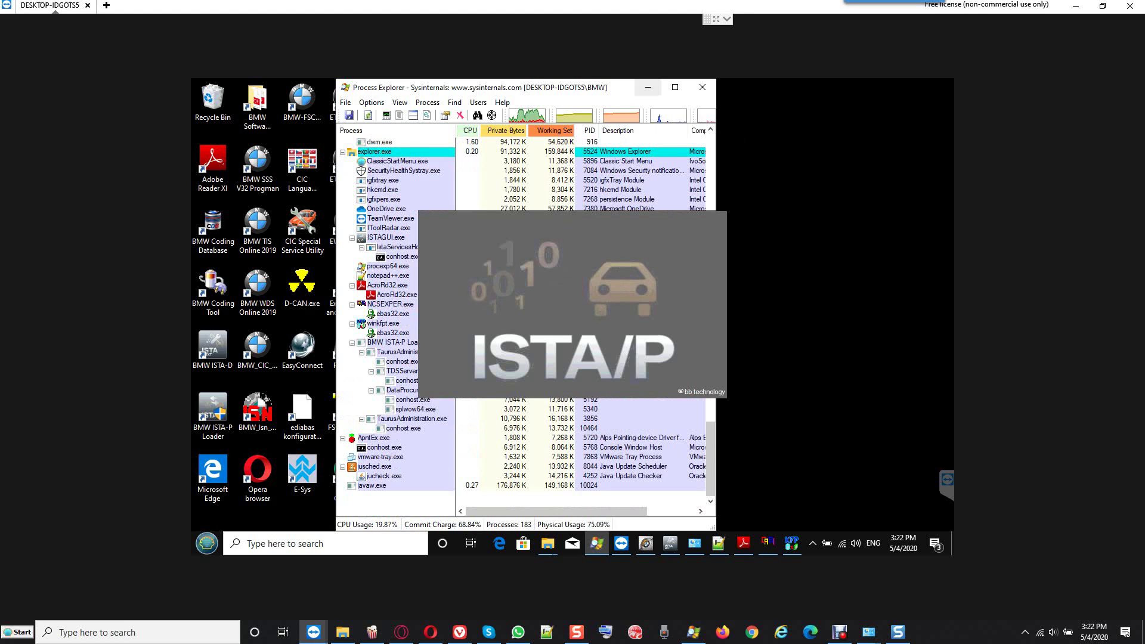
key(alt+F4)
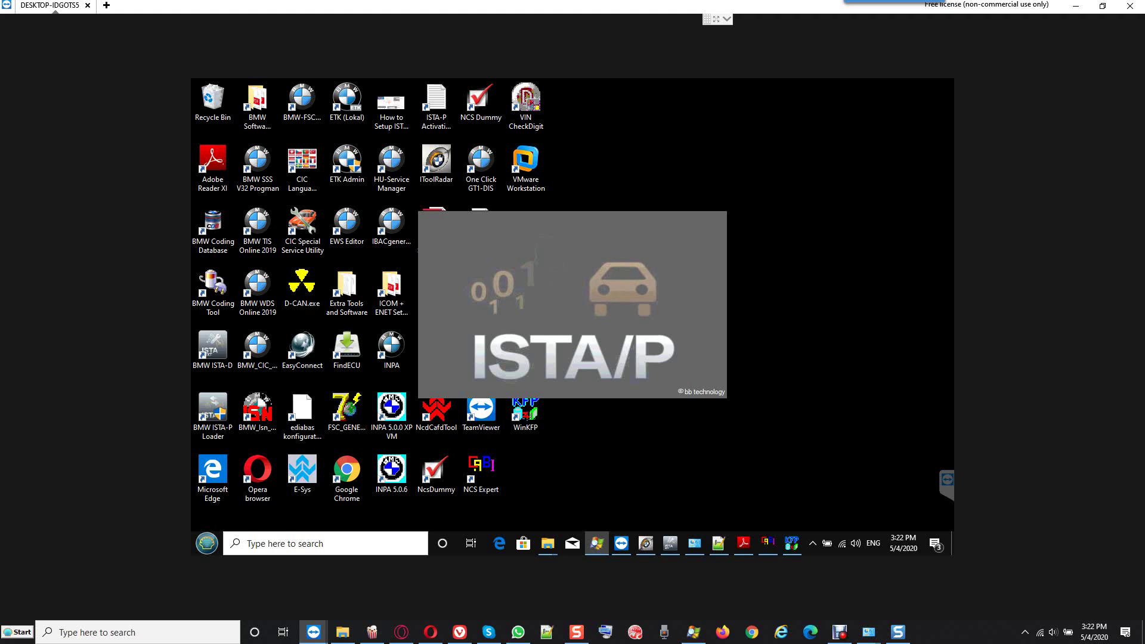
Check the installed version status, then create a new session with automatic server selection.
mouse_move(791, 543)
click(839, 632)
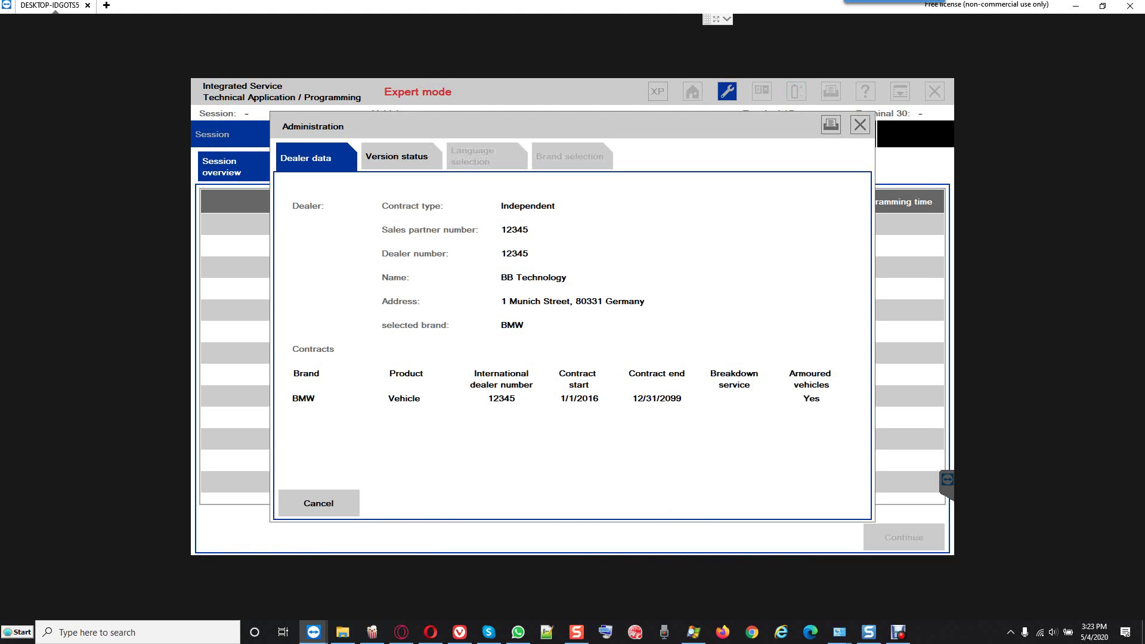
click(396, 156)
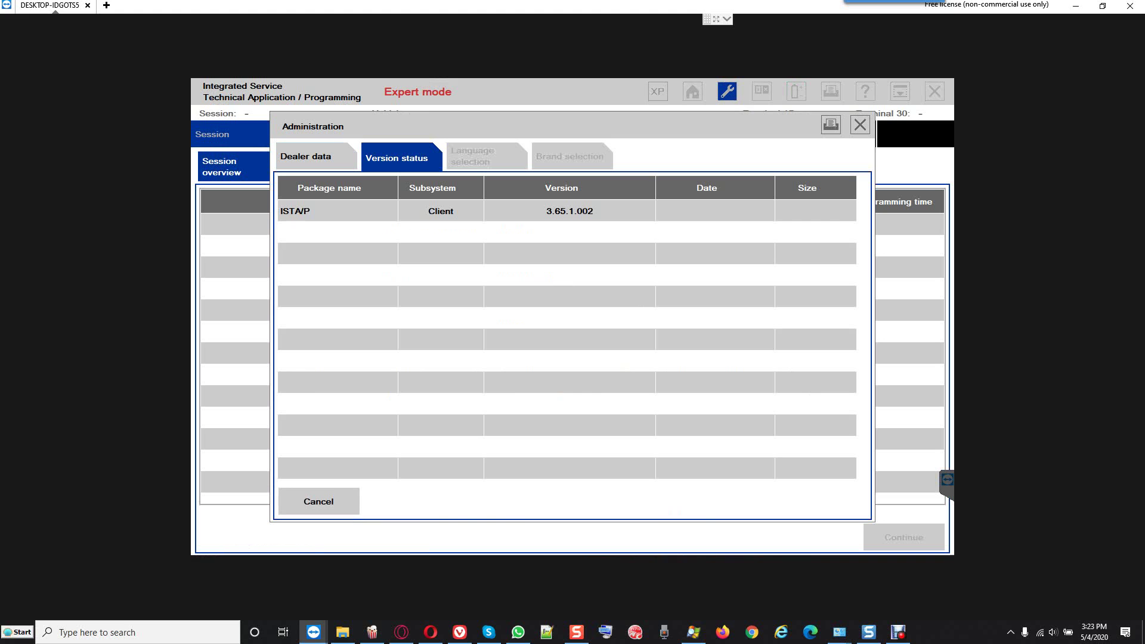
key(Escape)
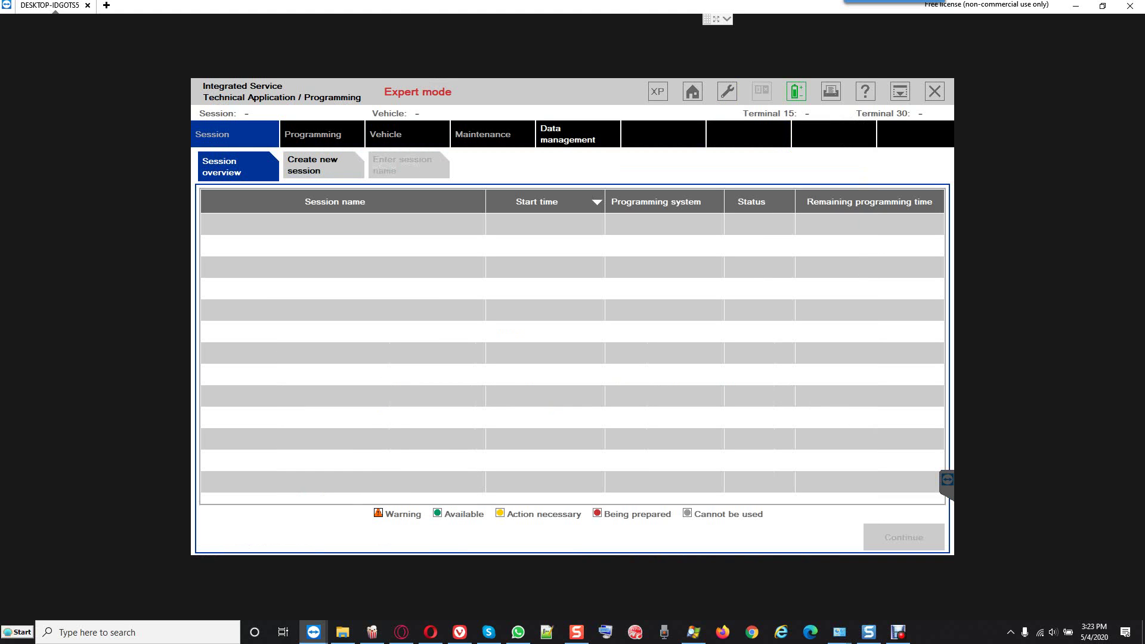
click(322, 166)
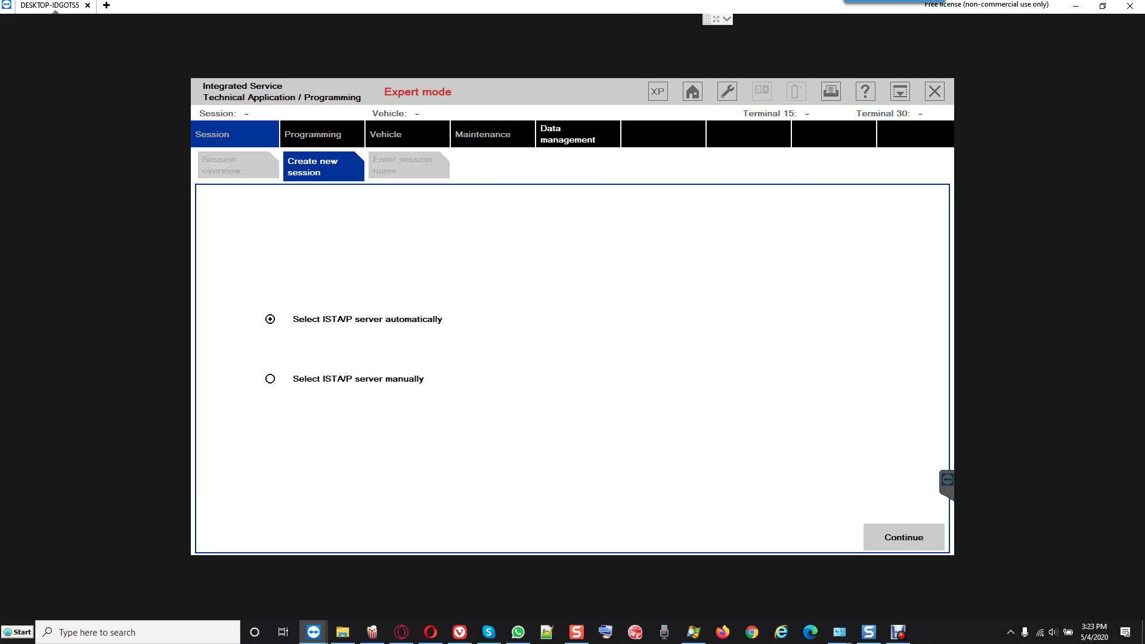
key(Return)
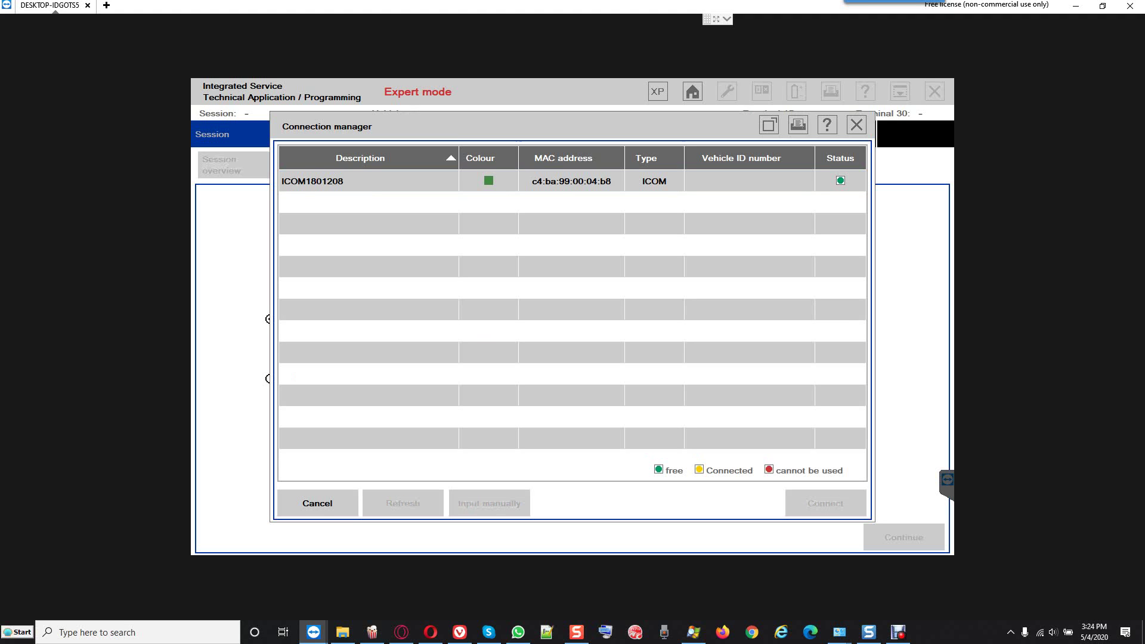
Connect to the free ICOM interface and open the screen recorder's options.
key(Escape)
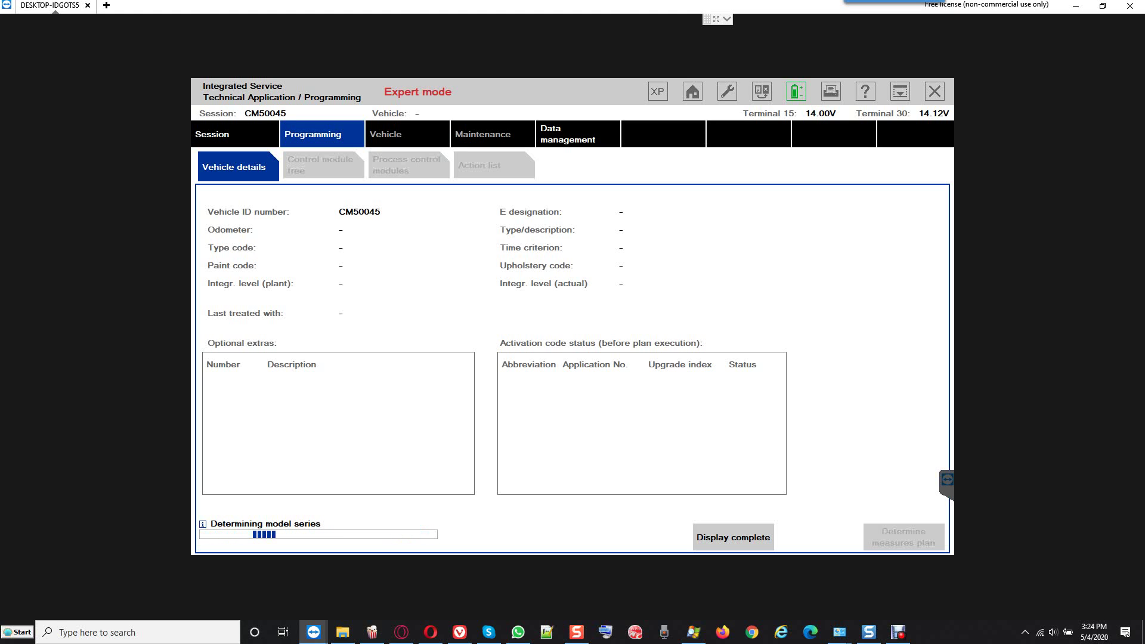
click(1026, 632)
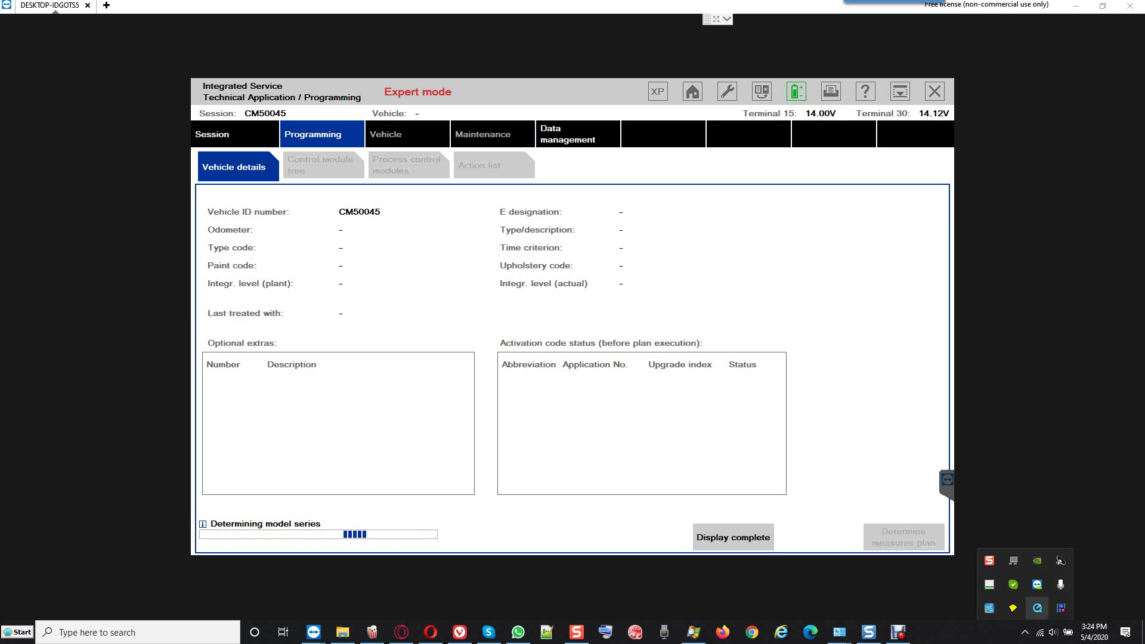
right_click(1061, 608)
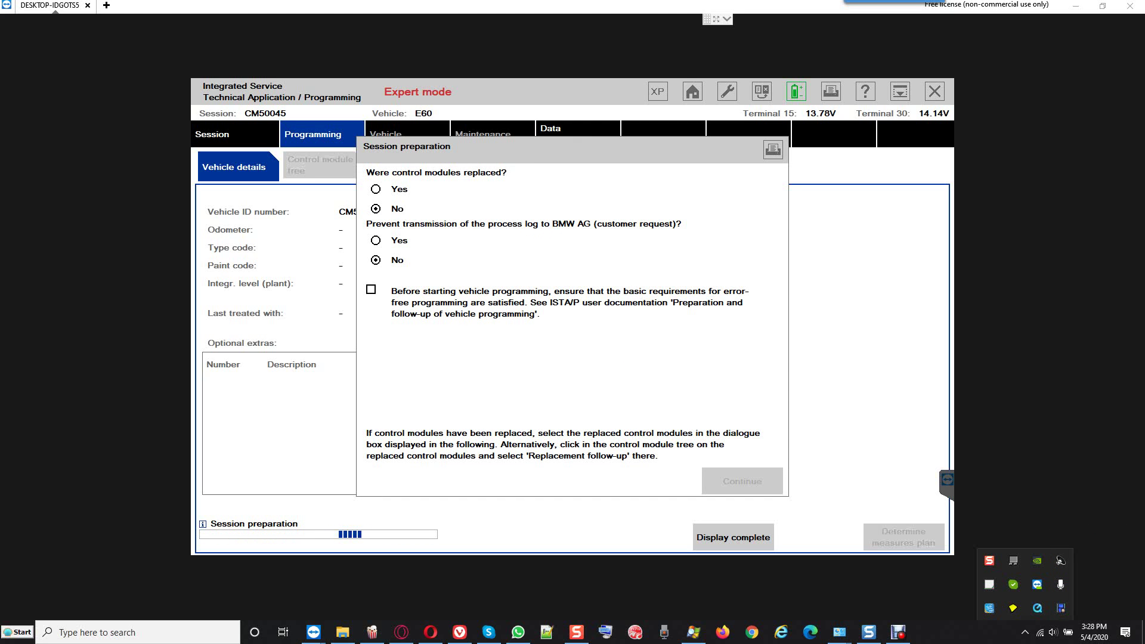
Answer Yes to replaced control modules, confirm programming requirements, and continue past session preparation.
click(375, 189)
click(371, 289)
key(Return)
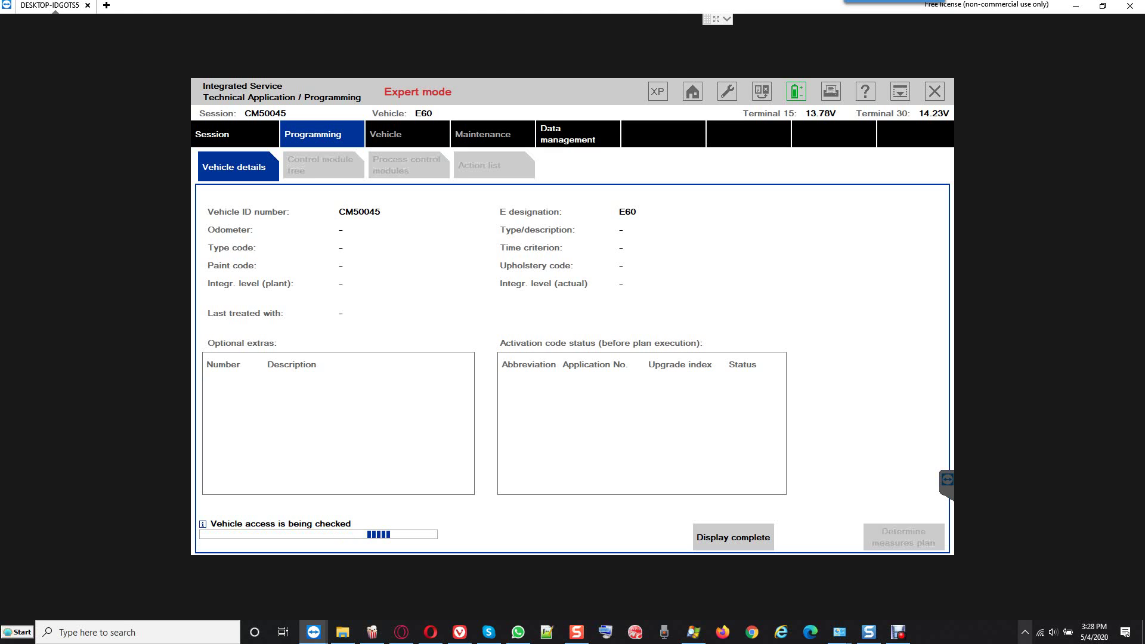
Resume the screen recording, then pause it again from the notification-area recorder icon.
mouse_move(899, 633)
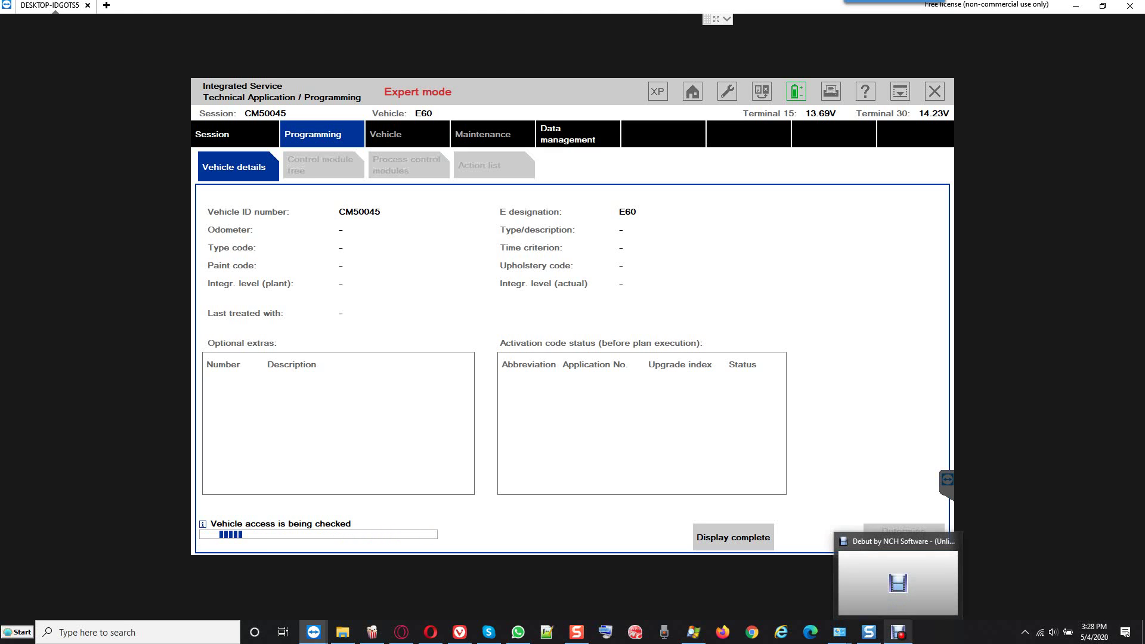
click(1025, 632)
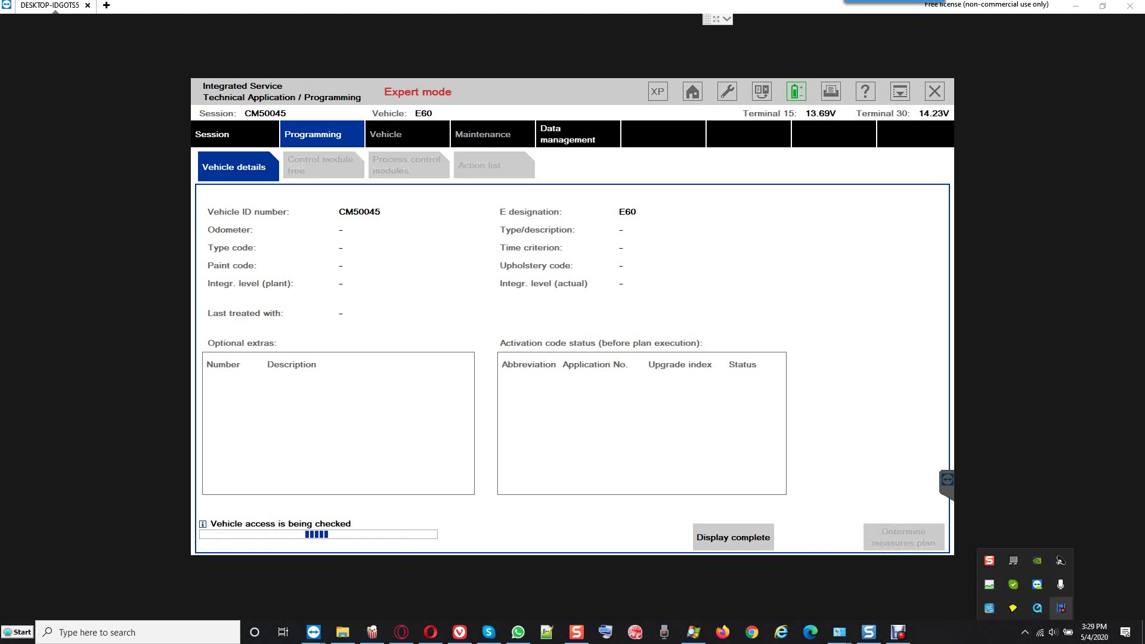
right_click(1061, 609)
click(1081, 567)
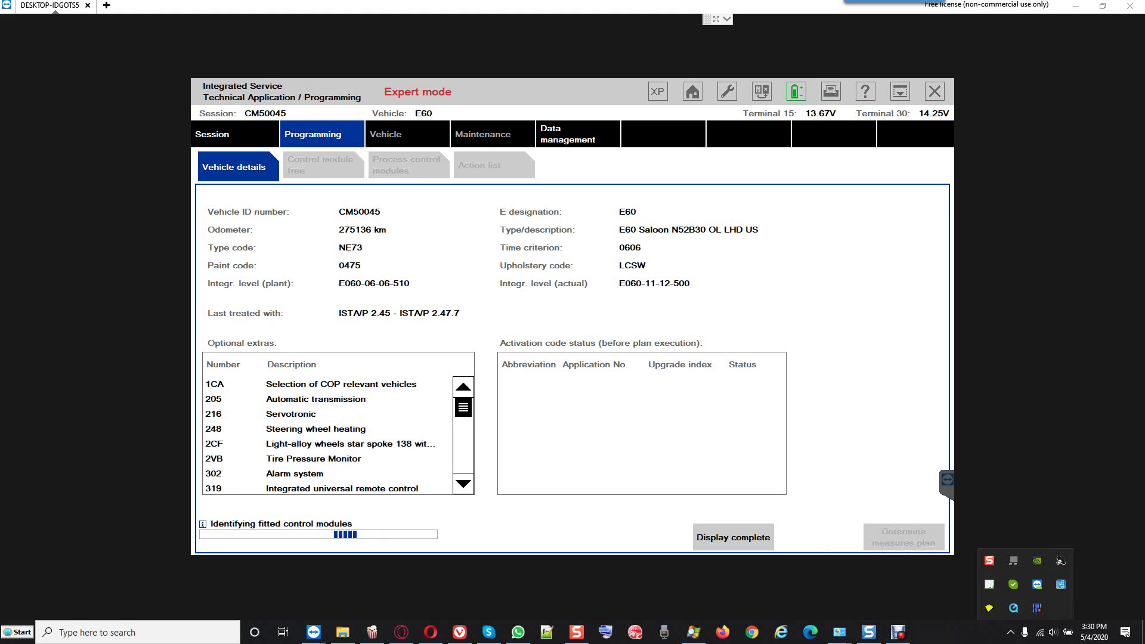
key(Escape)
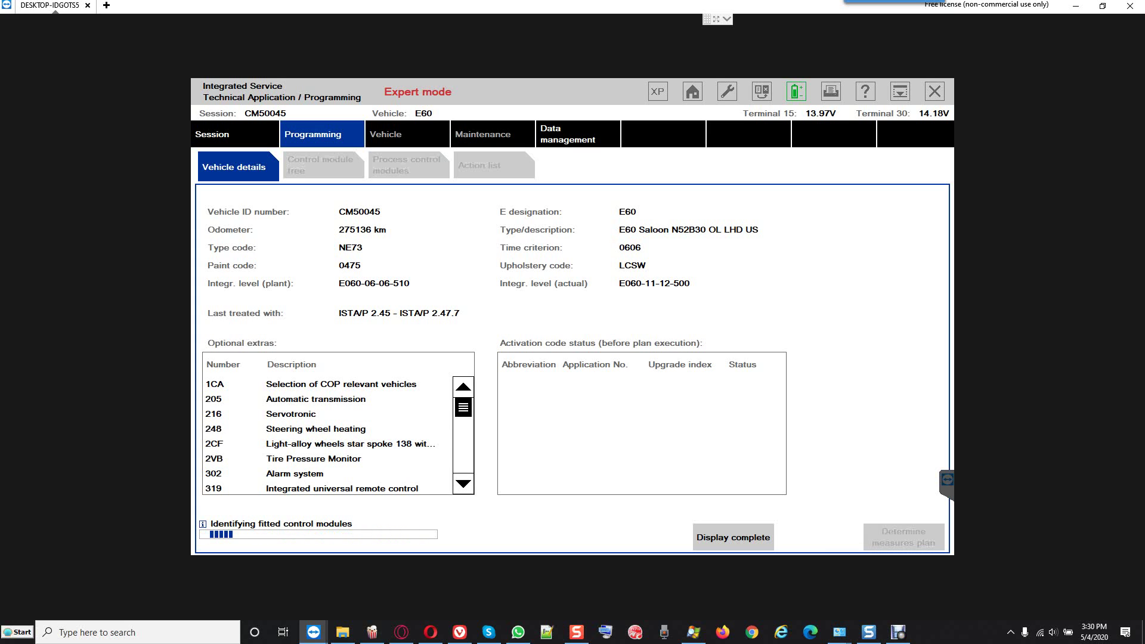
click(1025, 633)
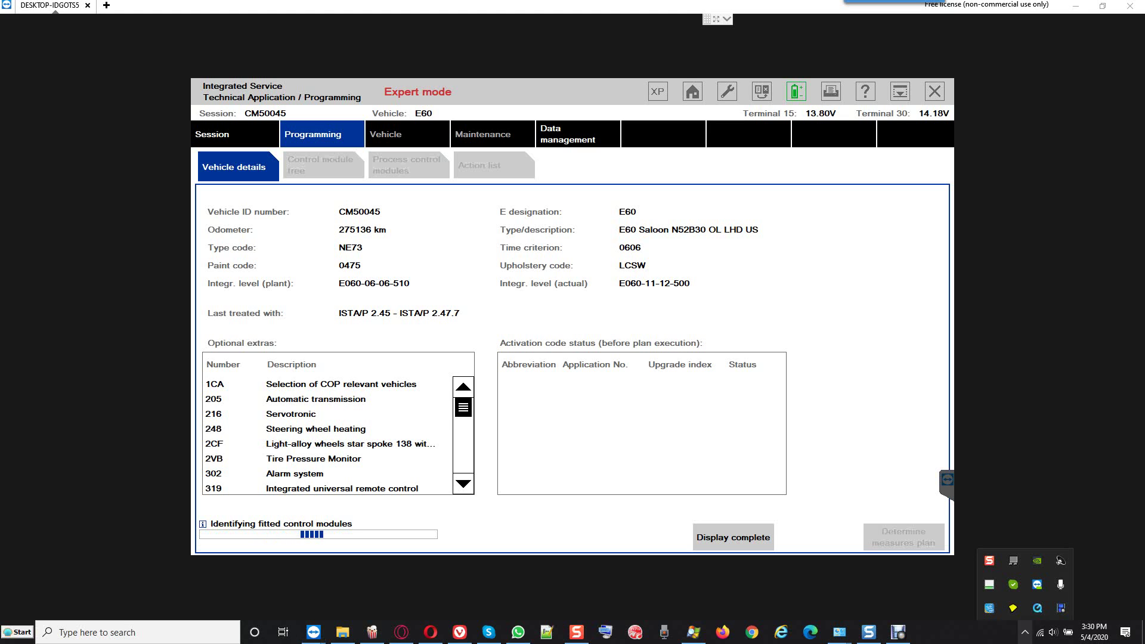
right_click(1061, 608)
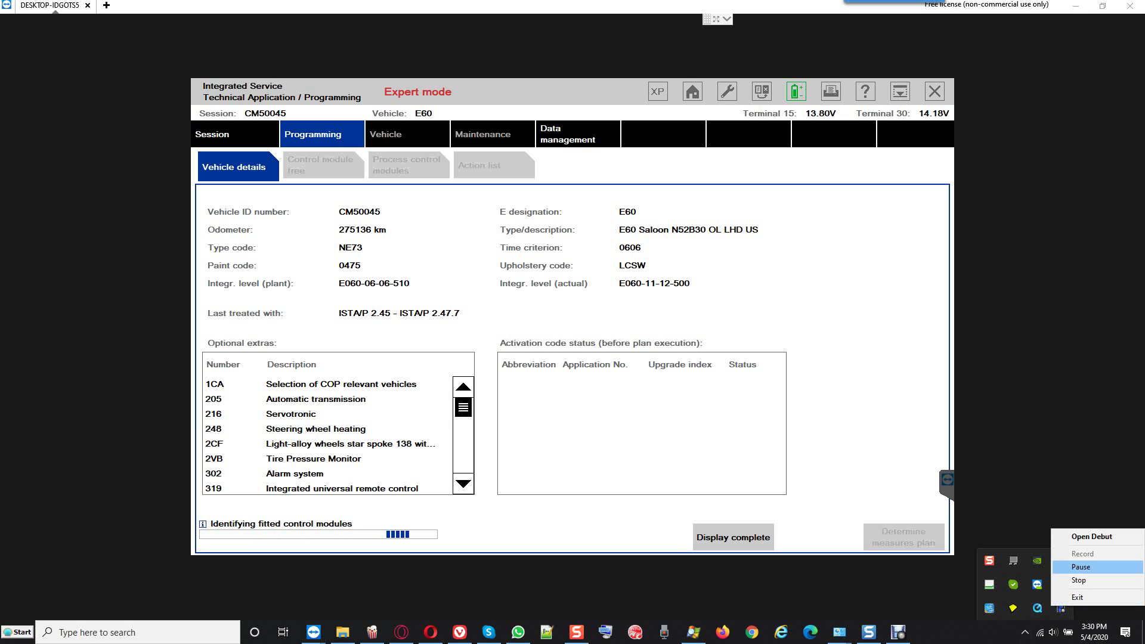
click(1079, 580)
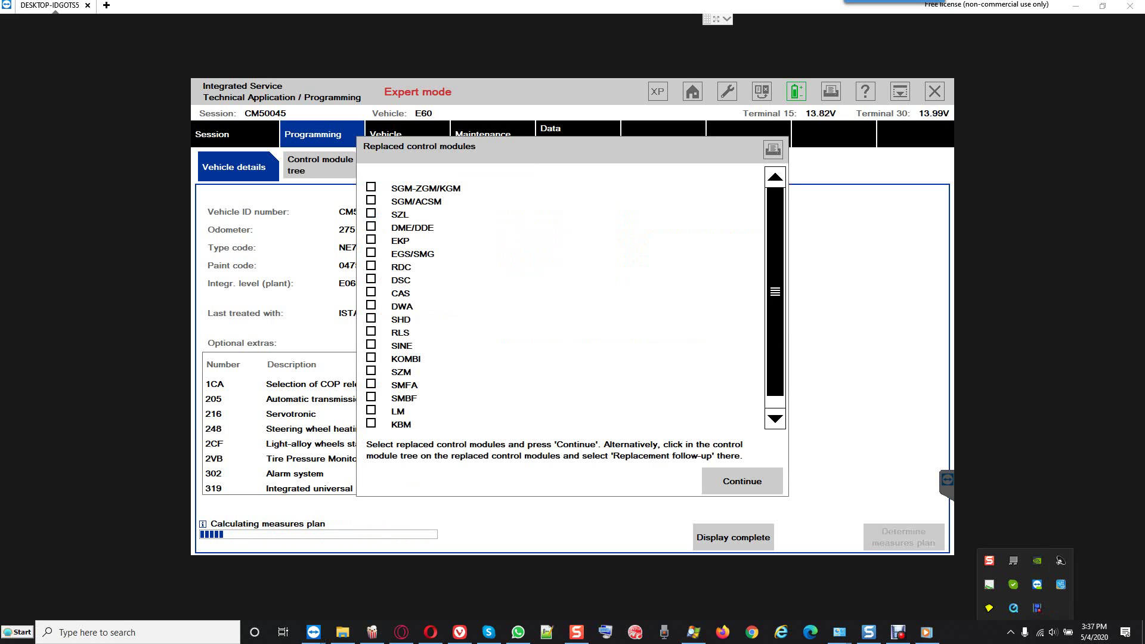
Mark EGS/SMG as a replaced control module and confirm the selection.
key(Escape)
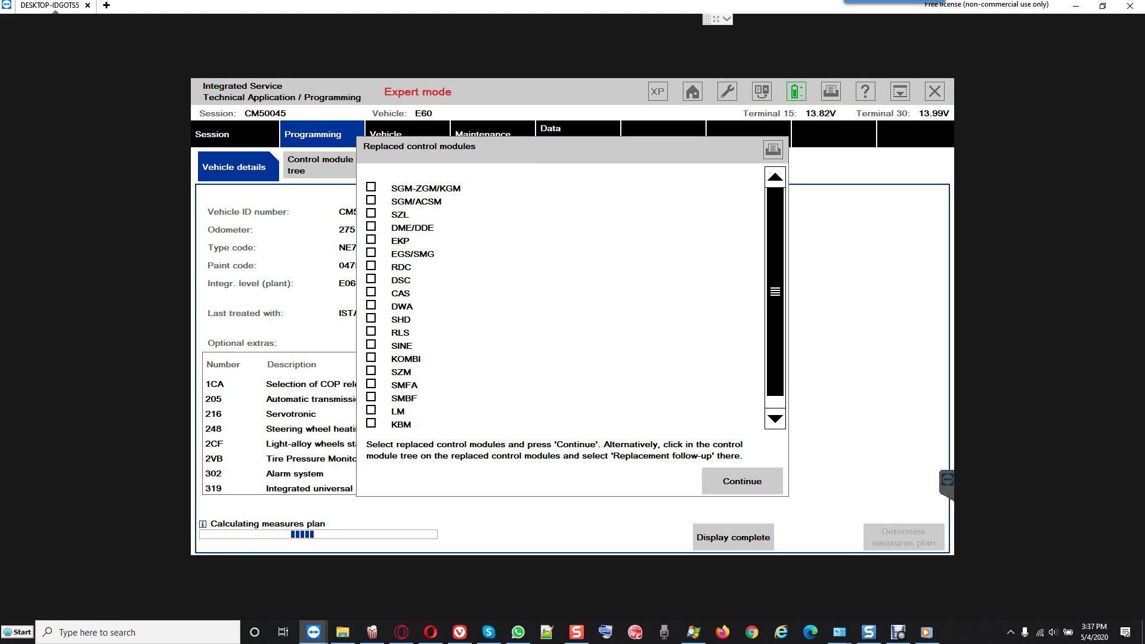
click(371, 253)
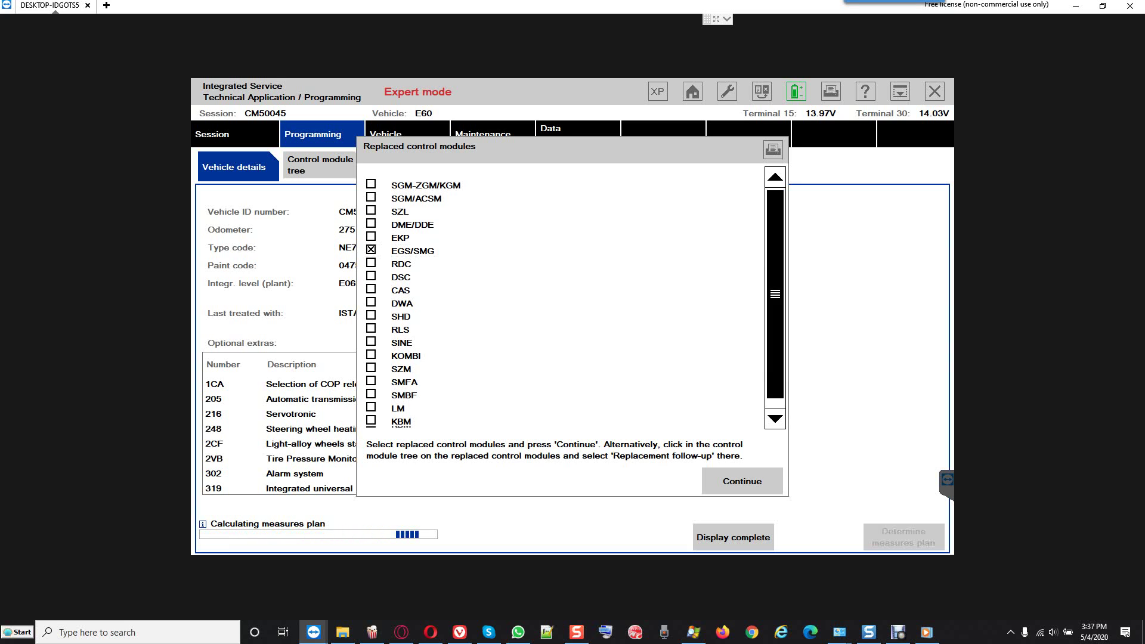
scroll(564, 298, down, 1)
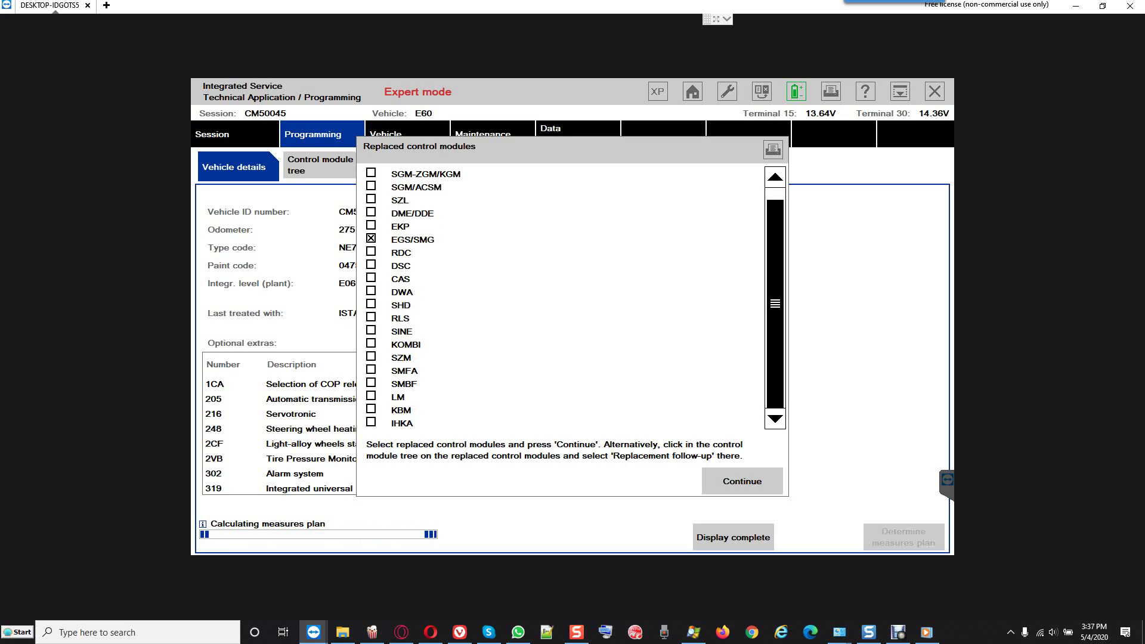
key(Return)
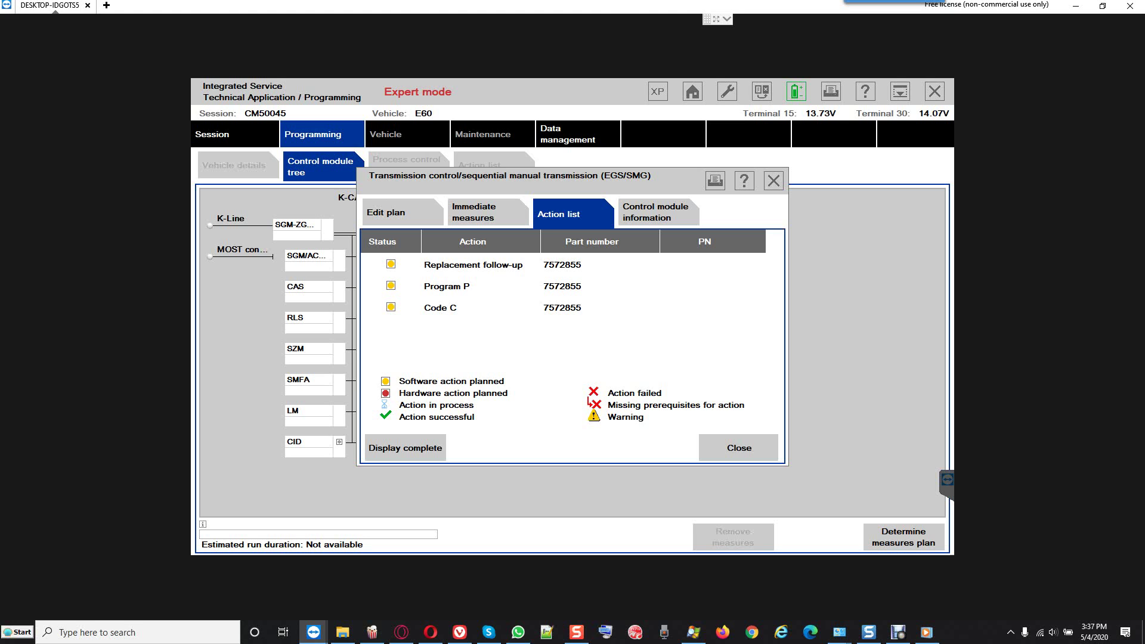
View the EGS/SMG part details (actual 7572901, specified 7572855), then start WinKFP Tool.
click(655, 213)
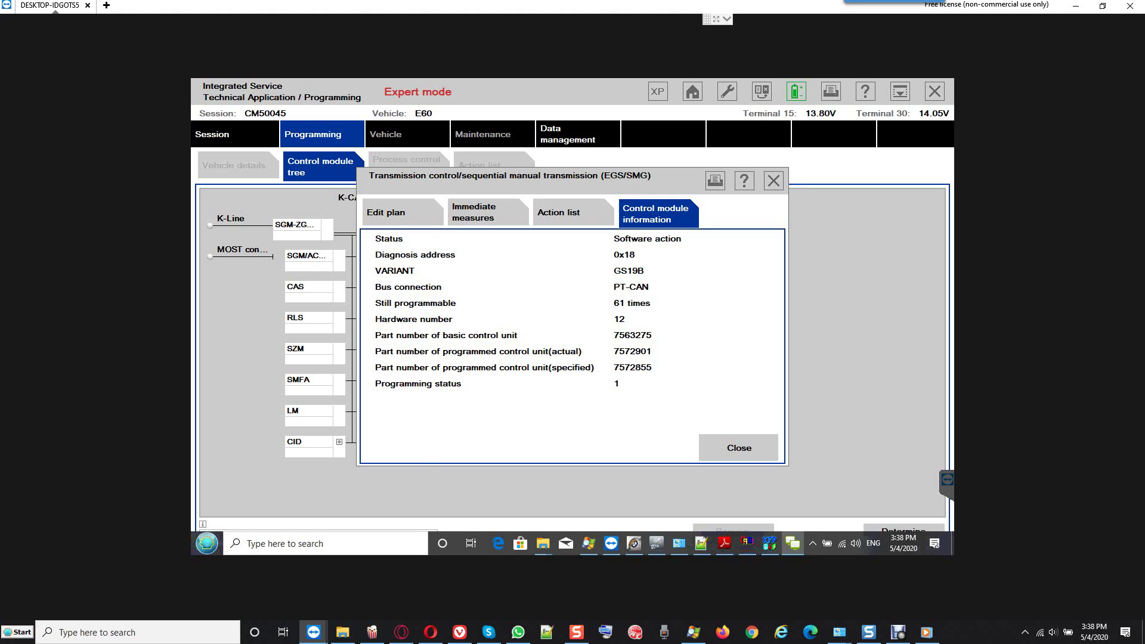
click(206, 543)
click(770, 543)
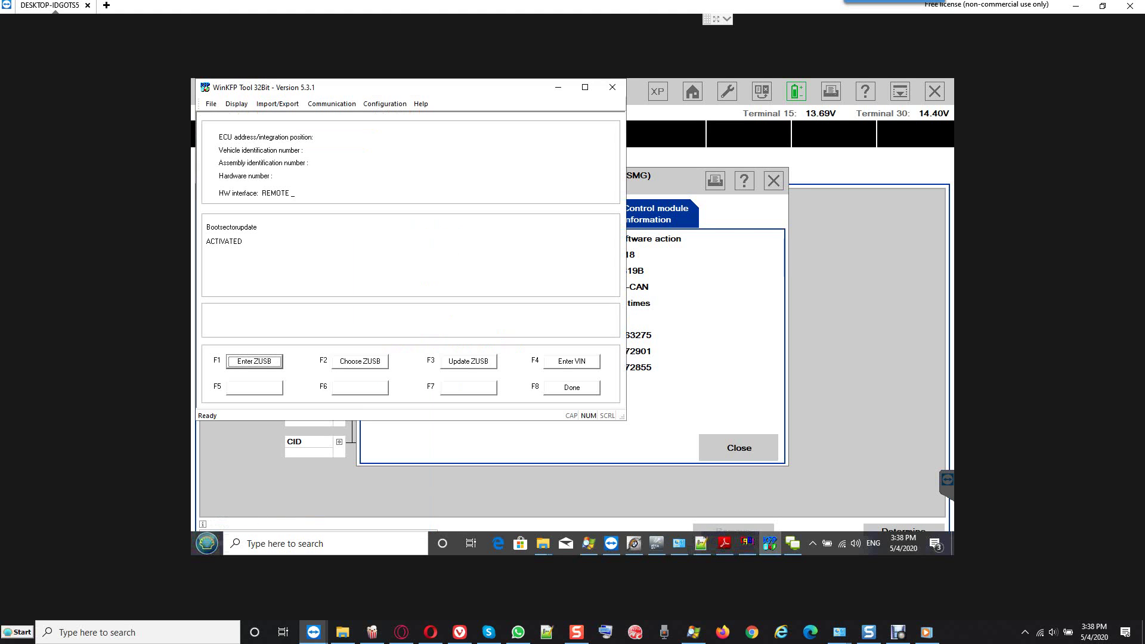
Shrink WinKFP, enter ZUSB 7563275, and dismiss the resulting Error 704.
drag(622, 417, 608, 343)
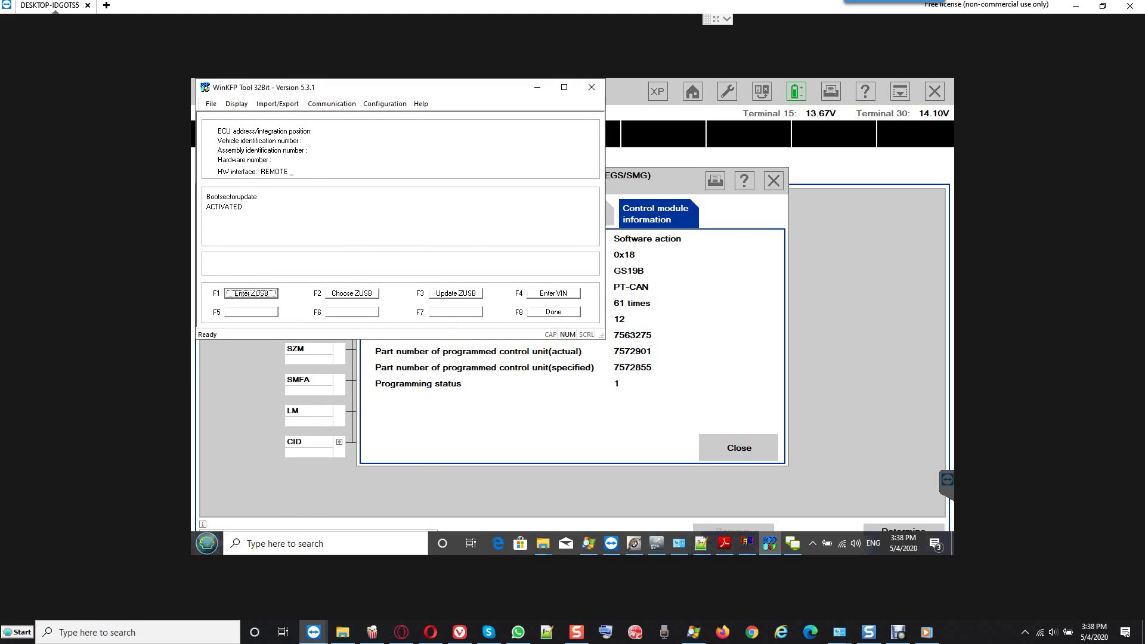
key(F1)
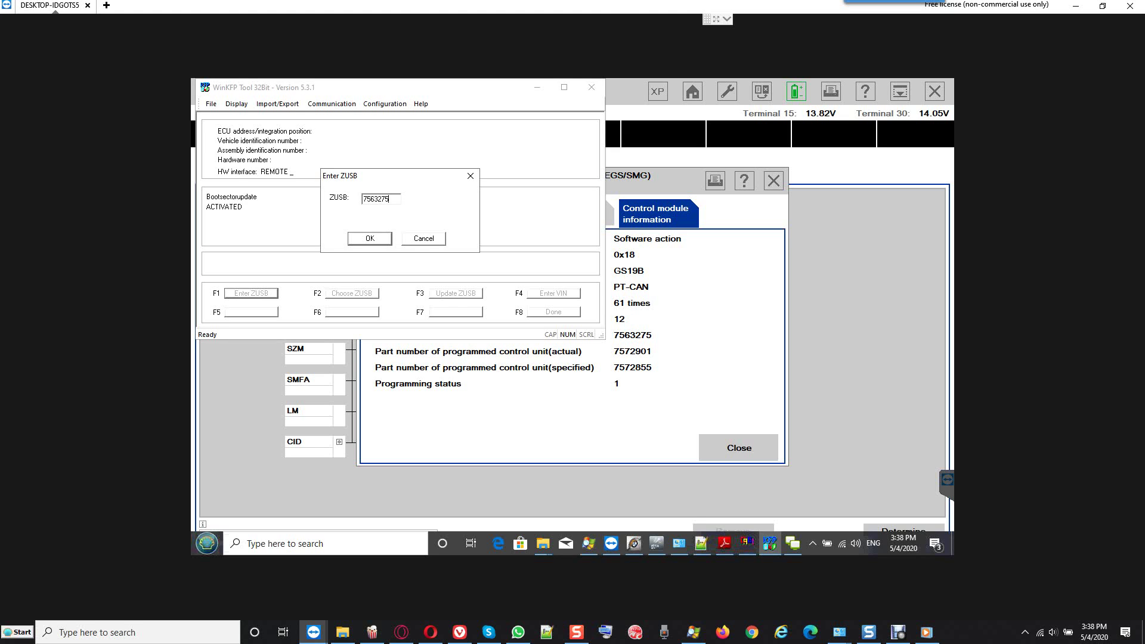
key(Return)
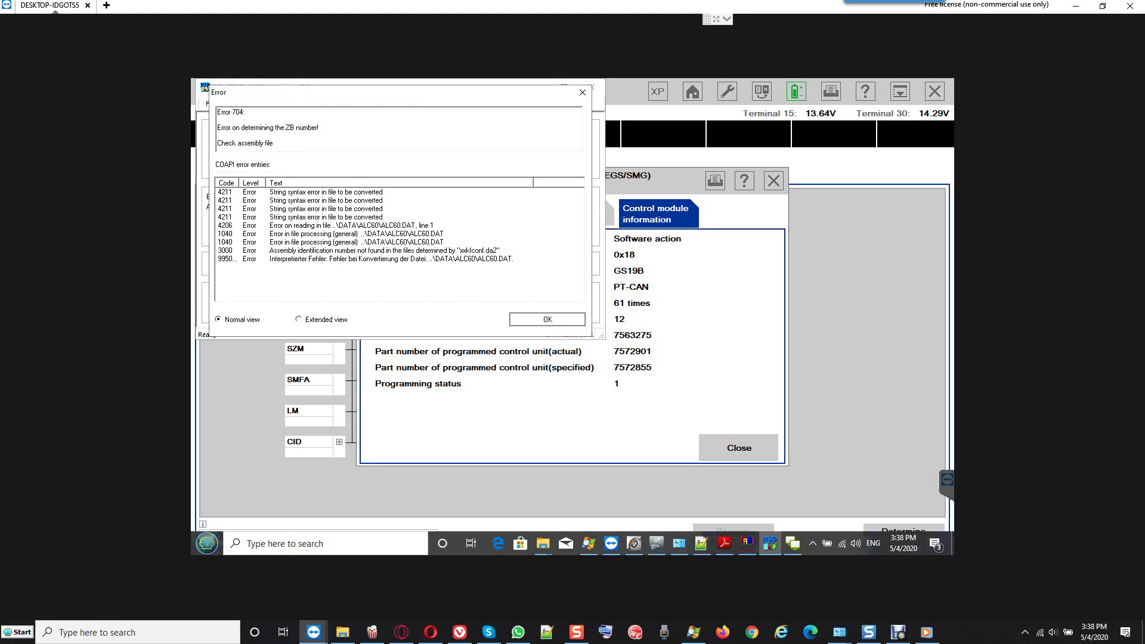
key(Return)
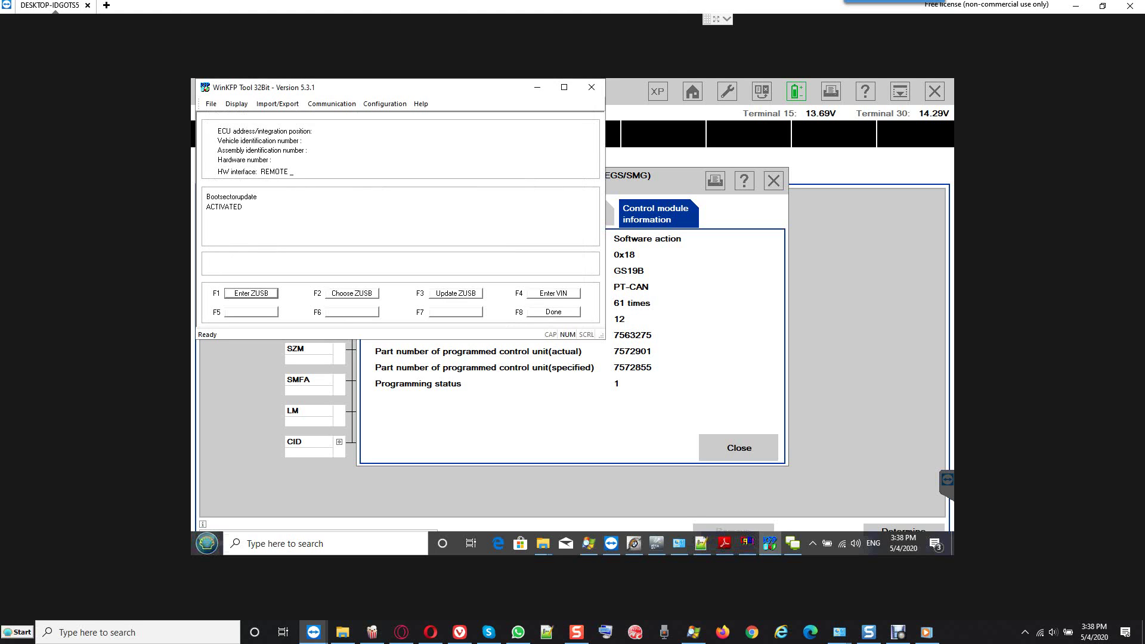
Enter the actual part number 7572901 as the ZUSB.
key(F1)
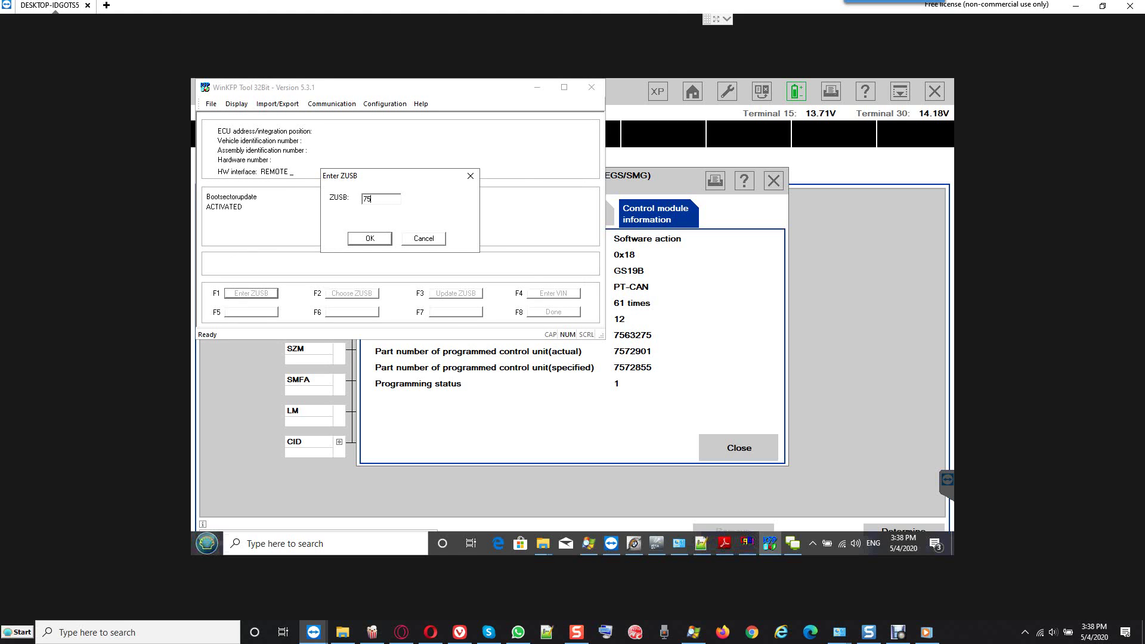
text(901)
key(Return)
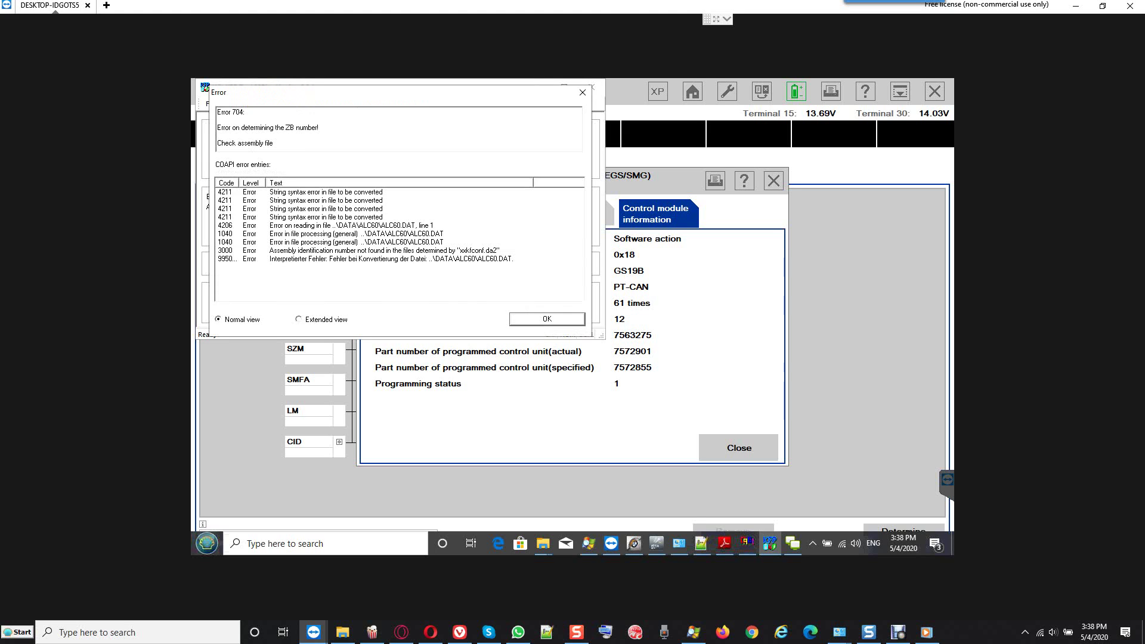
Inspect Error 704 in extended view, dismiss it, and reopen the ZUSB entry.
click(298, 319)
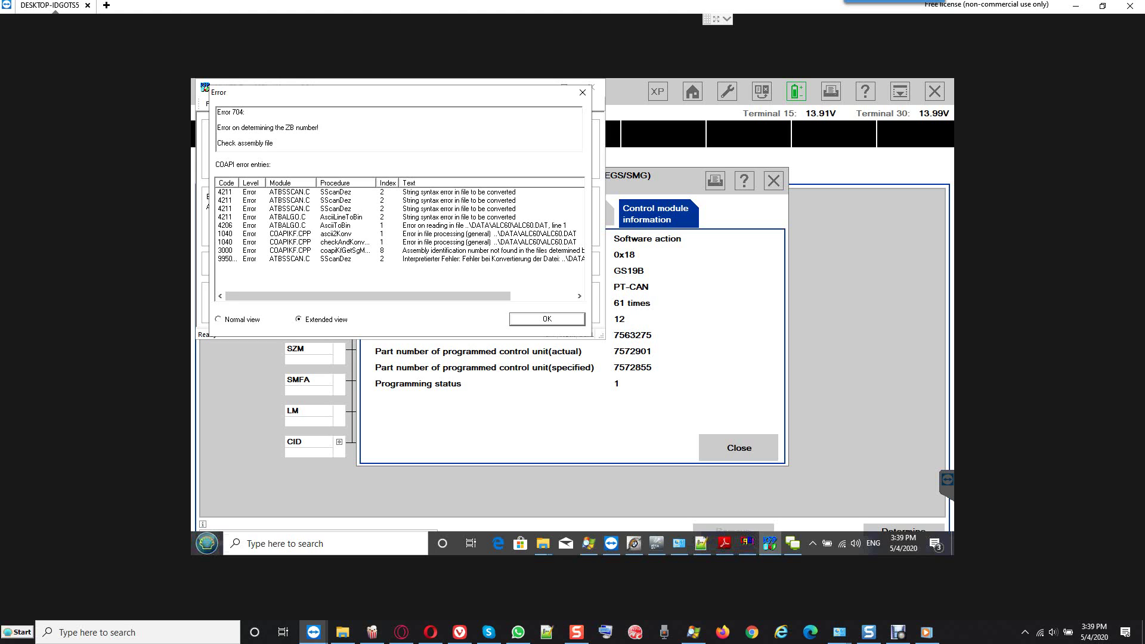
click(543, 296)
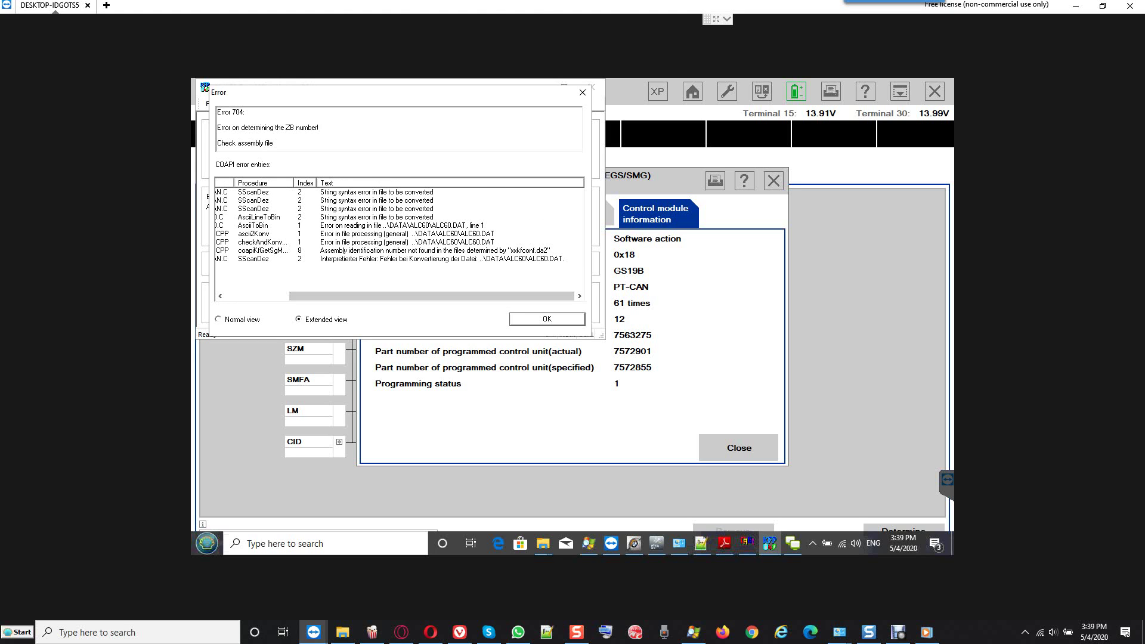
key(Return)
key(F1)
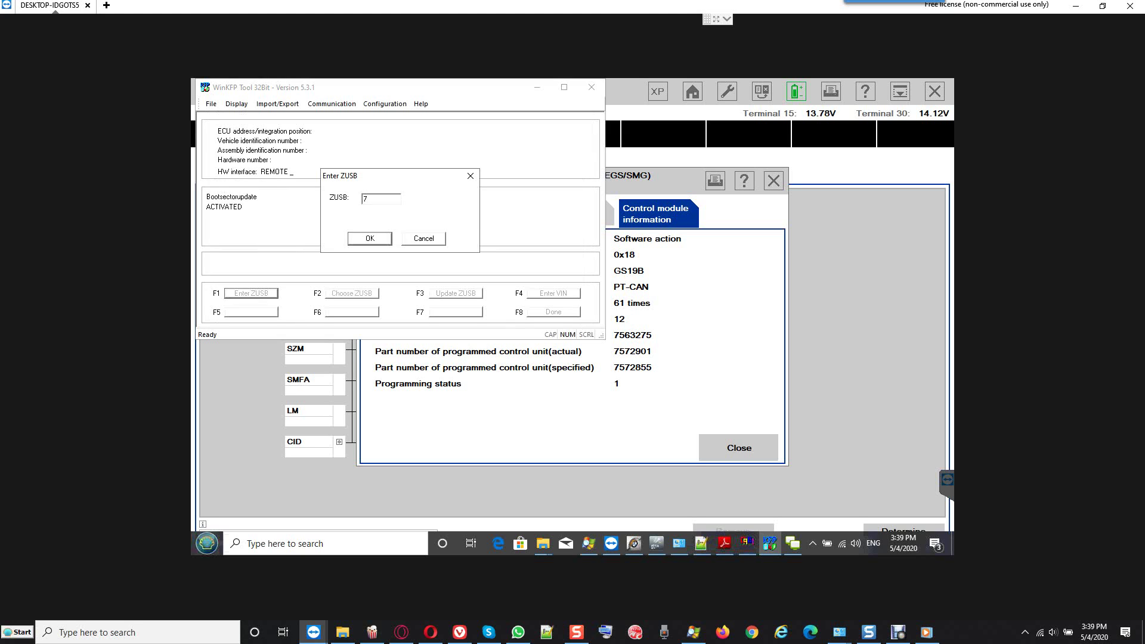
Enter ZUSB 7572855 and bring the ZB/VIN comparison PDF forward in Adobe Reader.
text(572855)
key(Return)
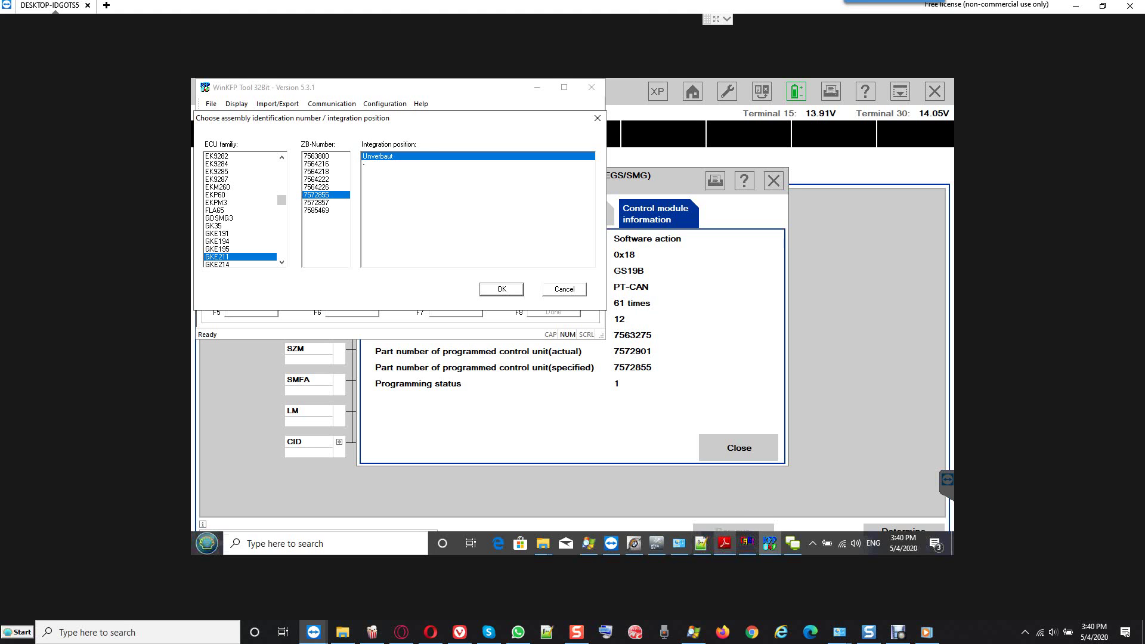
click(725, 544)
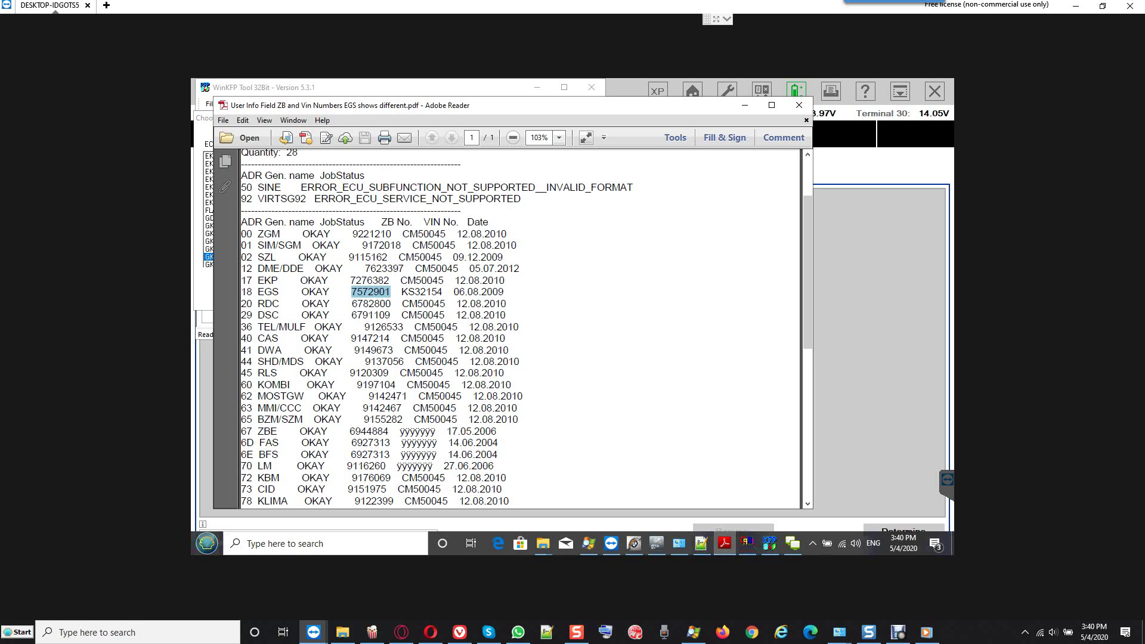
drag(402, 292, 443, 292)
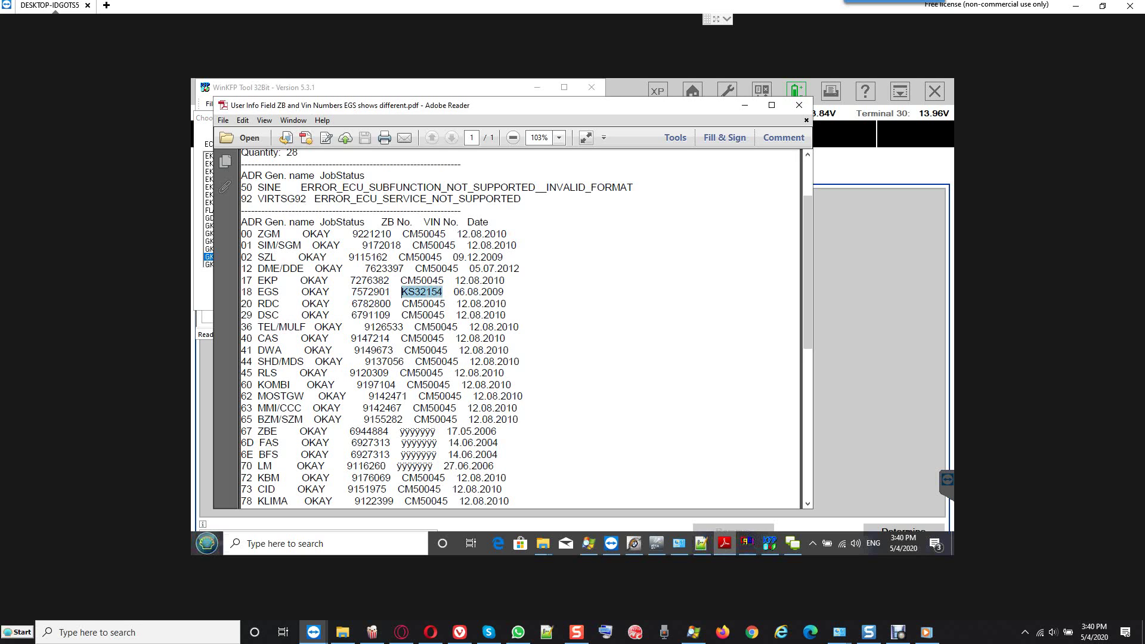
drag(351, 291, 391, 291)
click(351, 292)
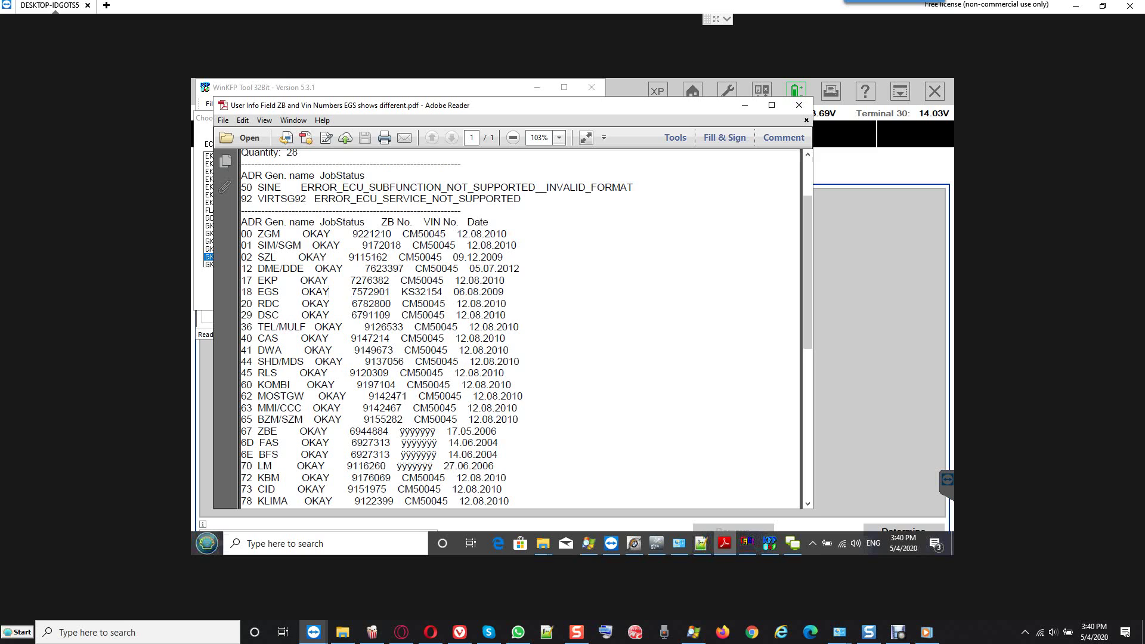
drag(279, 291, 243, 291)
click(242, 292)
drag(401, 292, 442, 292)
click(443, 292)
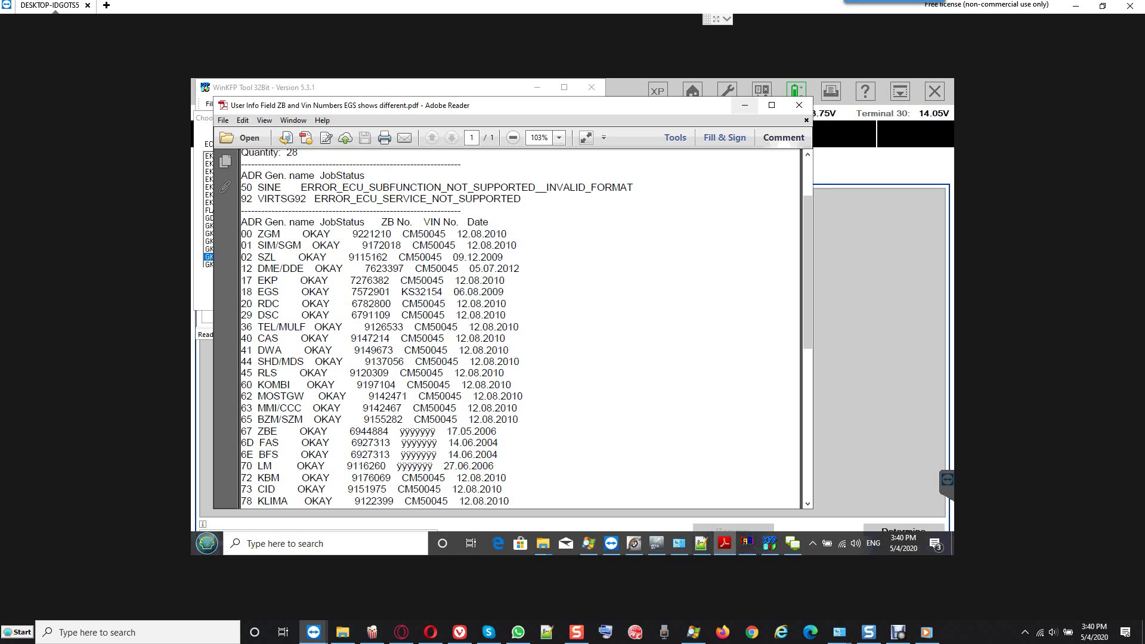
click(744, 105)
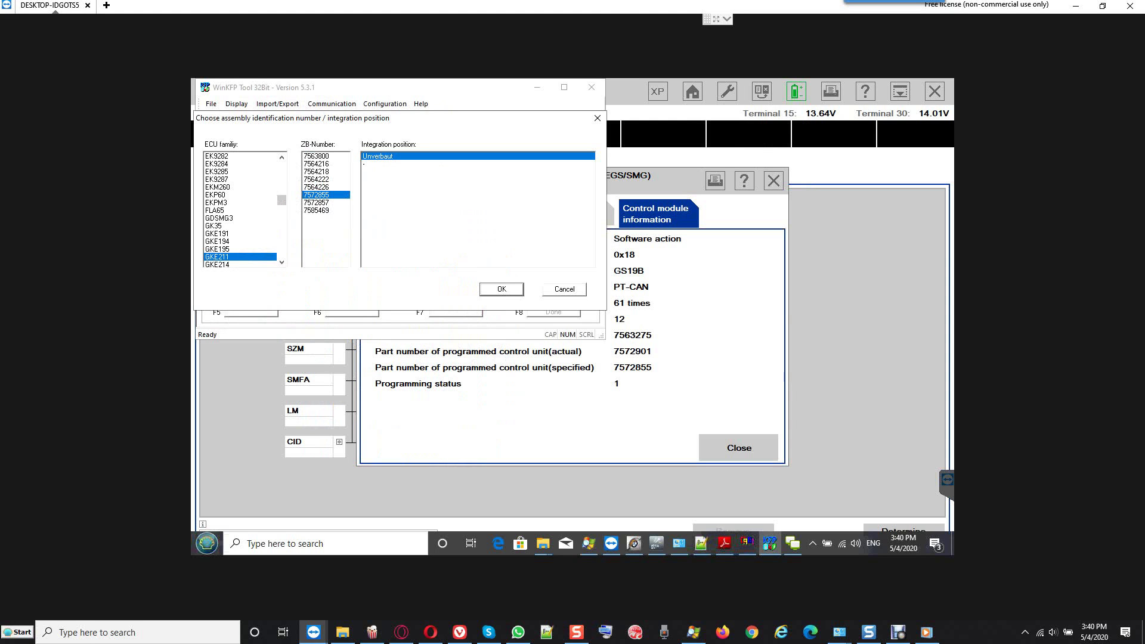
Accept ZB 7572855, enter the vehicle's VIN and finish setup to load ECU 18's GKE211 programming data.
key(Return)
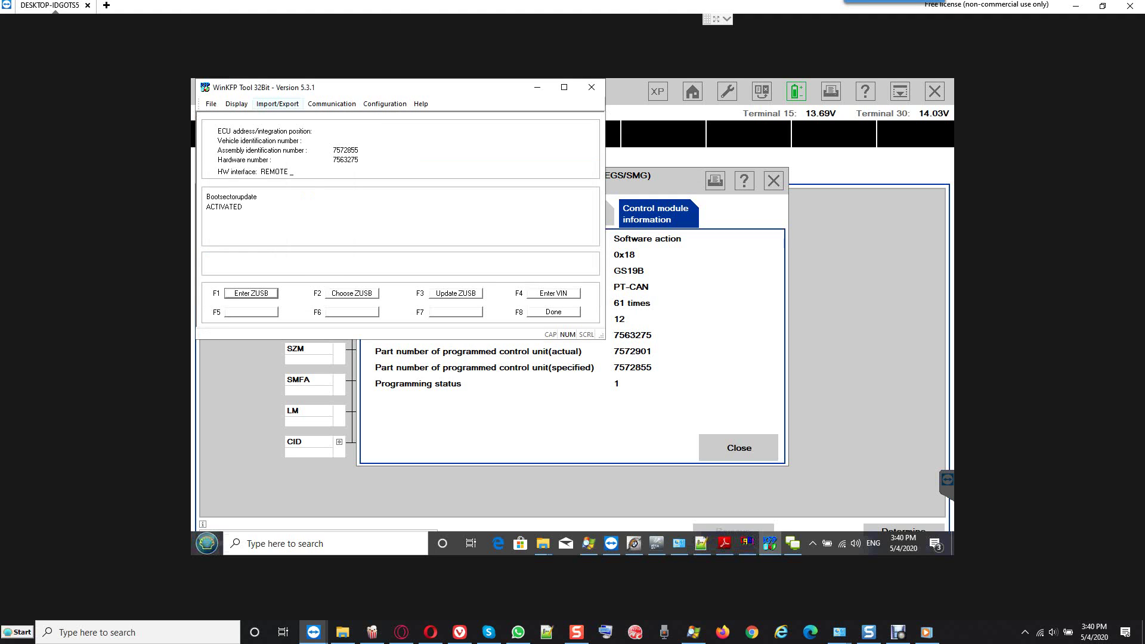
drag(264, 91, 435, 185)
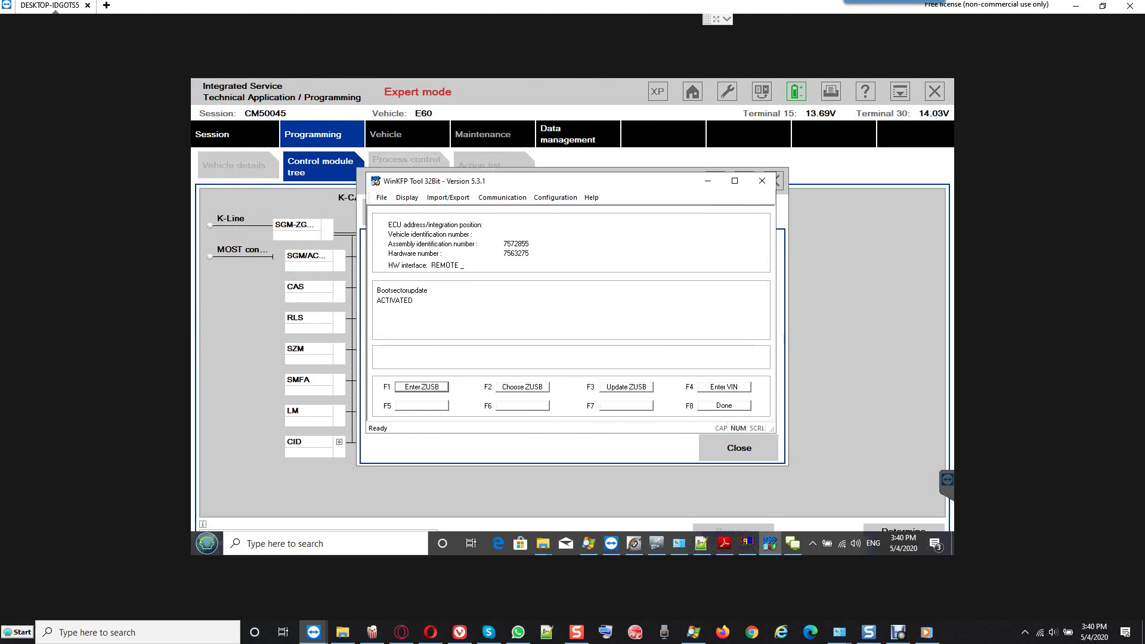
key(F4)
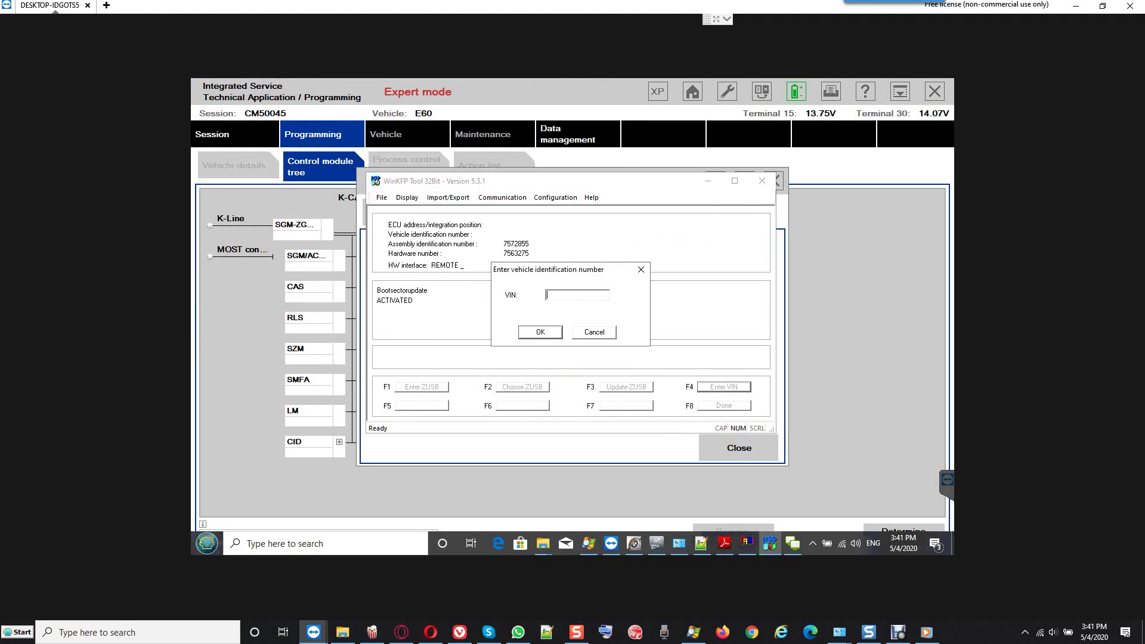
key(Return)
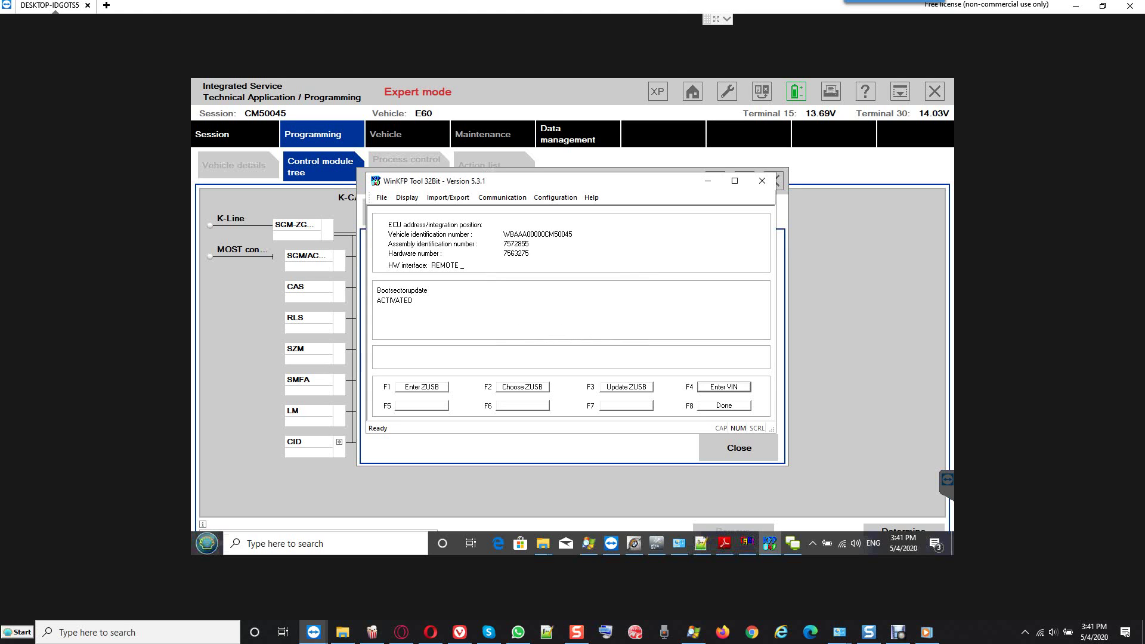
key(F8)
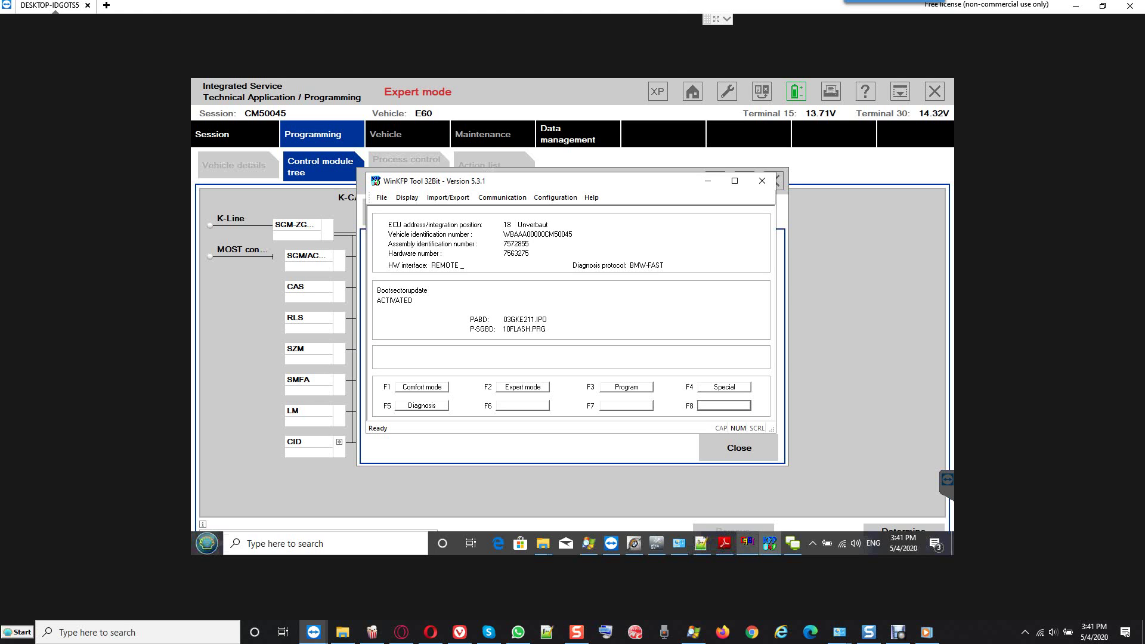
click(748, 542)
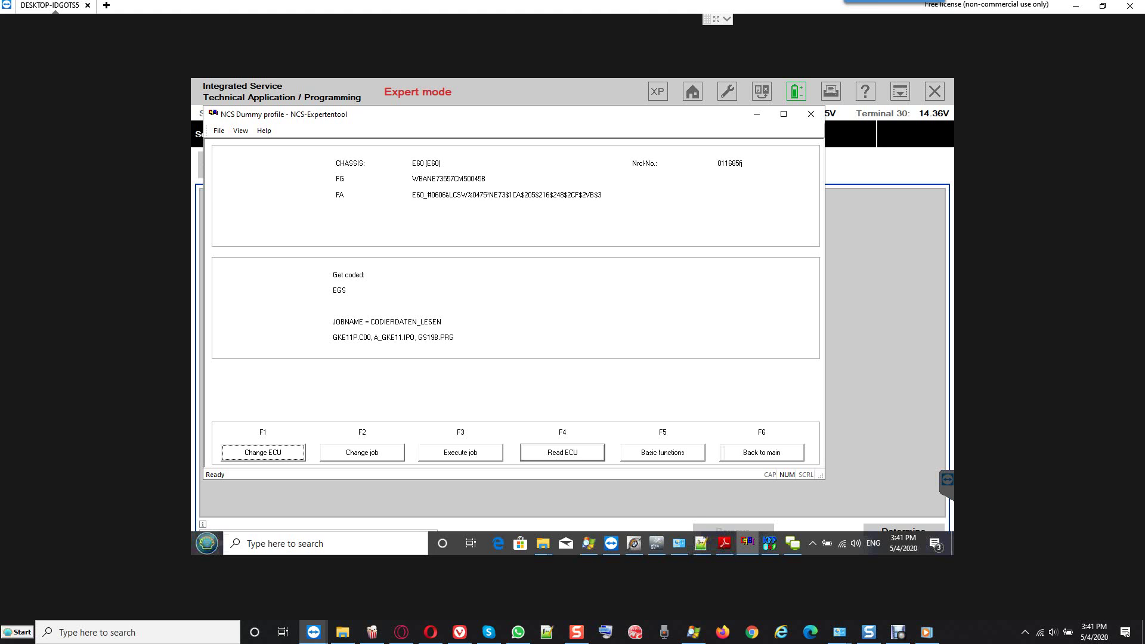
Return to WinKFP Tool and run Read UIF from Special functions for the EGS module.
click(757, 114)
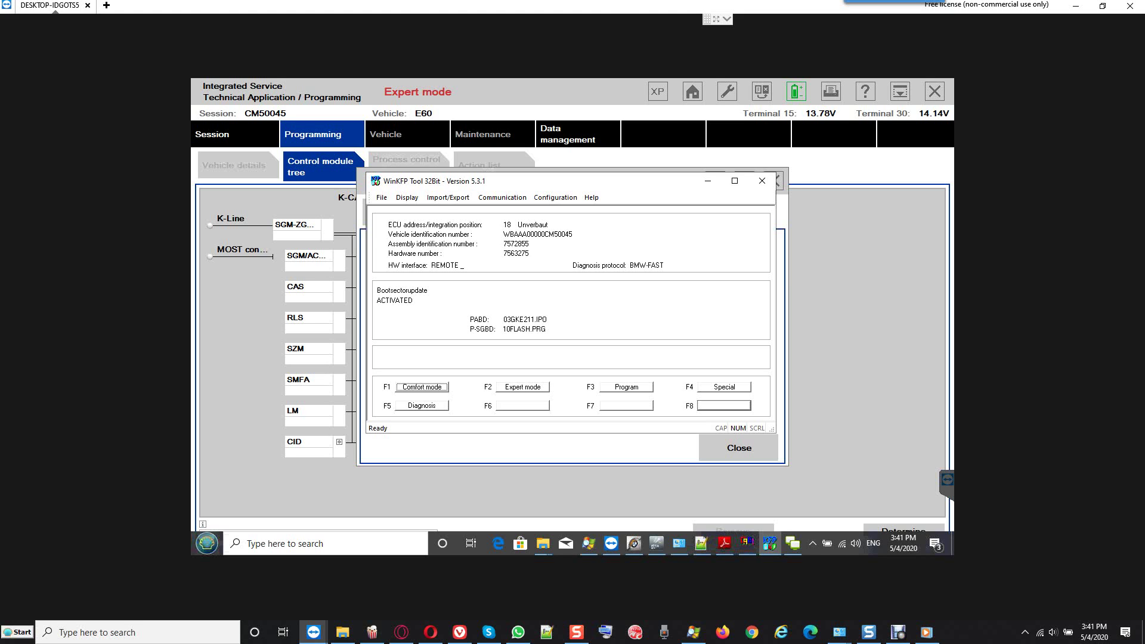
mouse_move(725, 544)
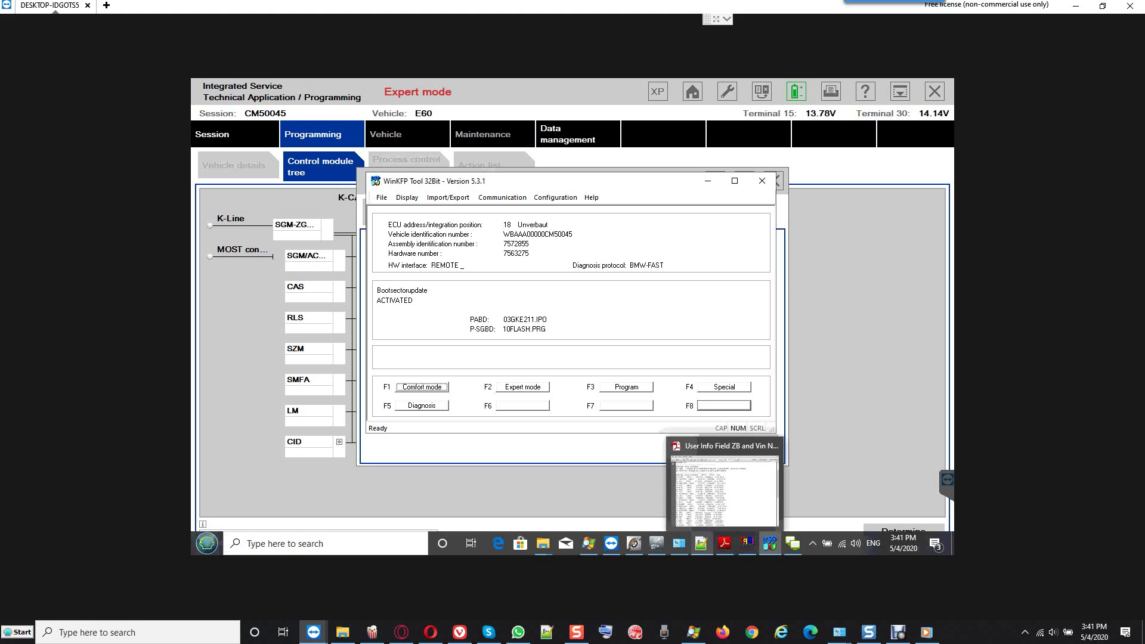
click(747, 543)
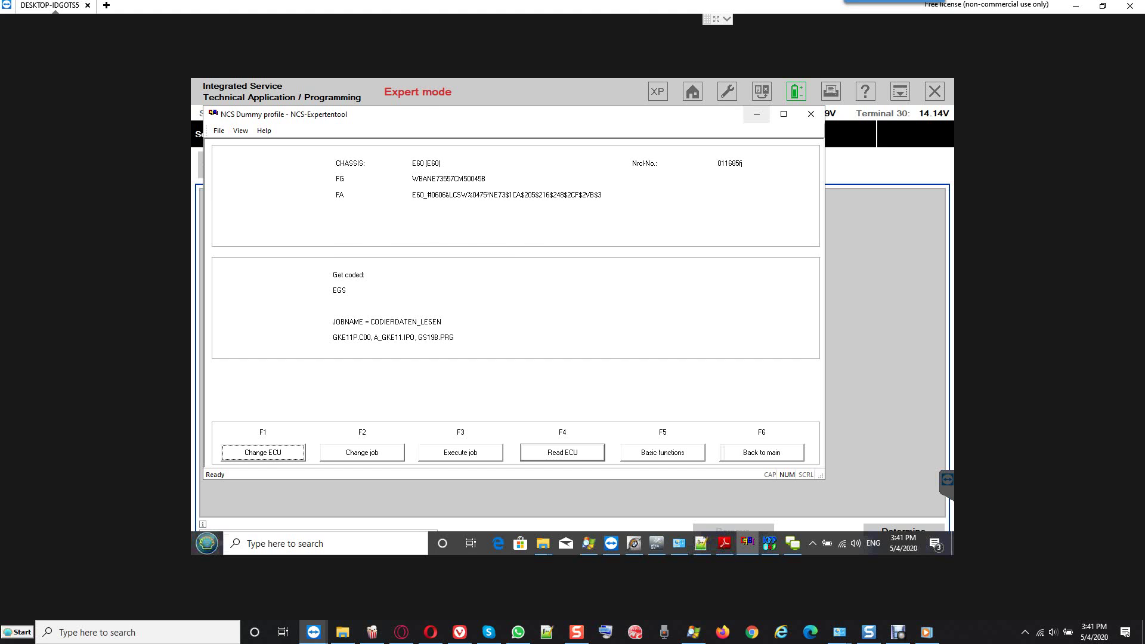
click(757, 114)
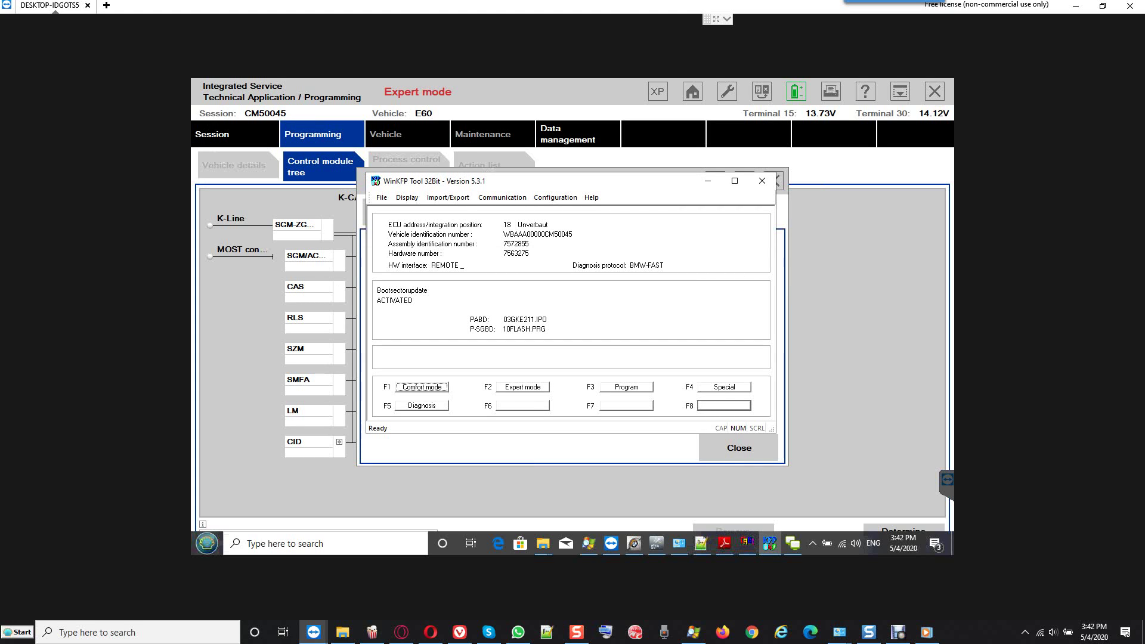
key(F4)
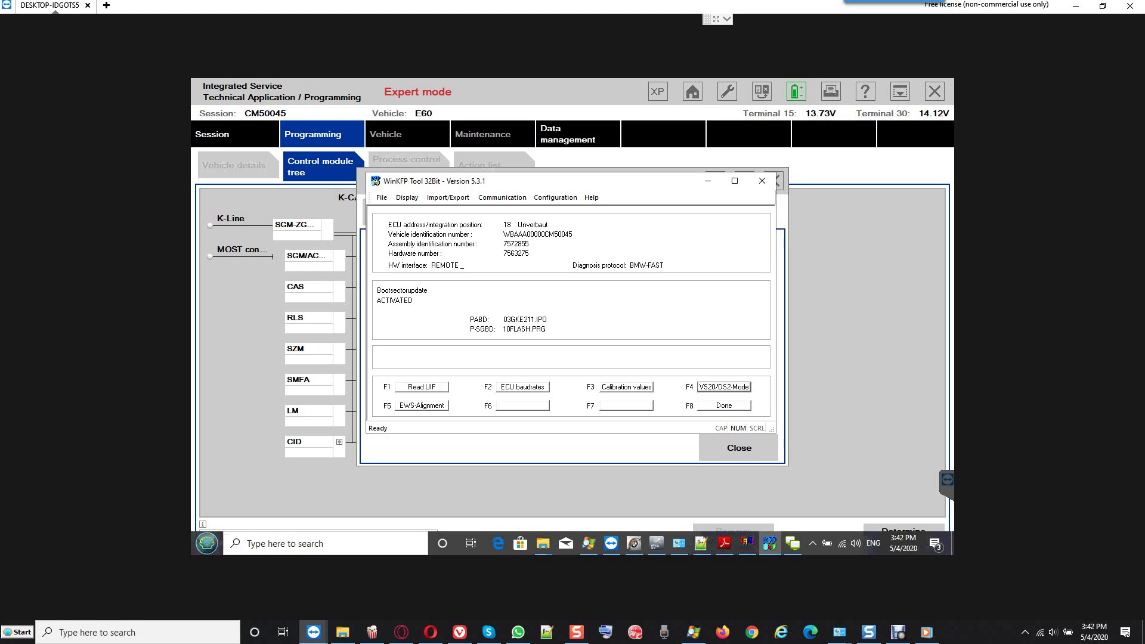
key(F1)
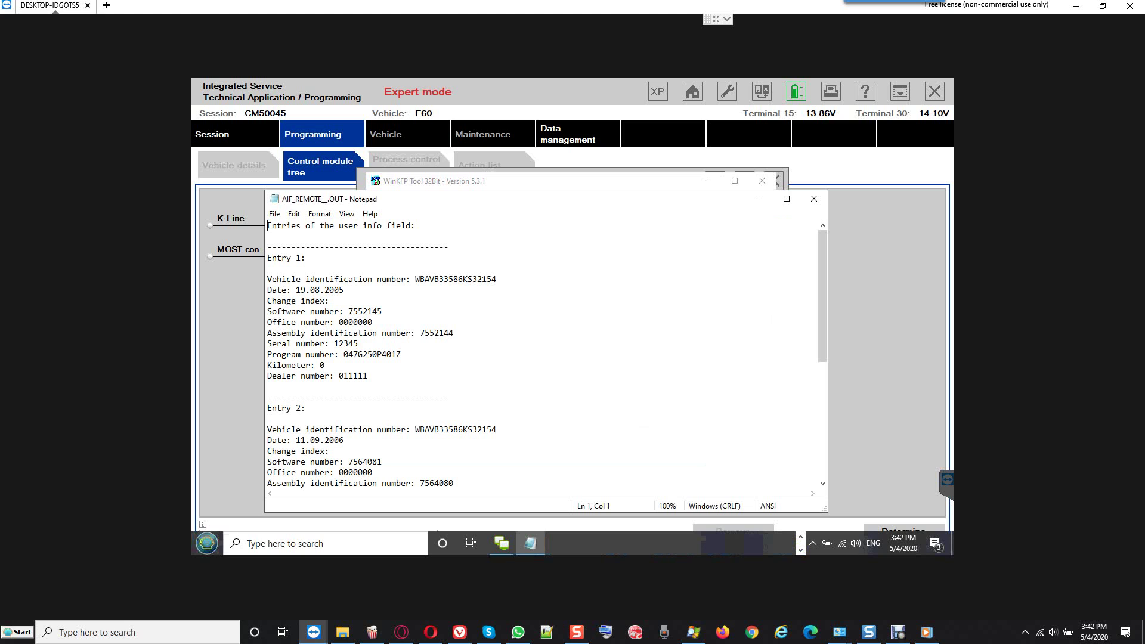
drag(463, 280, 497, 280)
key(F3)
click(382, 311)
drag(415, 429, 497, 429)
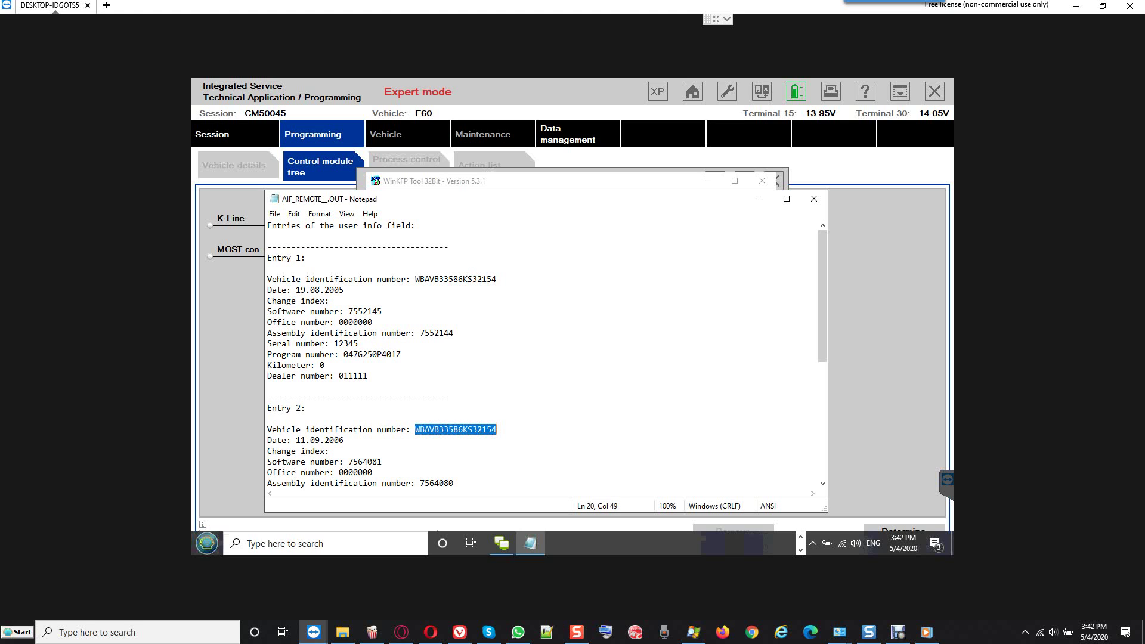
scroll(498, 429, down, 1)
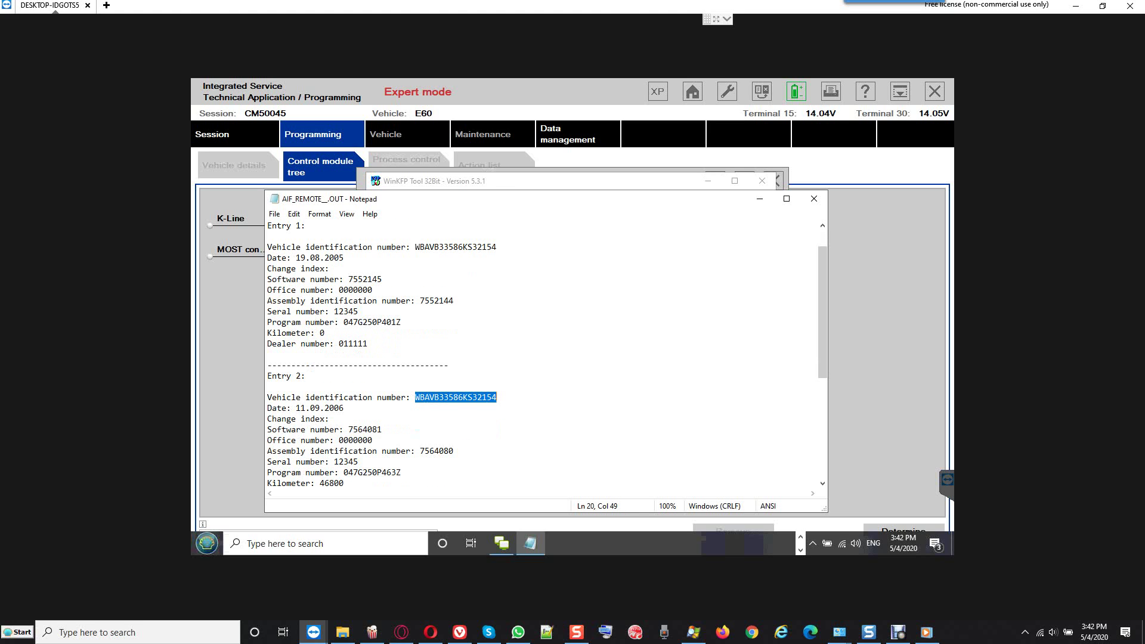
drag(420, 451, 454, 451)
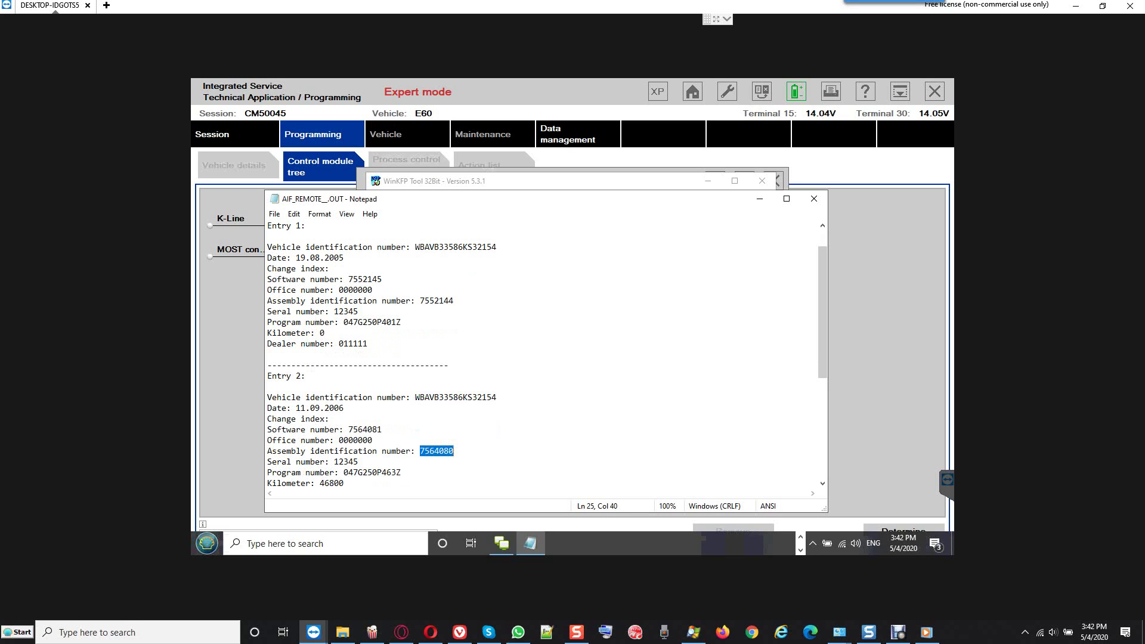
click(358, 461)
key(shift+Right)
key(shift+Right)
key(shift+Right)
key(shift+Right)
key(Right)
key(Right)
key(Right)
drag(348, 279, 382, 279)
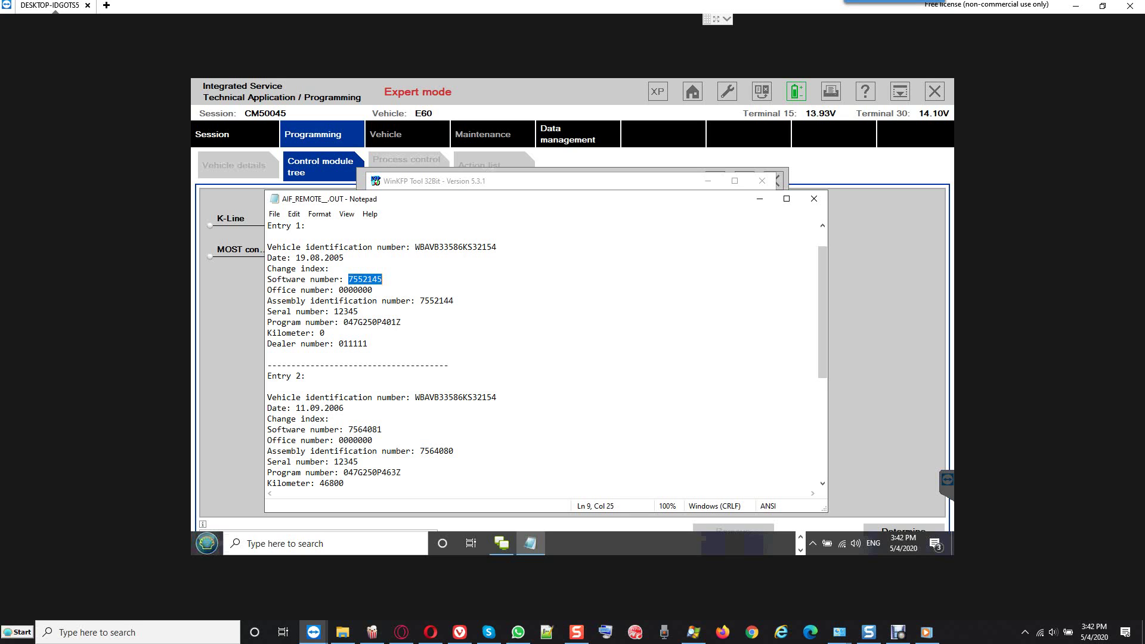
drag(420, 301, 454, 300)
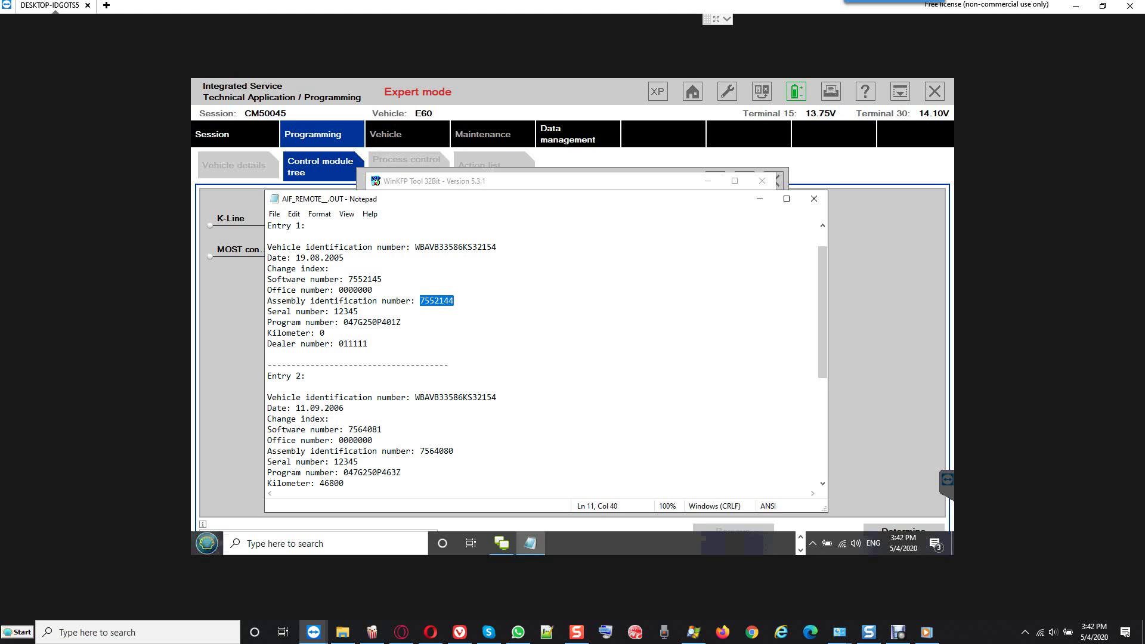
scroll(546, 355, down, 2)
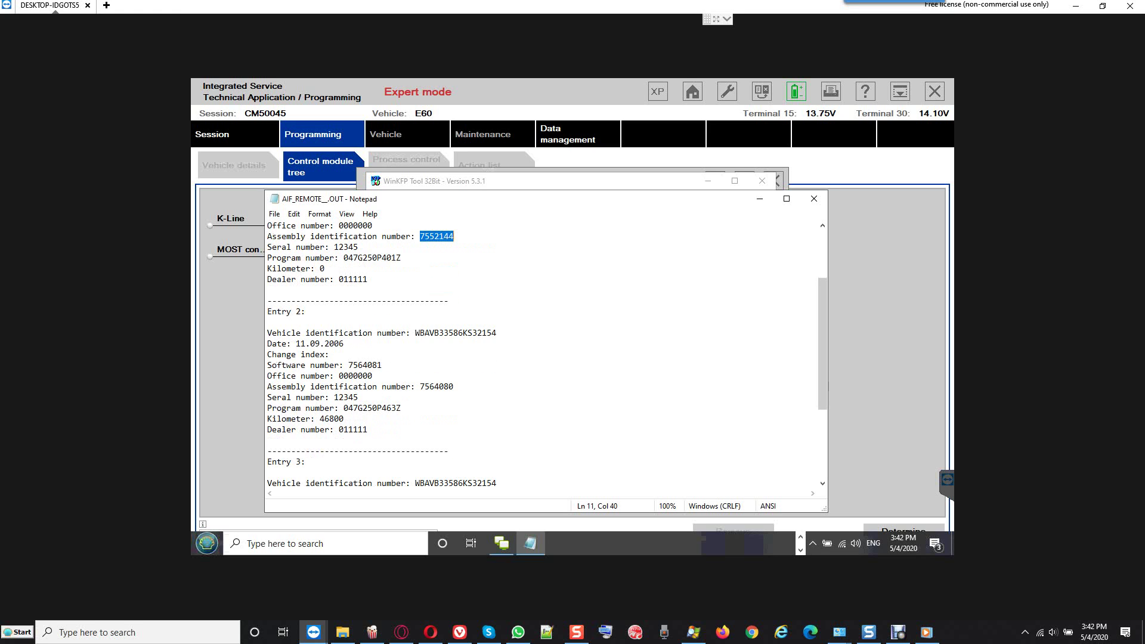
scroll(546, 354, down, 3)
scroll(546, 355, down, 2)
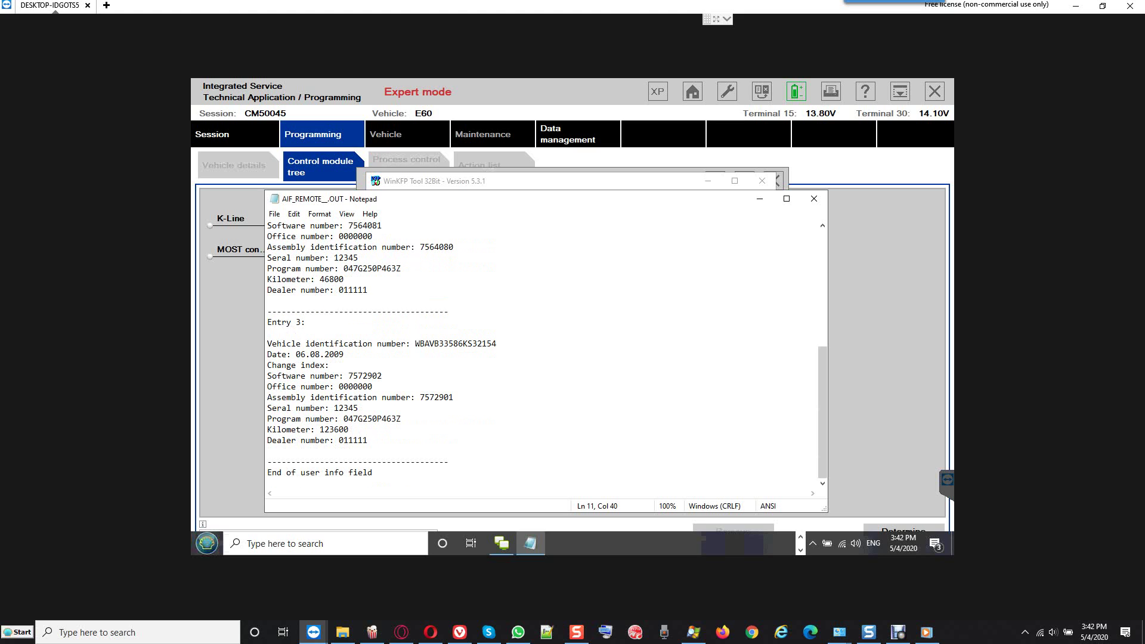
drag(267, 322, 368, 440)
scroll(368, 441, up, 8)
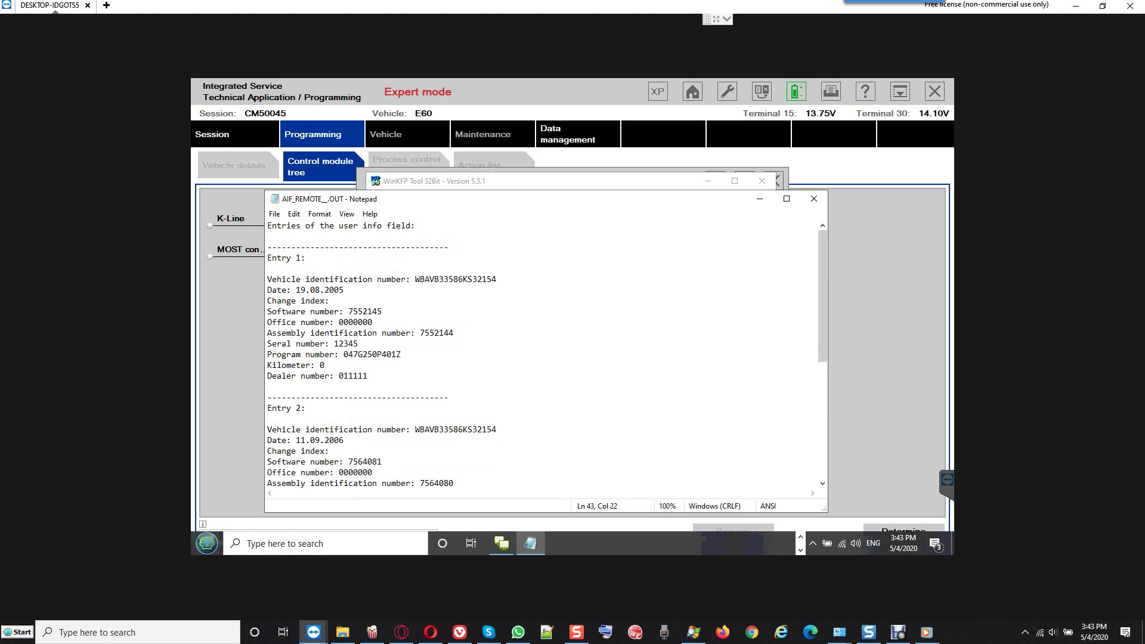
drag(415, 279, 497, 280)
click(372, 323)
drag(419, 333, 454, 333)
scroll(454, 333, down, 3)
click(420, 386)
drag(419, 387, 454, 387)
scroll(454, 386, down, 4)
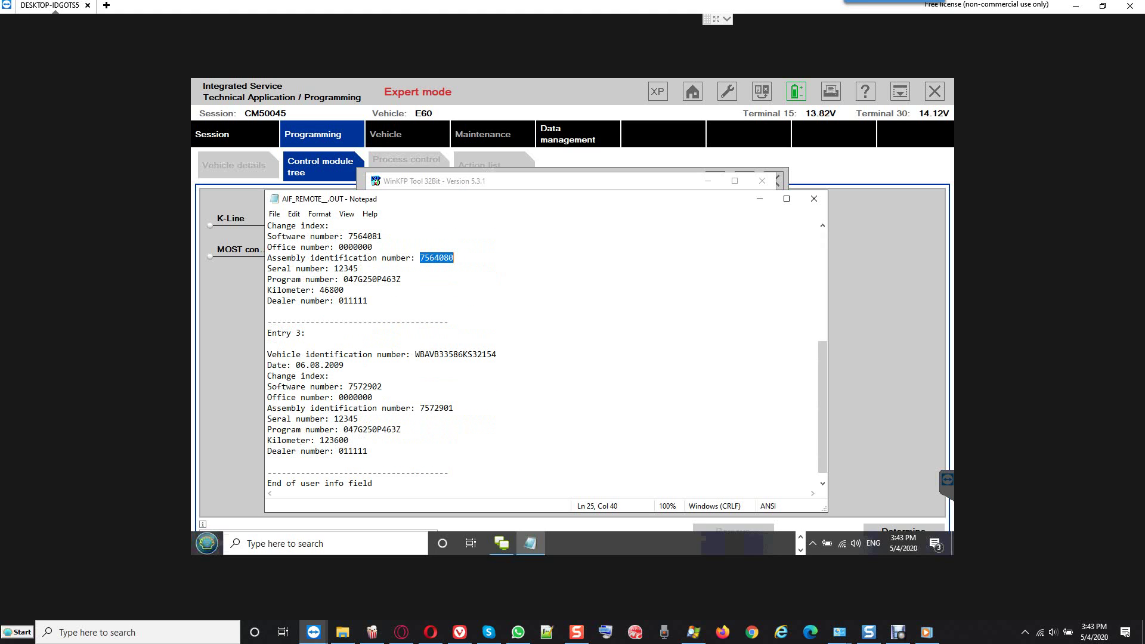
drag(420, 408, 454, 408)
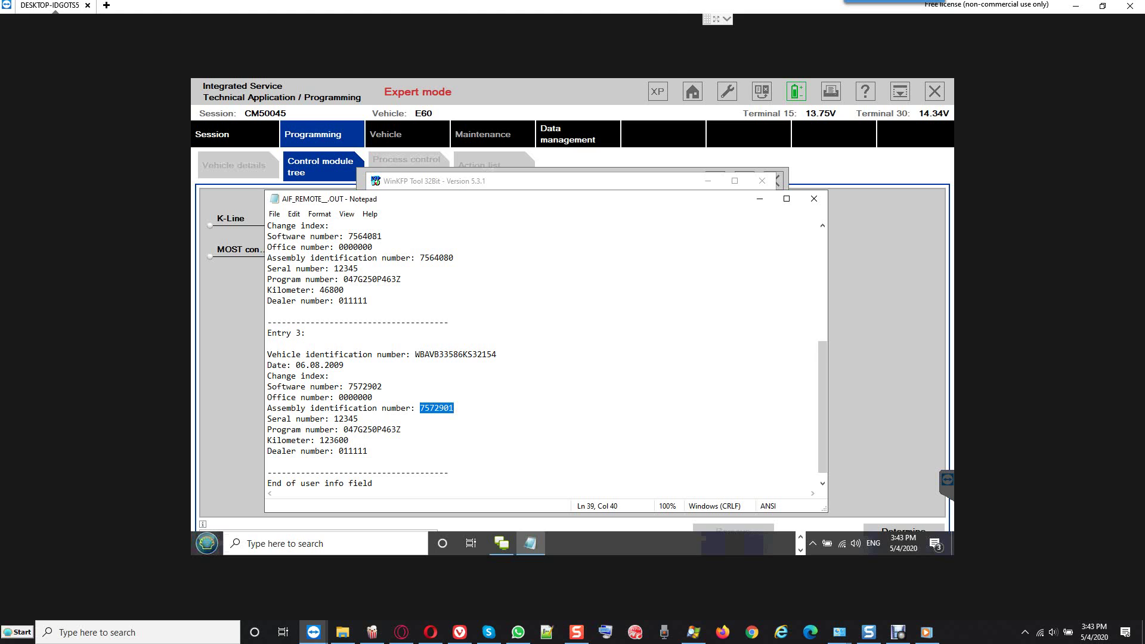
scroll(547, 354, down, 1)
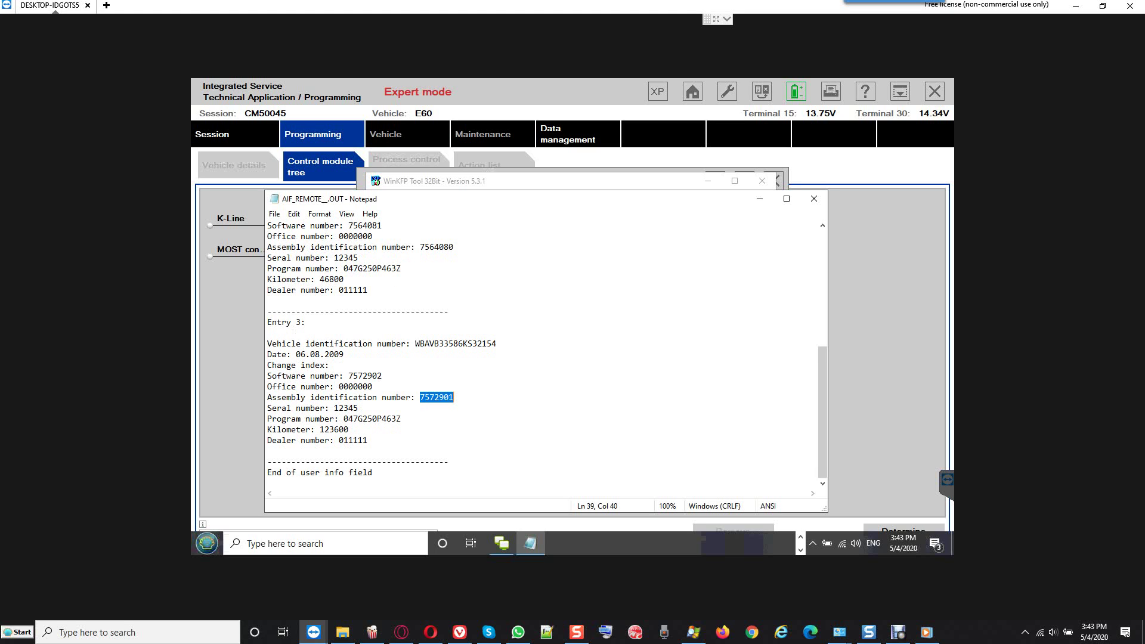
scroll(542, 354, up, 2)
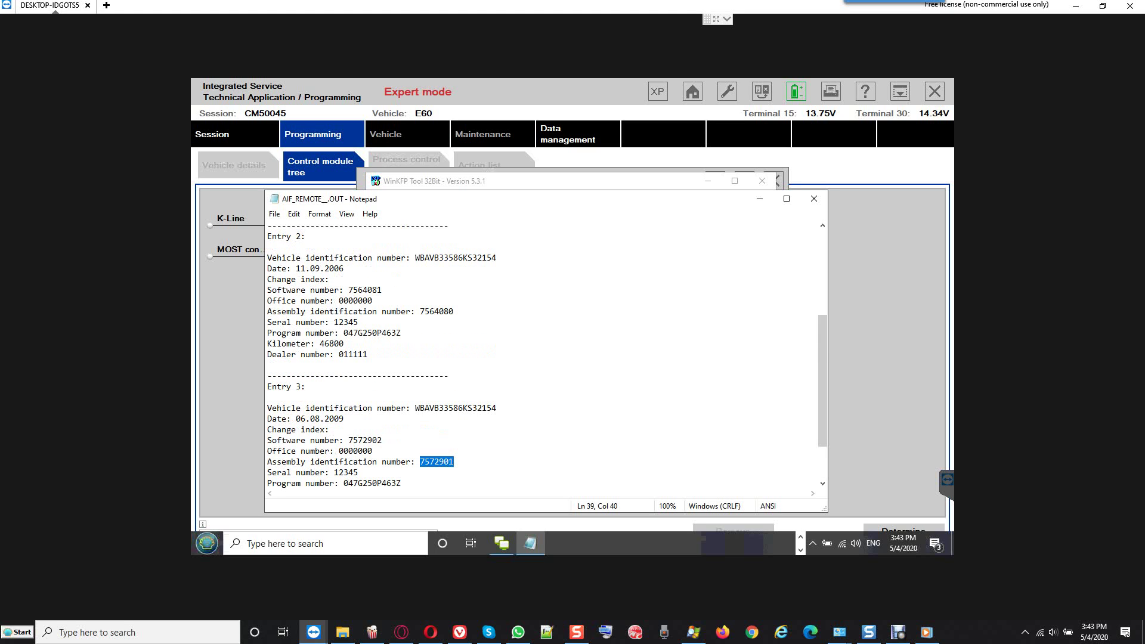
drag(463, 408, 497, 408)
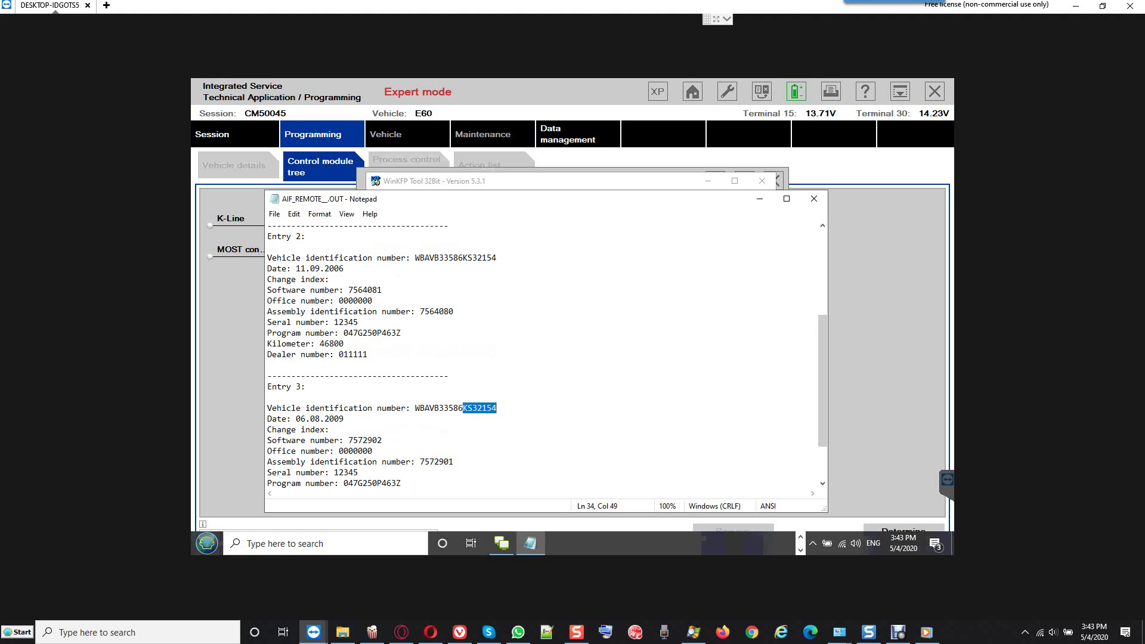
scroll(547, 354, up, 5)
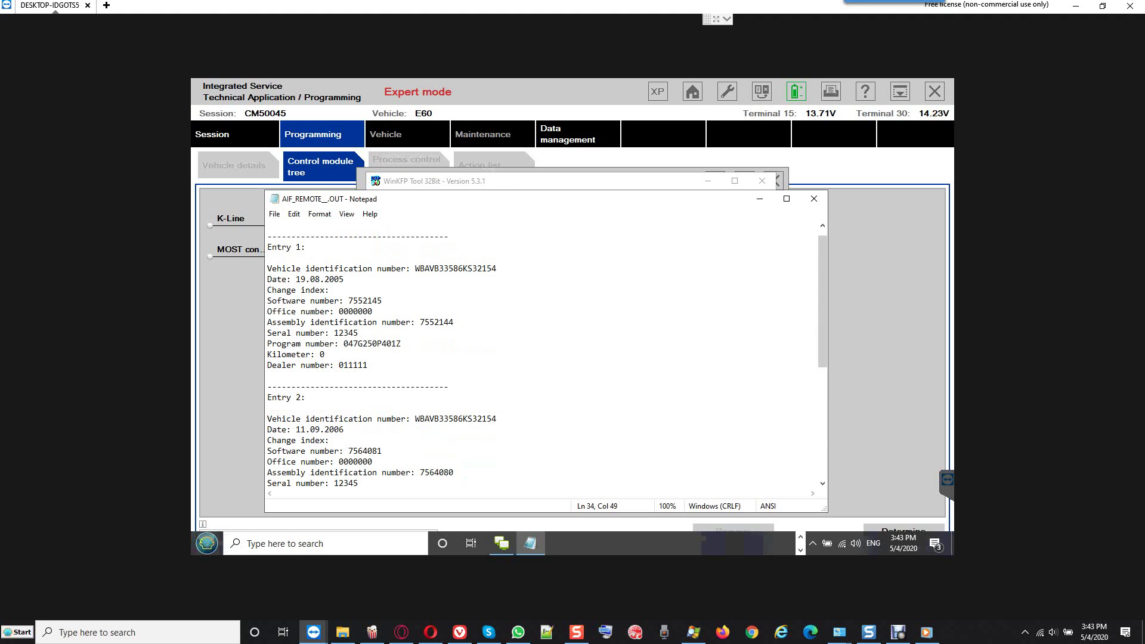
drag(462, 268, 344, 279)
drag(462, 419, 497, 419)
scroll(547, 354, down, 7)
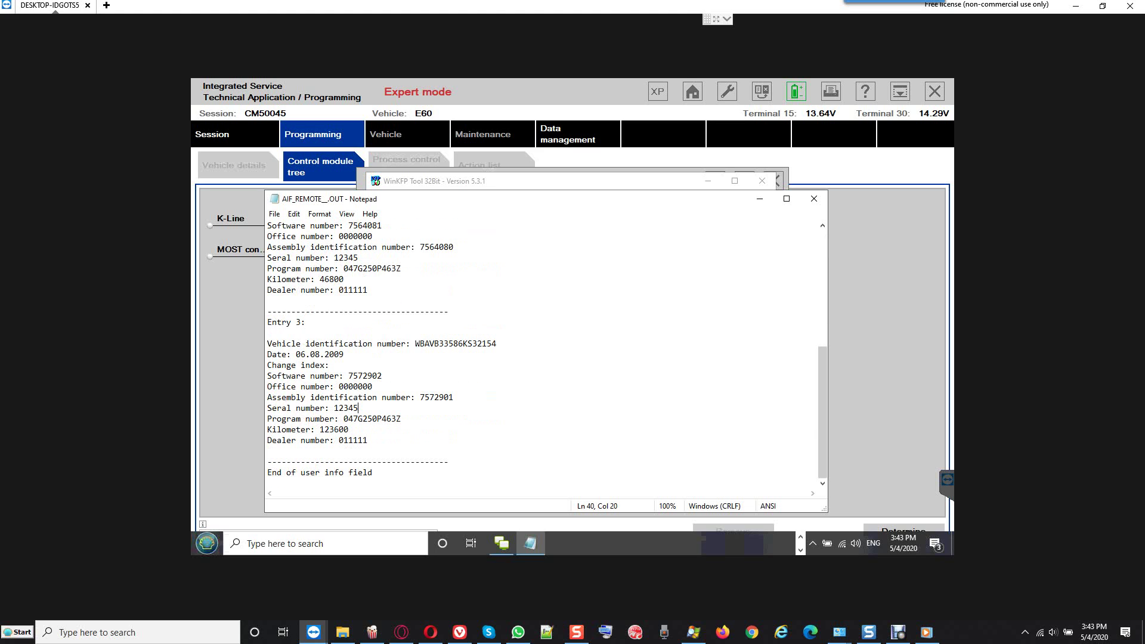
key(shift+Right)
key(shift+Right)
key(shift+Right)
key(shift+Right)
key(shift+Right)
key(shift+Right)
scroll(543, 358, up, 2)
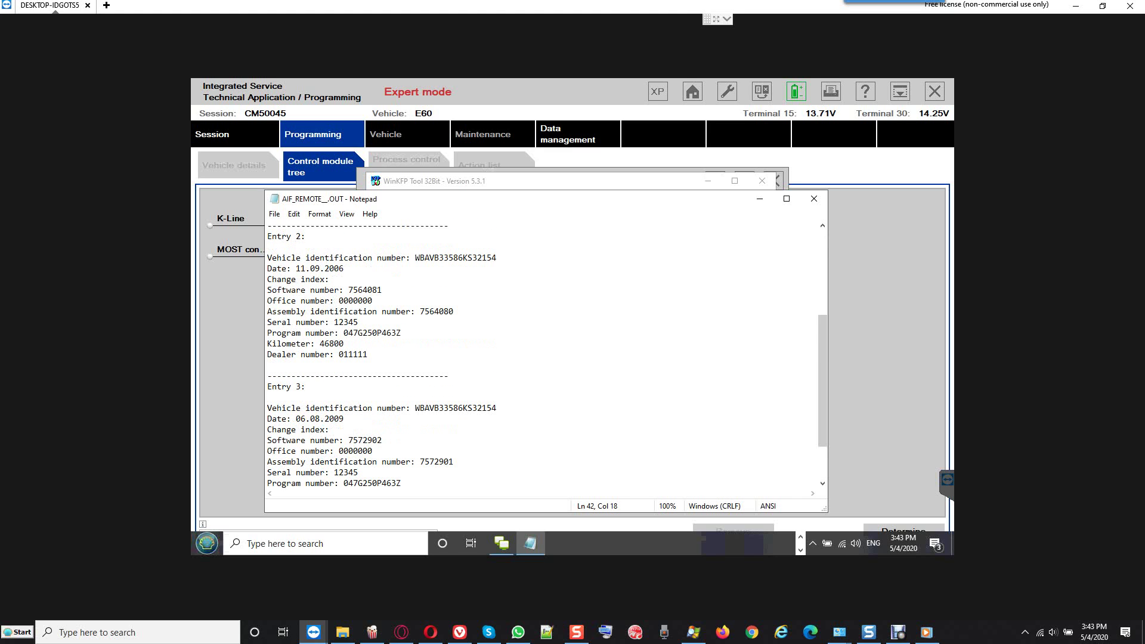
drag(319, 343, 344, 344)
scroll(543, 355, up, 3)
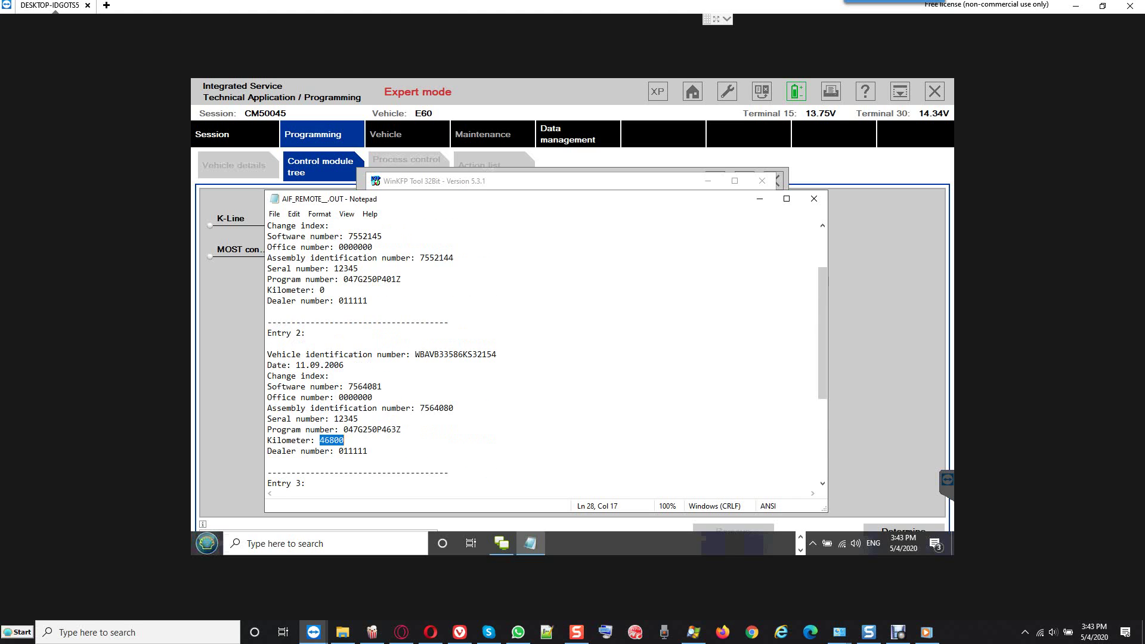
drag(315, 290, 326, 290)
click(326, 290)
Close the AIF Notepad file and keep Program, Code and Replacement follow-up planned for EGS/SMG.
click(814, 198)
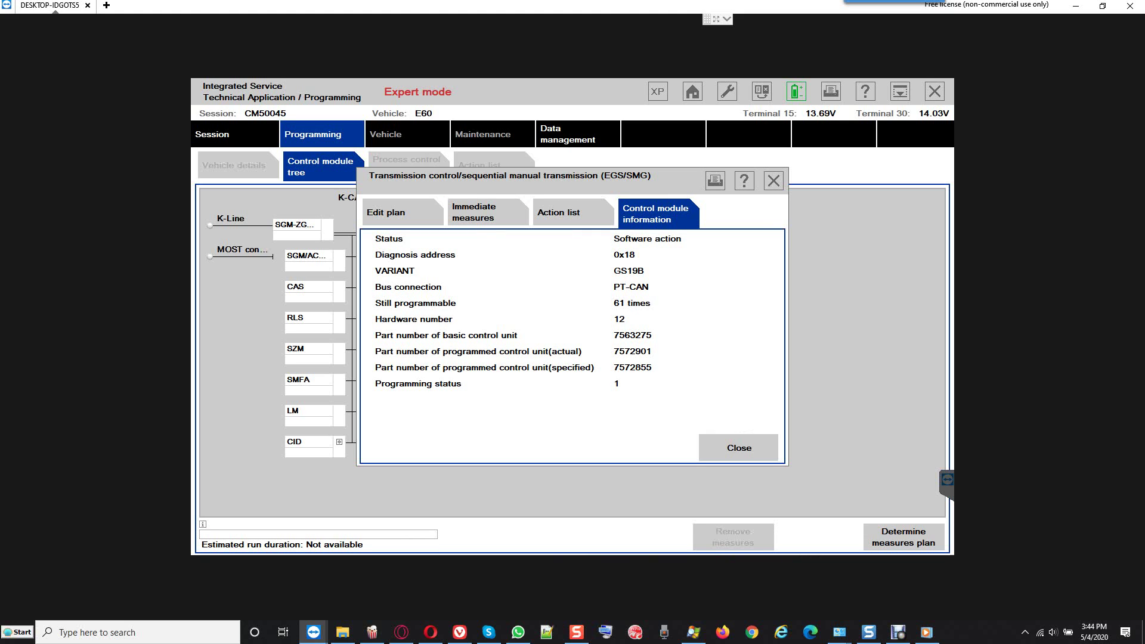
click(386, 212)
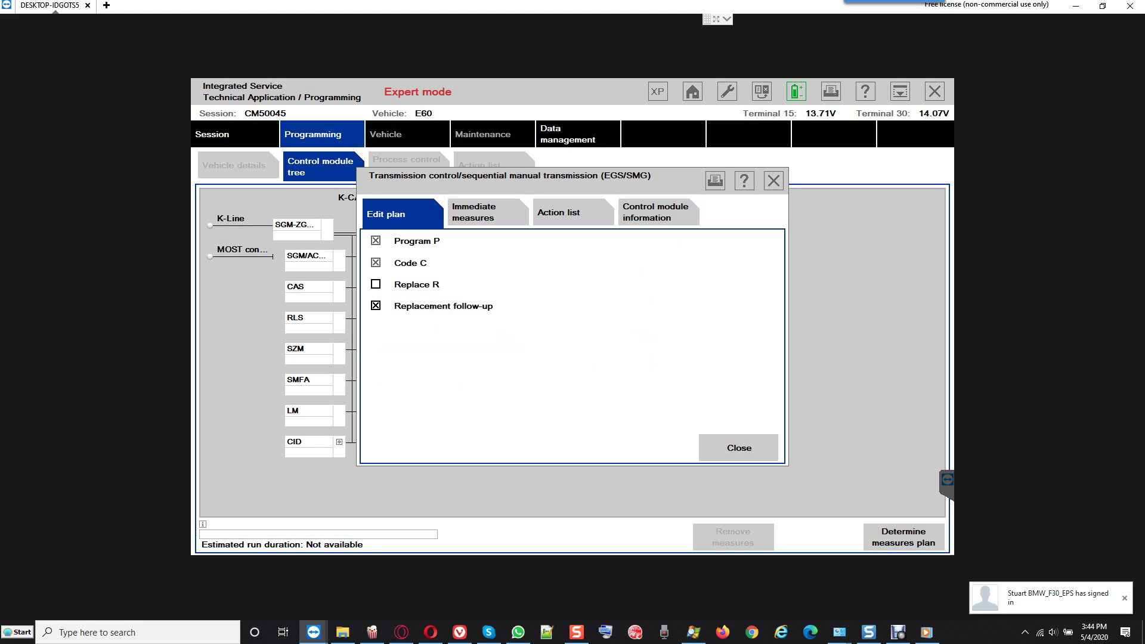
key(Escape)
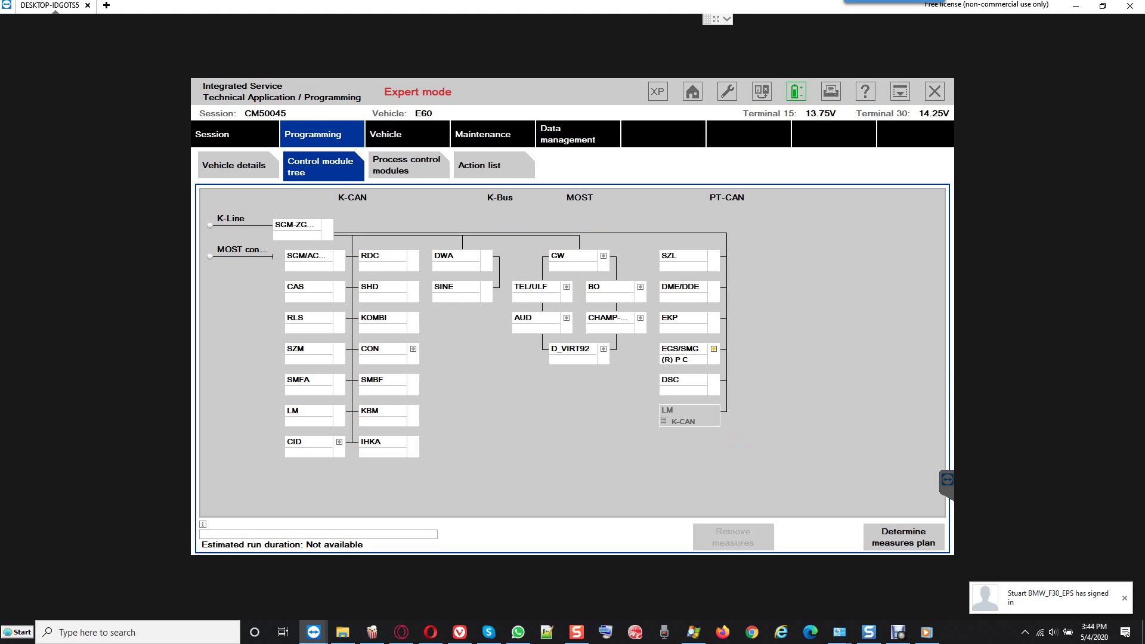
Determine the measures plan and display it, with an estimated total duration of 00:00:34.
key(Return)
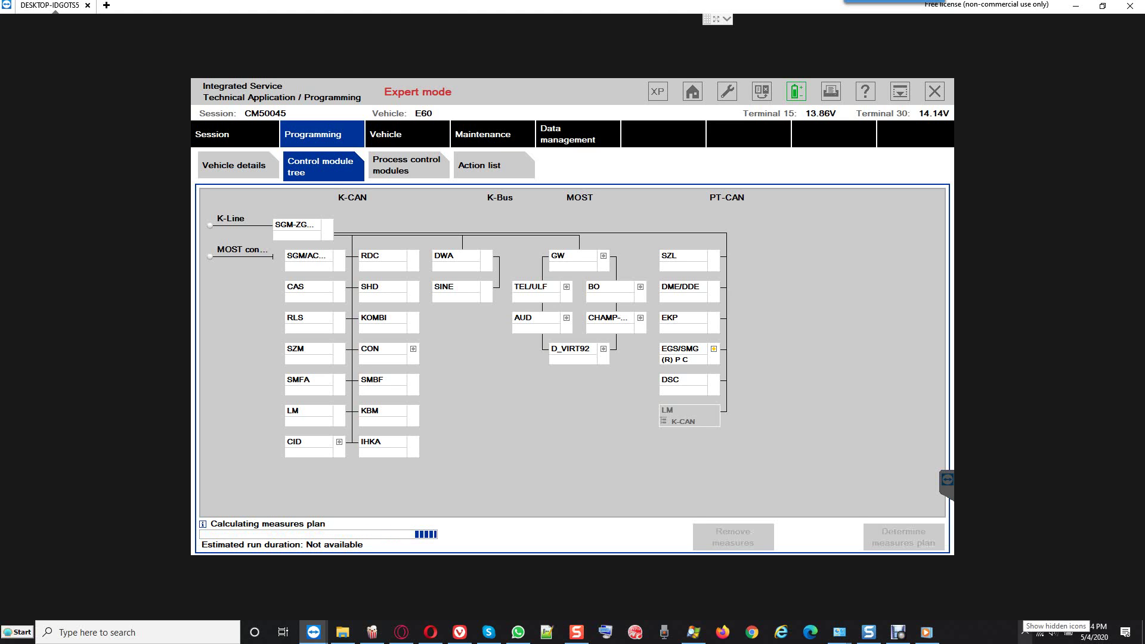
click(1026, 631)
right_click(1062, 609)
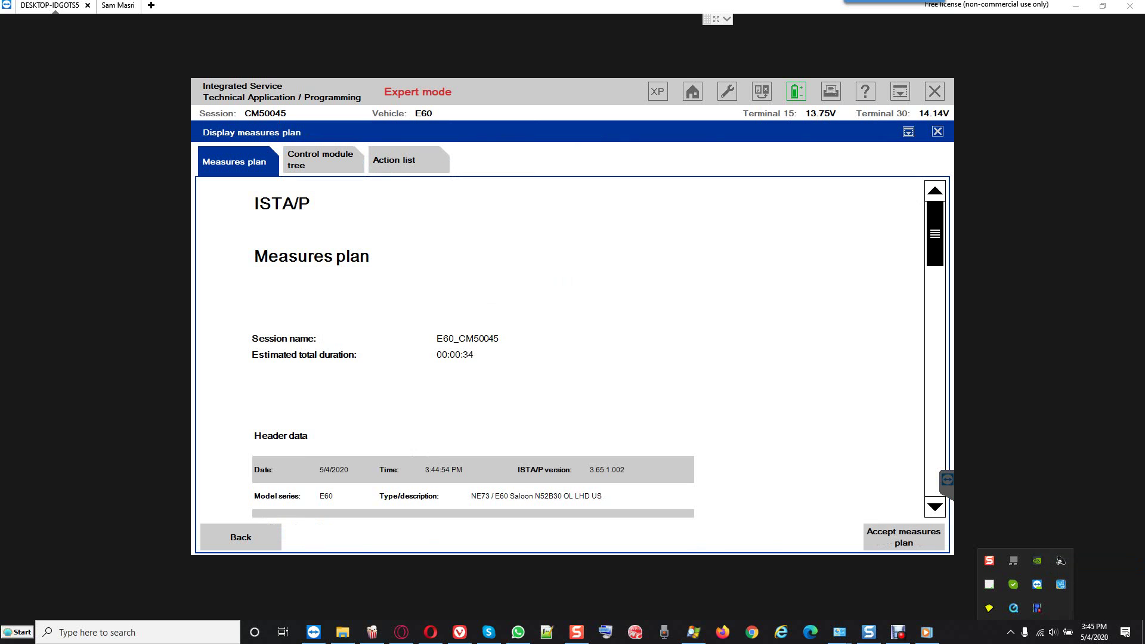
click(1081, 567)
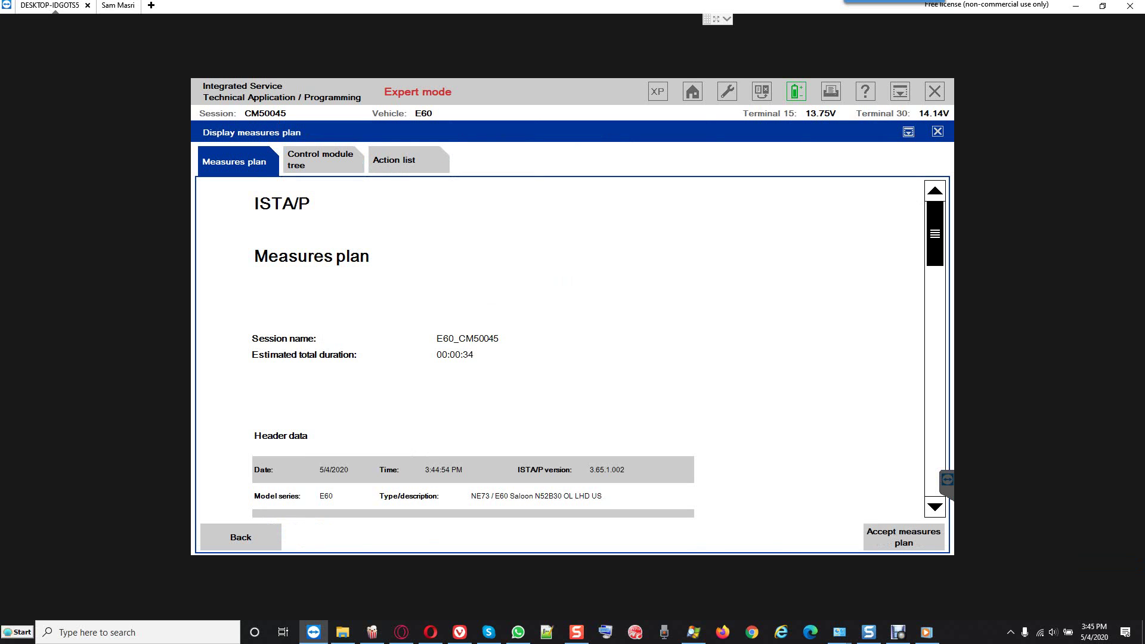
scroll(567, 348, down, 10)
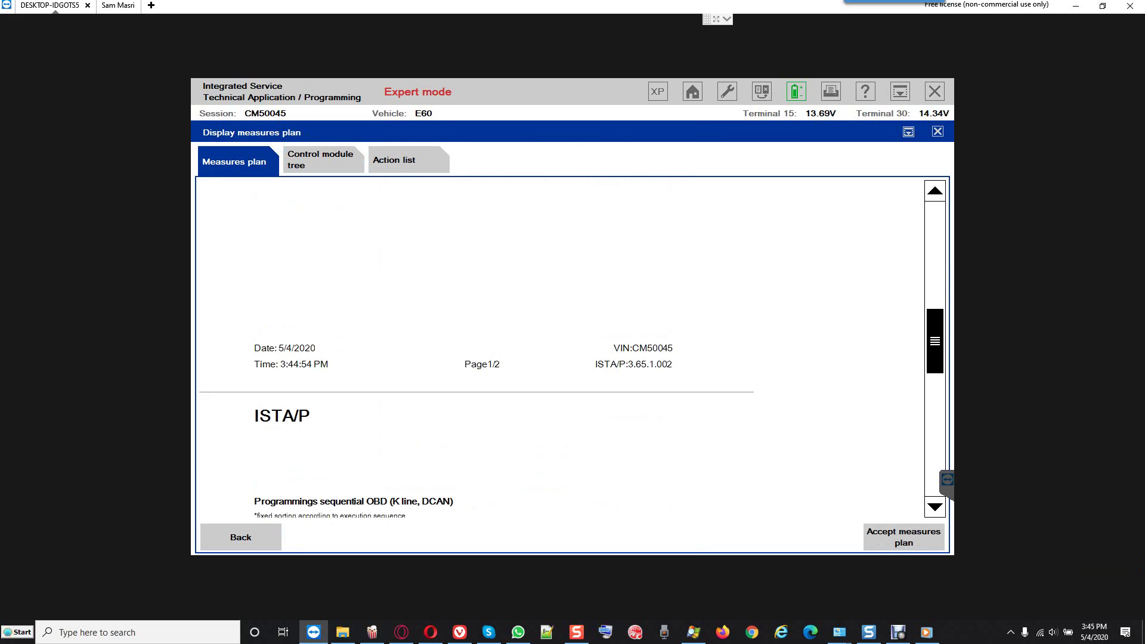
scroll(567, 348, down, 4)
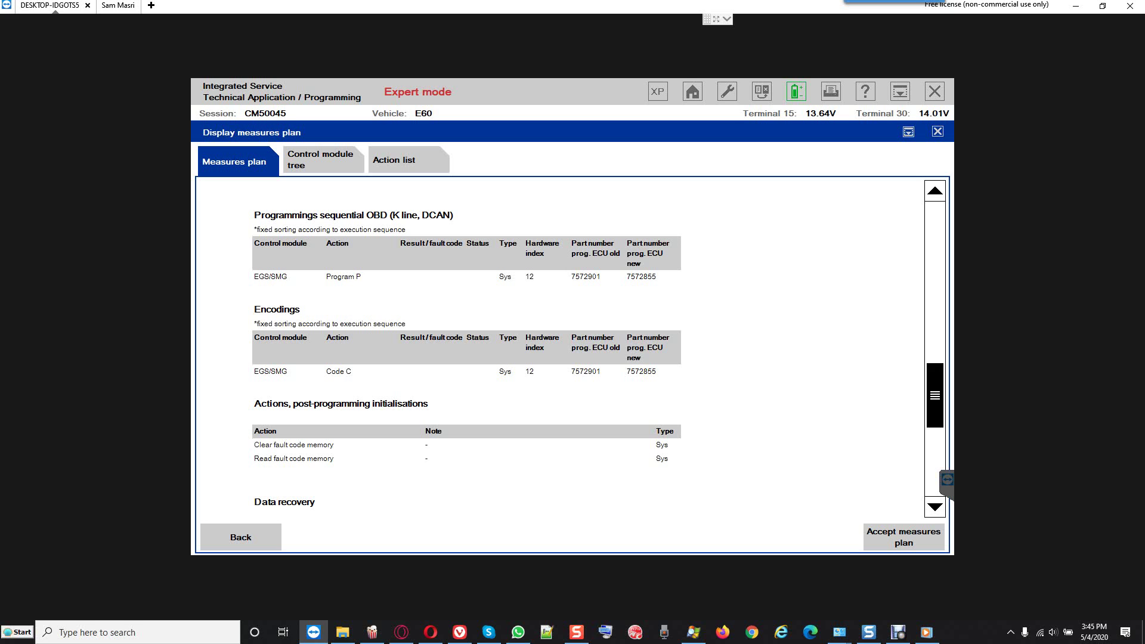
scroll(561, 346, down, 1)
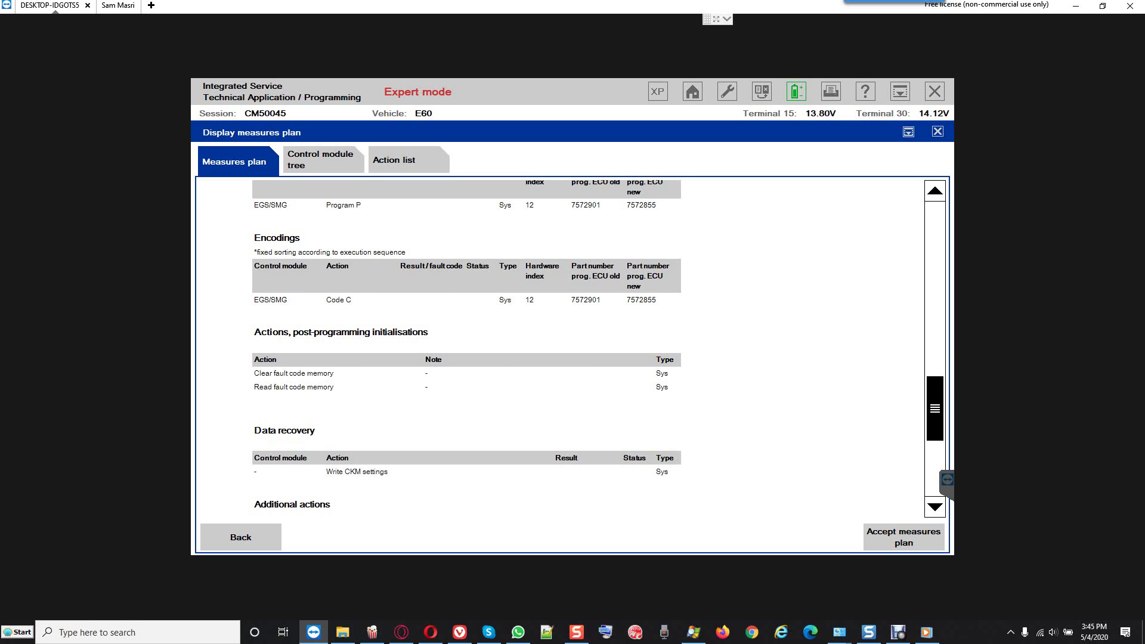
scroll(561, 346, up, 1)
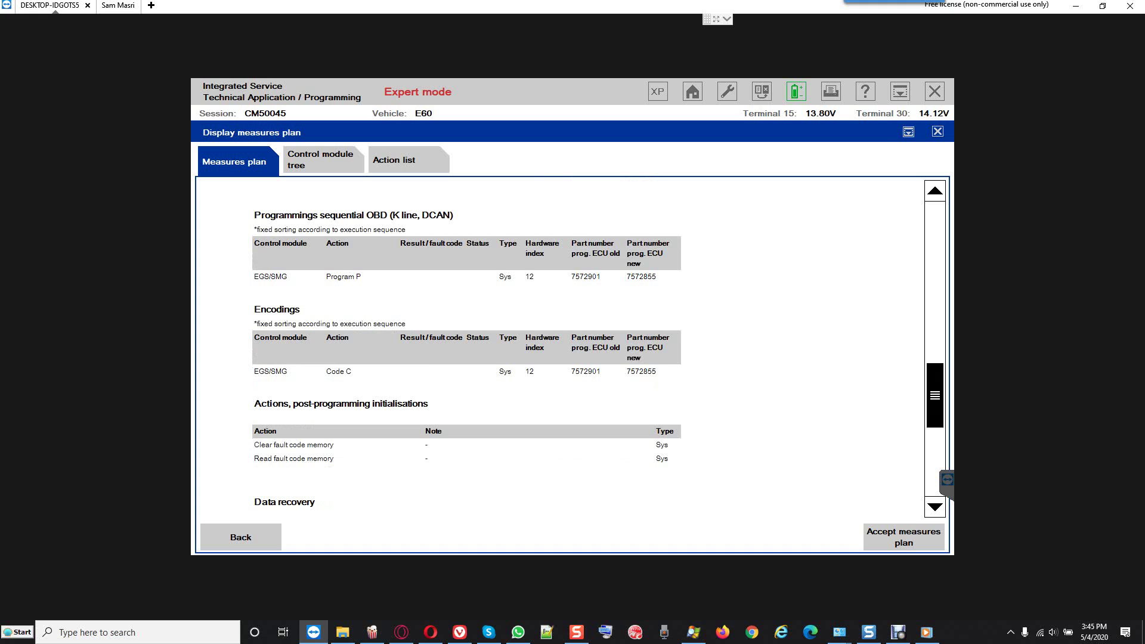
scroll(561, 346, down, 5)
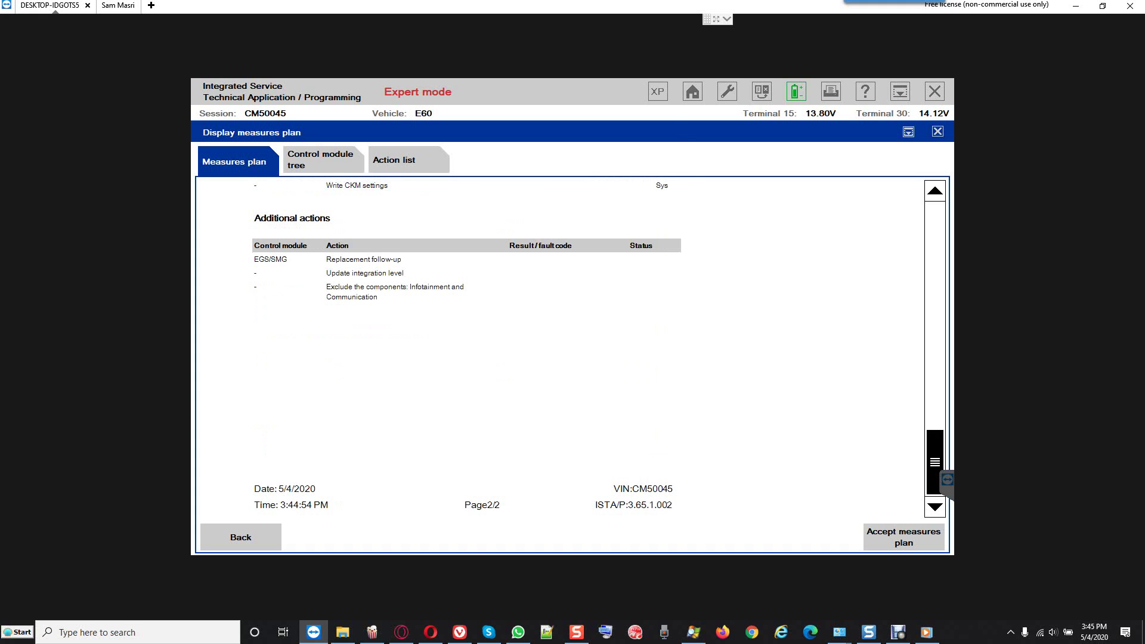
scroll(561, 346, up, 5)
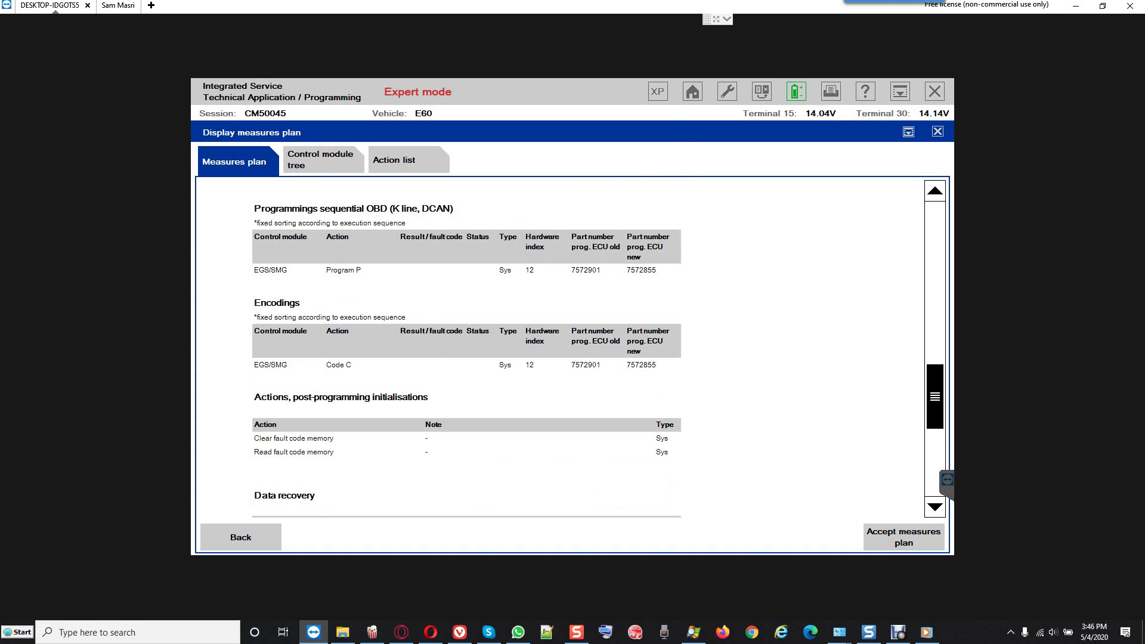
scroll(561, 346, up, 1)
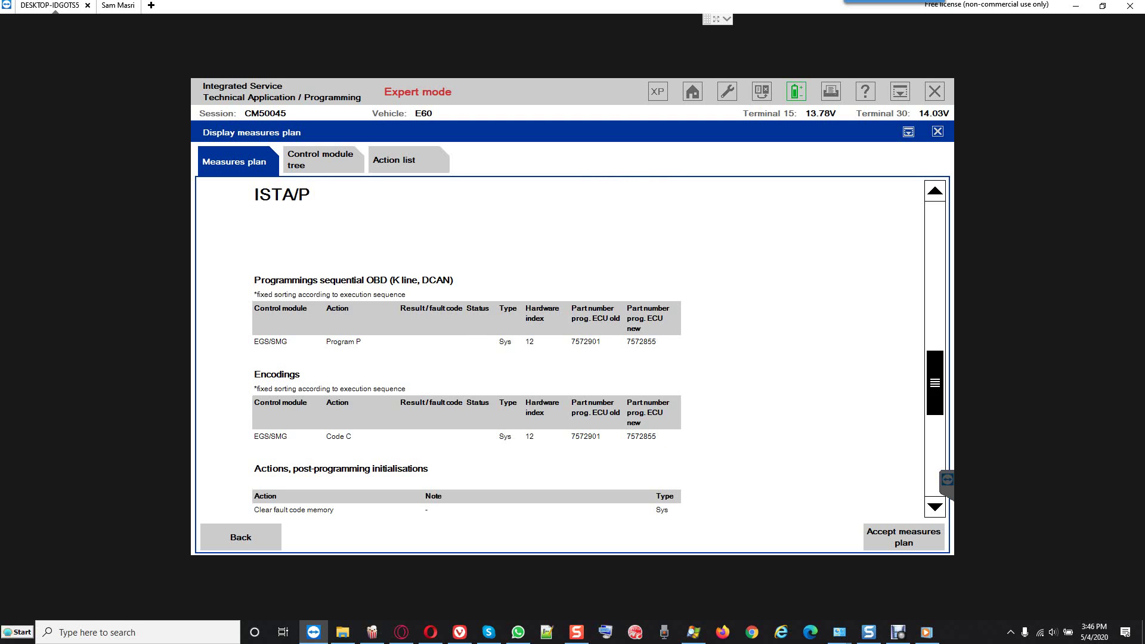
key(ctrl+p)
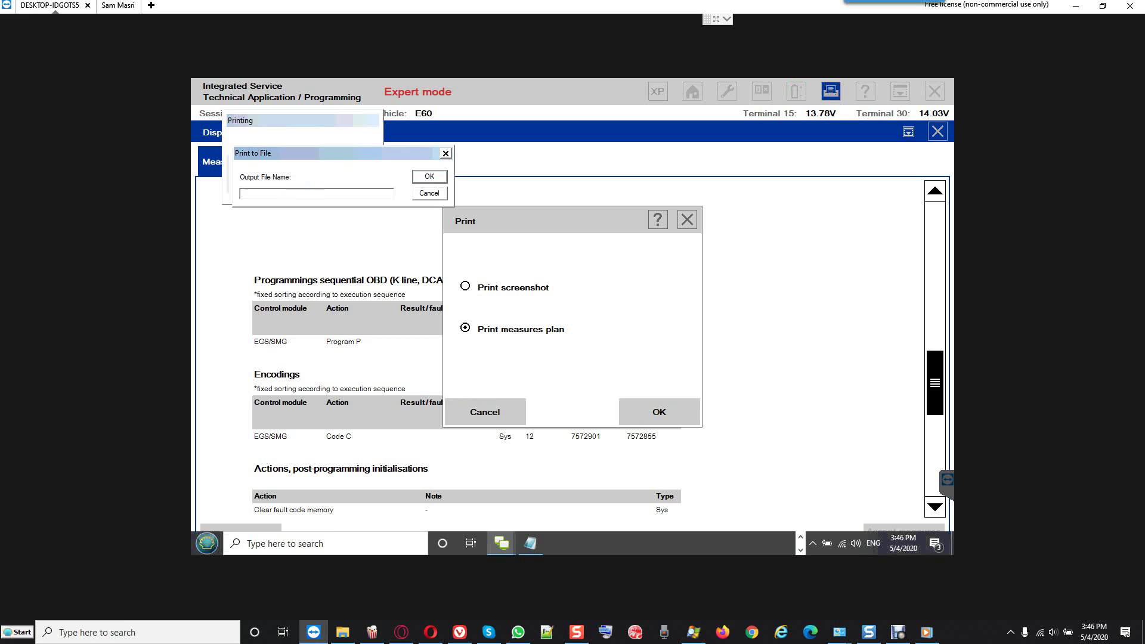
Print the measures plan to file 'EGS GS19B Variant Programming as replacement follow up to change Vin Number'.
text(egs Programming as replacement follow up)
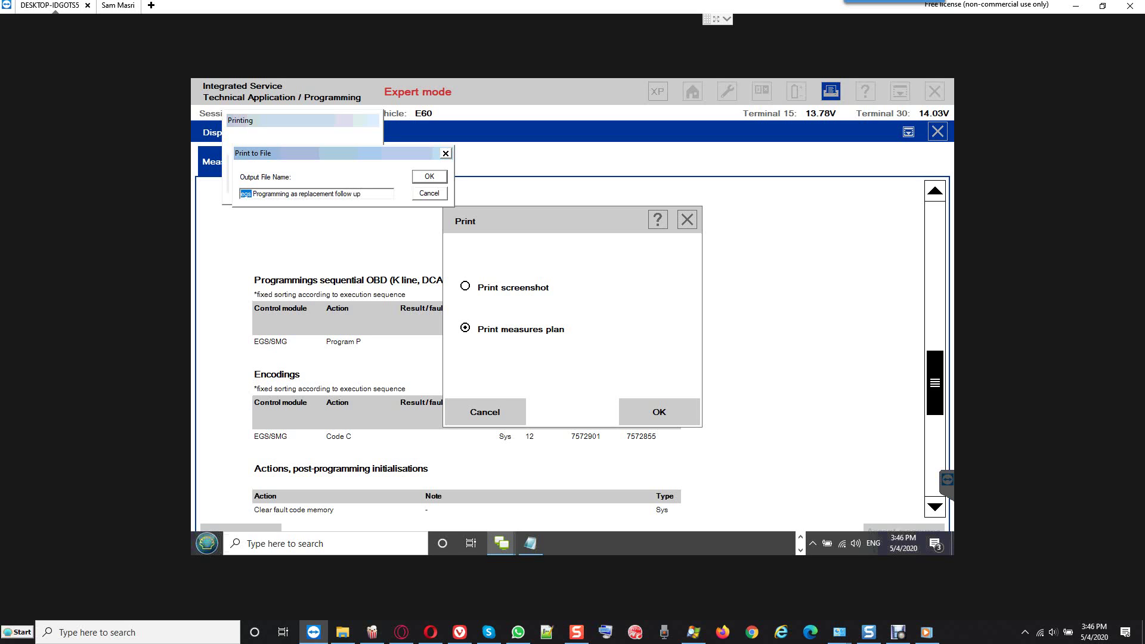
text(EGs)
key(BackSpace)
text(S GS19B Va)
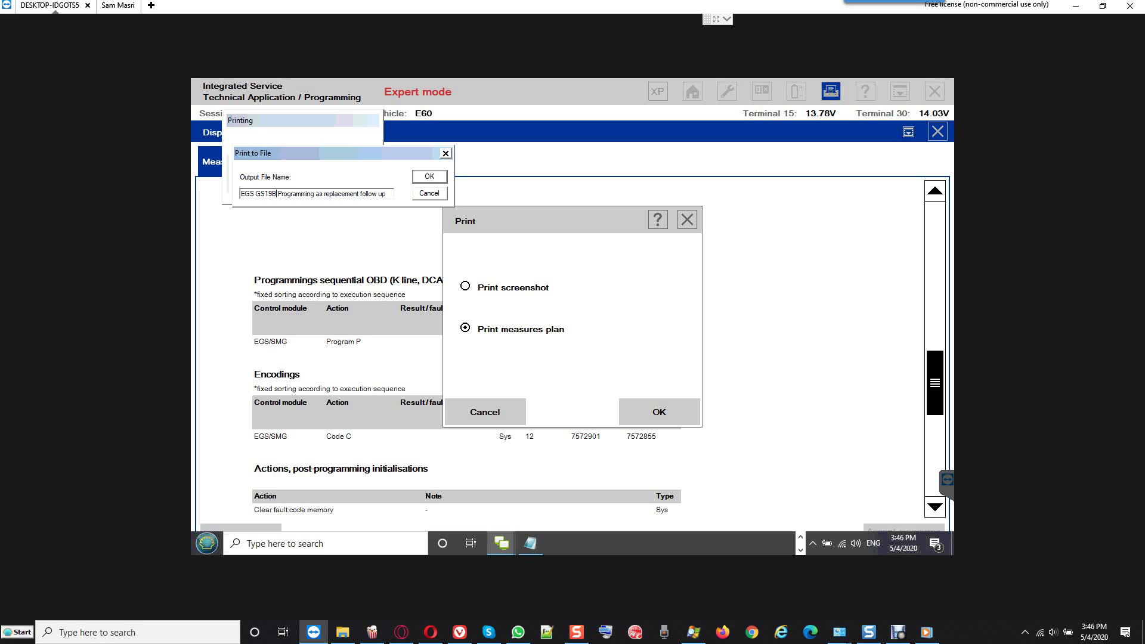
text(riant)
key(End)
text(to change)
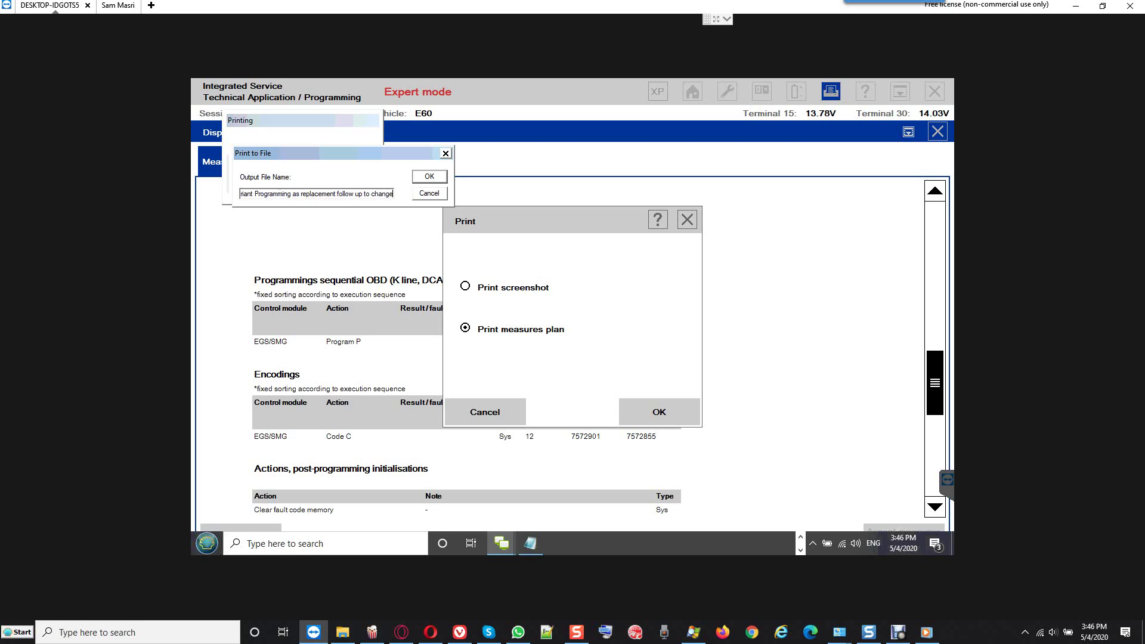
text( vin Number)
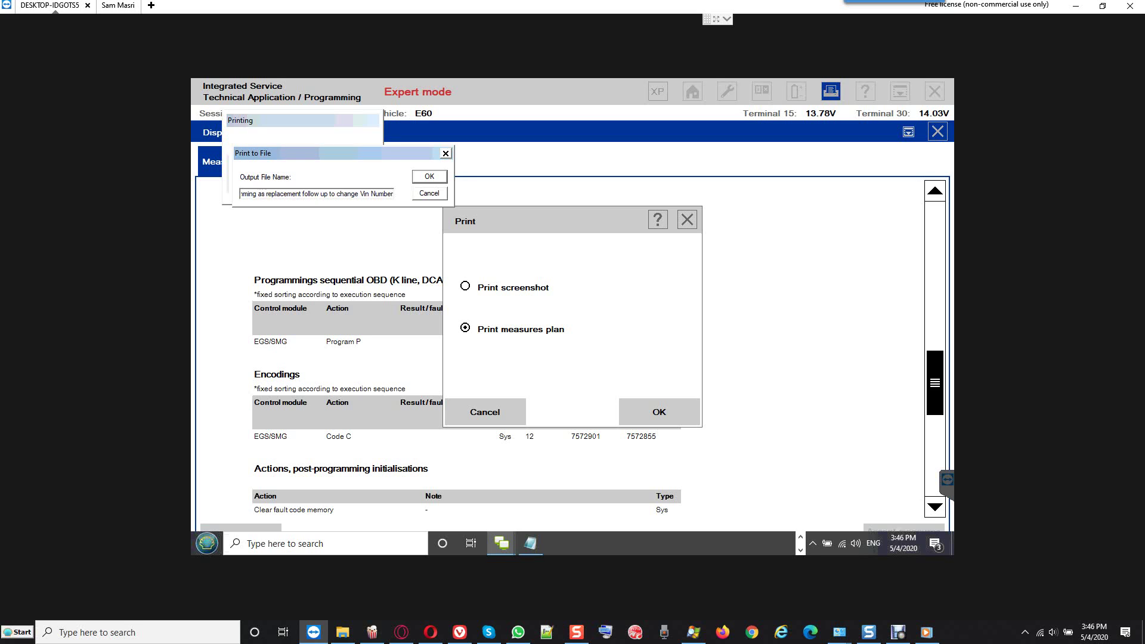
key(Return)
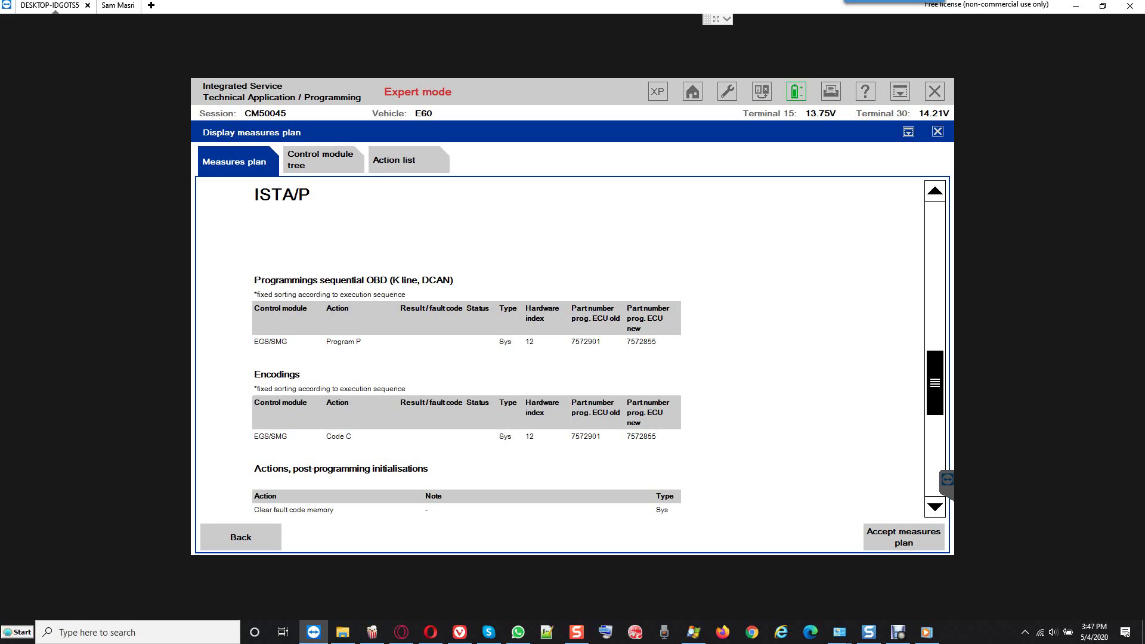
Accept the measures plan and let Replacement follow-up, Program P and Code C run for EGS/SMG.
key(Return)
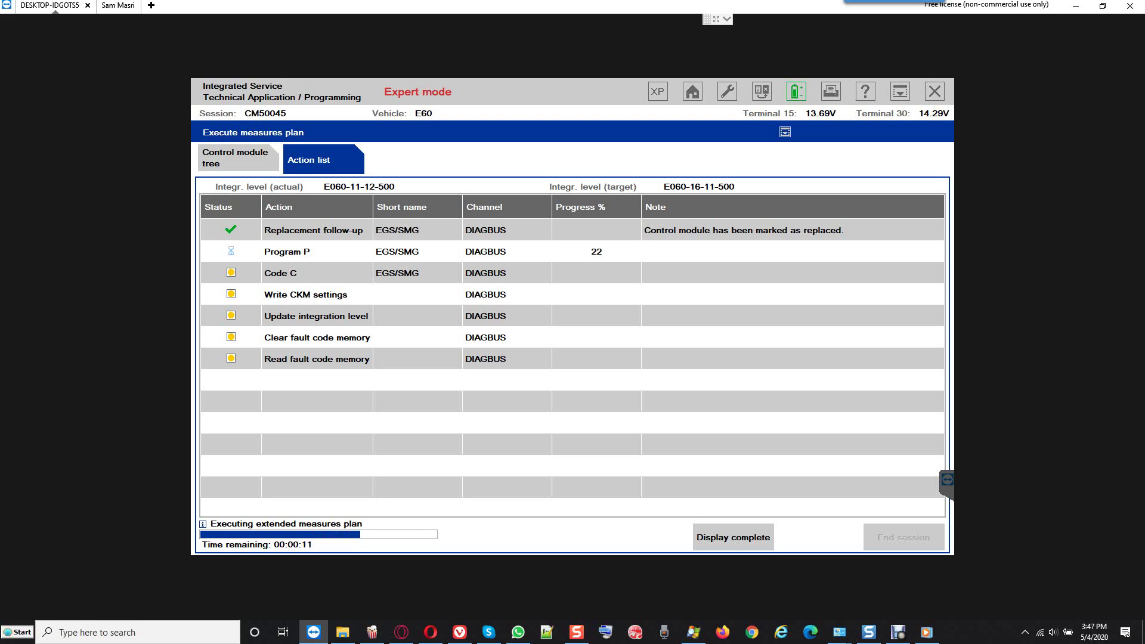
click(1025, 632)
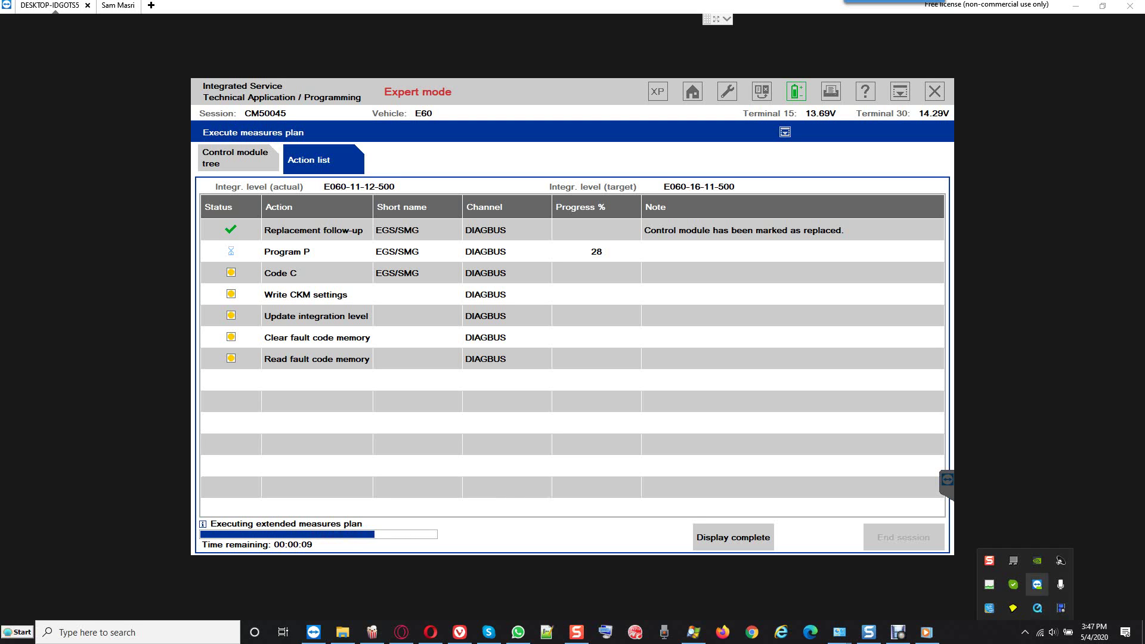
right_click(1061, 608)
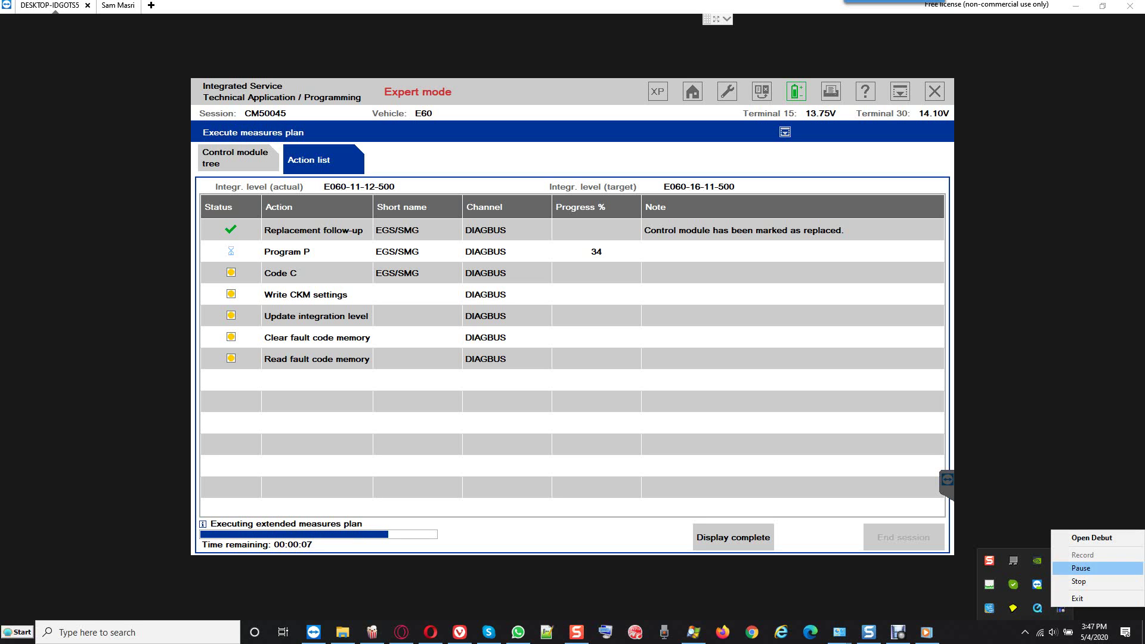
click(1081, 568)
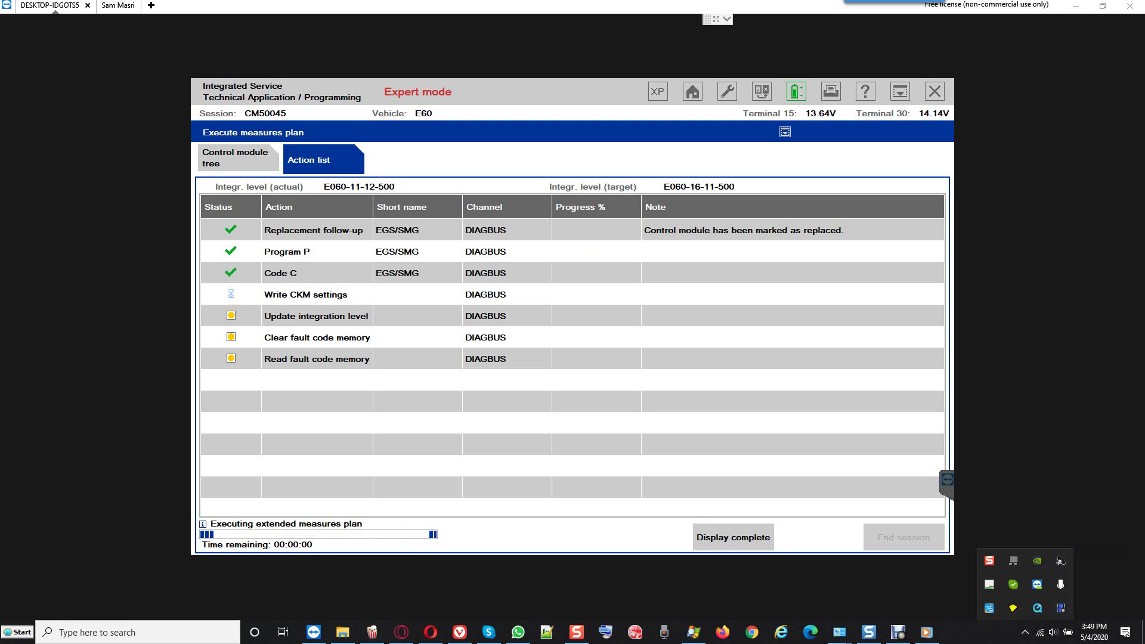
mouse_move(576, 632)
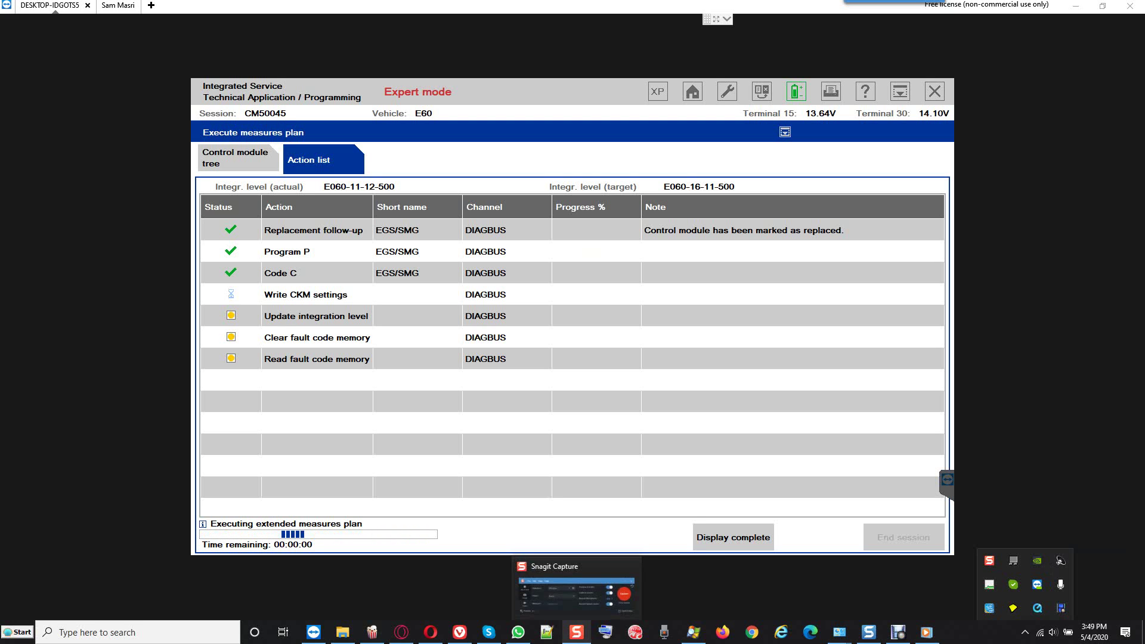
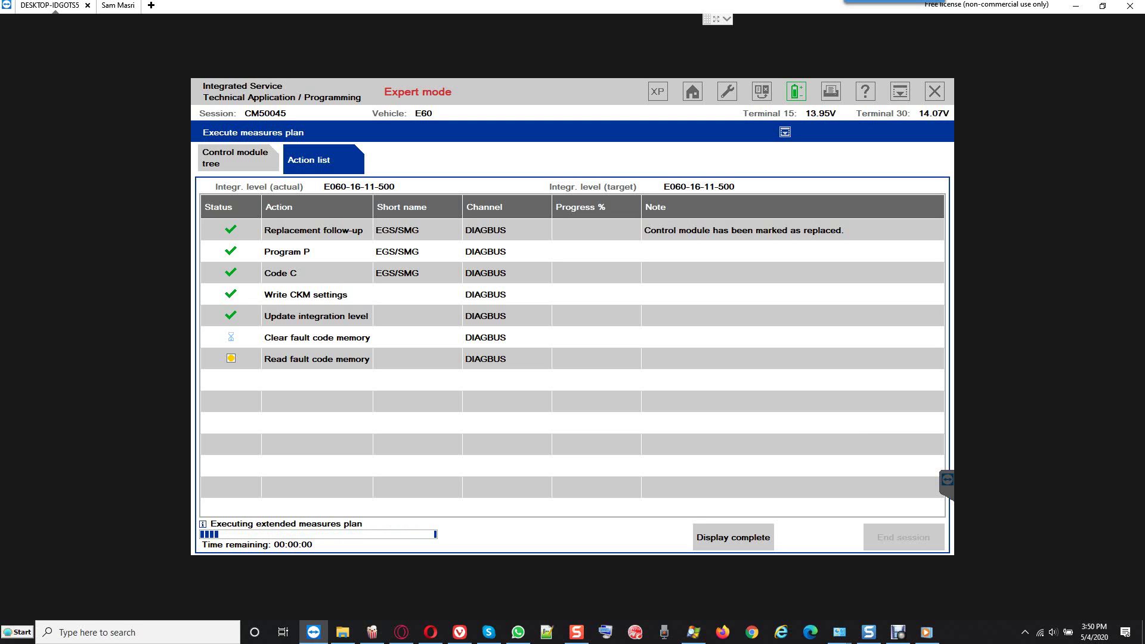
Acknowledge the remaining LM fault entries and confirm the important notes so the final report appears.
click(1025, 633)
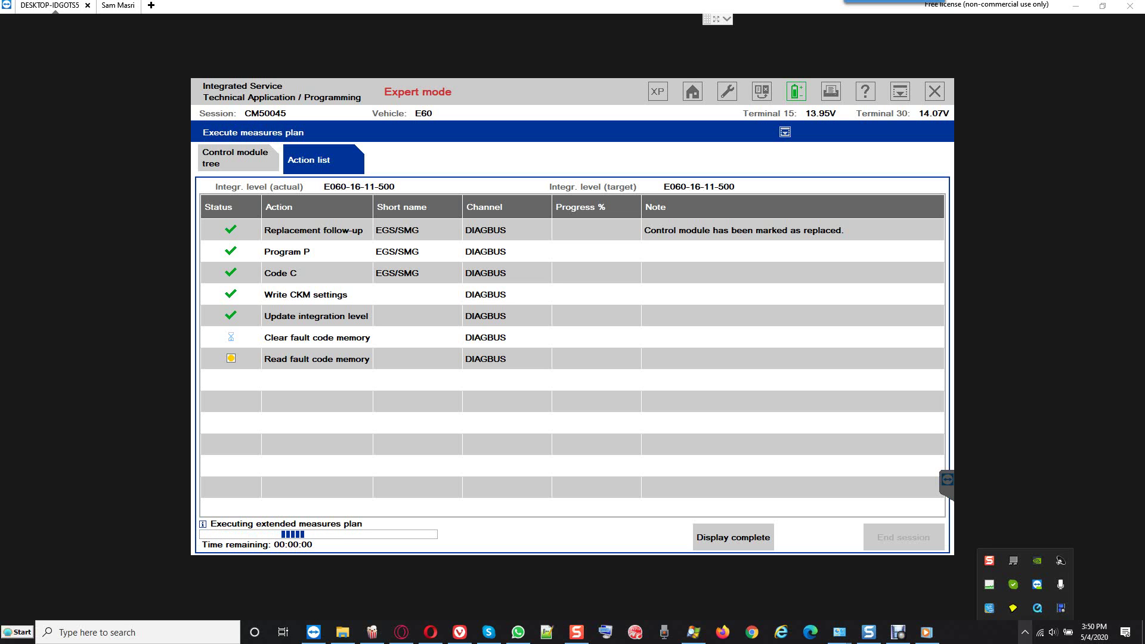
right_click(1061, 608)
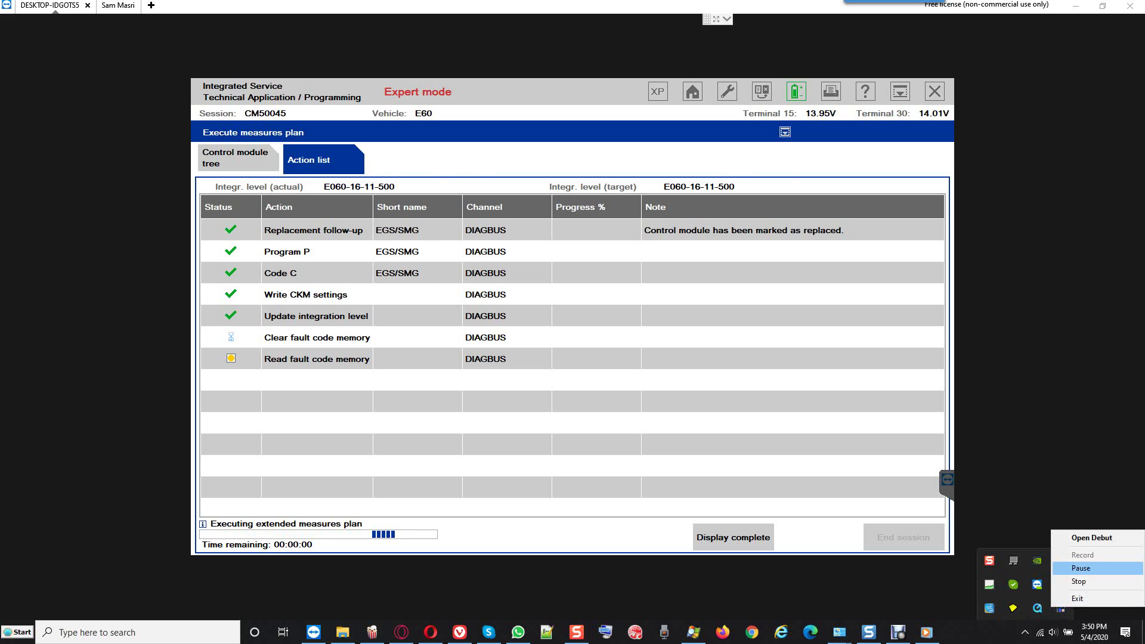
click(1080, 569)
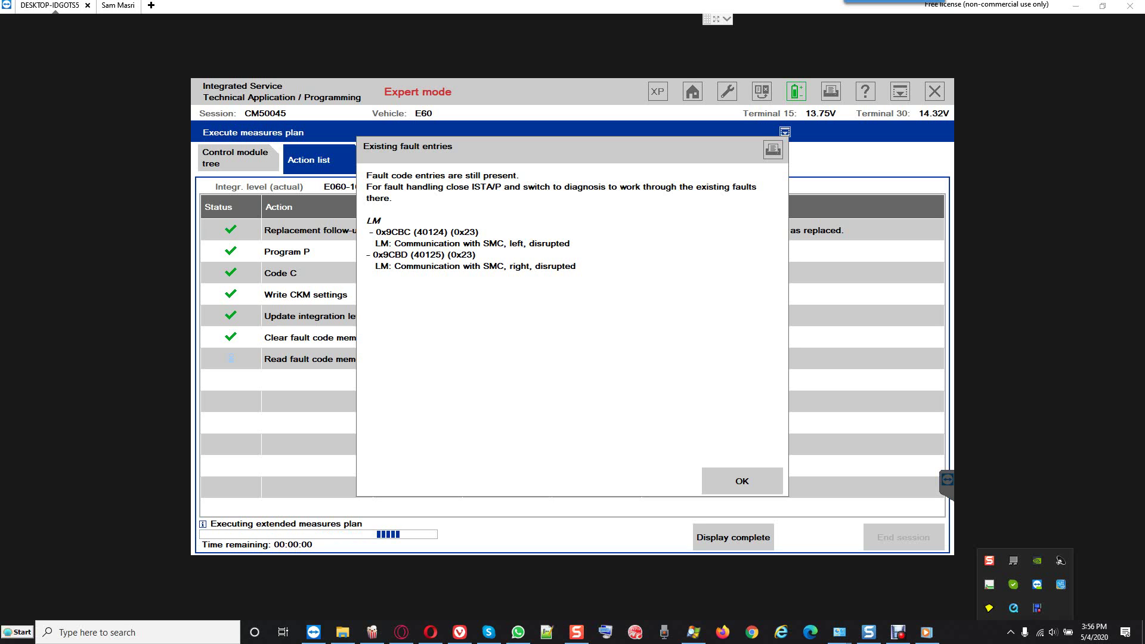
click(742, 481)
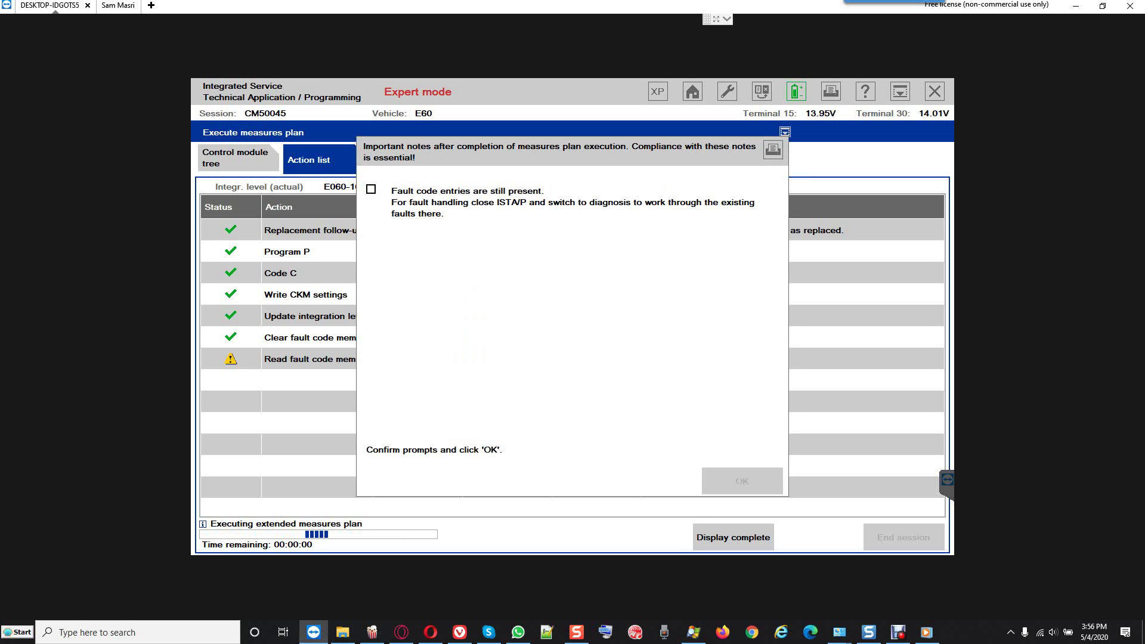
click(371, 189)
key(Return)
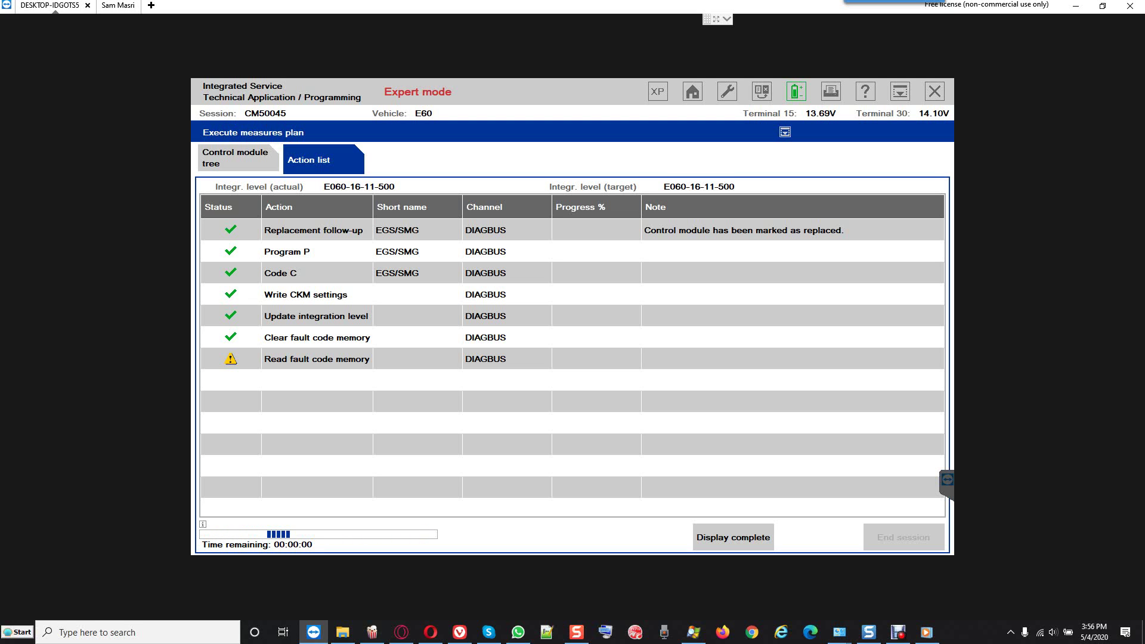
click(1010, 631)
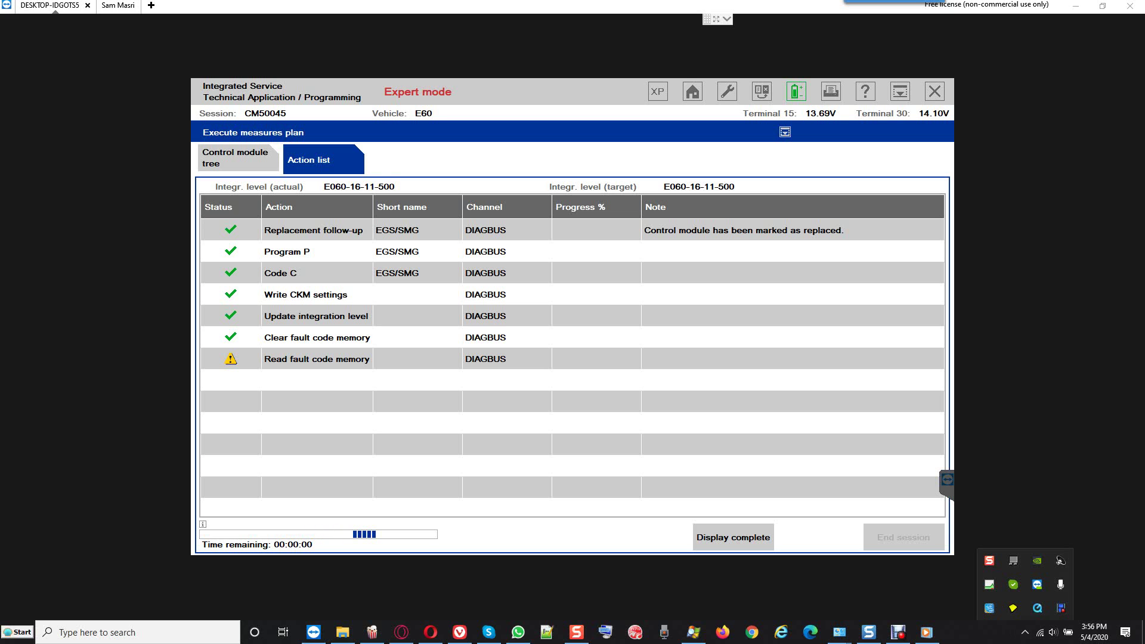
right_click(1061, 608)
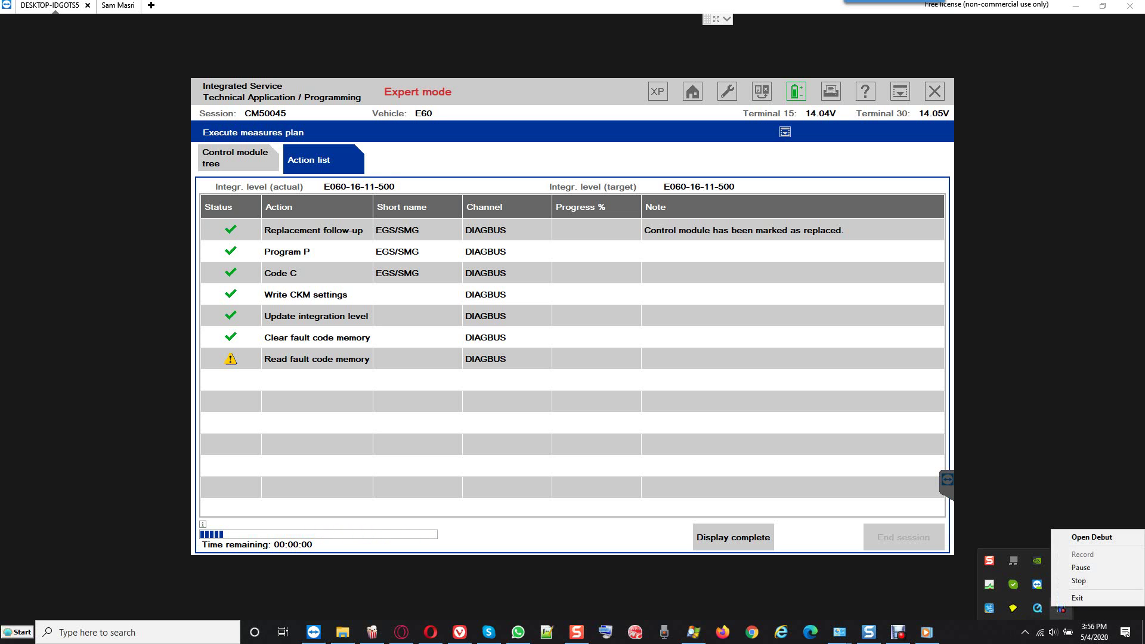
click(1080, 565)
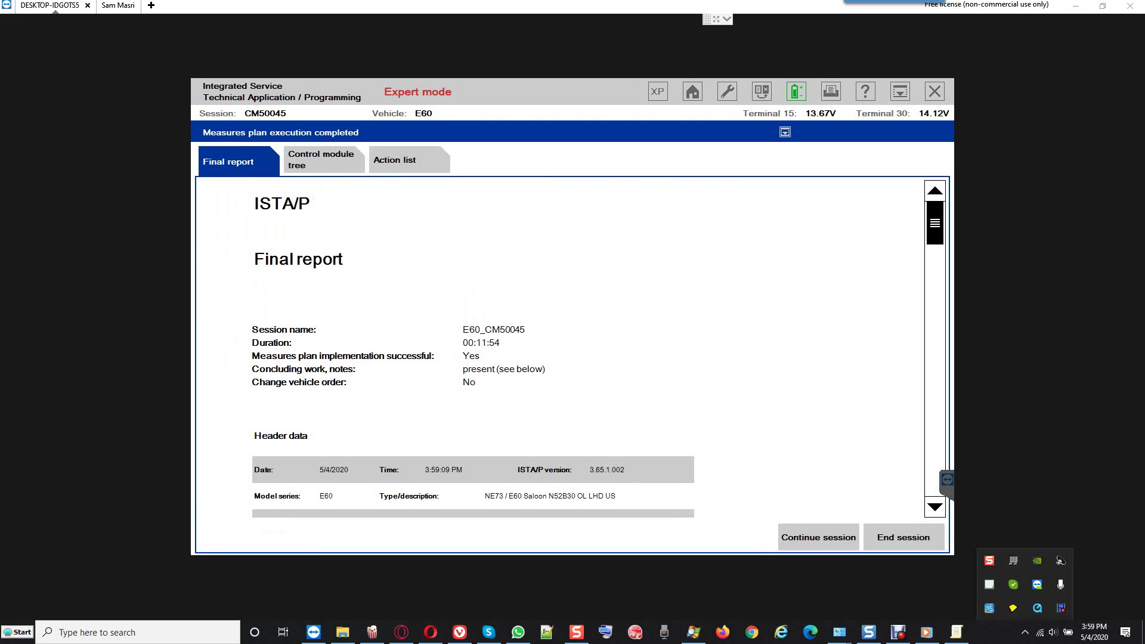
Print the final report to 'Used EGS Succesfully Programmed as replacement follow-up Vin Change', then continue the session.
scroll(596, 349, down, 3)
scroll(561, 349, down, 5)
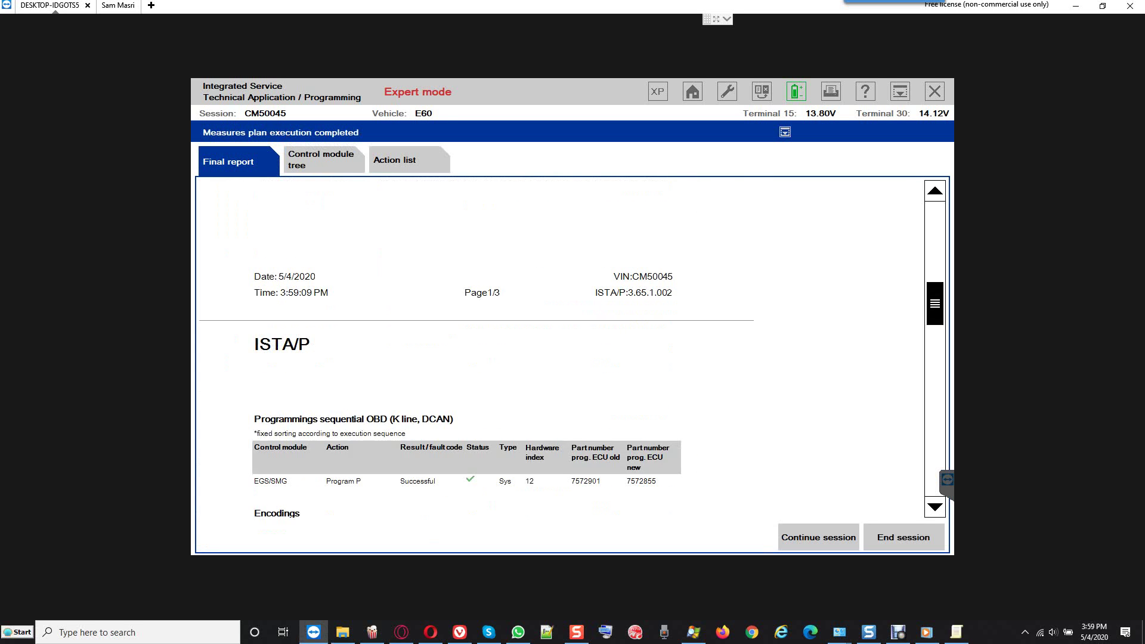
scroll(560, 349, down, 1)
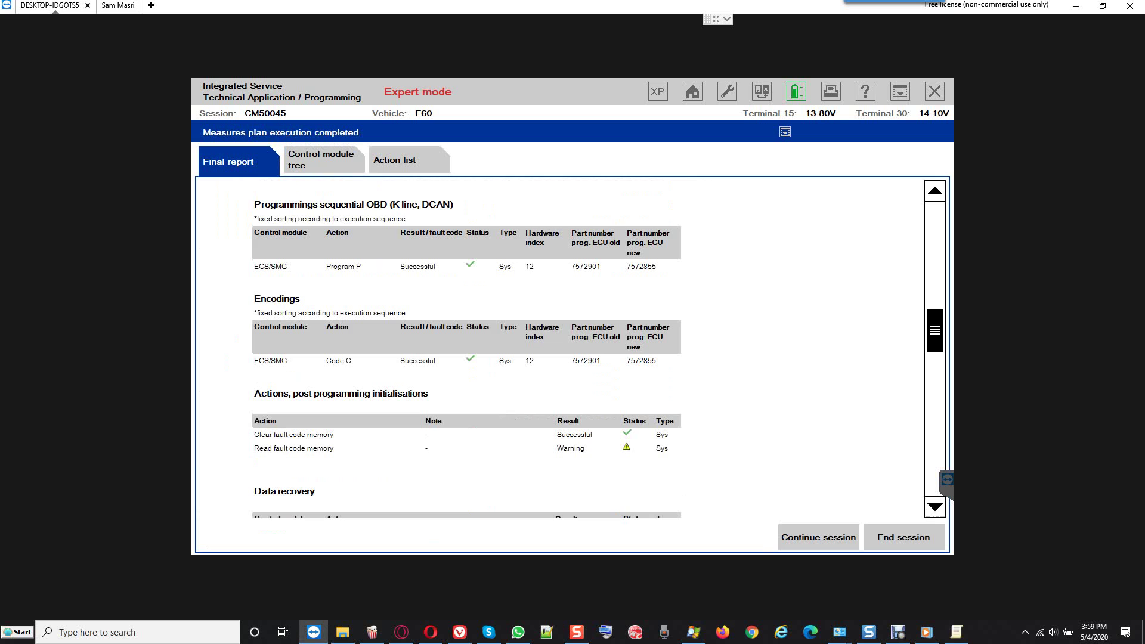
click(831, 91)
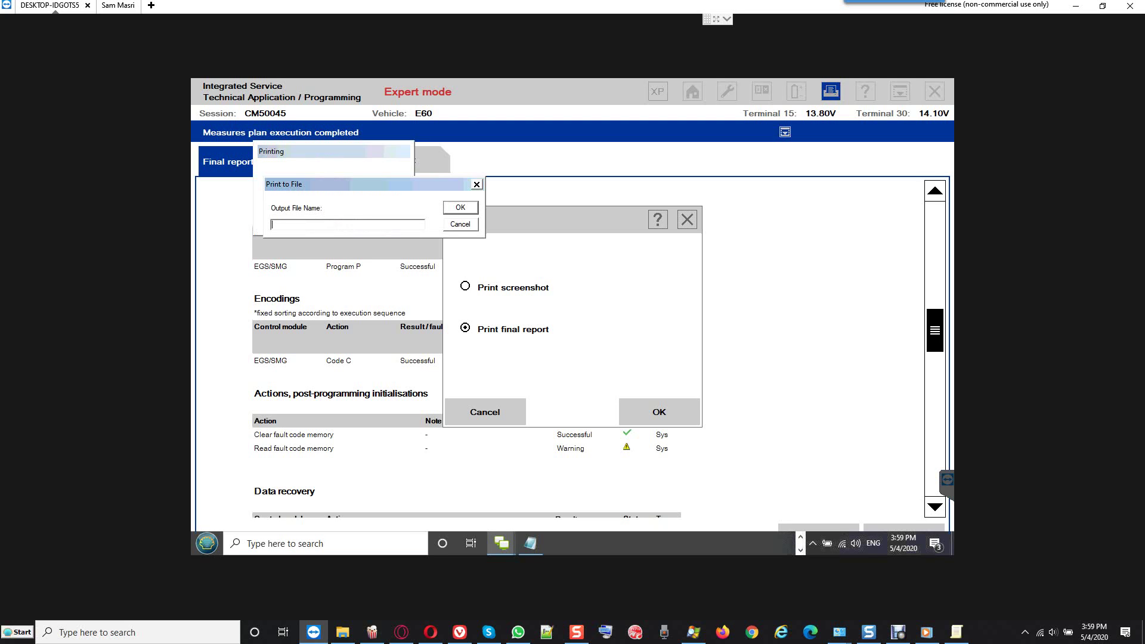
text(S)
key(BackSpace)
key(BackSpace)
text(Used EGS Succesfully Programmed as replacement follow-up Vin Change)
key(Return)
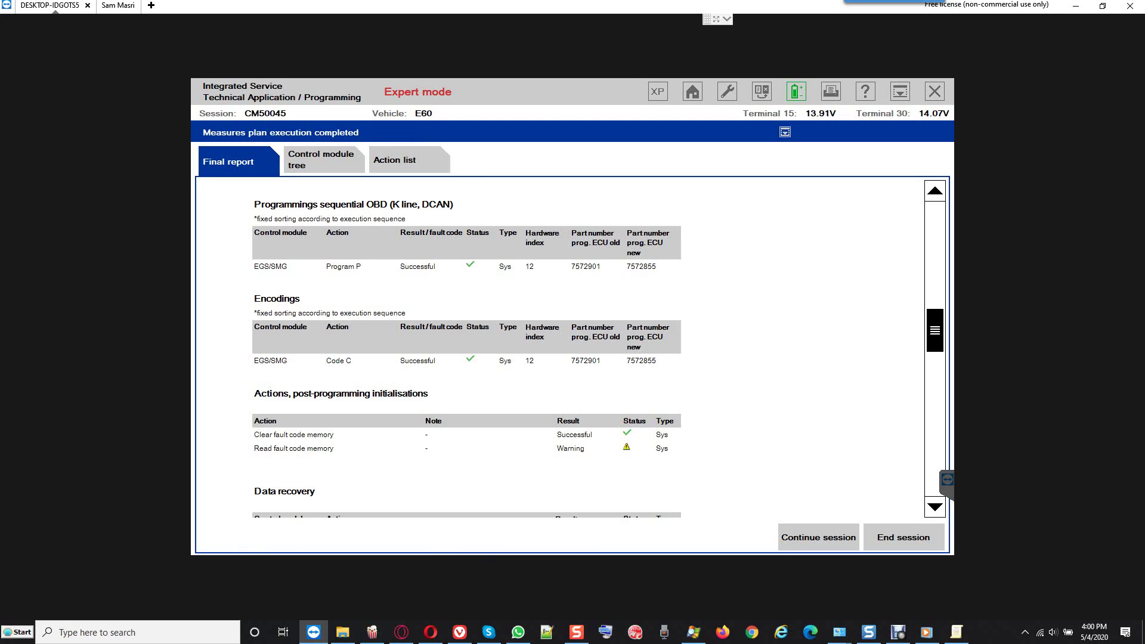
key(Return)
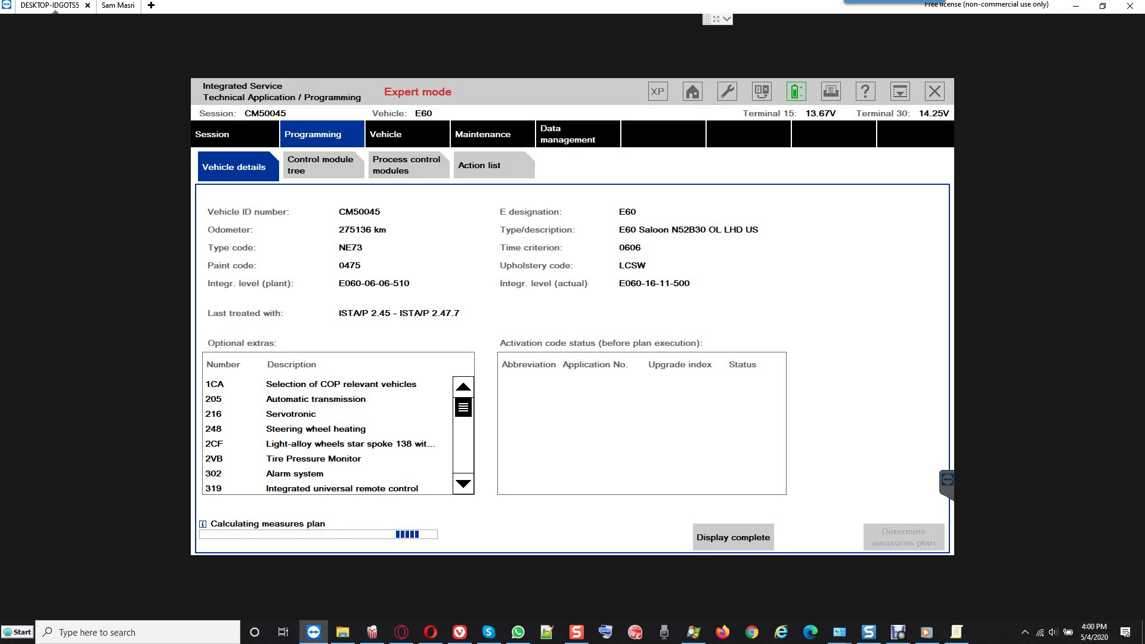
scroll(334, 436, down, 1)
scroll(334, 435, down, 1)
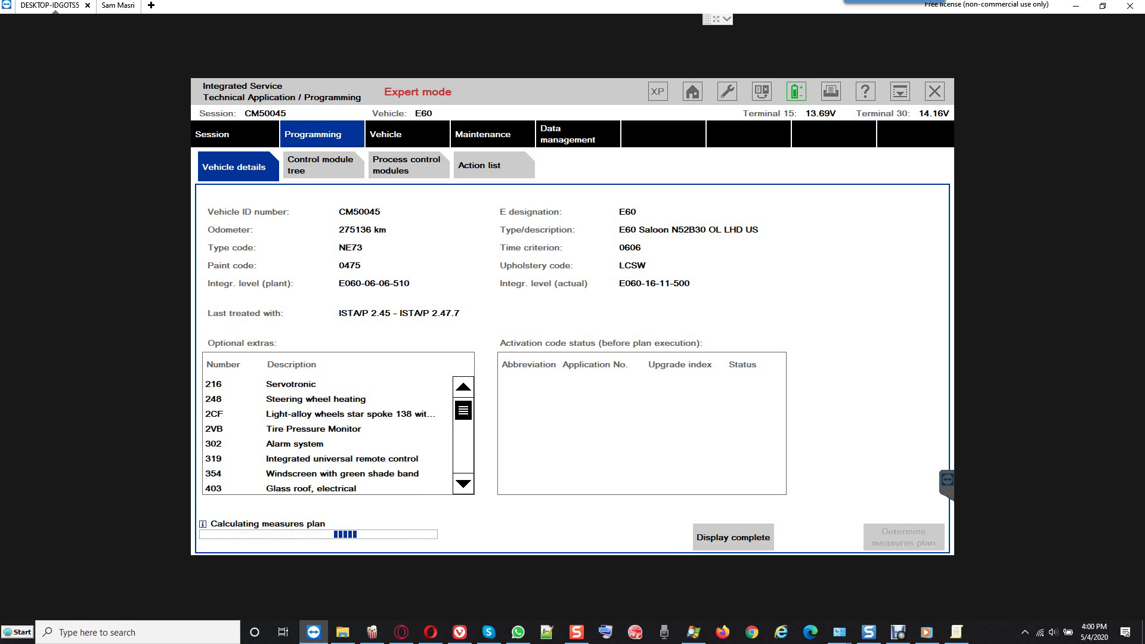
scroll(334, 436, down, 3)
scroll(418, 417, down, 3)
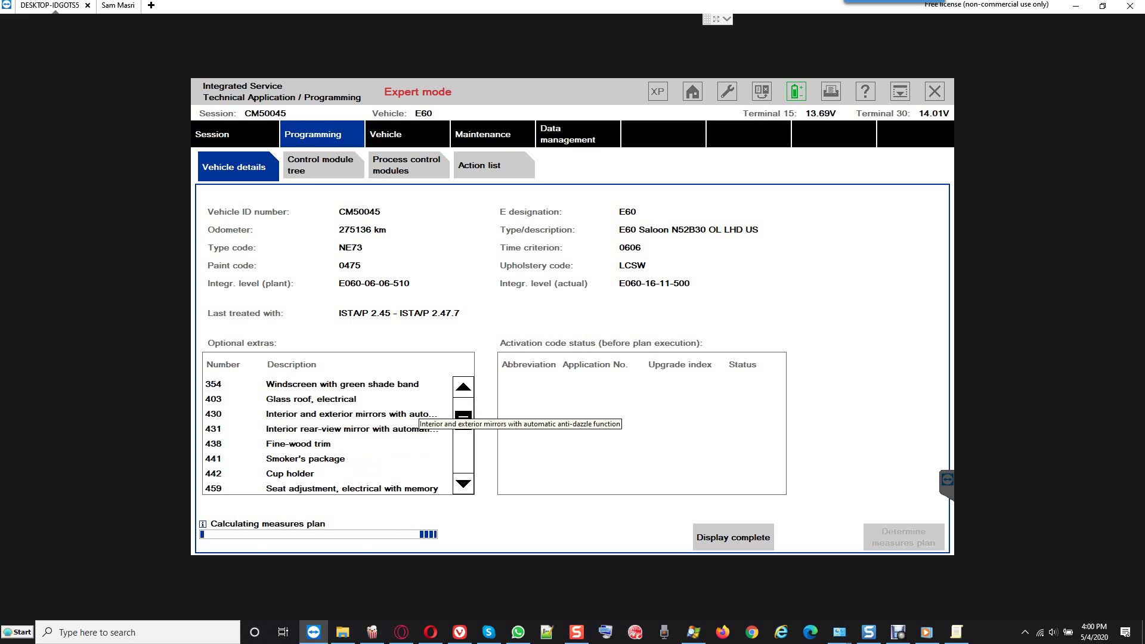
scroll(418, 418, down, 3)
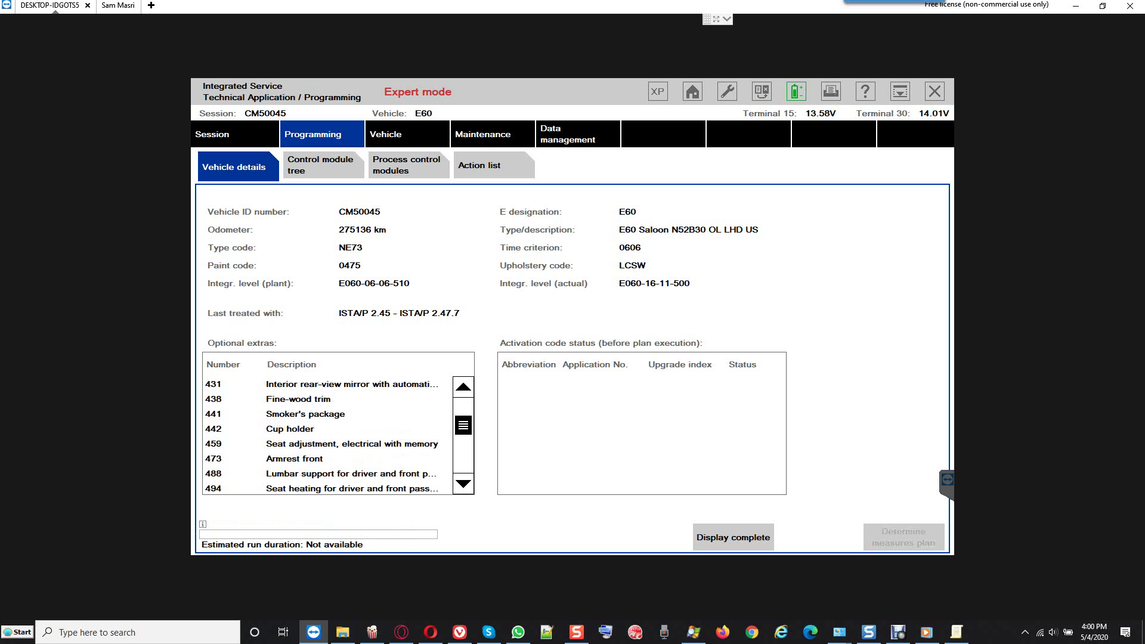
scroll(334, 436, down, 9)
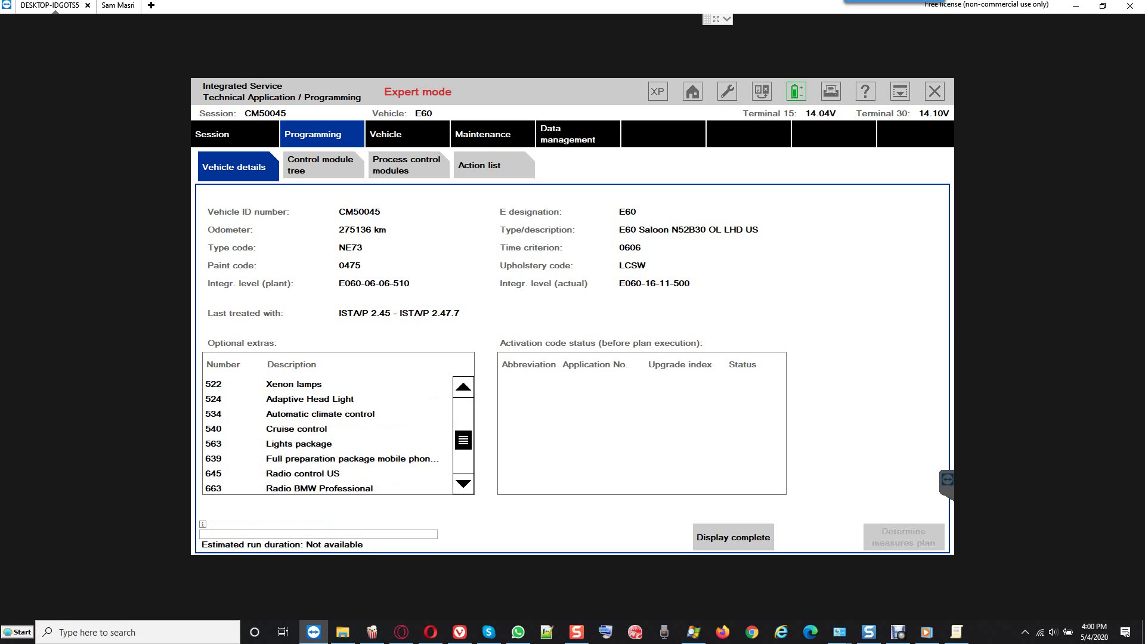
scroll(334, 435, up, 1)
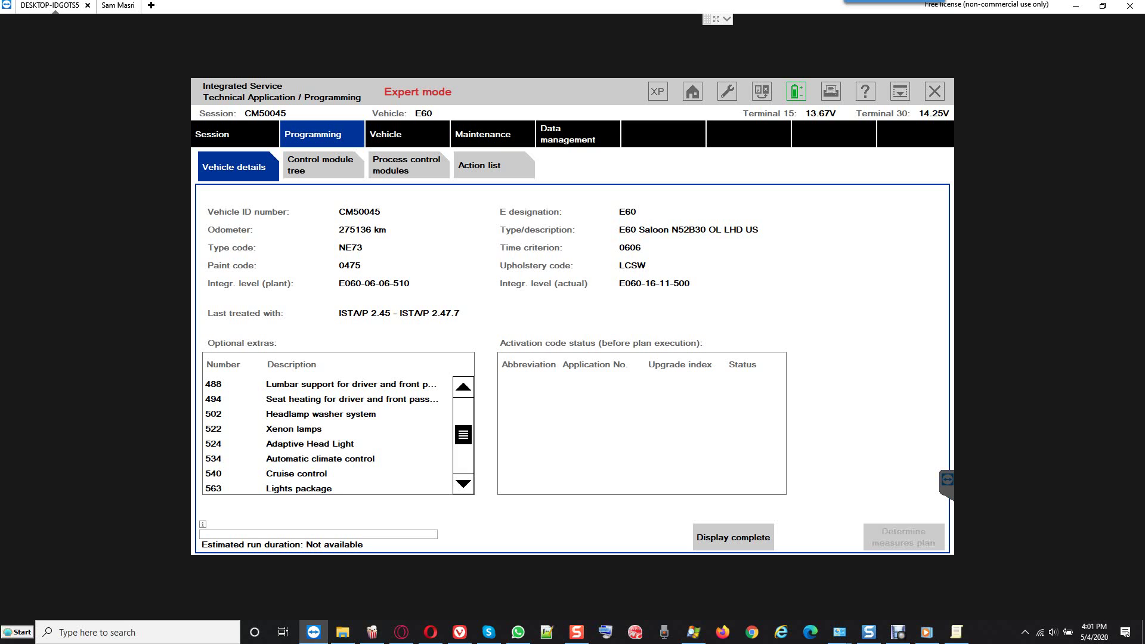
Print the vehicle information to a file named 'BMW E60 Vehicle details Adaptiveheadlight S524A code'.
click(831, 91)
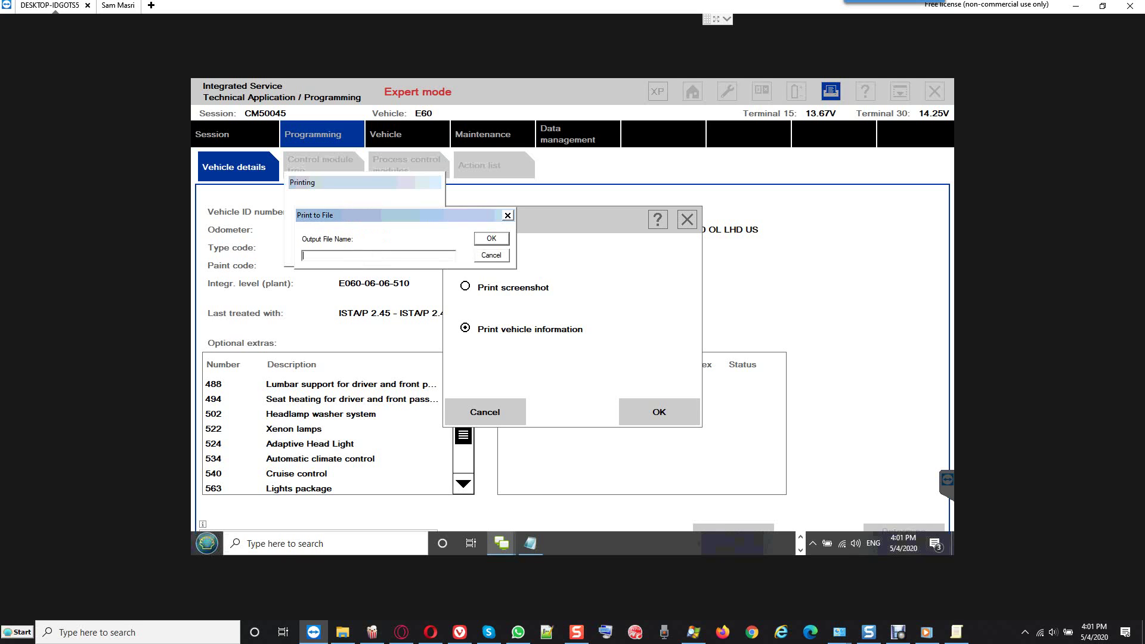
text(BMW E60 Vehicle details)
text(Adaptive headlight S524)
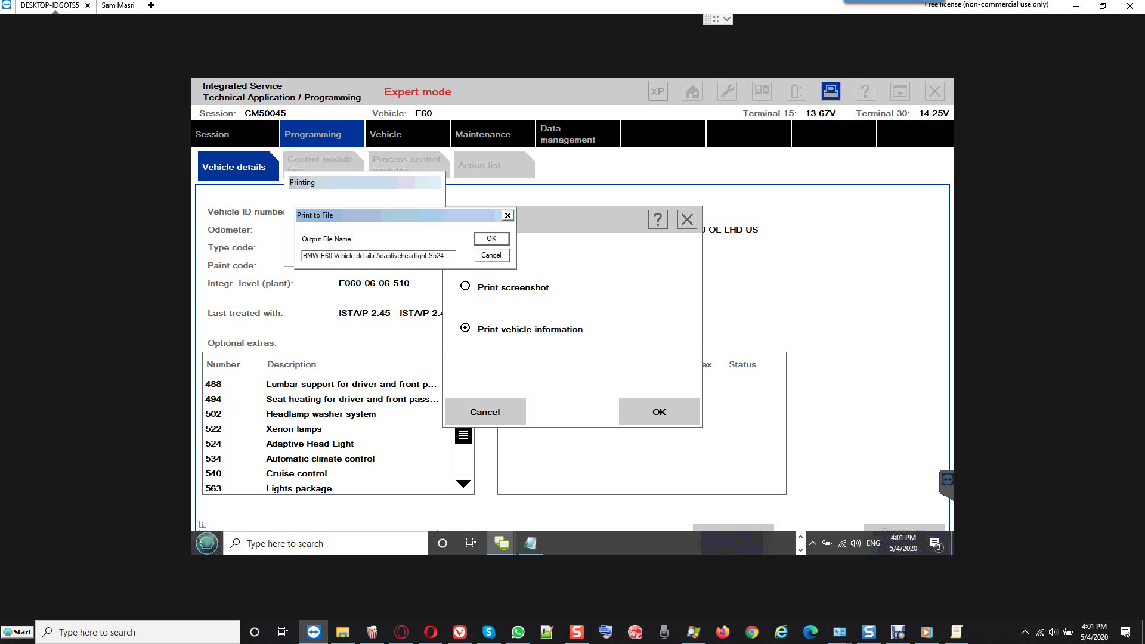
text(A code)
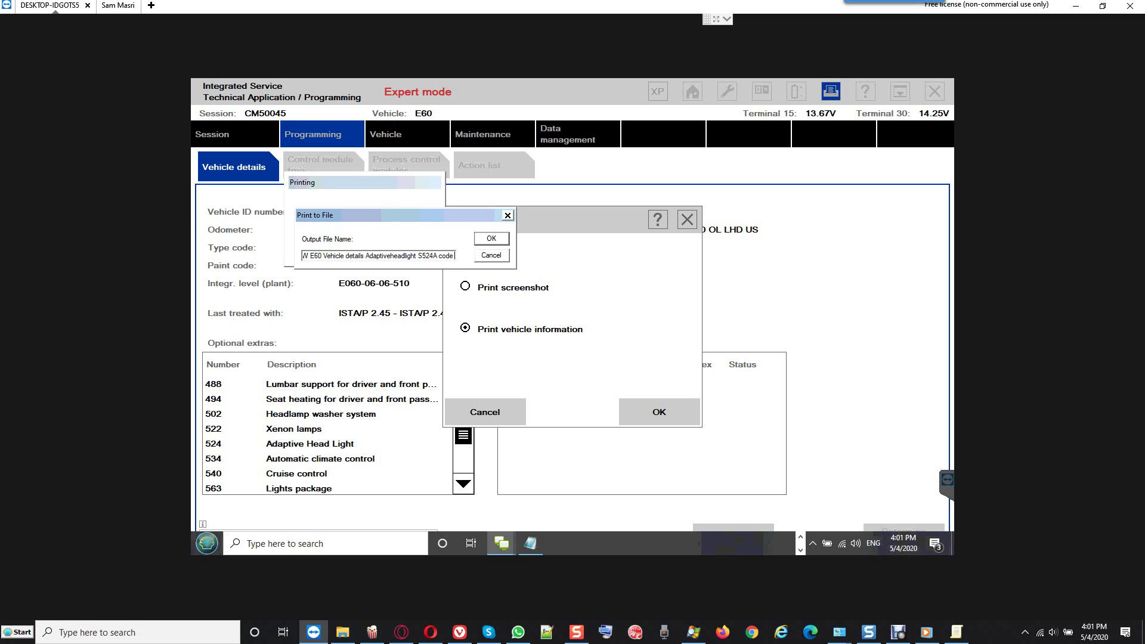
key(Return)
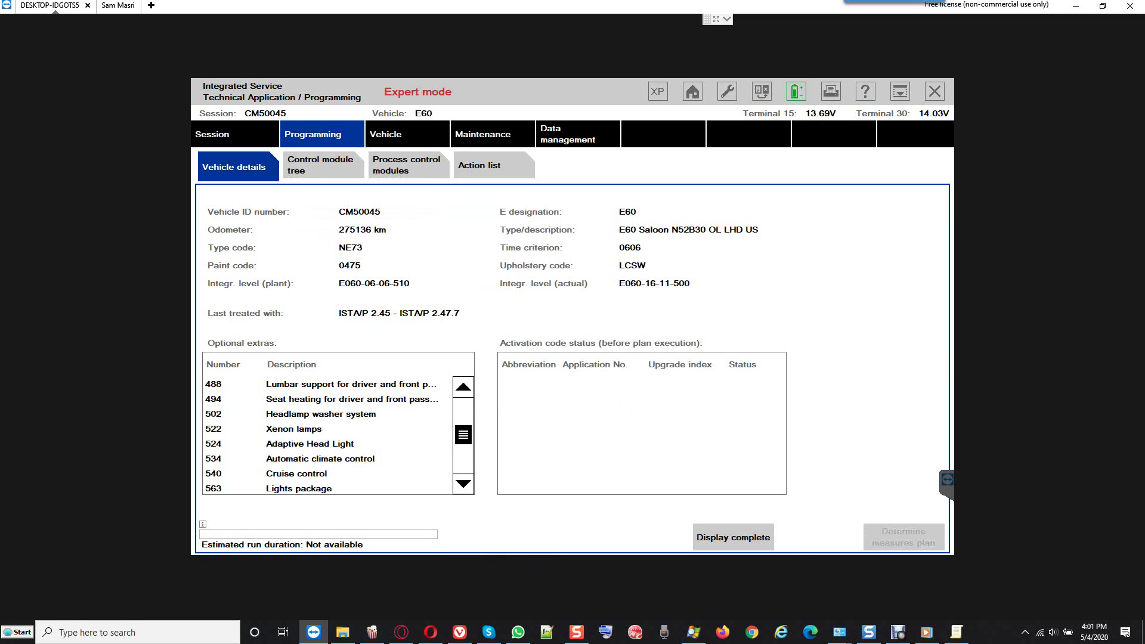
Check the EGS/SMG module's part number 7572855 in the control module tree, then start closing the session.
click(321, 166)
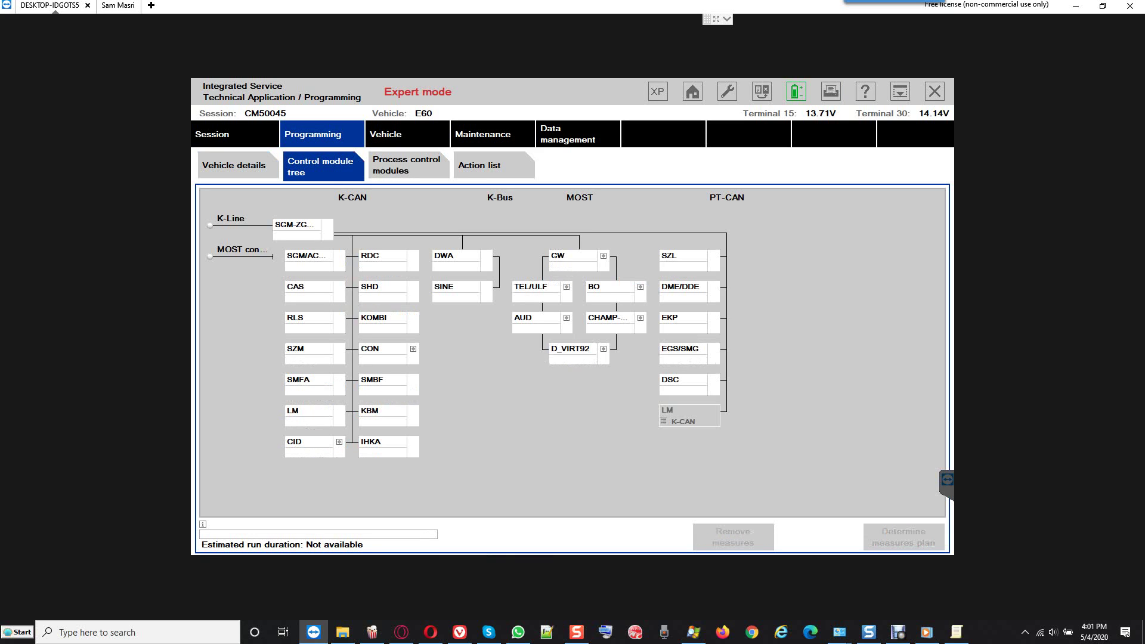
click(680, 352)
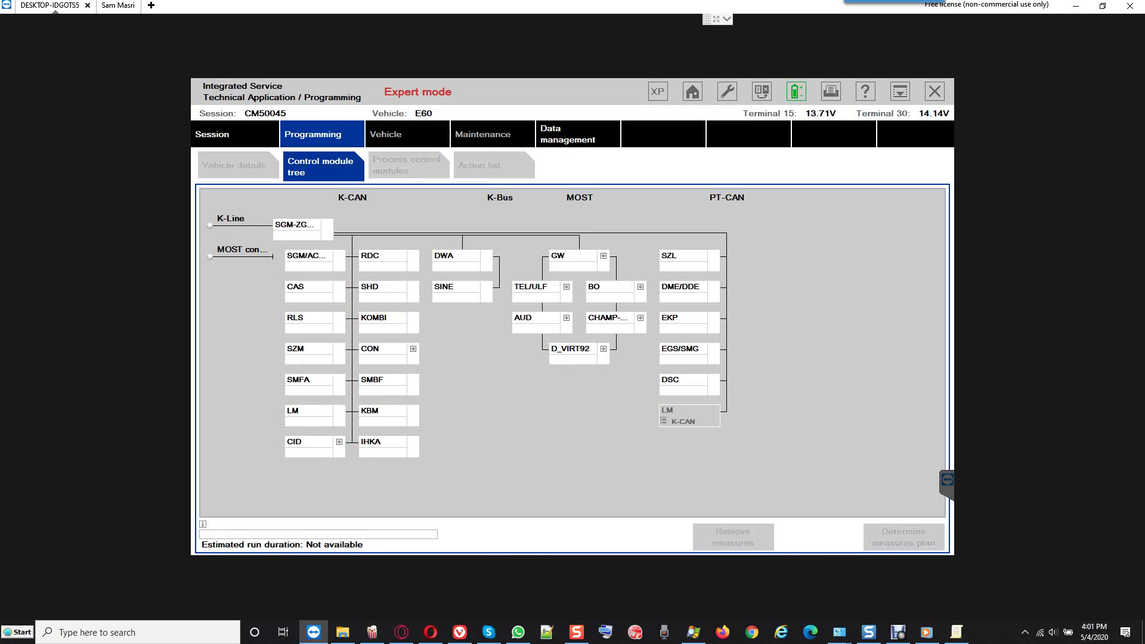
click(484, 213)
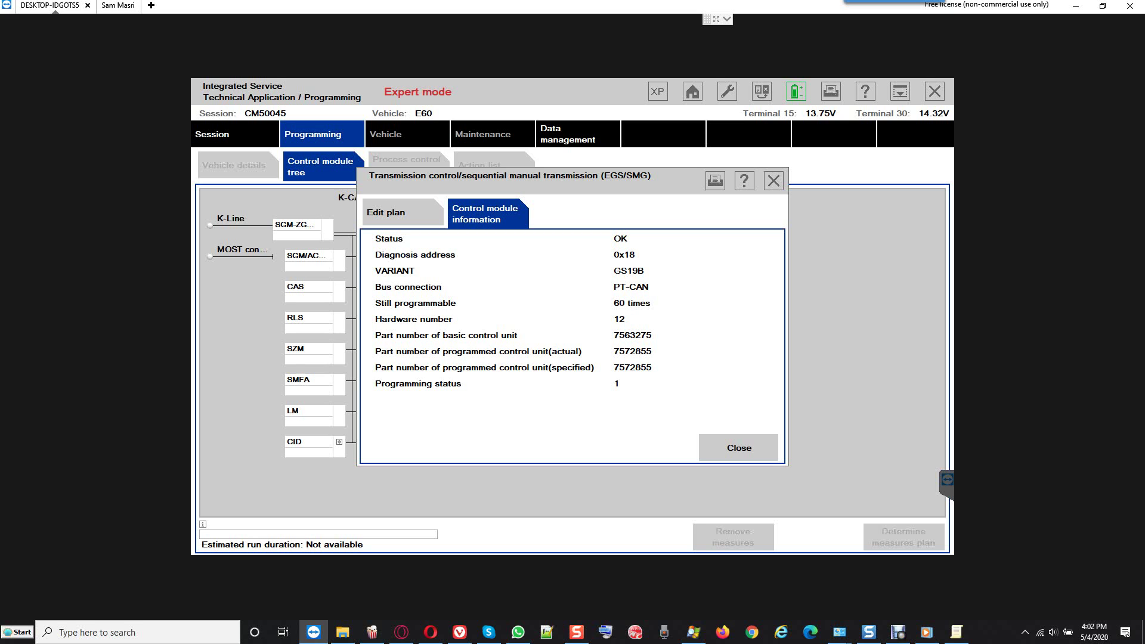
key(Escape)
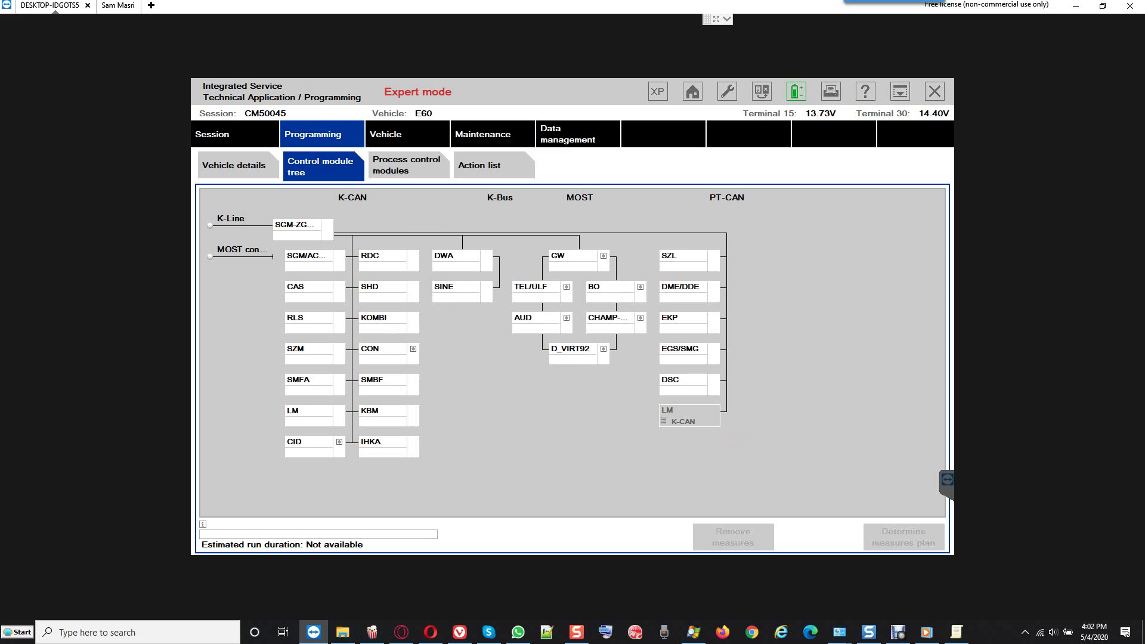
key(alt+F4)
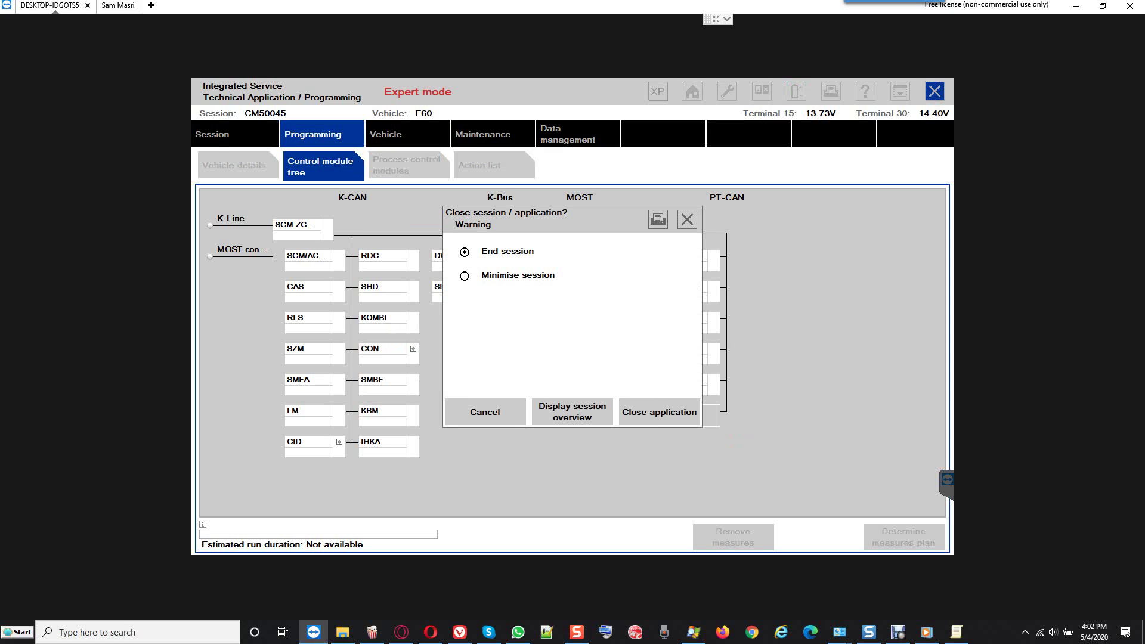
Confirm ending the ISTA/P session and bring up the remote computer's Start menu.
key(Return)
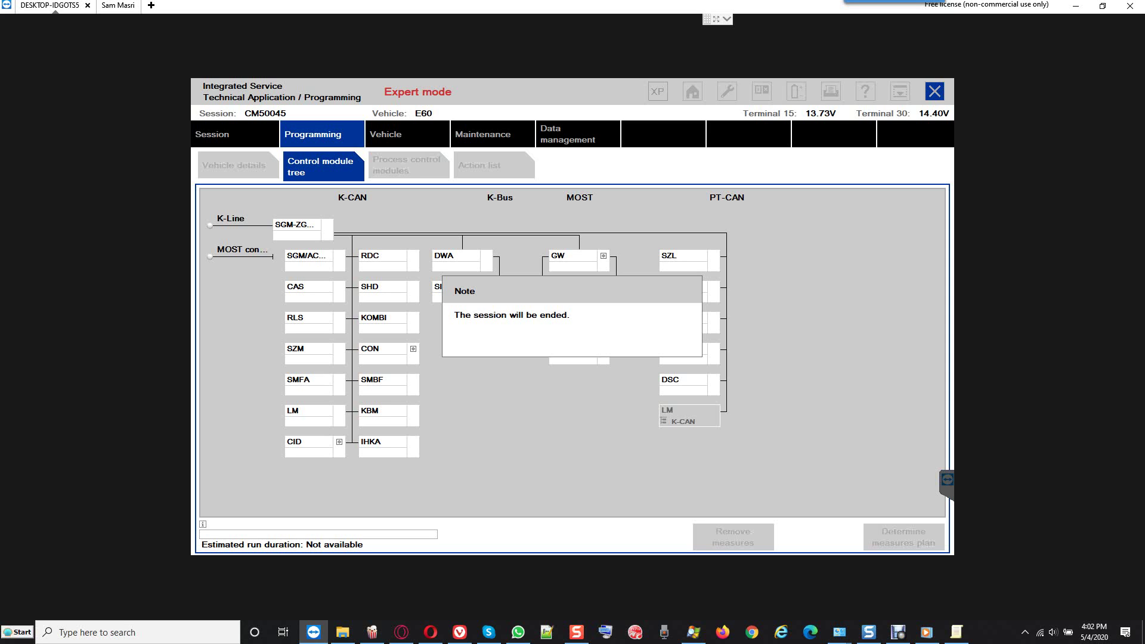
key(super)
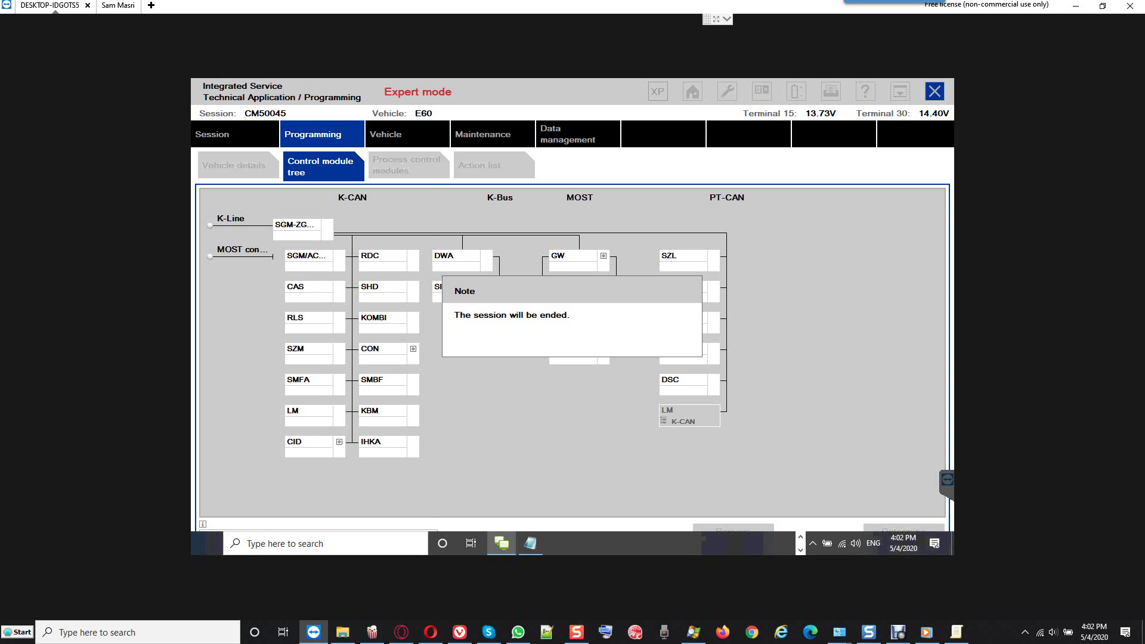
key(Escape)
key(super)
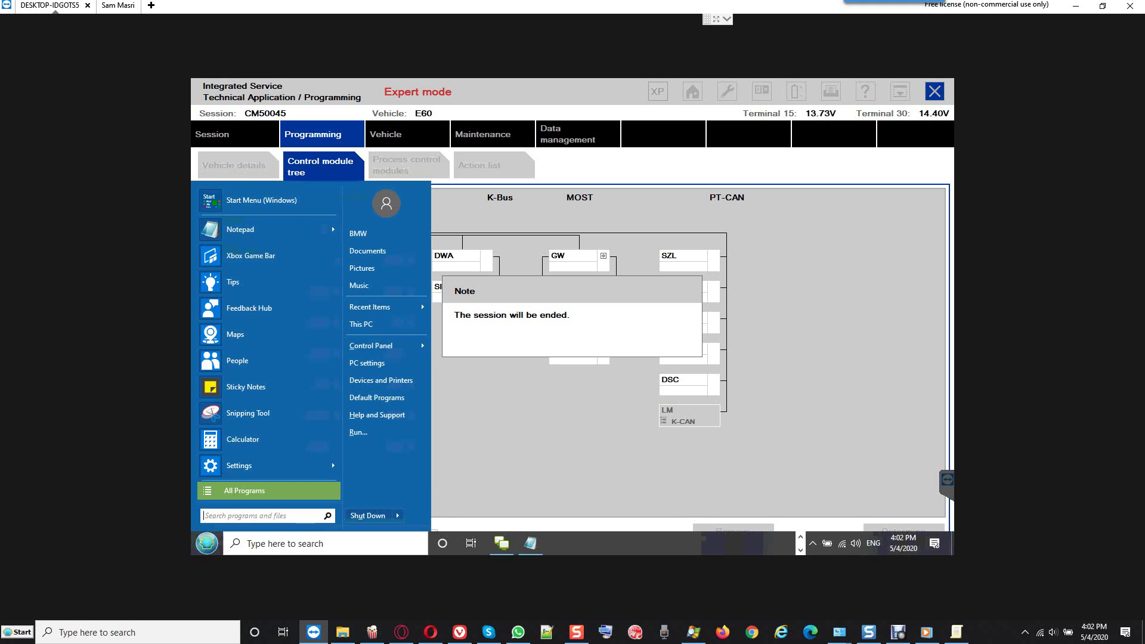
Launch ITool Radar, reserve the bmw-vci@ICOM interface, and minimise the window.
text(itool)
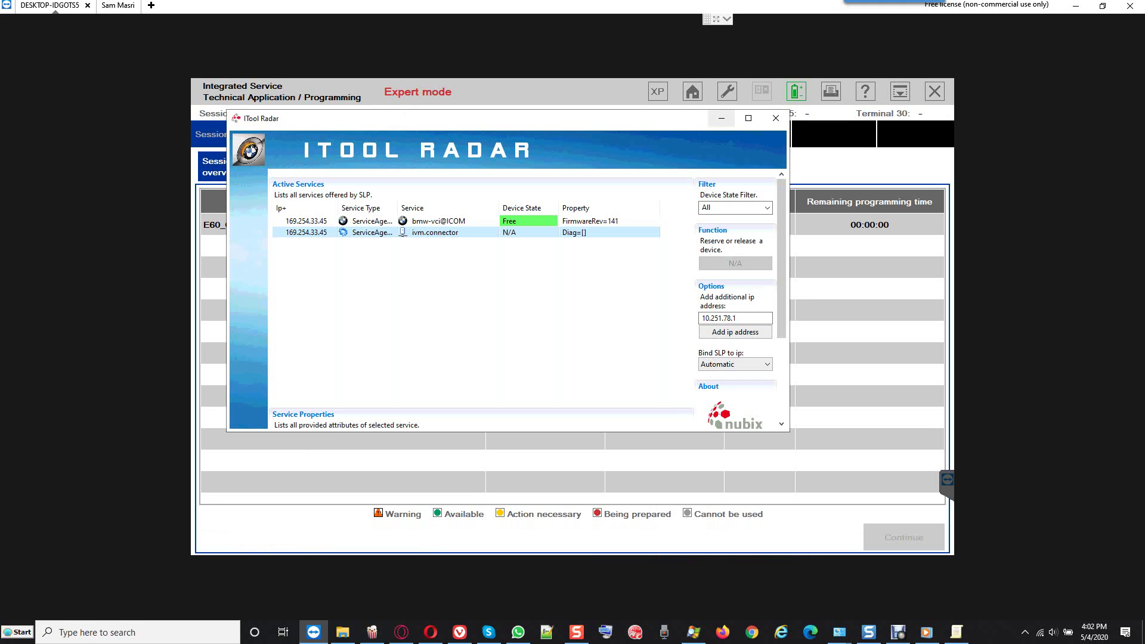
click(438, 221)
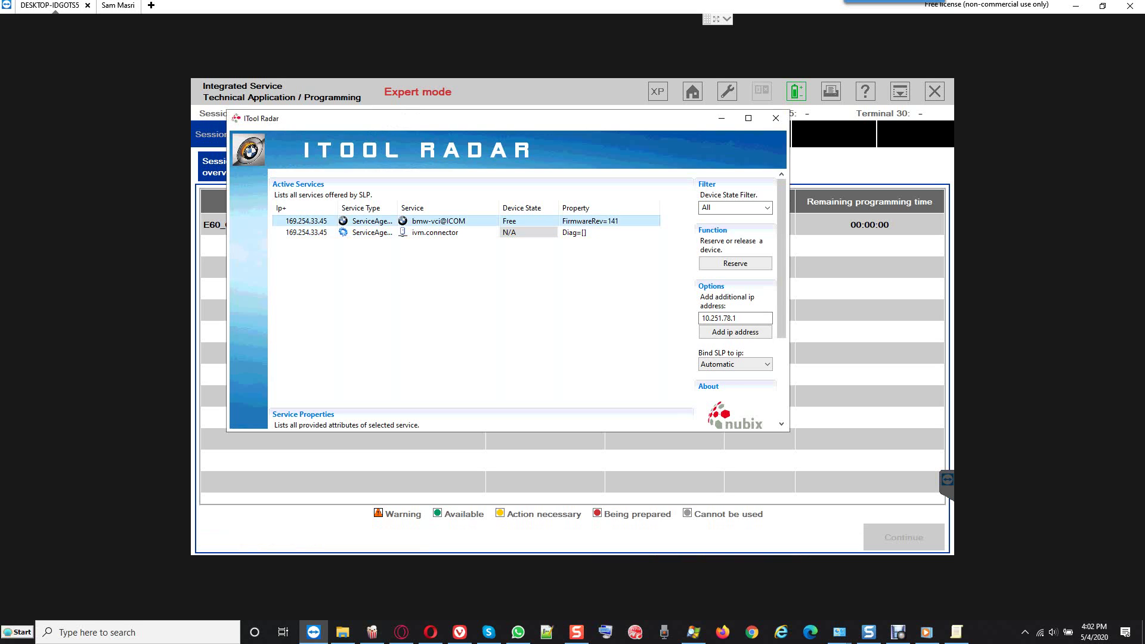
click(735, 263)
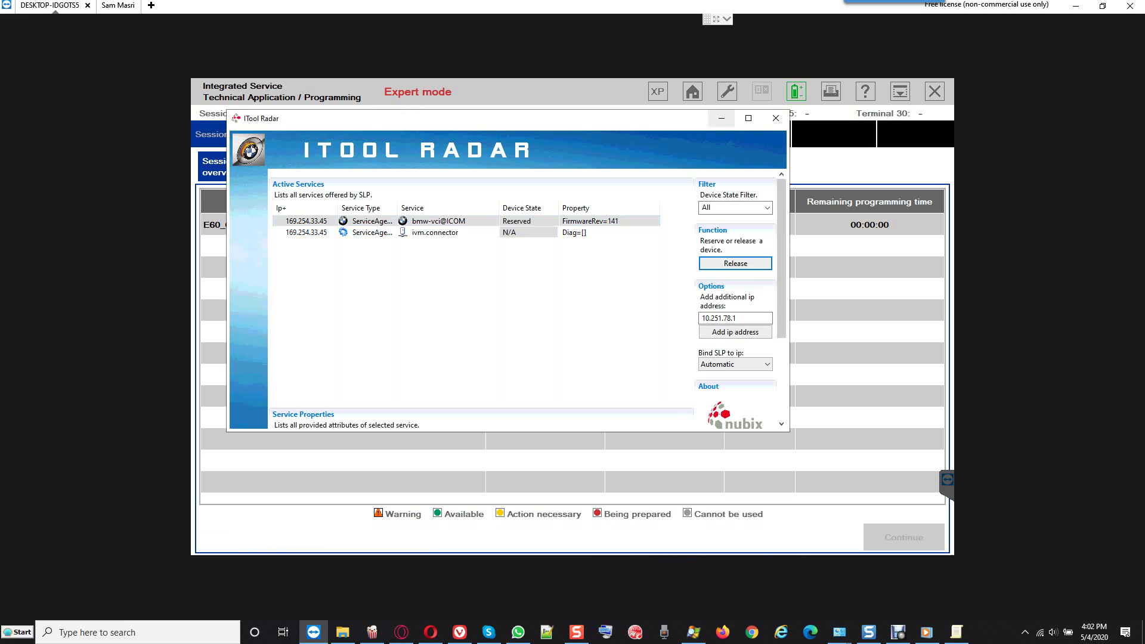
click(721, 118)
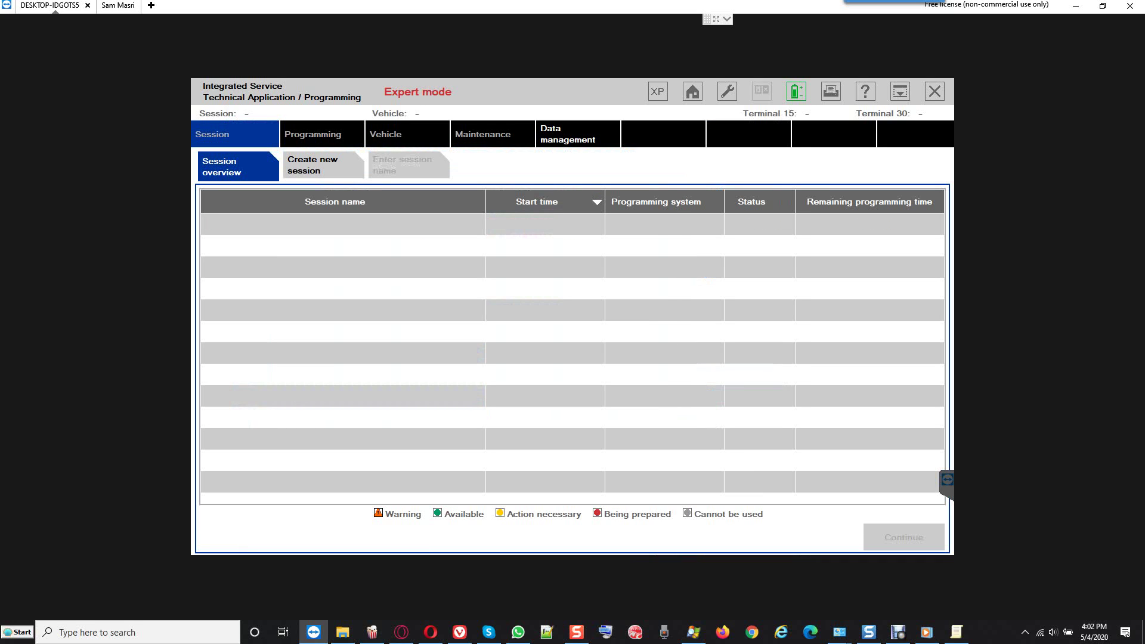
Close ISTA/P and unpin the Microsoft Store and Mail shortcuts from the remote taskbar.
click(934, 91)
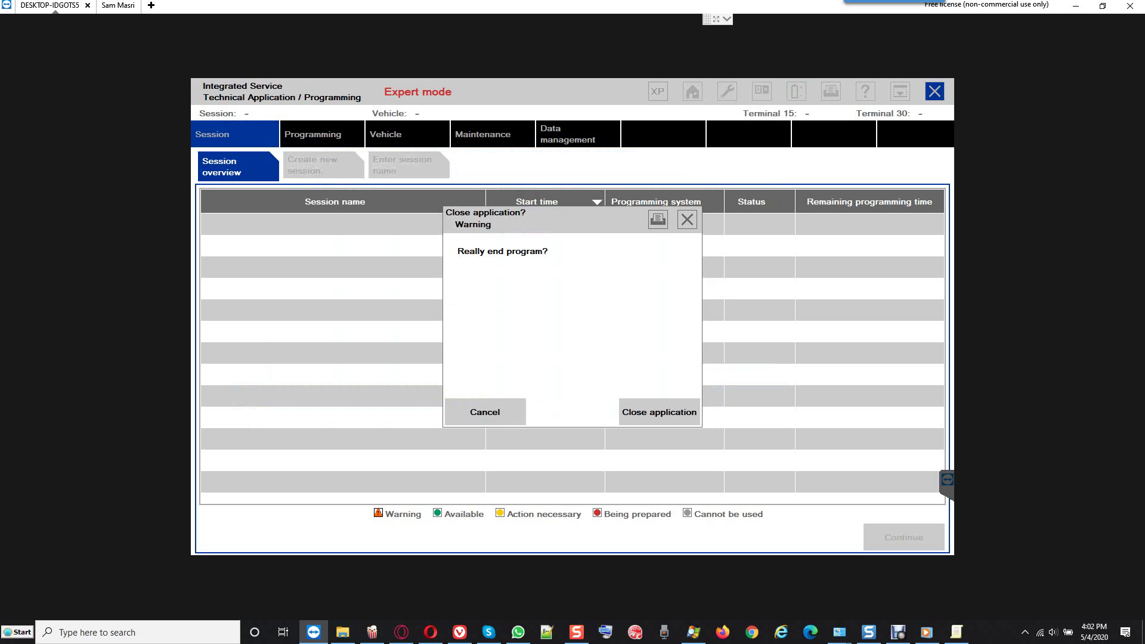
key(Escape)
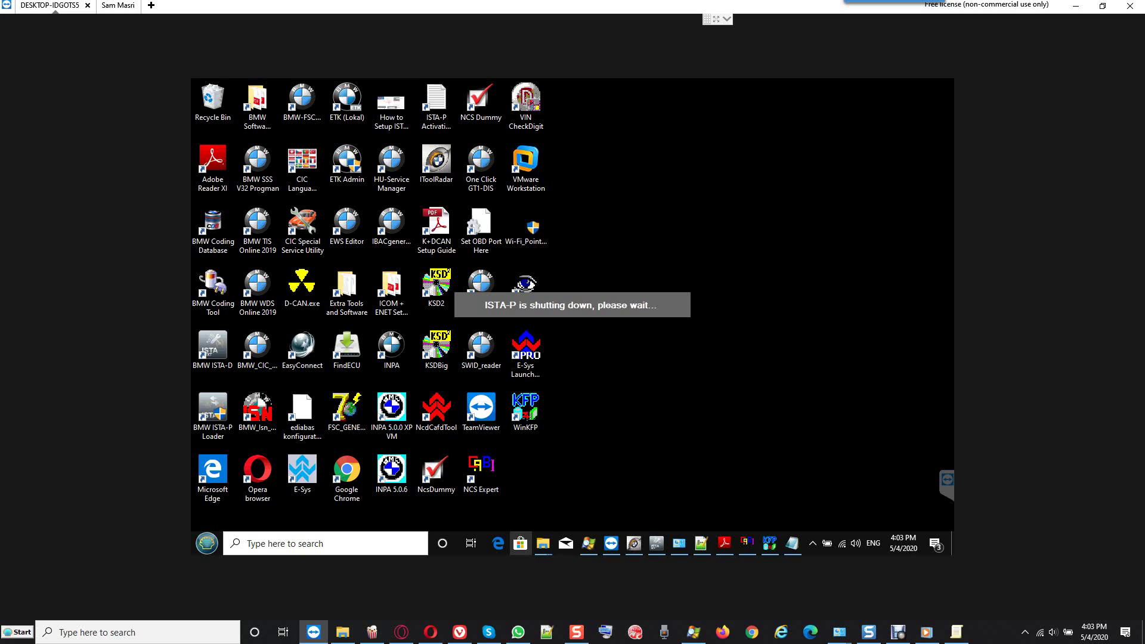
right_click(520, 544)
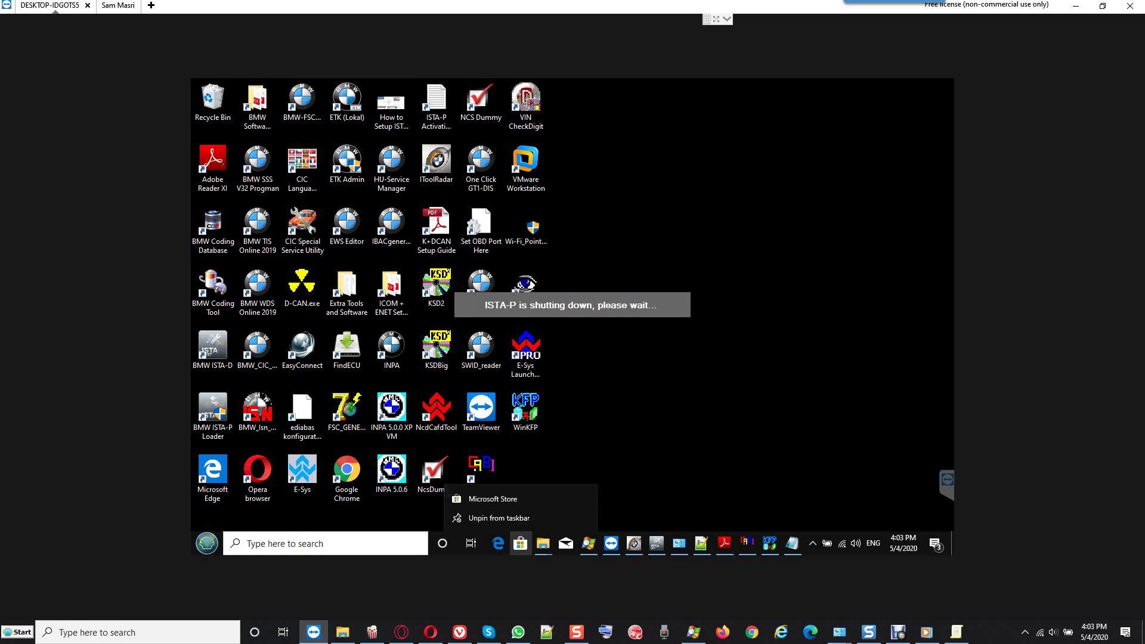
click(499, 518)
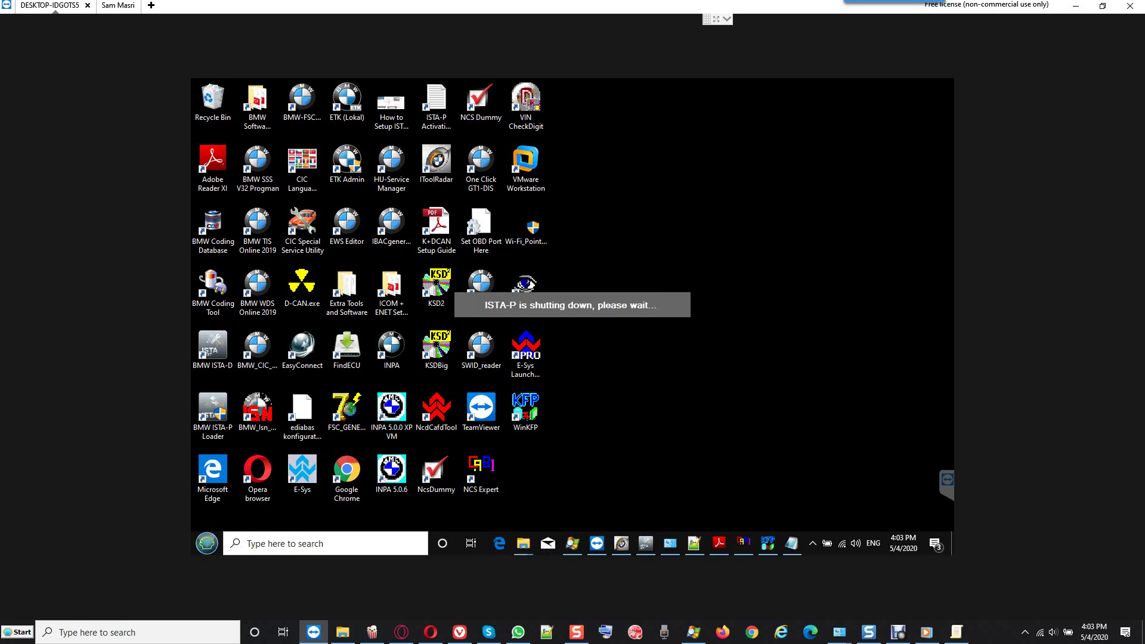
right_click(548, 543)
click(525, 516)
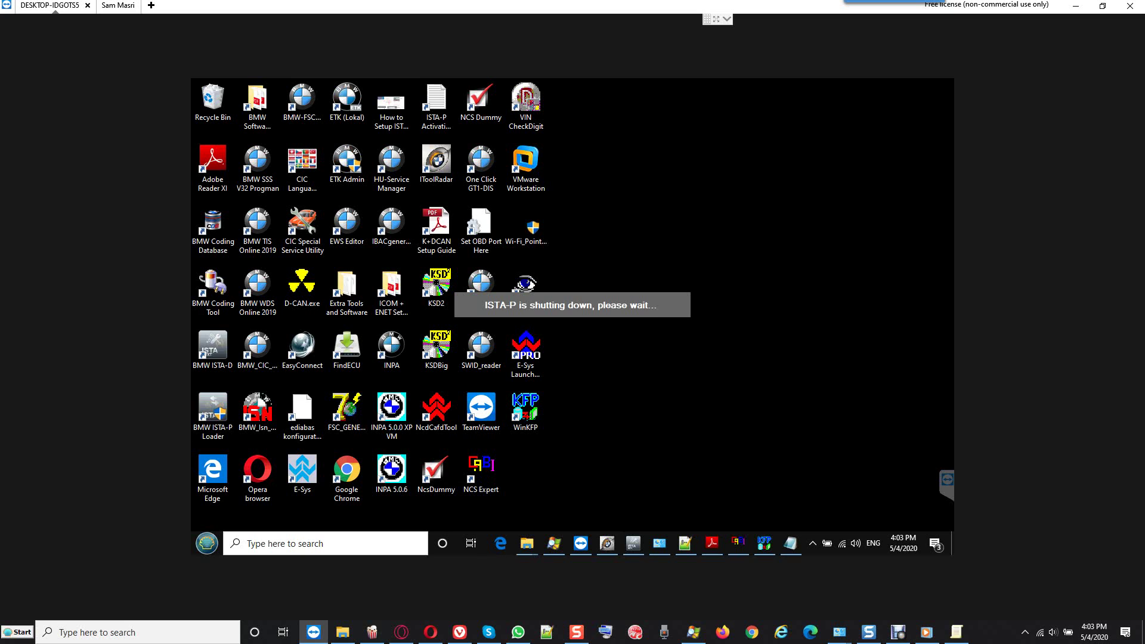
Launch INPA and load the E60 script, dismissing the language variants warning.
double_click(391, 346)
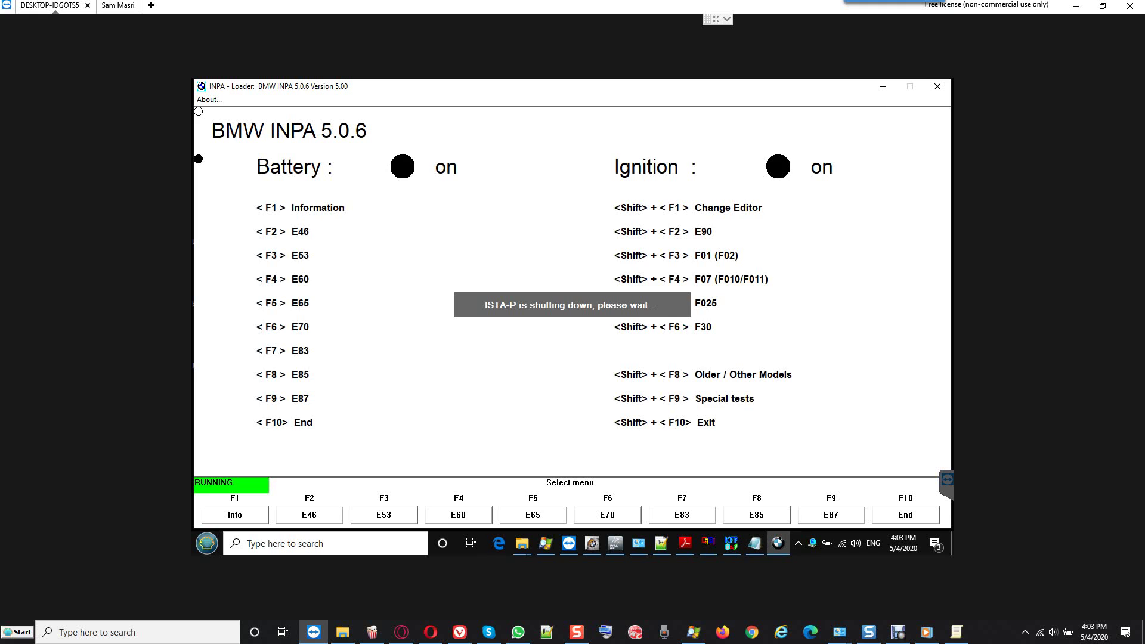
key(F4)
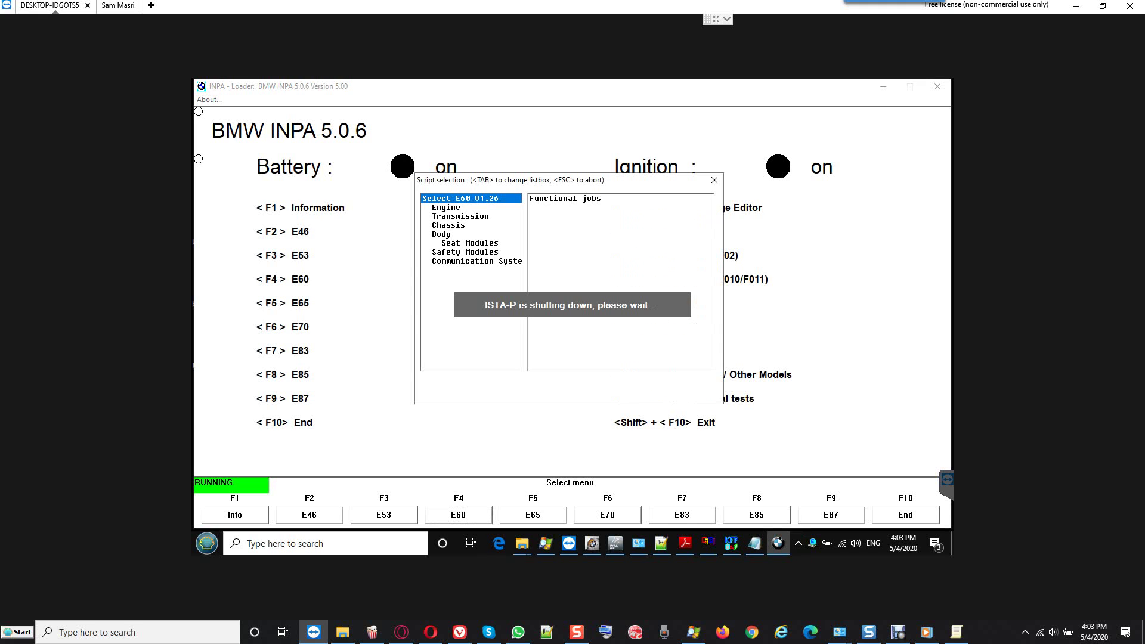
key(Tab)
key(Return)
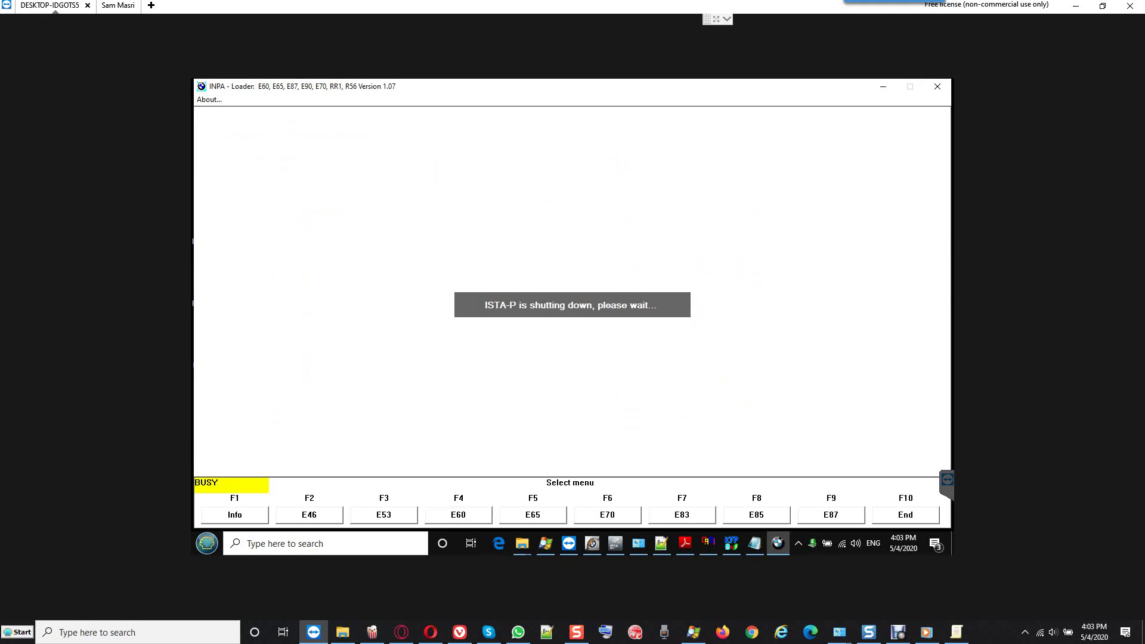
key(Return)
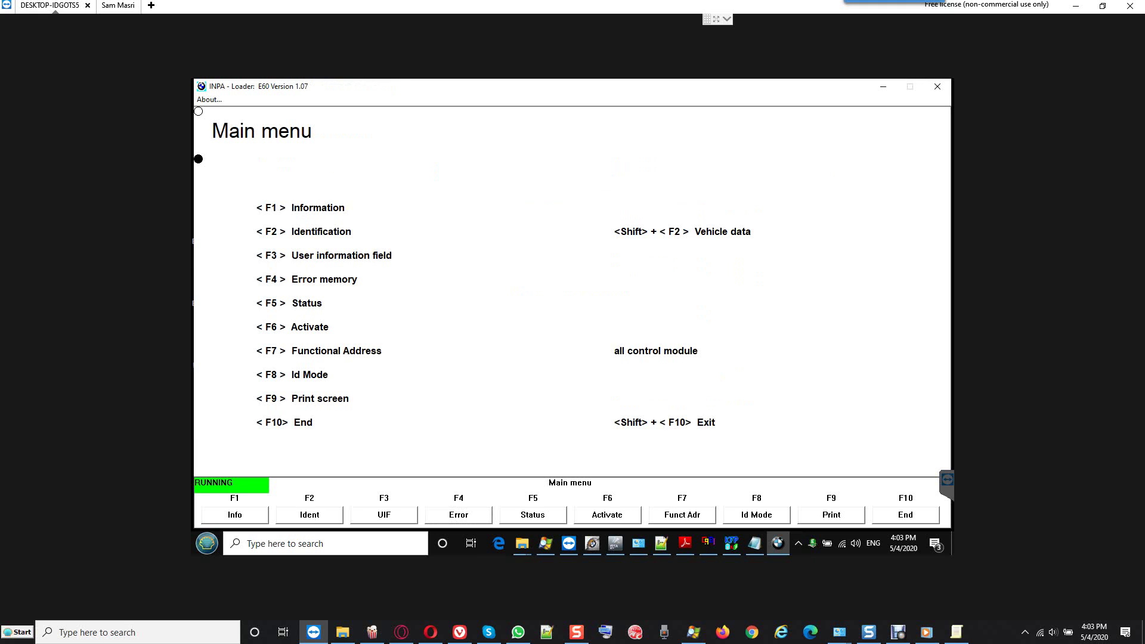
key(F4)
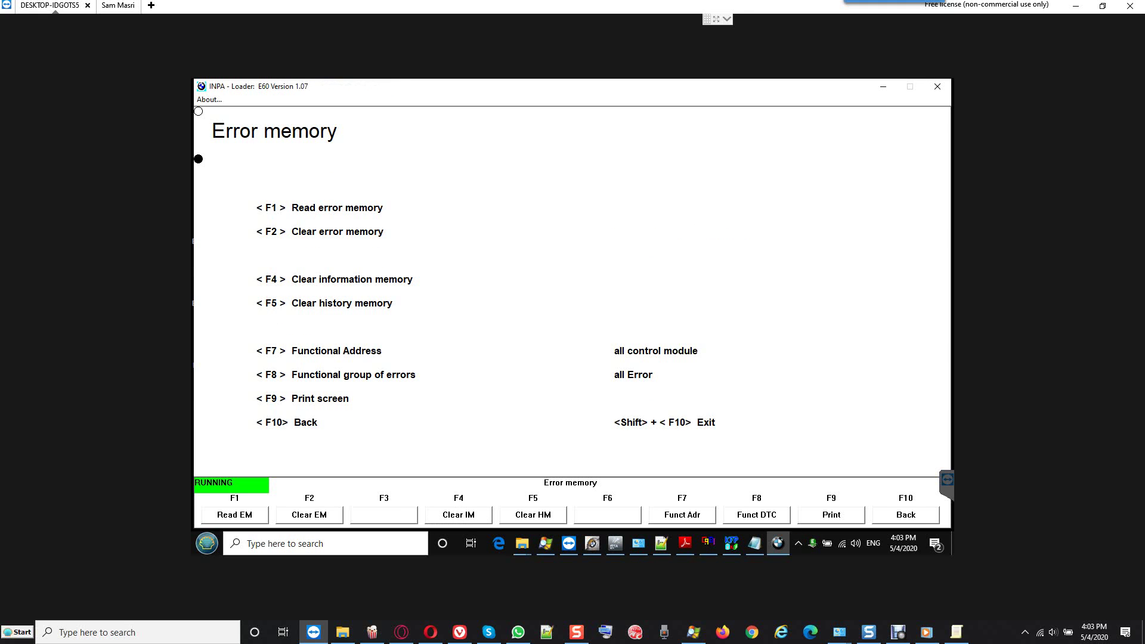
Read all modules' error memory and review the faults: LM 9CBC, 9CBD and CID A46D.
key(F1)
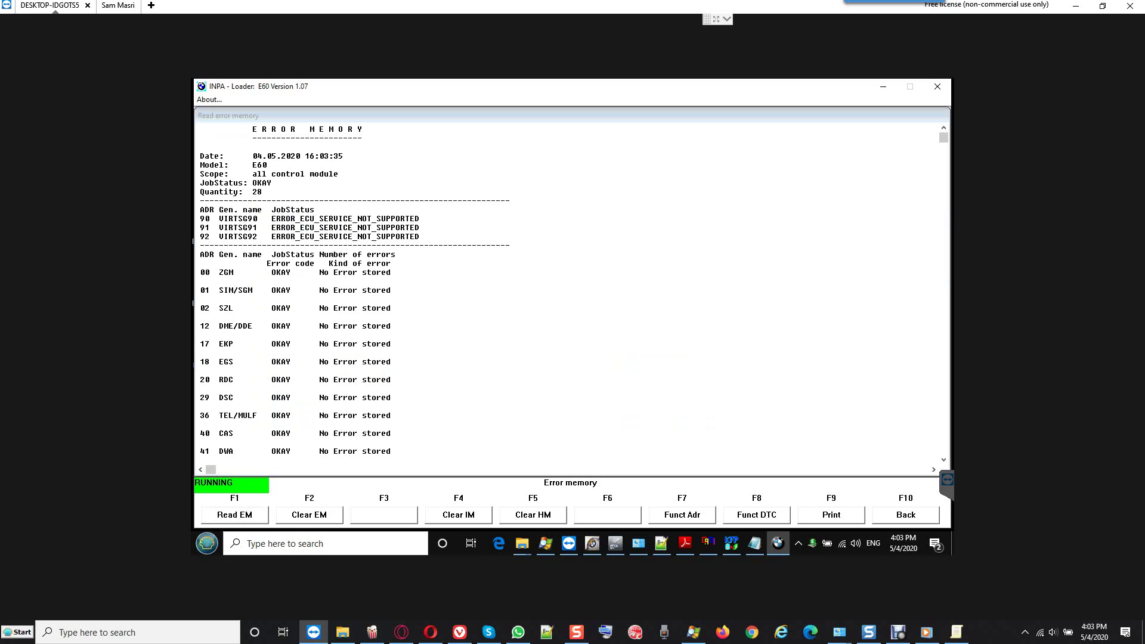
scroll(572, 295, down, 2)
scroll(573, 296, down, 3)
scroll(572, 296, down, 5)
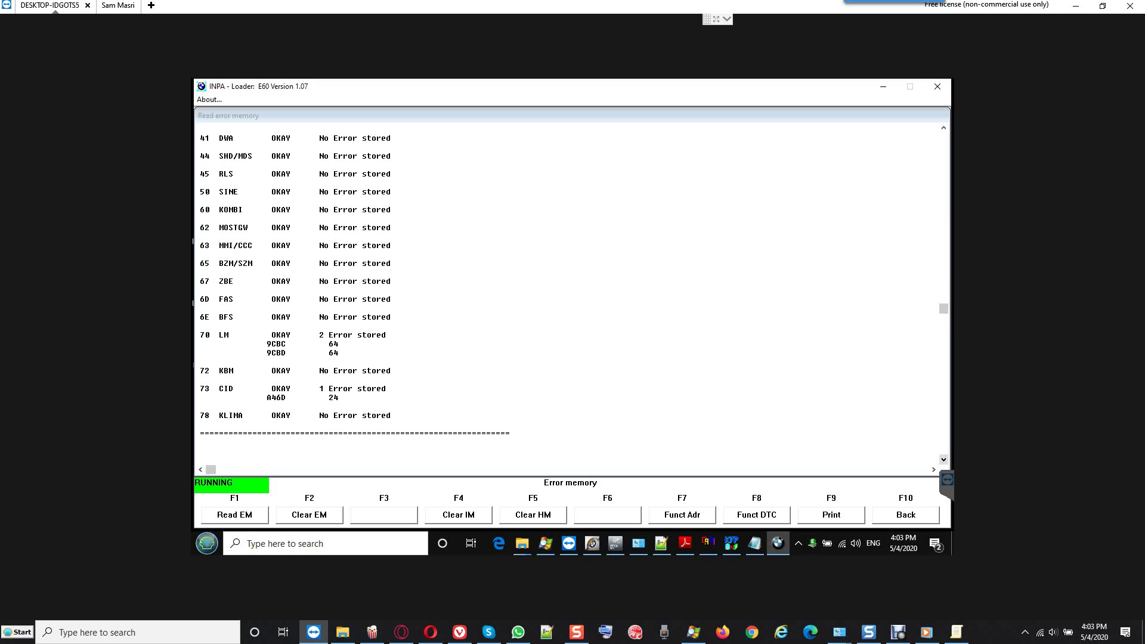
Read the user information field for all 28 E60 modules and print the listing to PDF.
key(F10)
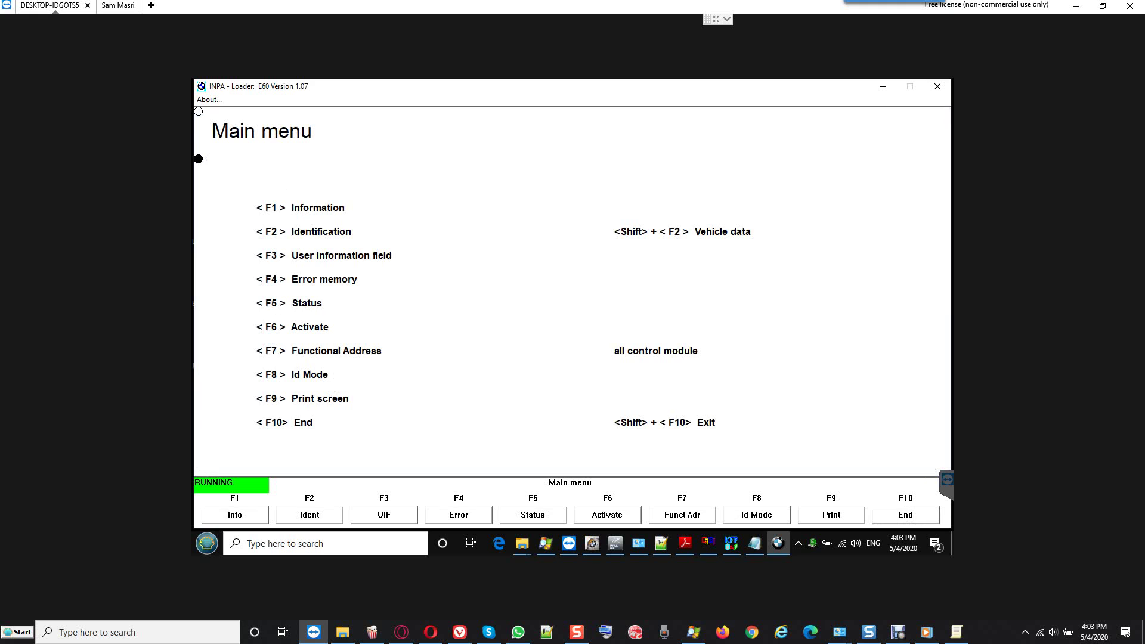
key(F3)
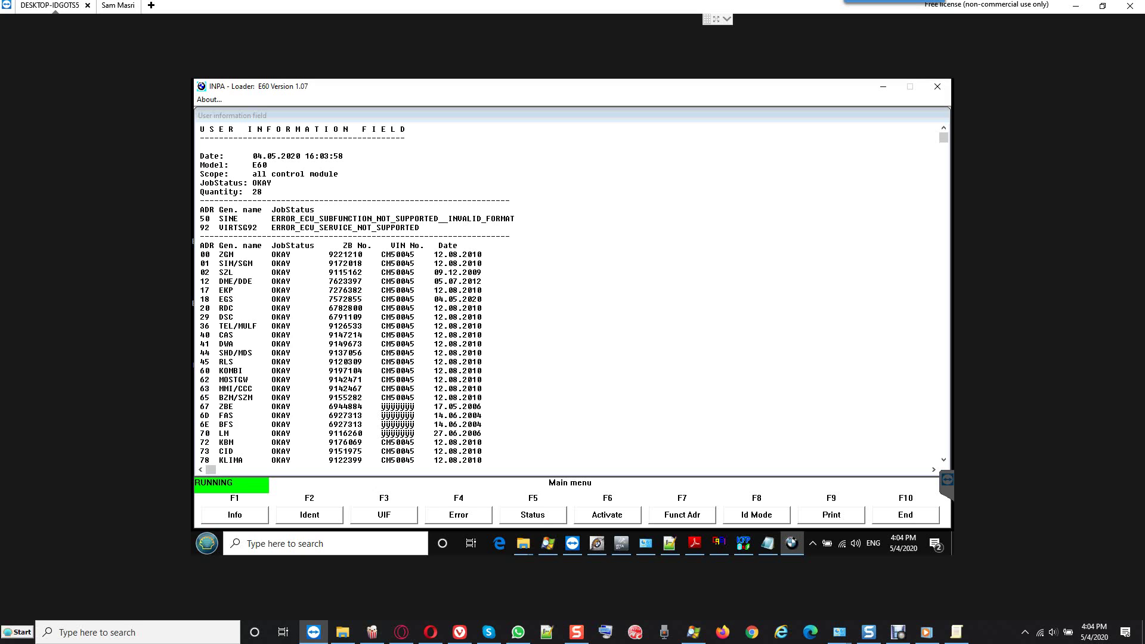
key(F9)
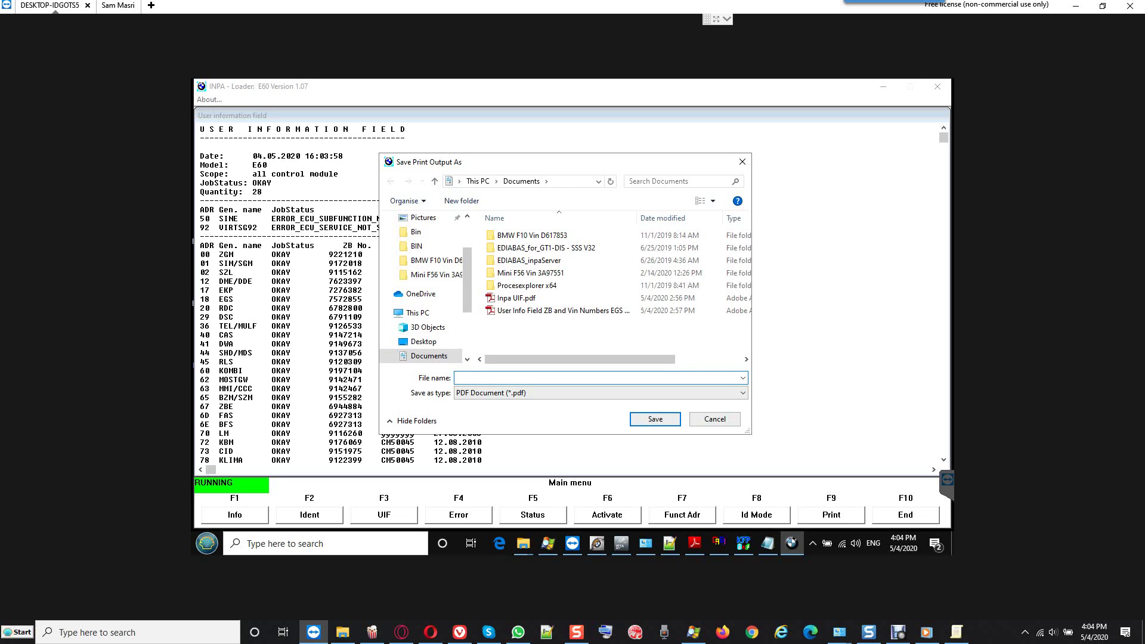
Save the INPA printout as the PDF 'Inpa User Info Field with EGS shows Vin Change and upated ZB number'.
text(Inpa )
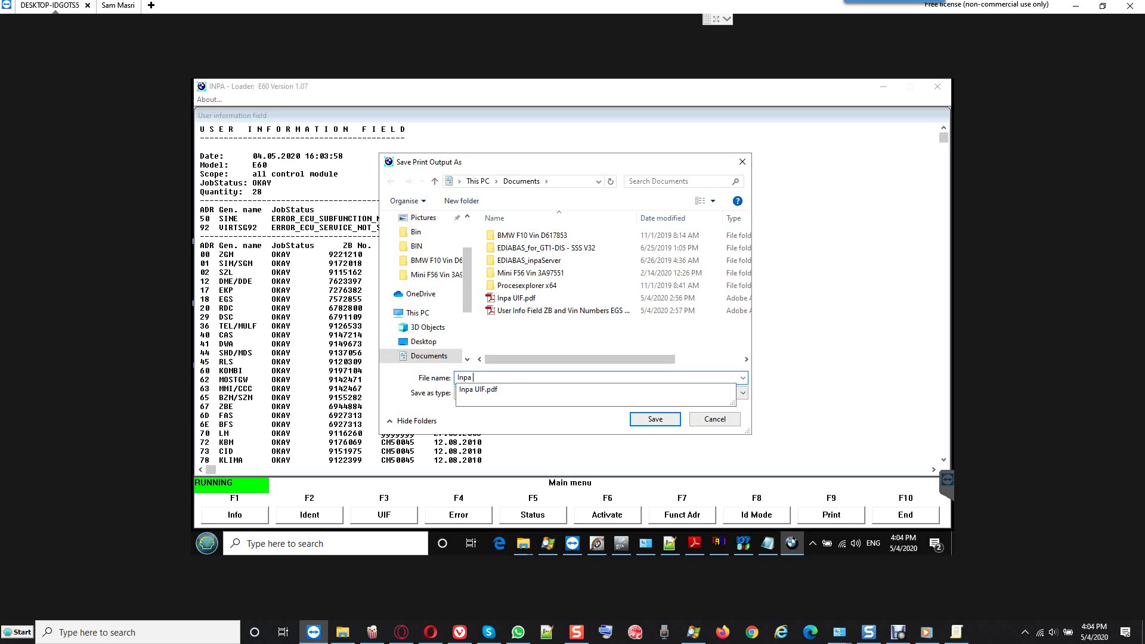
text(User )
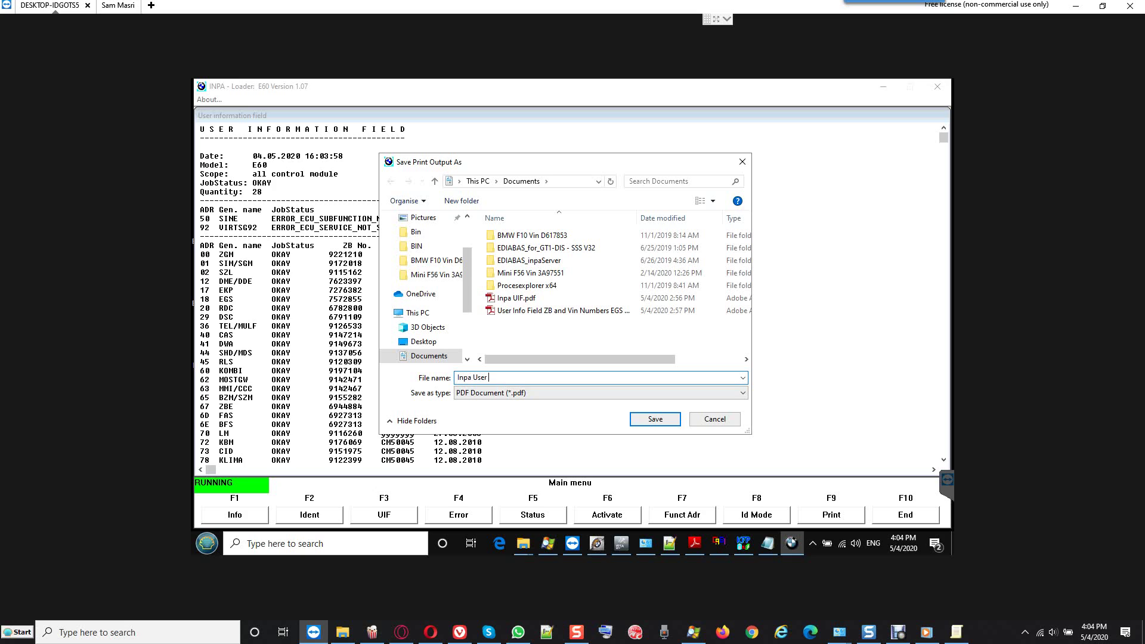
text(Info Field with EGS shows Vi Changenand up)
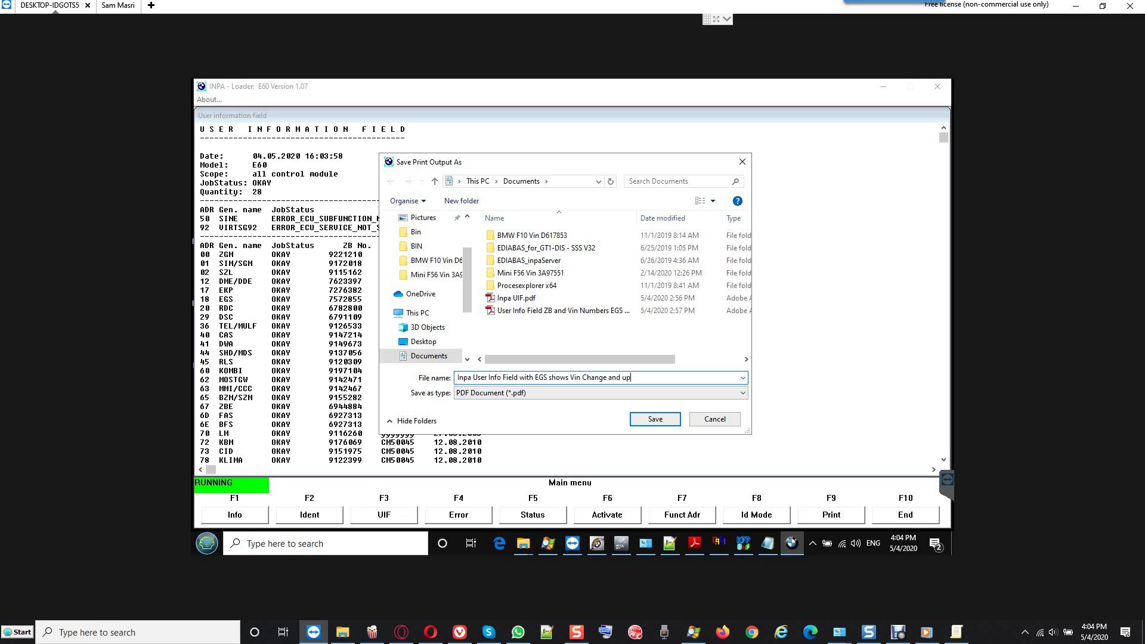
text(ated ZB number)
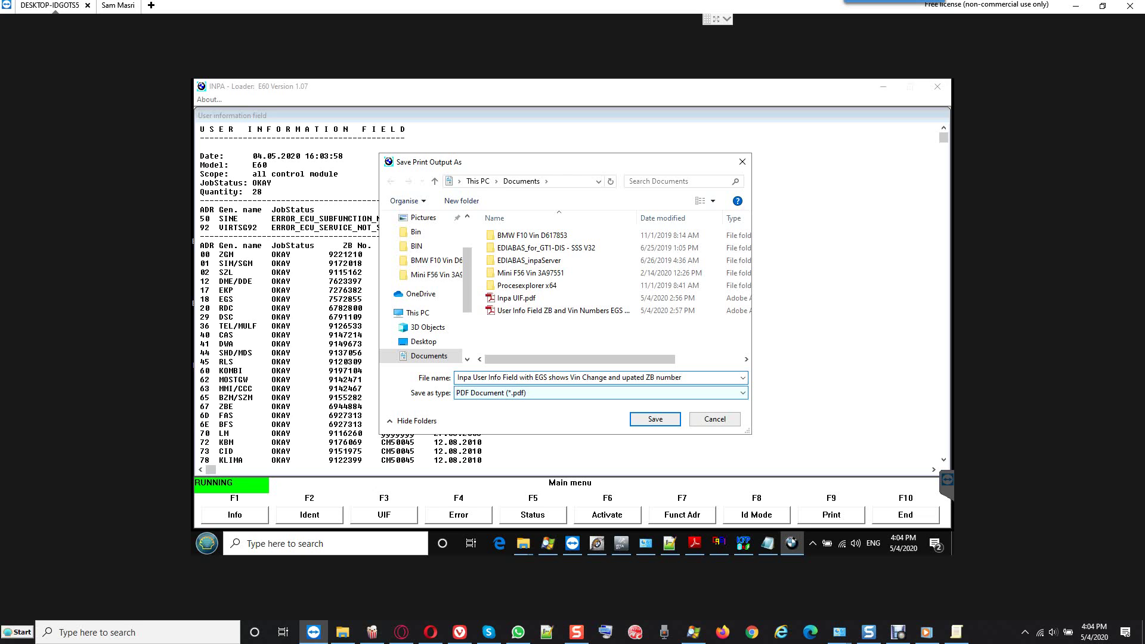
key(Return)
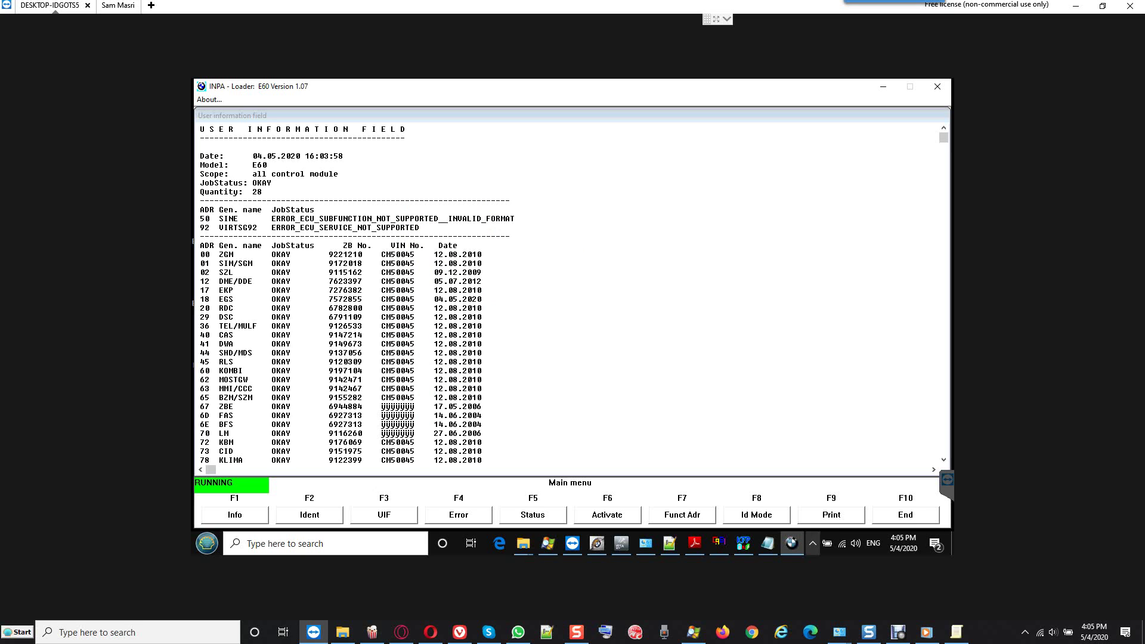
Leave the E60 script and quit INPA.
key(F10)
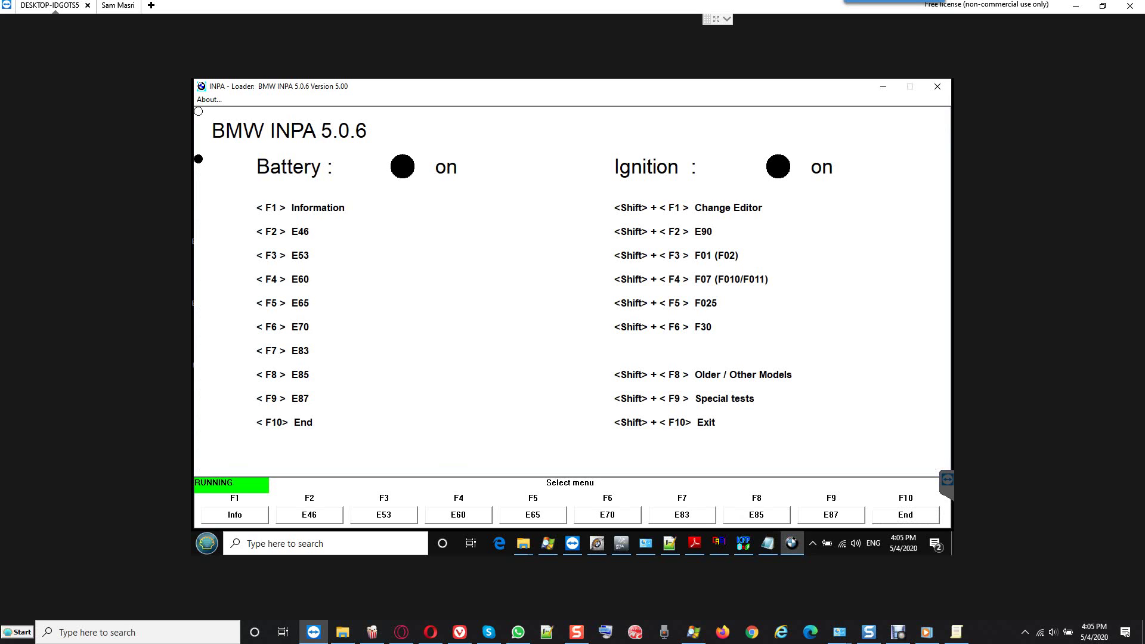
key(F10)
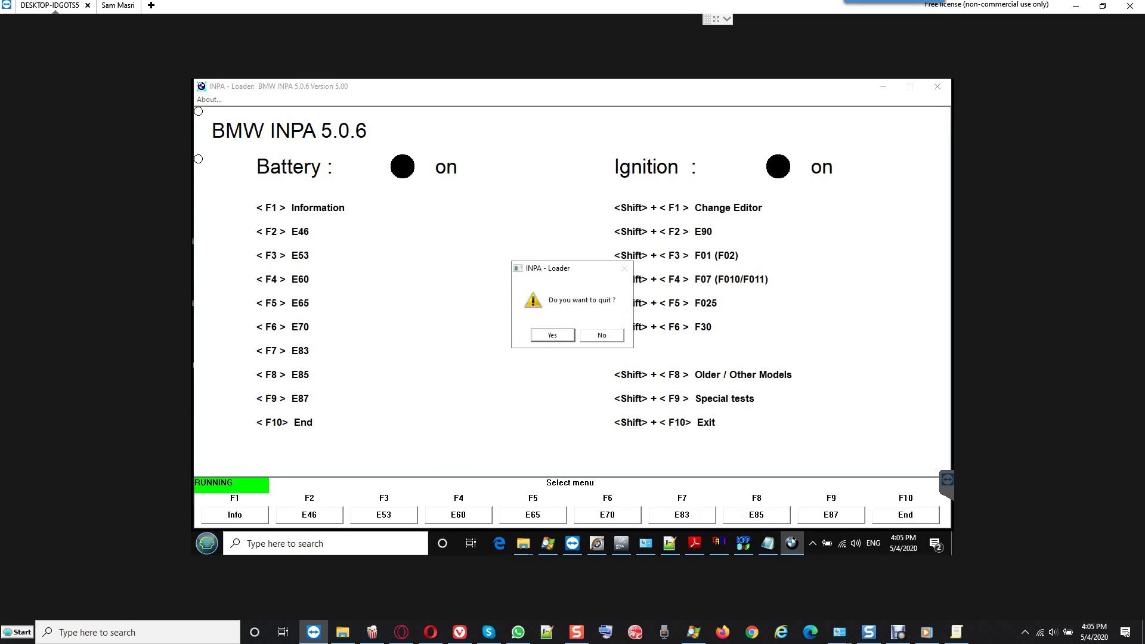
key(Return)
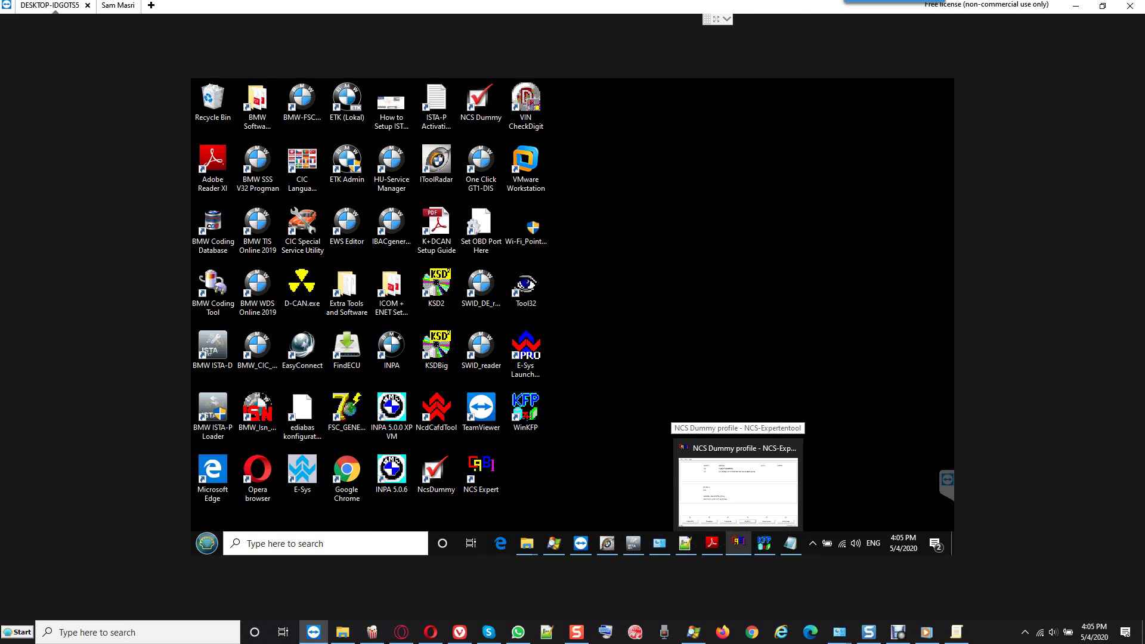
Close and relaunch NCS Expert, then choose NCS Dummy from the Load Profile list.
click(739, 543)
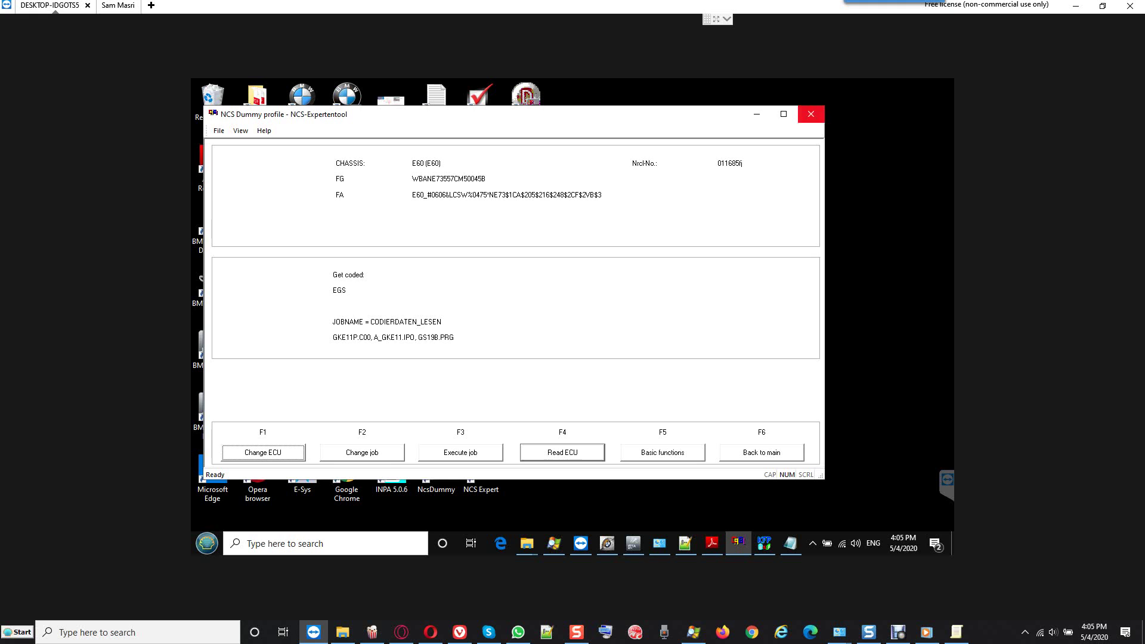
click(811, 114)
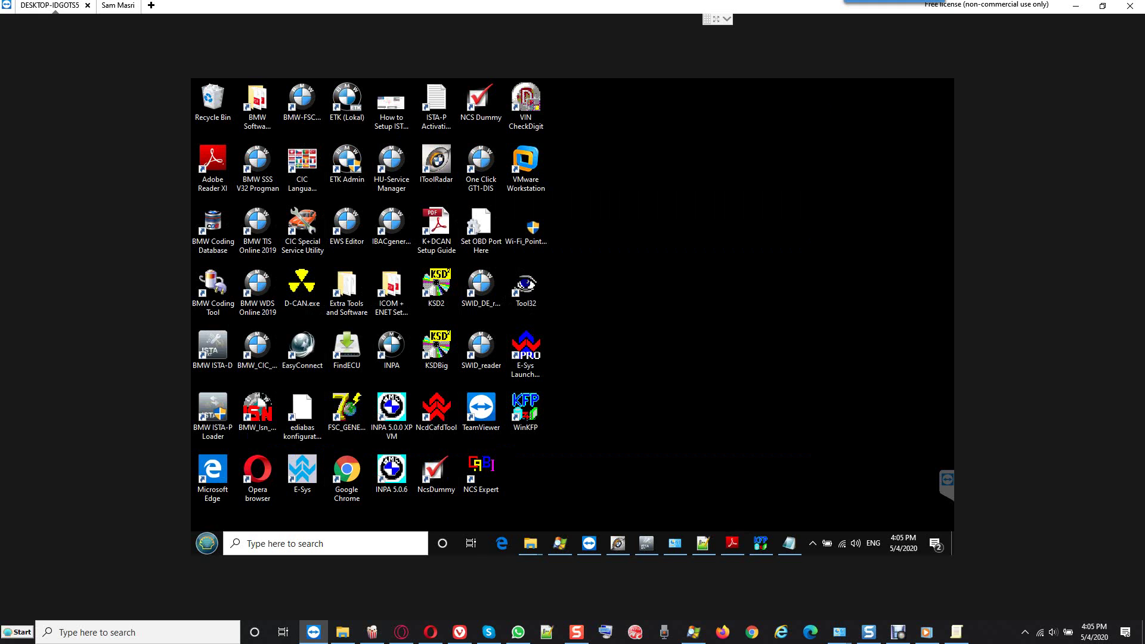
double_click(480, 471)
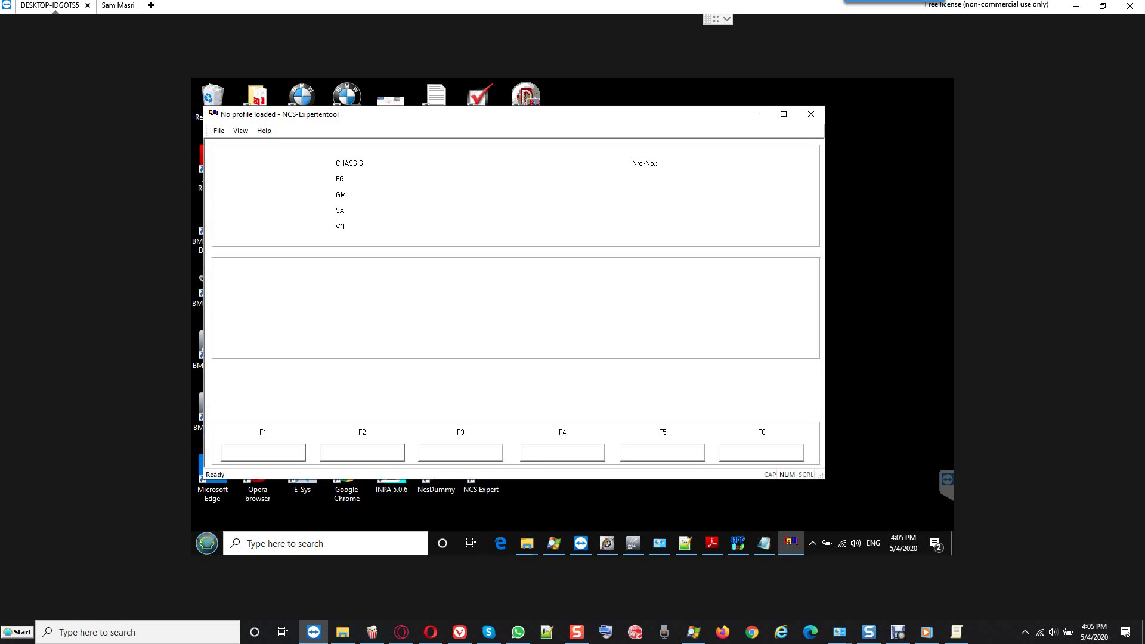
key(alt+f)
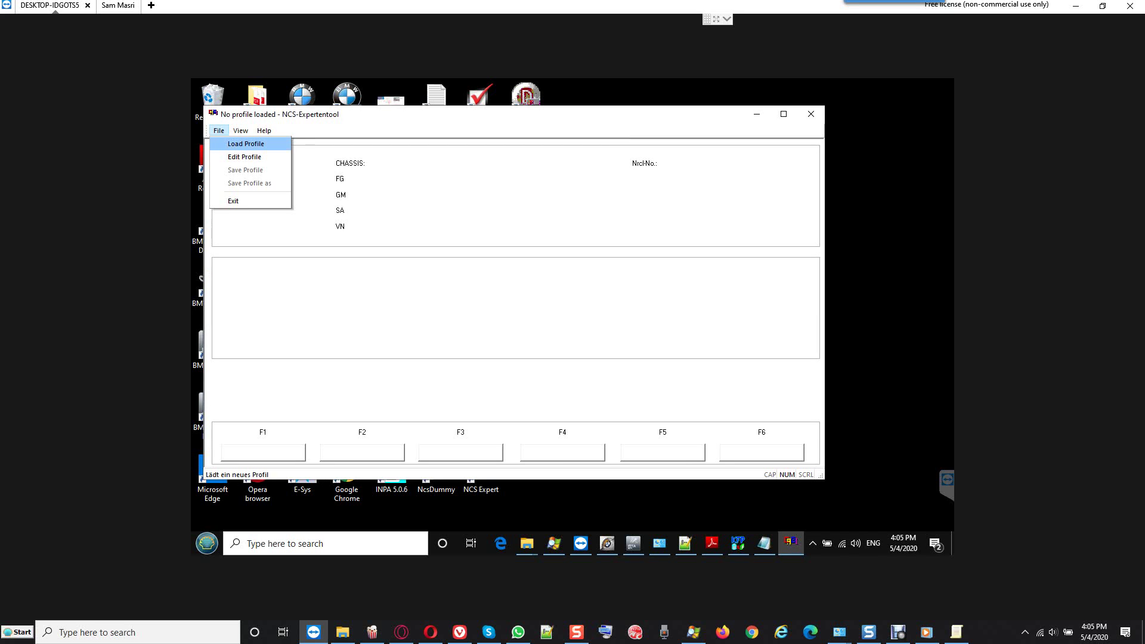
key(Return)
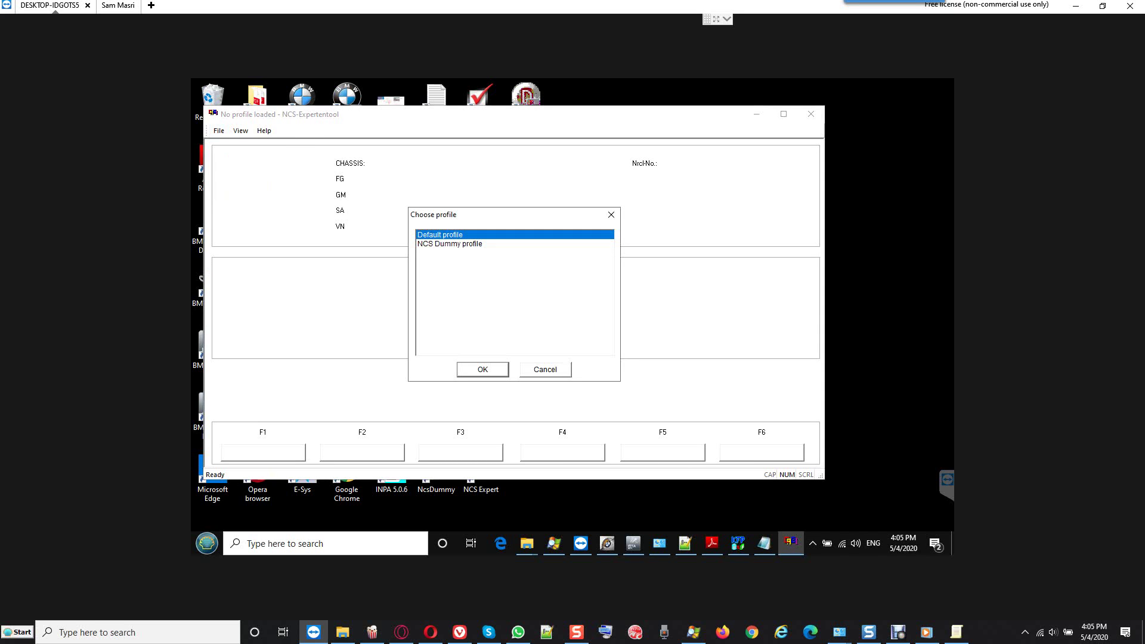
click(450, 243)
Load the NCS Dummy profile and read the E60 vehicle order from CAS.
key(Return)
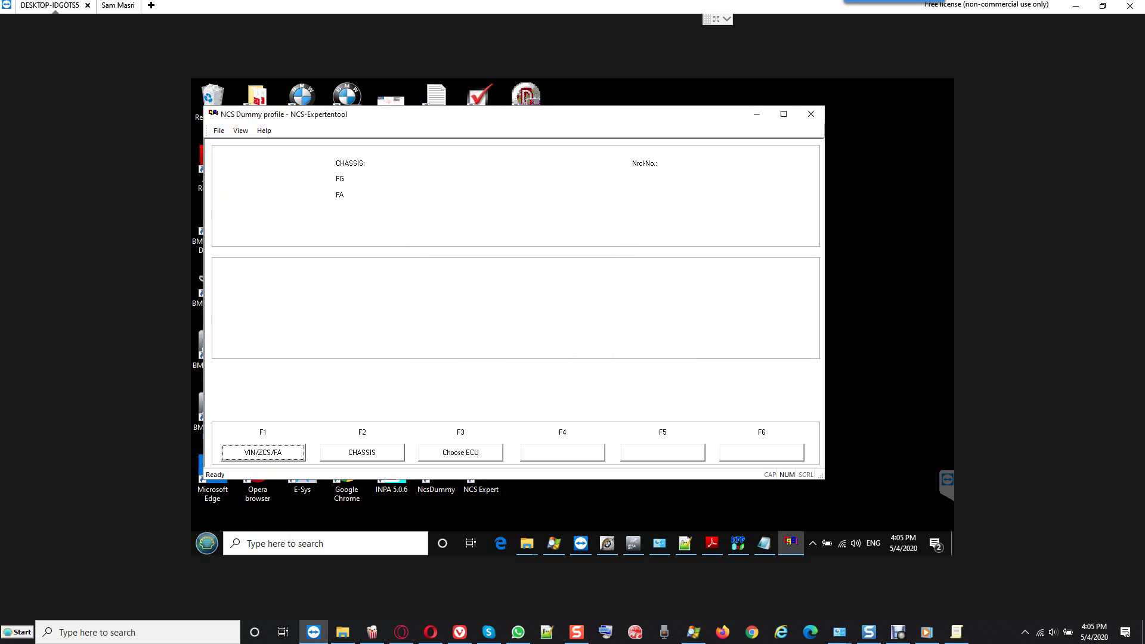
key(F1)
key(F3)
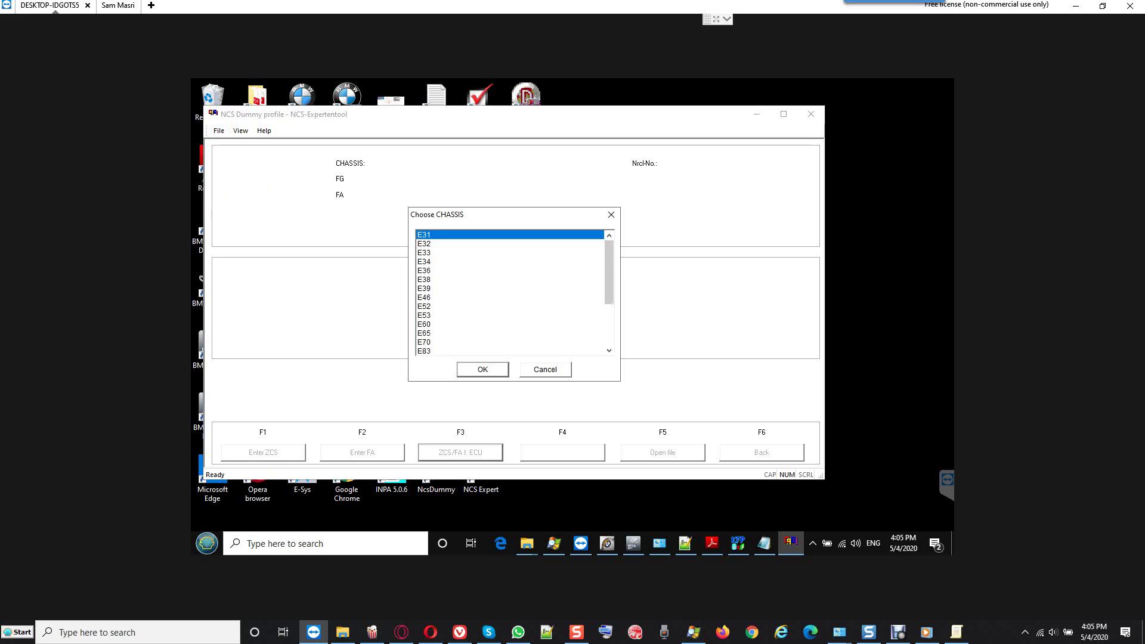
click(510, 324)
key(Return)
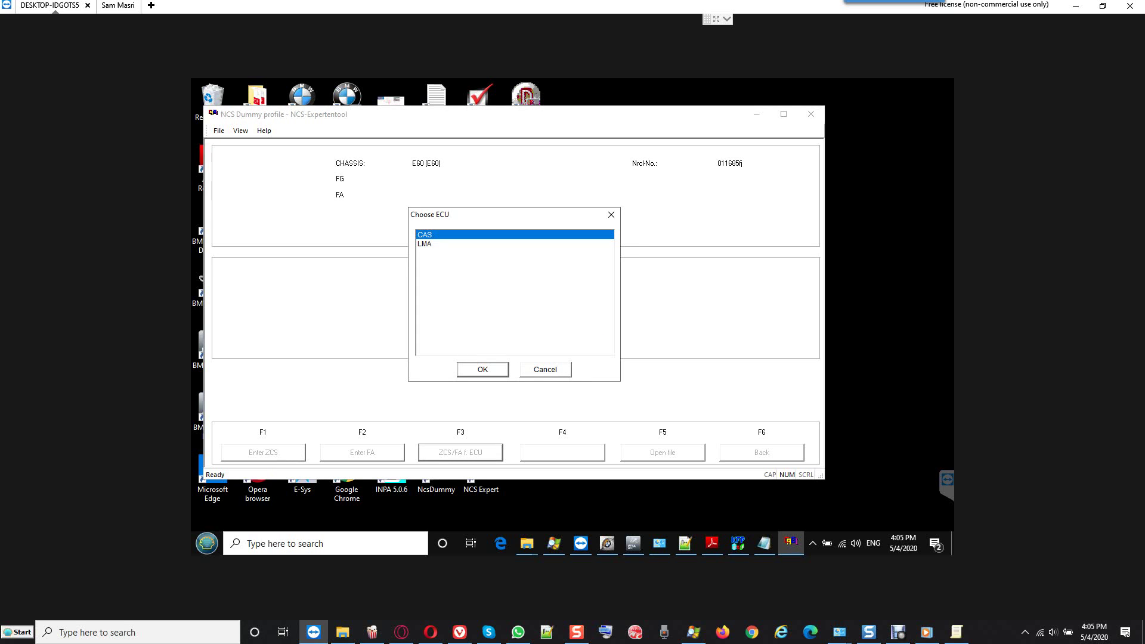
key(Return)
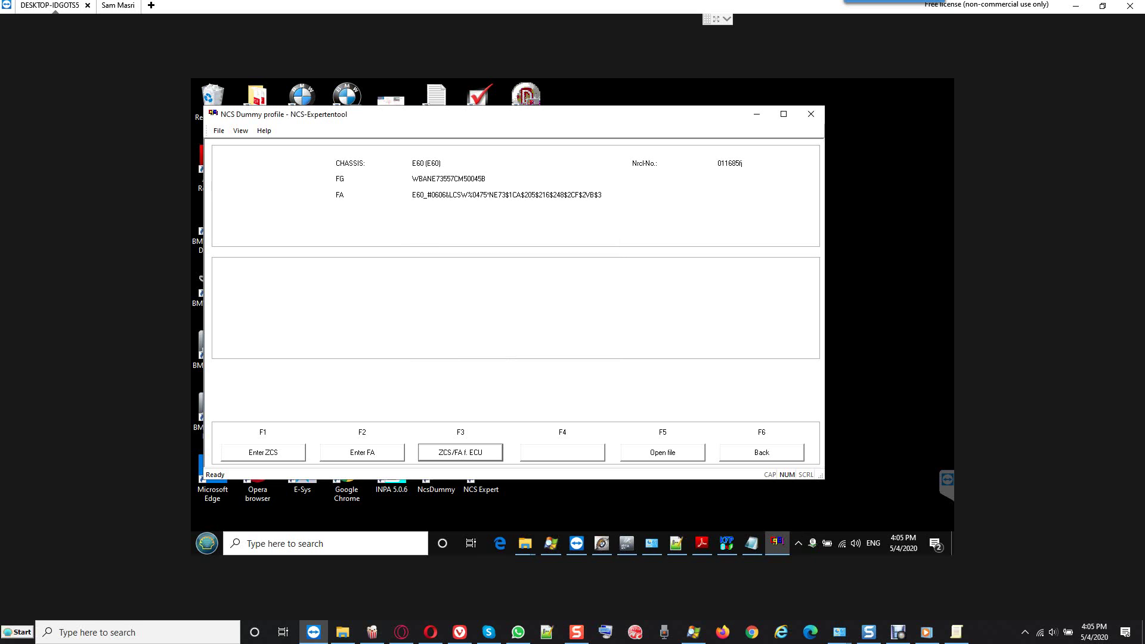
Manually edit the E60 FA, keeping the VIN, and delete option $524.
key(F2)
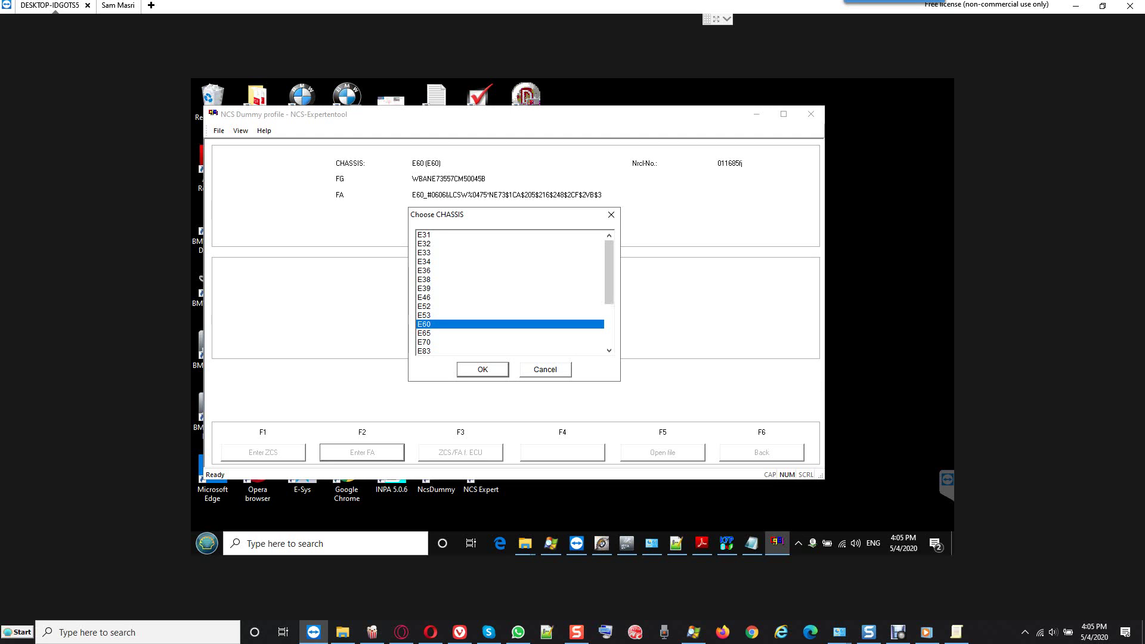
key(Return)
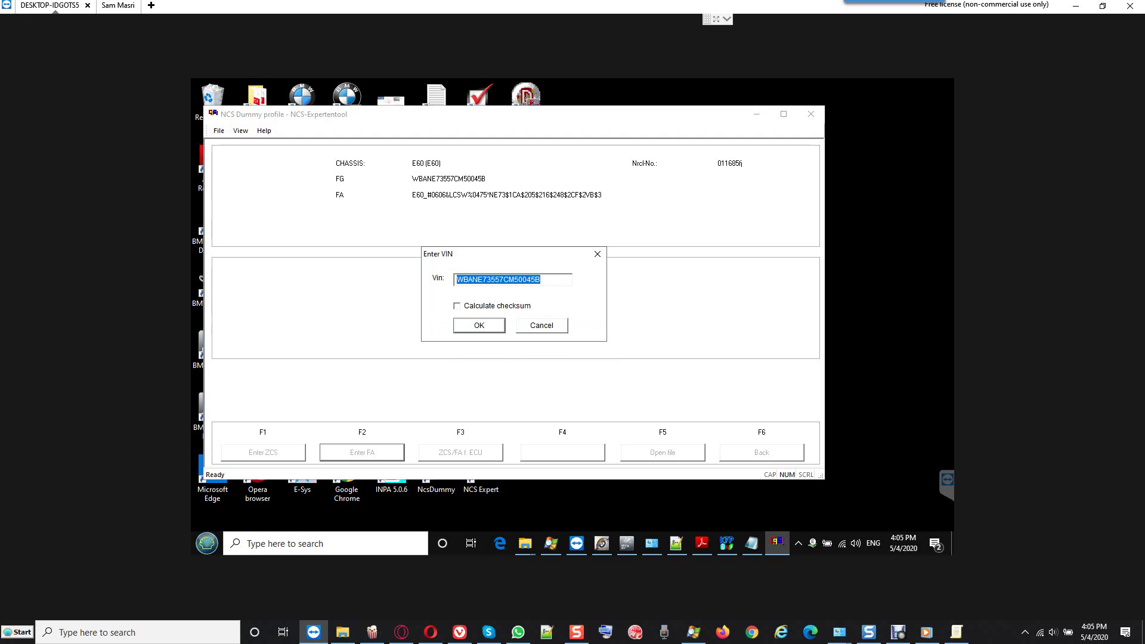
key(Return)
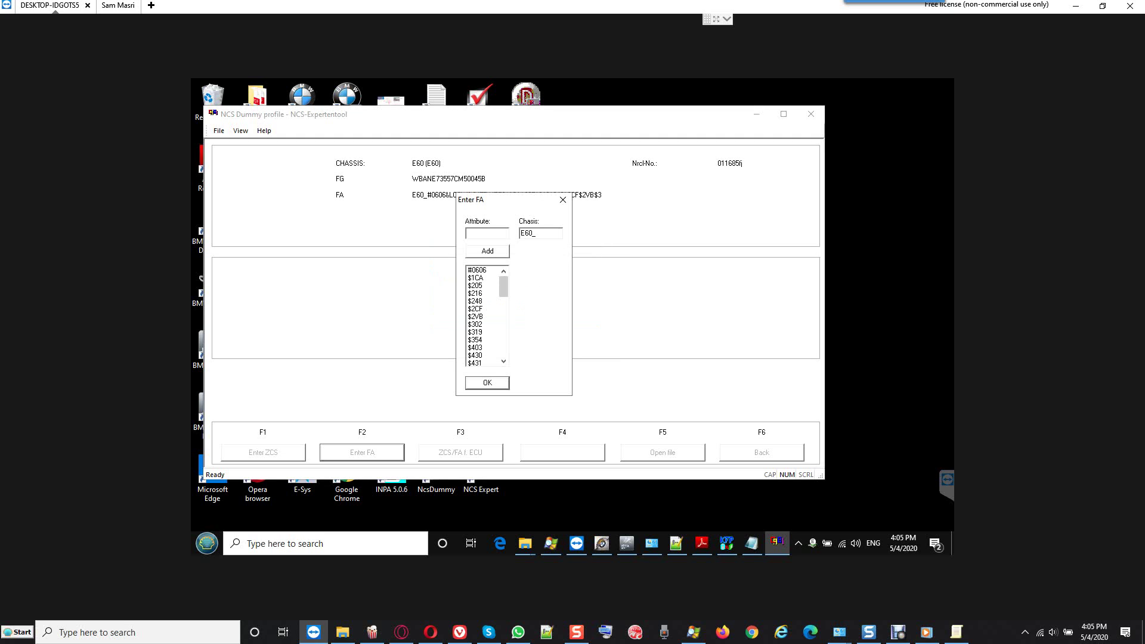
scroll(486, 316, down, 3)
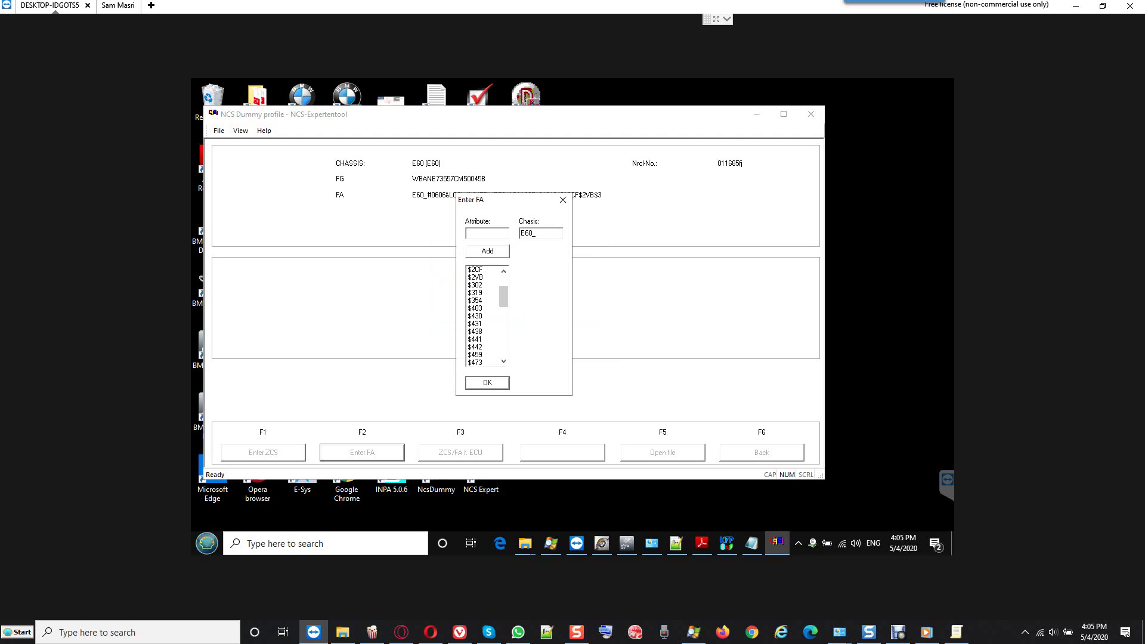
scroll(486, 316, down, 1)
click(475, 347)
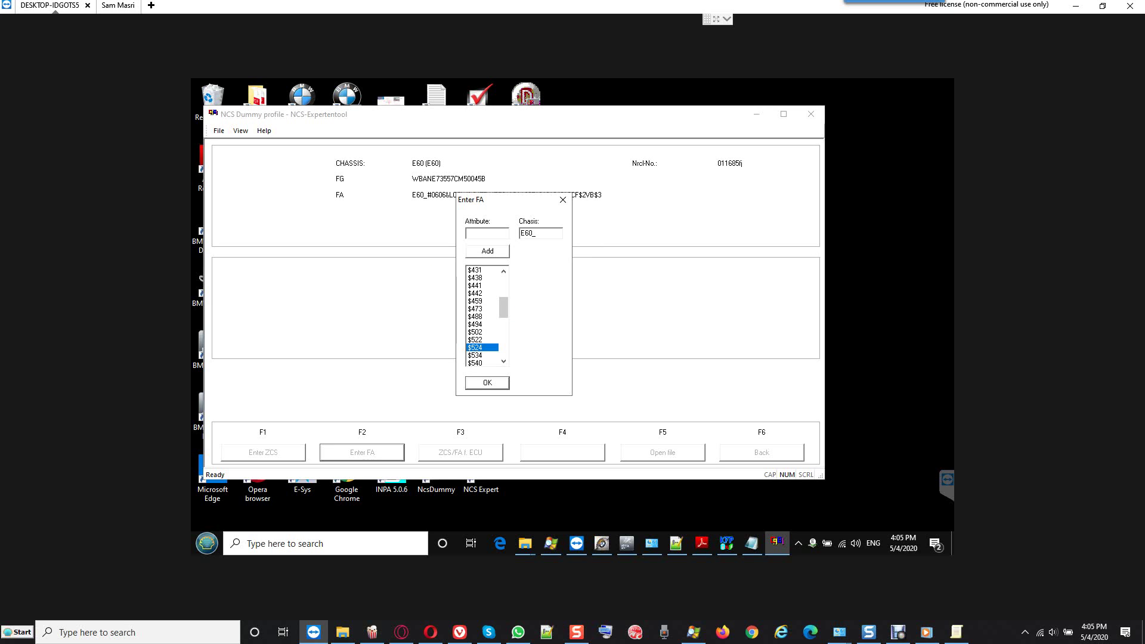
key(Delete)
key(Return)
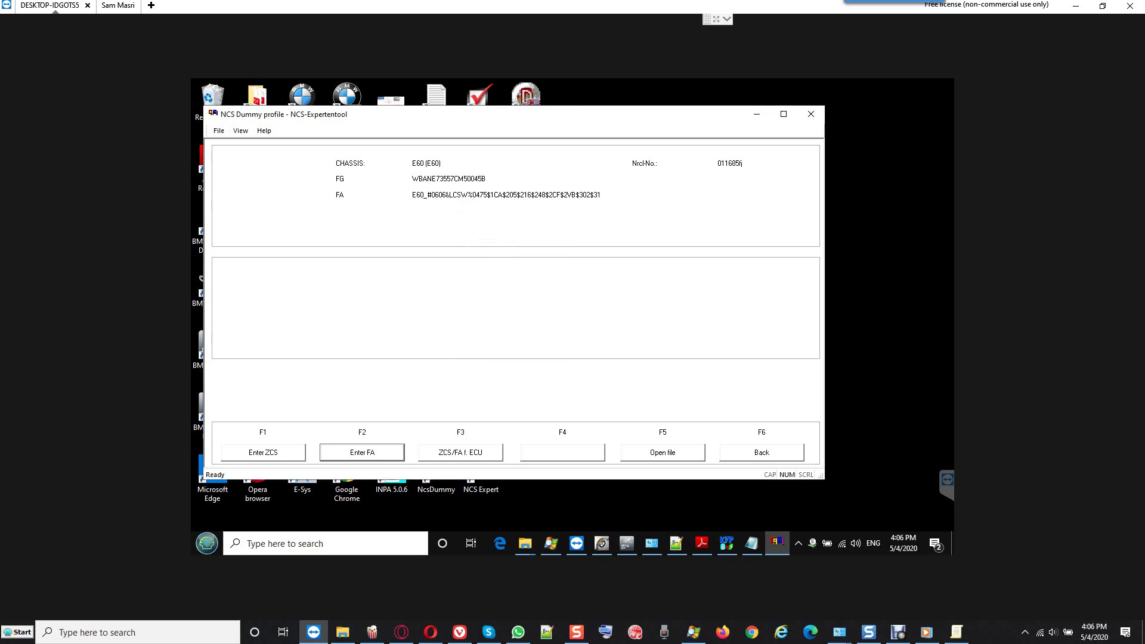
Go back to the coding functions and choose CAS in the Choose ECU list.
key(F6)
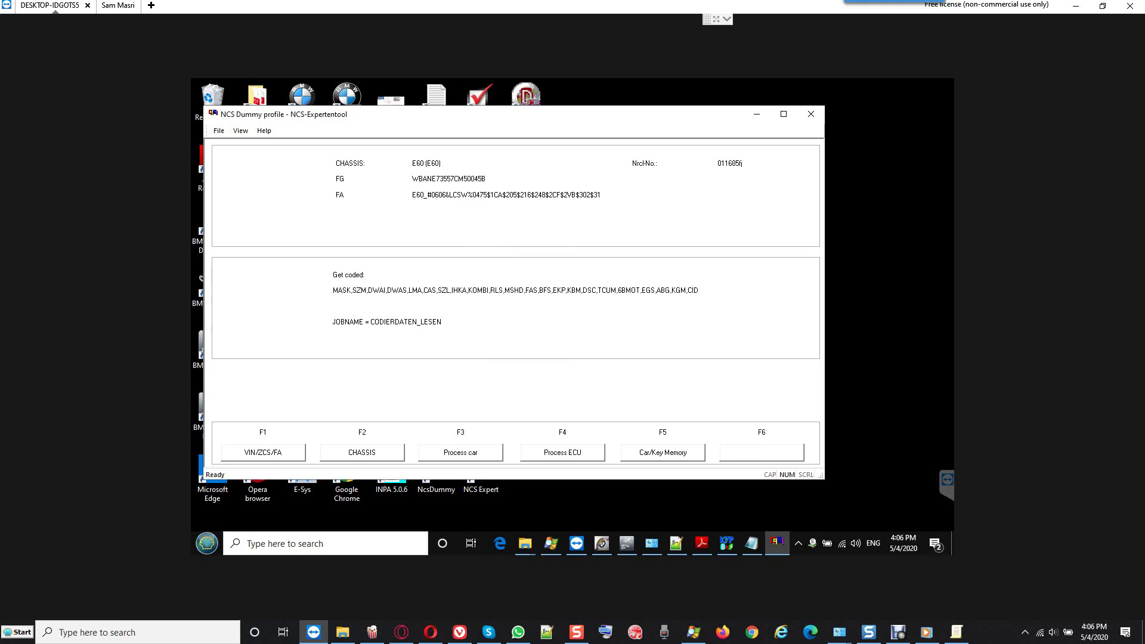
key(F4)
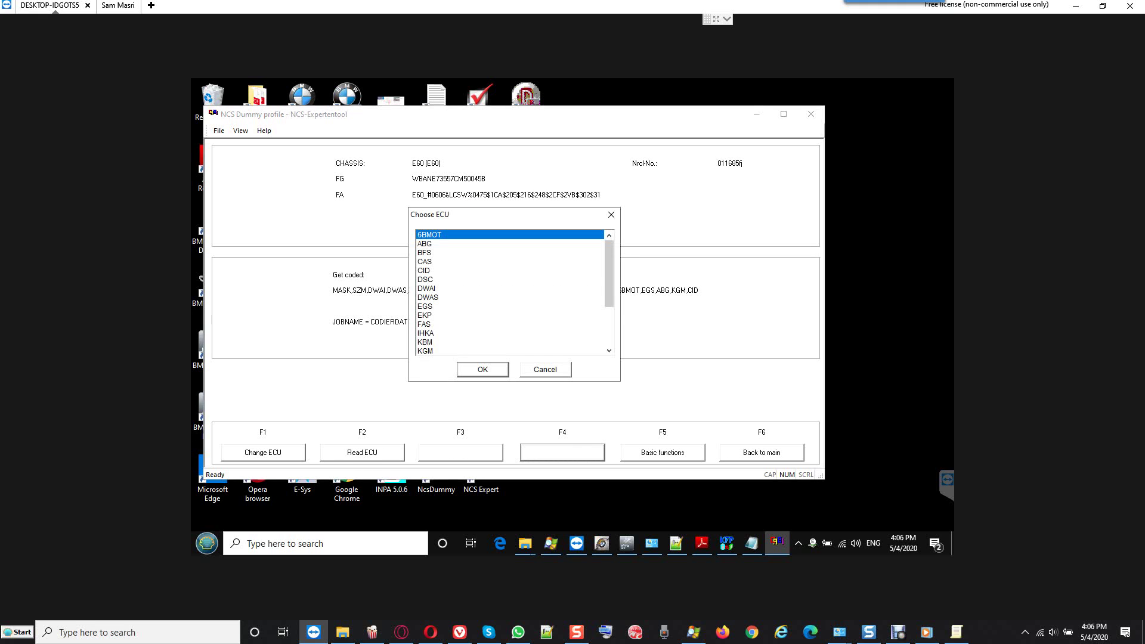
drag(460, 220, 418, 315)
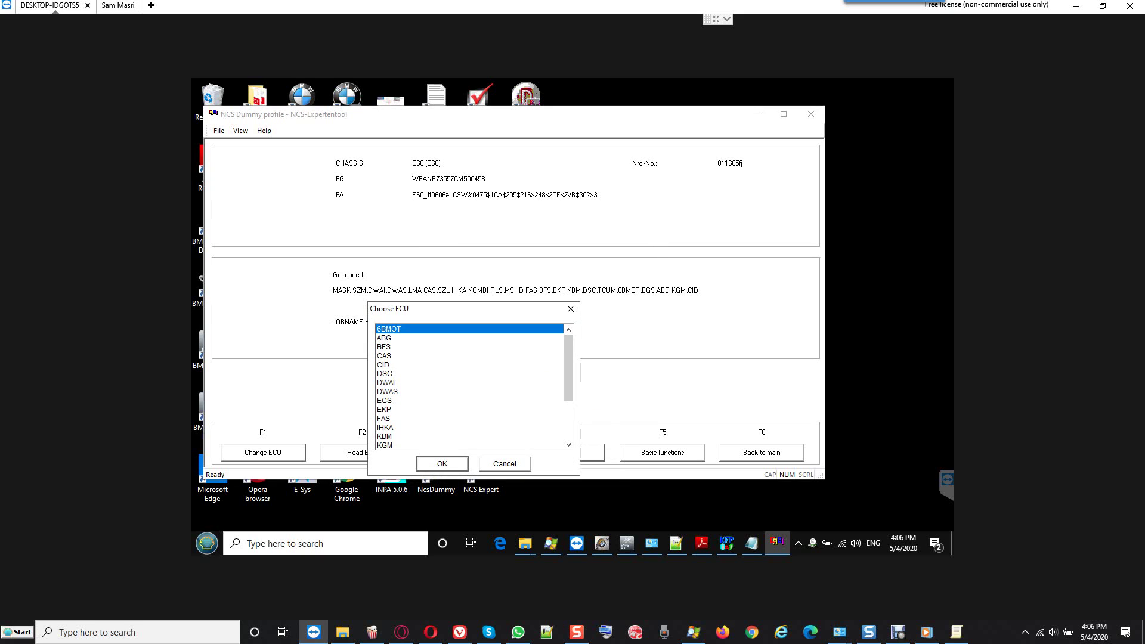
drag(417, 309, 541, 222)
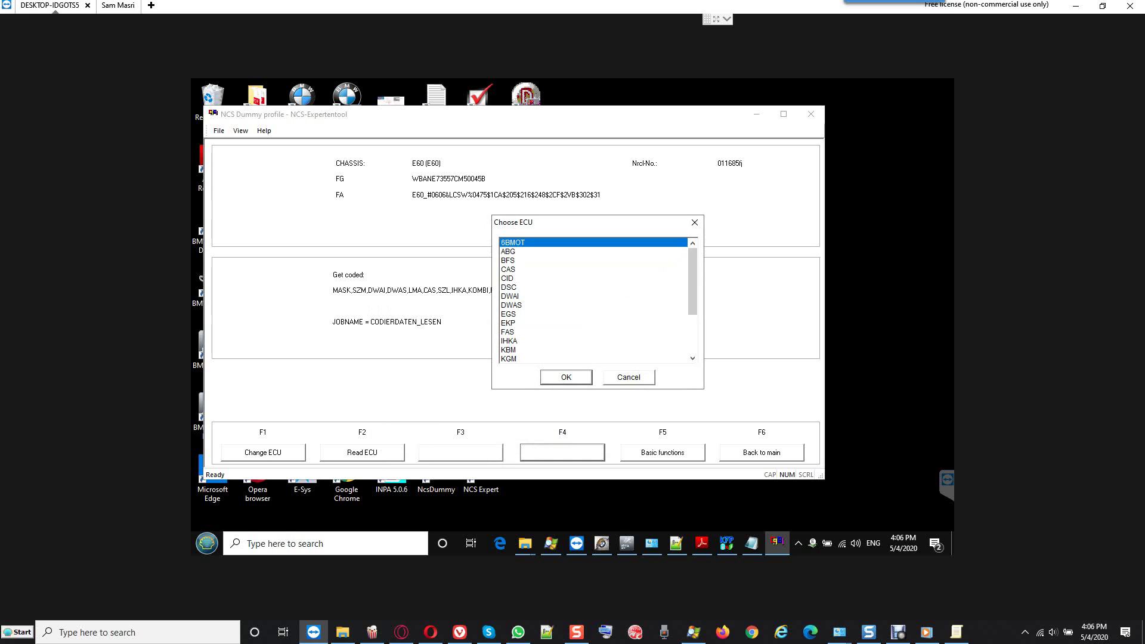
key(c)
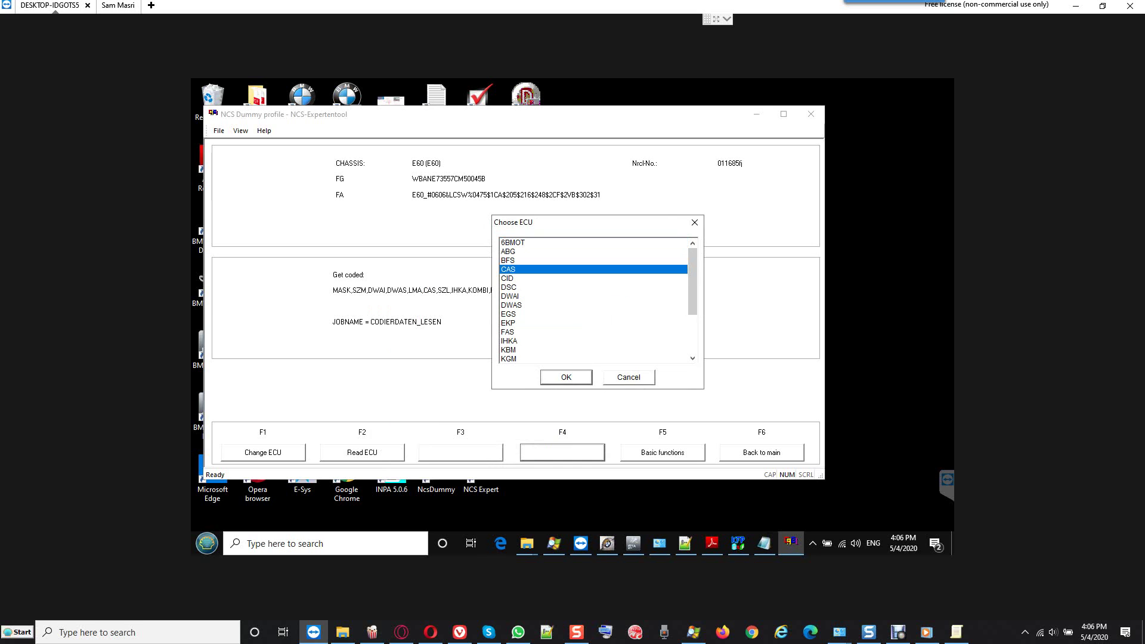
key(Return)
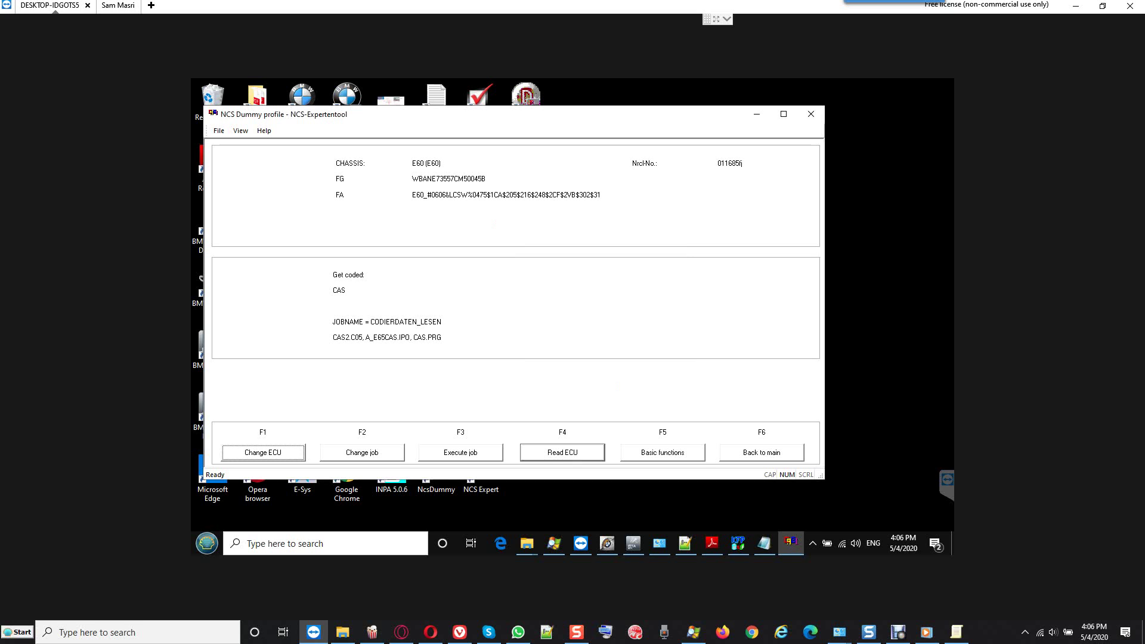
Change the CAS job to FA_WRITE, execute it, then go back to main.
key(F2)
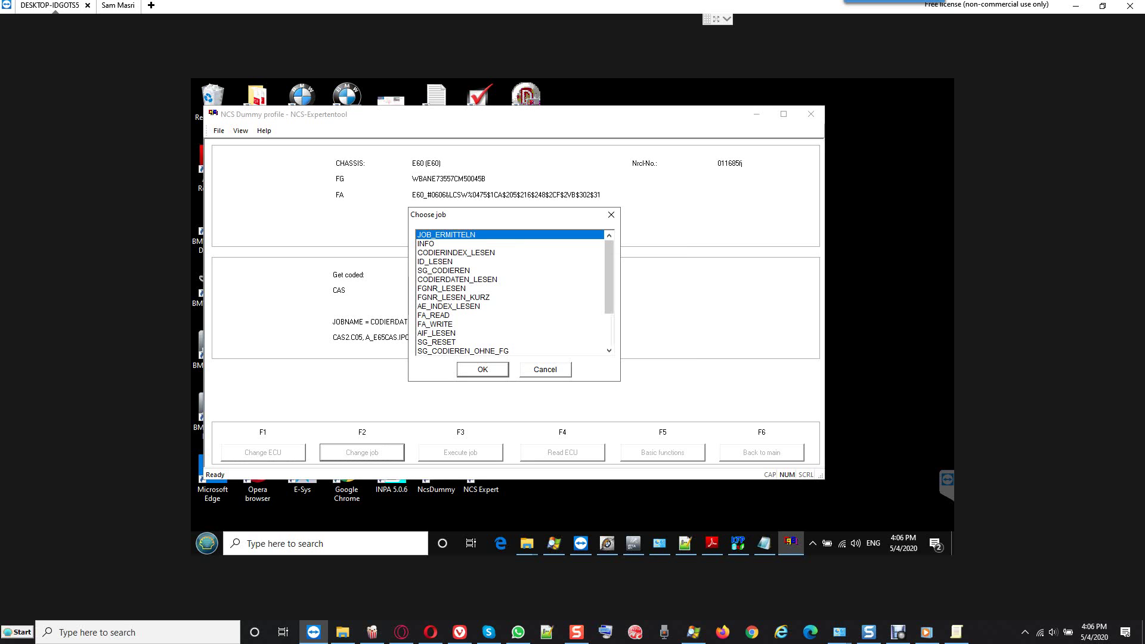
click(436, 324)
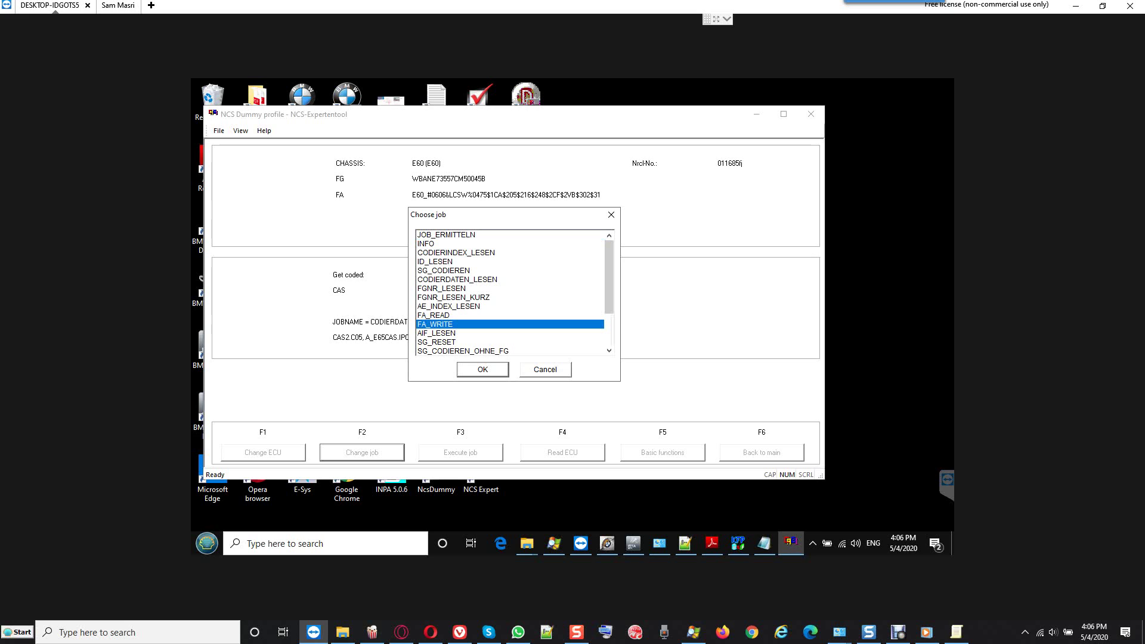
key(Return)
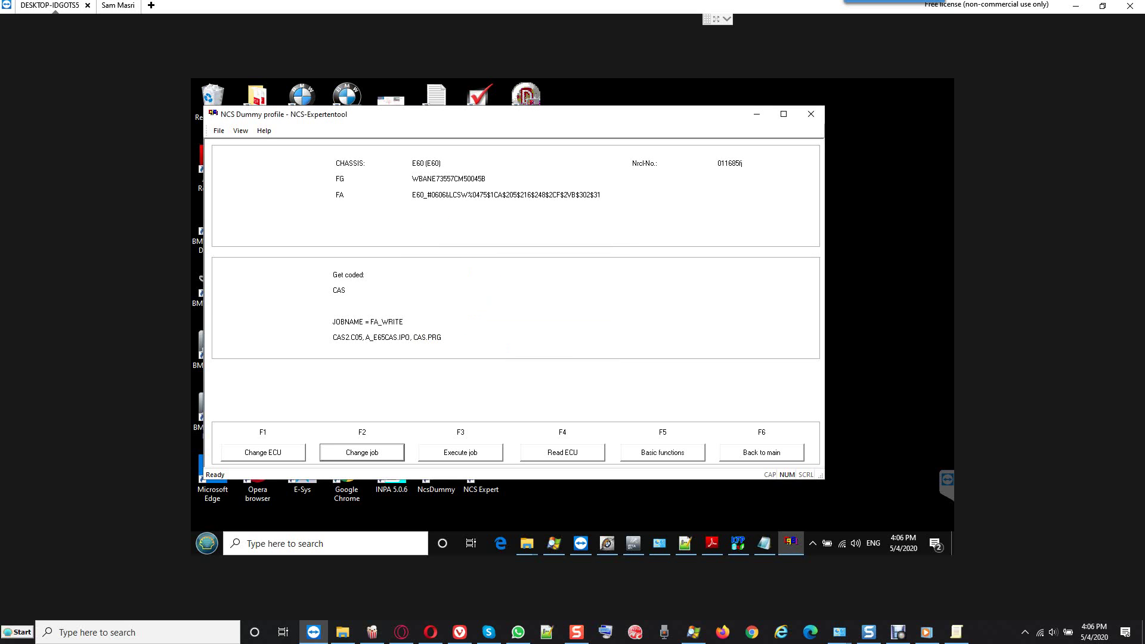
key(F3)
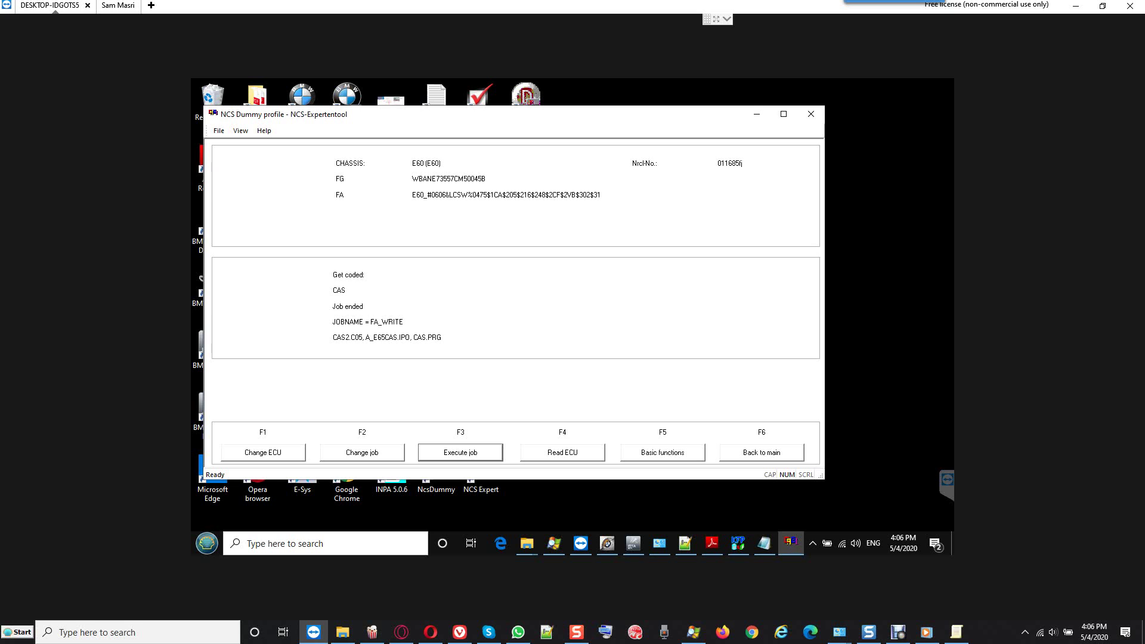
key(F6)
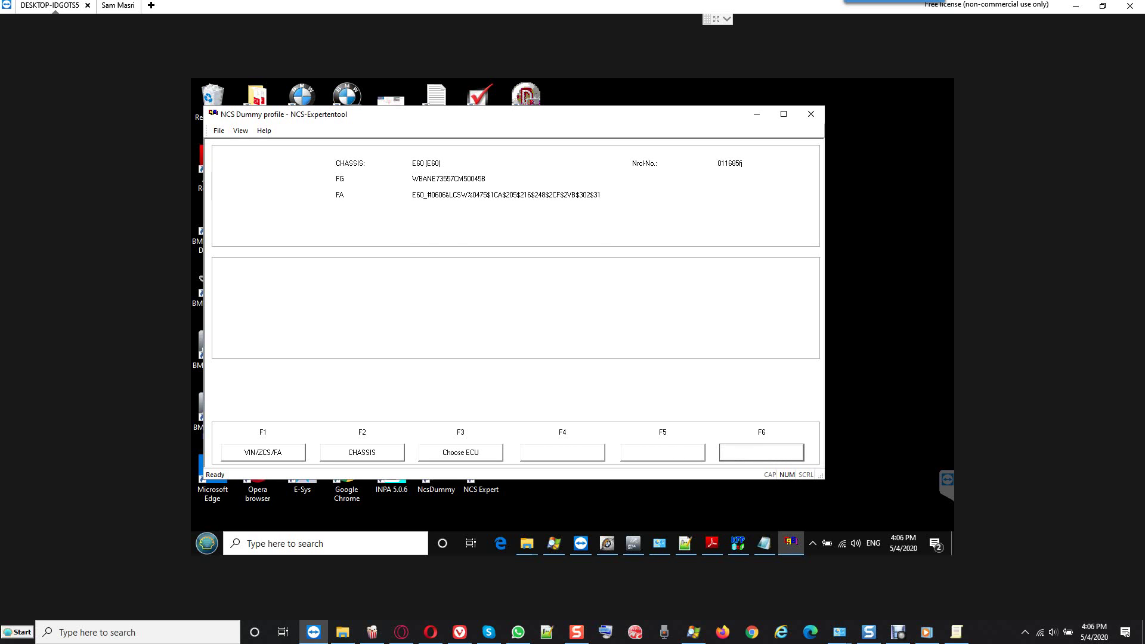
Re-enter the E60 FA manually with $522 selected, confirm it, and show the codable ECU list.
key(F3)
key(Return)
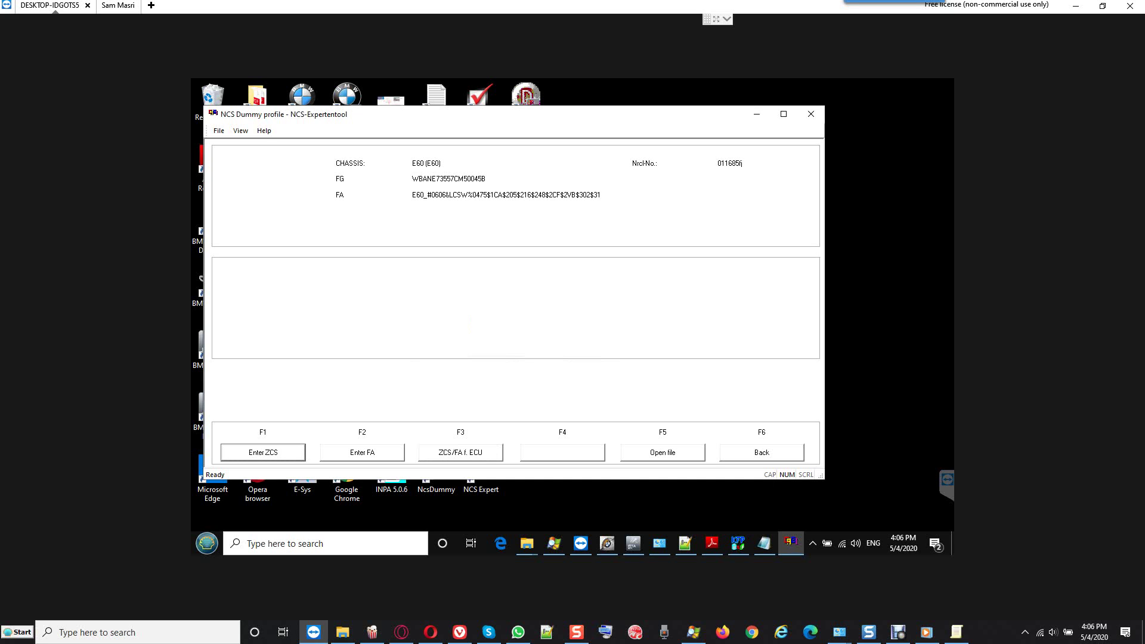
key(F2)
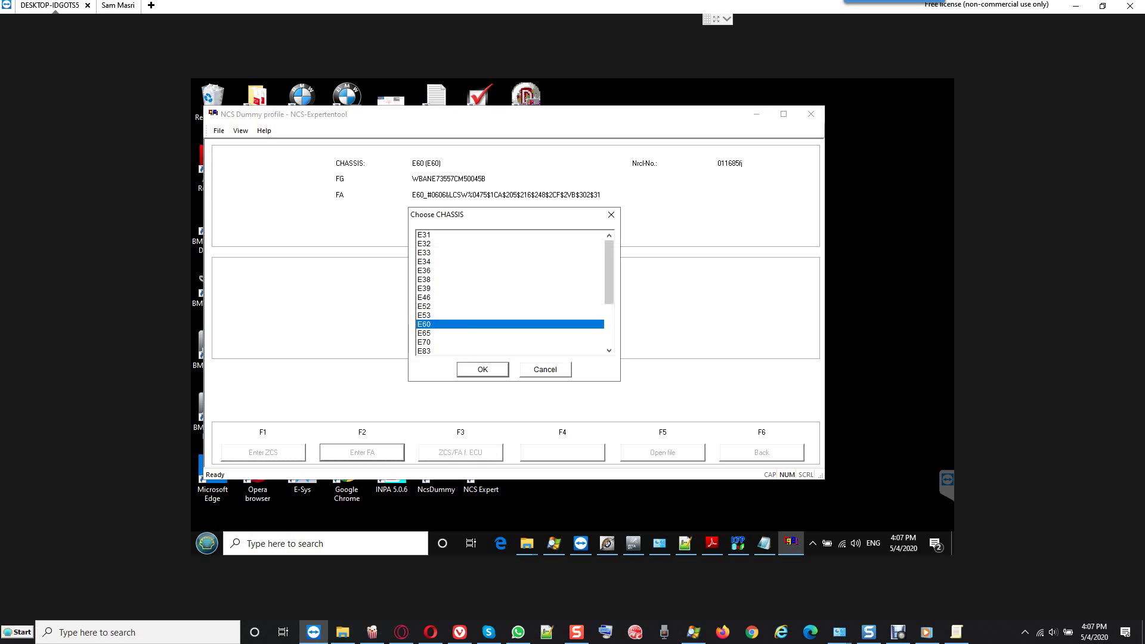
key(Return)
key(Return)
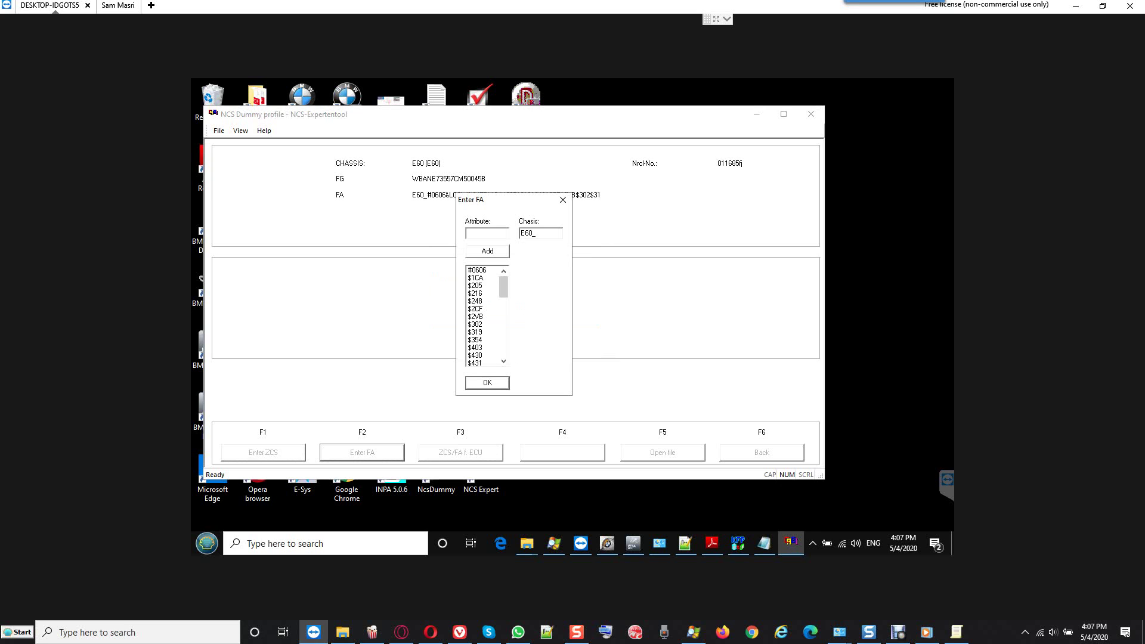
scroll(486, 316, down, 3)
scroll(487, 316, down, 3)
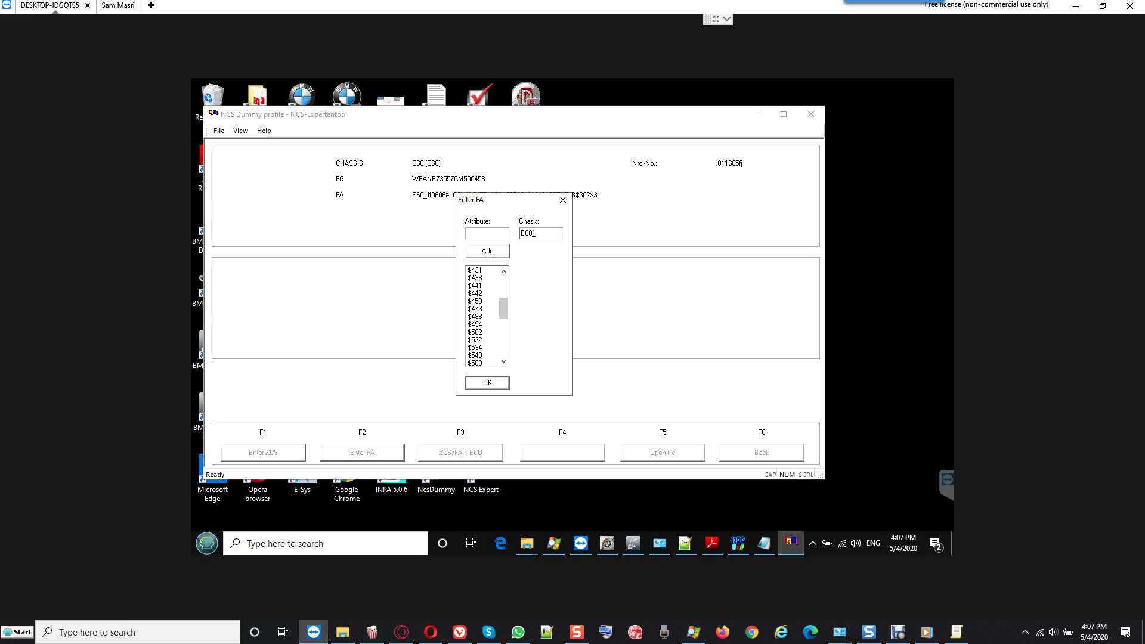
click(475, 339)
scroll(486, 317, down, 1)
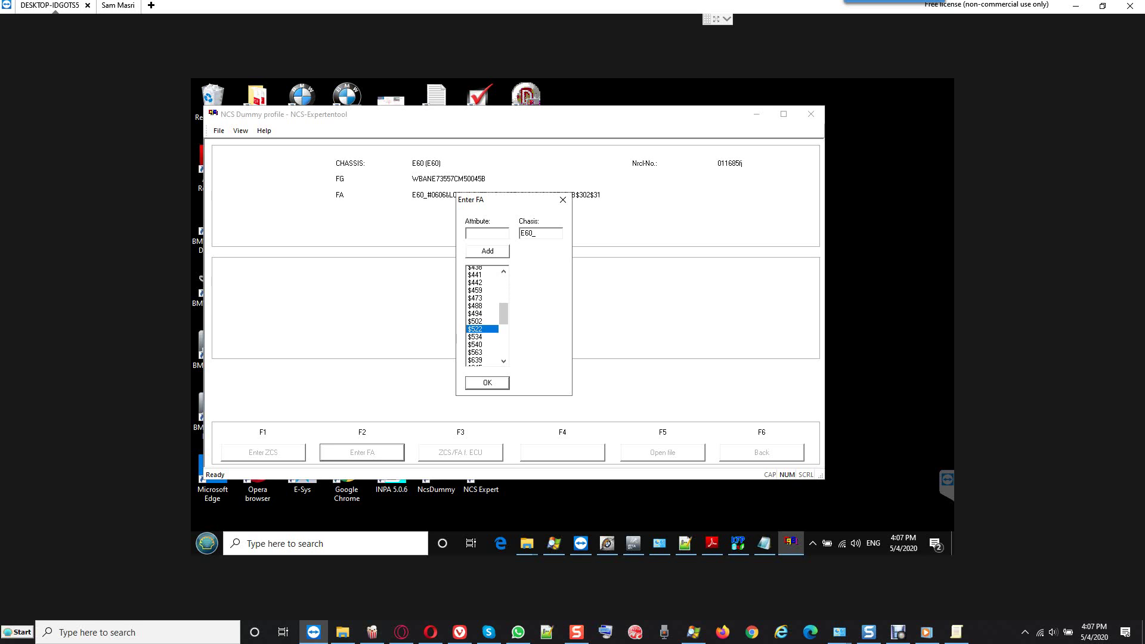
key(Return)
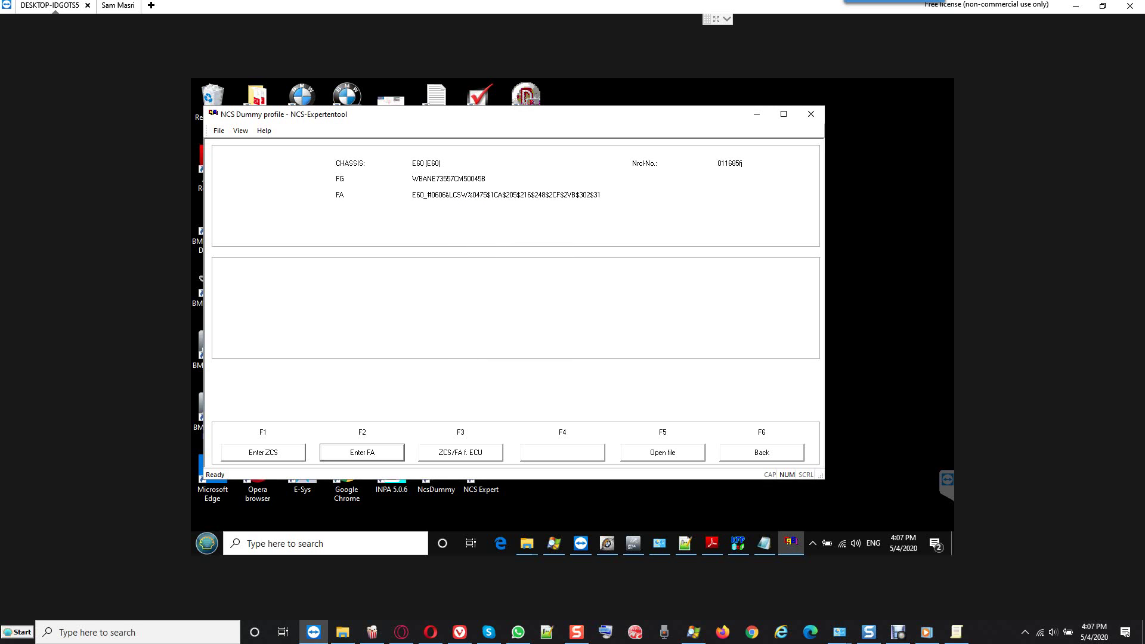
key(F6)
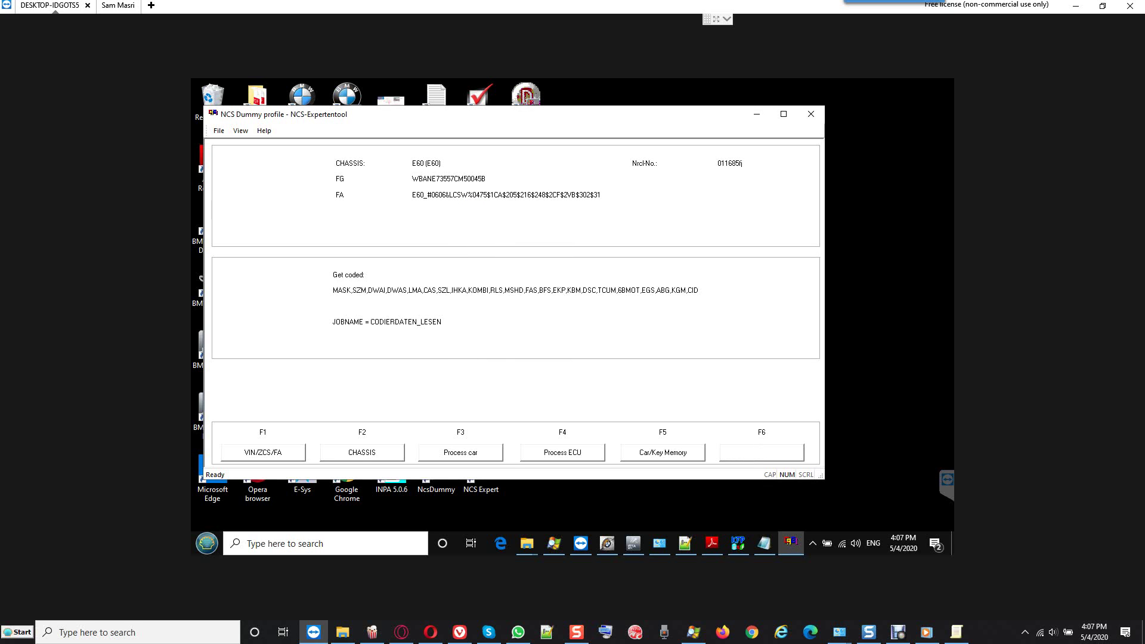
Select EGS as the ECU, leave its job at CODIERDATEN_LESEN, and reopen the ECU chooser.
key(F4)
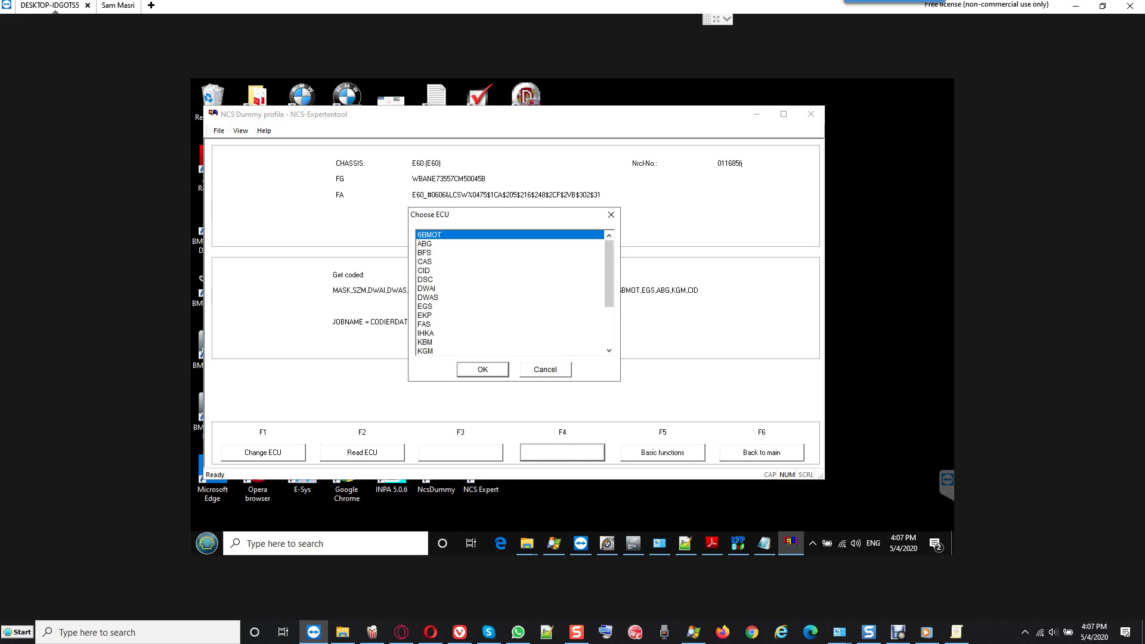
key(e)
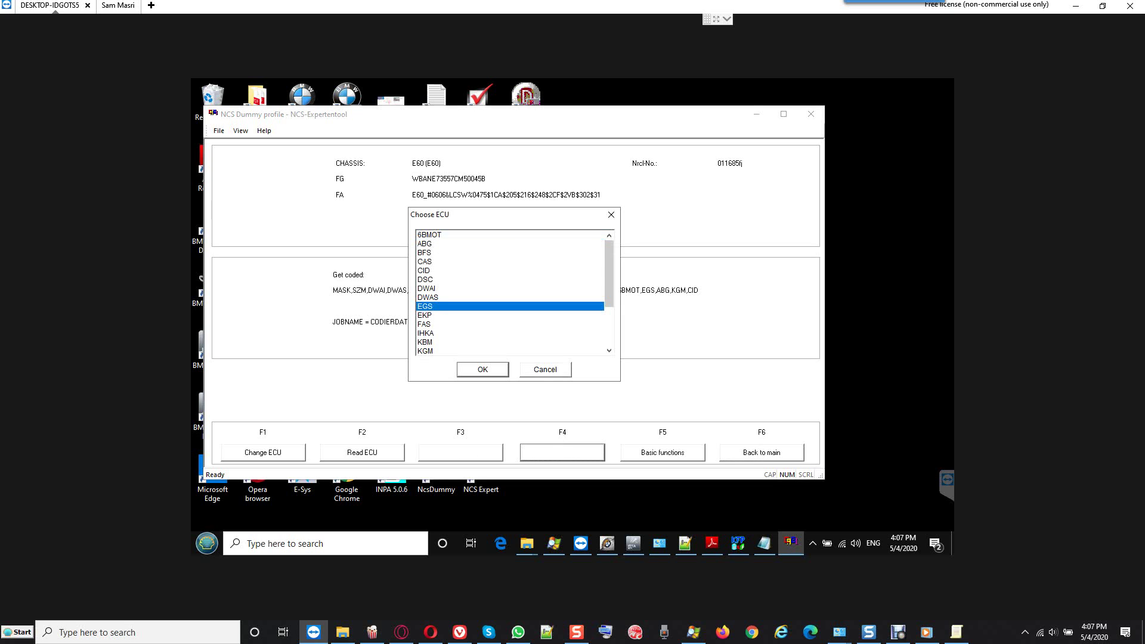
key(Return)
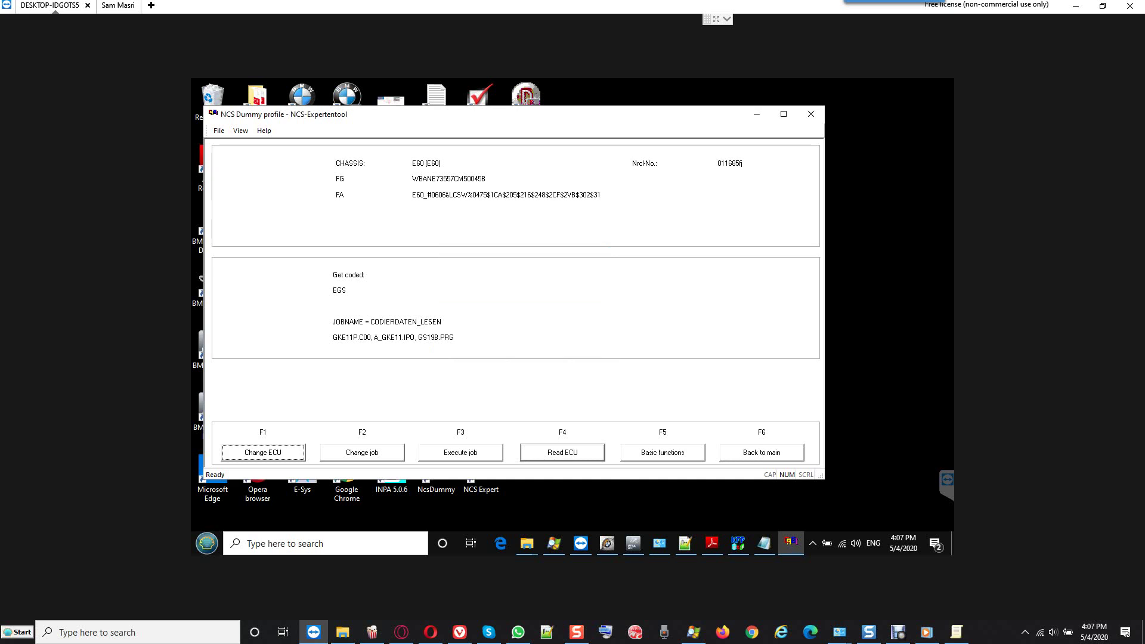
key(F2)
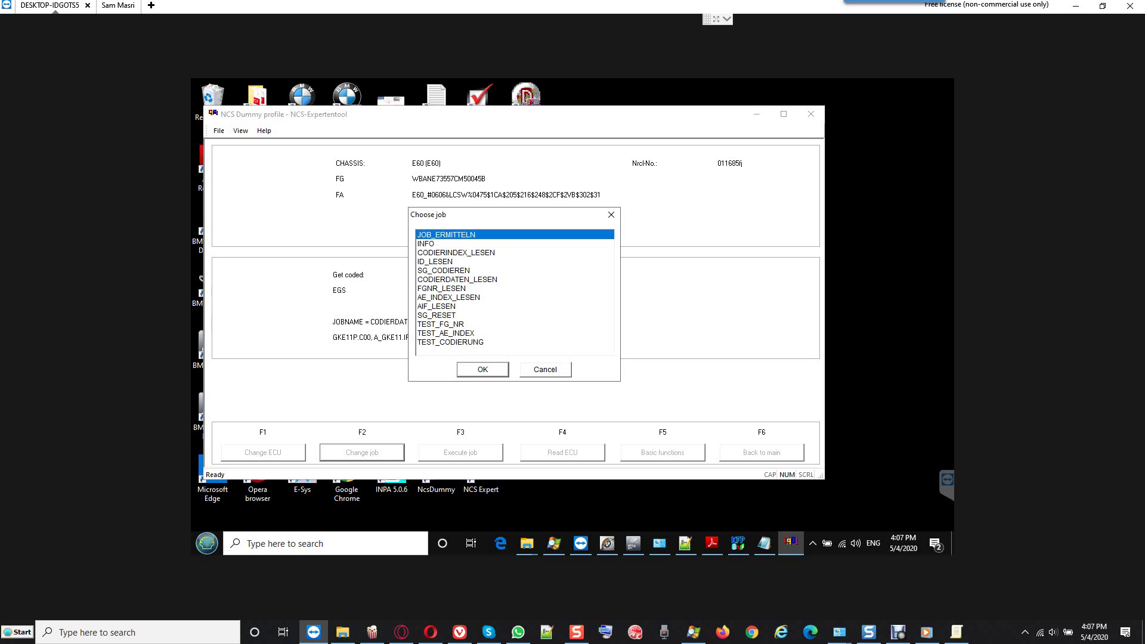
drag(442, 218, 510, 222)
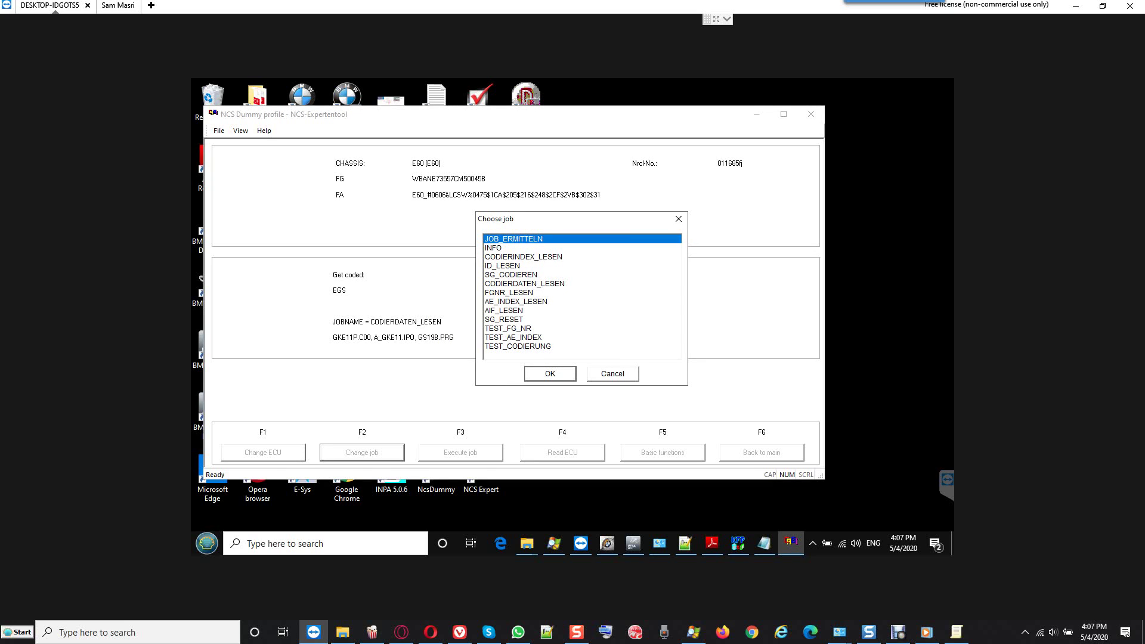
key(Escape)
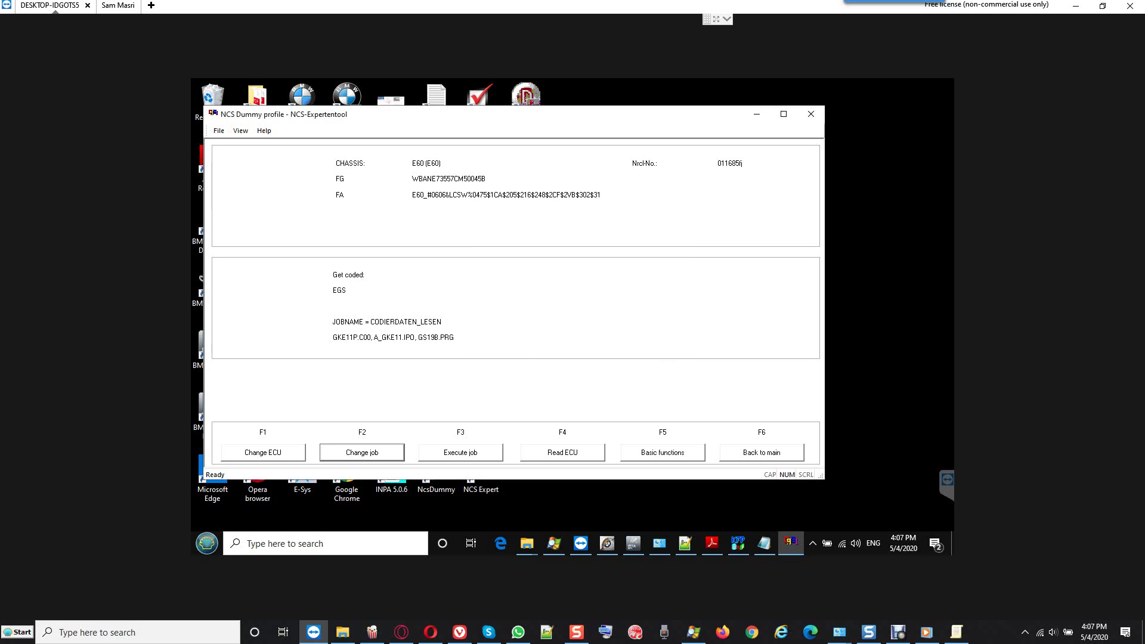
key(F1)
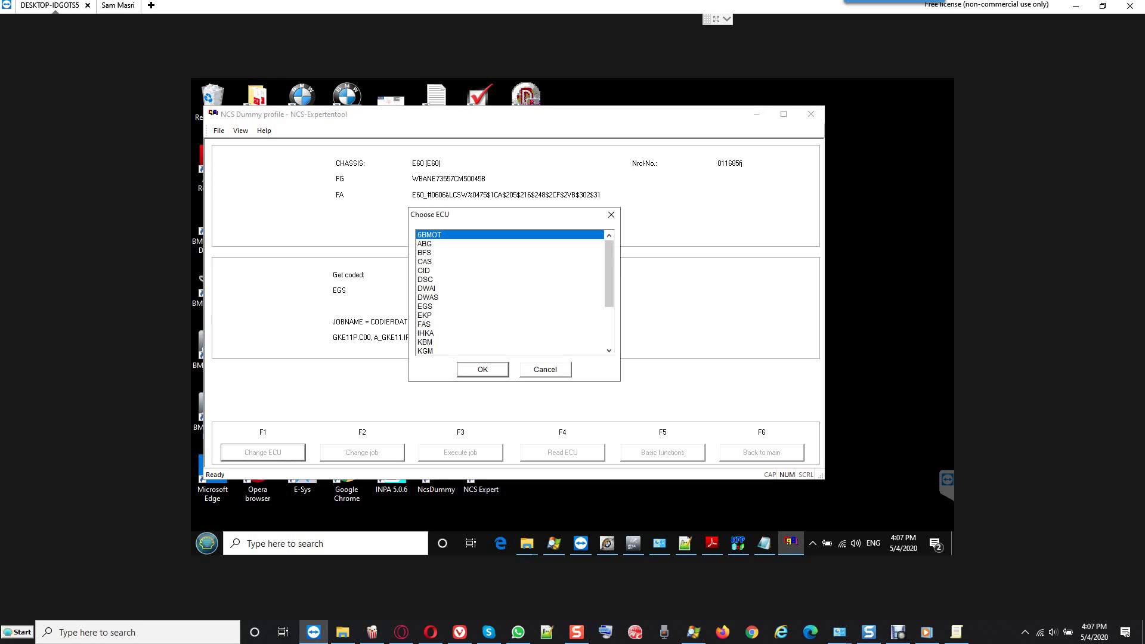
Try 6BMOT and then ABG as the ECU, keeping the job at CODIERDATEN_LESEN.
key(Return)
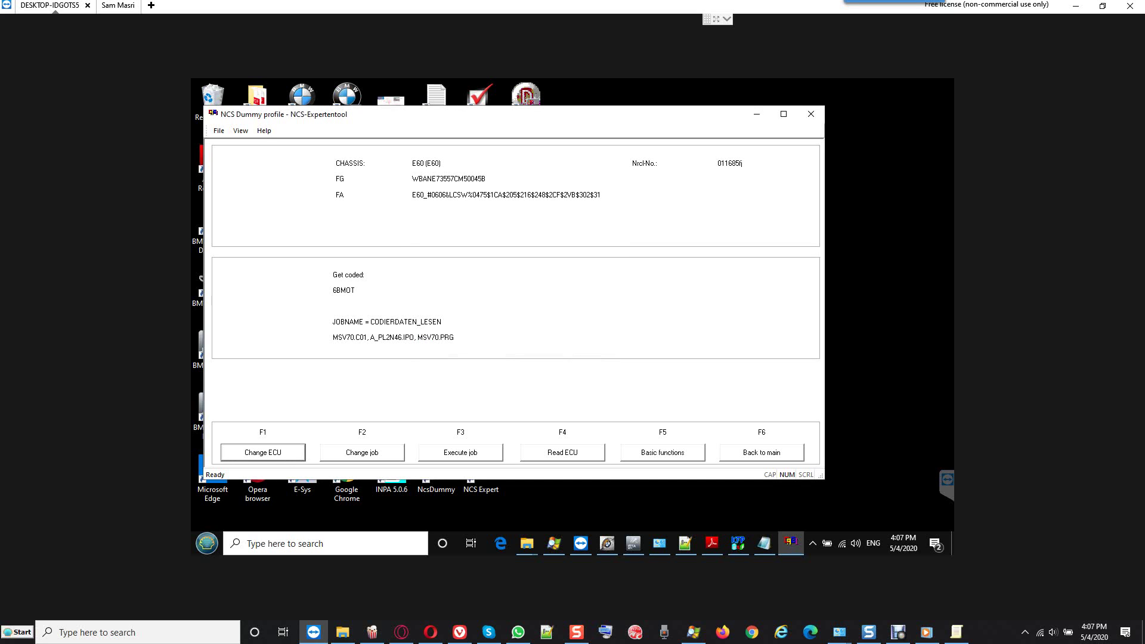
key(F2)
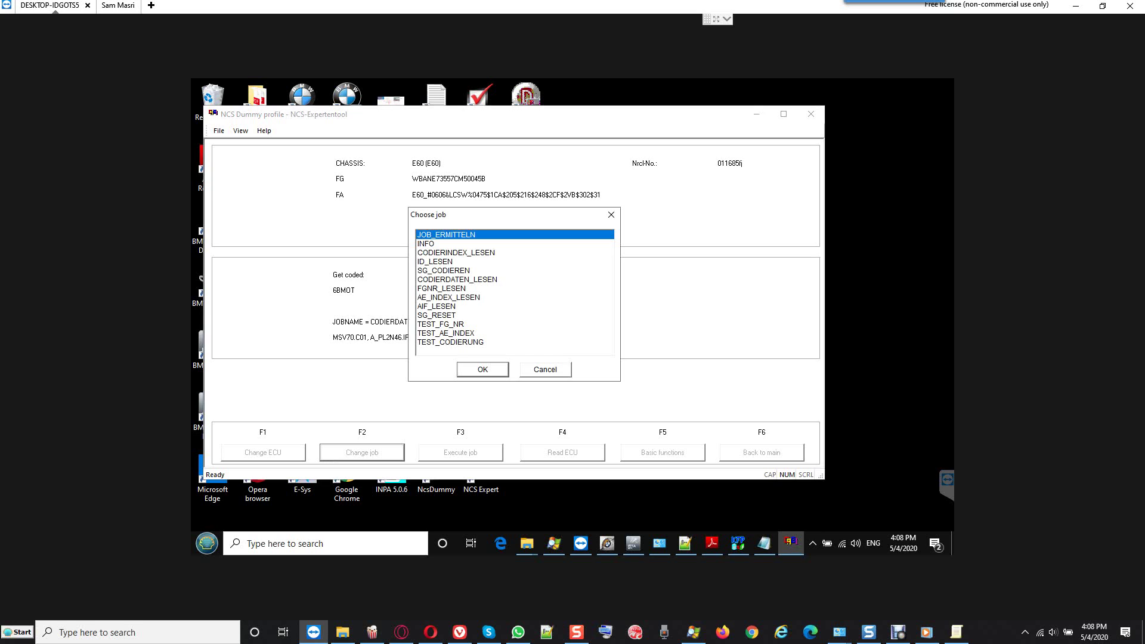
key(Escape)
key(F1)
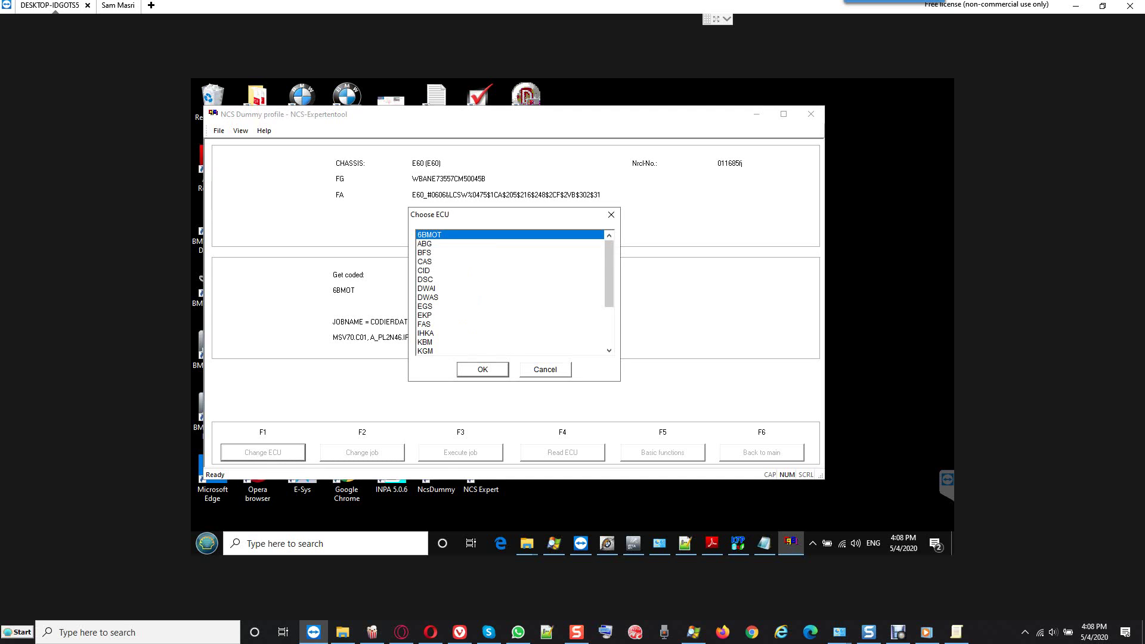
click(424, 243)
key(Return)
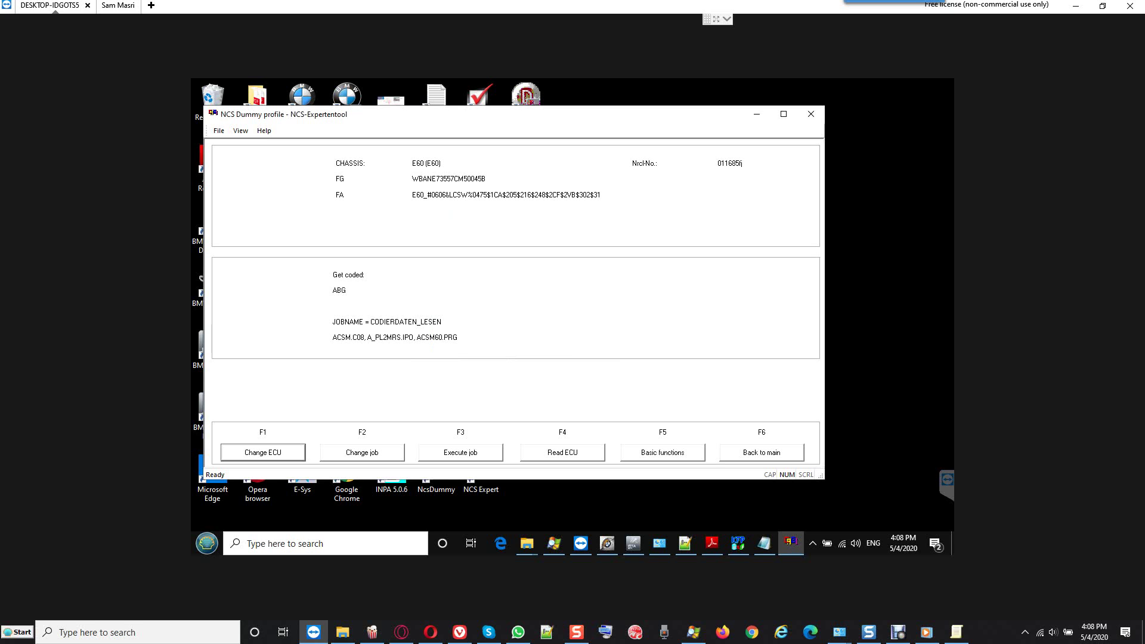
key(F2)
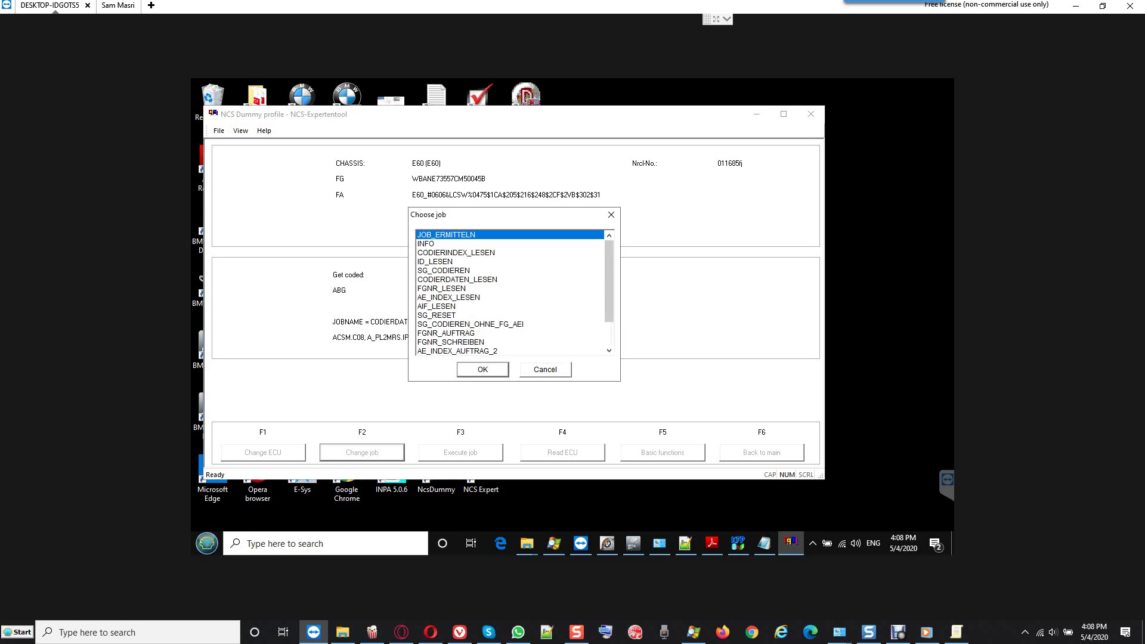
scroll(512, 292, down, 2)
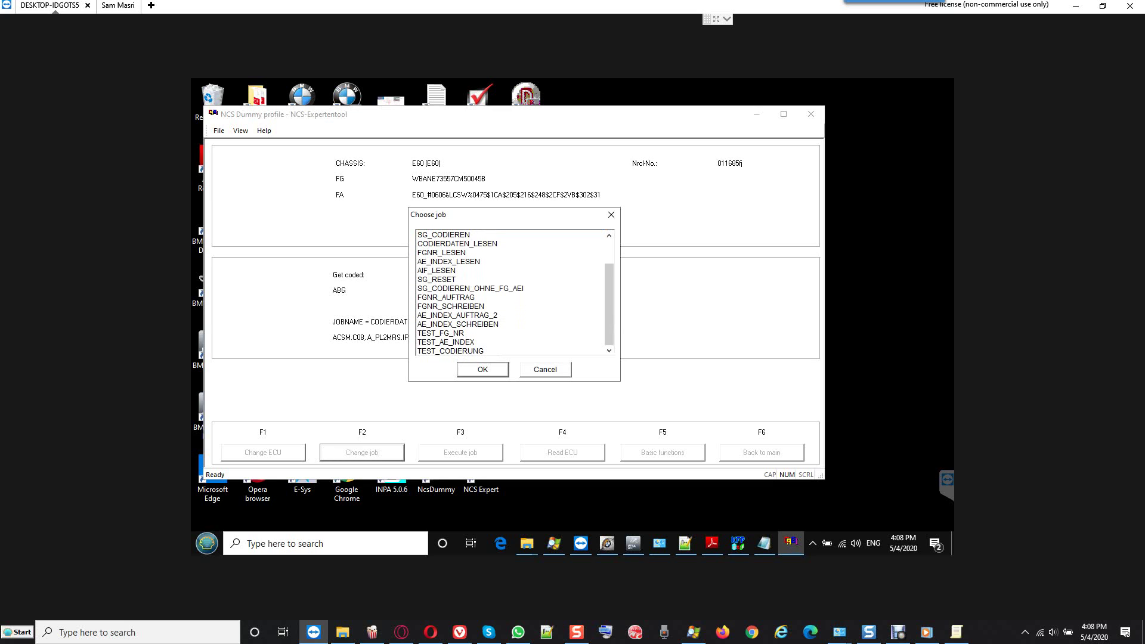
key(Escape)
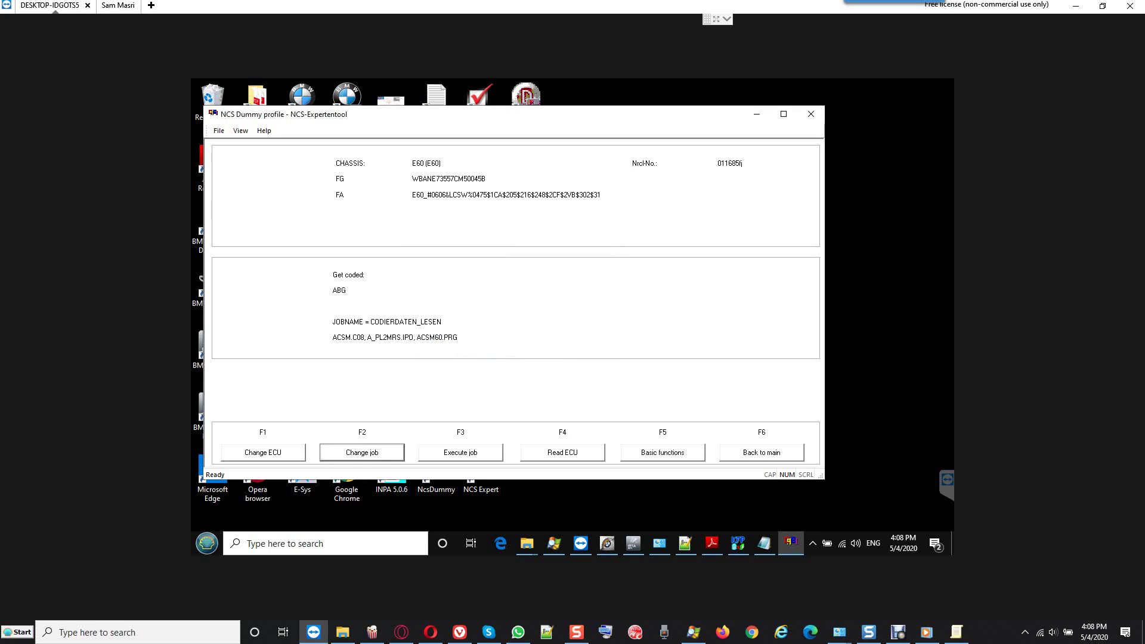
Pick the LMA light module from the ECU list for coding.
key(F1)
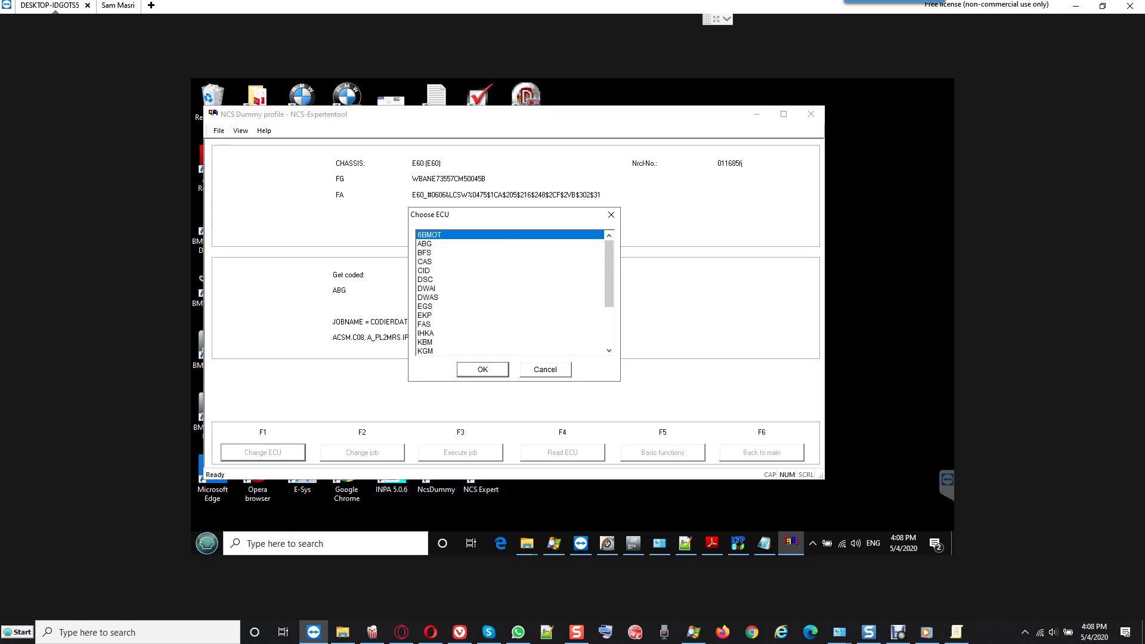
scroll(510, 292, down, 1)
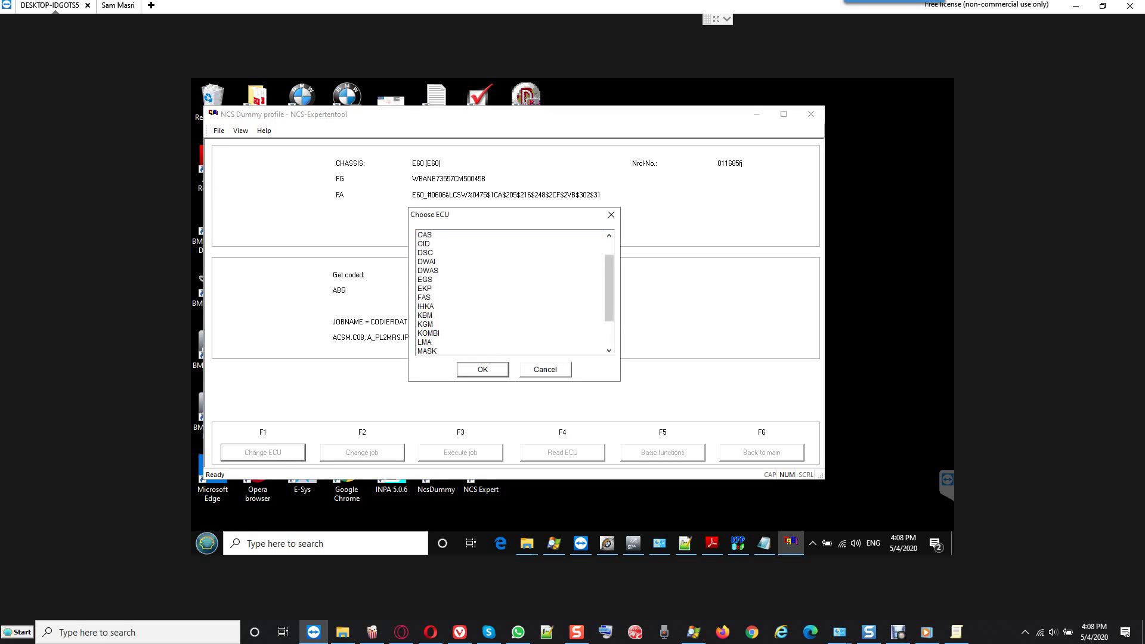
scroll(510, 292, down, 1)
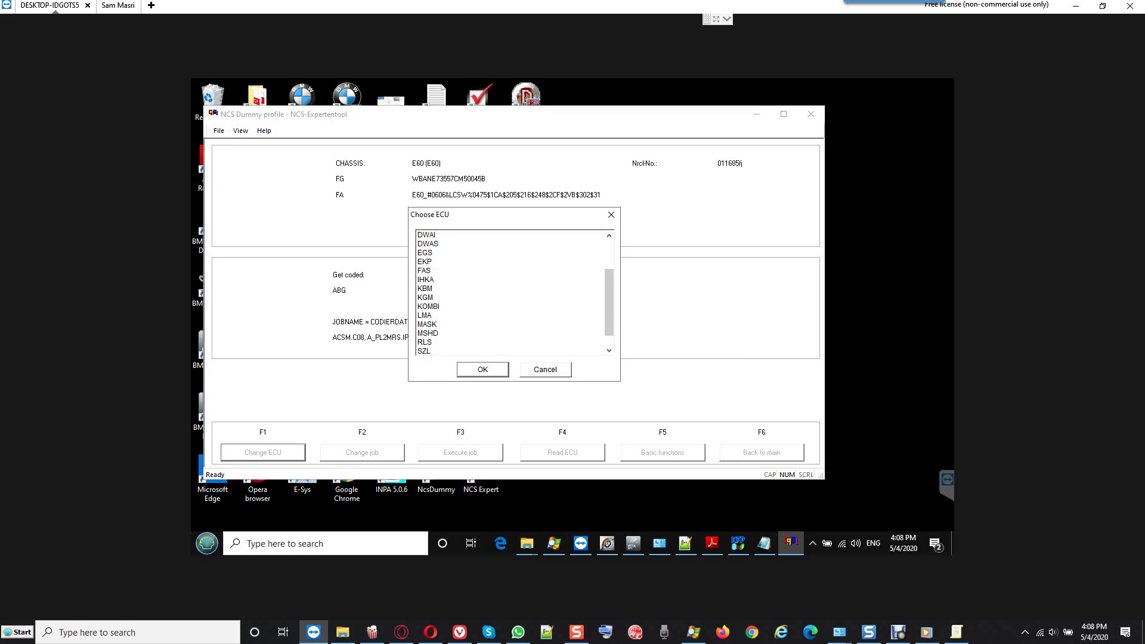
scroll(510, 292, down, 1)
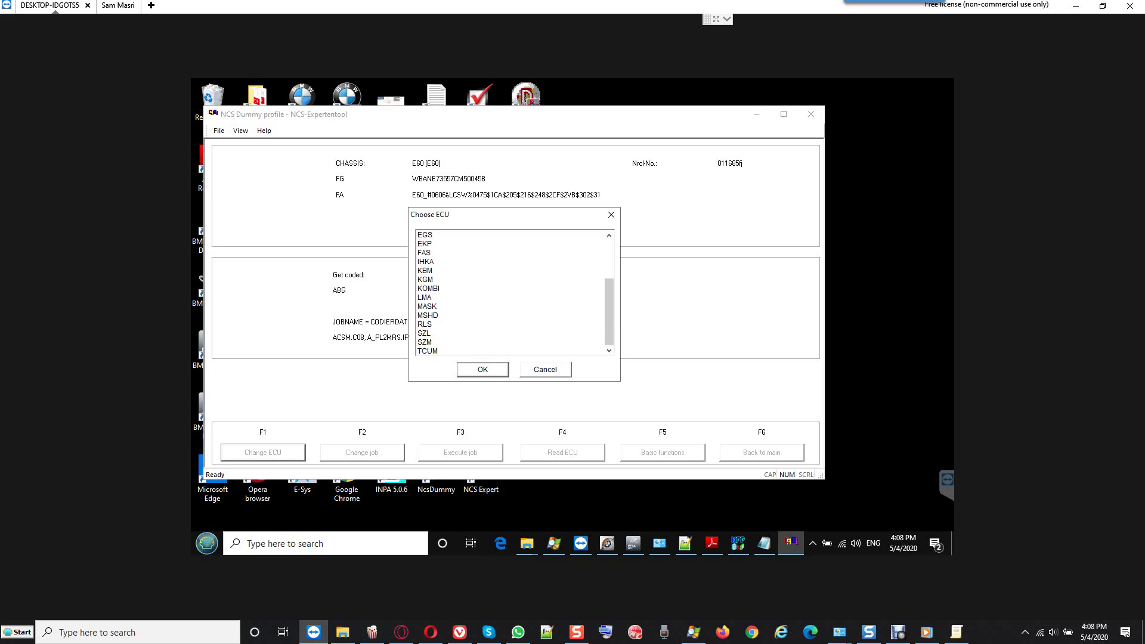
click(510, 297)
key(Return)
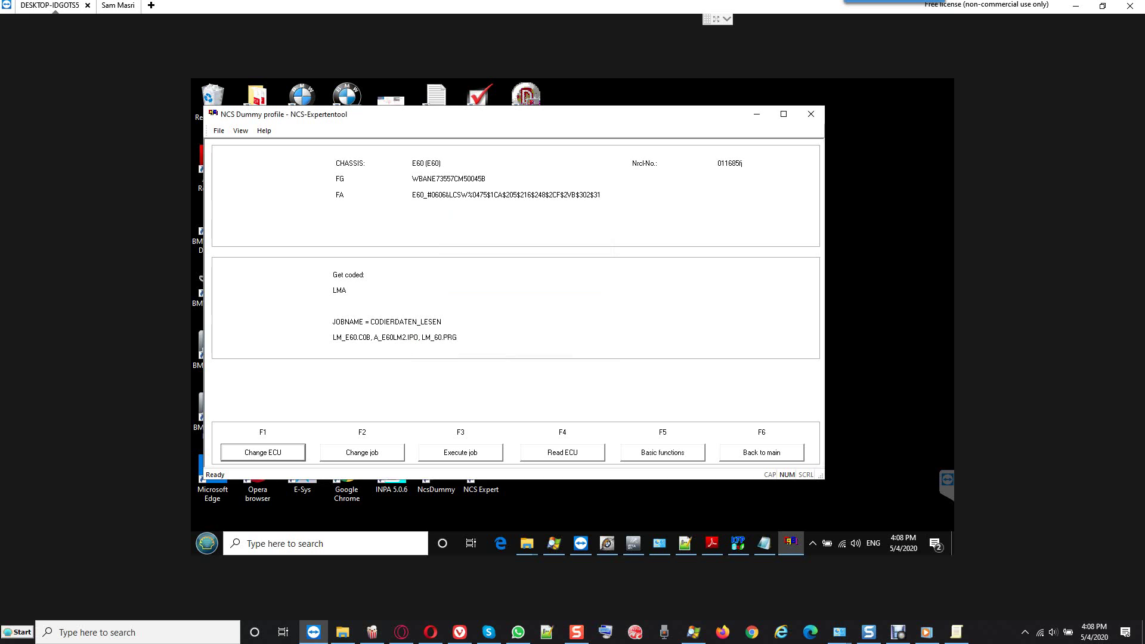
Run FA_WRITE on LMA and acknowledge the coding index 33 and ECU-setting errors.
key(F2)
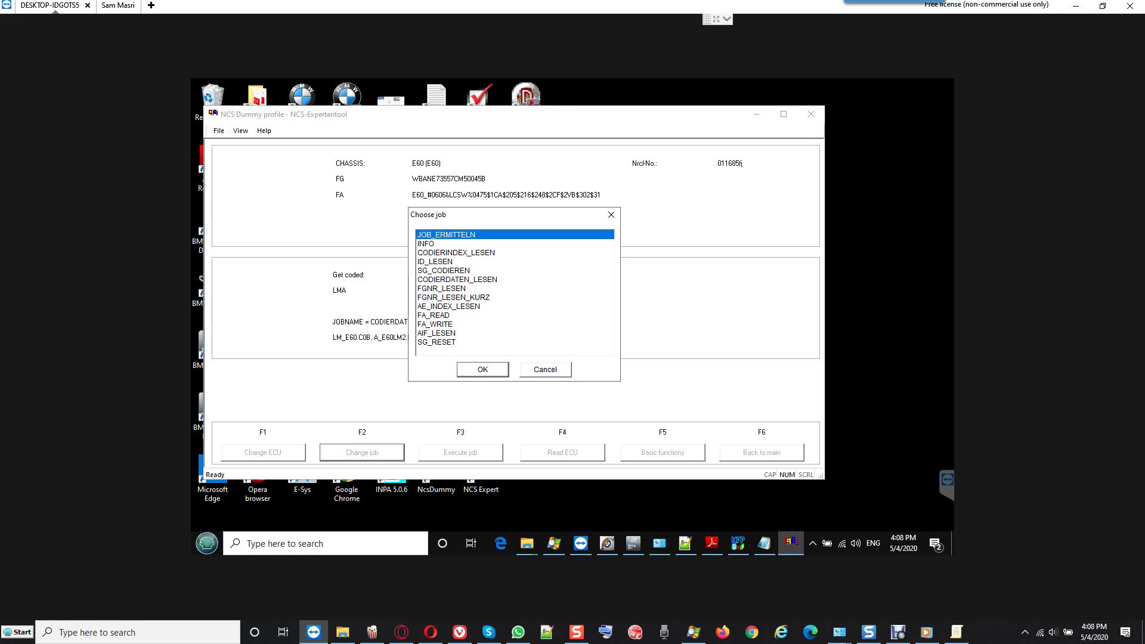
click(435, 324)
key(Return)
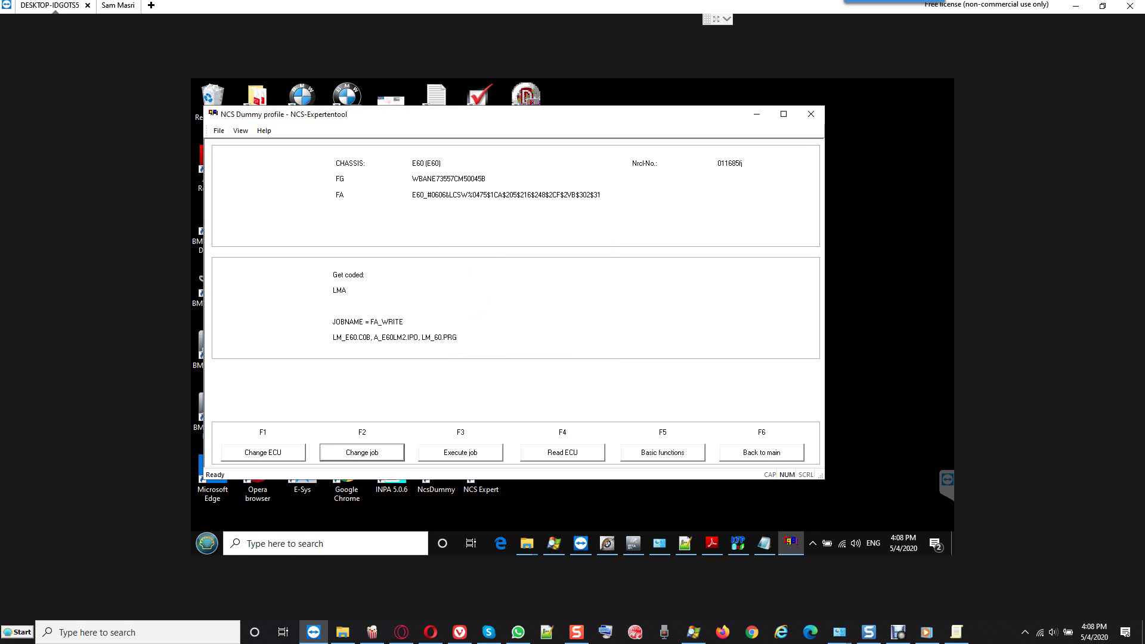
key(F3)
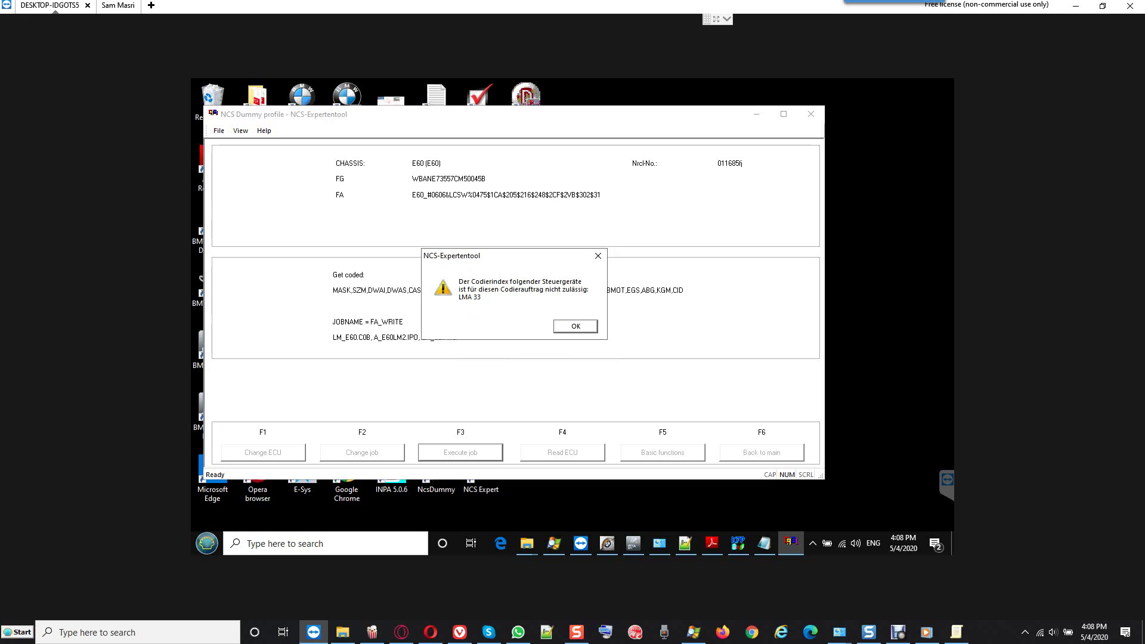
key(Return)
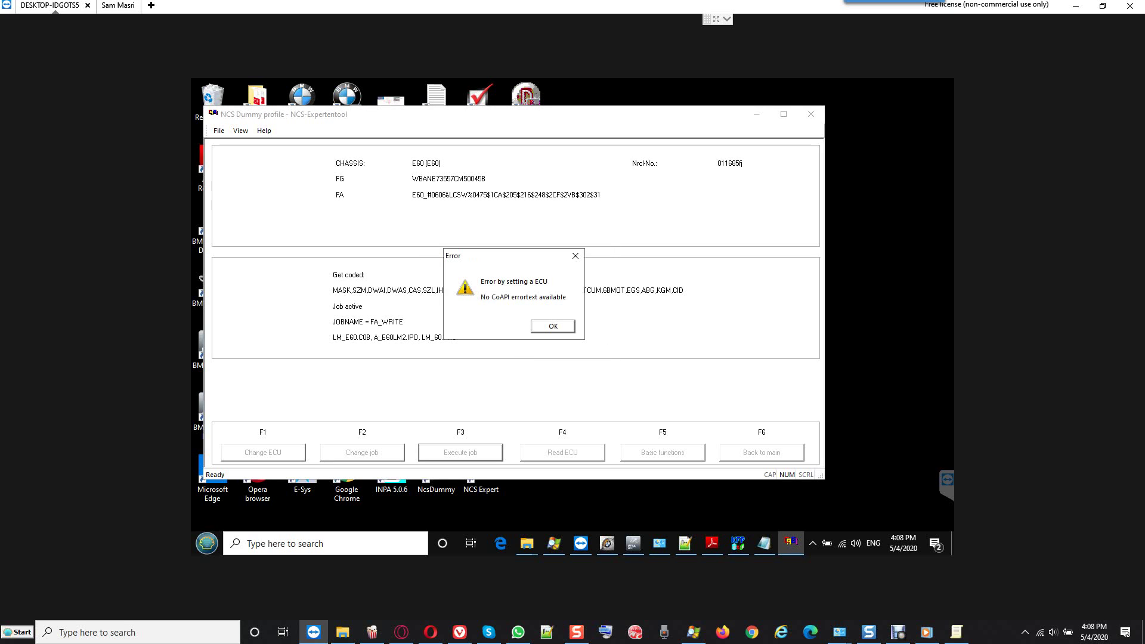
key(Return)
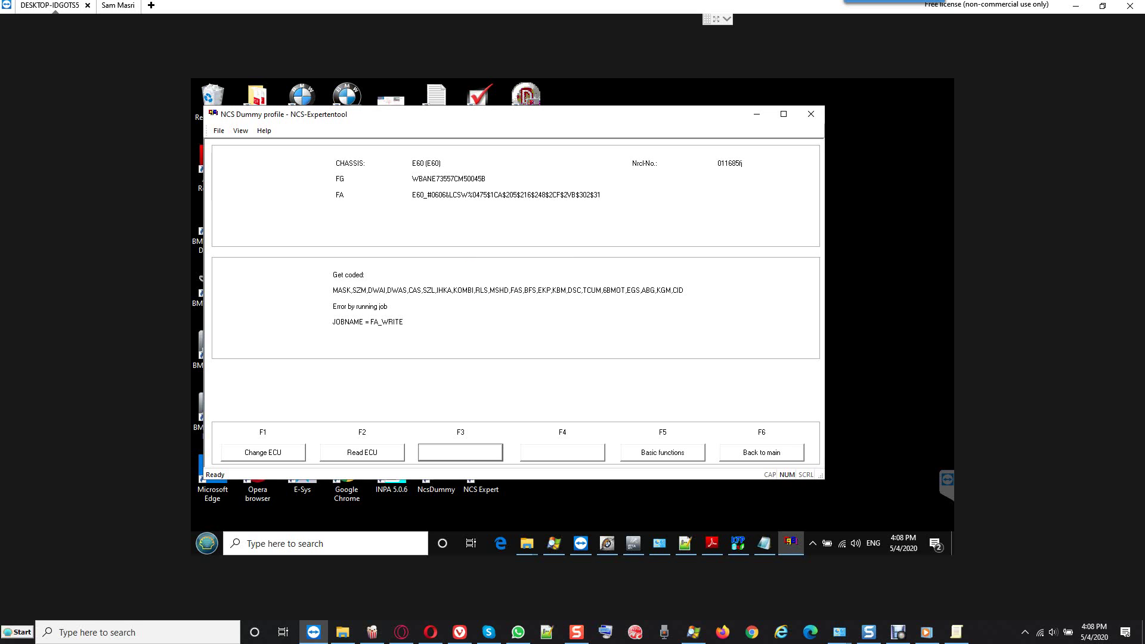
Return to the start screen and accept the E60 vehicle order to reach the coding ECU list.
key(F6)
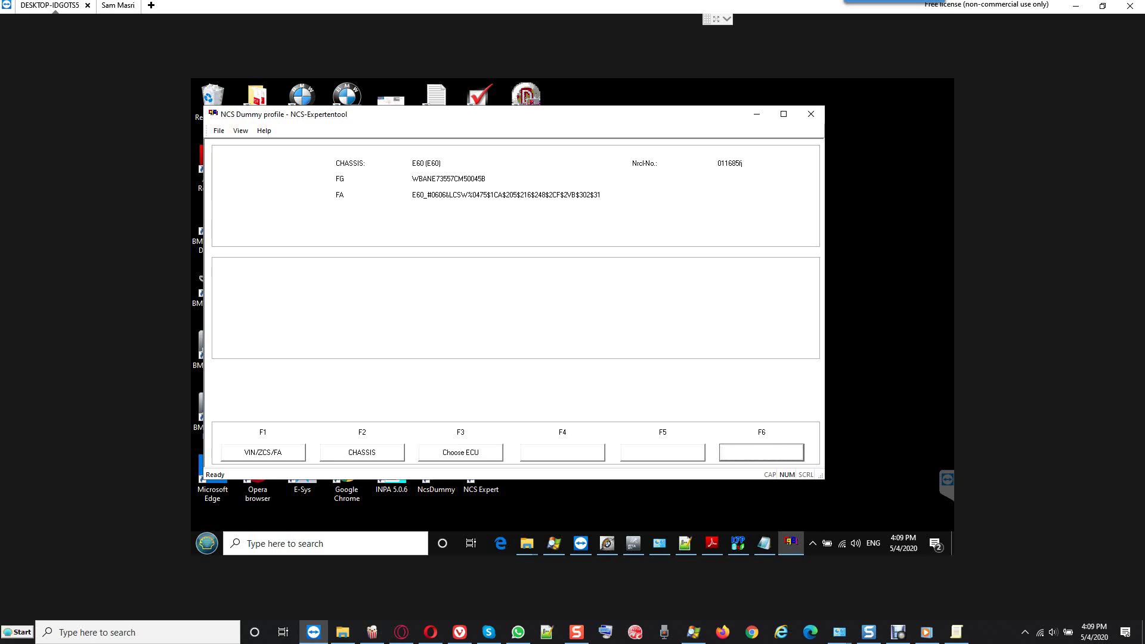
key(F1)
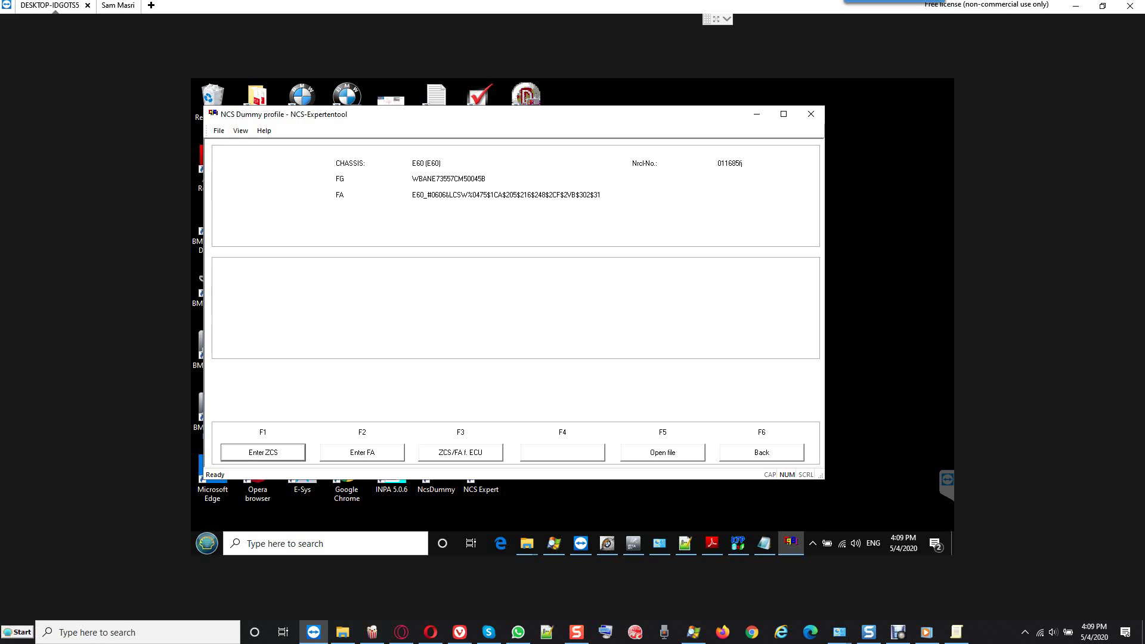
key(F6)
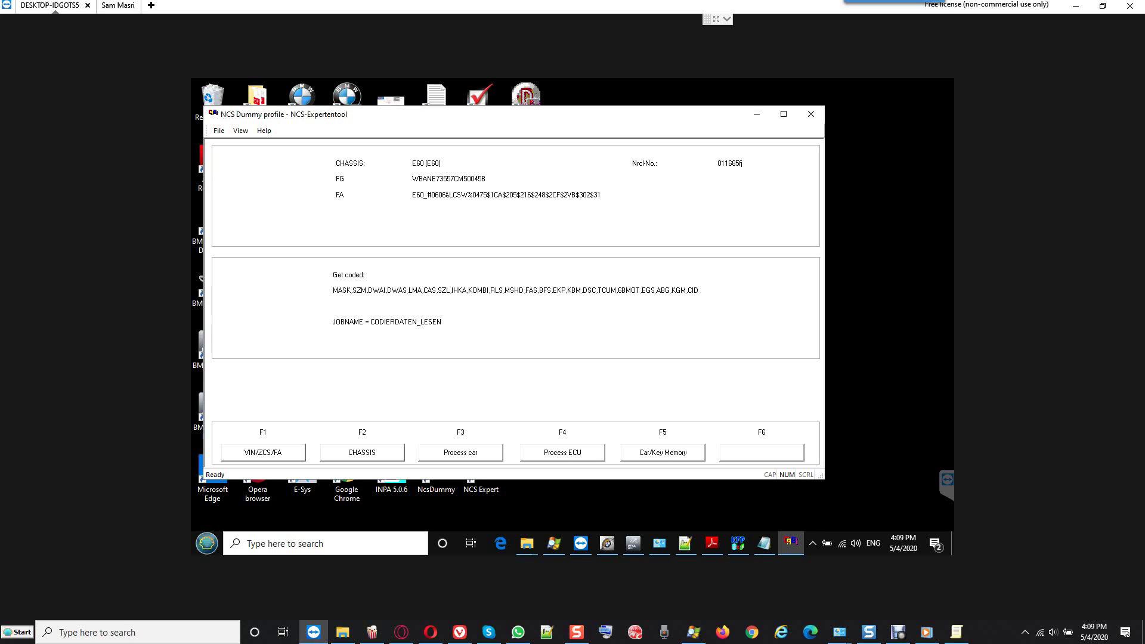
Select KOMBI as the ECU to process.
key(F4)
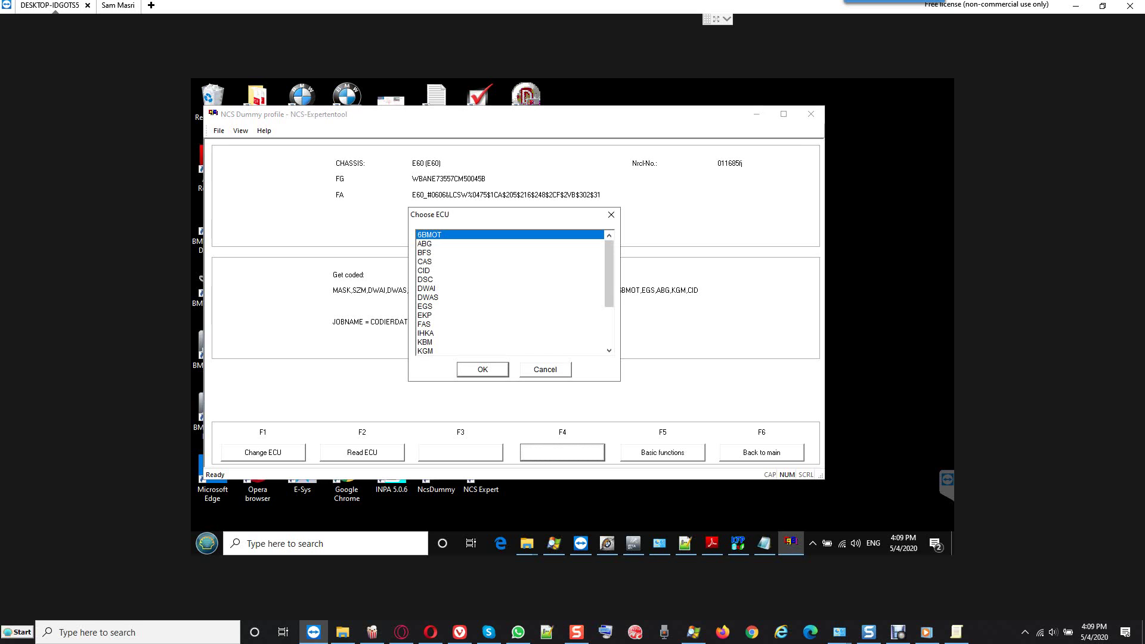
scroll(510, 292, down, 3)
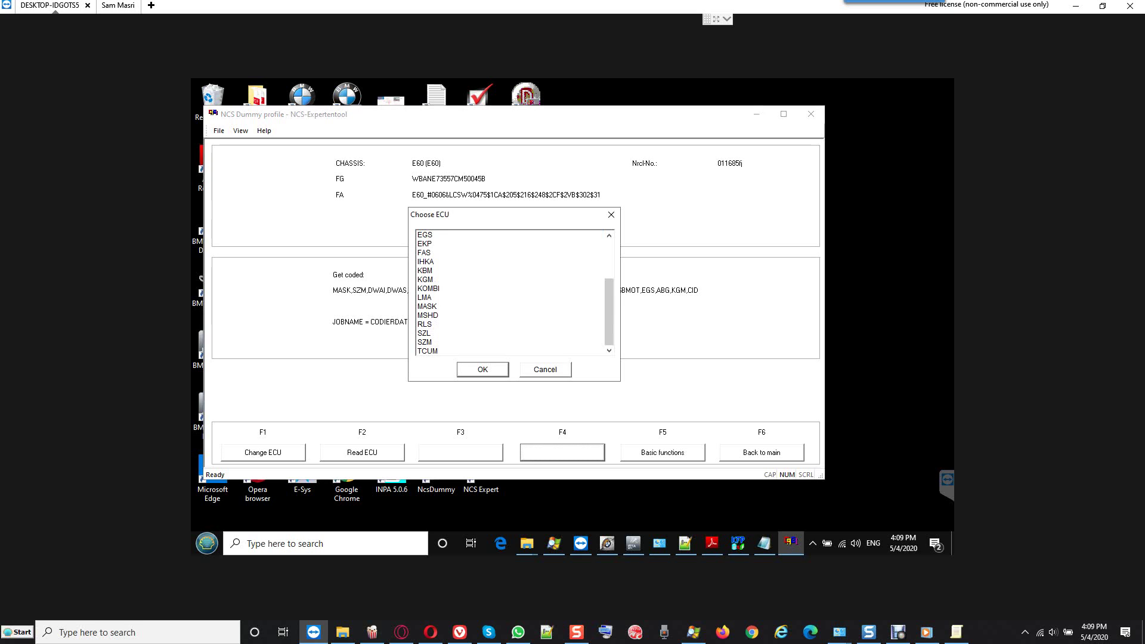
scroll(513, 292, up, 2)
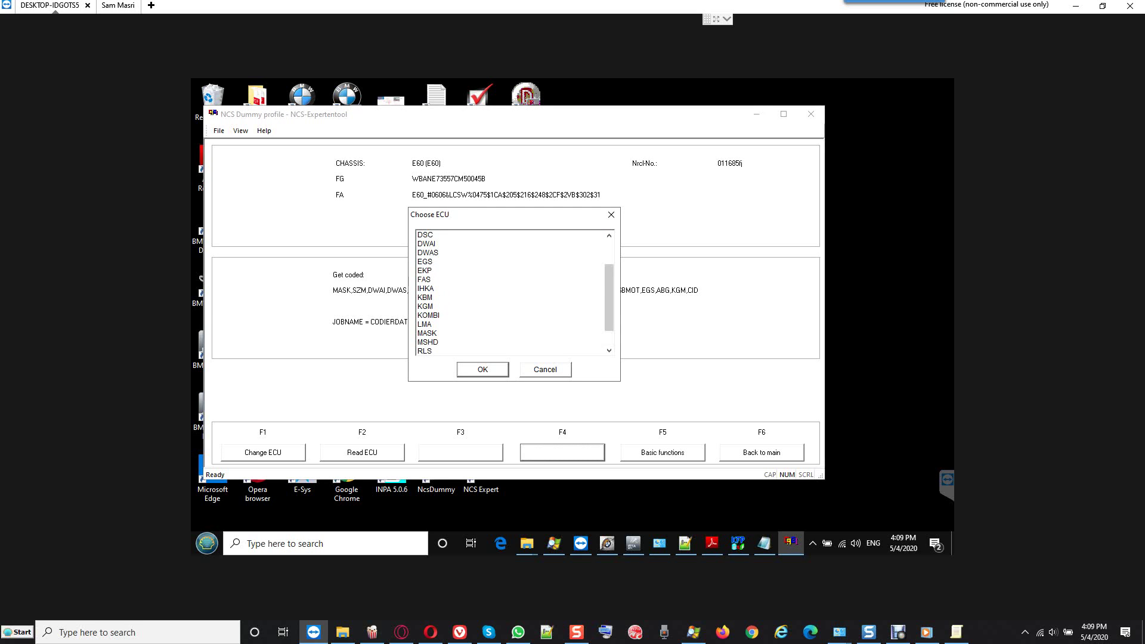
click(428, 315)
click(483, 369)
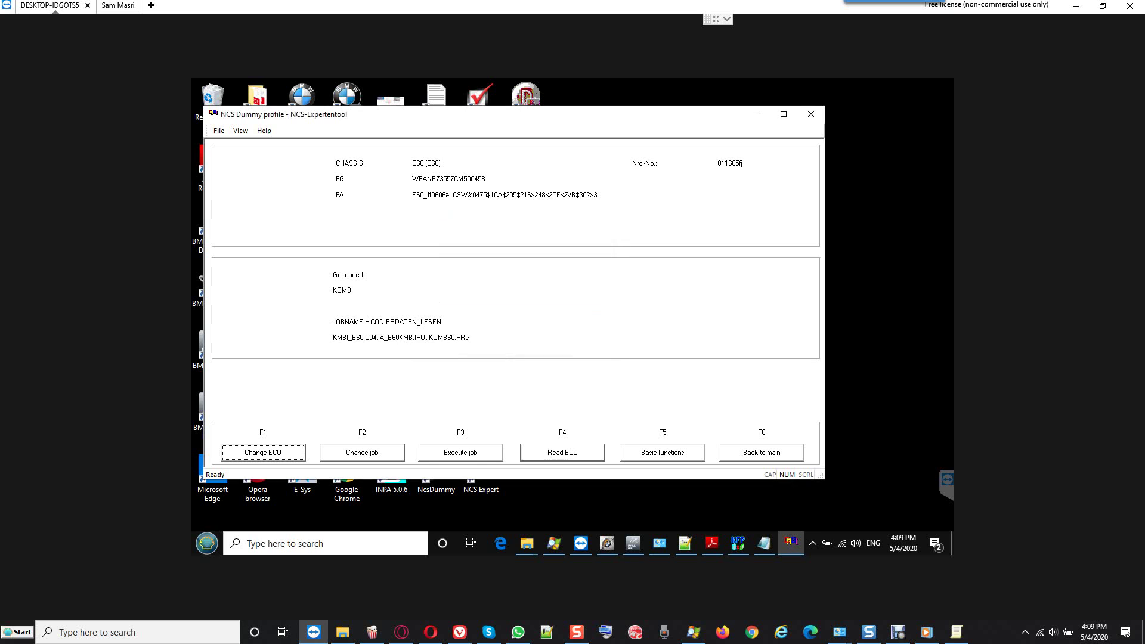
Look at KOMBI's job list without changing the job, then close and relaunch NCS Expert.
key(F2)
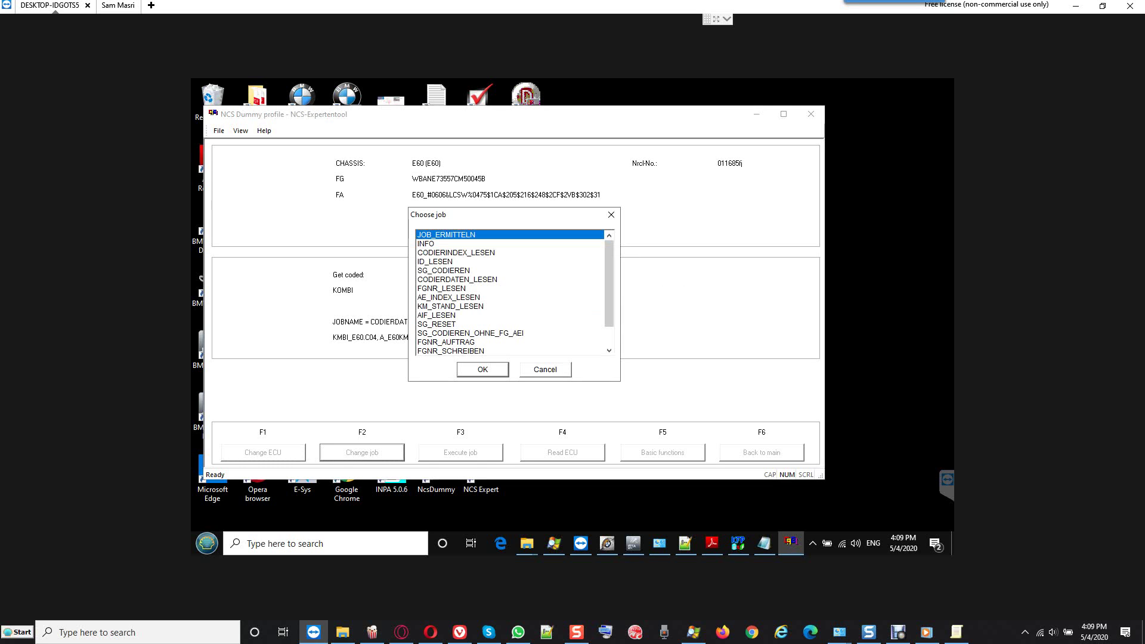
scroll(510, 292, down, 2)
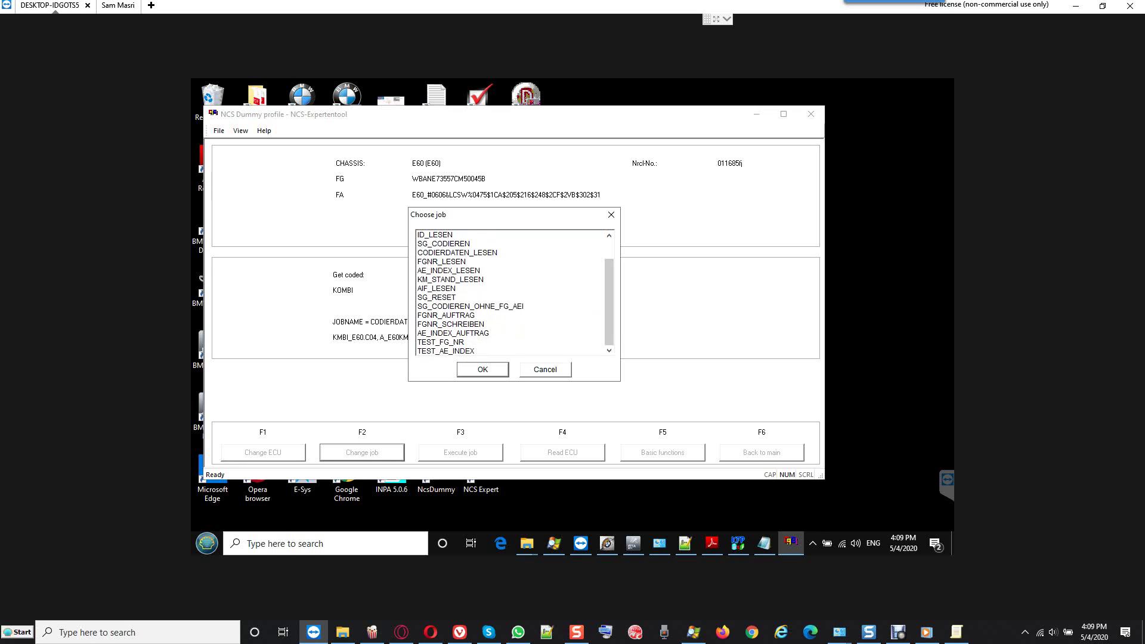
scroll(510, 293, up, 2)
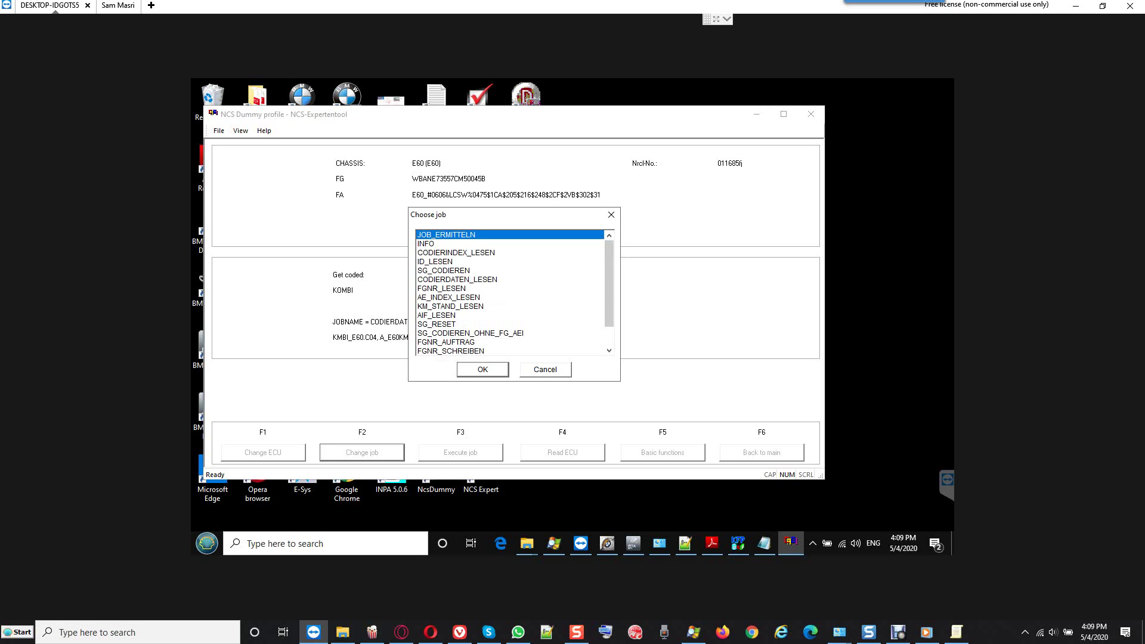
key(Escape)
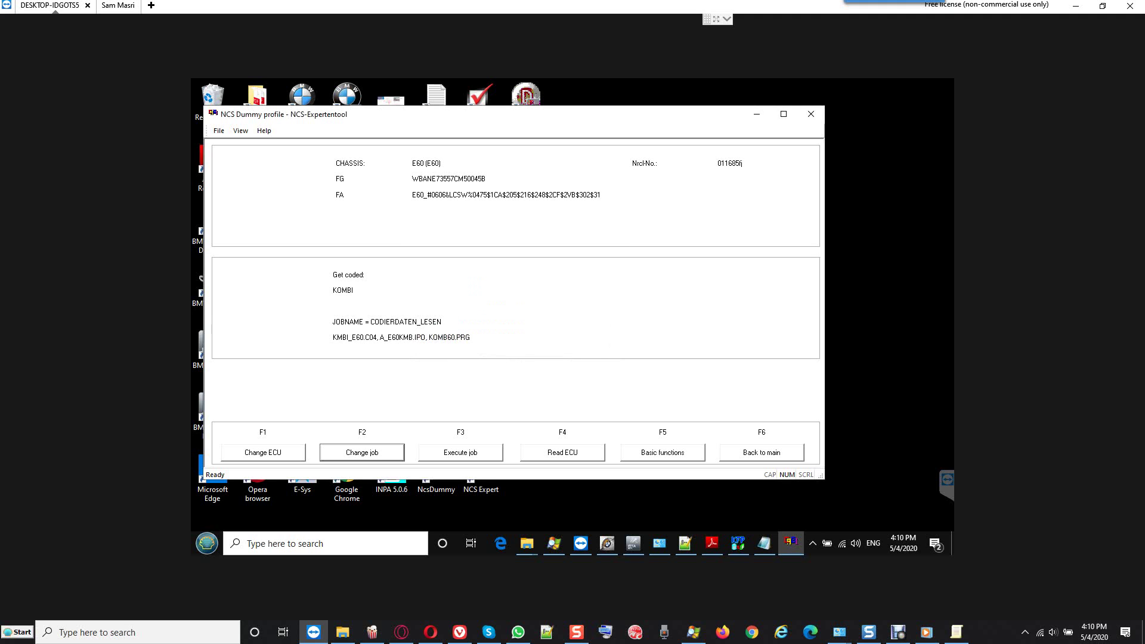
click(811, 114)
double_click(481, 474)
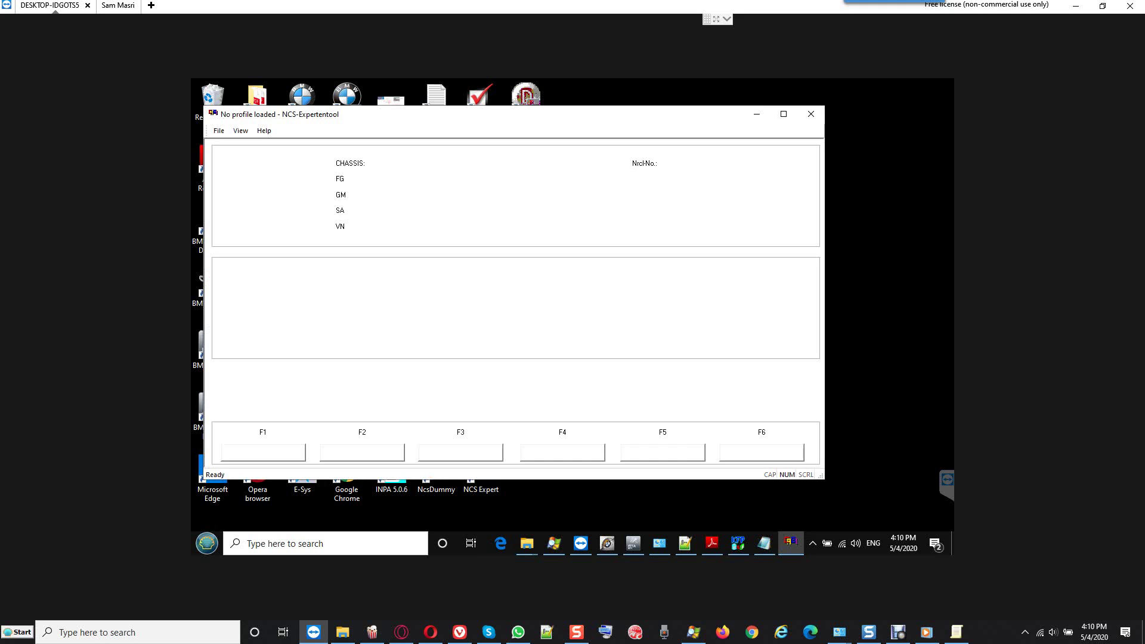
Load the NCS Dummy profile.
key(alt+f)
key(Return)
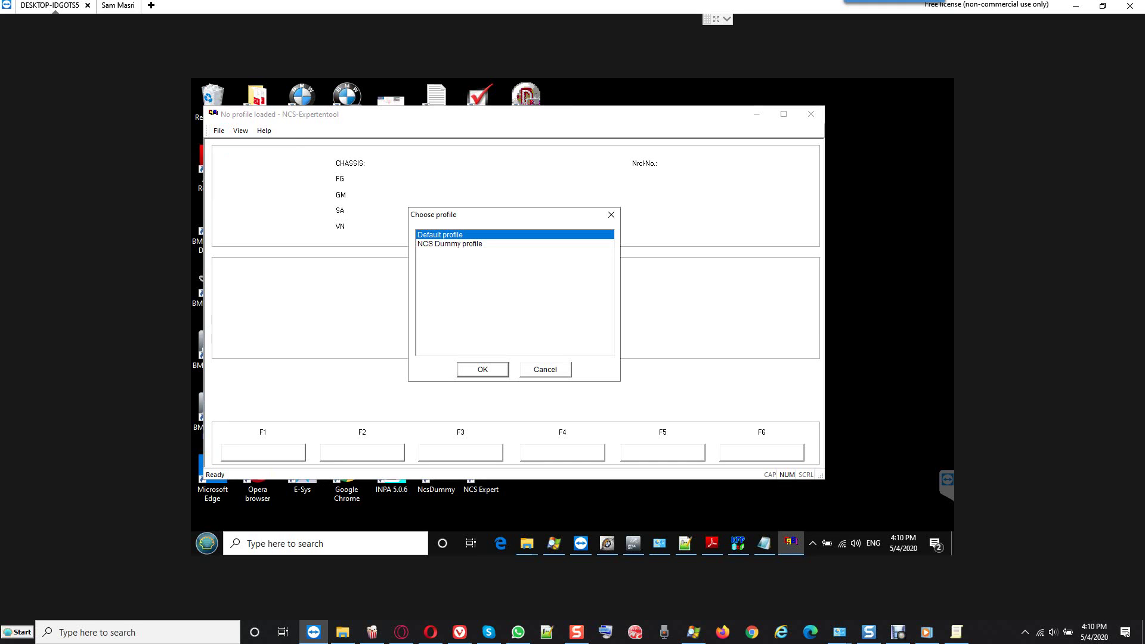
click(449, 244)
key(Return)
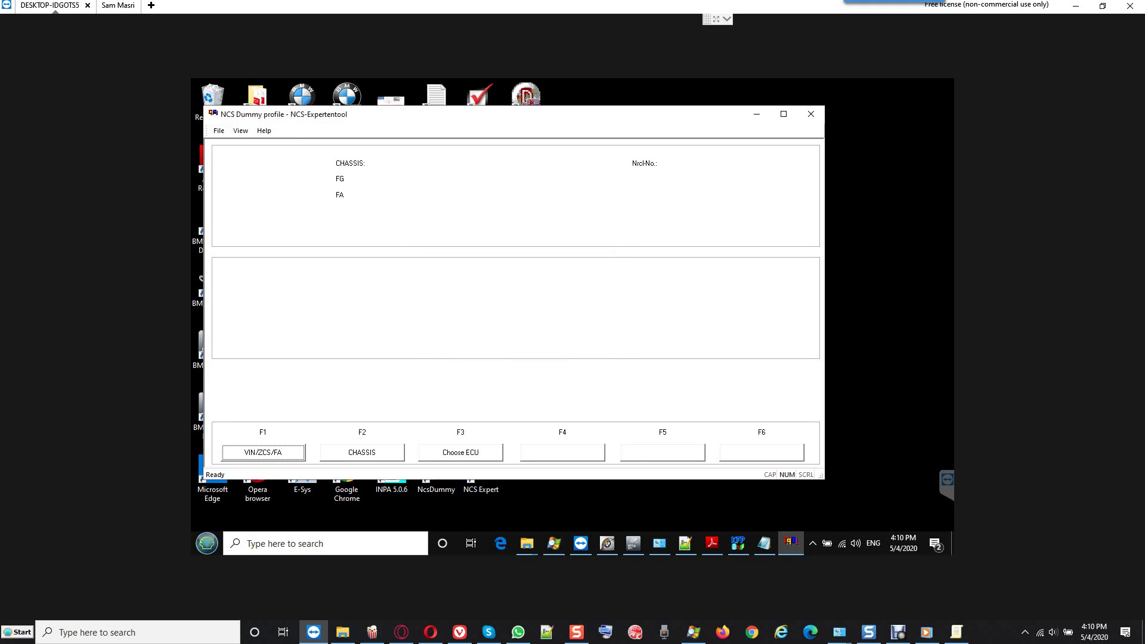
Read the vehicle order from the LMA module with E60 as the chassis.
key(F1)
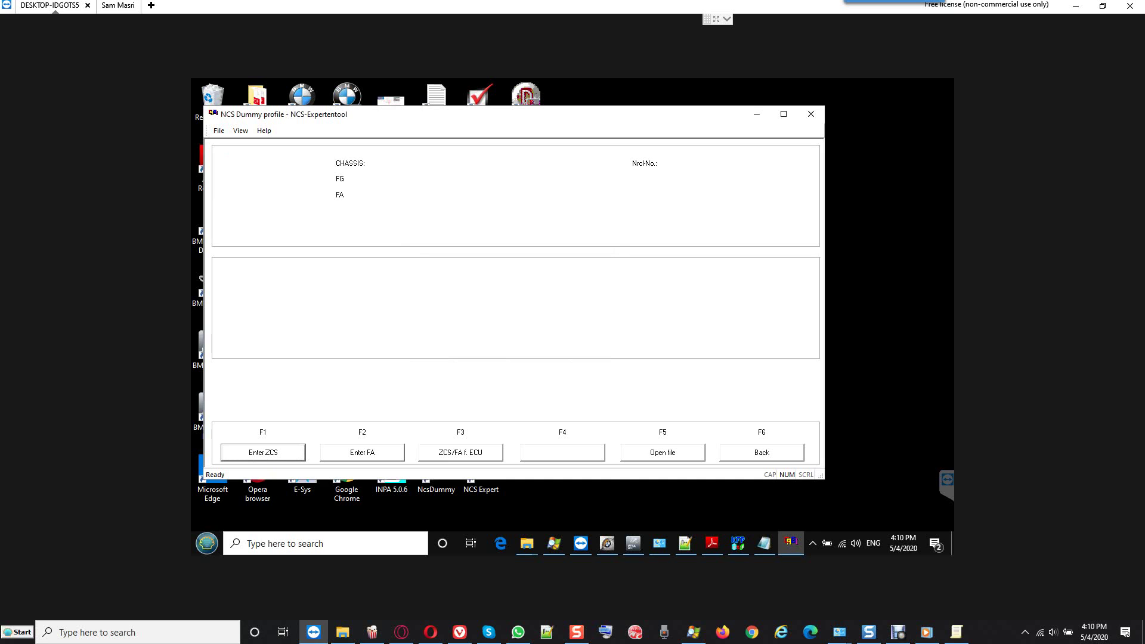
key(F3)
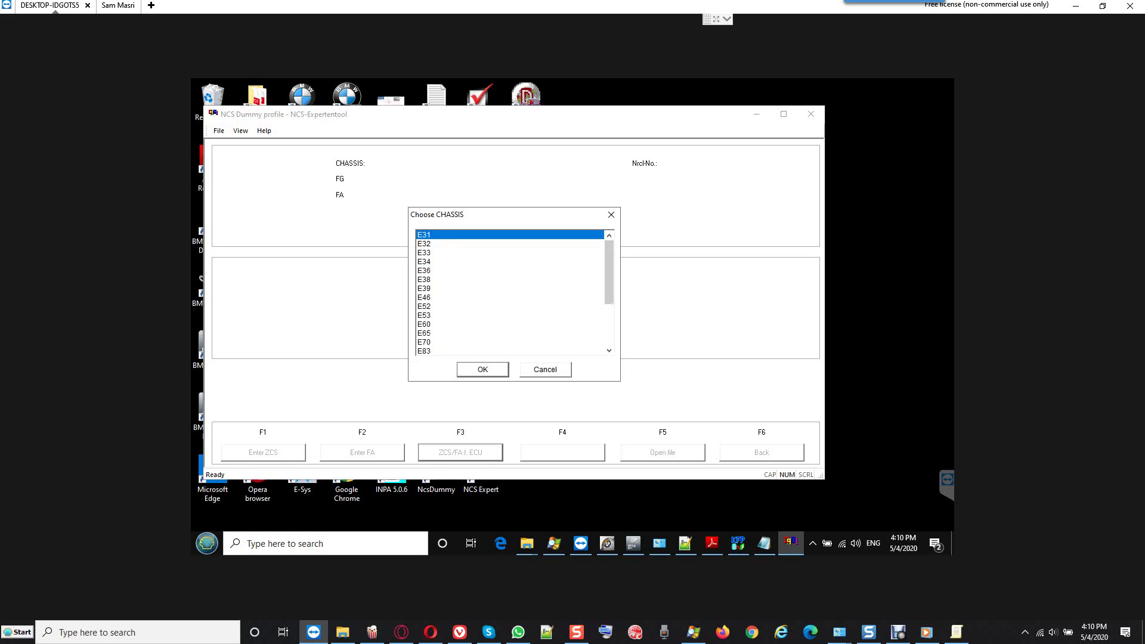
click(423, 324)
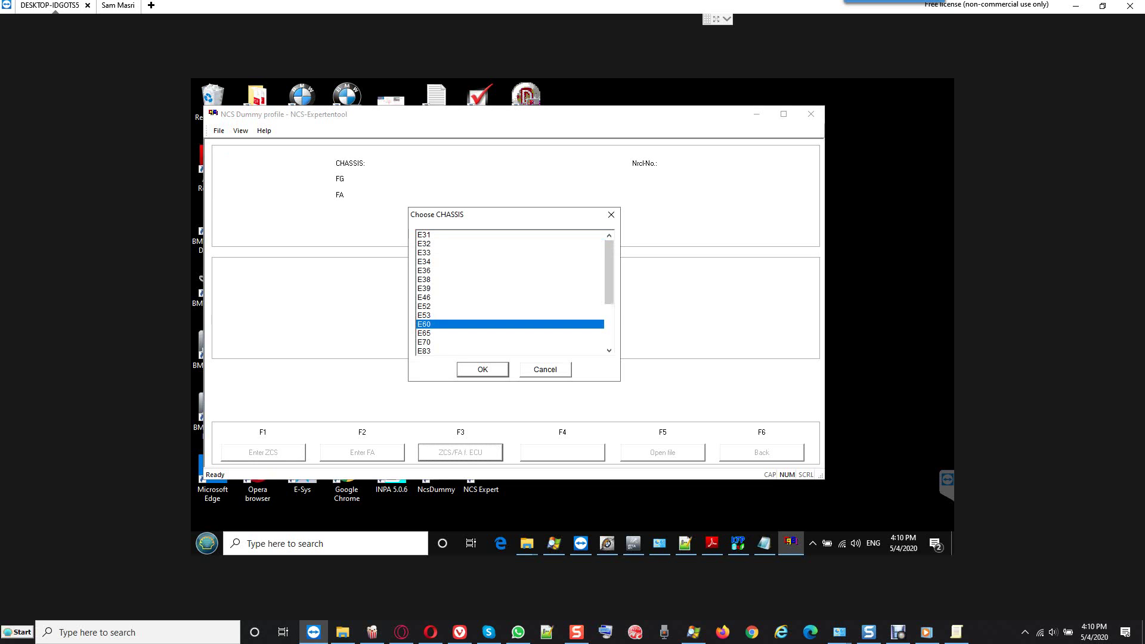
key(Return)
click(425, 244)
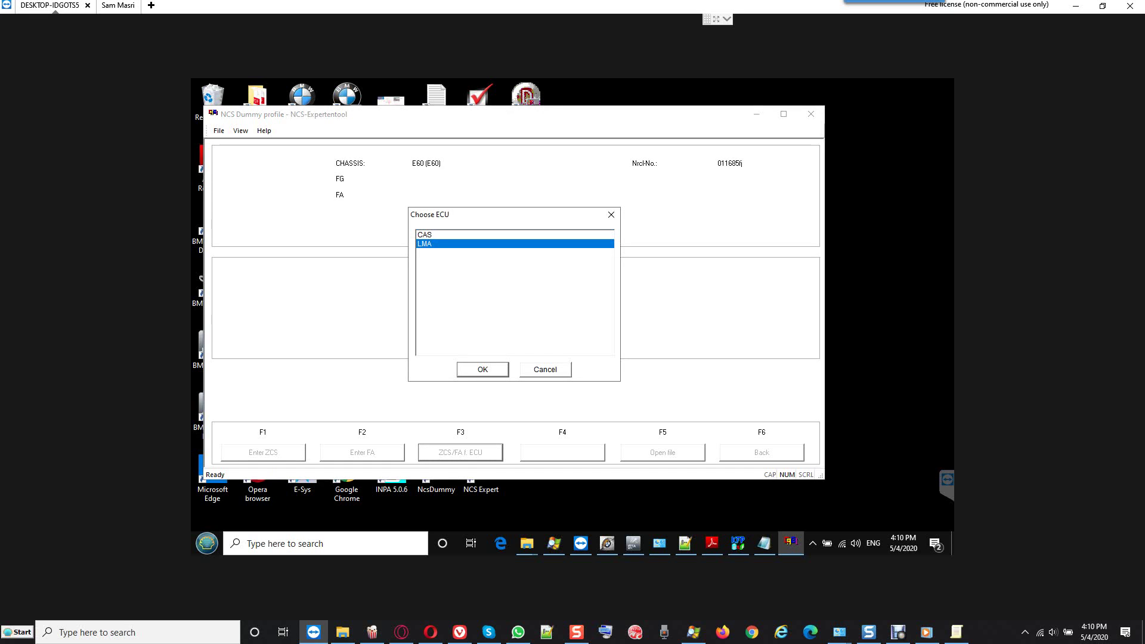
key(Return)
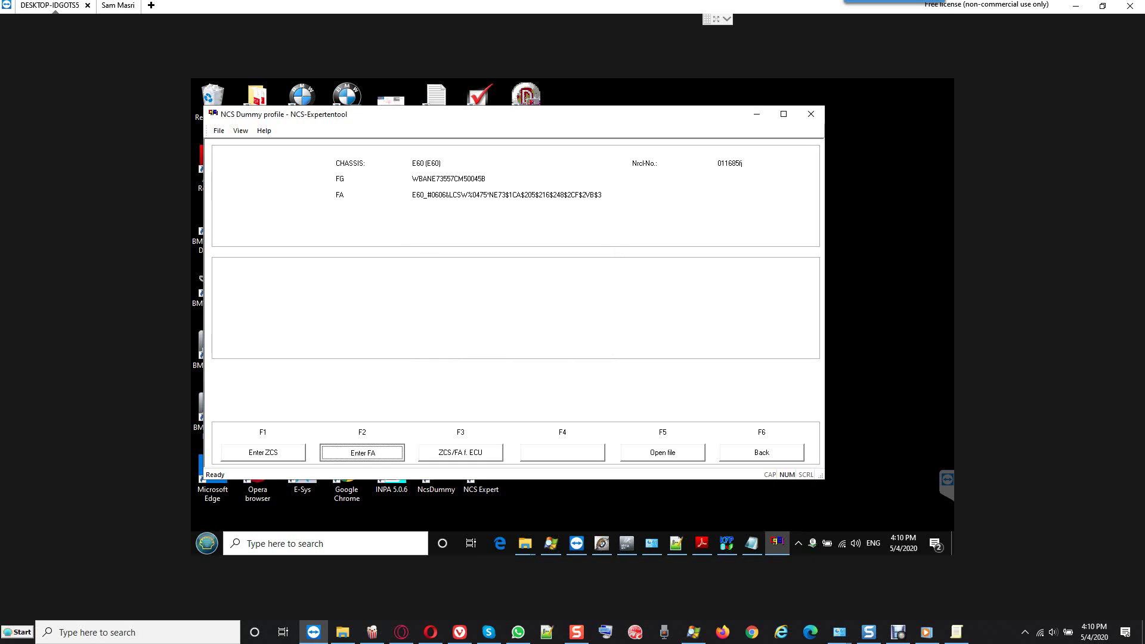
Accept the FA with chassis E60, the existing VIN and option $524, and return to coding.
key(F2)
key(Return)
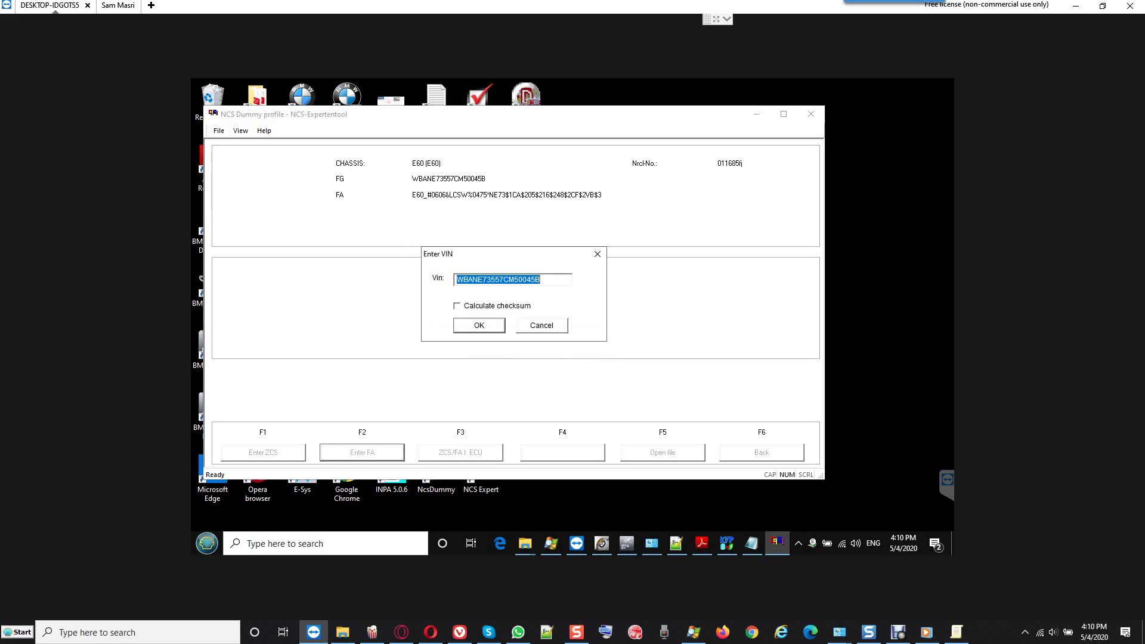
key(Return)
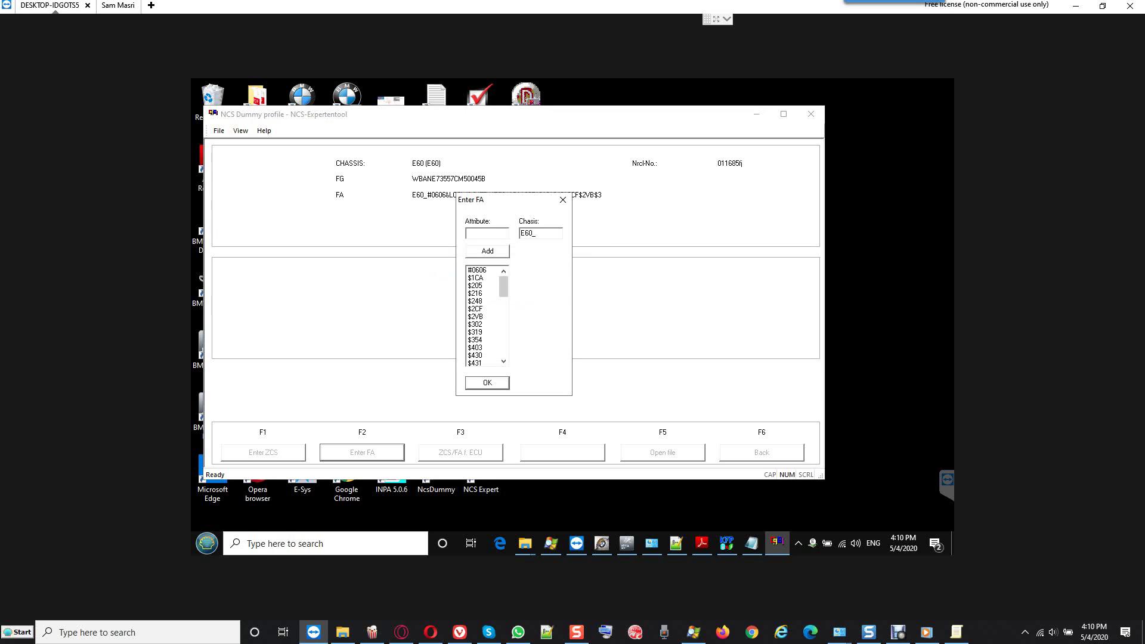
scroll(486, 316, down, 3)
scroll(486, 316, down, 2)
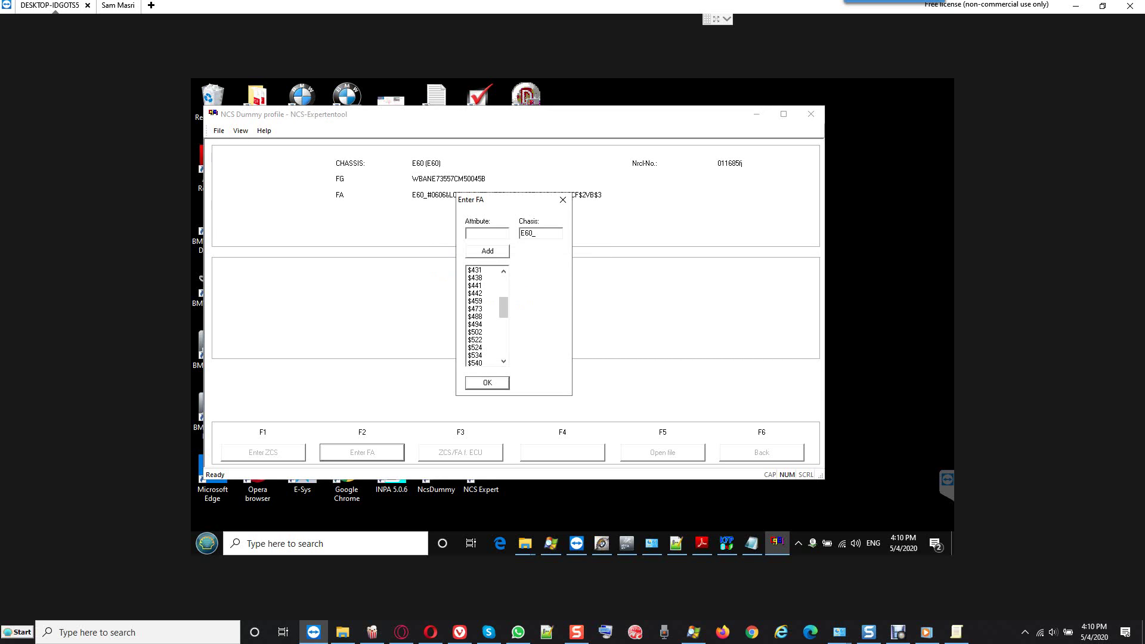
click(475, 347)
key(Return)
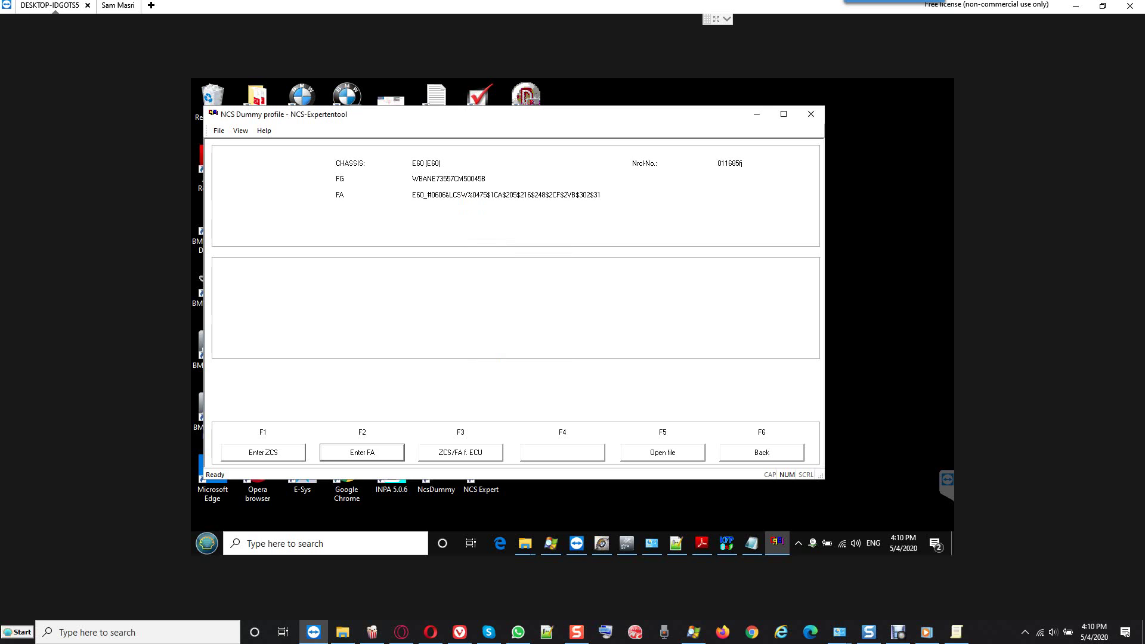
key(F6)
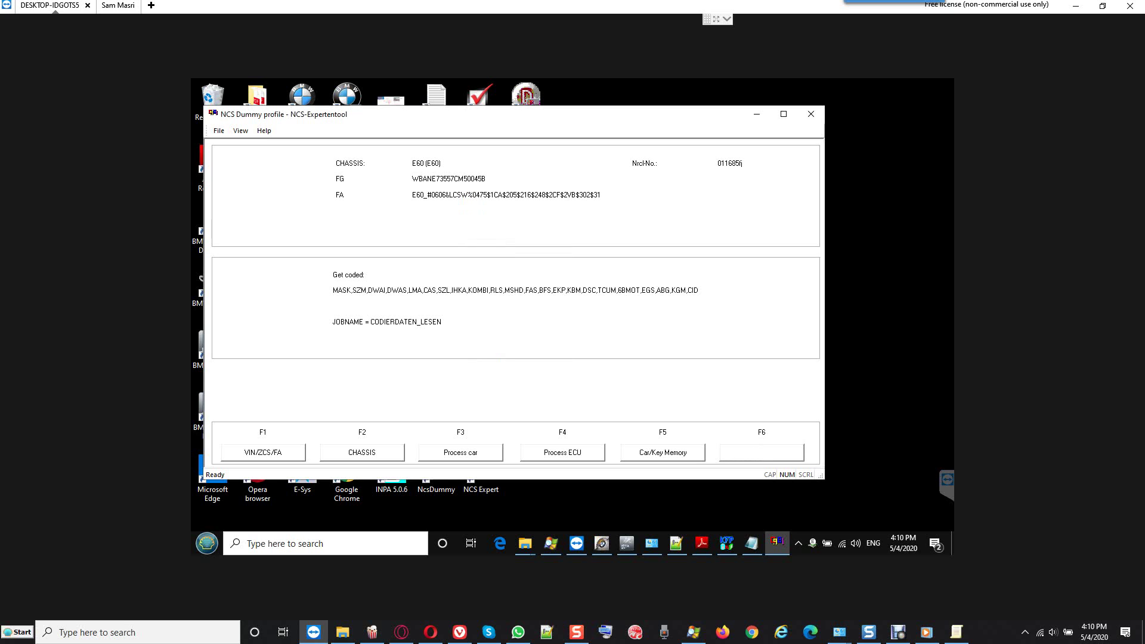
Run the FA_WRITE job on the LMA module.
key(F4)
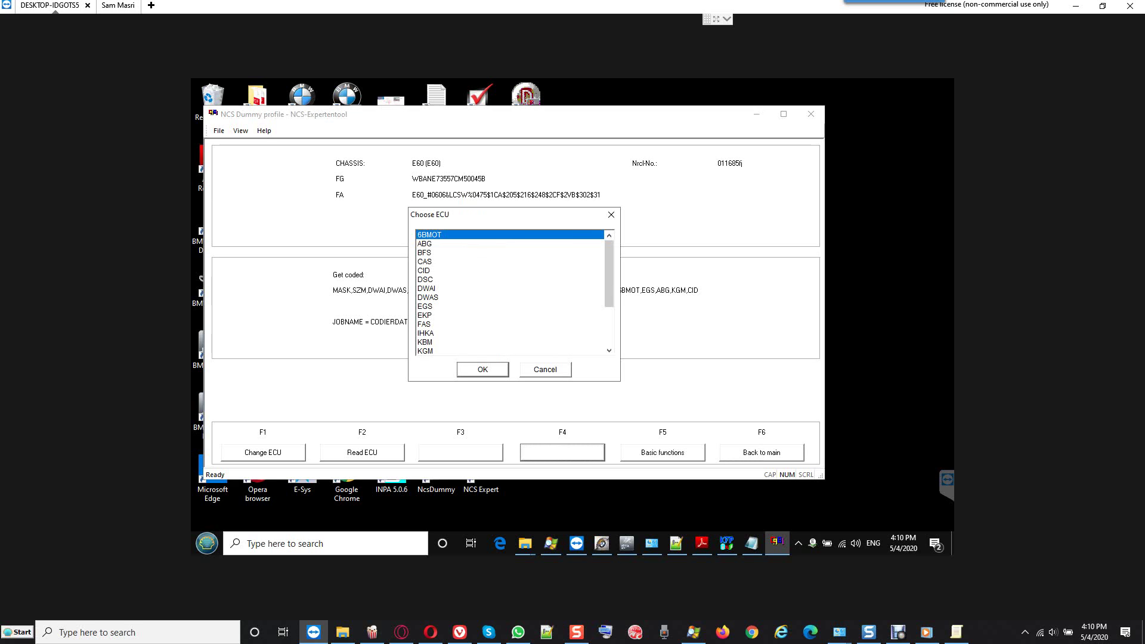
scroll(510, 292, down, 1)
click(510, 342)
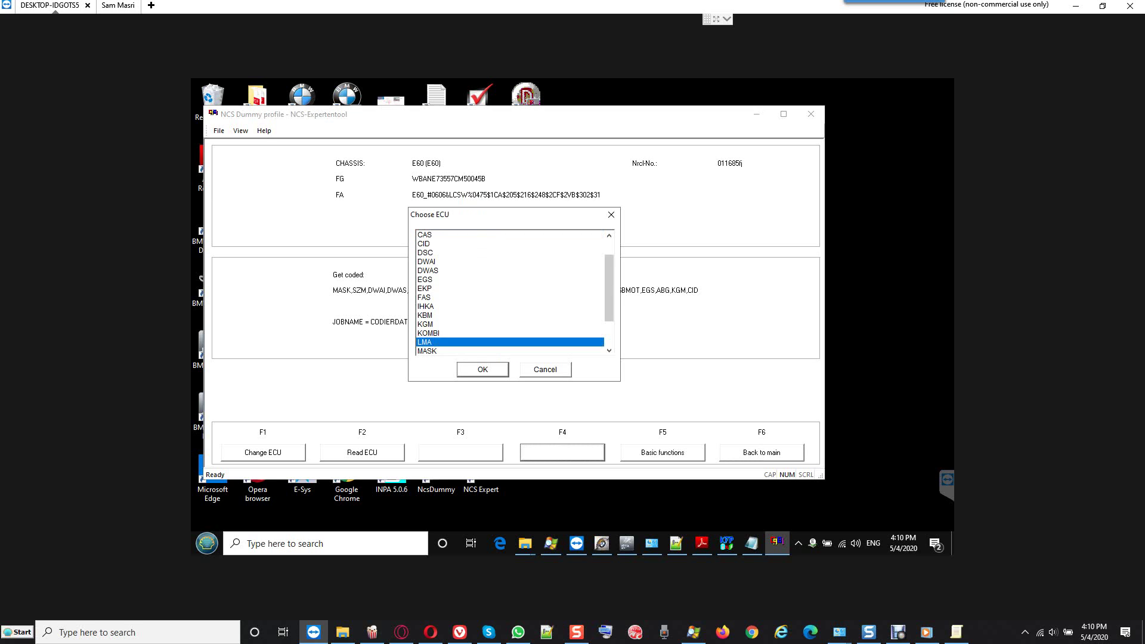
key(Return)
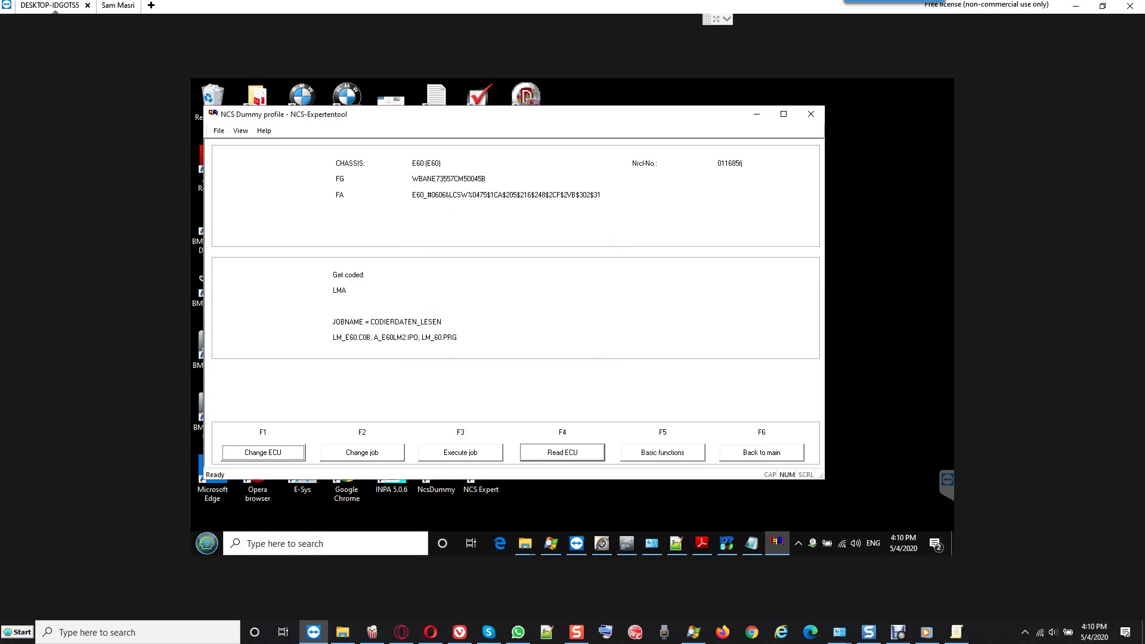
key(F2)
click(434, 323)
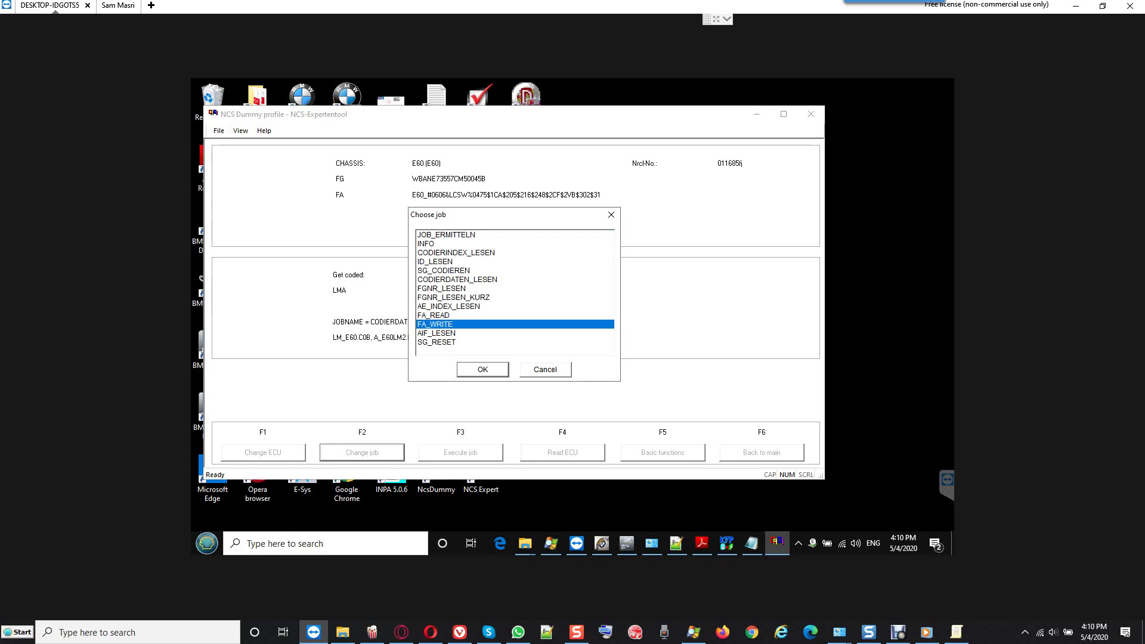
click(483, 370)
key(F3)
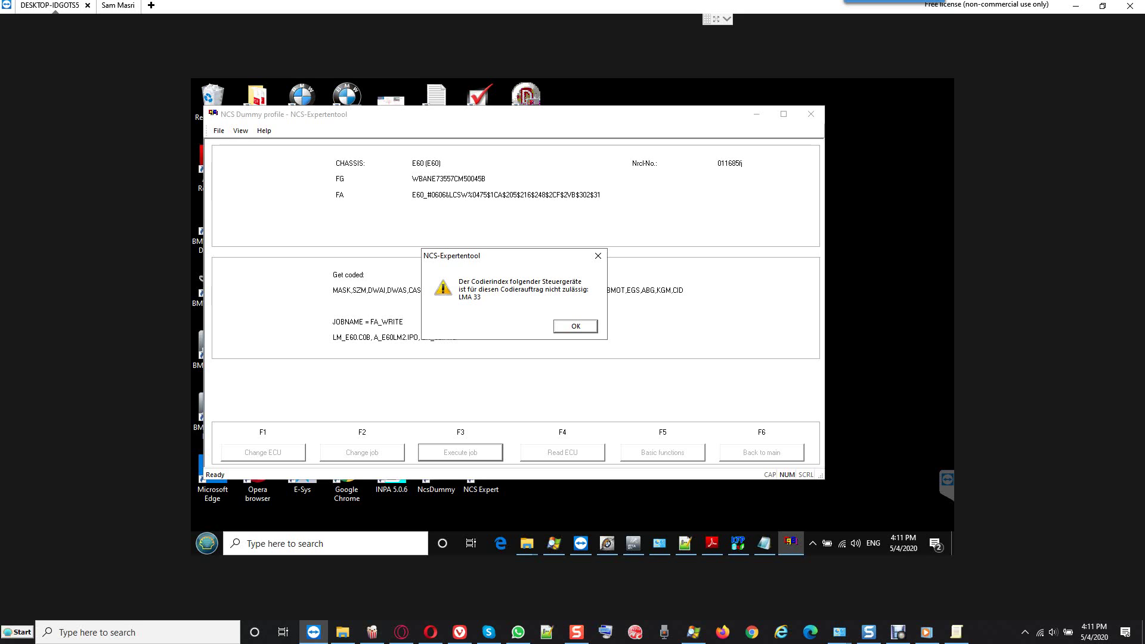
Use the context menu of a taskbar item in the lower-right corner.
click(1025, 632)
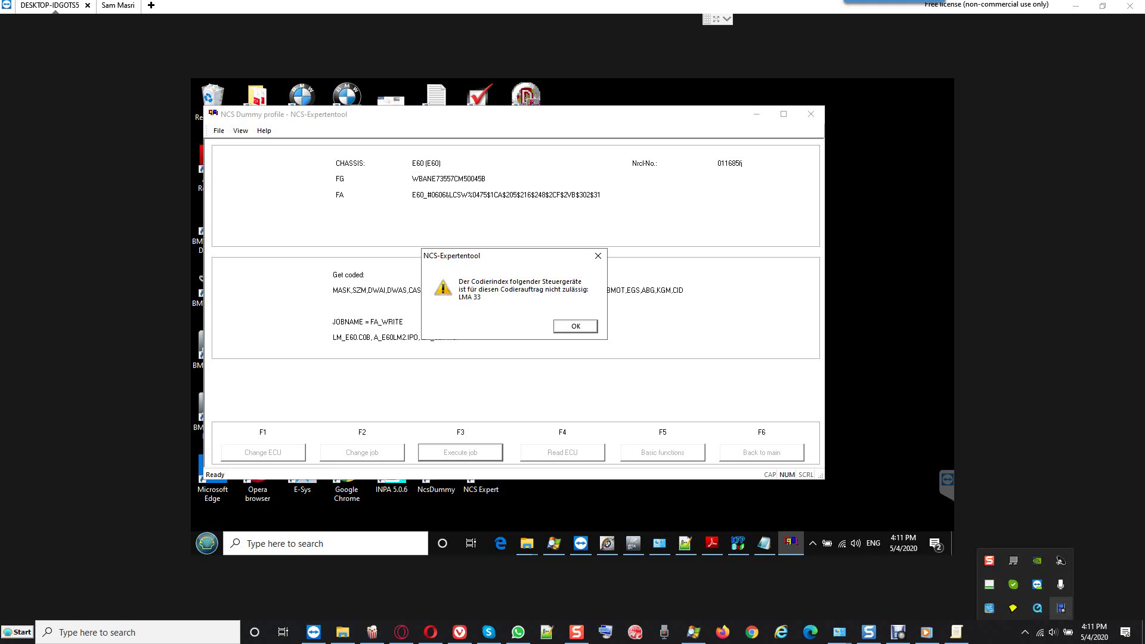
right_click(1061, 608)
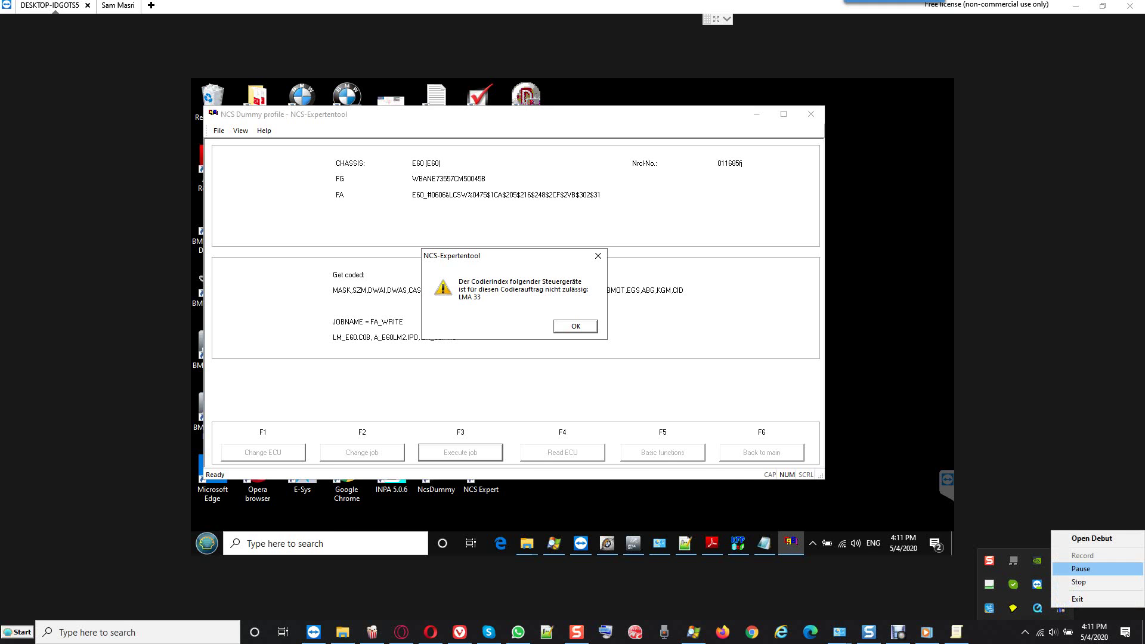
click(1081, 569)
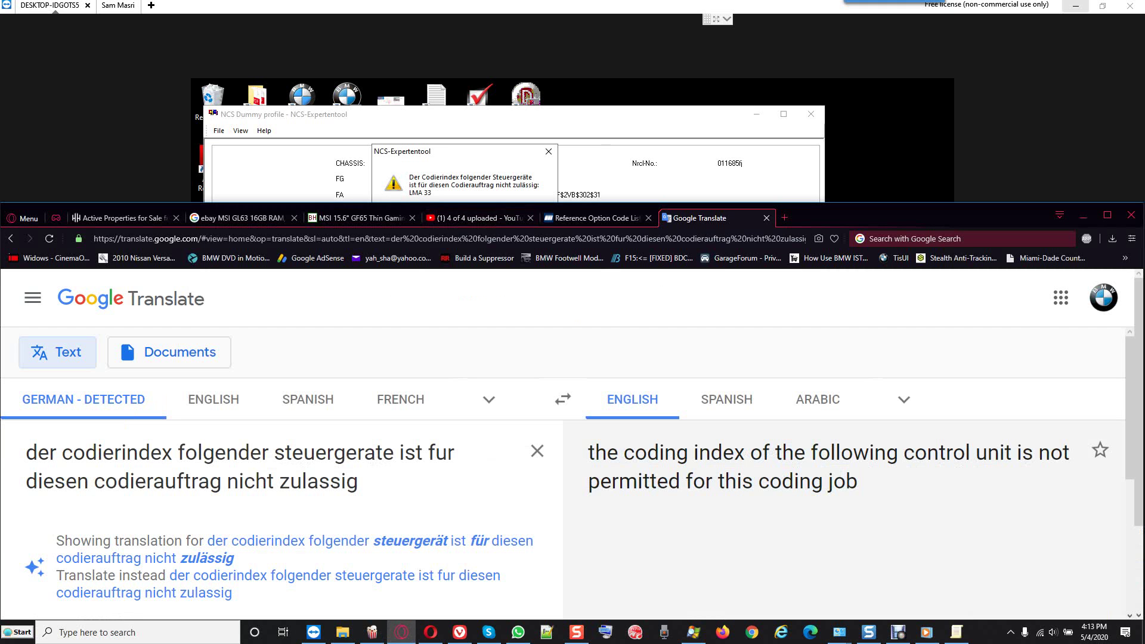
Read the English translation of the LMA 33 coding-index warning in Google Translate.
key(alt+Tab)
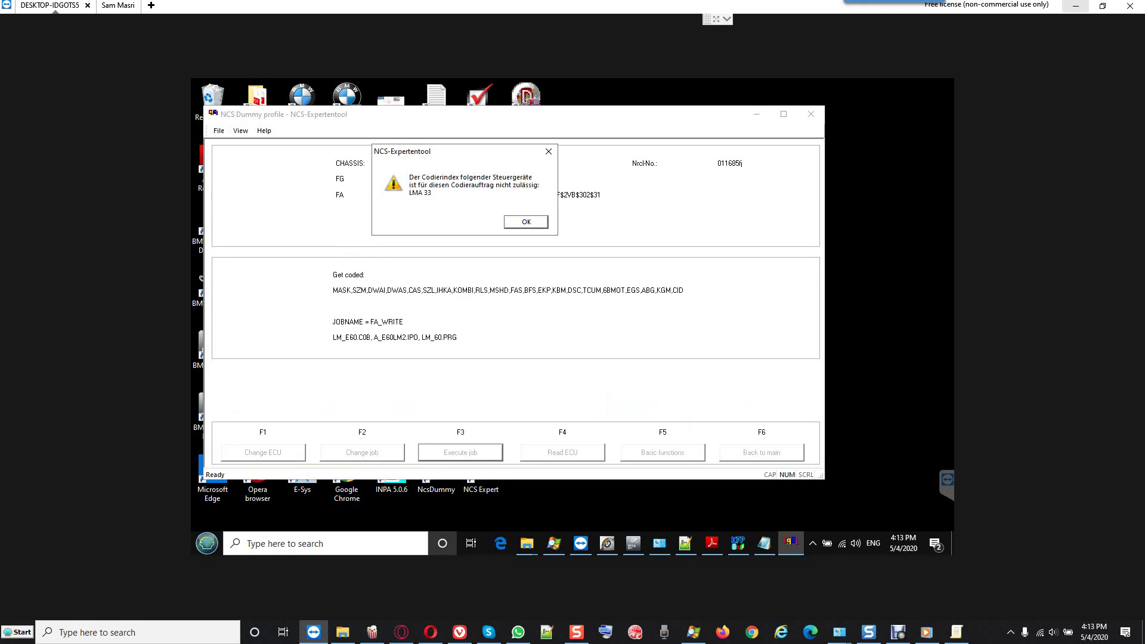
click(431, 632)
click(430, 632)
click(401, 631)
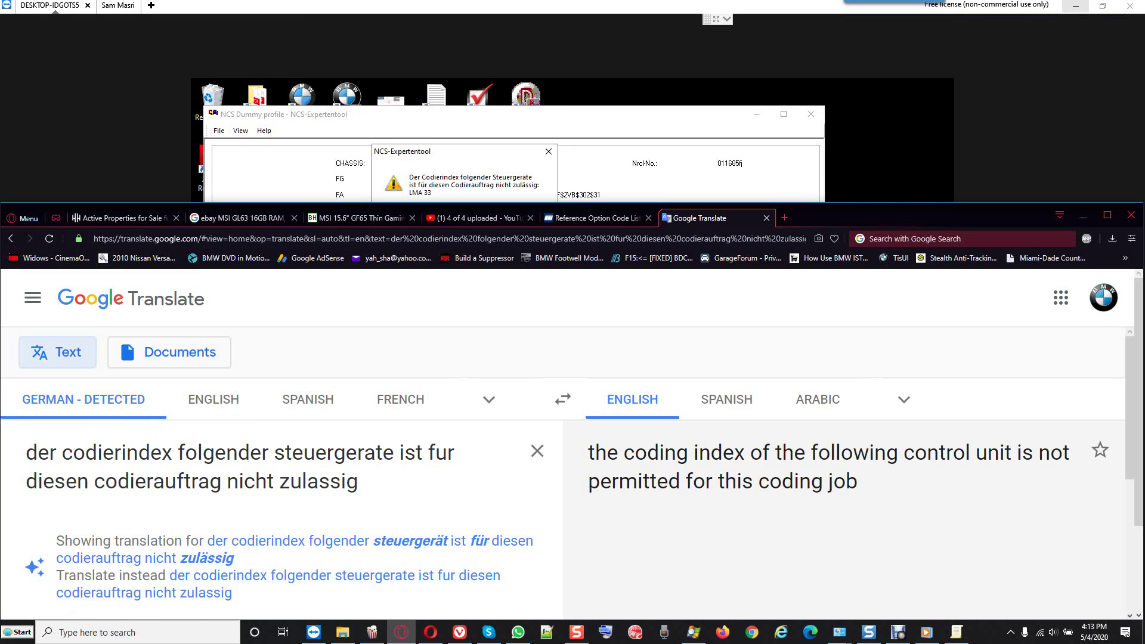
scroll(563, 466, down, 3)
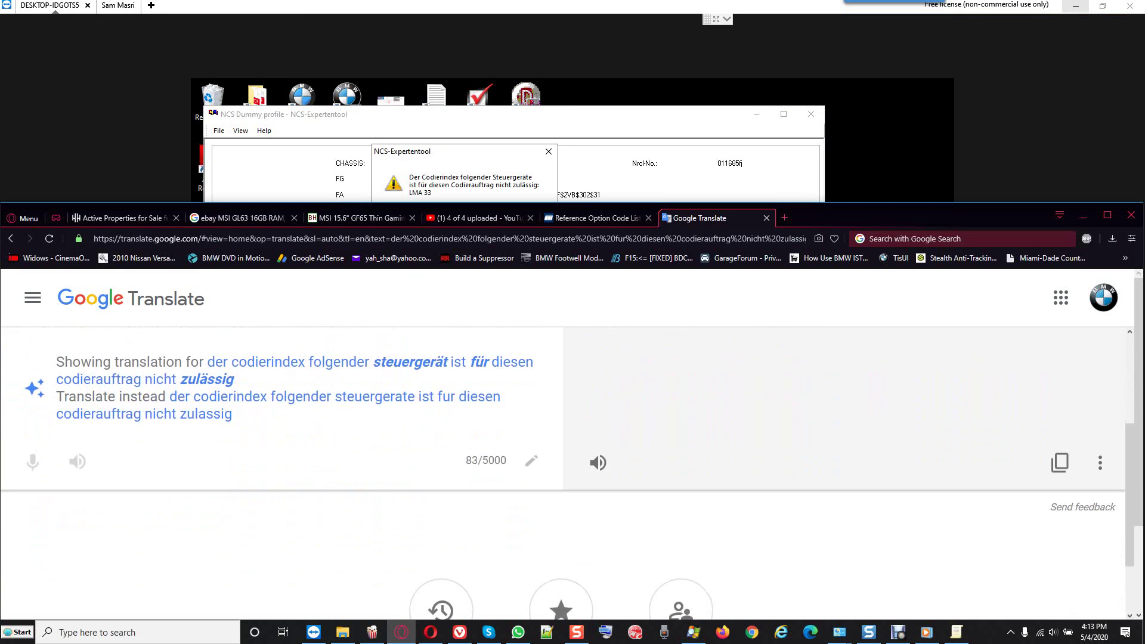
scroll(77, 578, up, 2)
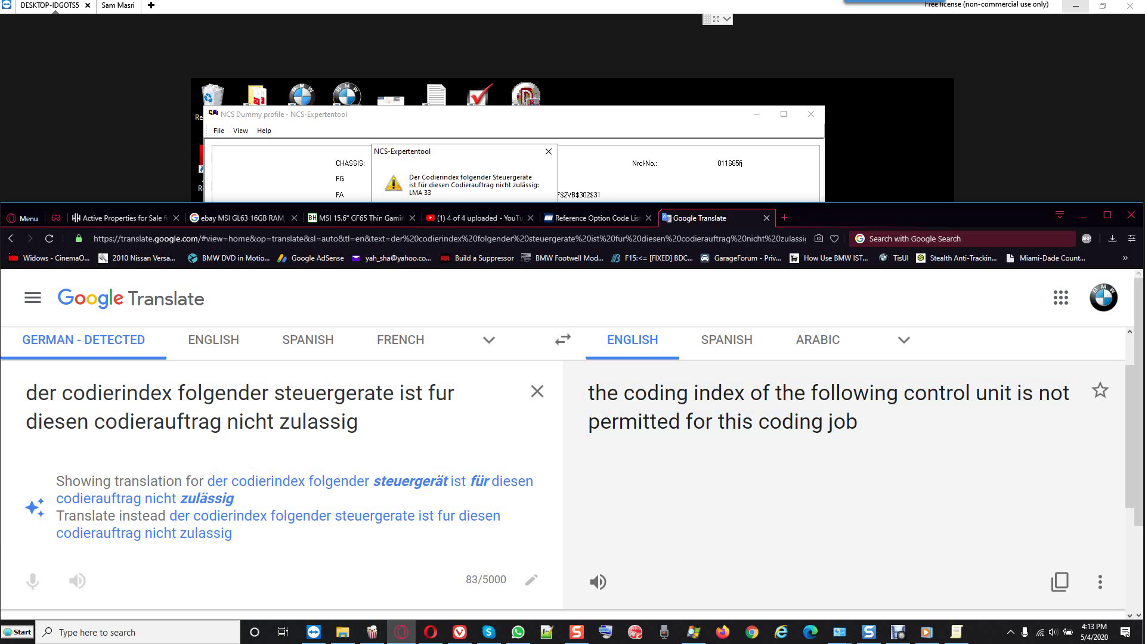
Return to NCS Expert's 'Error by setting a ECU' message, rechecking the translation page in between.
click(1084, 214)
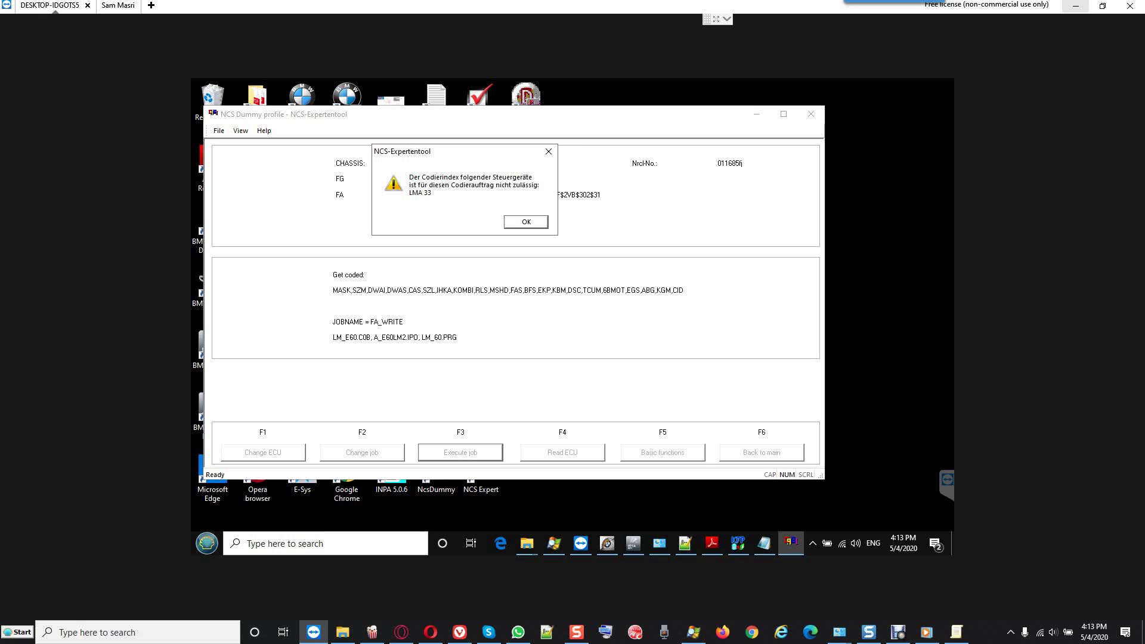
click(431, 632)
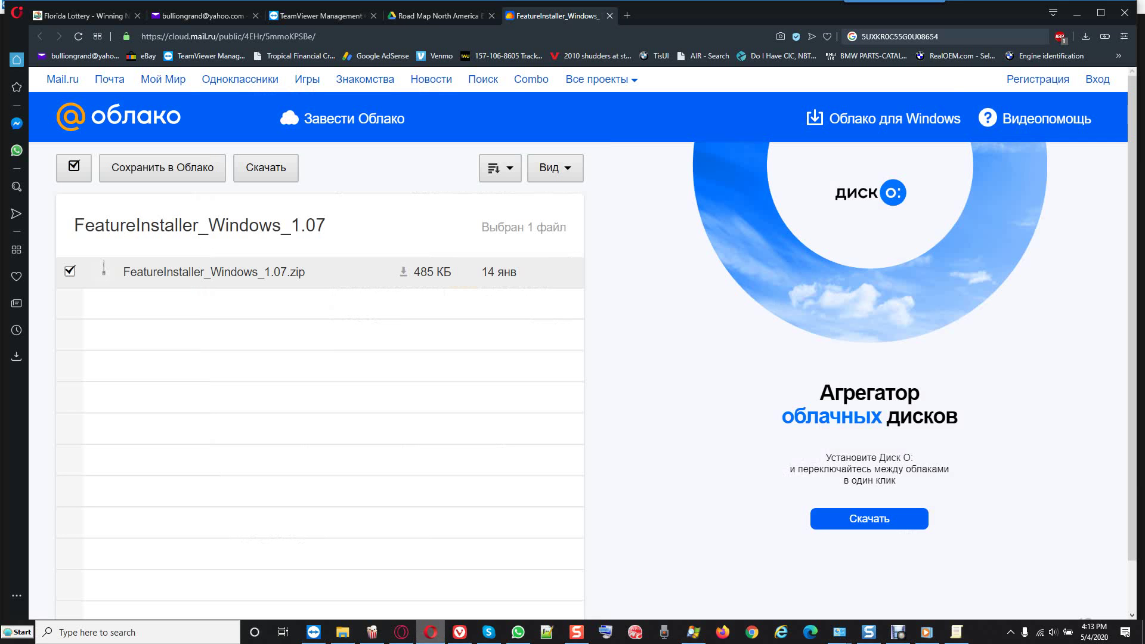
click(430, 633)
click(401, 633)
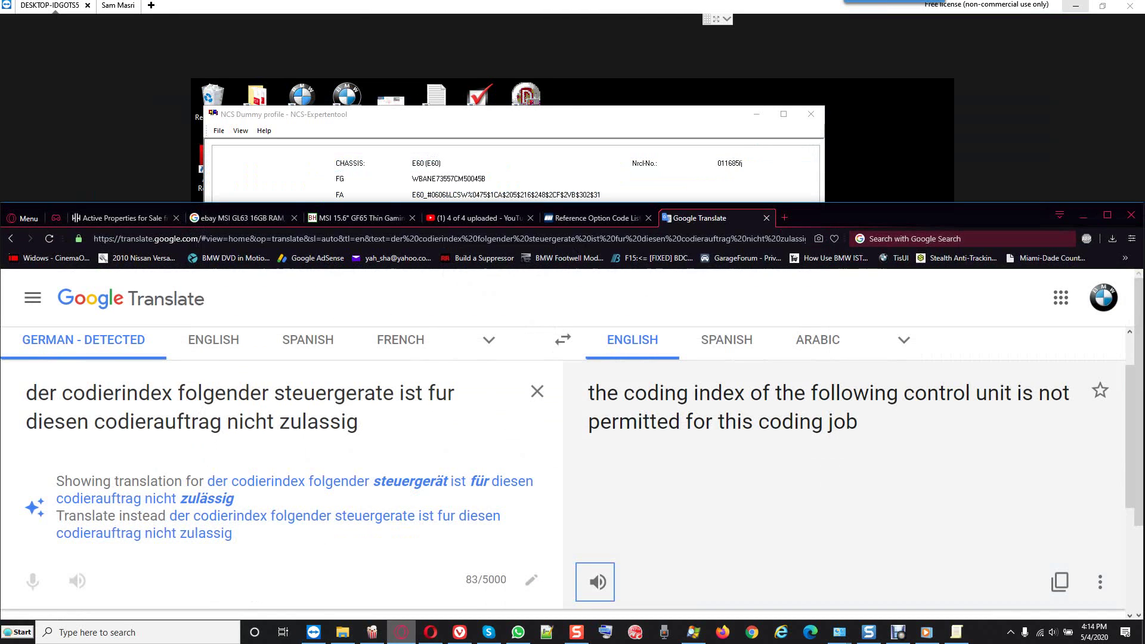
click(478, 239)
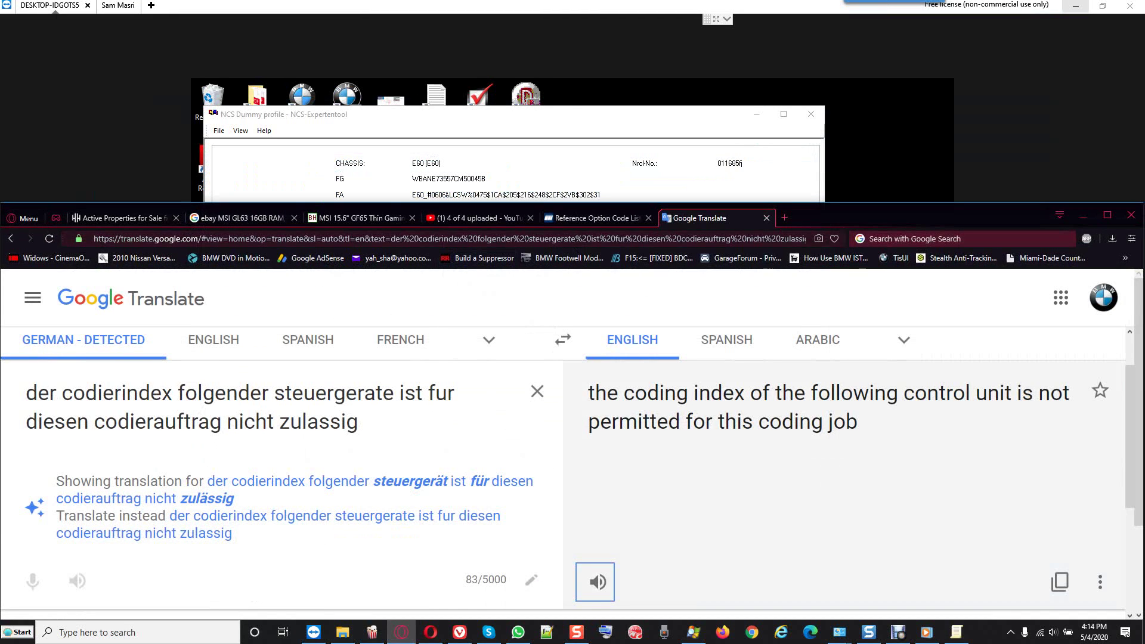
click(401, 632)
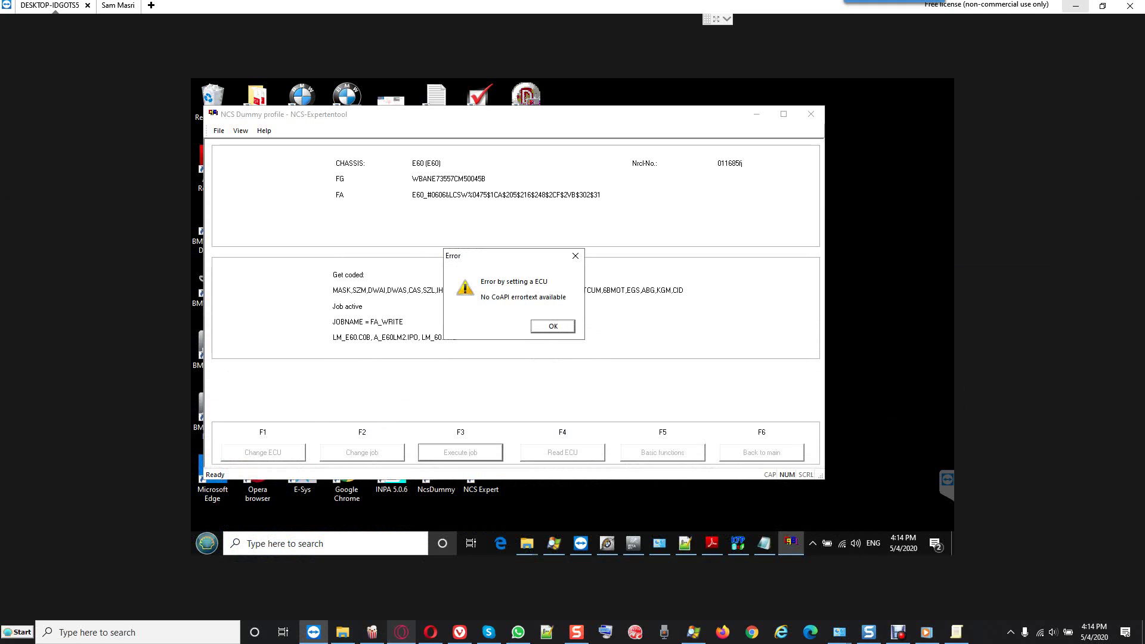
Close NCS Expert from its taskbar context menu.
click(1025, 632)
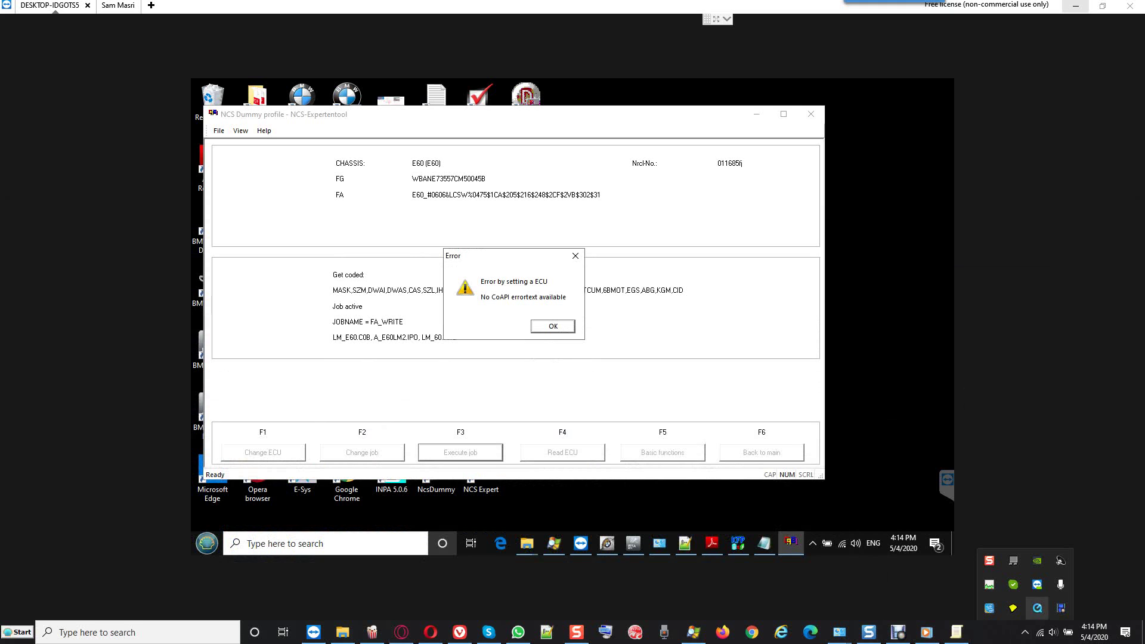
right_click(1060, 608)
click(1074, 567)
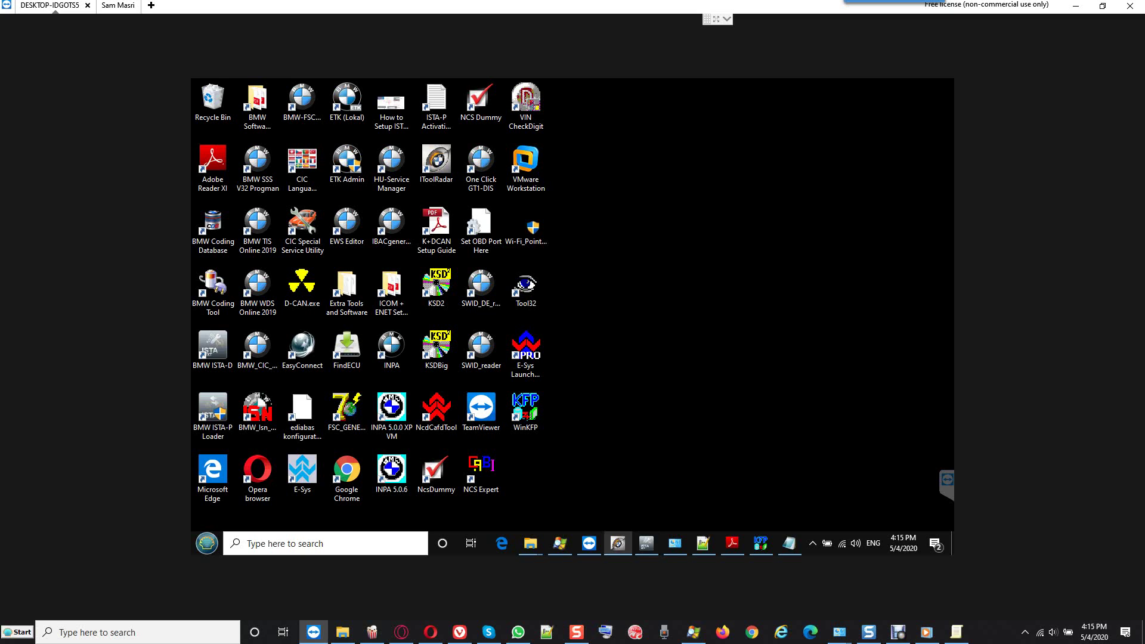
Check in ITool Radar that bmw-vci@ICOM shows Free, then minimise it.
mouse_move(618, 543)
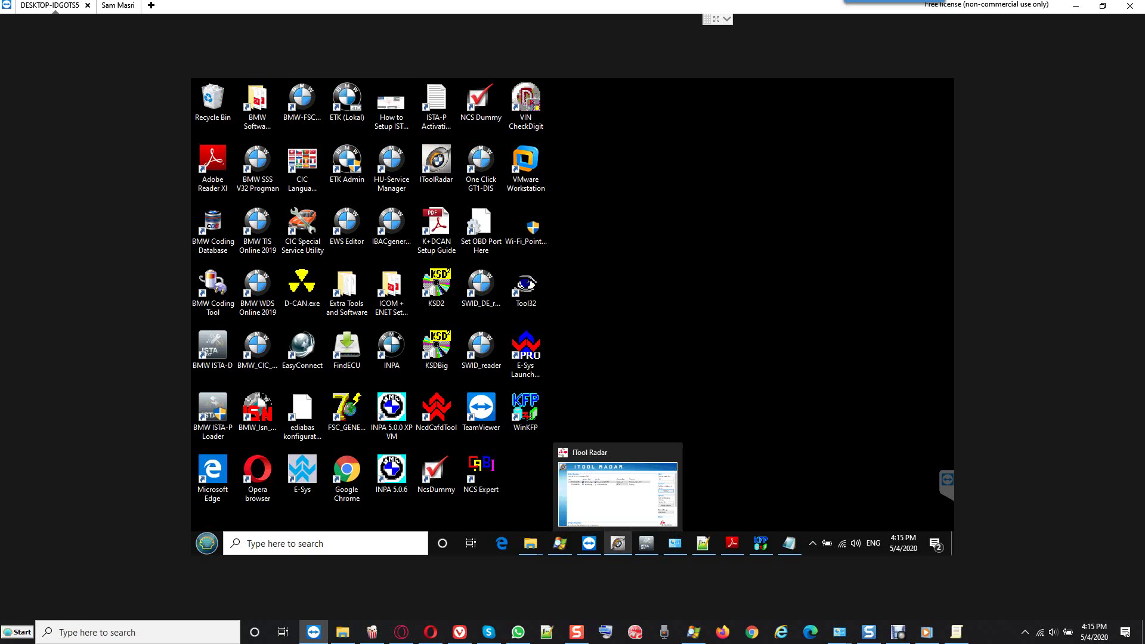
click(618, 543)
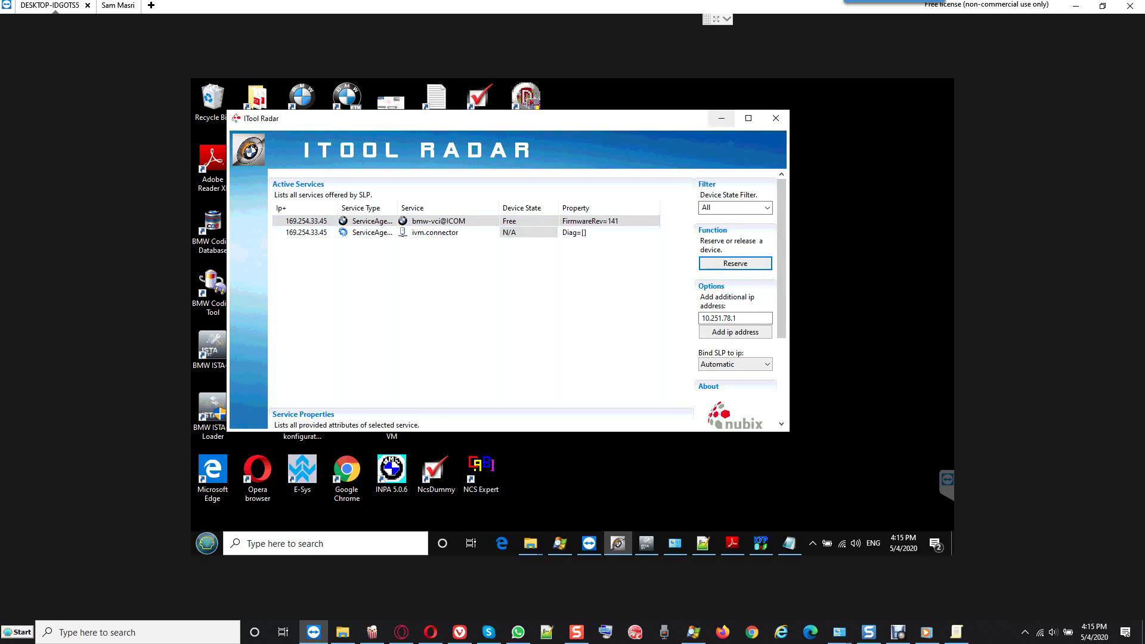
click(722, 118)
Open ISTA+ and set up the connection to ICOM1801208.
click(646, 543)
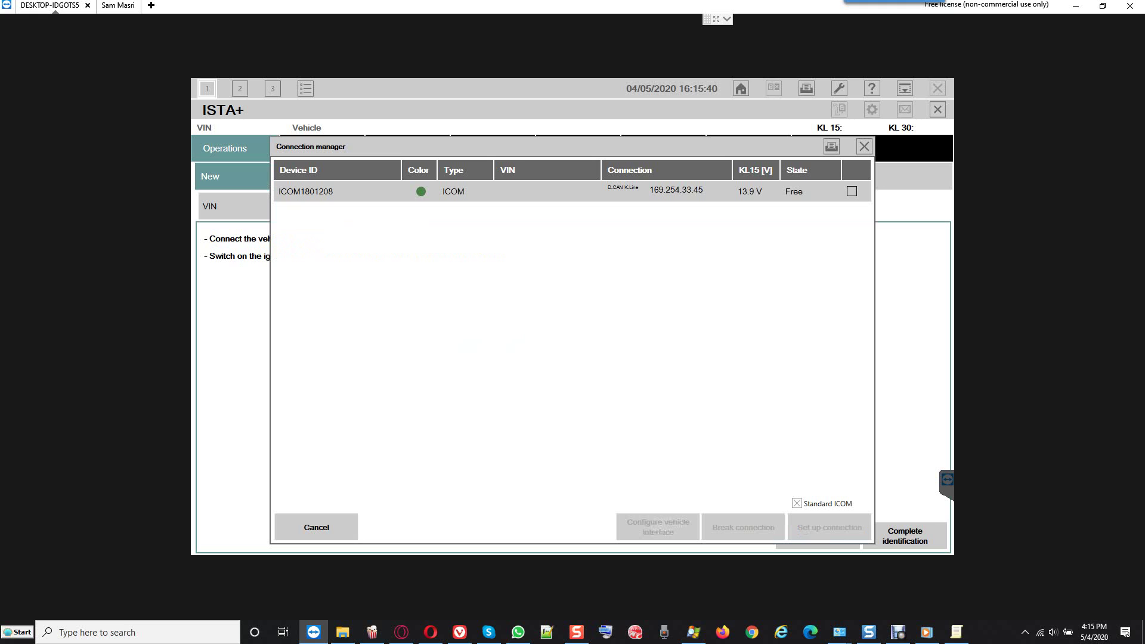
click(454, 191)
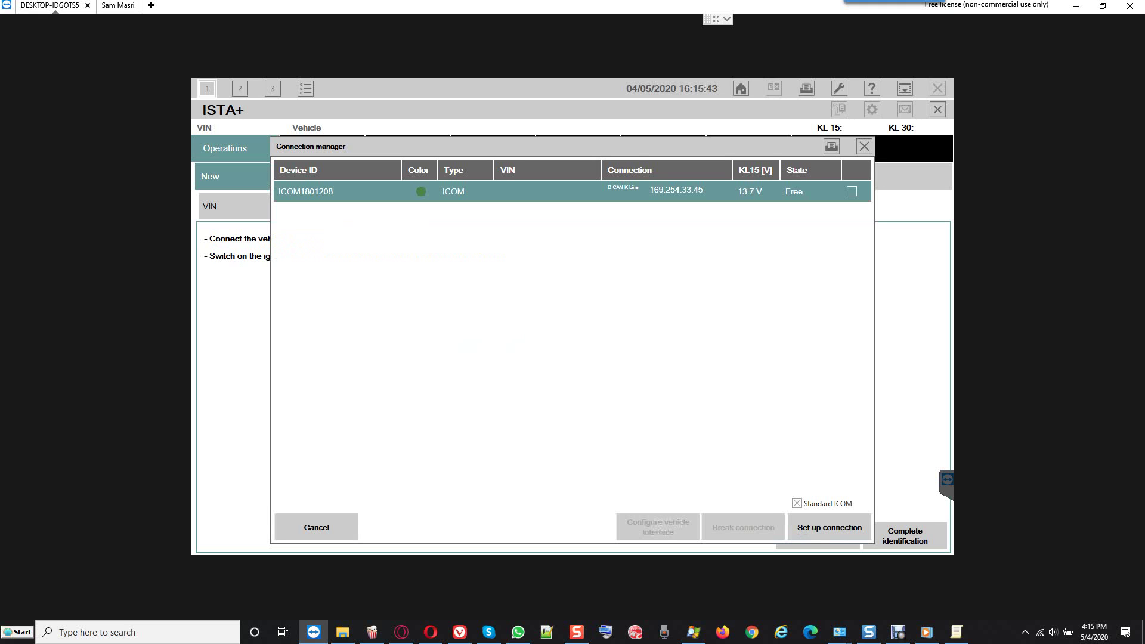
key(Return)
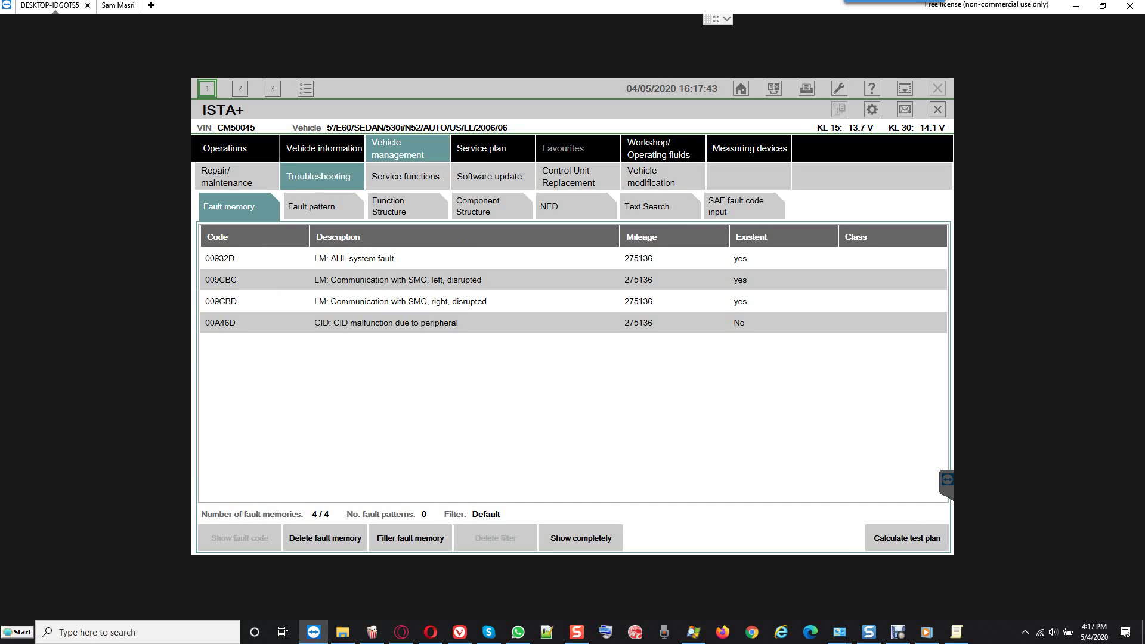
Review fault entries 009CBD and 00A46D and dismiss the remote-session sponsorship notice.
click(400, 301)
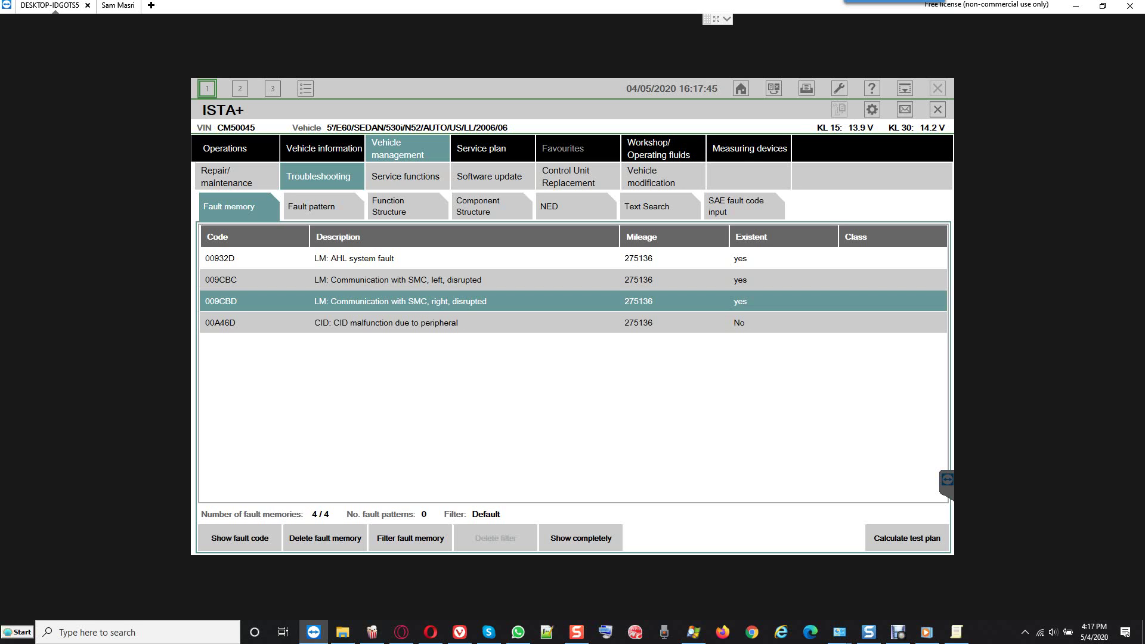
click(400, 323)
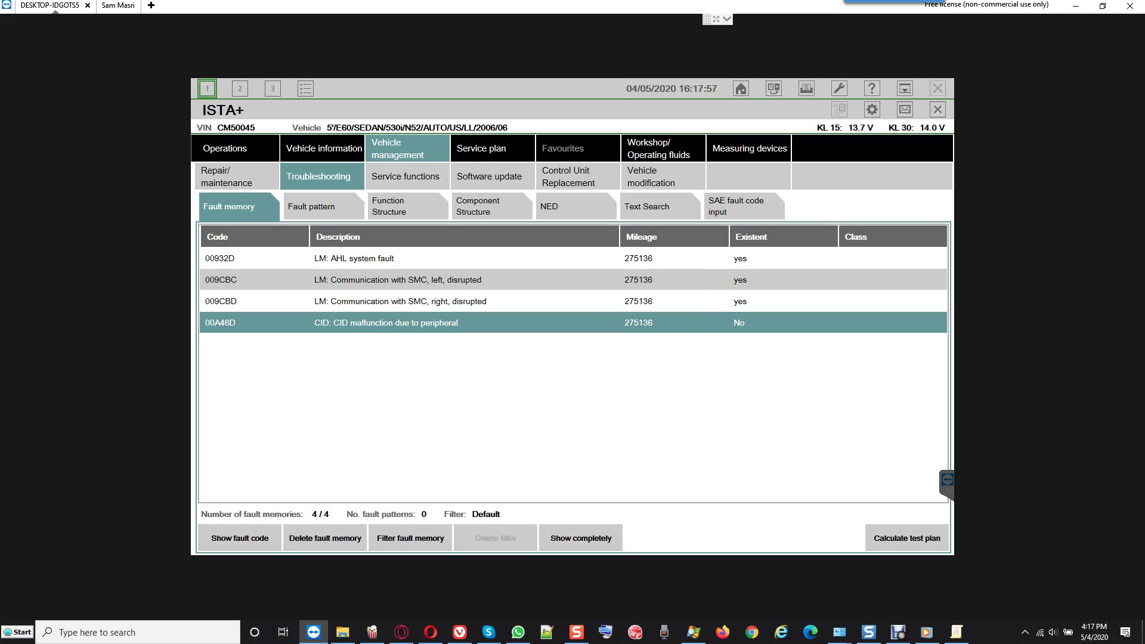
click(630, 346)
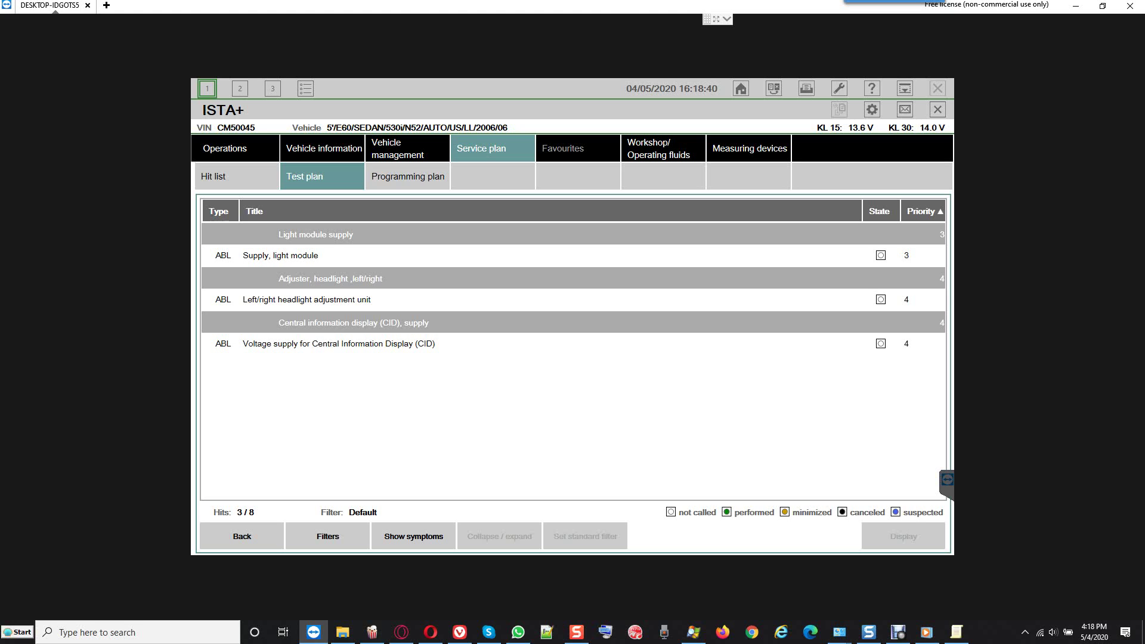
Start the 'Voltage supply for Central Information Display (CID)' test module.
click(280, 255)
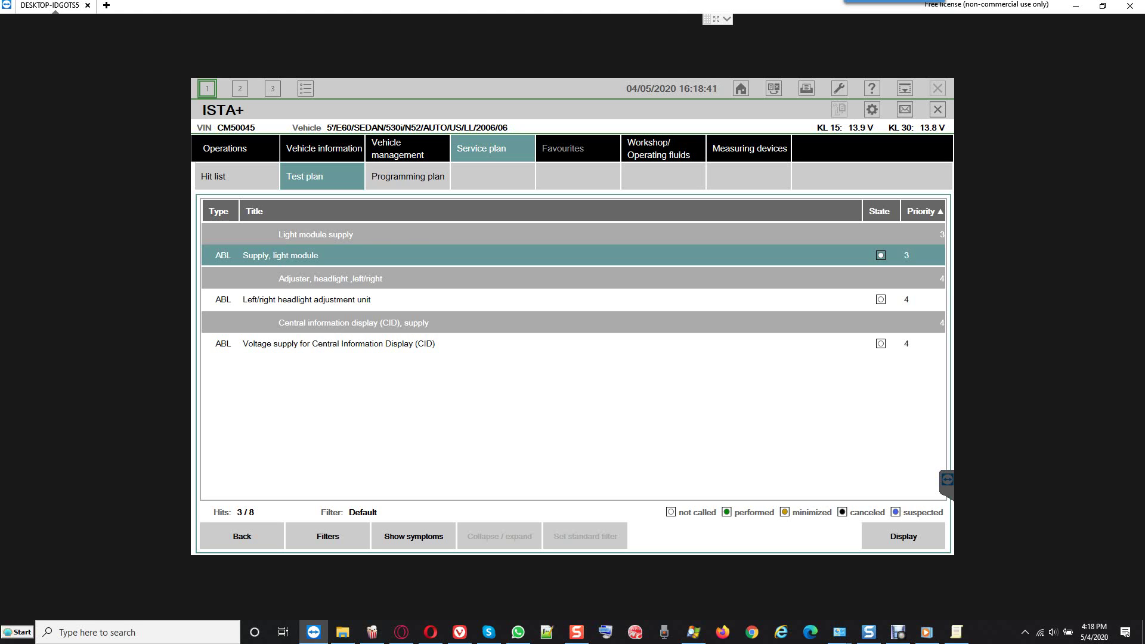
click(307, 299)
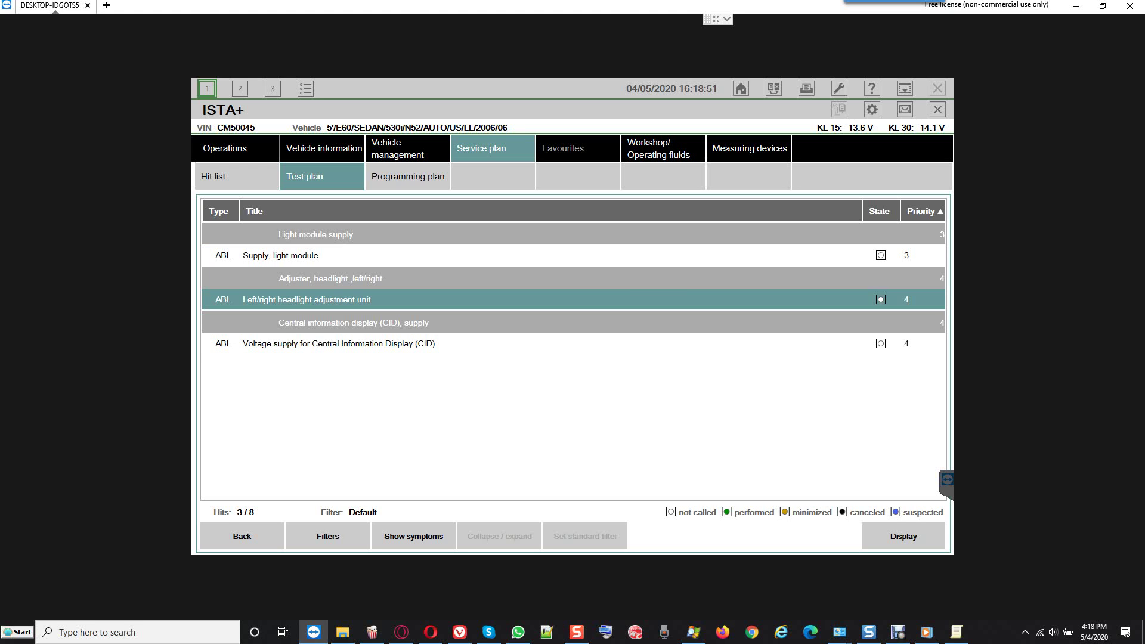
click(339, 343)
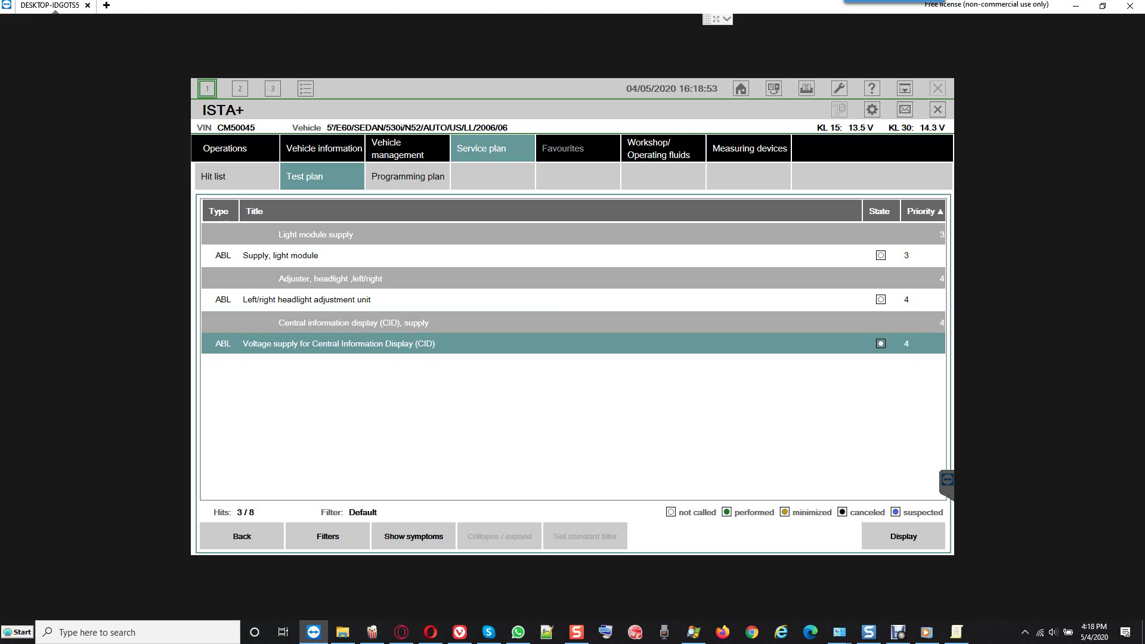
key(Return)
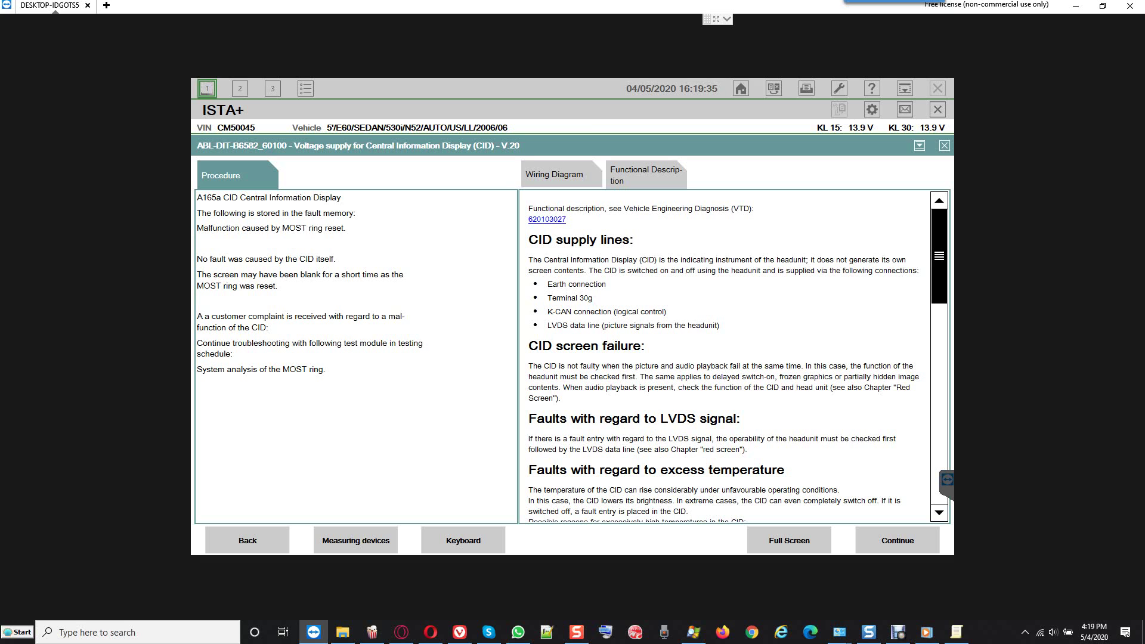
Read the MOST ring reset cause and the CID functional description, then end the test module.
drag(197, 228, 346, 228)
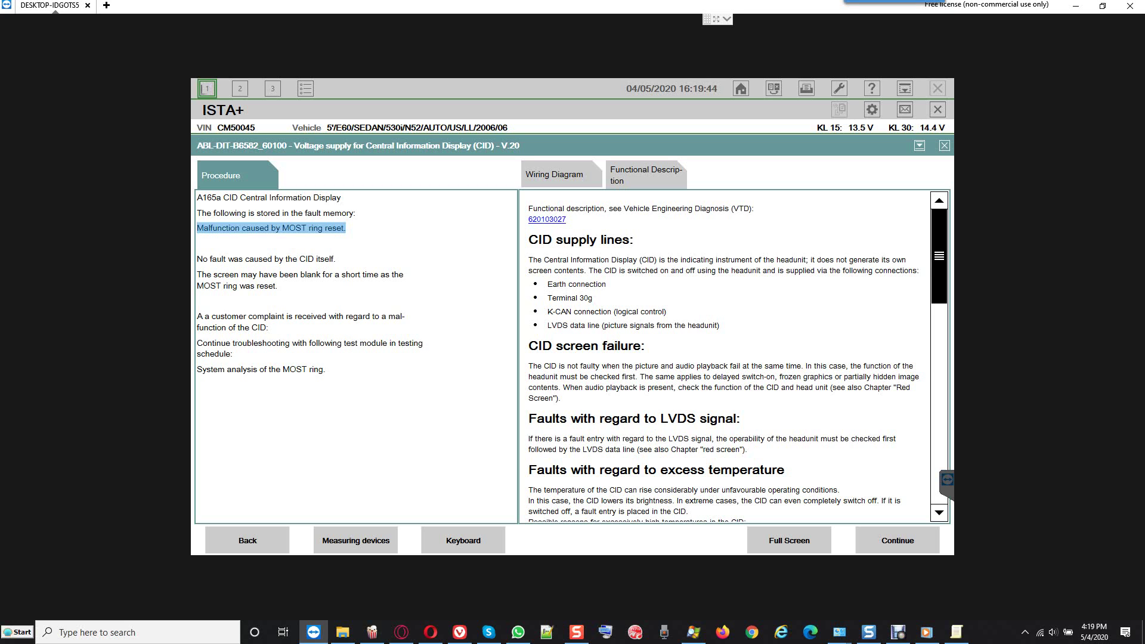
click(644, 174)
drag(592, 298, 722, 325)
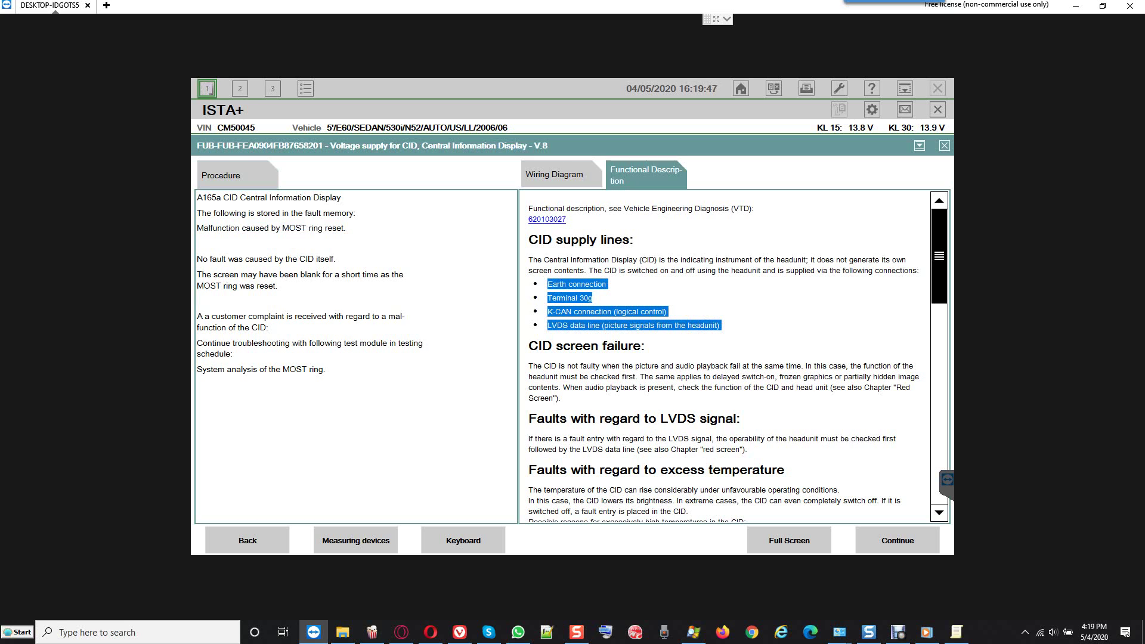
click(722, 325)
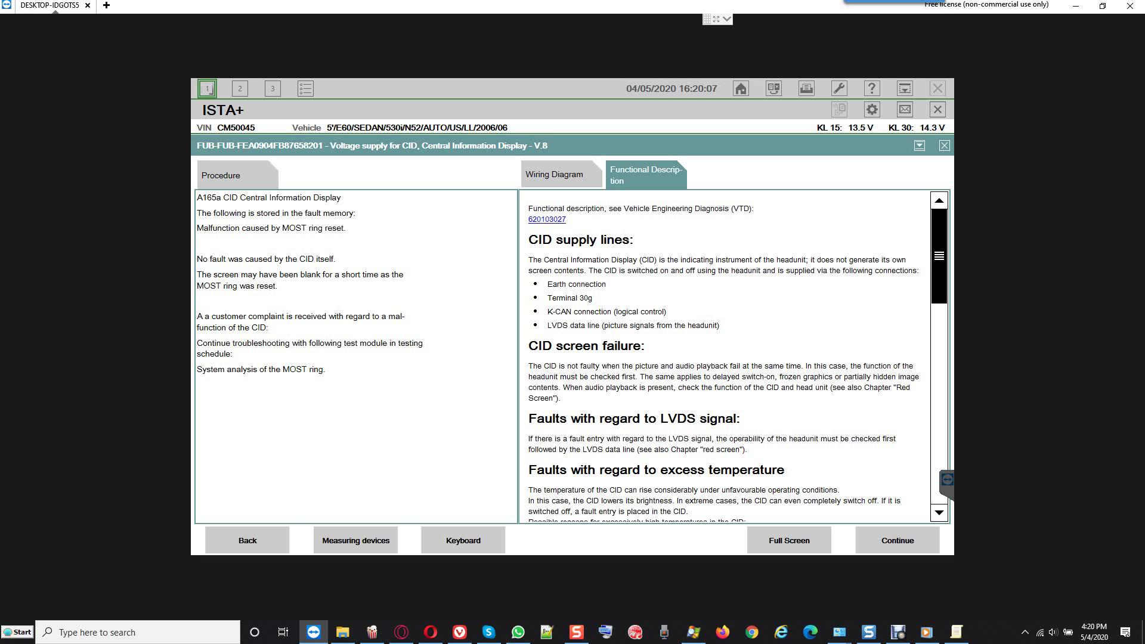
drag(218, 274, 278, 286)
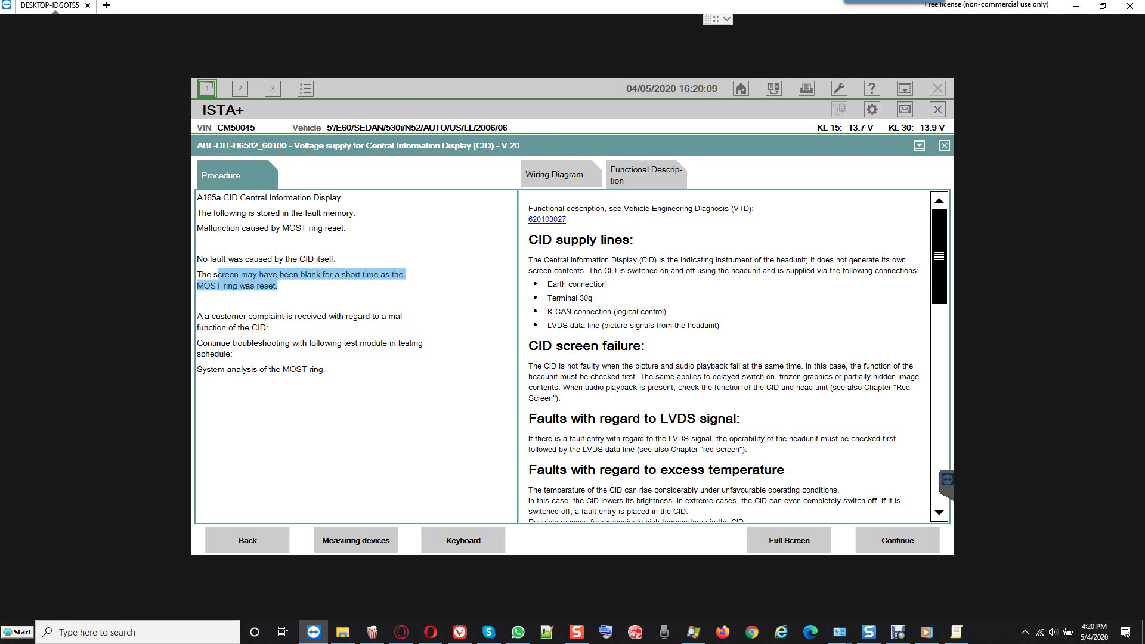
click(725, 358)
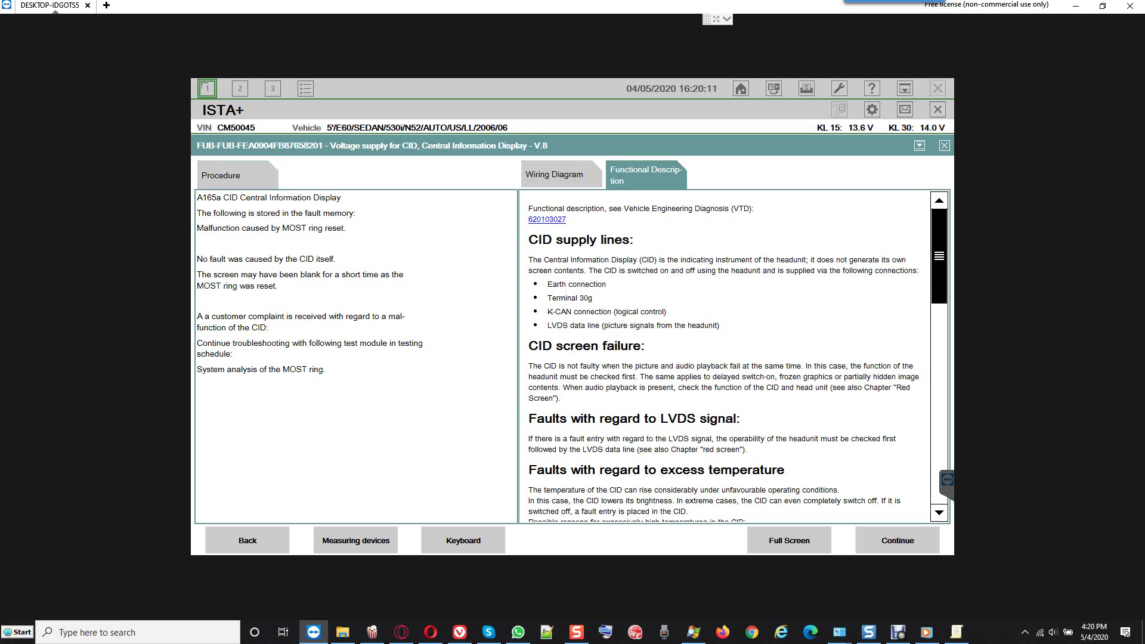
key(Return)
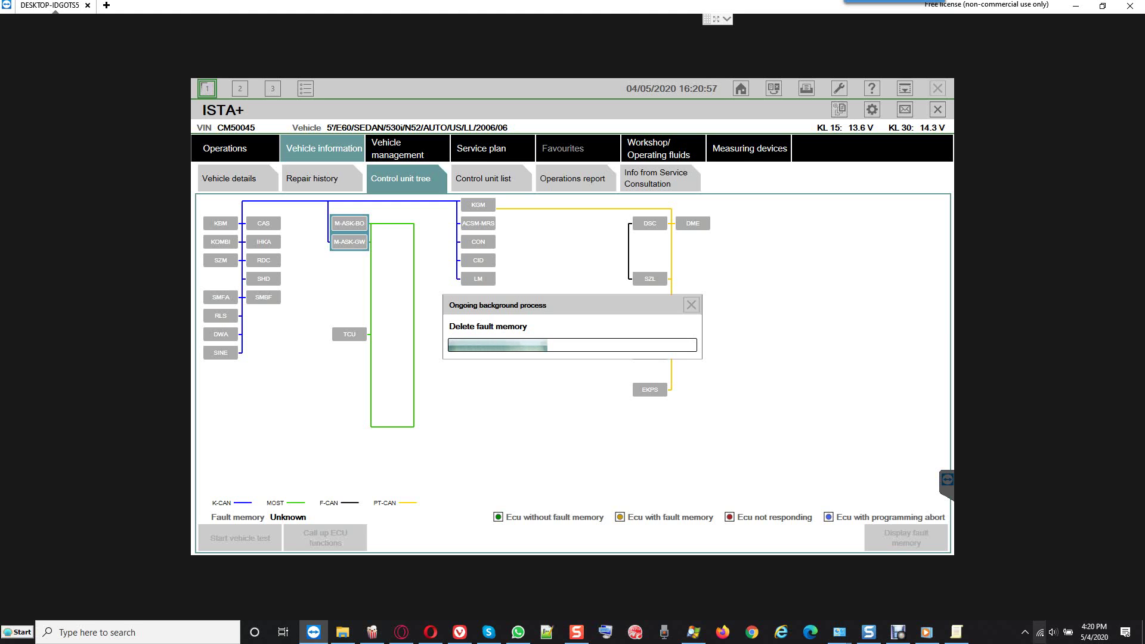
Open the context menu of a taskbar item in the lower-right corner.
click(1025, 632)
right_click(1061, 608)
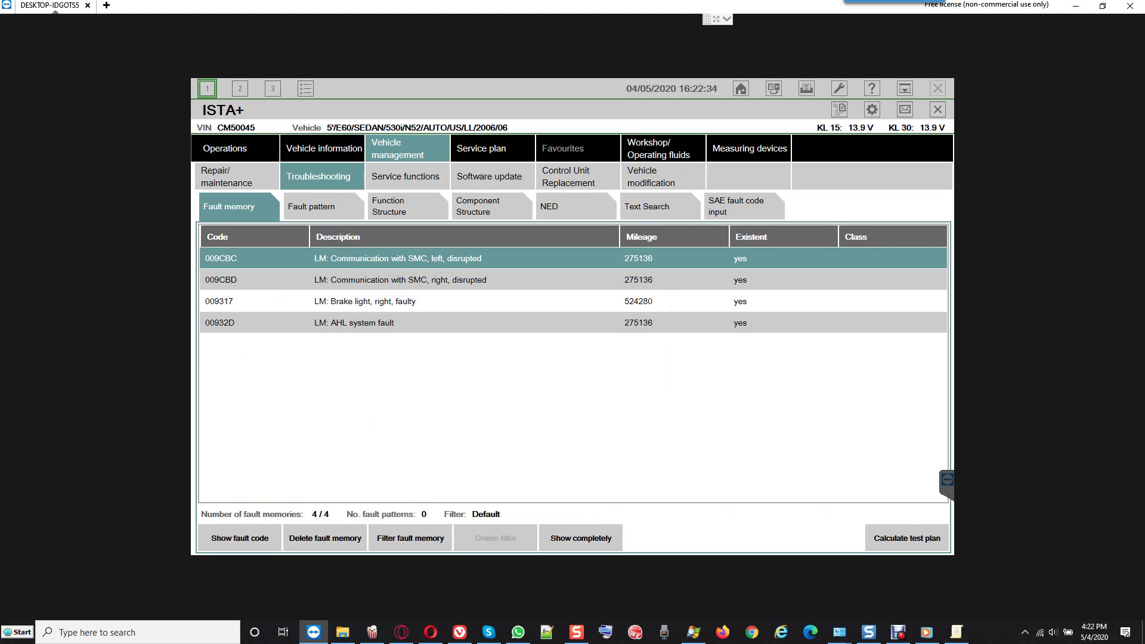
Inspect the LM brake light (009317) and AHL system (00932D) fault entries.
click(365, 302)
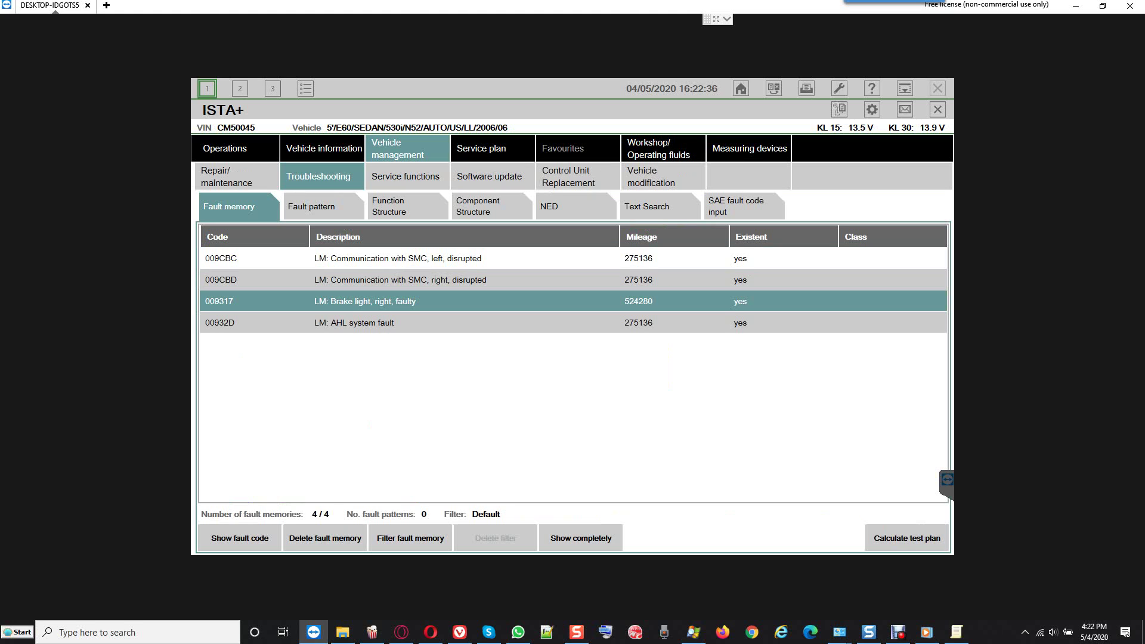
click(365, 323)
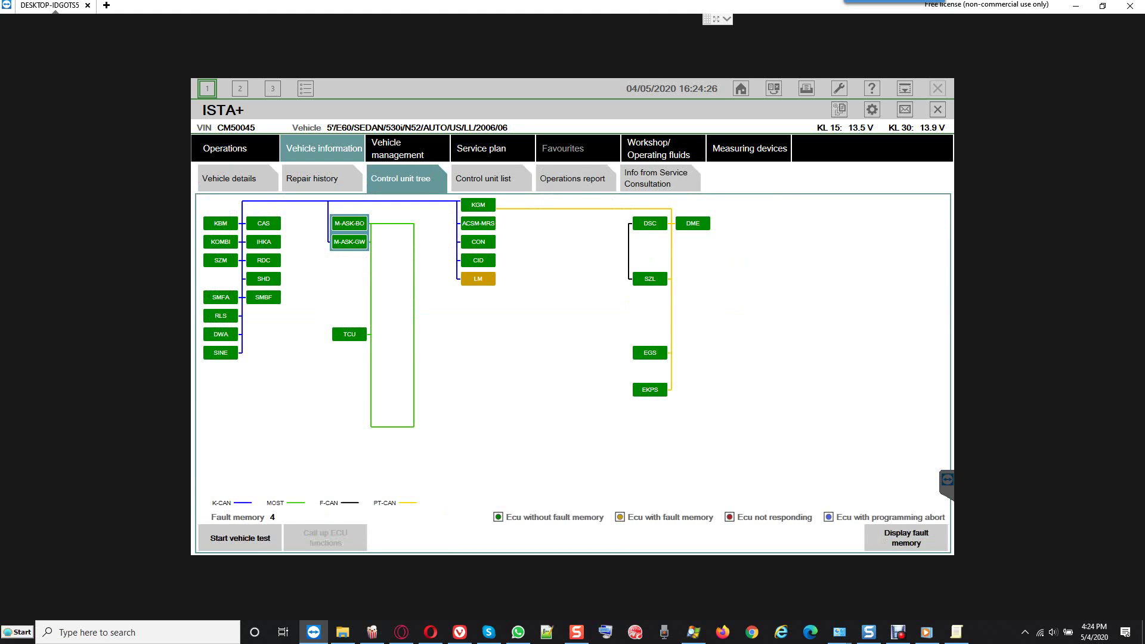
Print the ECU tree to a PDF file named 'Control unit tree green'.
click(807, 88)
click(517, 280)
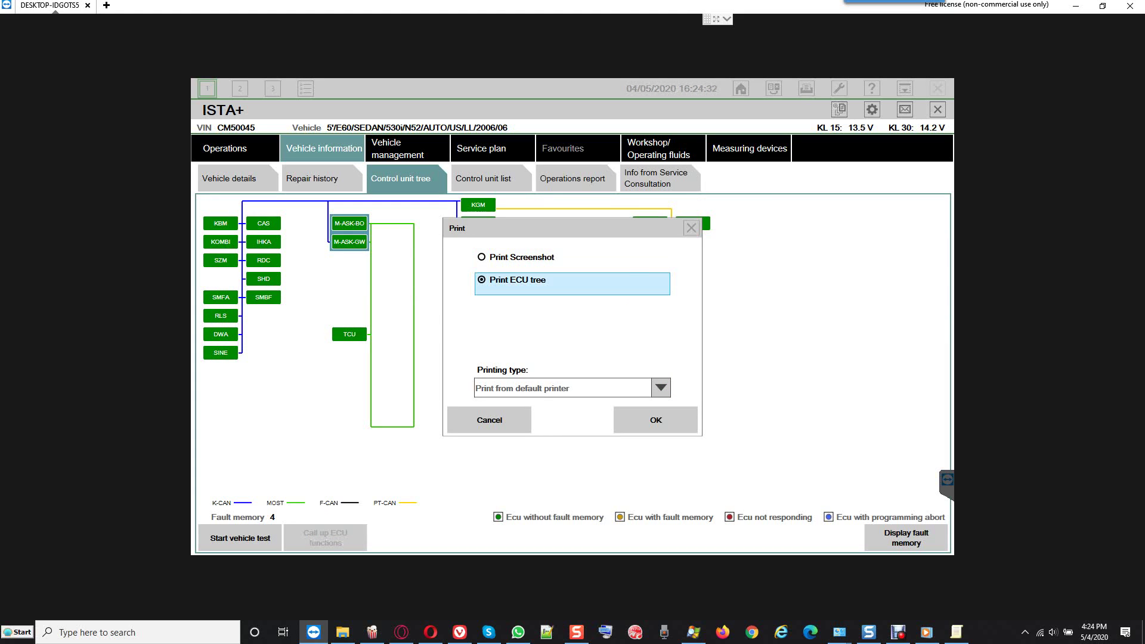
key(Return)
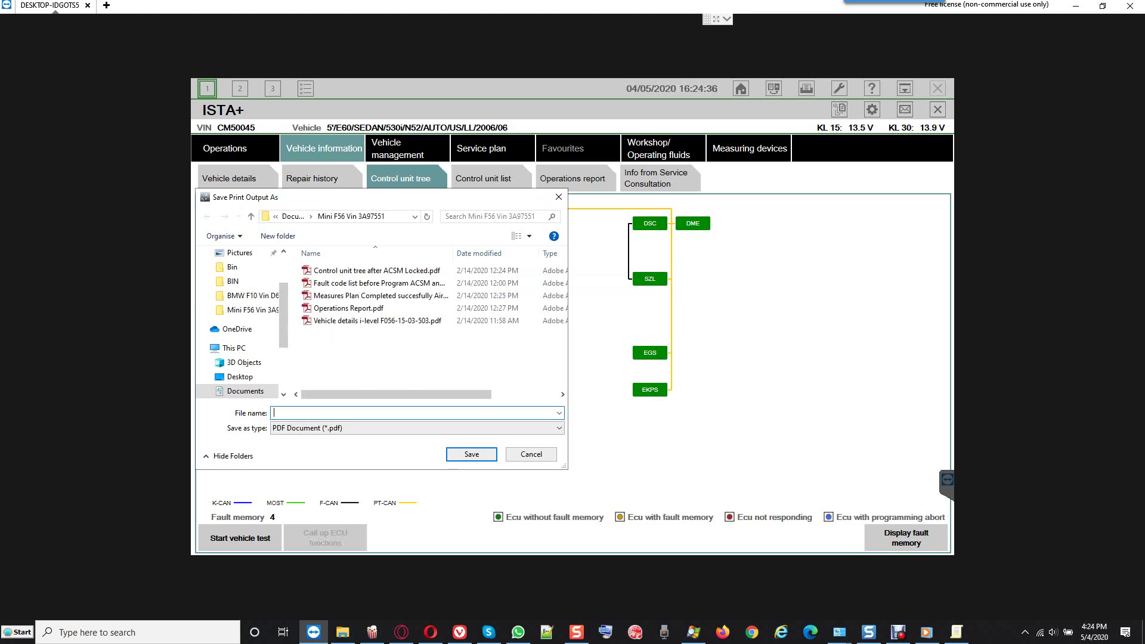
text(C)
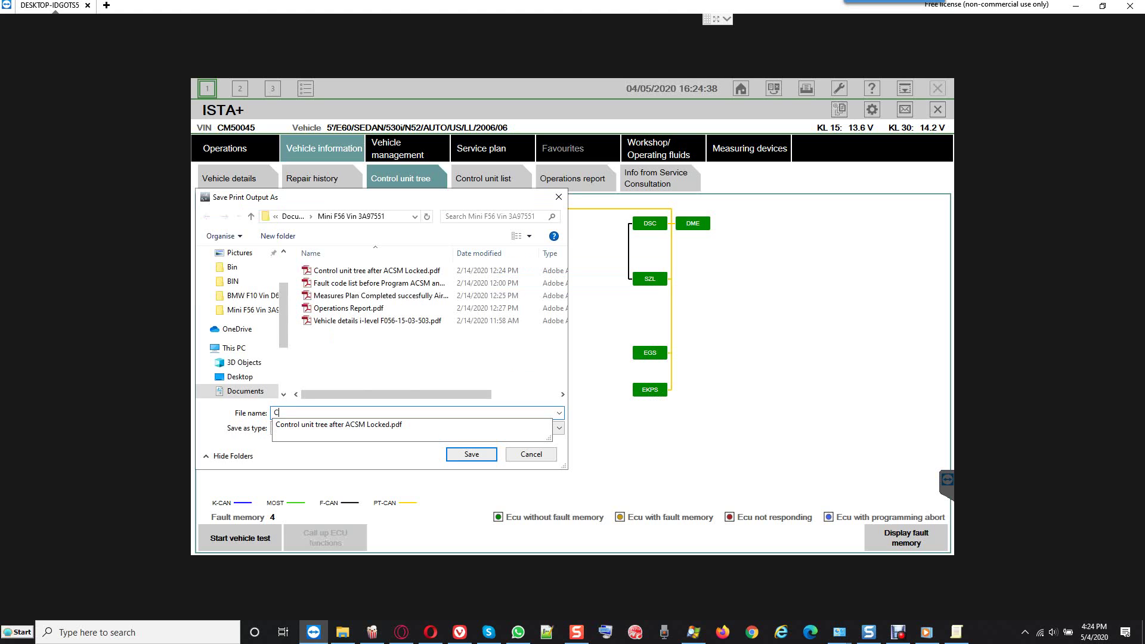
text(ontrol unit tree green)
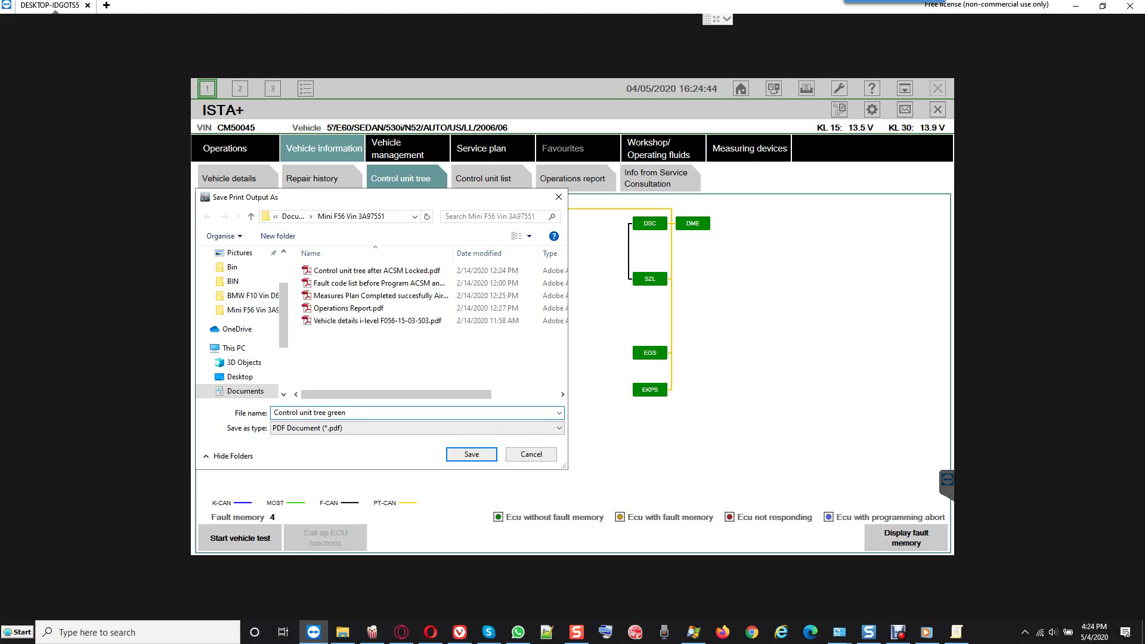
key(Return)
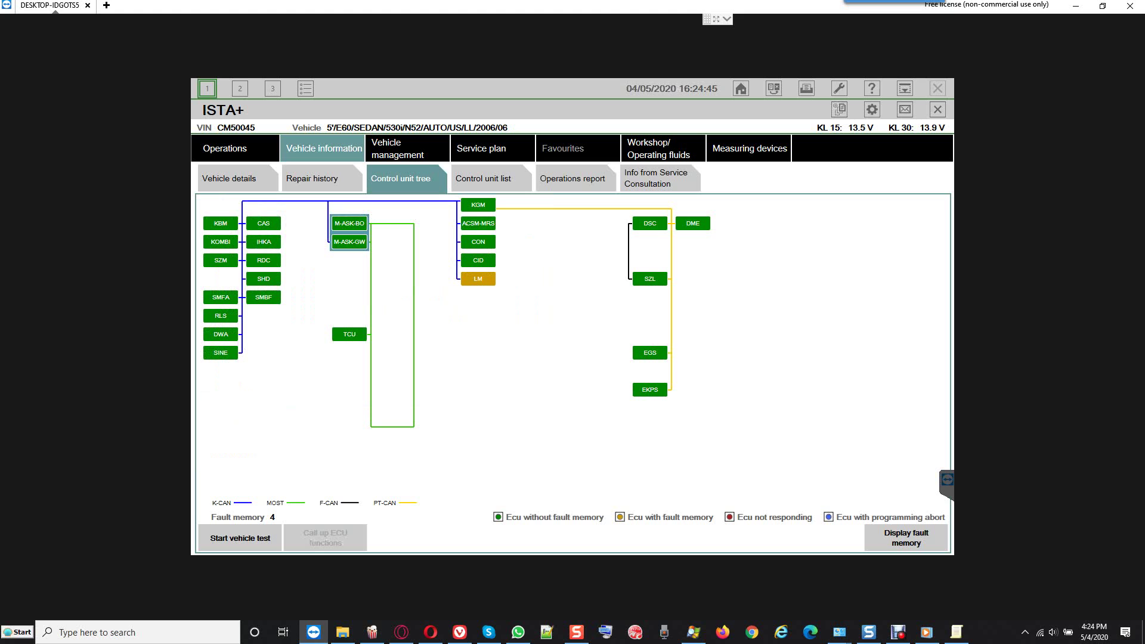
Show the Vehicle details page and scroll through the optional equipment list, then back up.
click(230, 178)
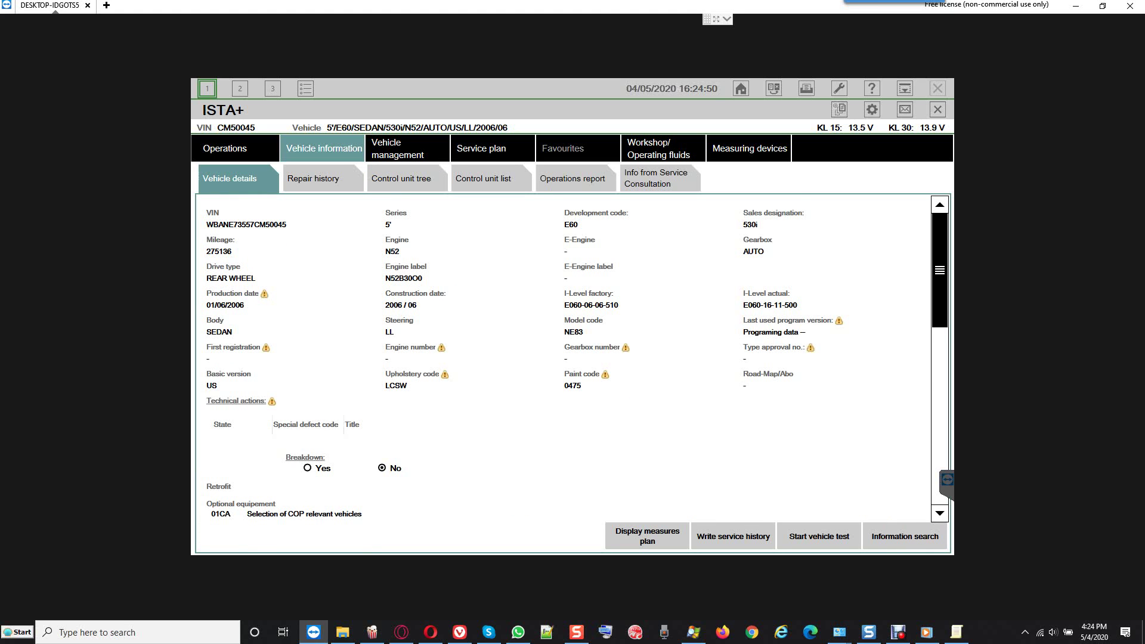
scroll(573, 357, down, 5)
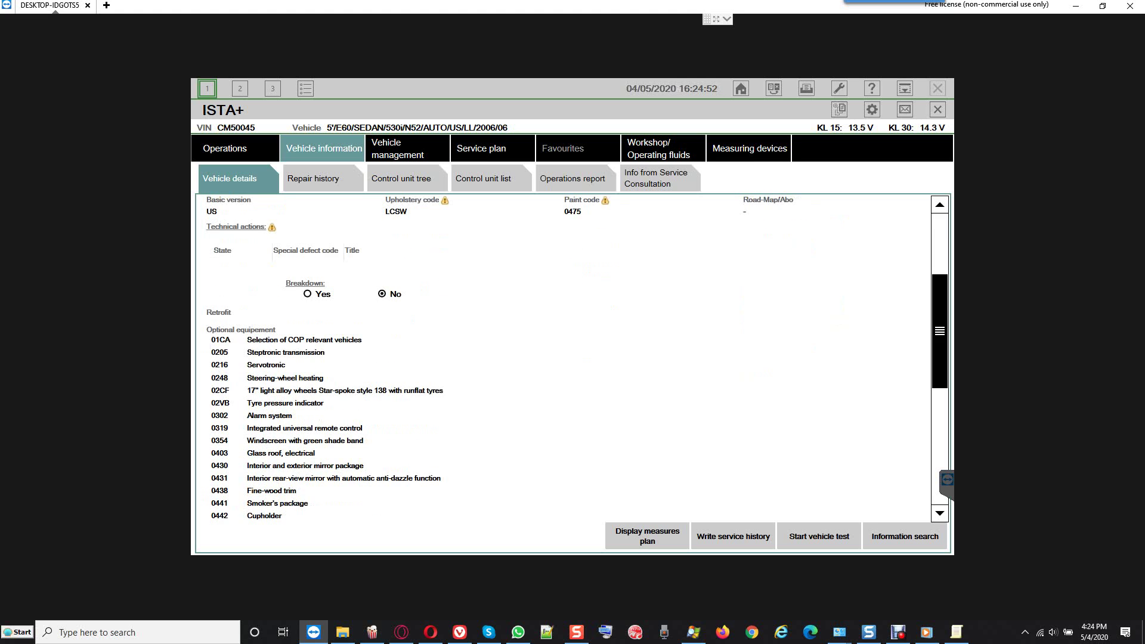
scroll(573, 358, down, 3)
scroll(573, 358, down, 1)
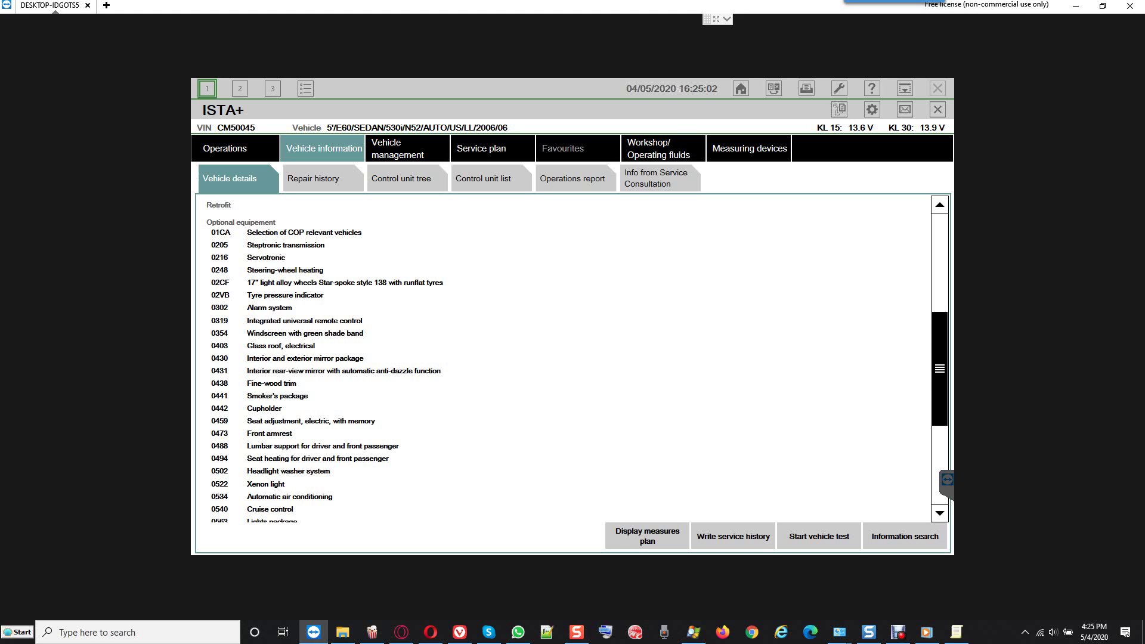
scroll(572, 358, down, 1)
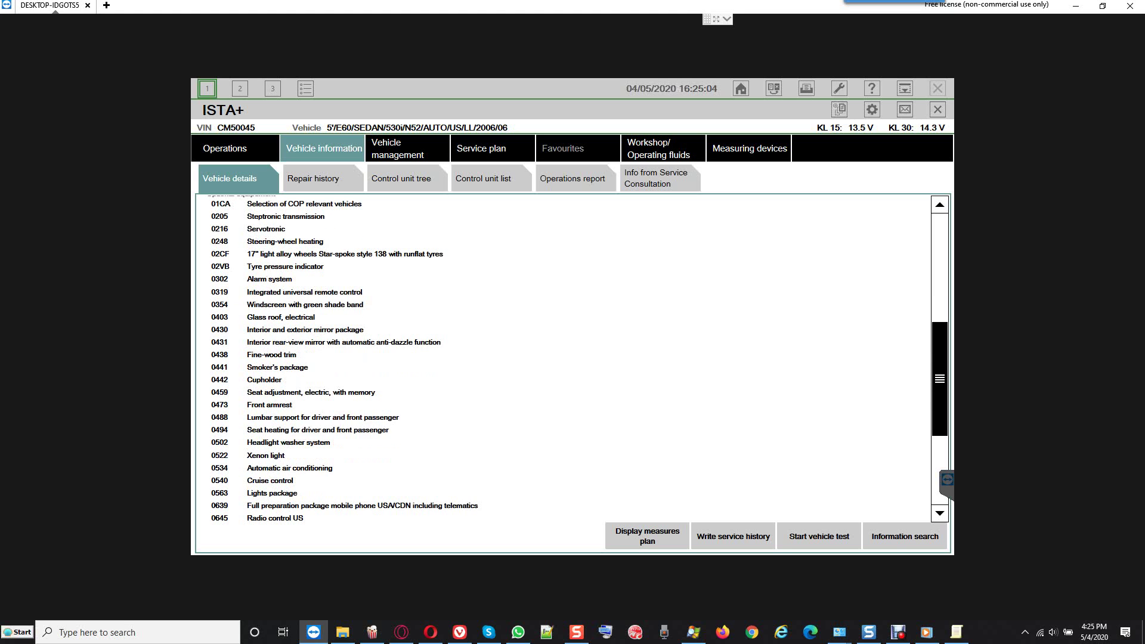
scroll(563, 358, down, 1)
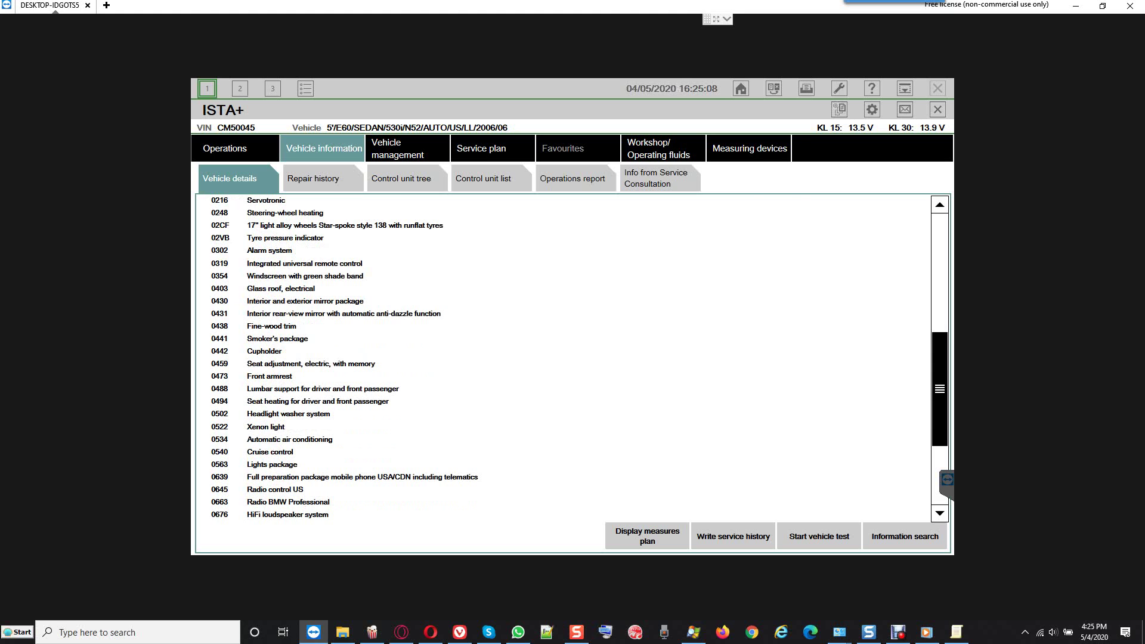
scroll(564, 358, up, 15)
scroll(564, 358, up, 1)
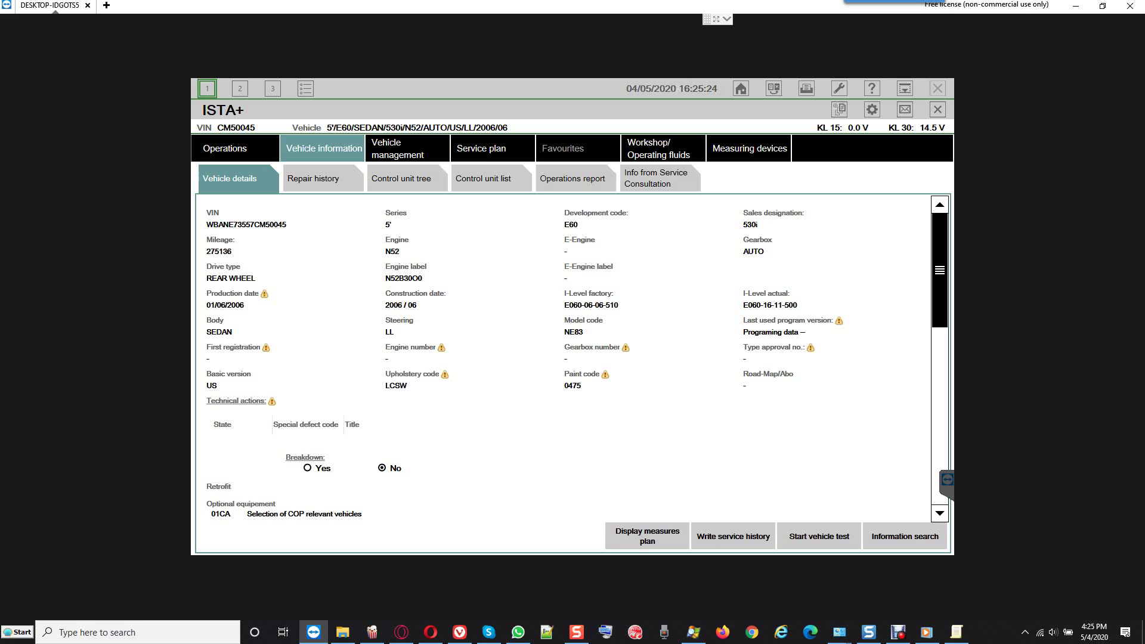
Print the vehicle details to a PDF named 'Vehicle details' in the Documents folder.
click(806, 89)
click(527, 280)
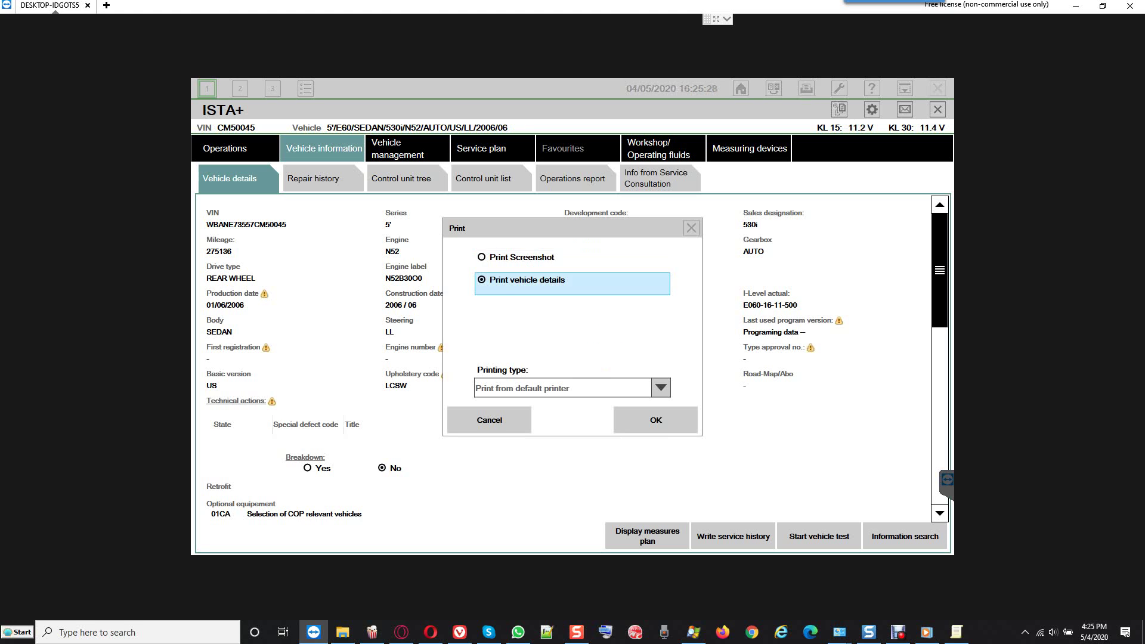
key(Return)
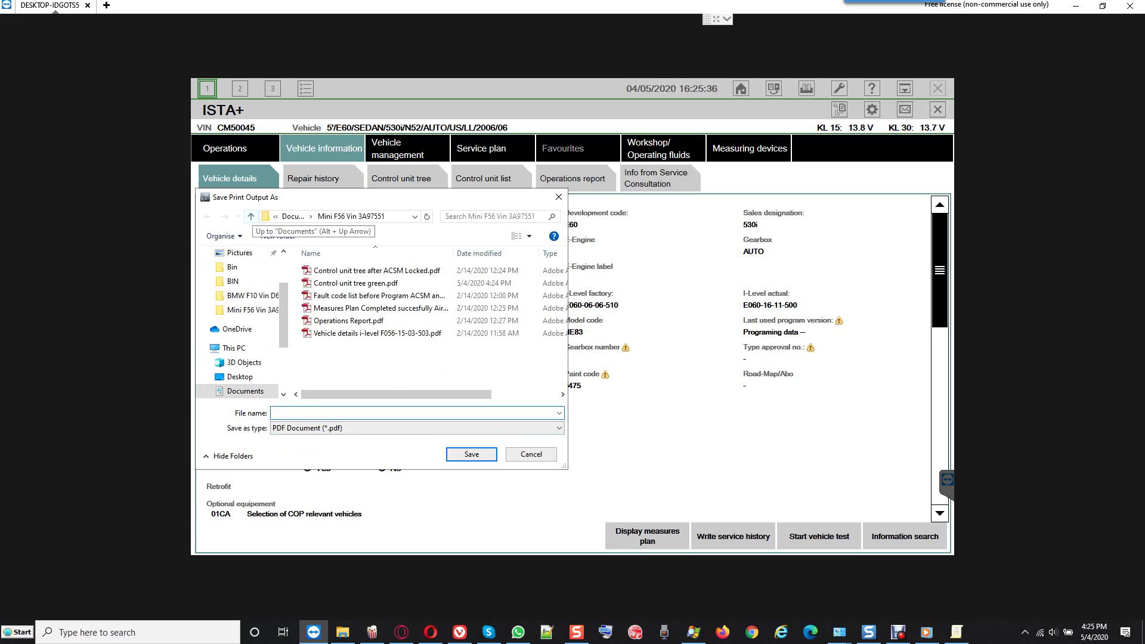
click(251, 216)
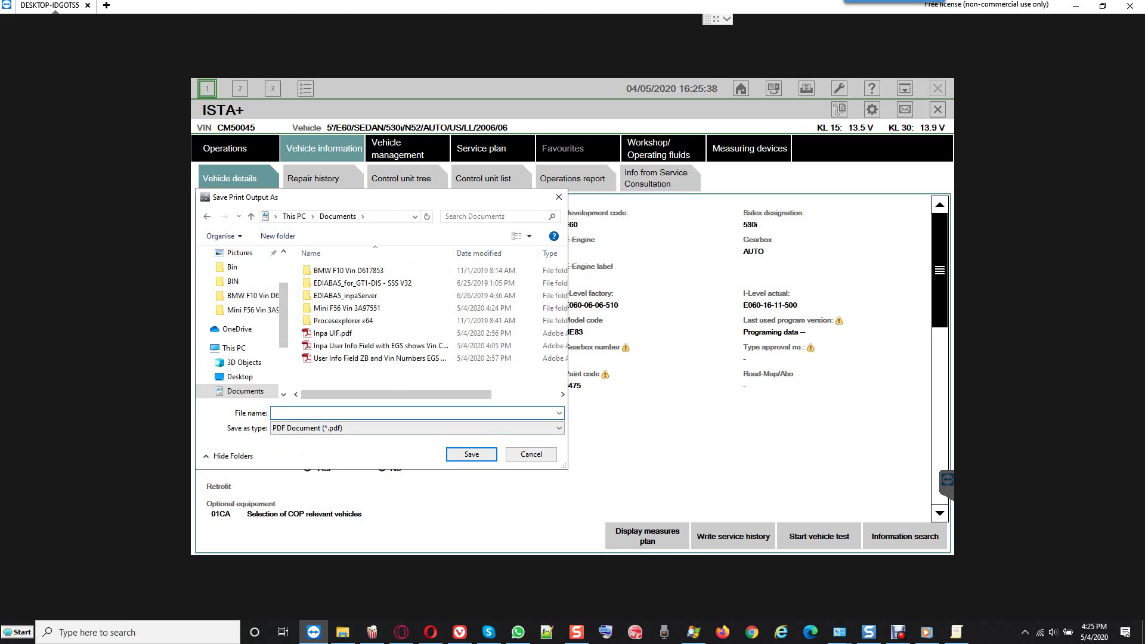
text(Vej)
key(BackSpace)
text(hicle details)
key(Return)
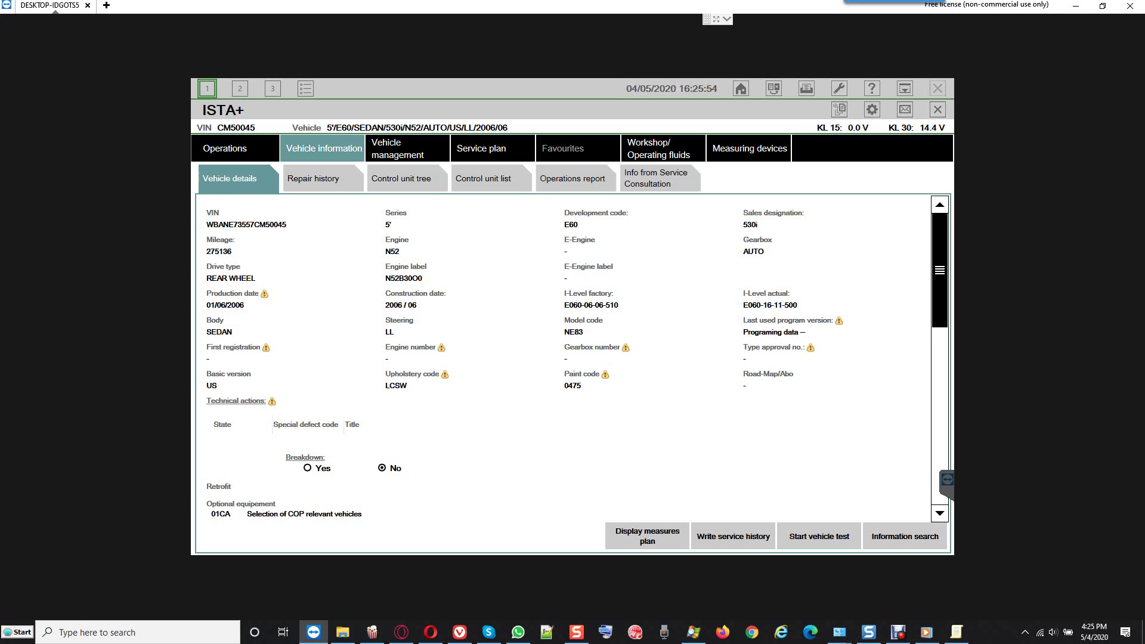
In the control unit tree, select LM and read its part number 9116260.
click(401, 178)
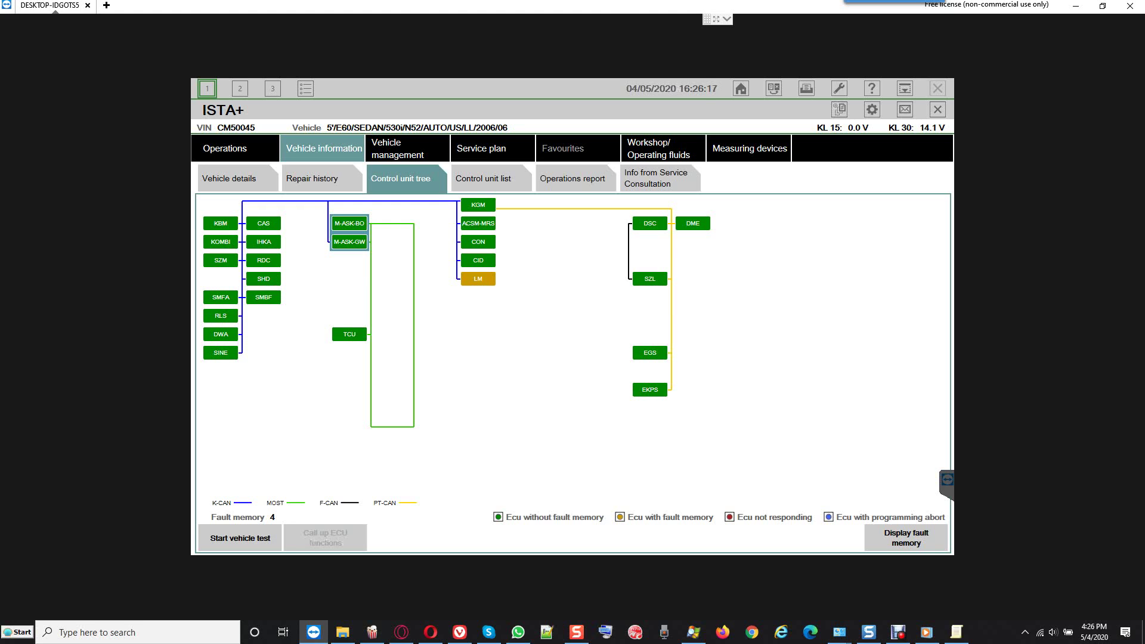
mouse_move(477, 279)
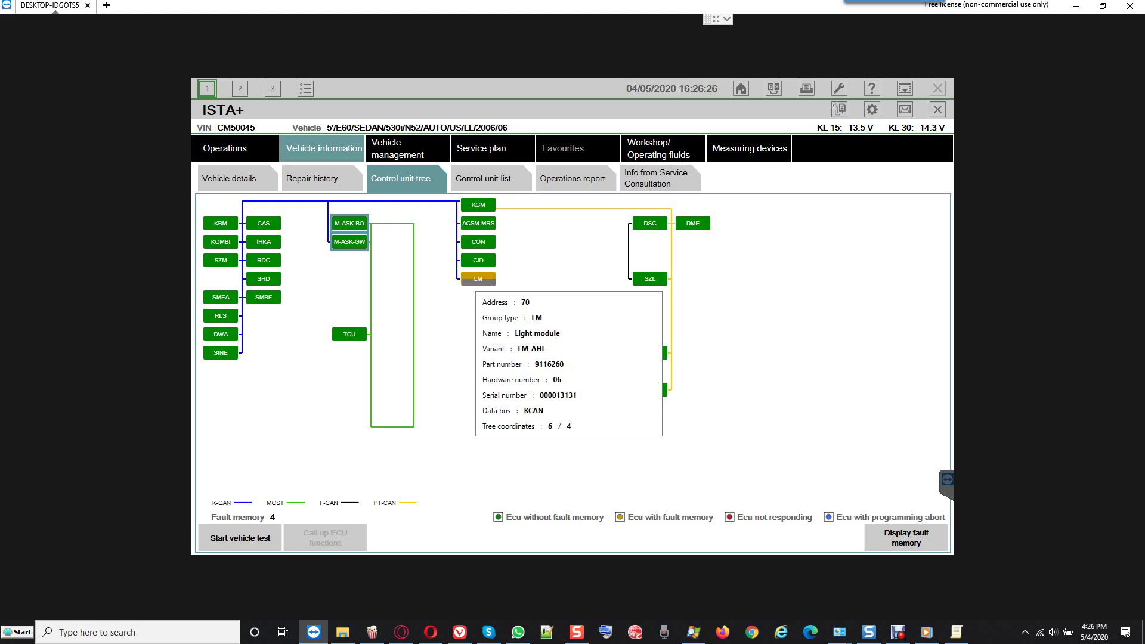
click(479, 278)
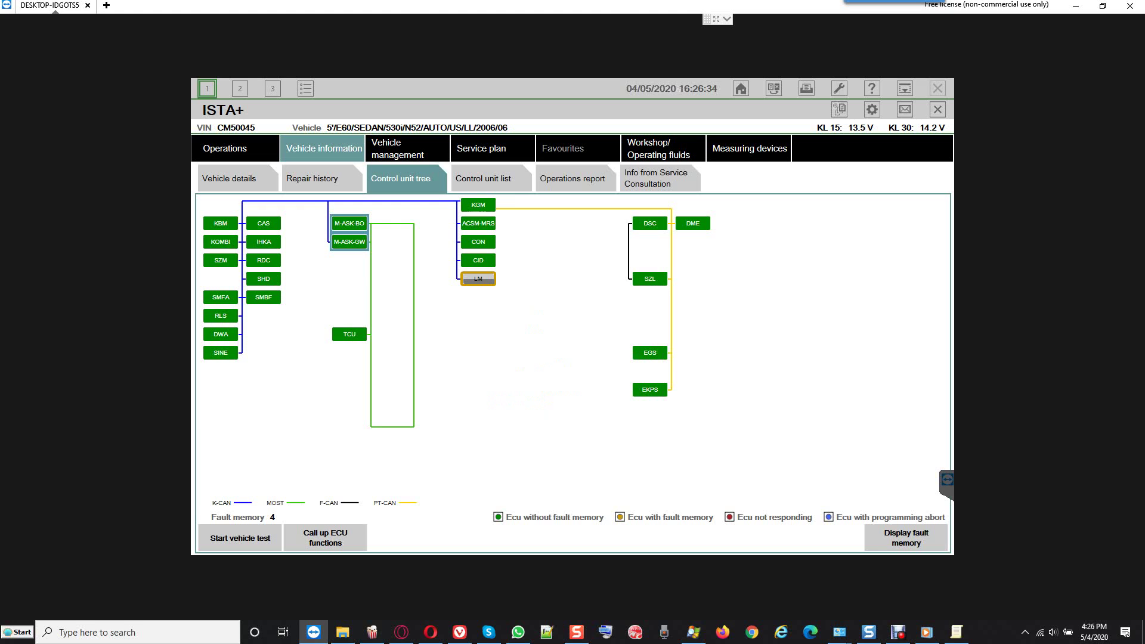
mouse_move(479, 279)
Launch the ETK parts catalog and centre its window on screen.
click(1024, 632)
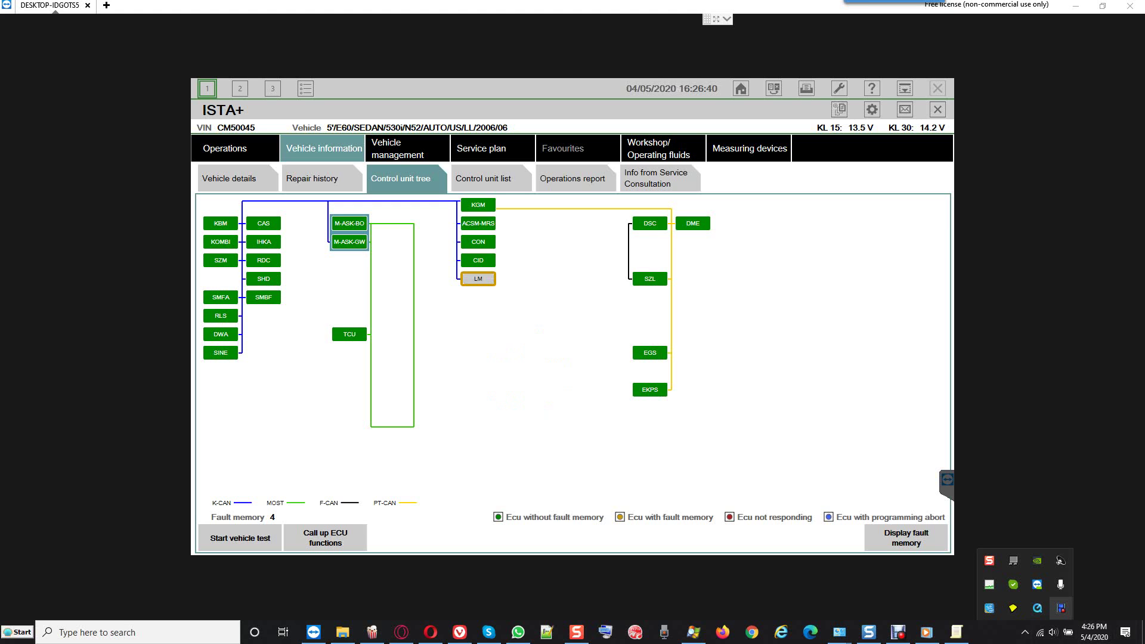
right_click(1061, 607)
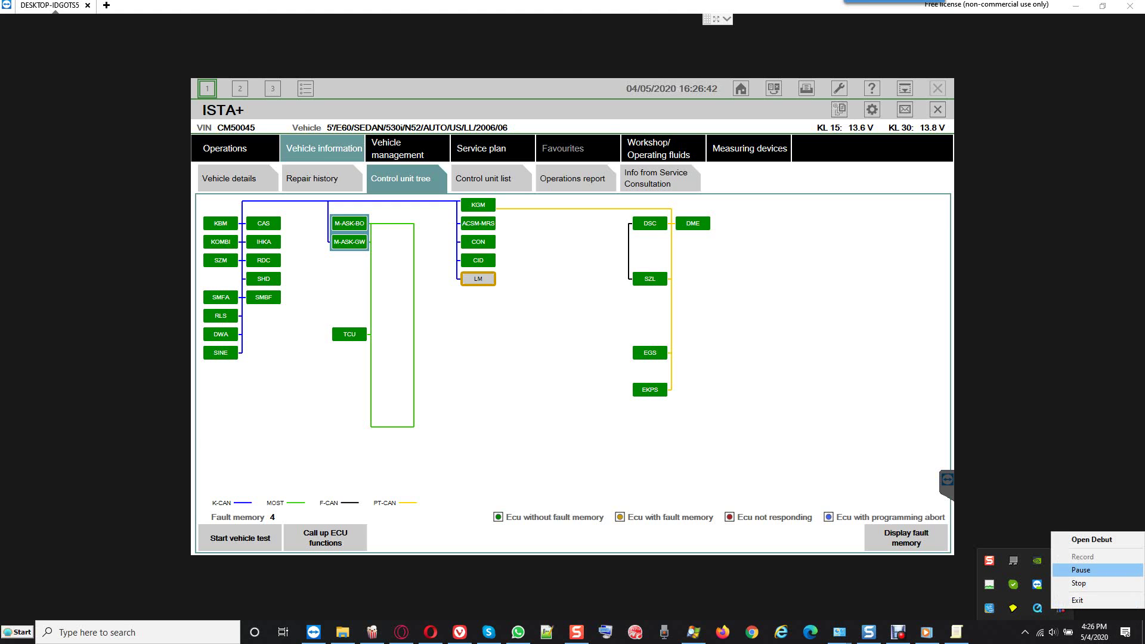
click(1085, 571)
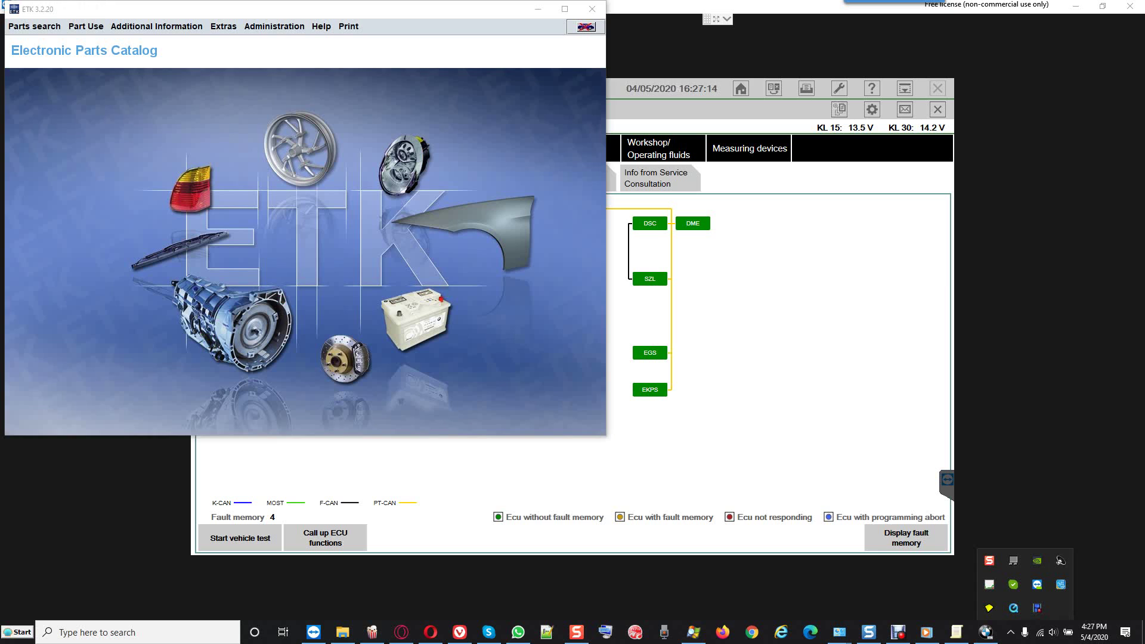
drag(45, 10, 310, 102)
click(300, 117)
Identify the car in ETK by its VIN, with the central database lookup turned off.
mouse_move(292, 146)
key(Return)
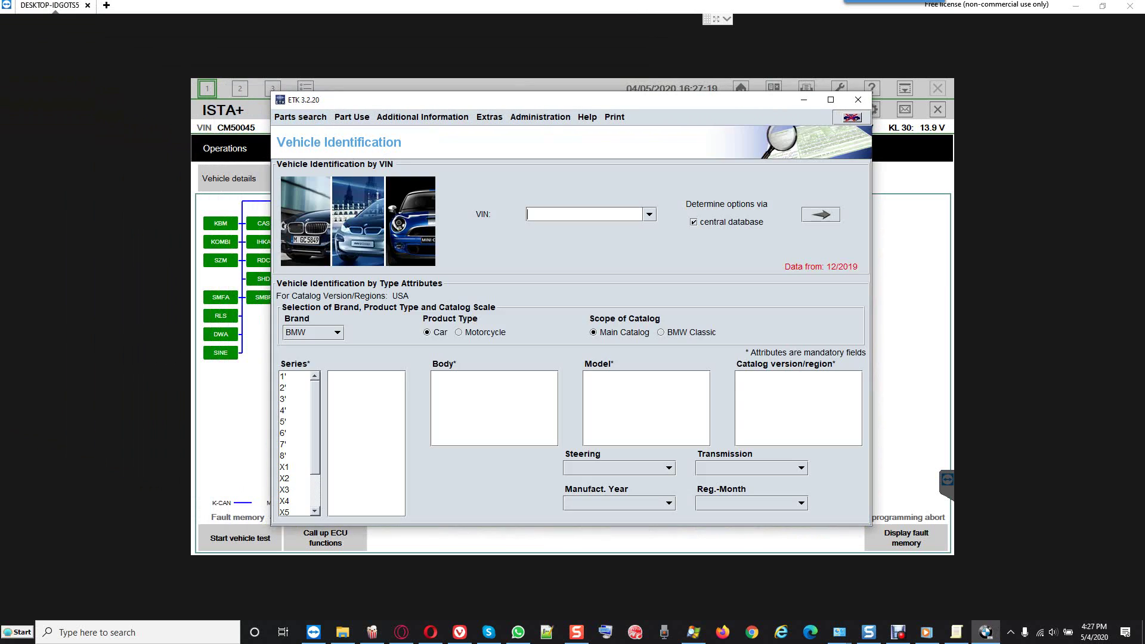
key(Tab)
key(space)
key(Tab)
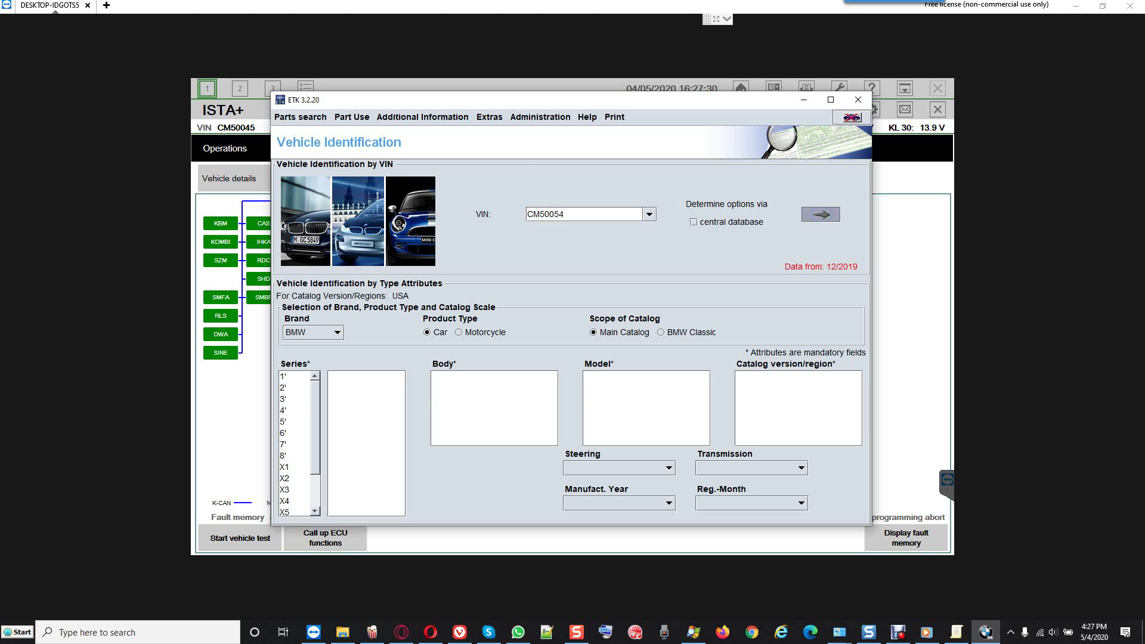
key(Return)
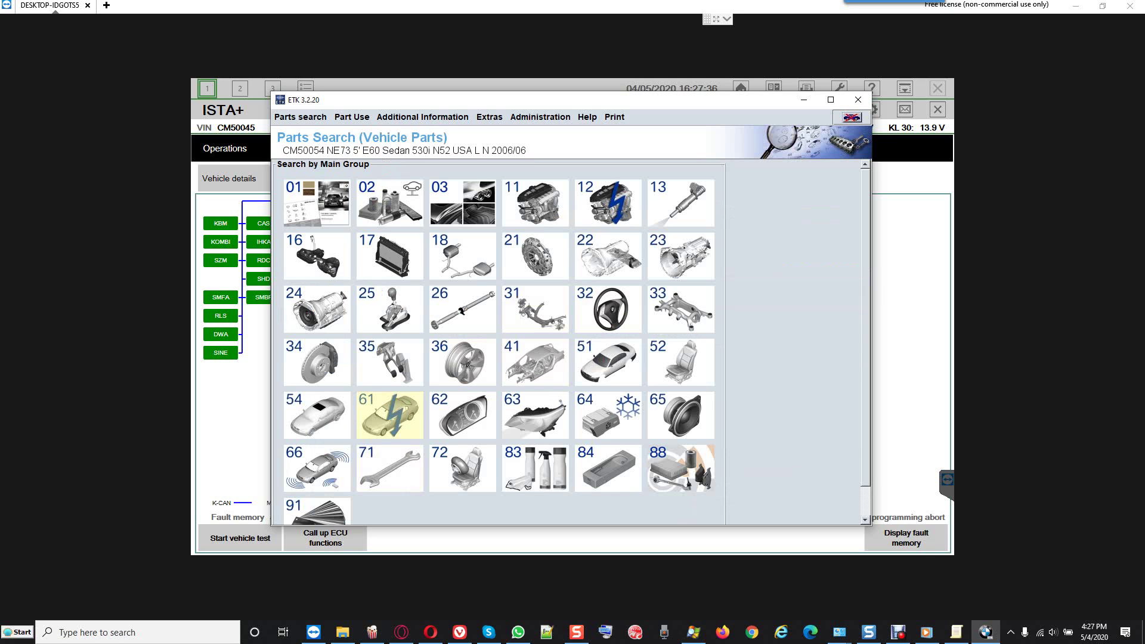
Open group 61 Vehicle electrical system and the 61_1717 Control units/modules diagram.
key(Return)
scroll(571, 352, down, 5)
scroll(571, 352, down, 8)
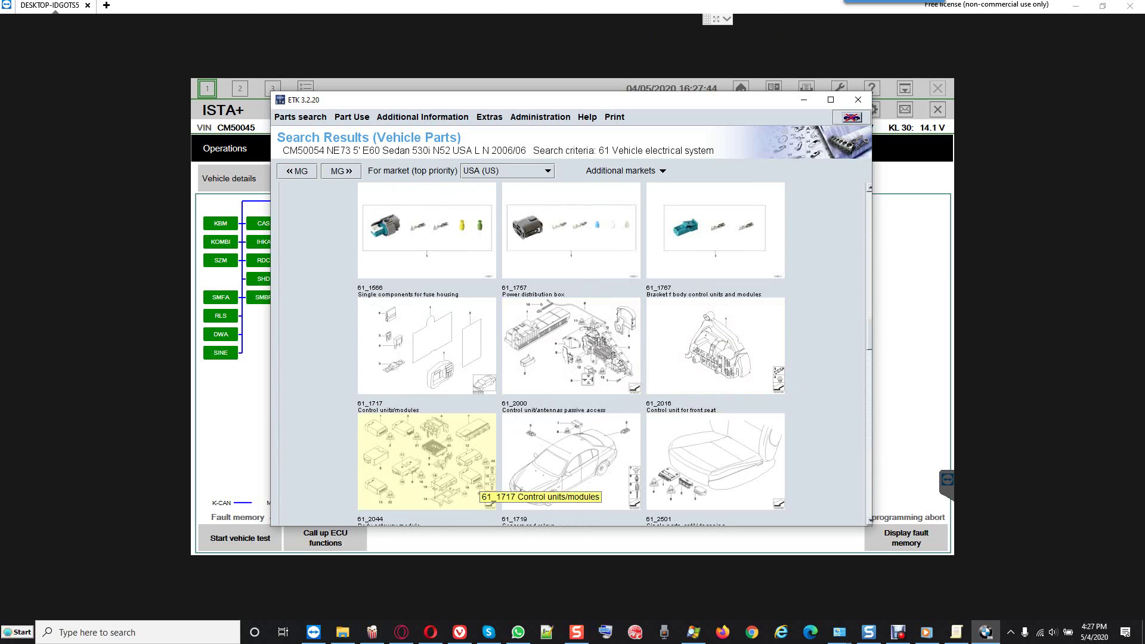
click(427, 461)
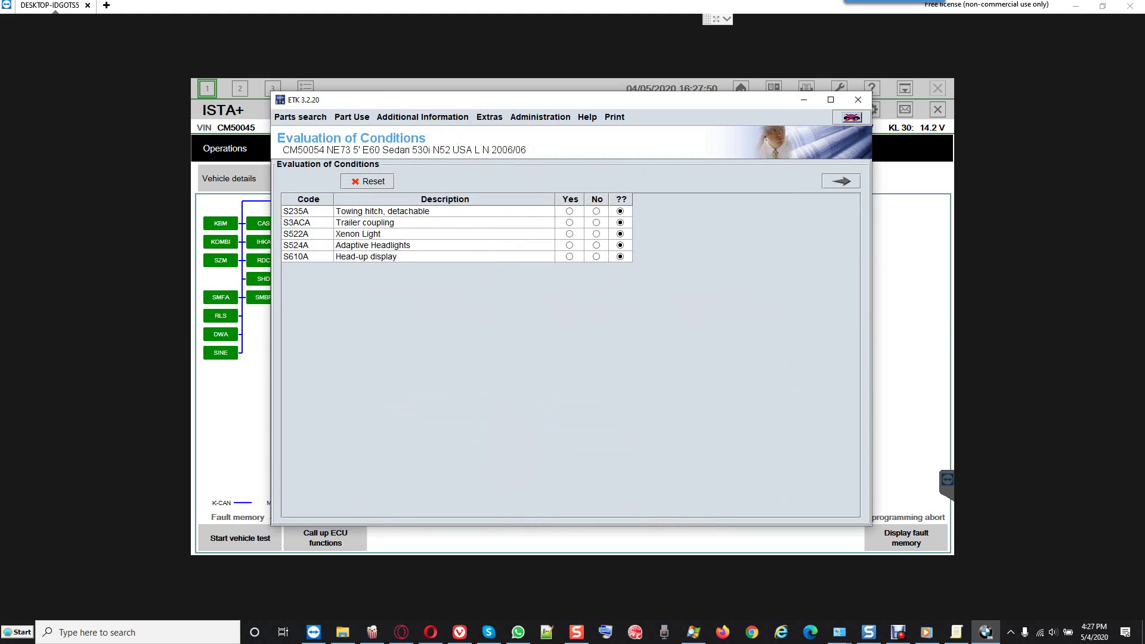
Answer S522A Xenon Light Yes and S235A, S3ACA, S524A, S610A No, then continue.
click(596, 245)
click(570, 234)
click(569, 256)
click(596, 256)
click(596, 211)
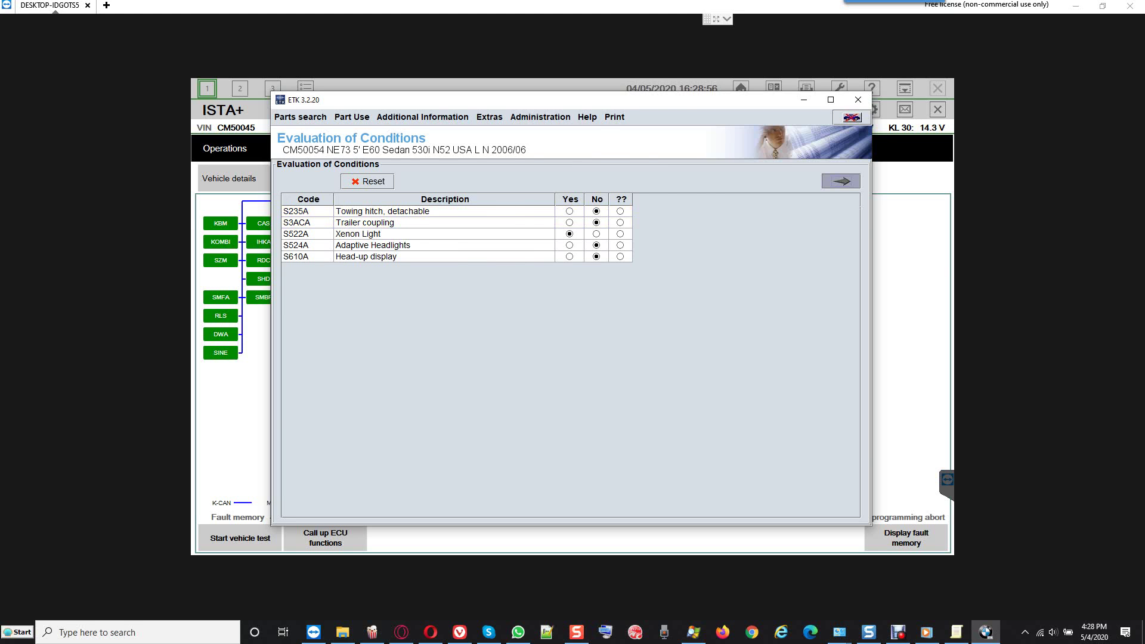
click(841, 180)
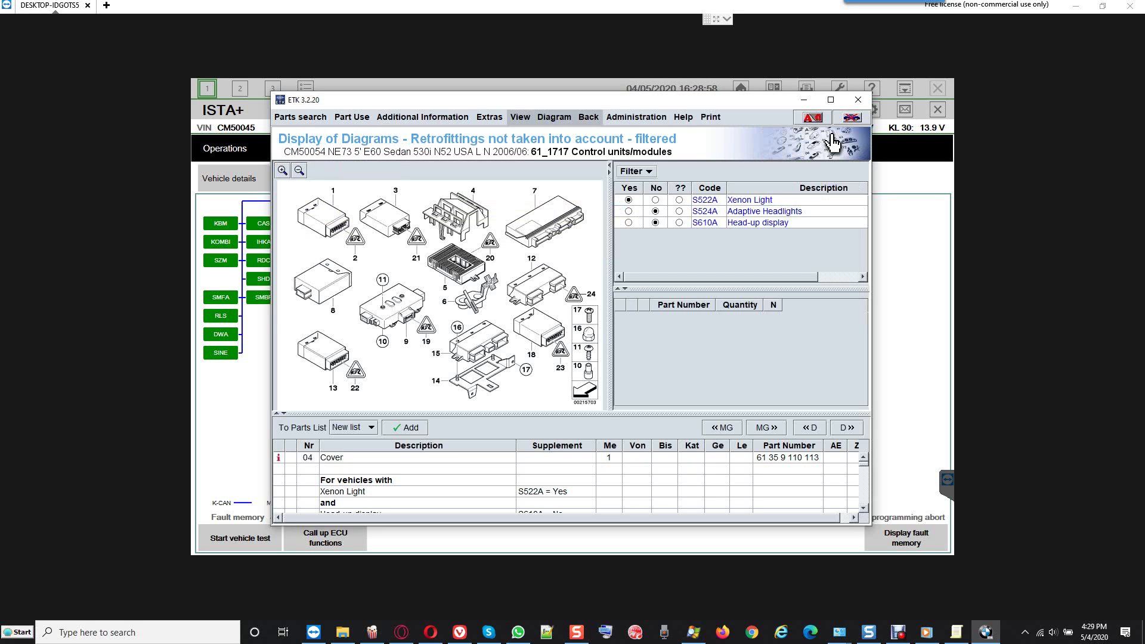
Drag the ETK window up and aside so the ISTA+ control unit tree shows.
drag(833, 142, 819, 110)
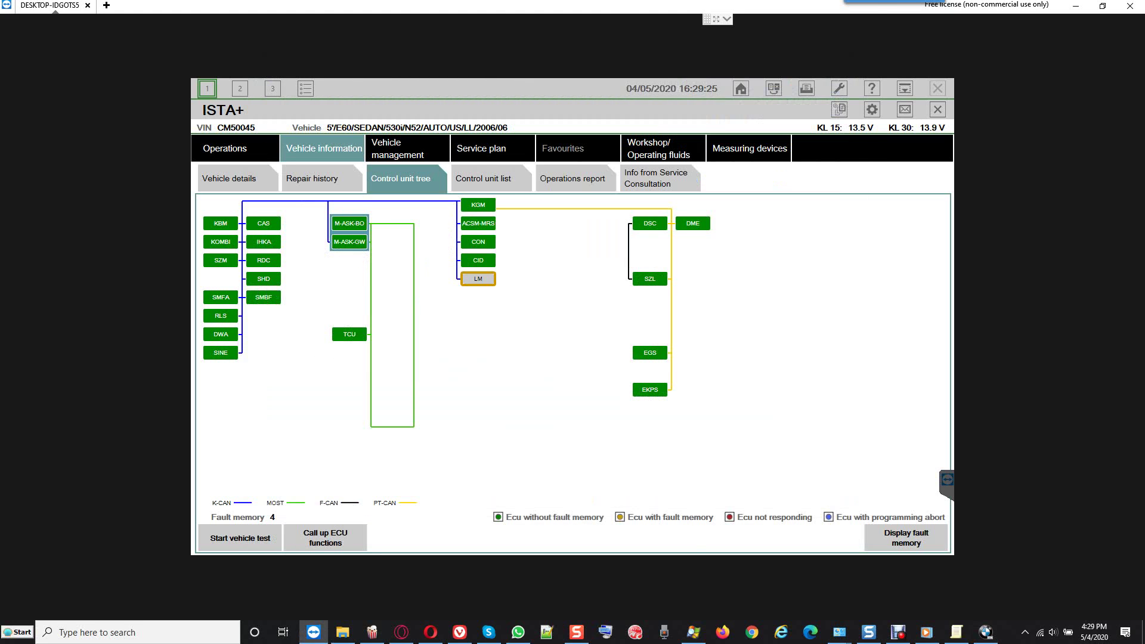
Start a new Notepad++ note headed 'Light Module Part Number in ETK (without Adaptive headlights)'.
key(super)
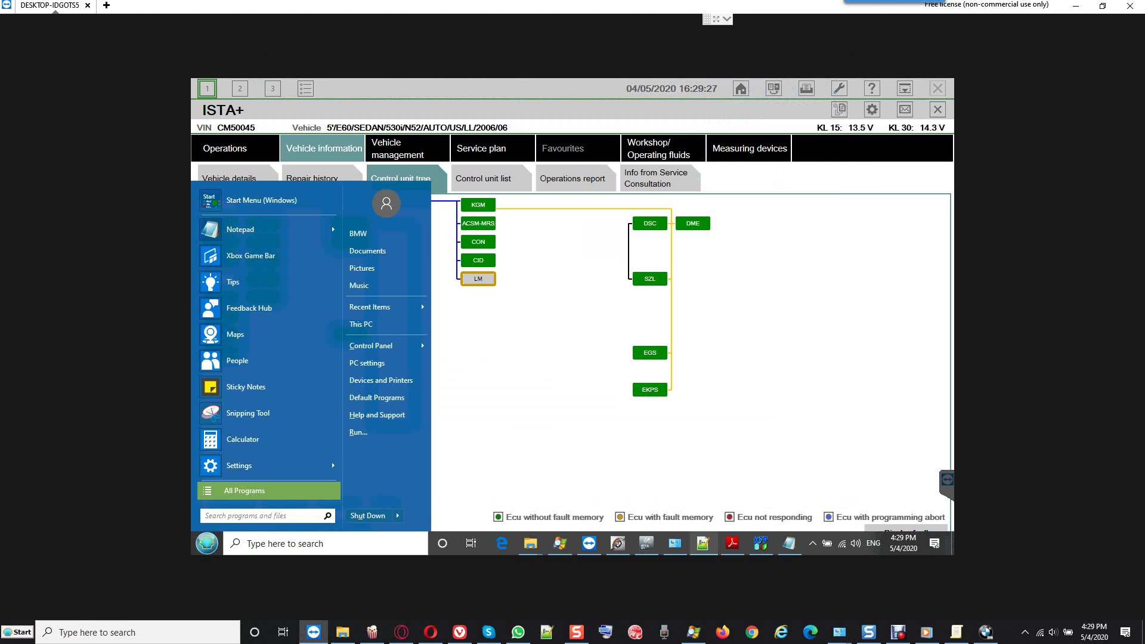
click(703, 543)
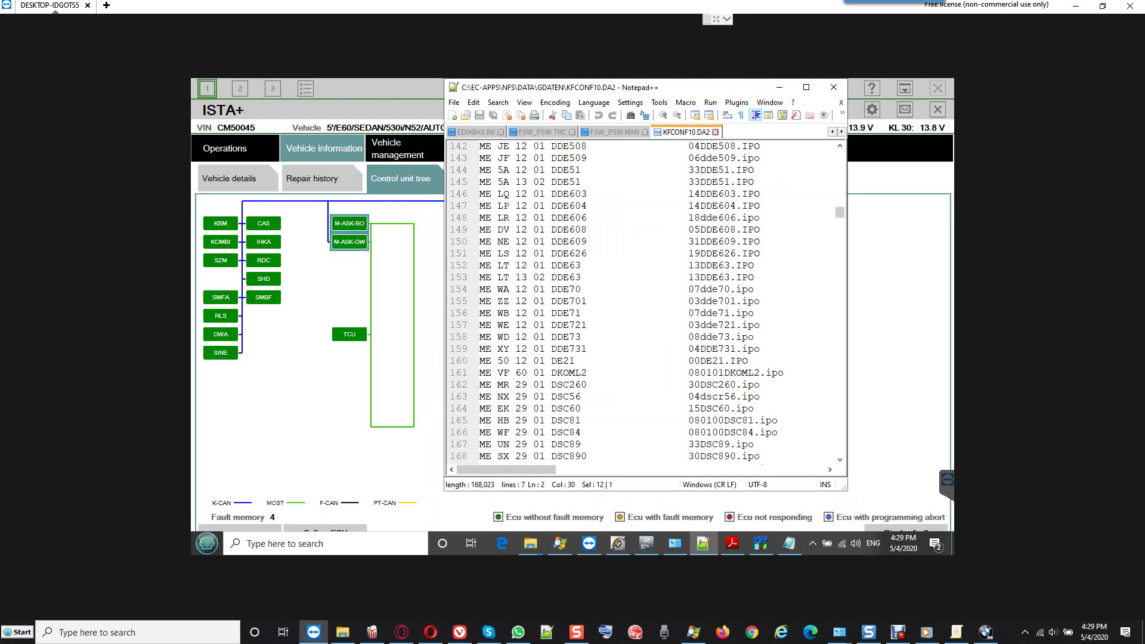
key(ctrl+n)
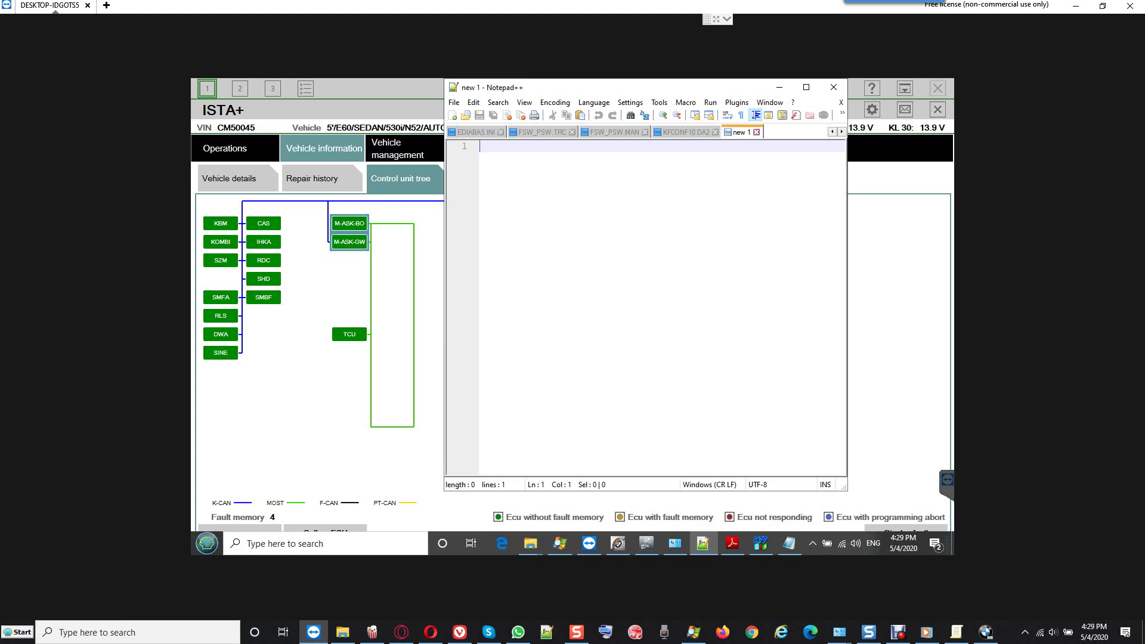
text(LM)
key(BackSpace)
text(ight Module)
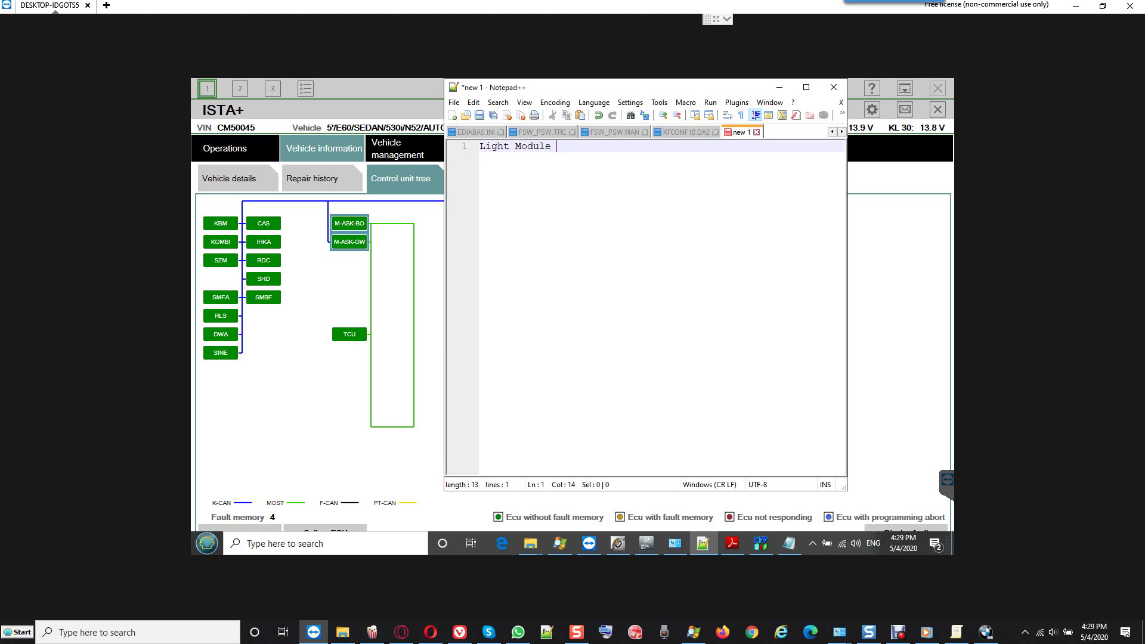
text( Part Number in ETK (without)
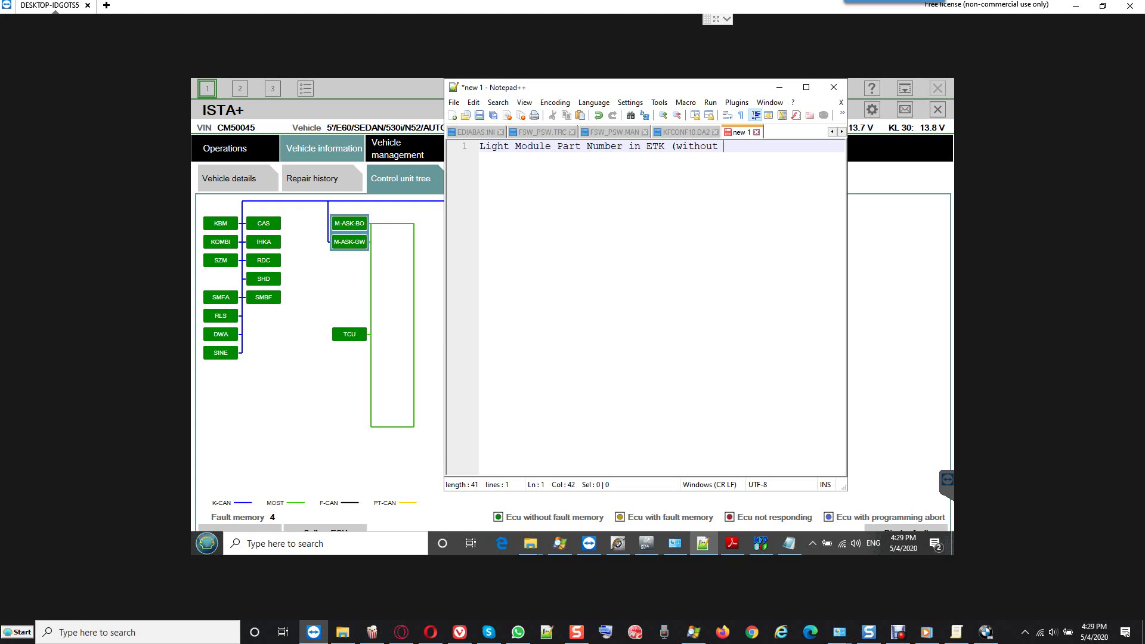
text( Adaptive headlights))
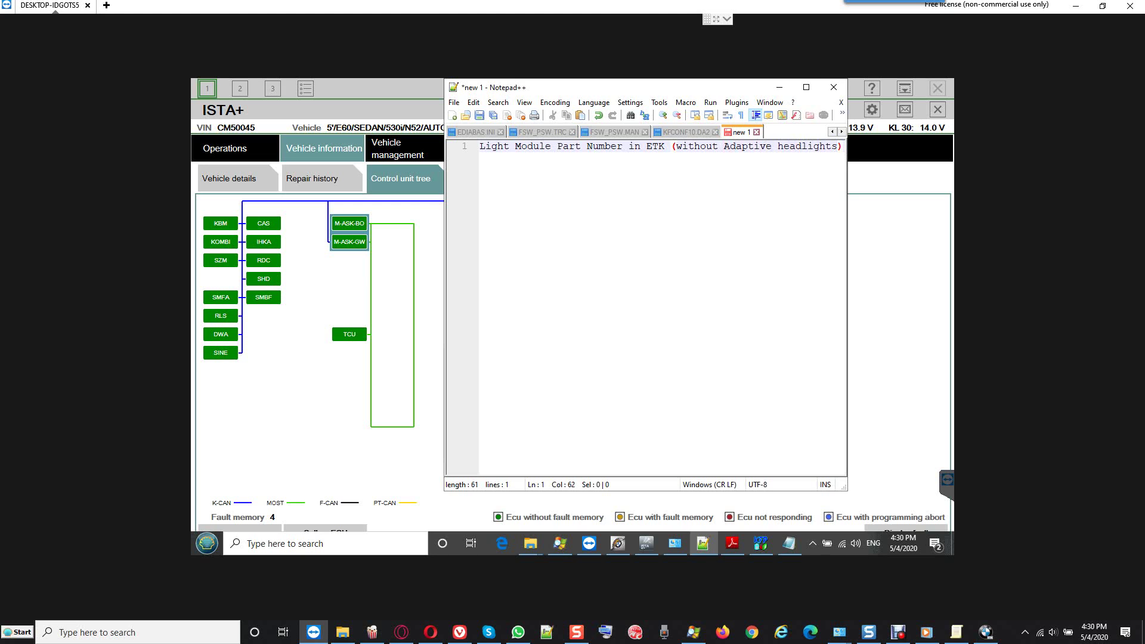
key(Return)
text(61)
click(986, 632)
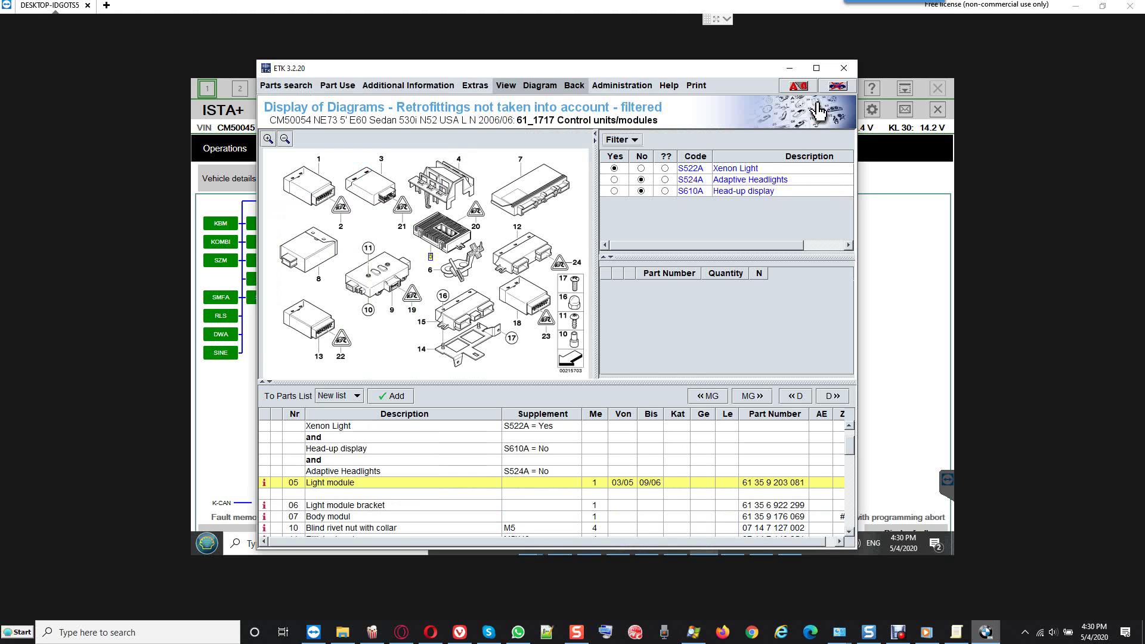
key(alt+Tab)
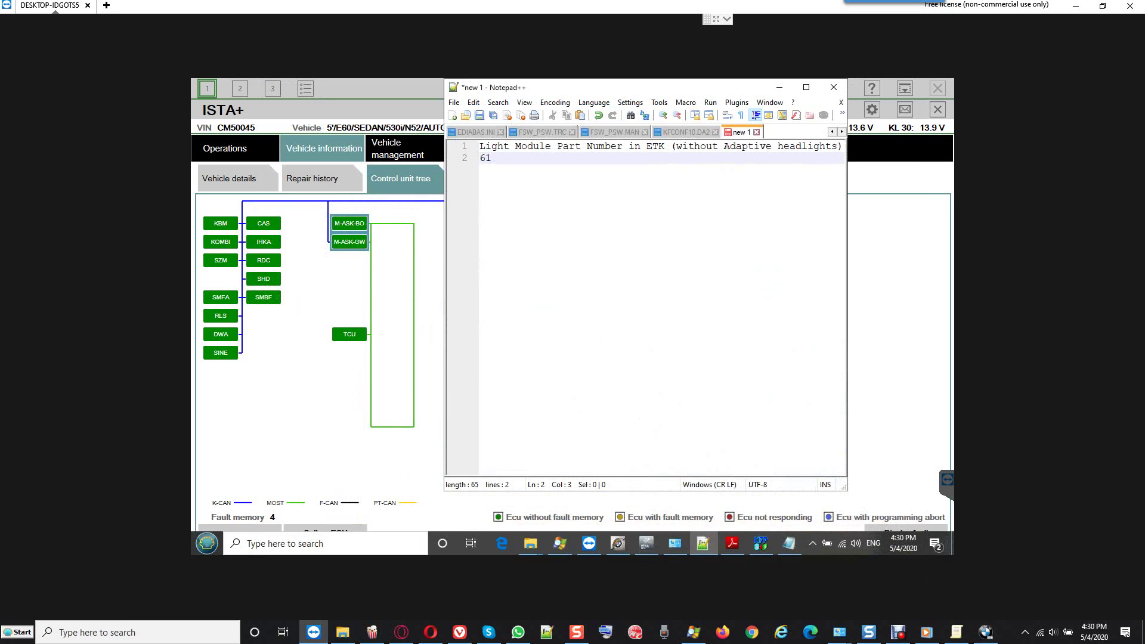
text(35 9)
key(alt+Tab)
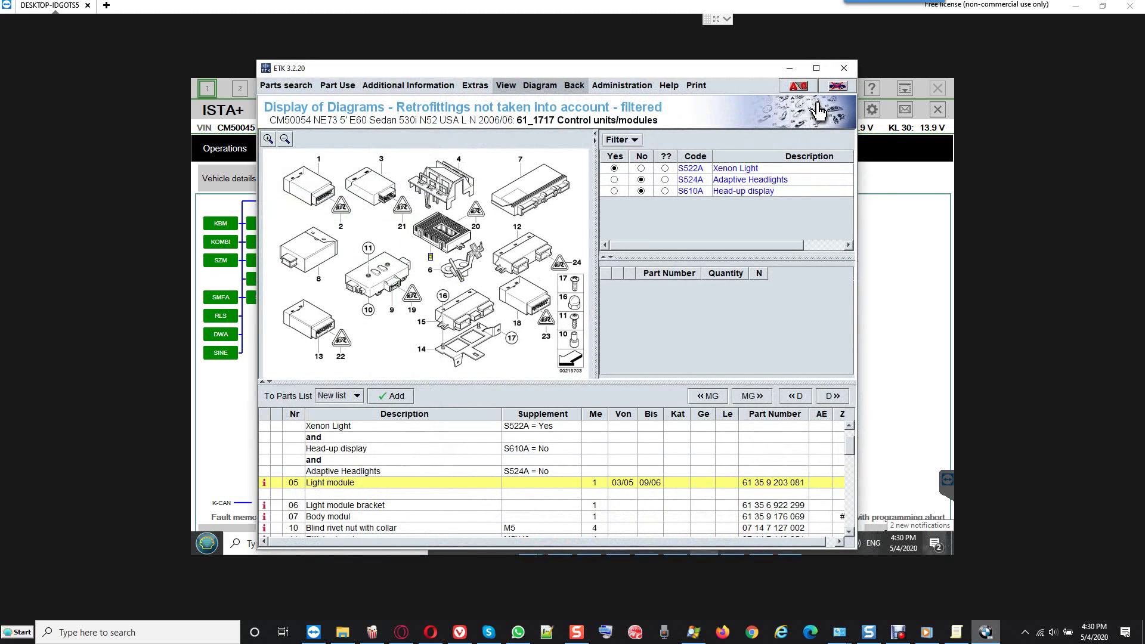
key(alt+Tab)
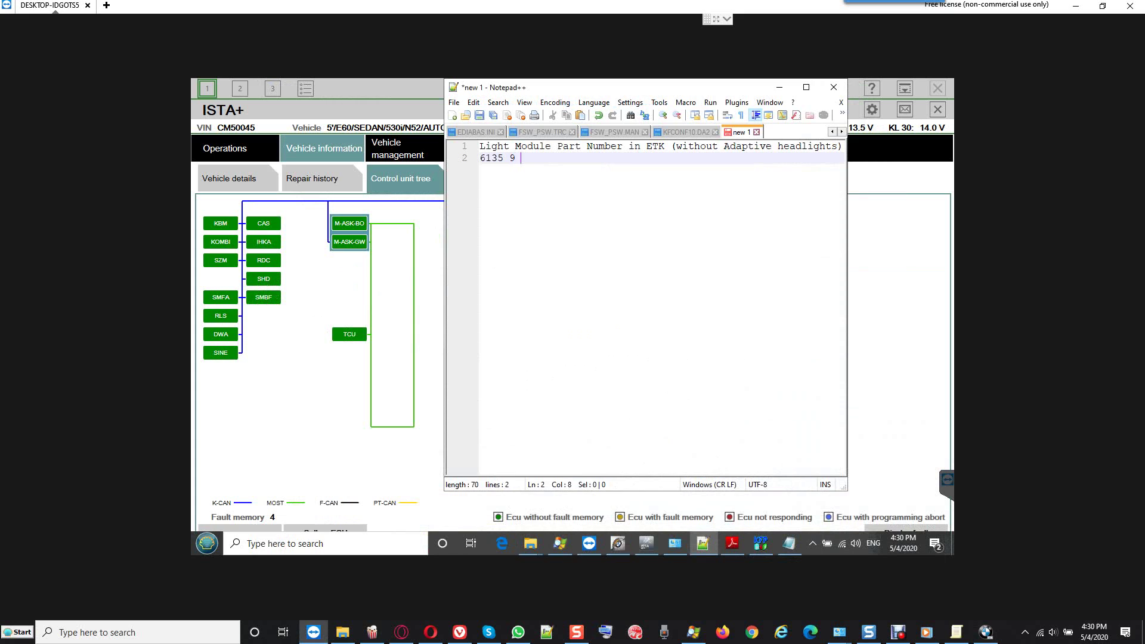
text(230 081)
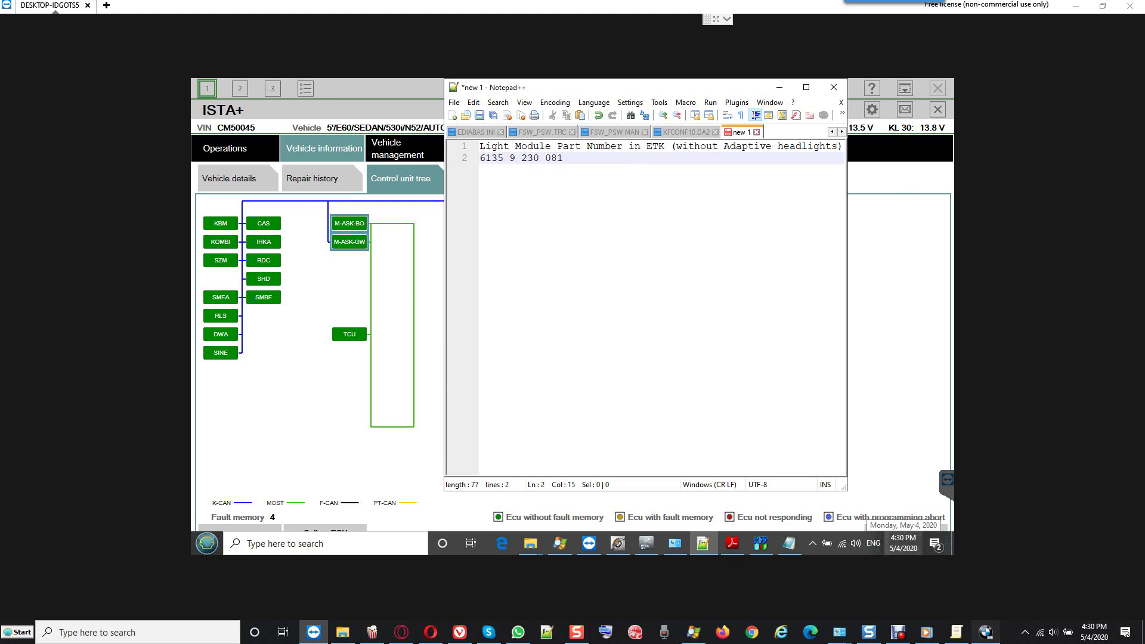
key(alt+Tab)
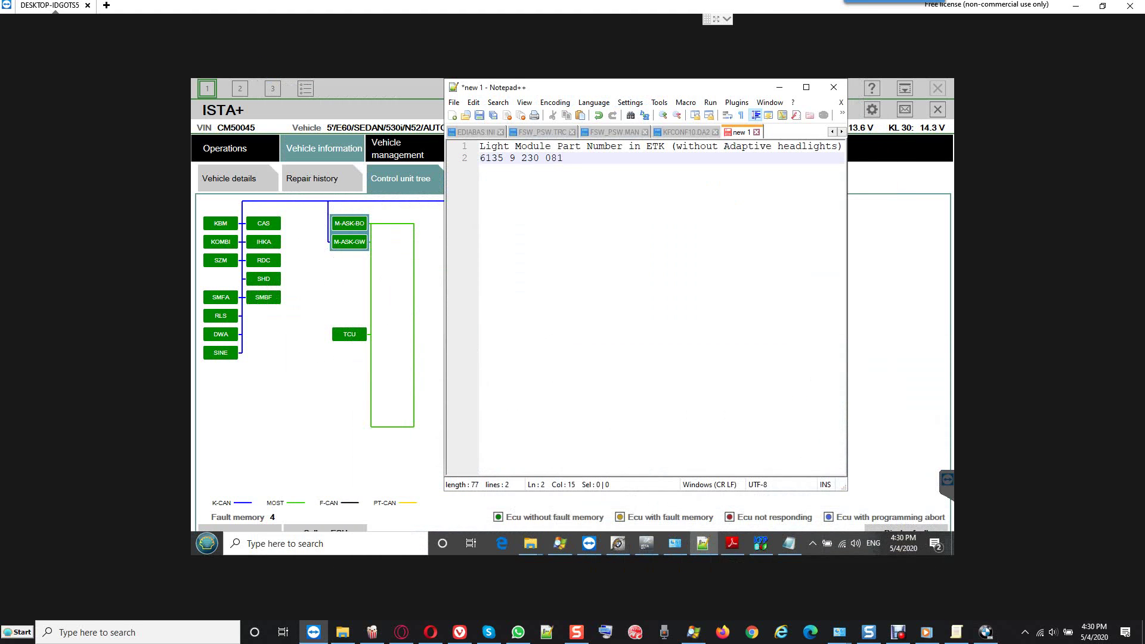
key(BackSpace)
key(Right)
text(3)
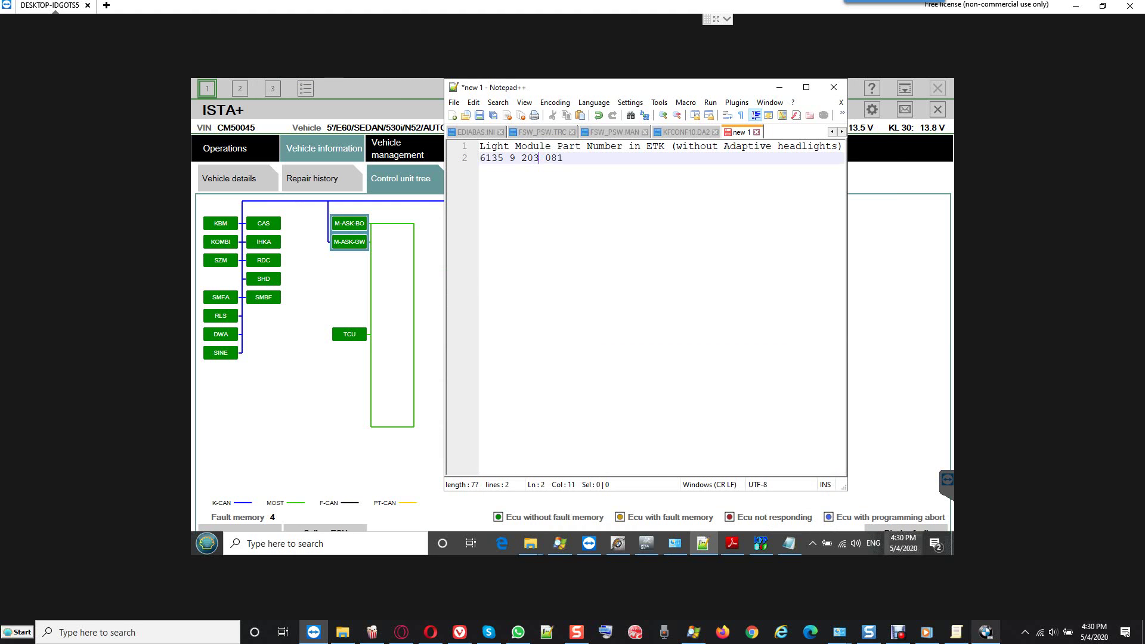
key(alt+Tab)
key(alt+Tab)
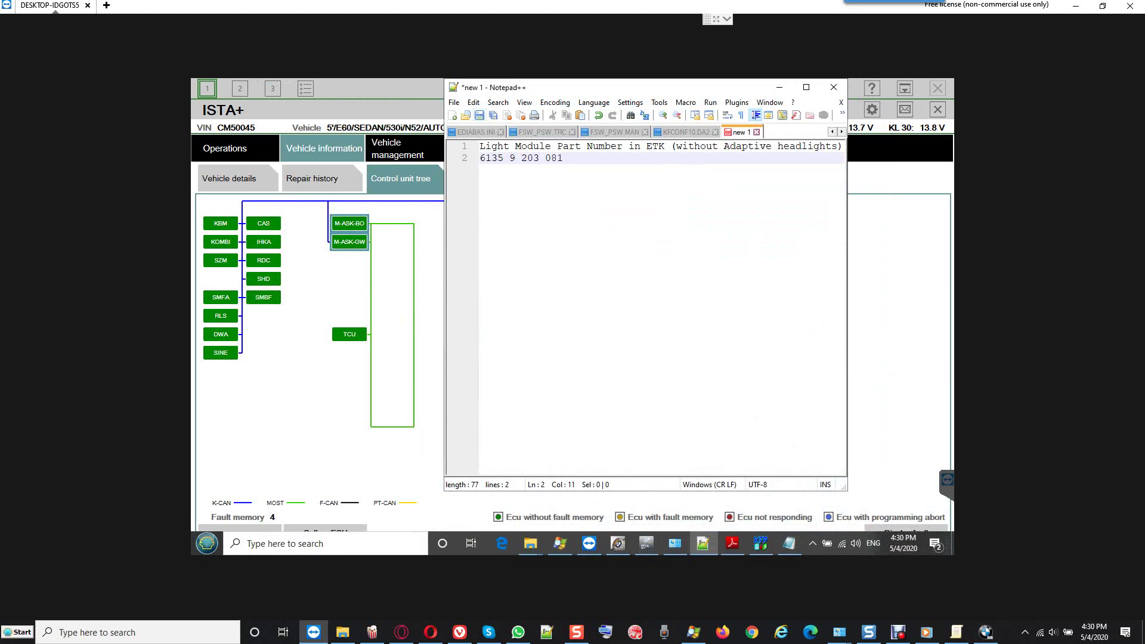
key(ctrl+s)
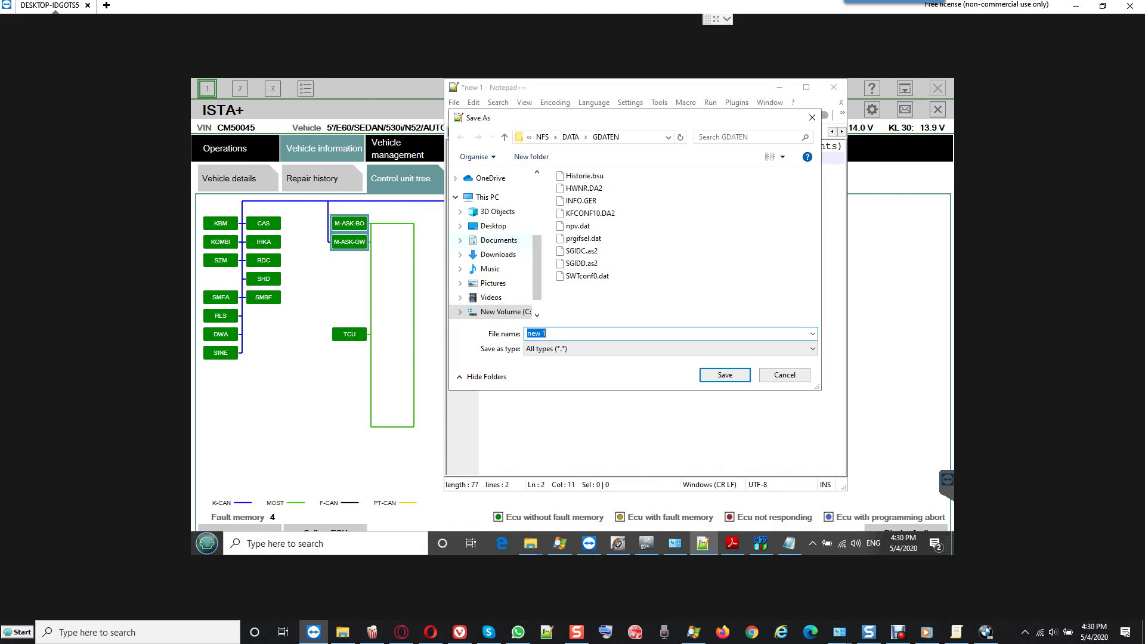
Save the note to Documents as 'Light Module part number without Adaptive headlights', then minimize Notepad++.
click(498, 240)
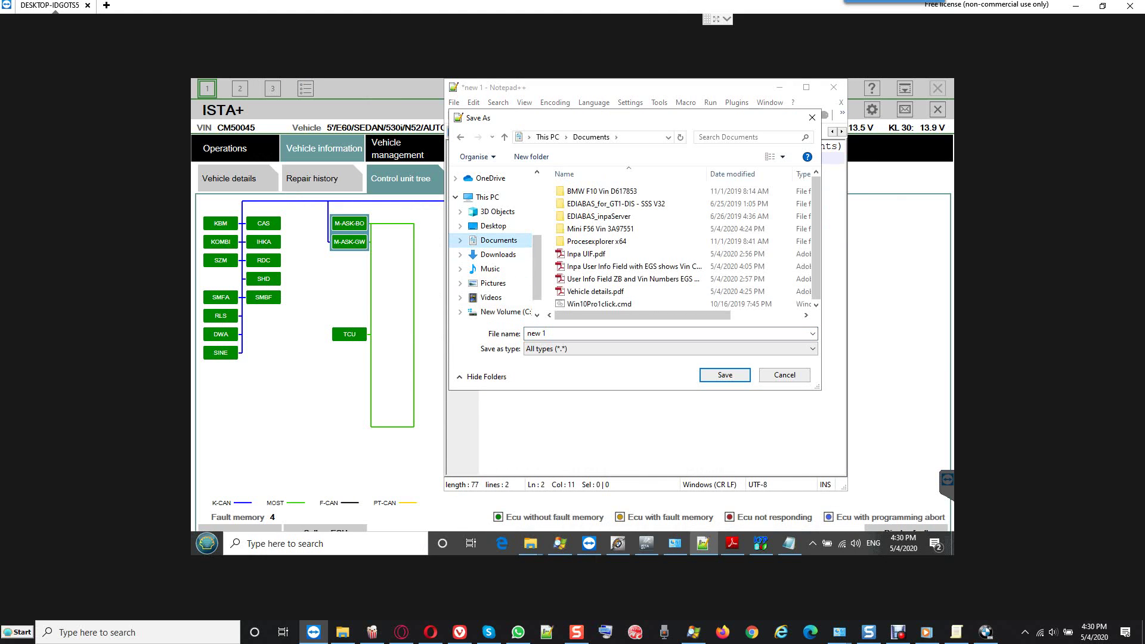
click(668, 334)
text(Light Module pa)
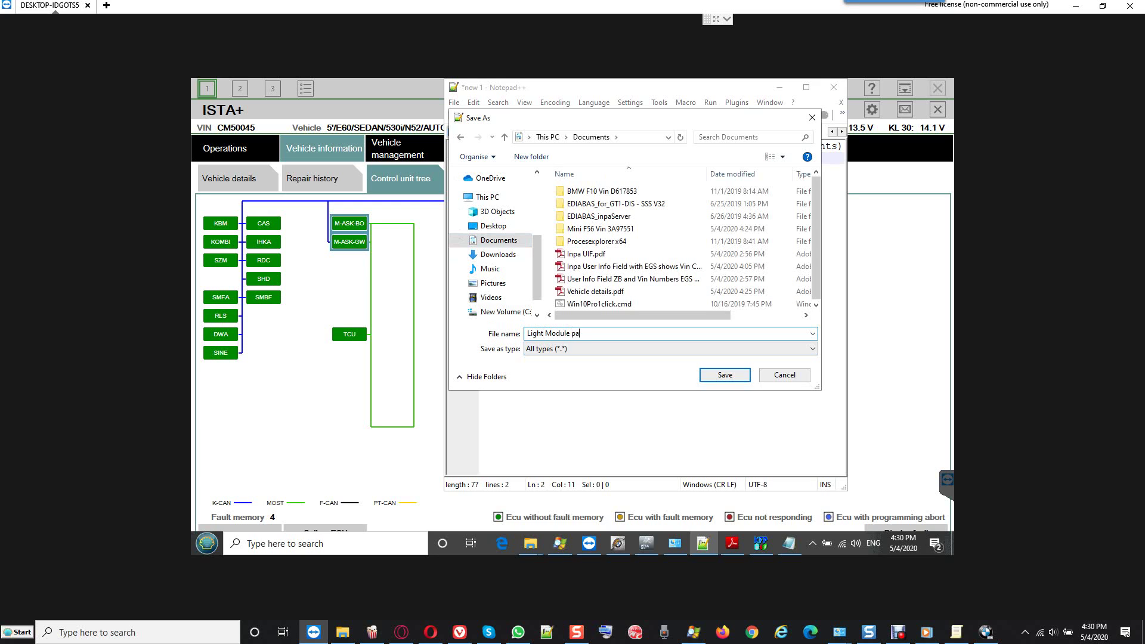
text(rt number without Adaptive headlights.)
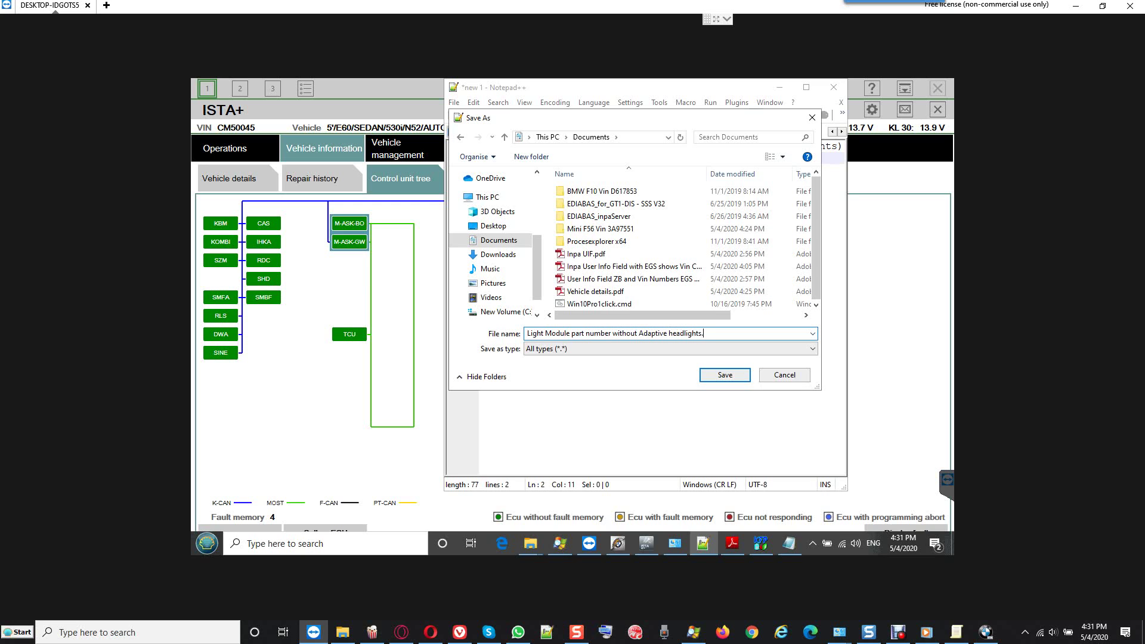
key(Return)
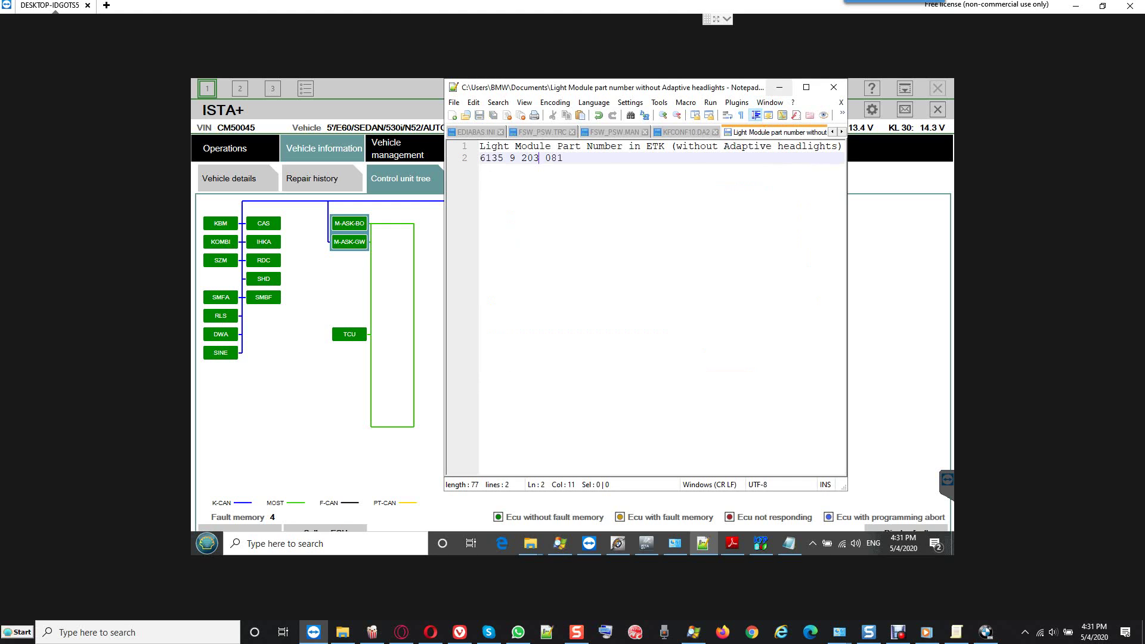
click(779, 87)
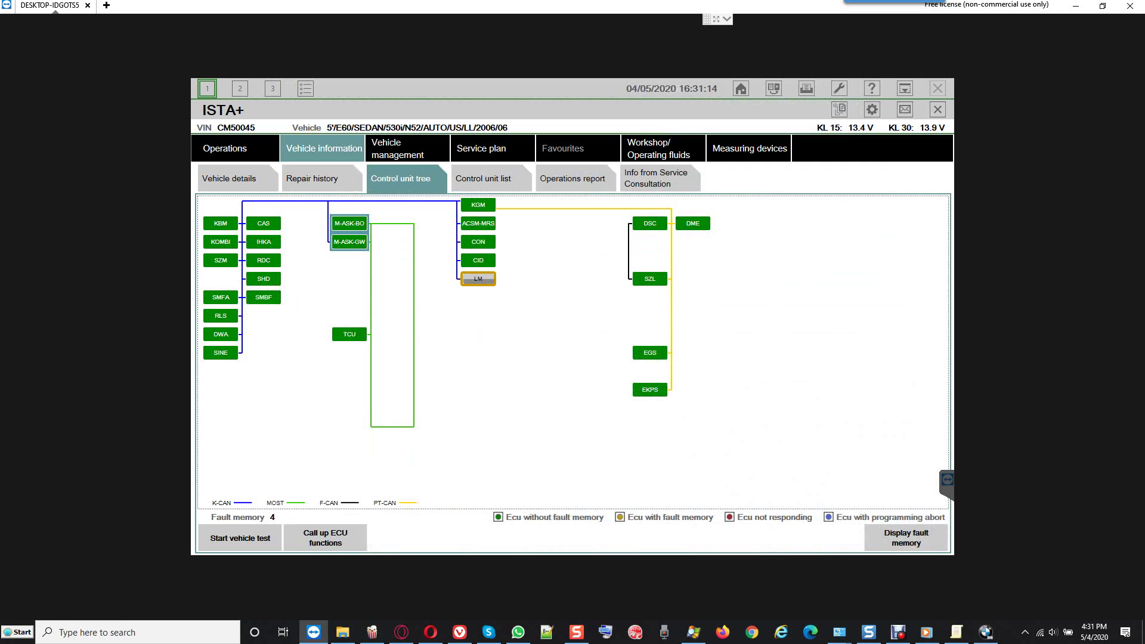
Check the LM_AHL light module details in the ISTA+ tree, then return to the ETK parts list.
mouse_move(479, 280)
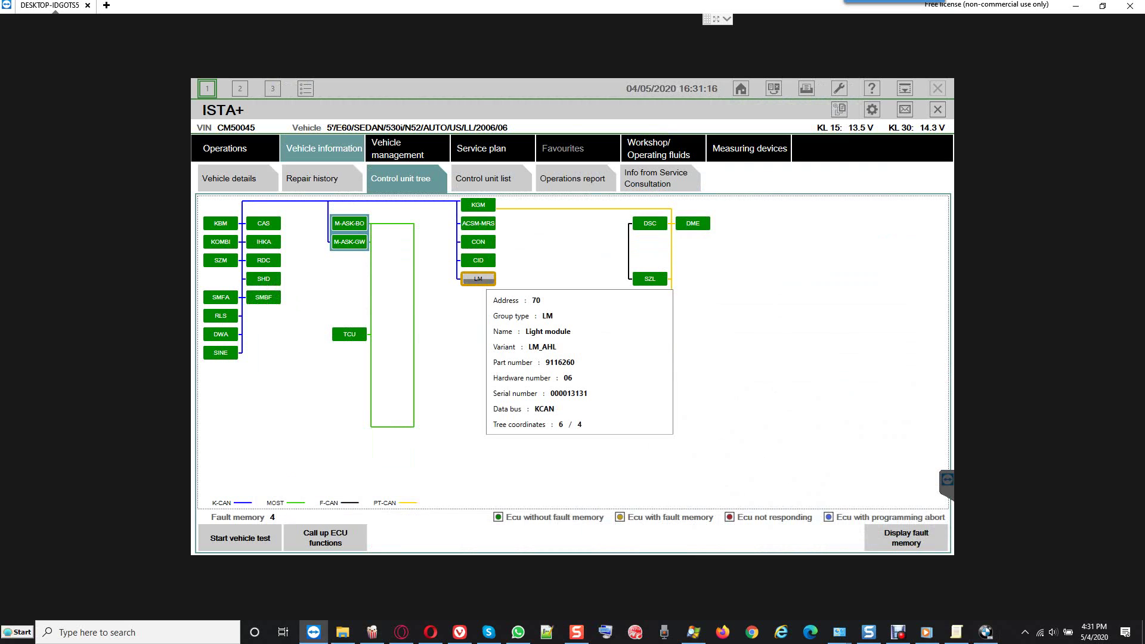
click(478, 279)
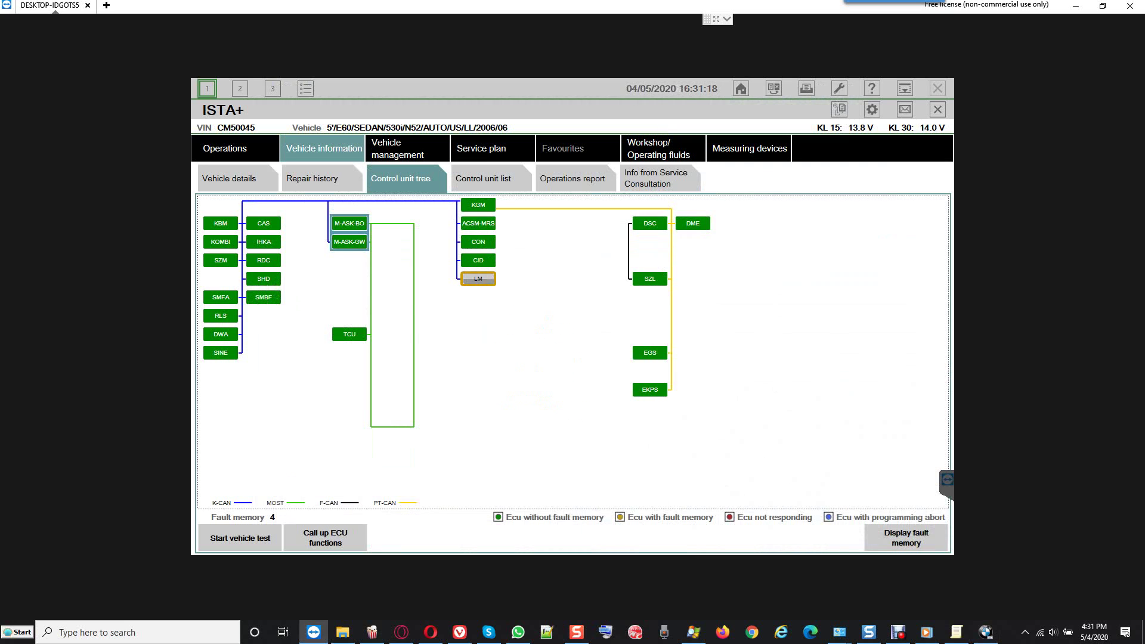
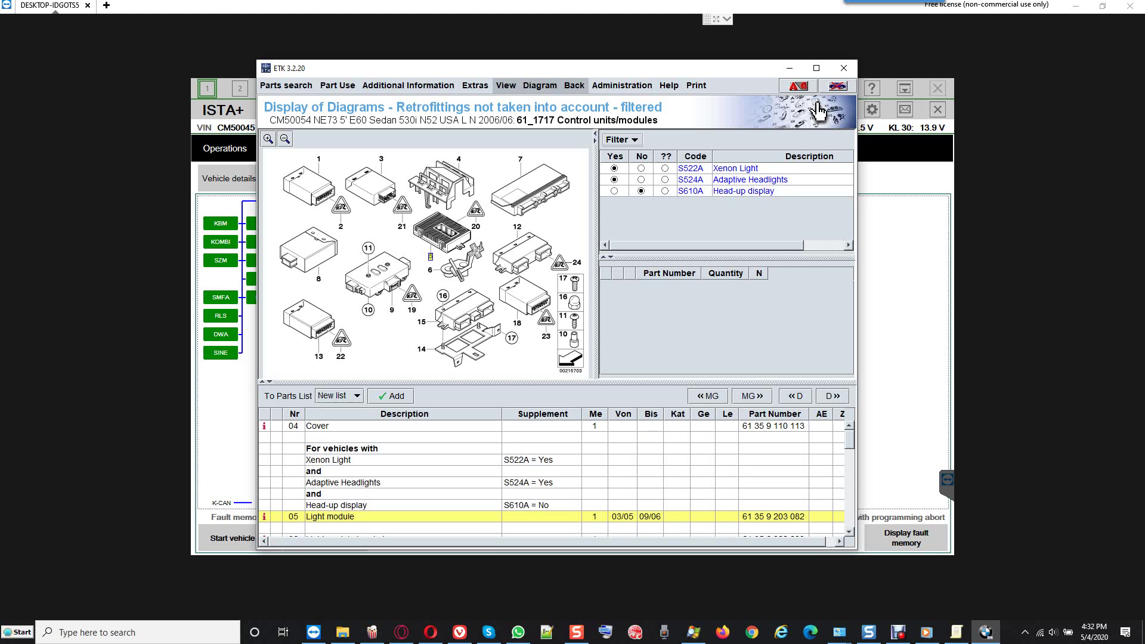
key(Up)
key(Up)
key(Up)
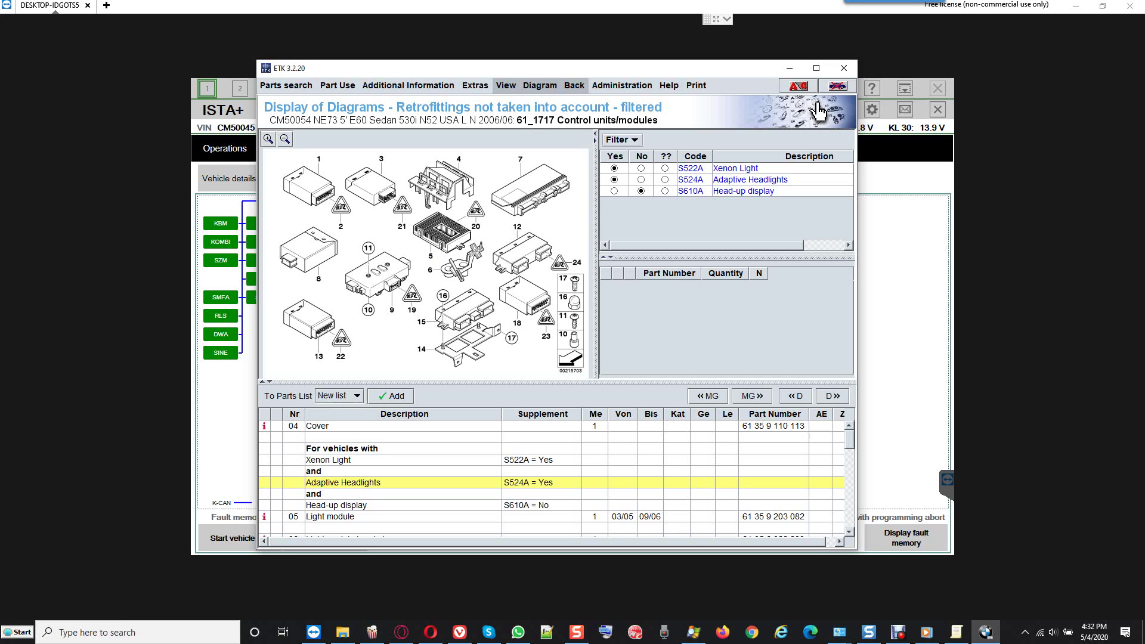
key(Down)
key(Down)
key(Down)
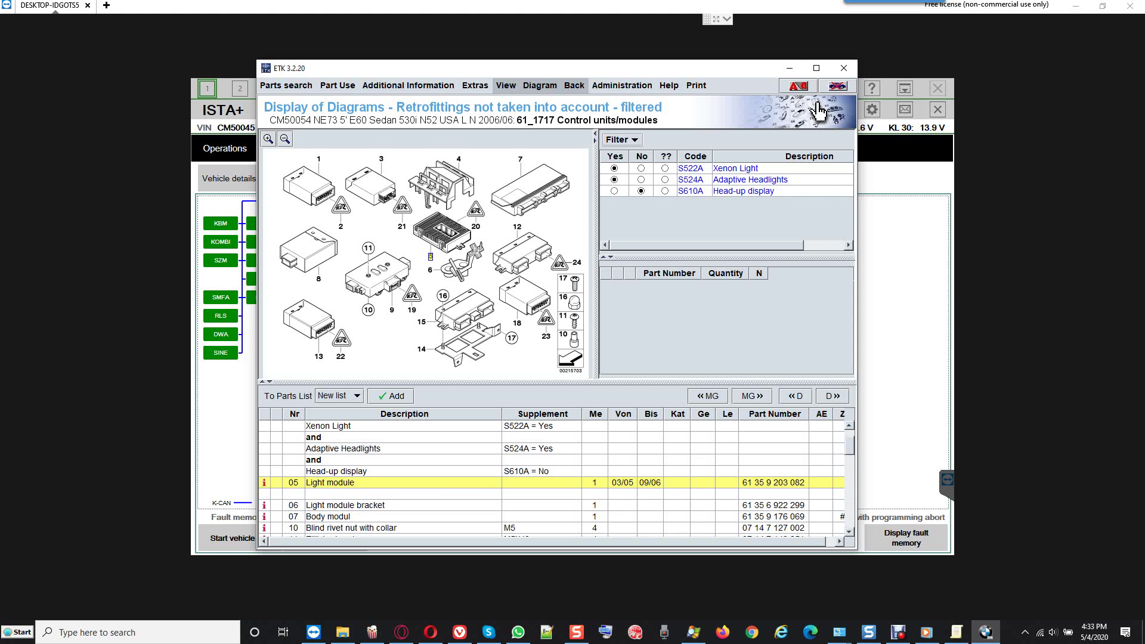
click(789, 67)
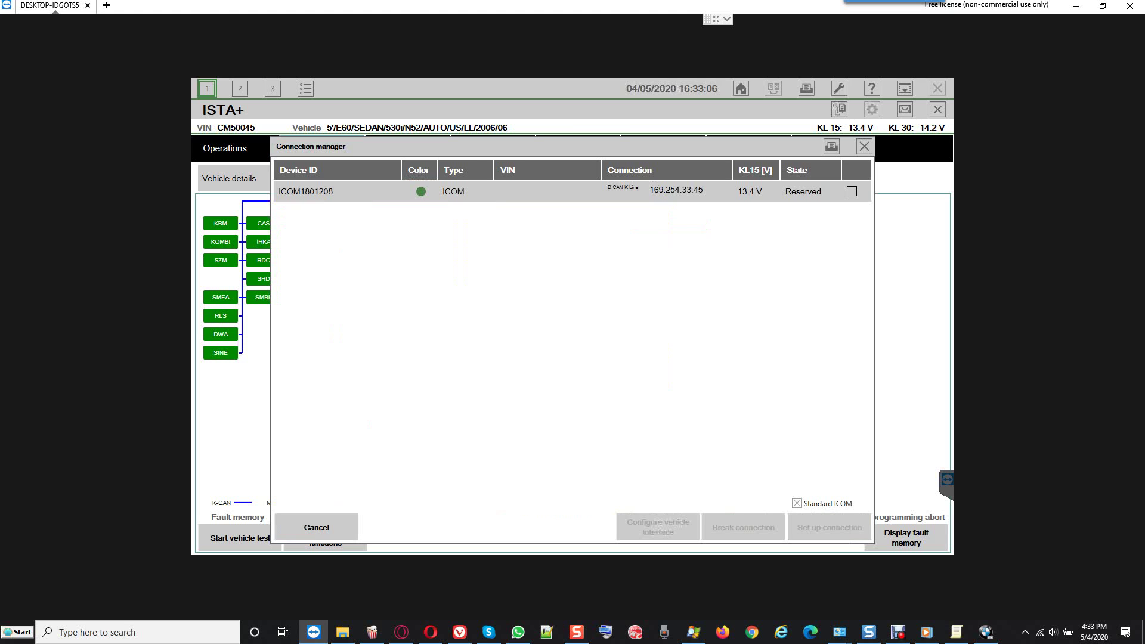
Close the ICOM1801208 connection manager, read the LM part number 9116260, and open Start.
click(418, 191)
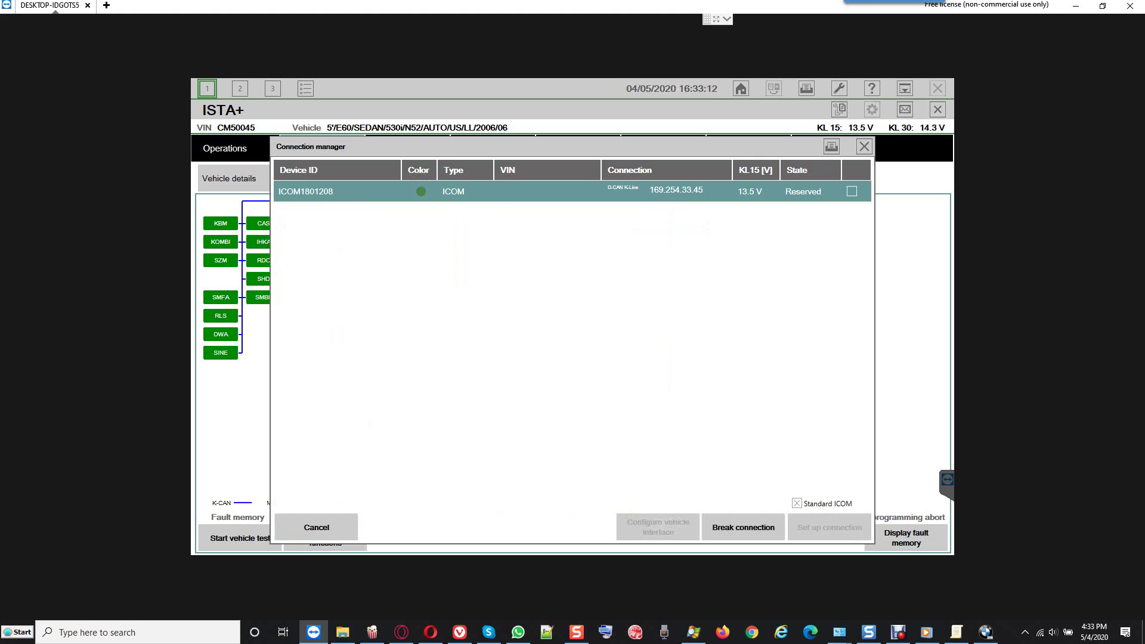
mouse_move(478, 279)
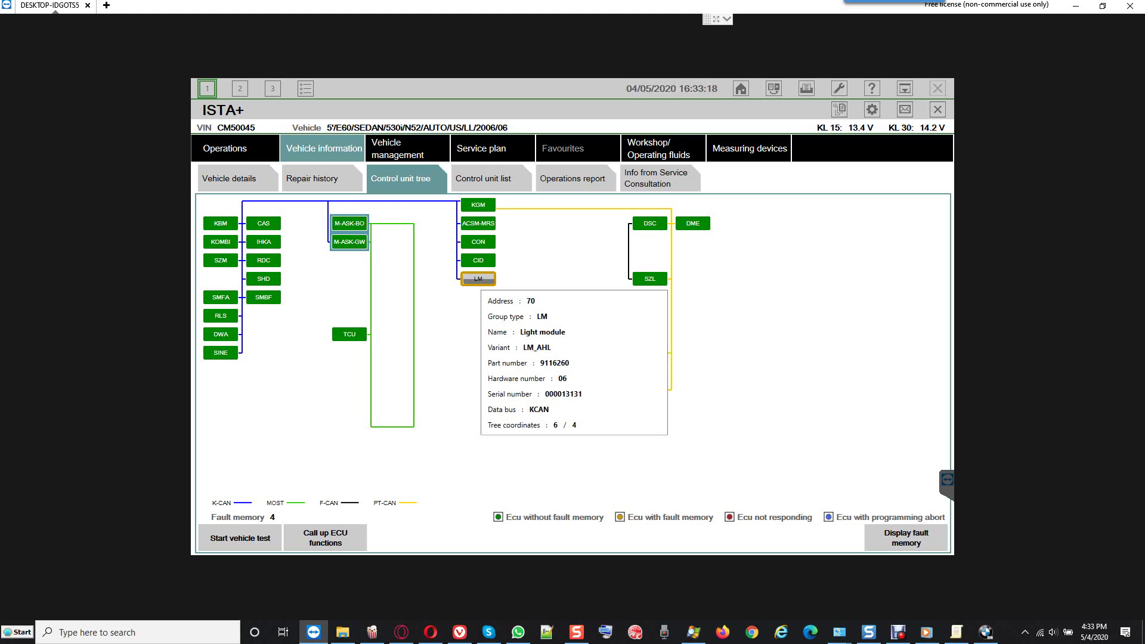
key(super)
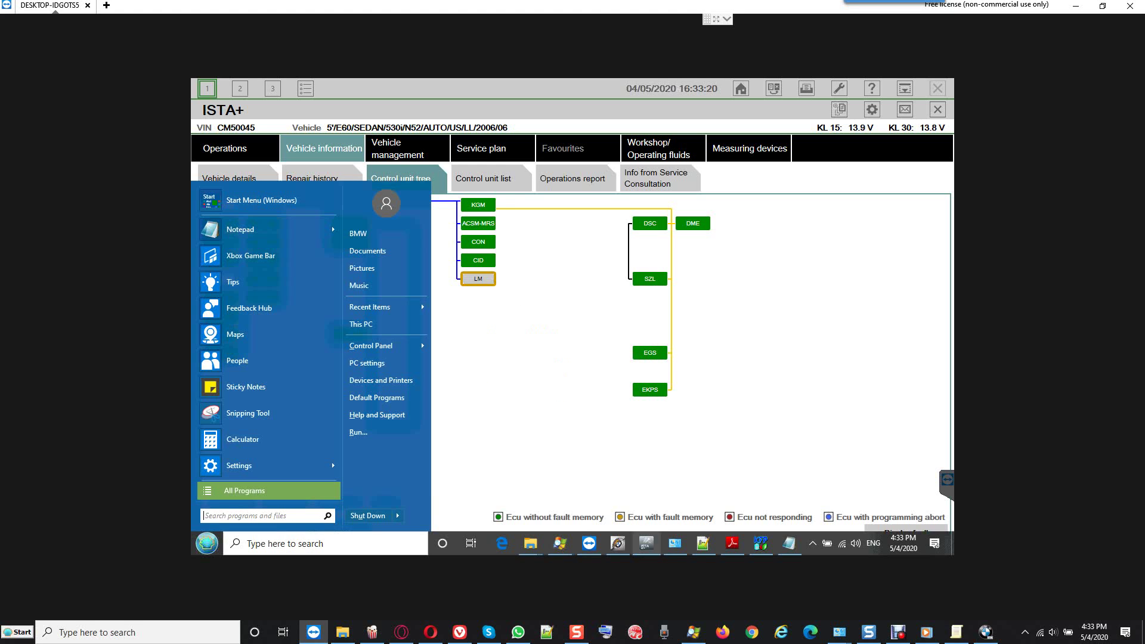
Add the line 'Old LM currently on BMW E60 PartNUmber:' to the light module notes.
click(703, 543)
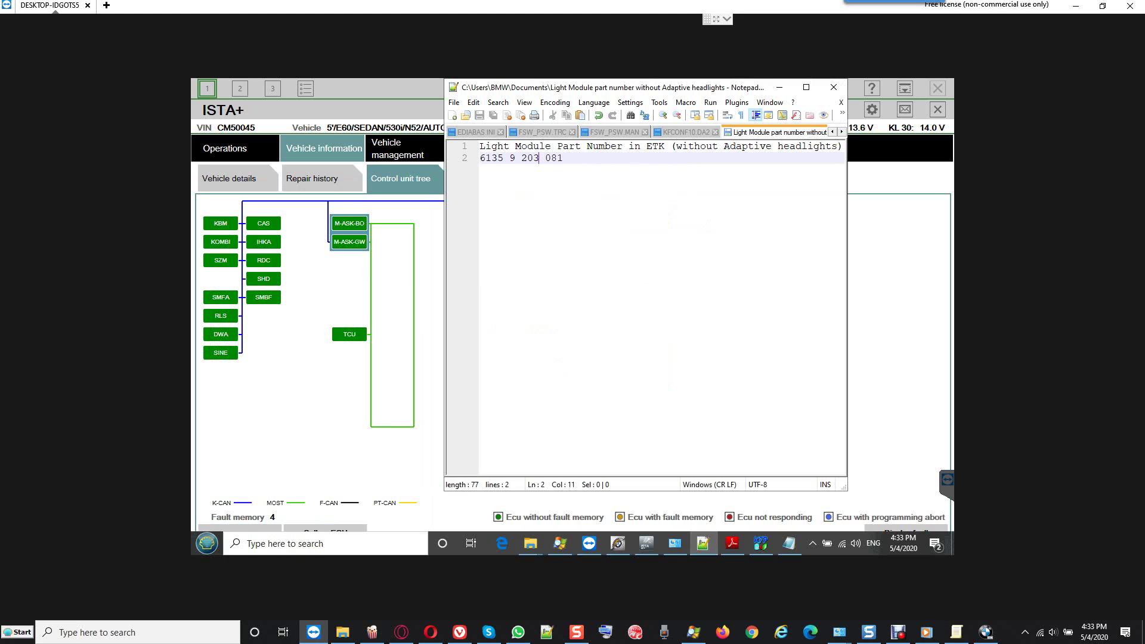
key(Return)
key(Return)
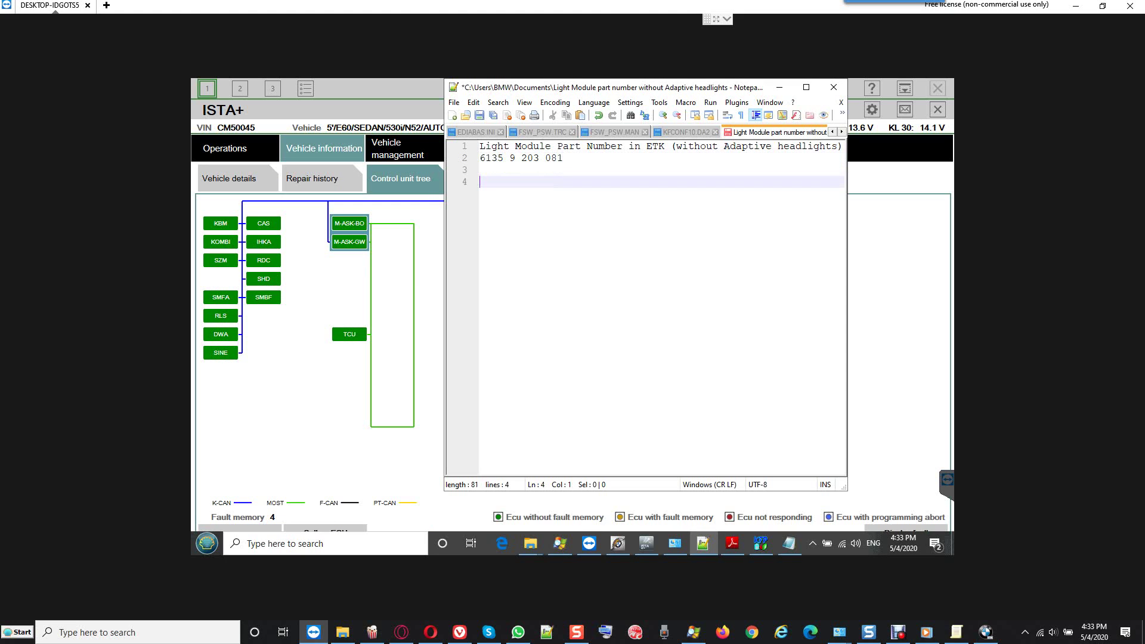
text(Old LM currently on)
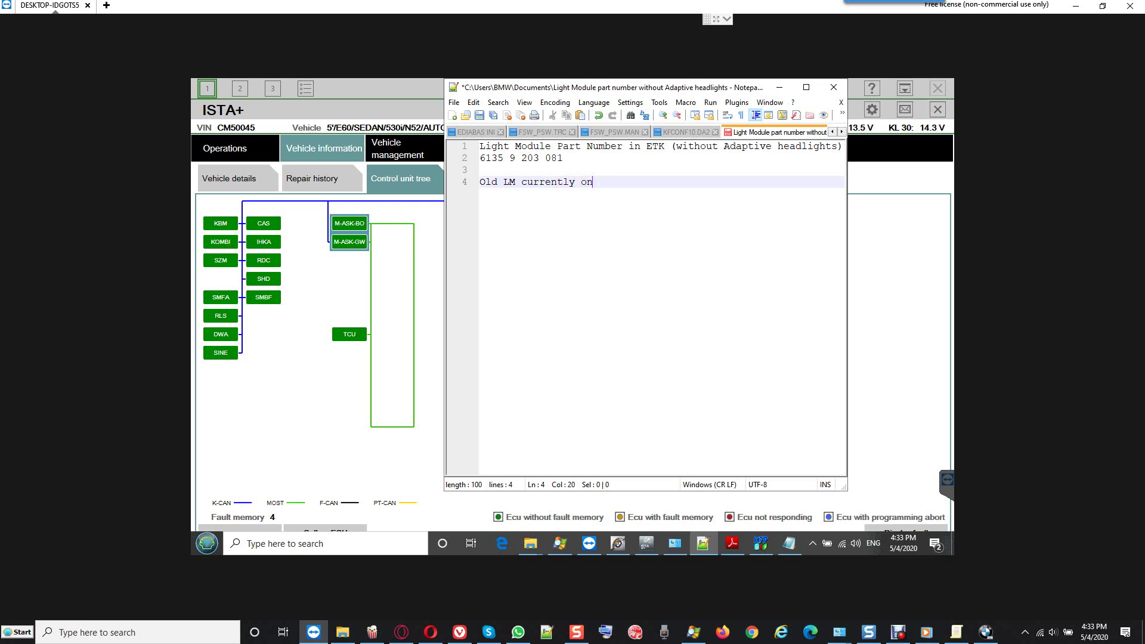
text( BMW E60 Part)
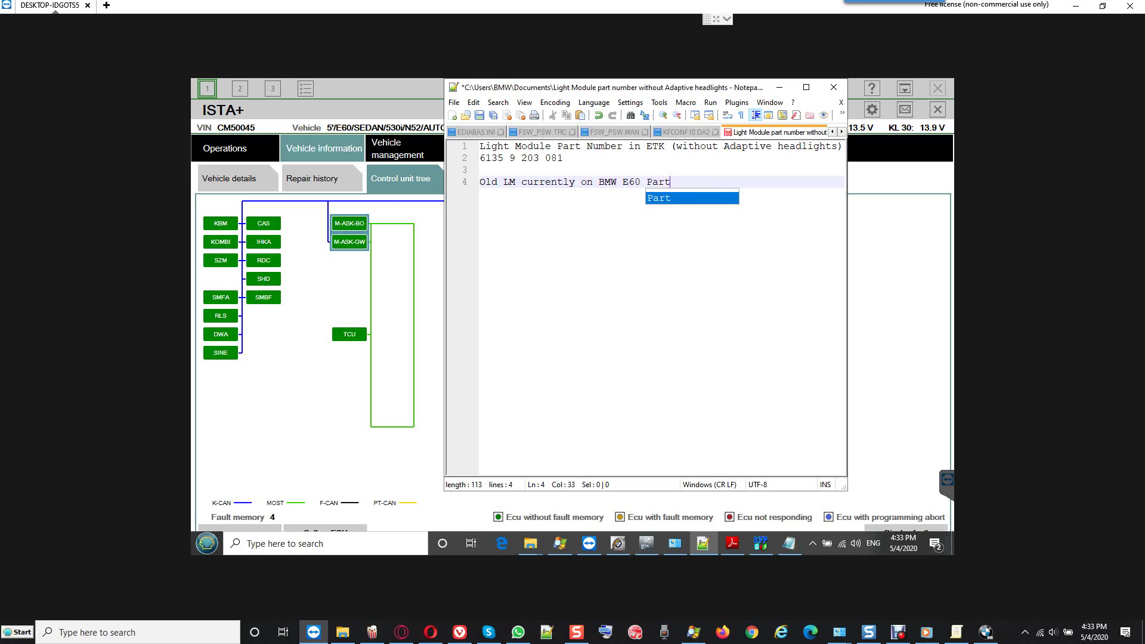
text(NUmber:)
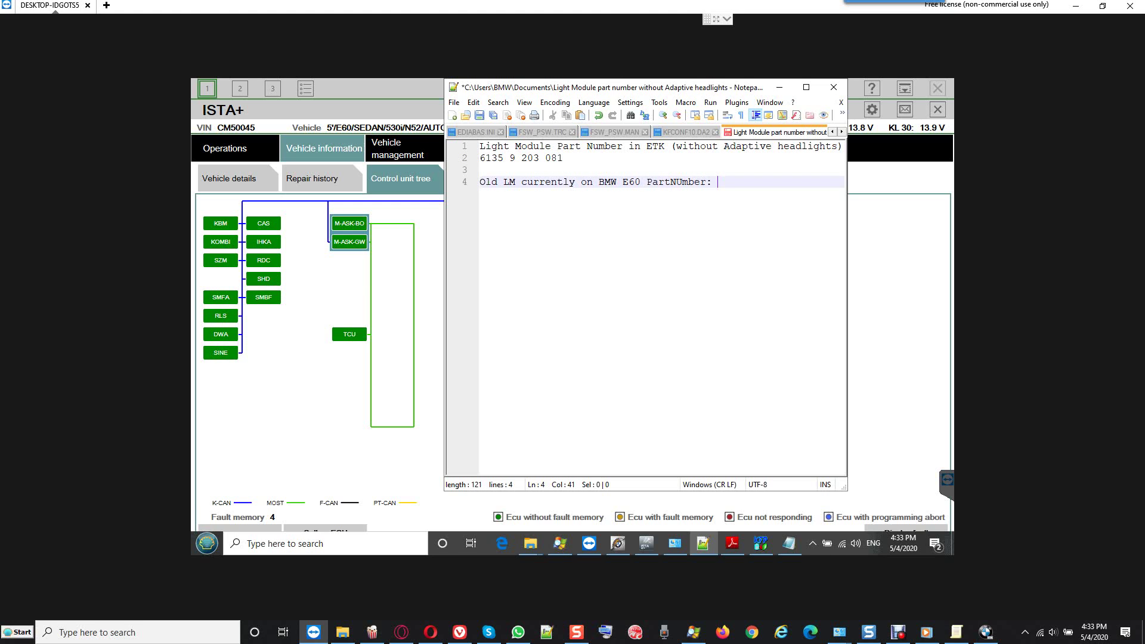
Check the LM details in ISTA+ and complete the note with part number 911 6260.
key(alt+Tab)
click(478, 279)
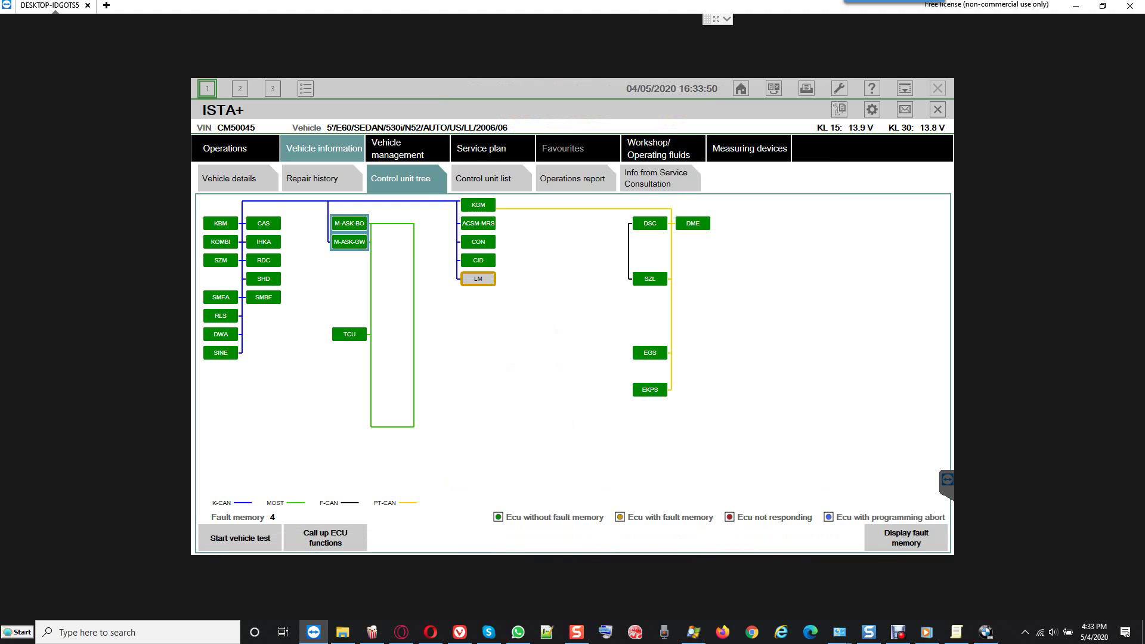
key(super)
click(789, 543)
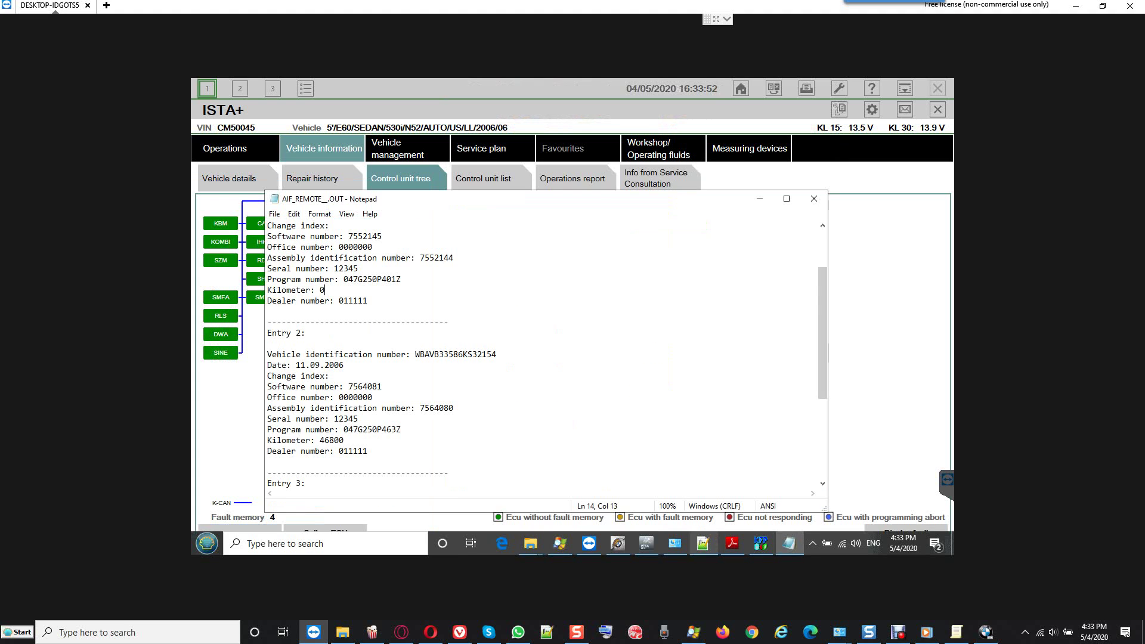
click(704, 543)
text(911 626)
key(BackSpace)
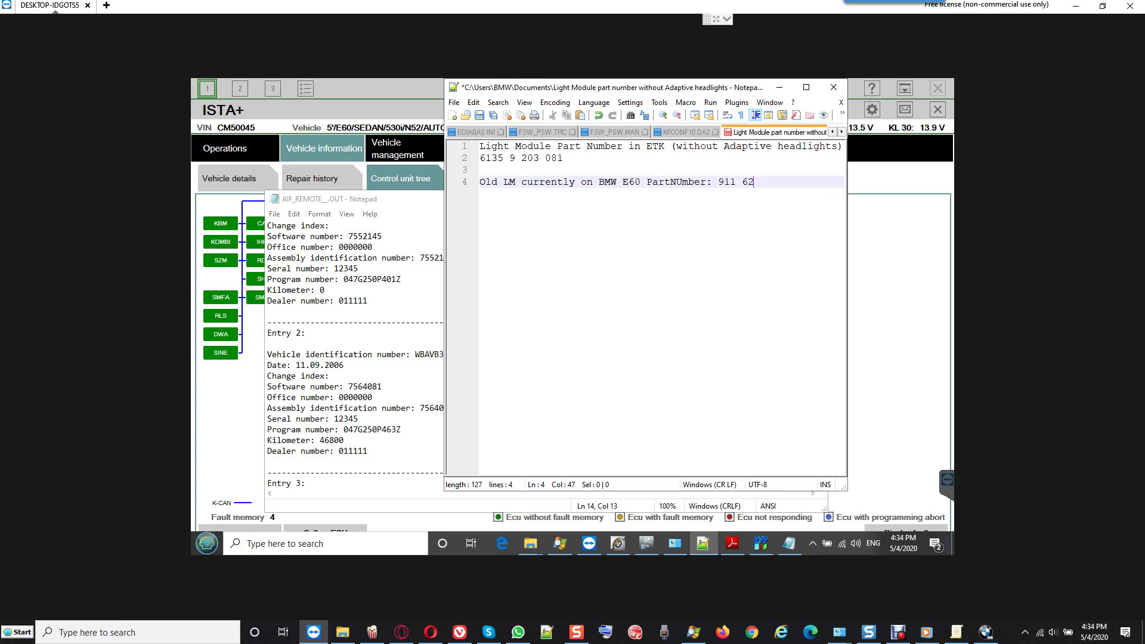
text(60)
Save the notes file, close the AIF_REMOTE readout, and return to ISTA+.
key(ctrl+s)
key(alt+Tab)
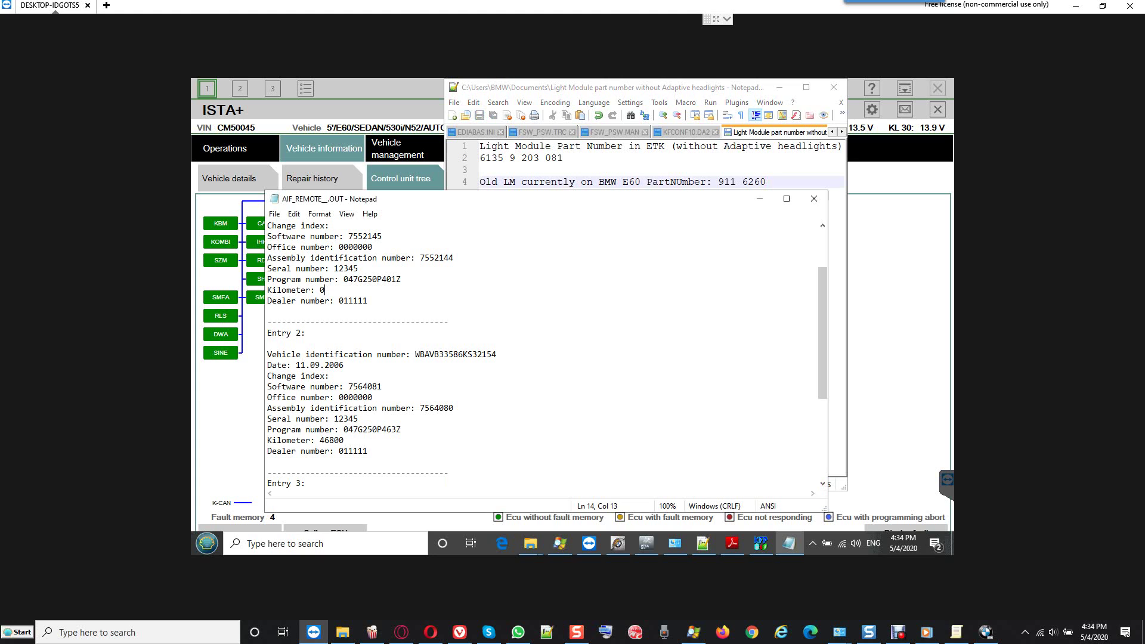
click(814, 199)
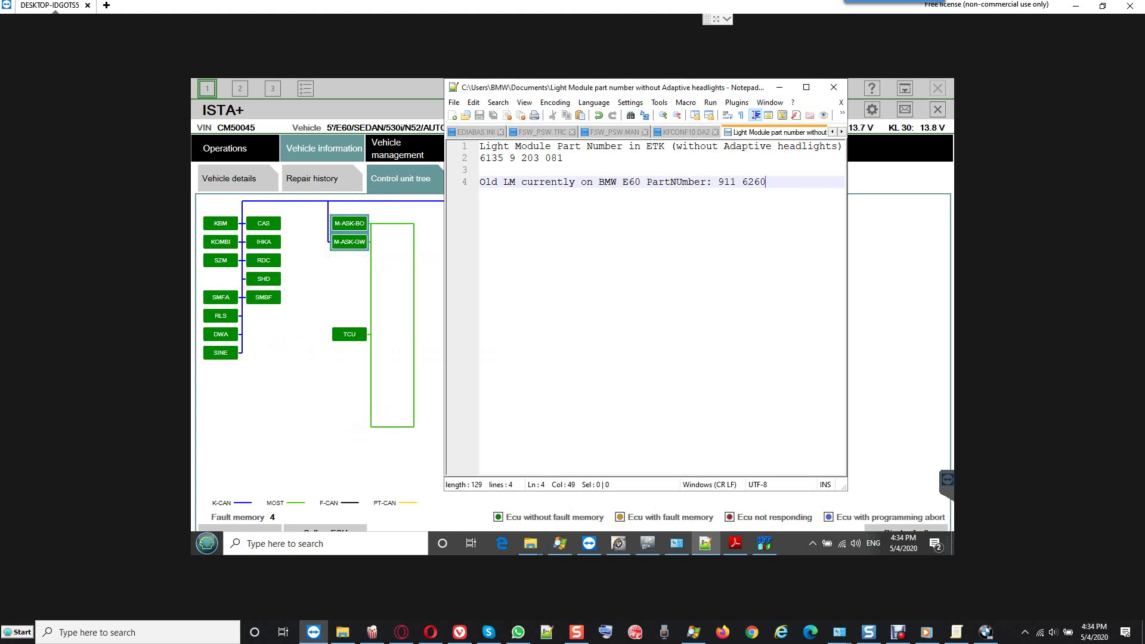
click(780, 87)
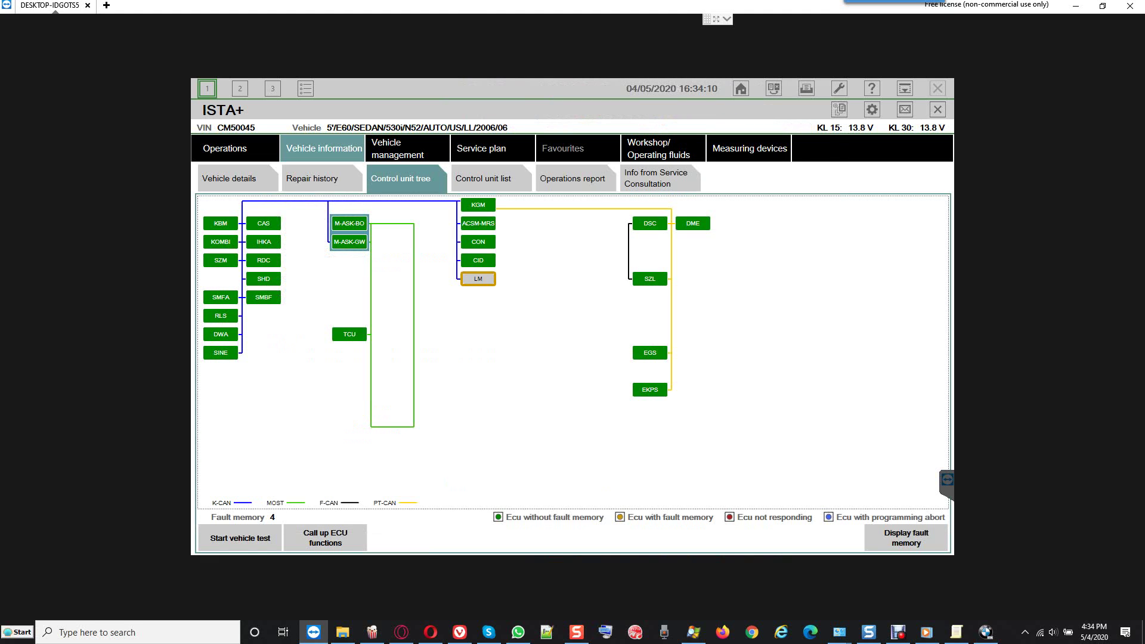
Break the ICOM1801208 connection, confirm the memory prompt with Yes, and minimise ISTA+.
mouse_move(478, 279)
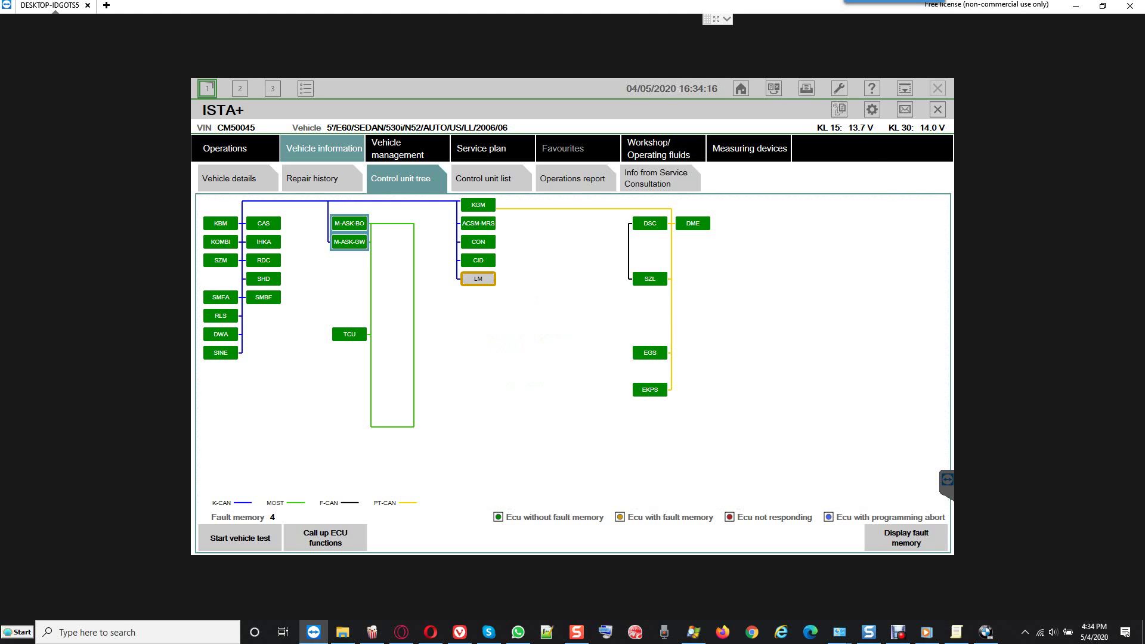
click(334, 192)
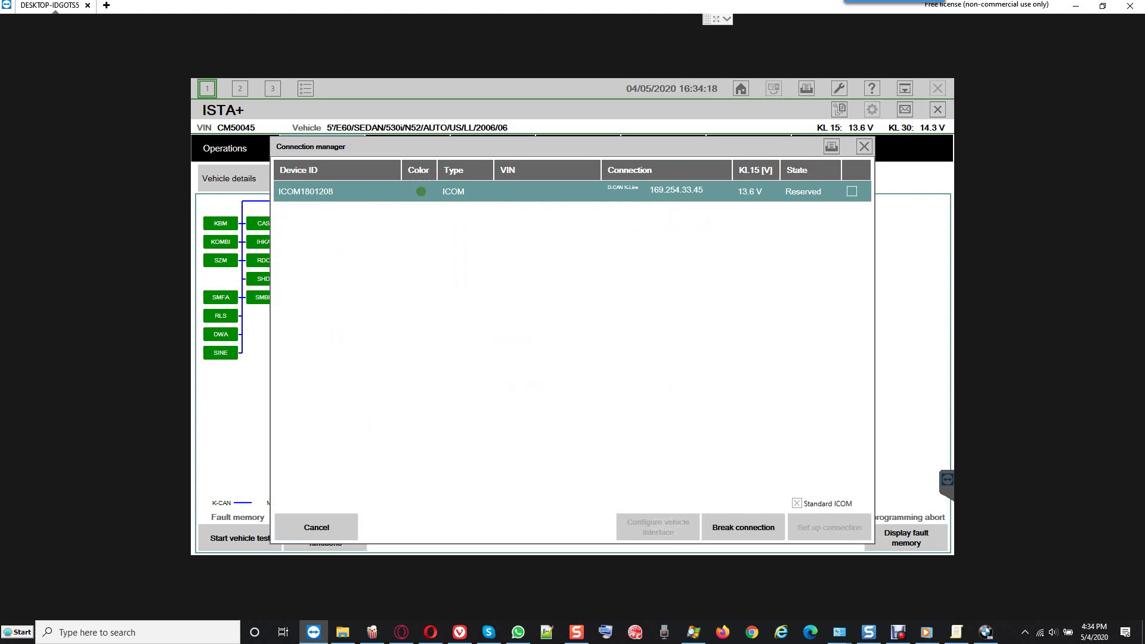
click(744, 527)
click(657, 345)
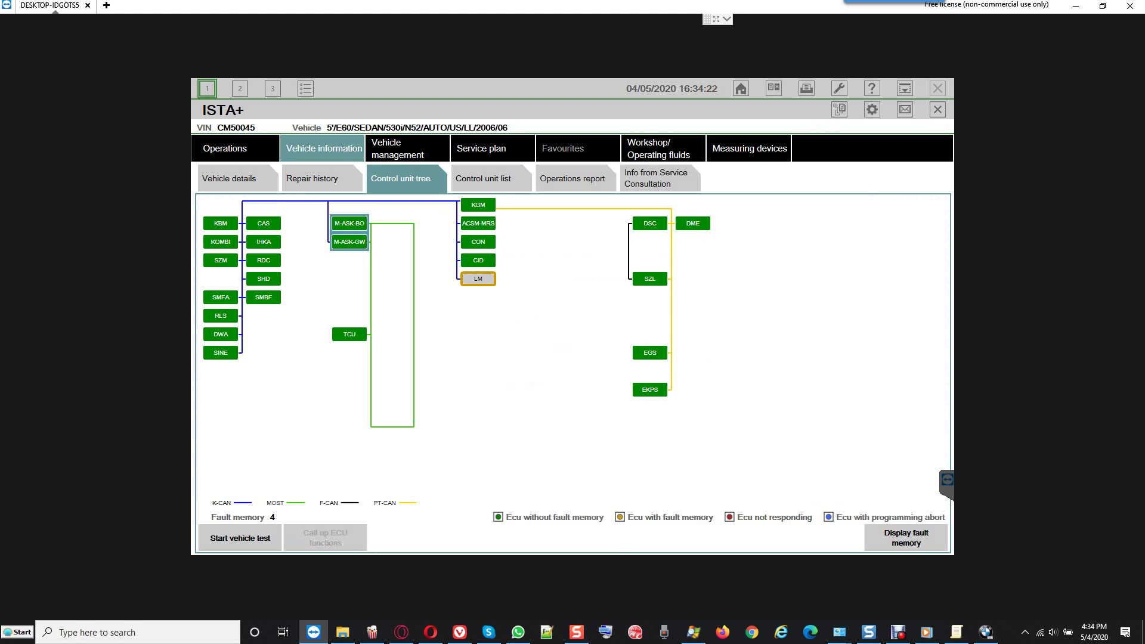
click(905, 88)
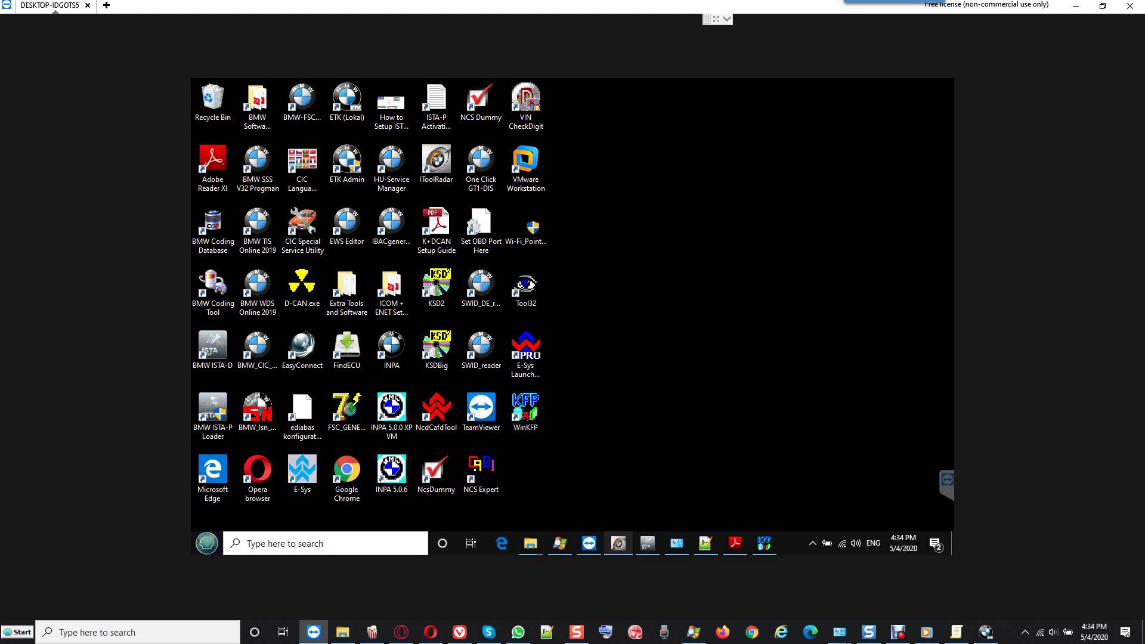
Reserve the bmw-vci@ICOM device in iTool Radar and start NCS Expert.
click(619, 543)
click(618, 544)
click(618, 543)
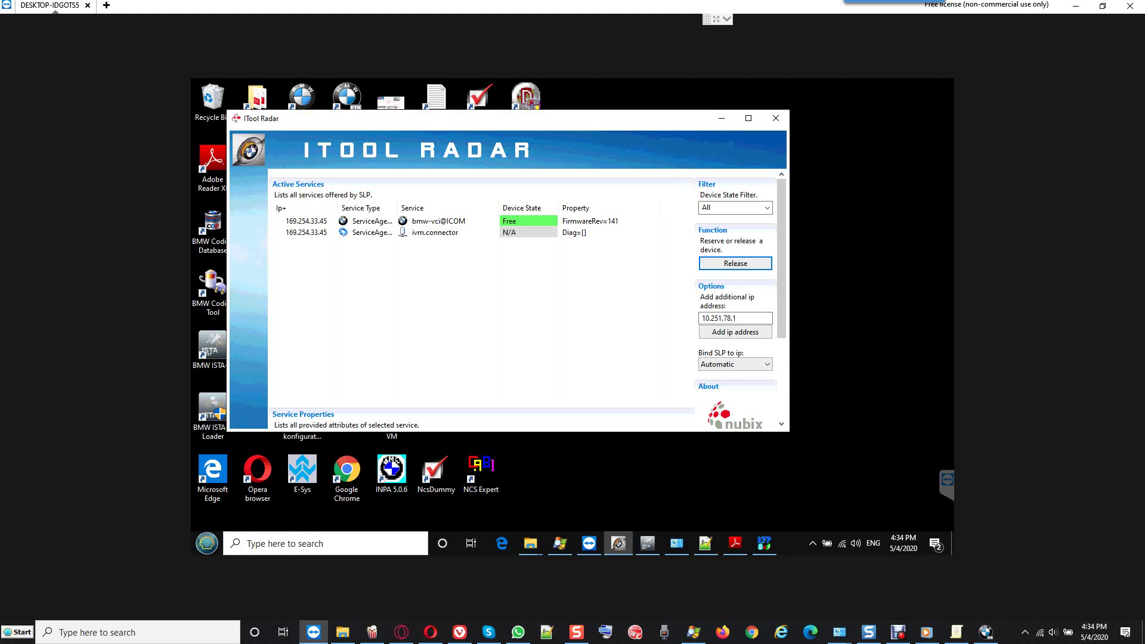
click(430, 221)
click(736, 263)
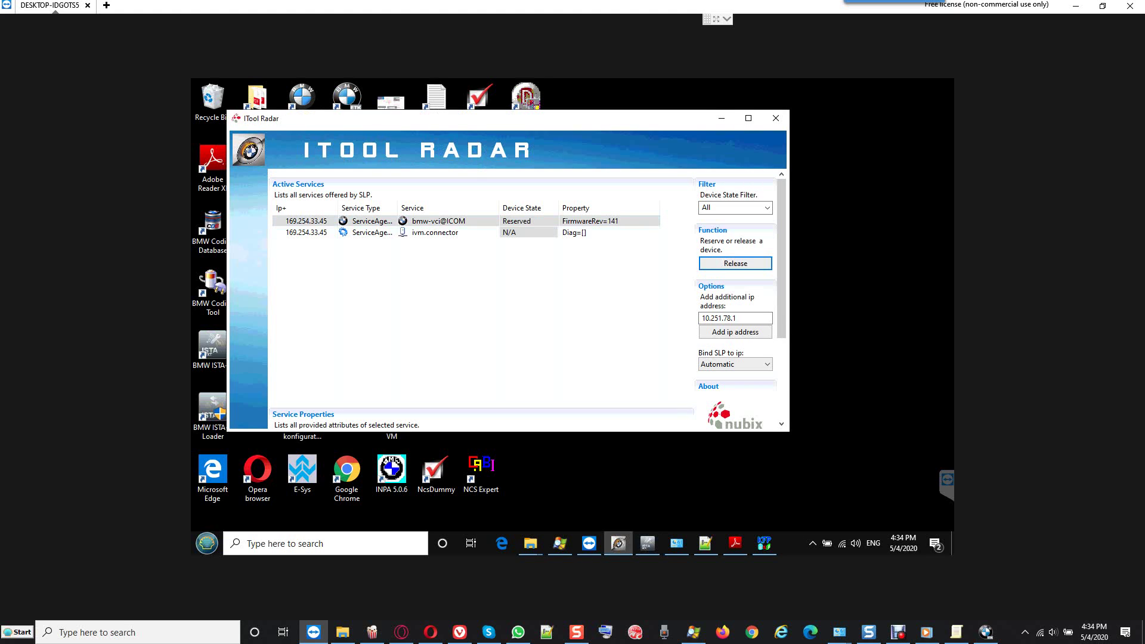
click(722, 118)
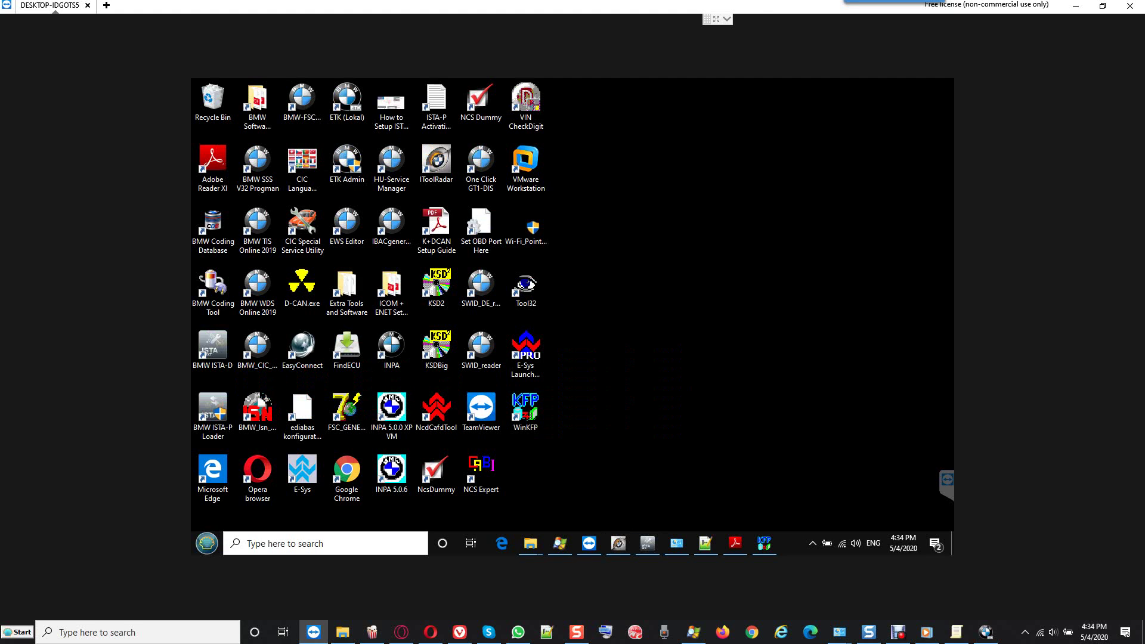
double_click(481, 468)
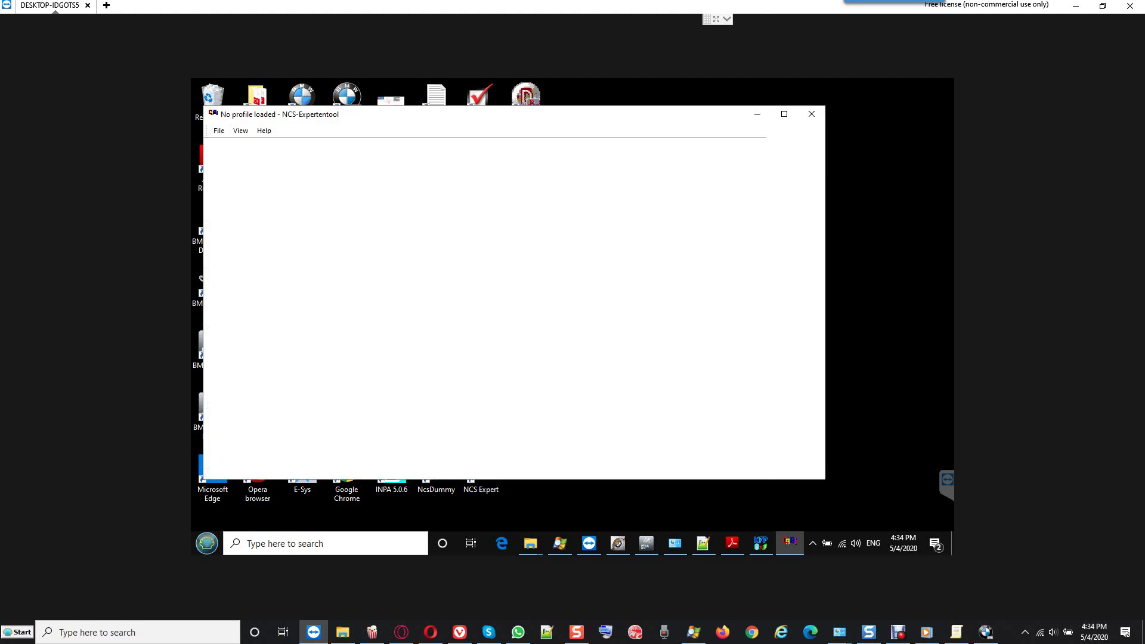
Load the NCS Dummy profile in NCS Expert.
key(alt+f)
key(Return)
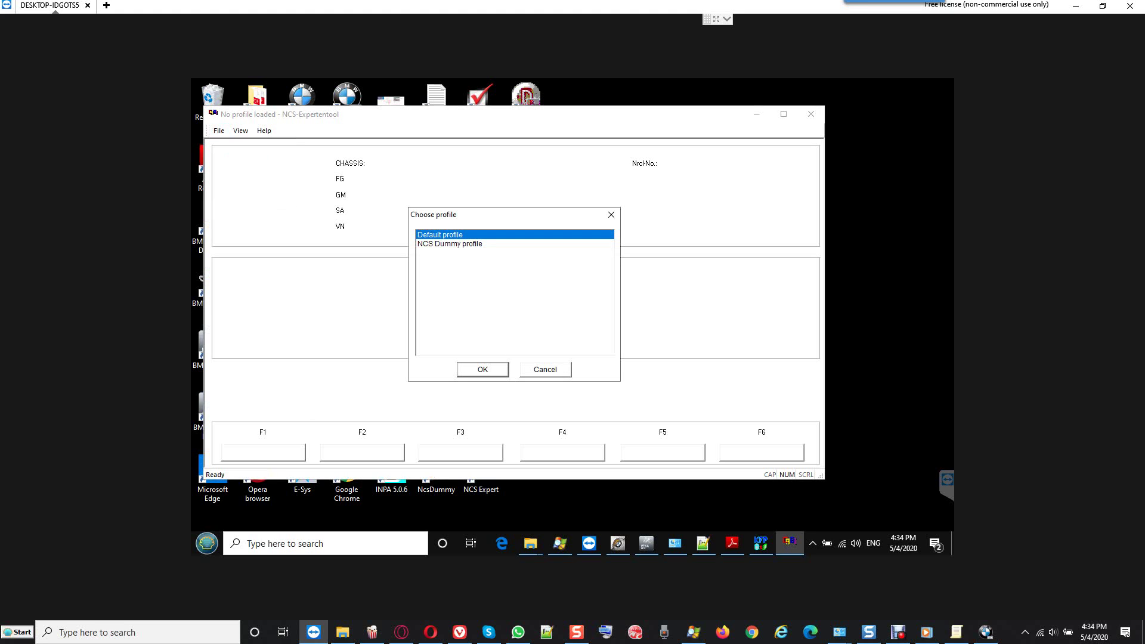
click(450, 243)
key(Return)
Read the ZCS/FA for the E60 chassis from the LMA light module.
key(F1)
key(F3)
click(424, 323)
key(Return)
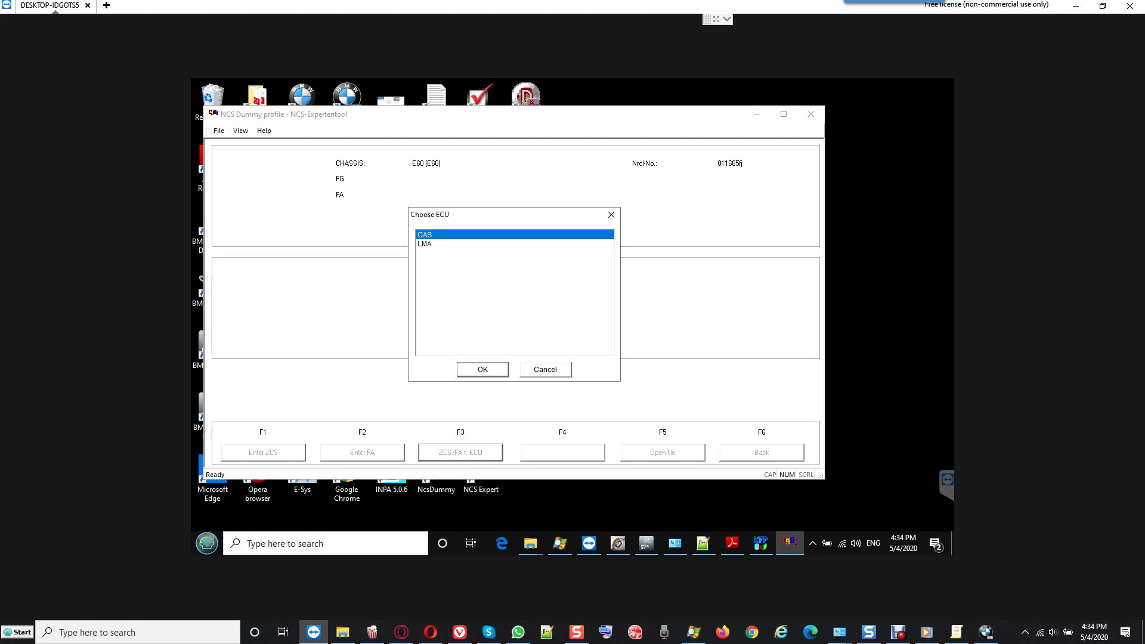
click(424, 243)
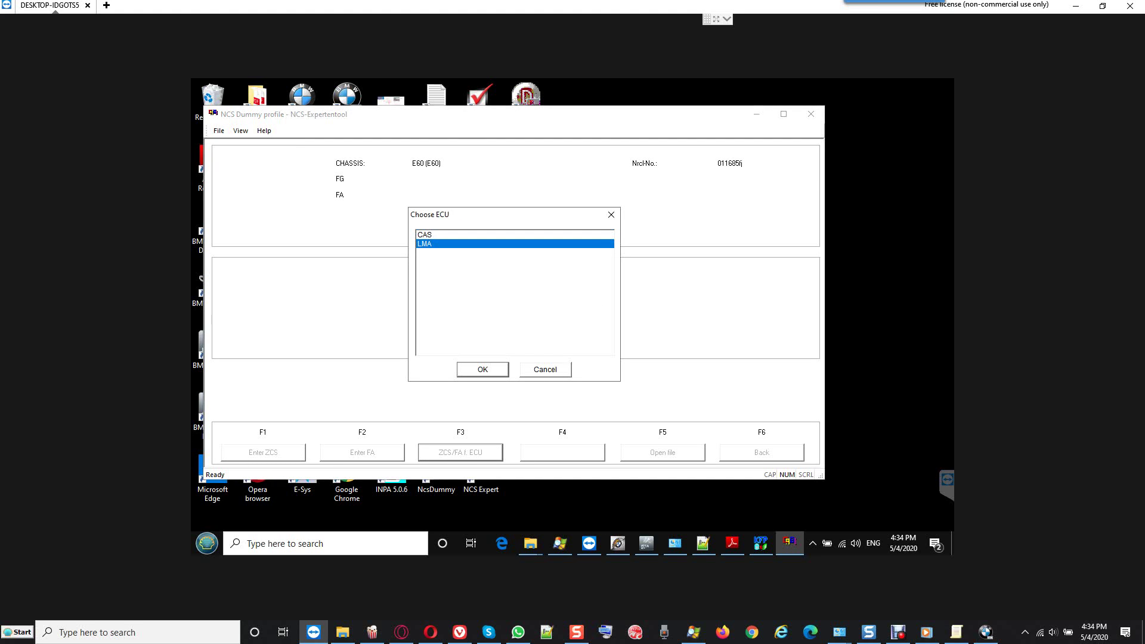
key(Return)
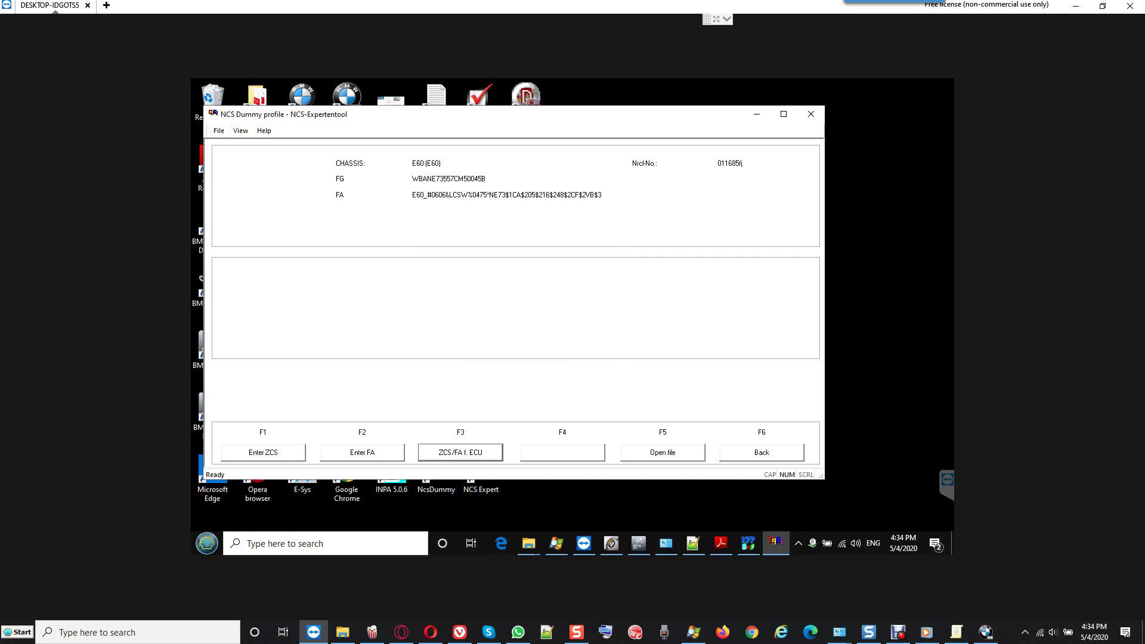
key(F6)
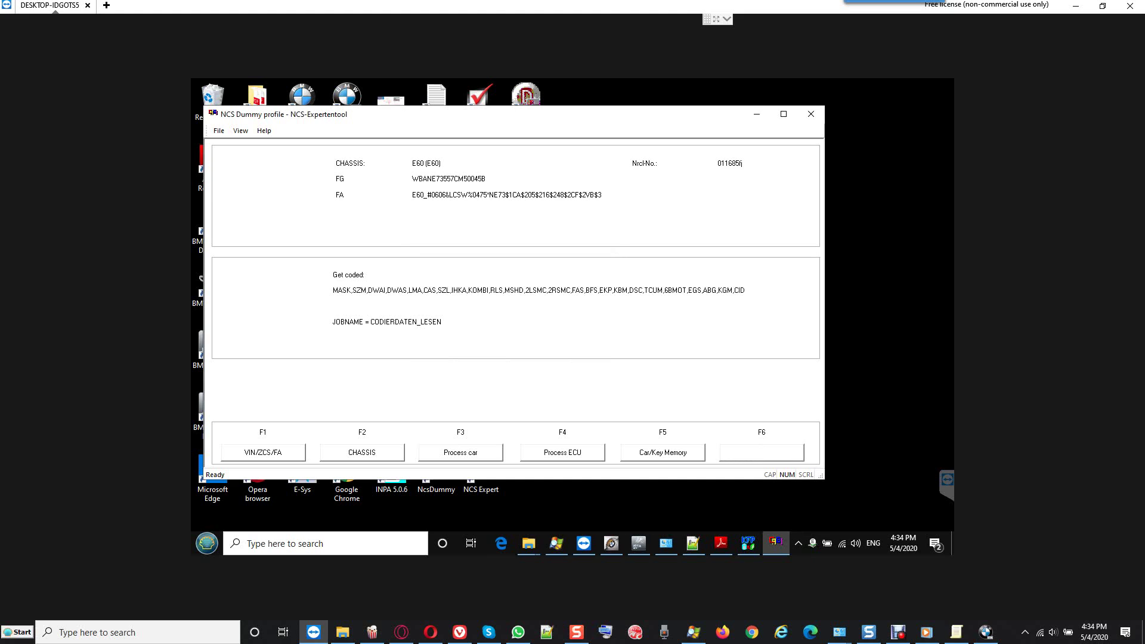
Select LMA as the control unit and run the CODIERDATEN_LESEN coding-data read job.
key(F4)
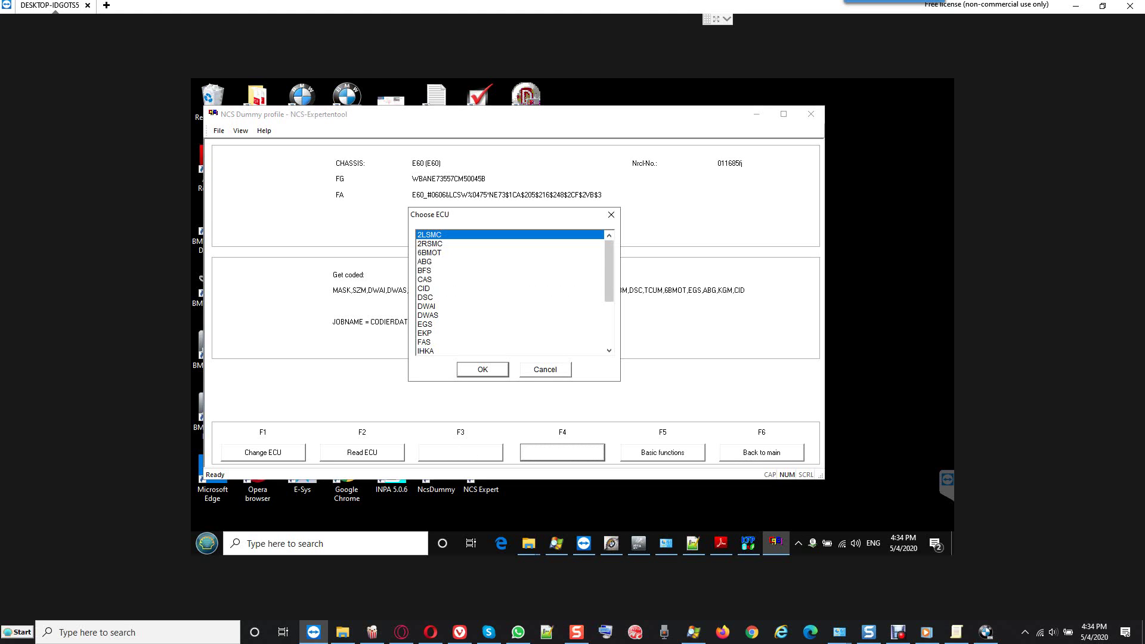
scroll(510, 292, down, 2)
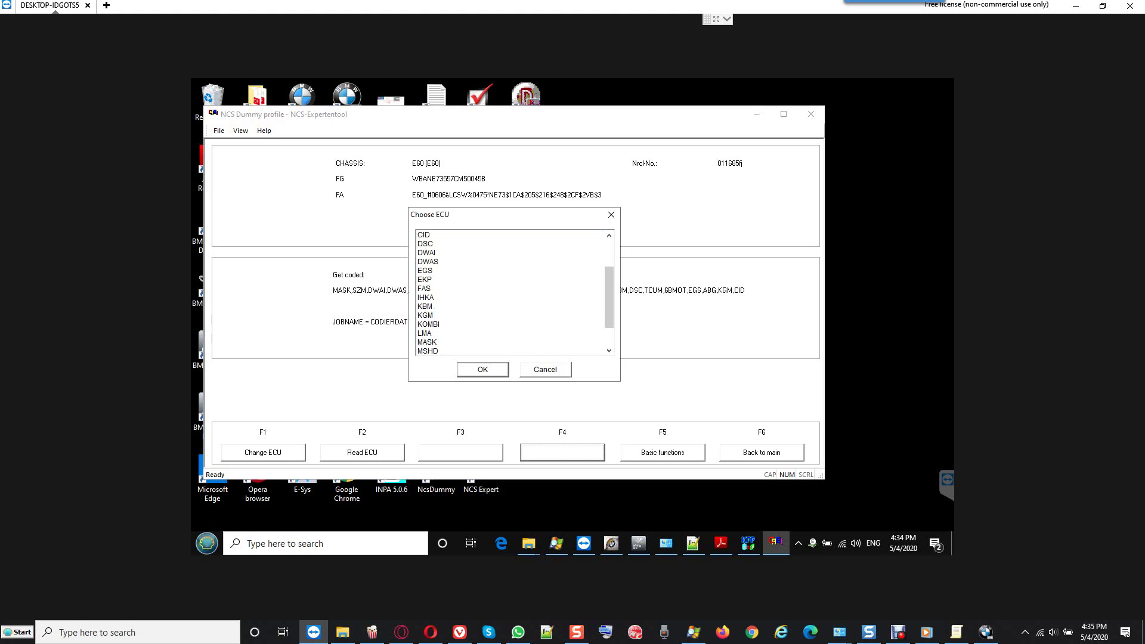
click(428, 333)
key(Return)
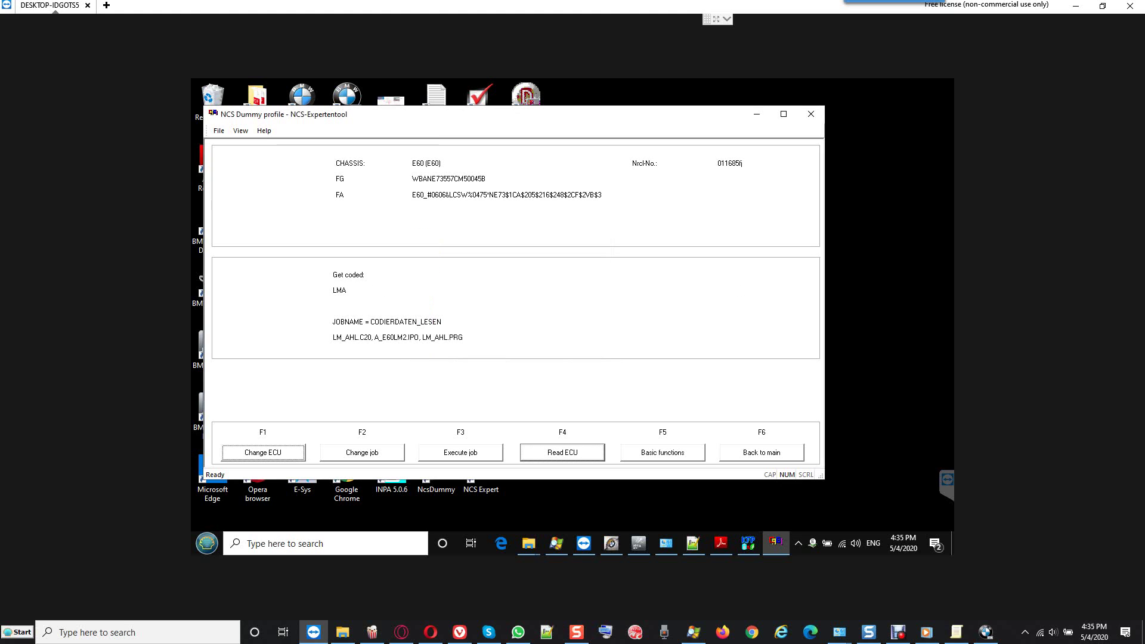
key(F3)
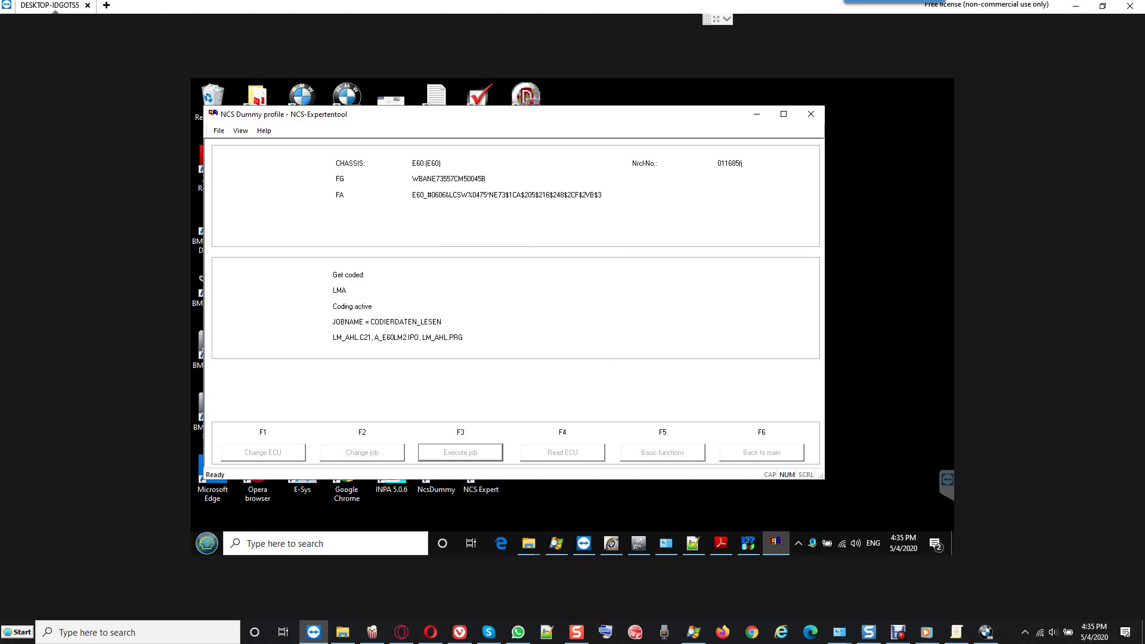
click(528, 544)
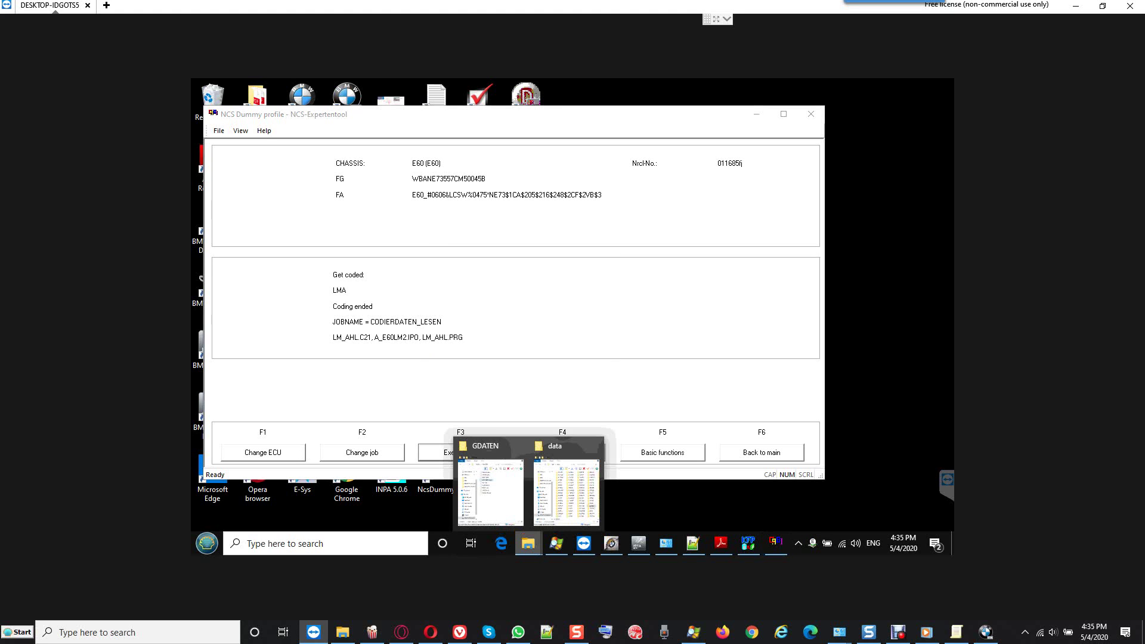
Open C:\NCSEXPER\WORK\FSW_PSW.TRC with Edit with Notepad++.
click(489, 487)
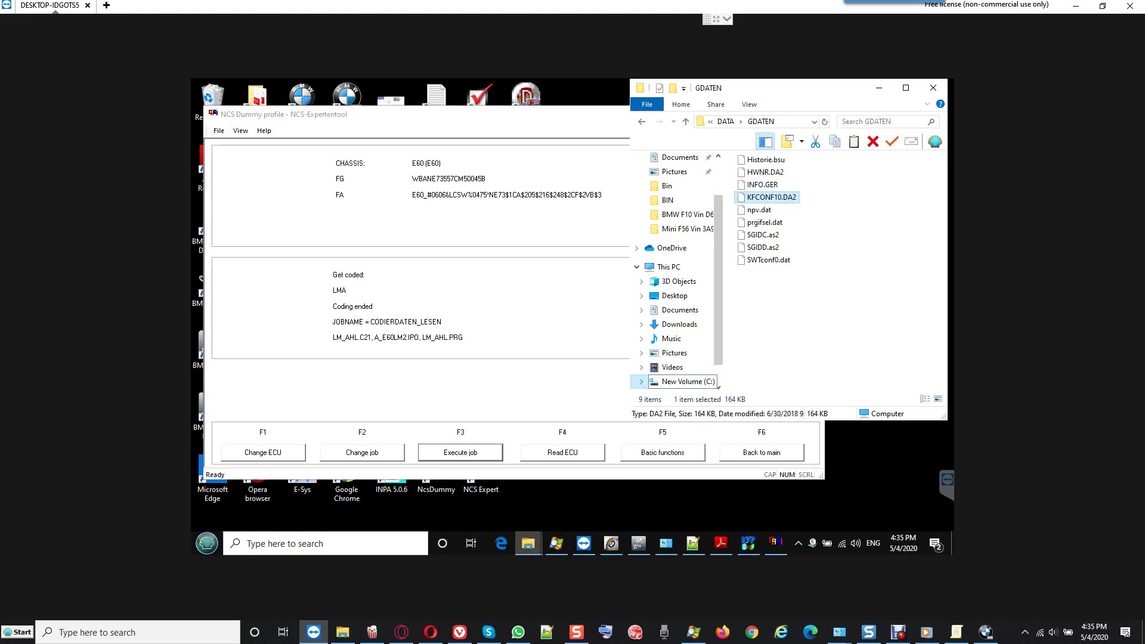
click(686, 382)
double_click(764, 359)
double_click(758, 260)
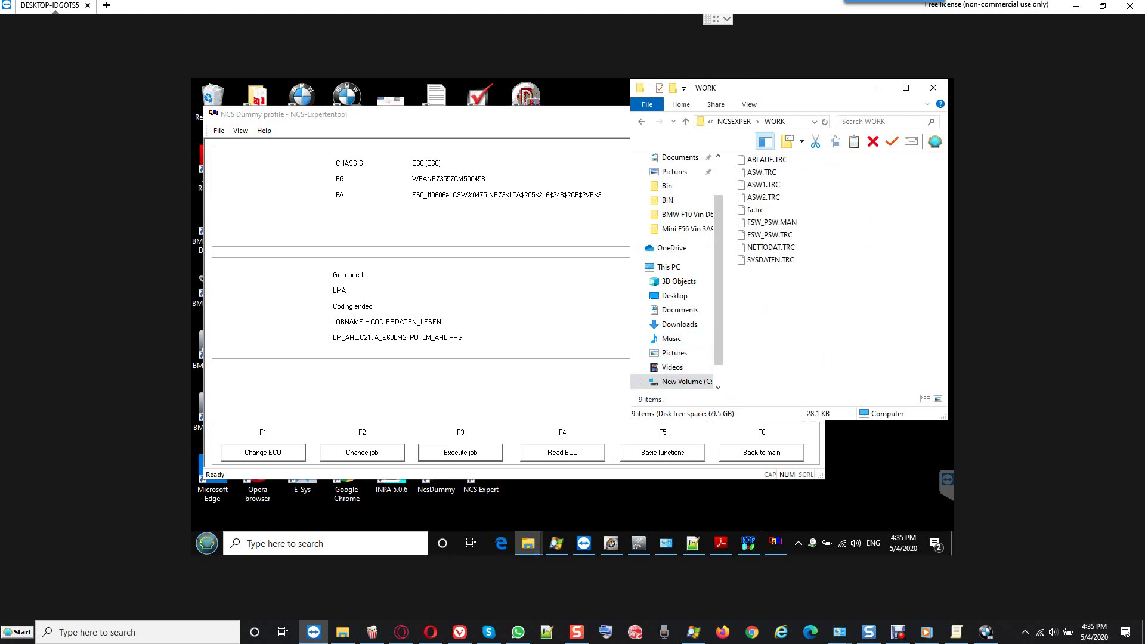
click(770, 235)
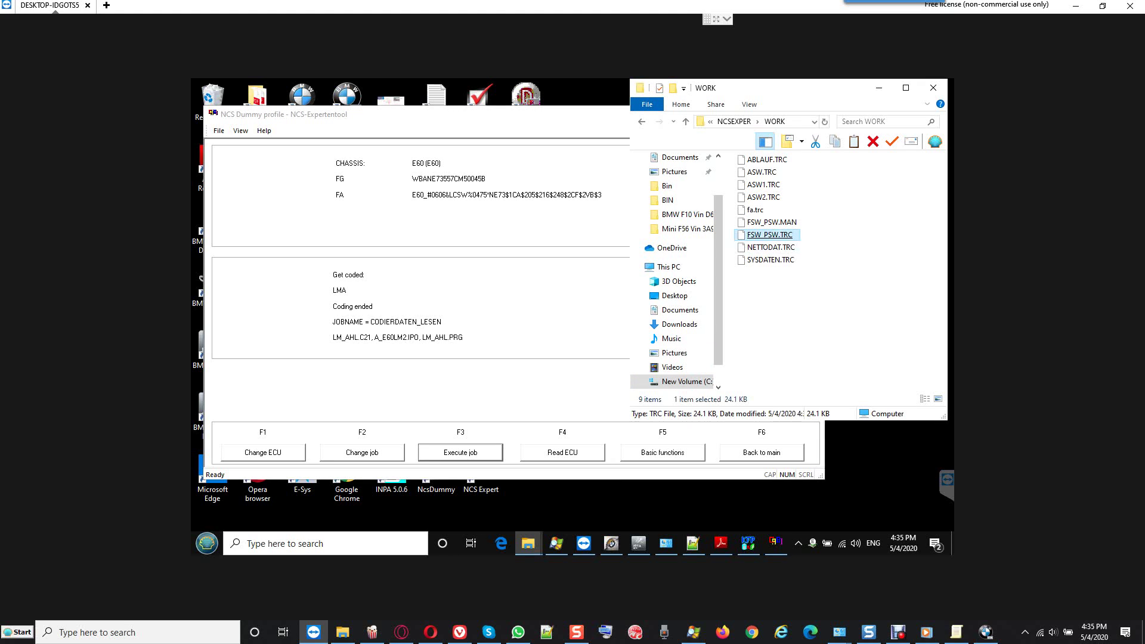
right_click(769, 235)
click(829, 280)
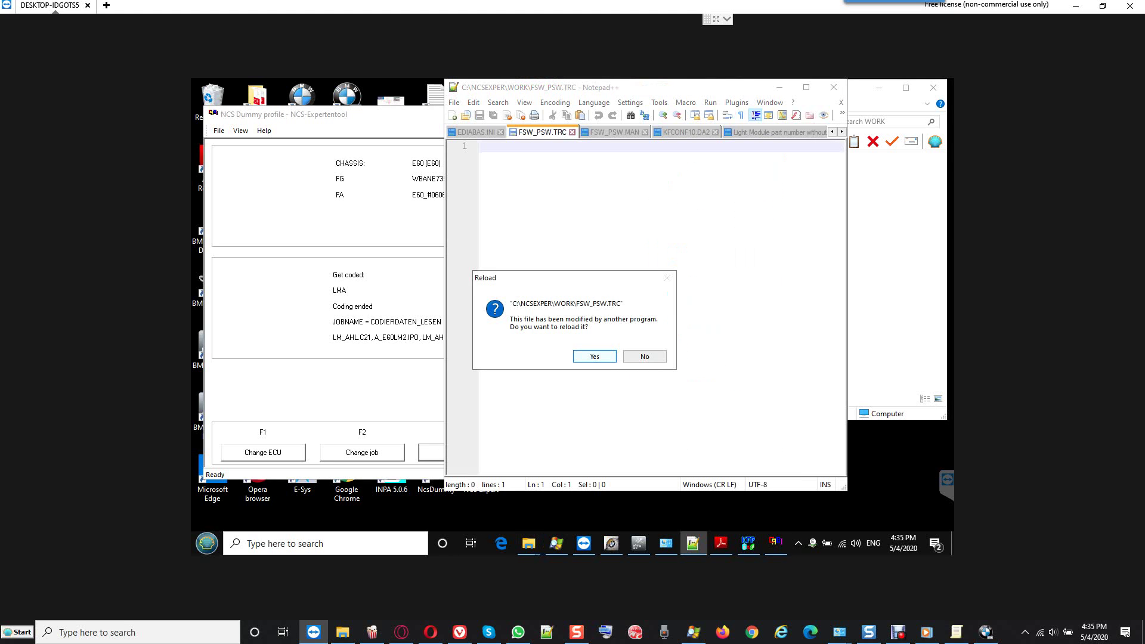
Accept the reload so FSW_PSW.TRC shows the 1,943-line LMA parameter list.
key(Return)
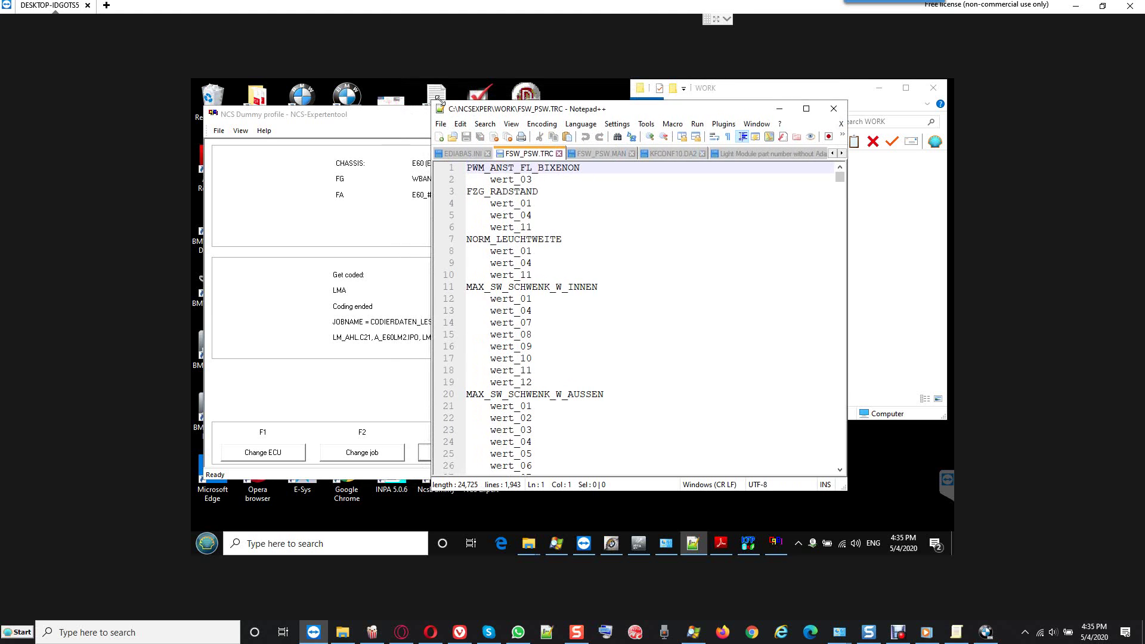
Search FSW_PSW.TRC for adaptive, light, ahl and xenon.
click(503, 126)
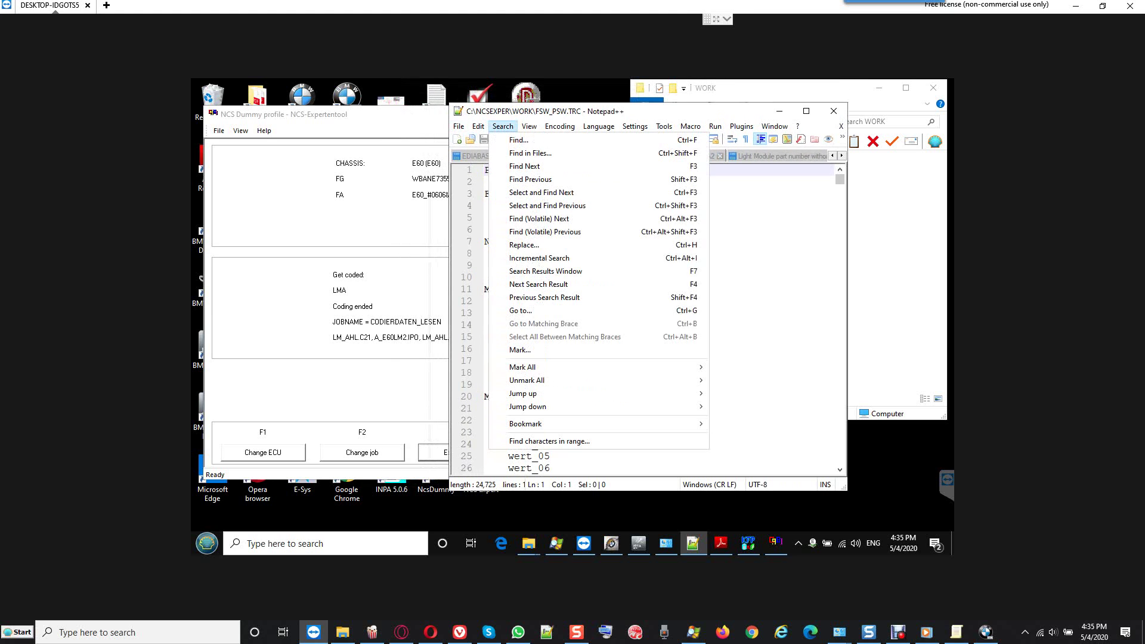
click(507, 140)
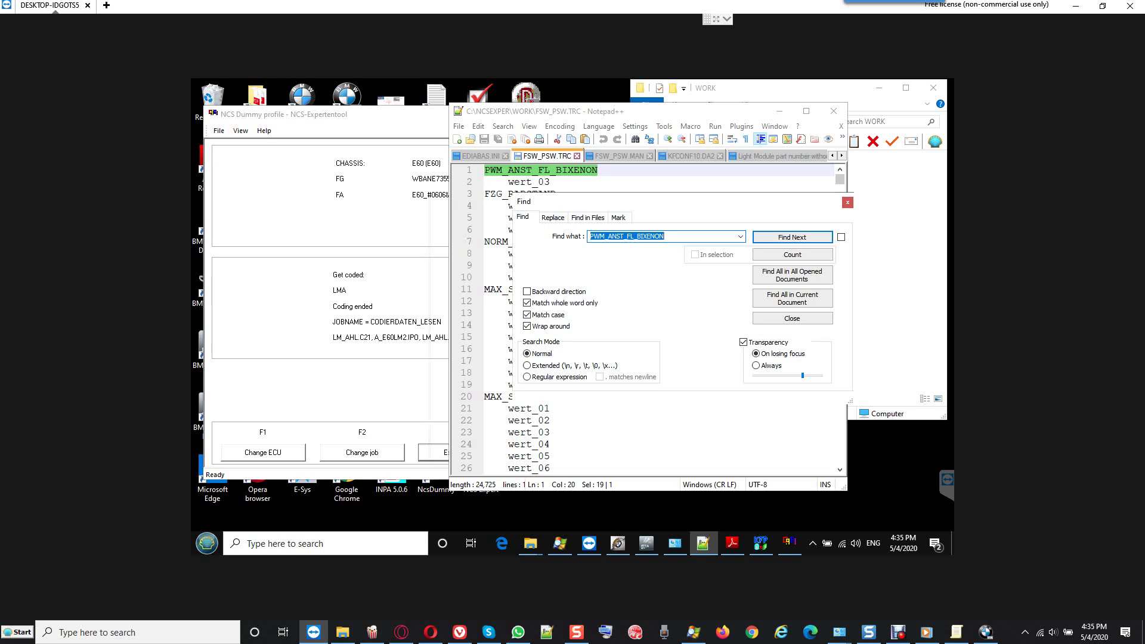
text(adaptive)
key(Return)
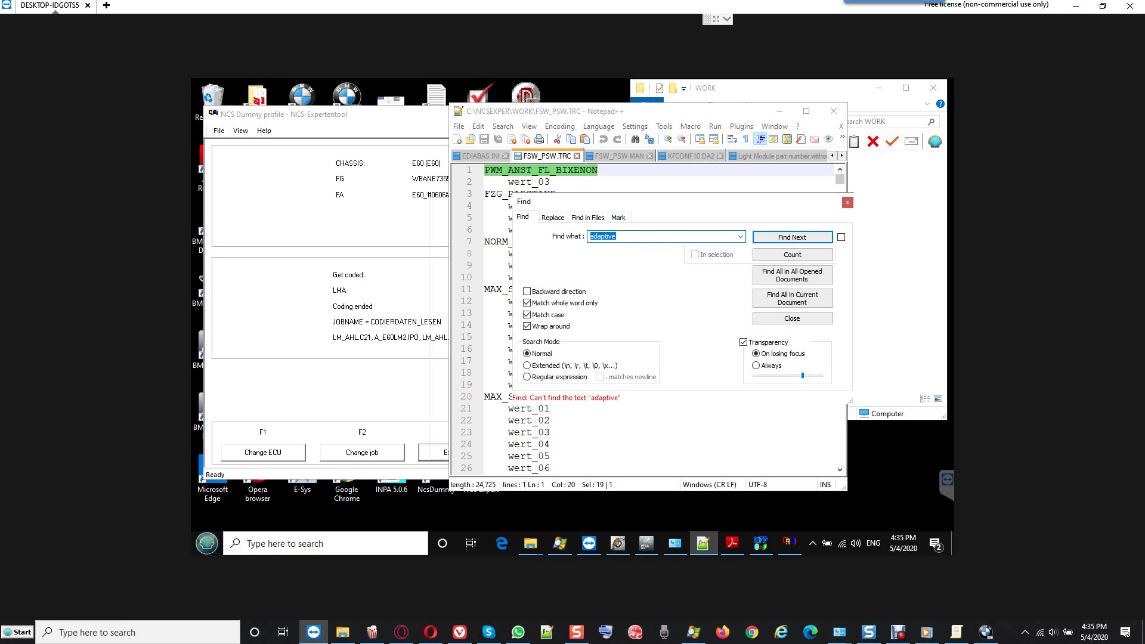
text(light)
key(Return)
text(ah)
key(Return)
text(x)
key(Return)
Close the Find box, scroll the parameter list, and select all of the file's text.
key(BackSpace)
key(Escape)
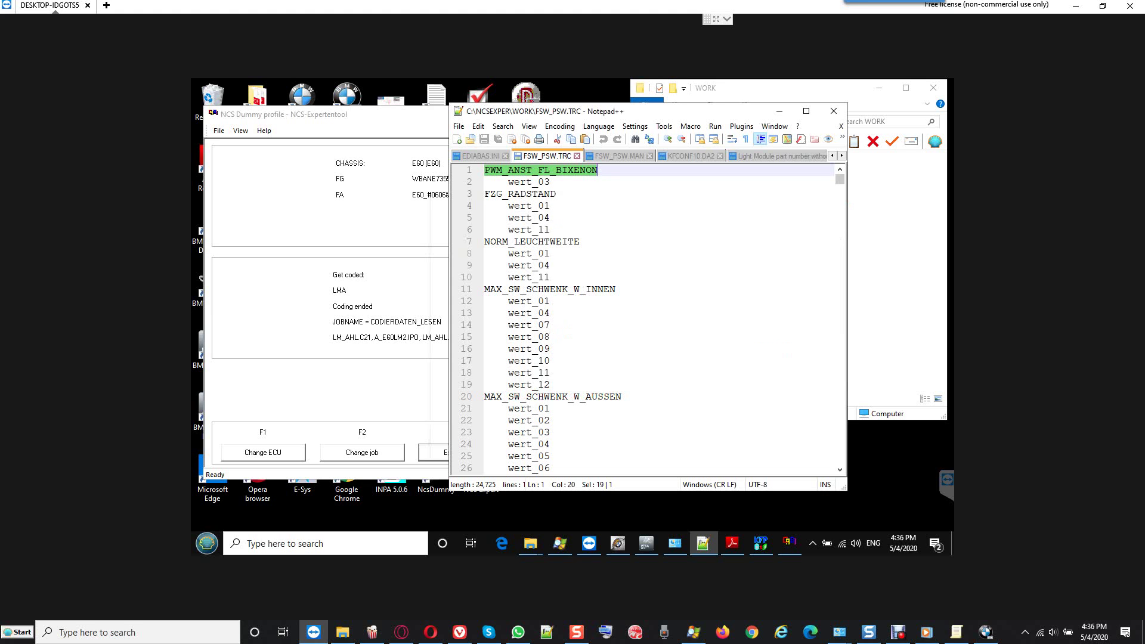
scroll(644, 319, down, 20)
scroll(644, 319, down, 19)
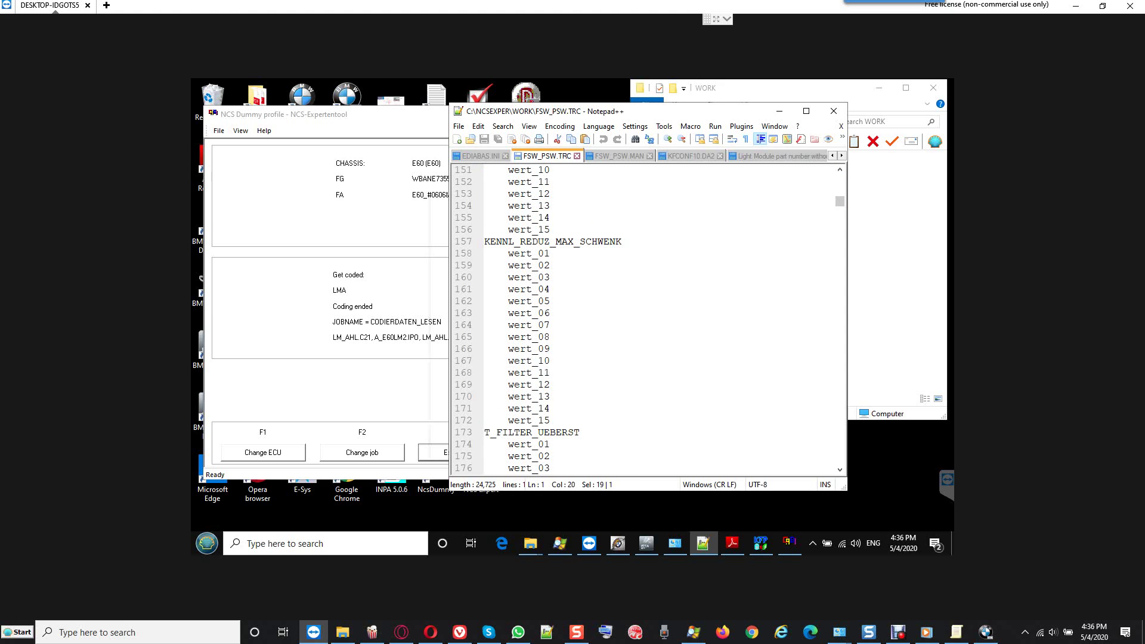
key(ctrl+a)
Empty and save FSW_PSW.TRC, rerun the LMA read job in NCS Expert, then reload the file.
key(Delete)
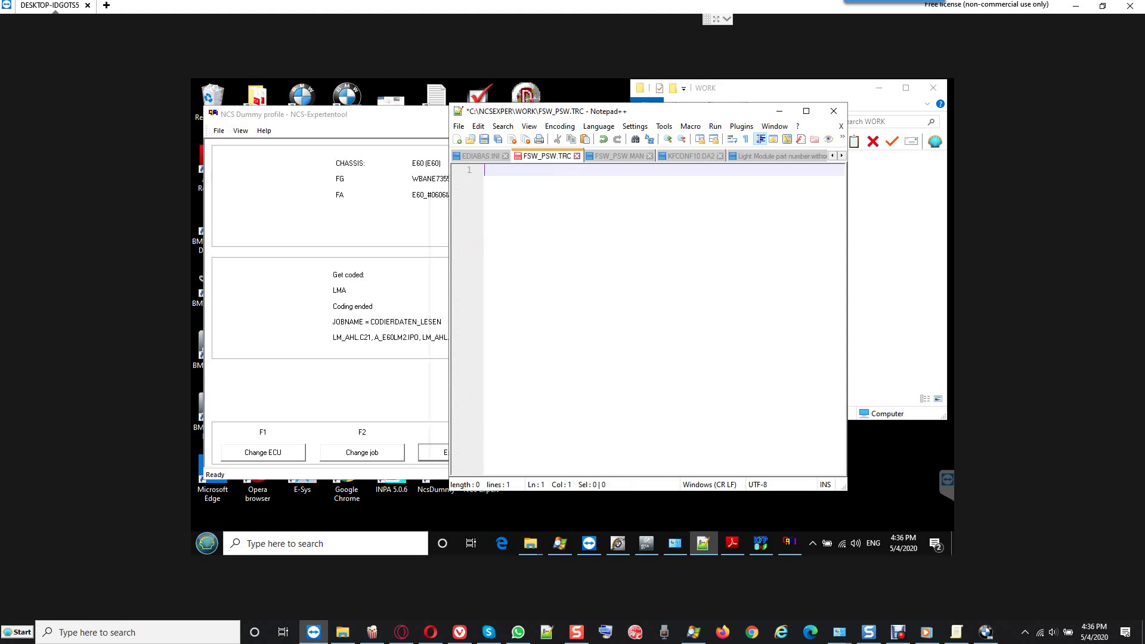
key(ctrl+s)
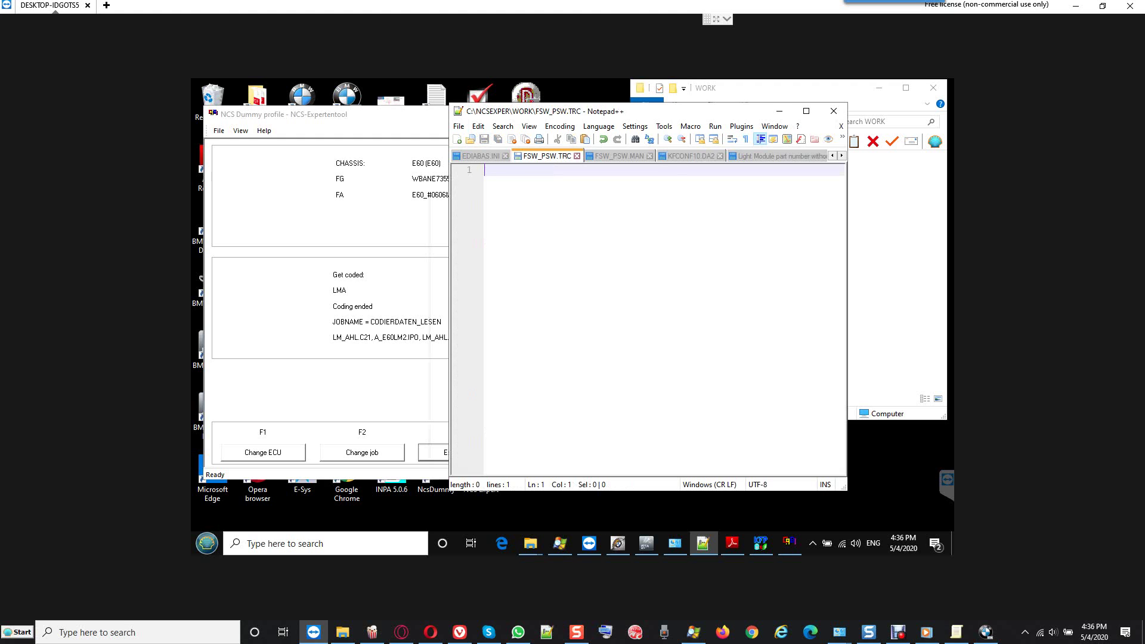
key(alt+Tab)
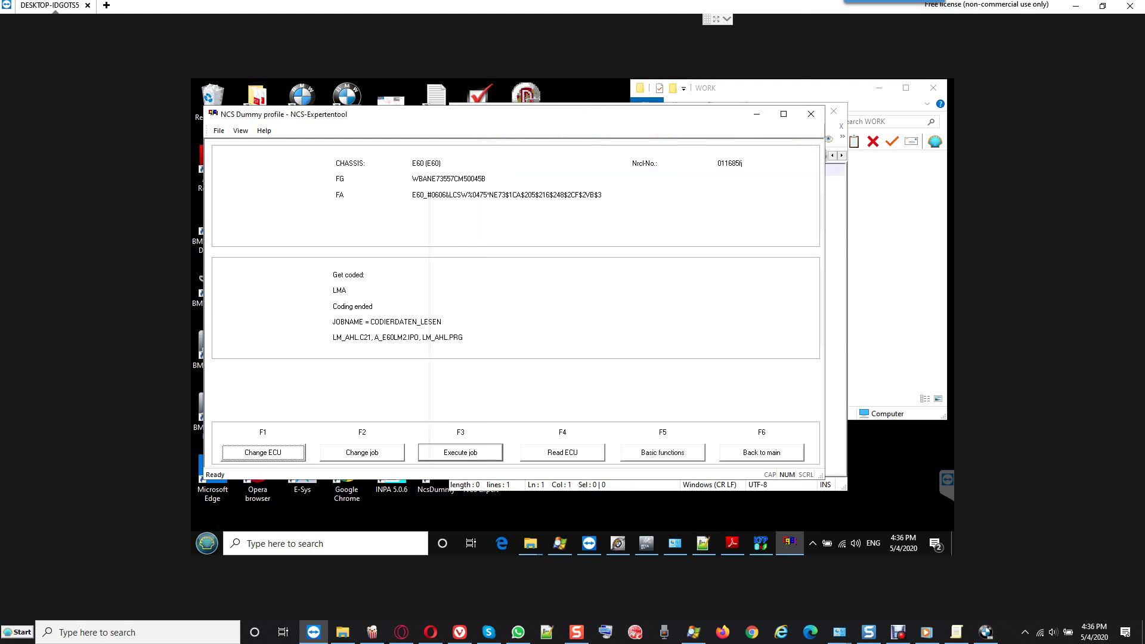
key(F3)
key(alt+Tab)
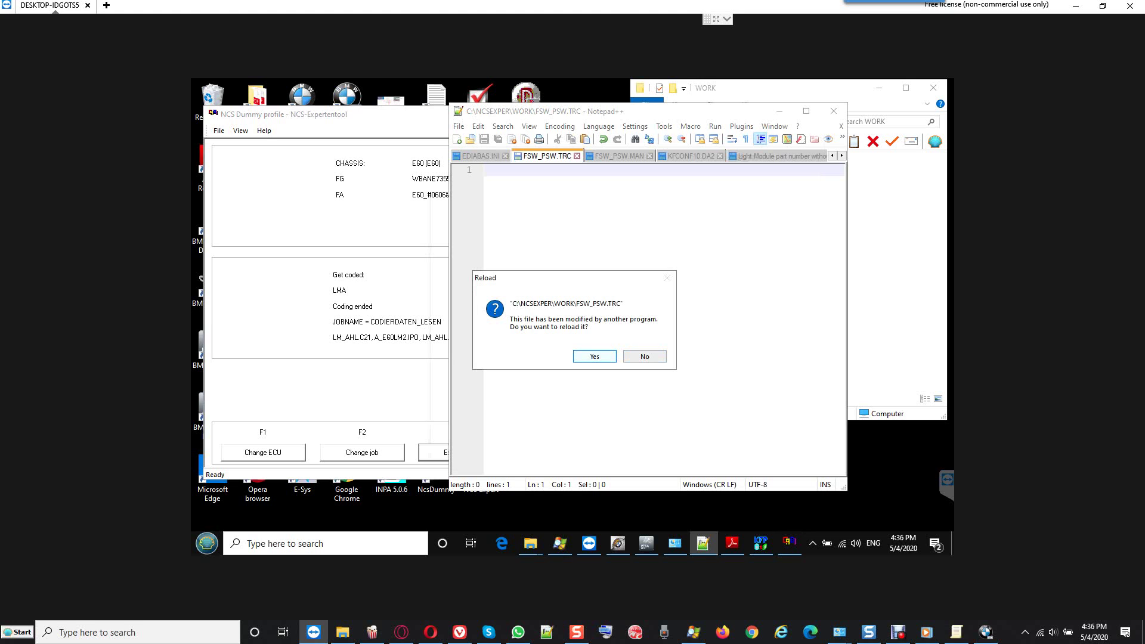
click(595, 356)
Scroll FSW_PSW.TRC down to the PROGRAMMPARAMETER_LM entries around line 1802.
scroll(650, 318, down, 14)
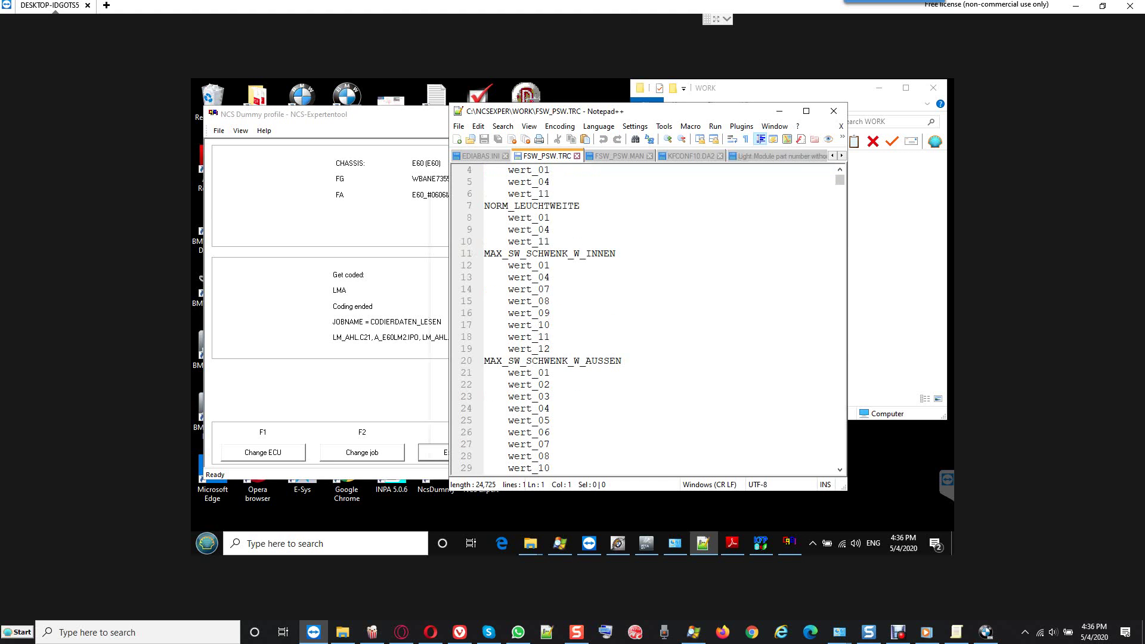
scroll(648, 319, down, 20)
scroll(647, 320, up, 20)
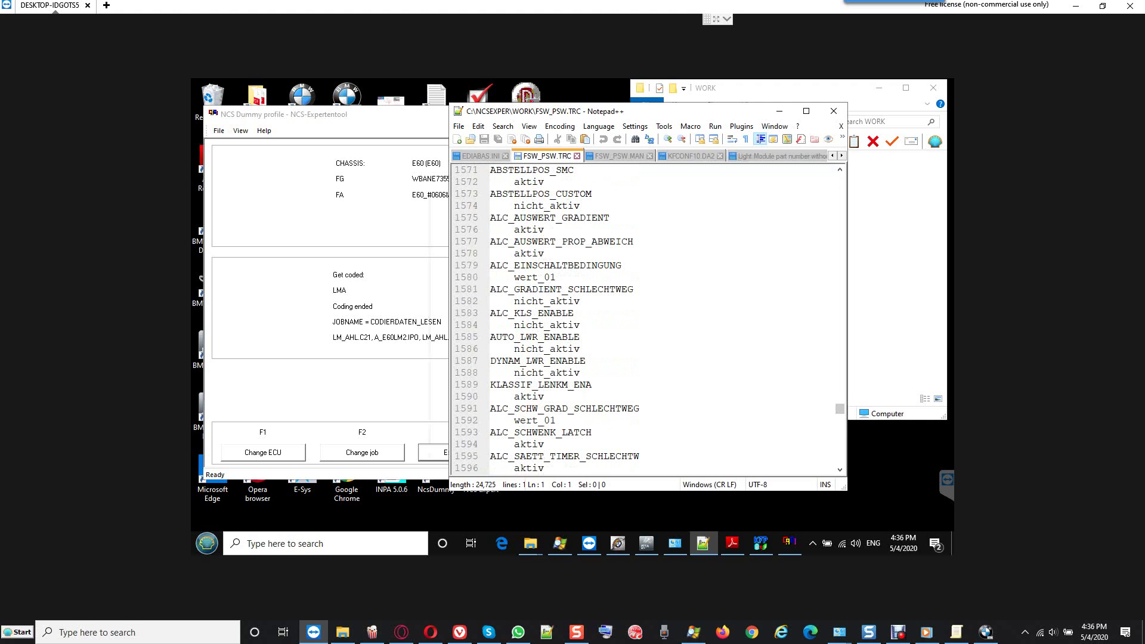
scroll(647, 319, down, 9)
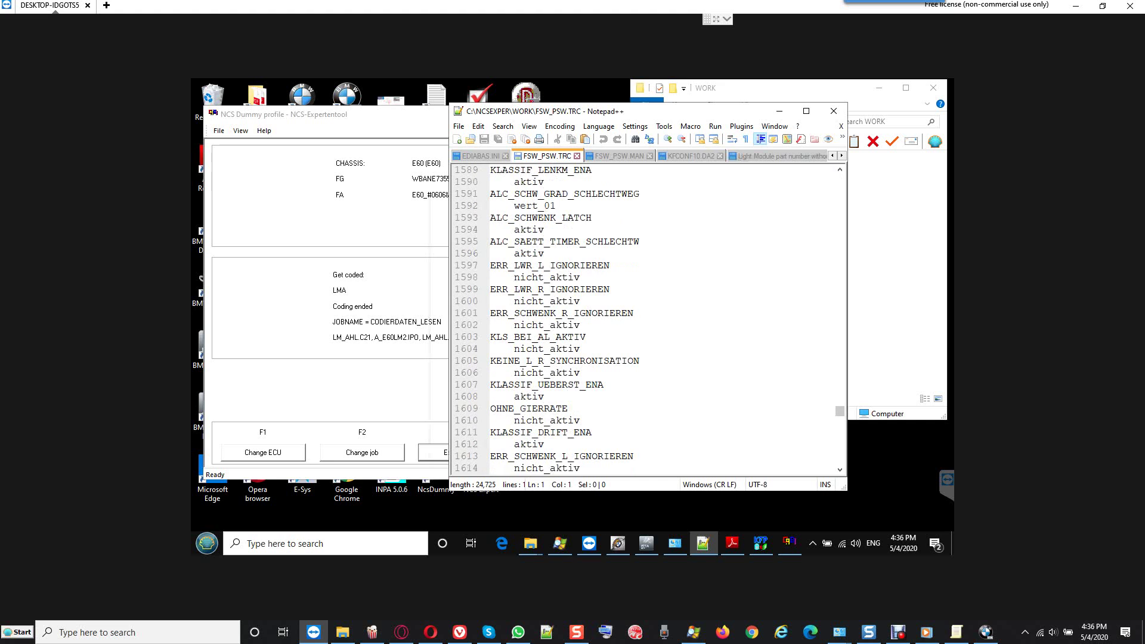
scroll(648, 319, down, 11)
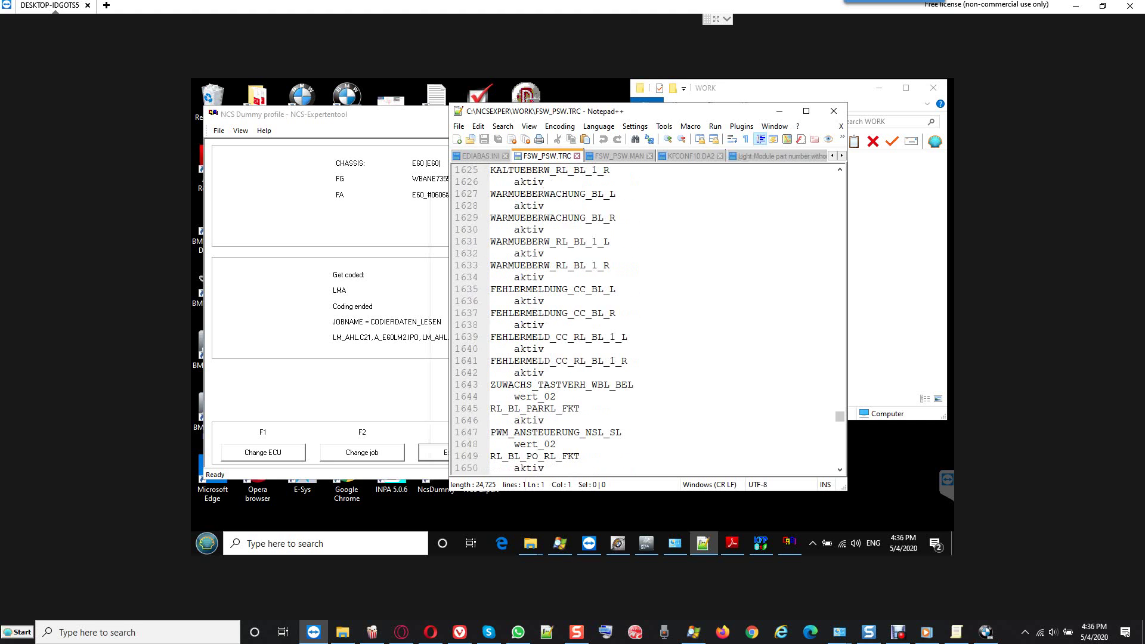
scroll(648, 319, down, 13)
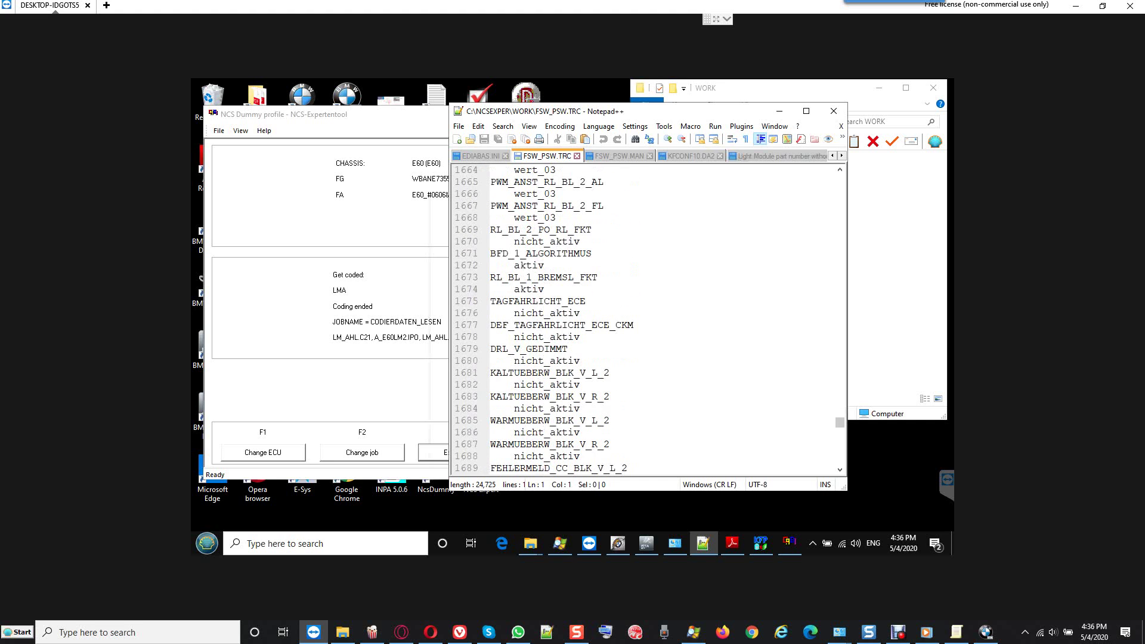
scroll(647, 320, down, 5)
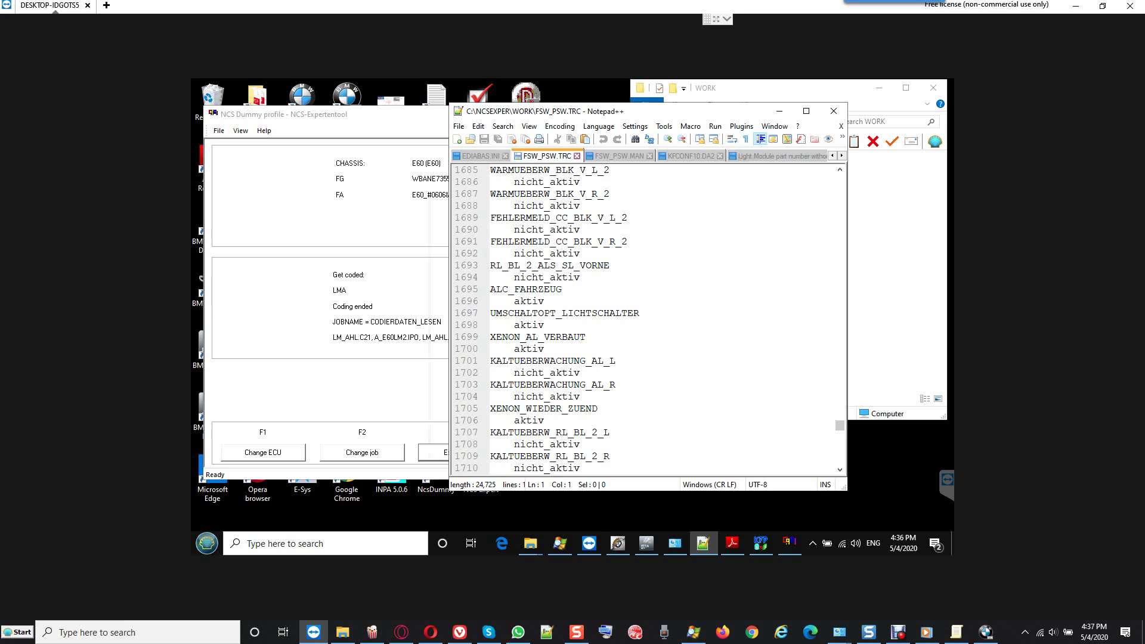
scroll(647, 319, down, 4)
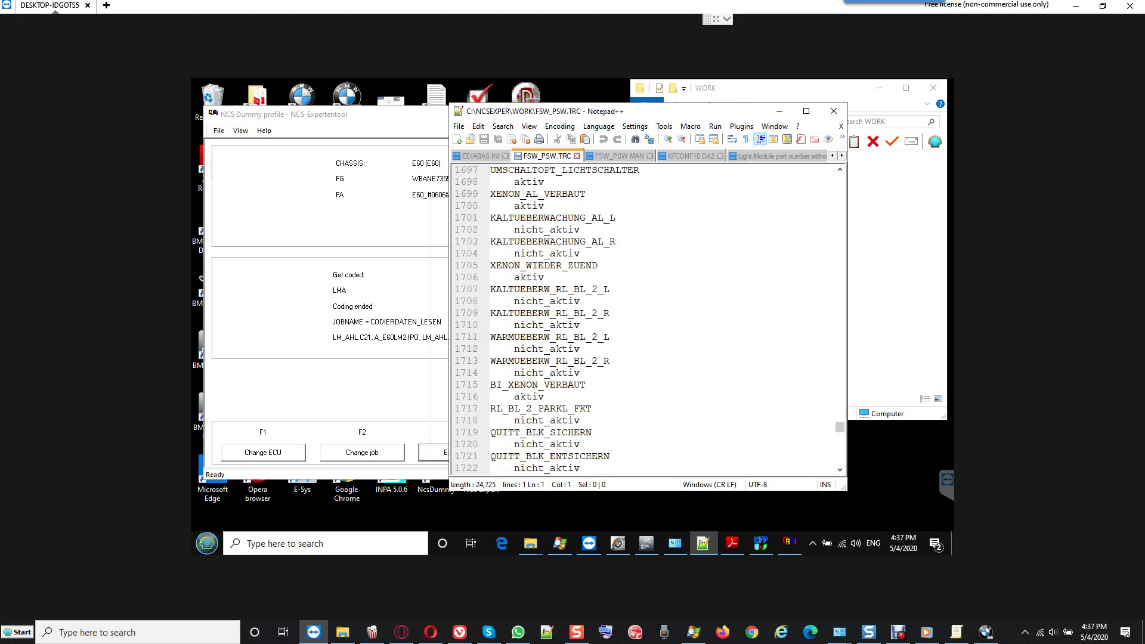
scroll(647, 319, down, 2)
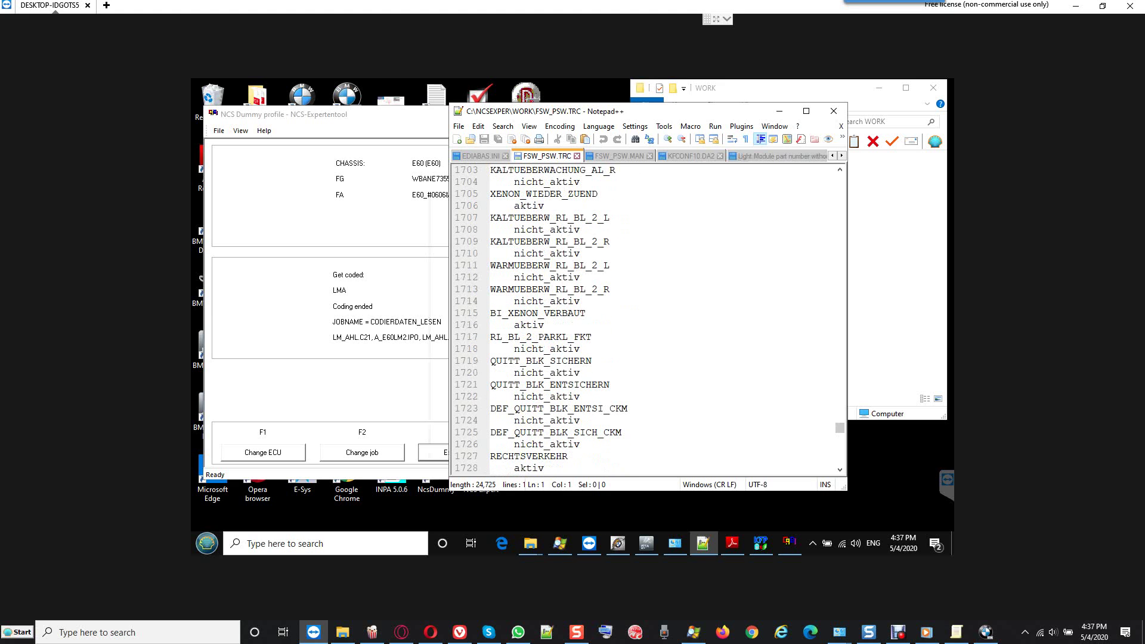
scroll(647, 319, down, 1)
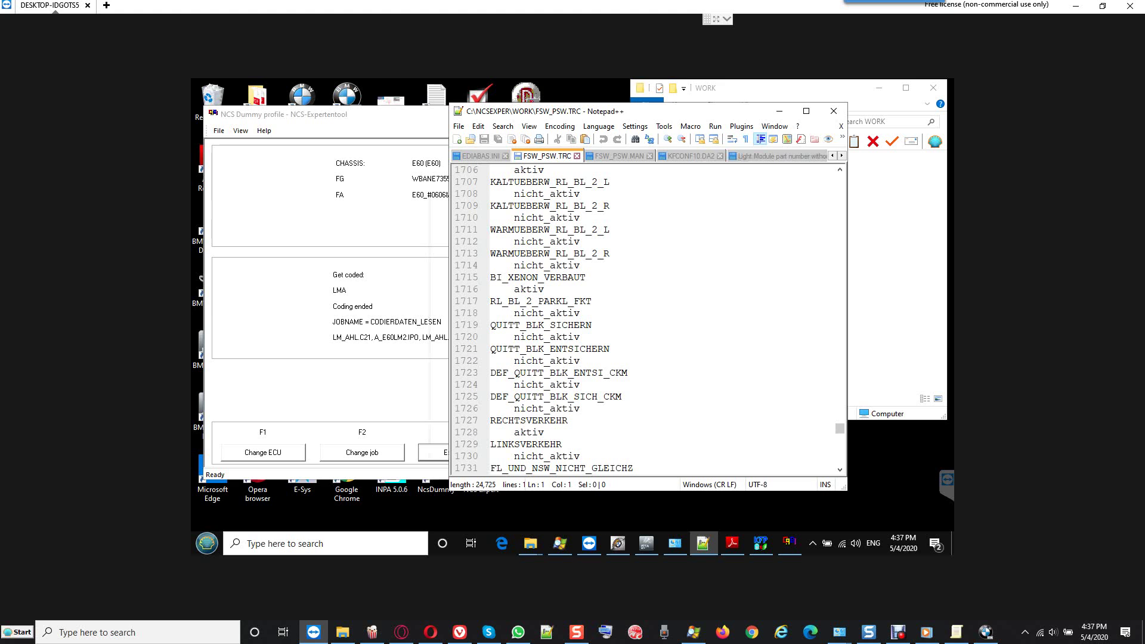
scroll(647, 319, down, 6)
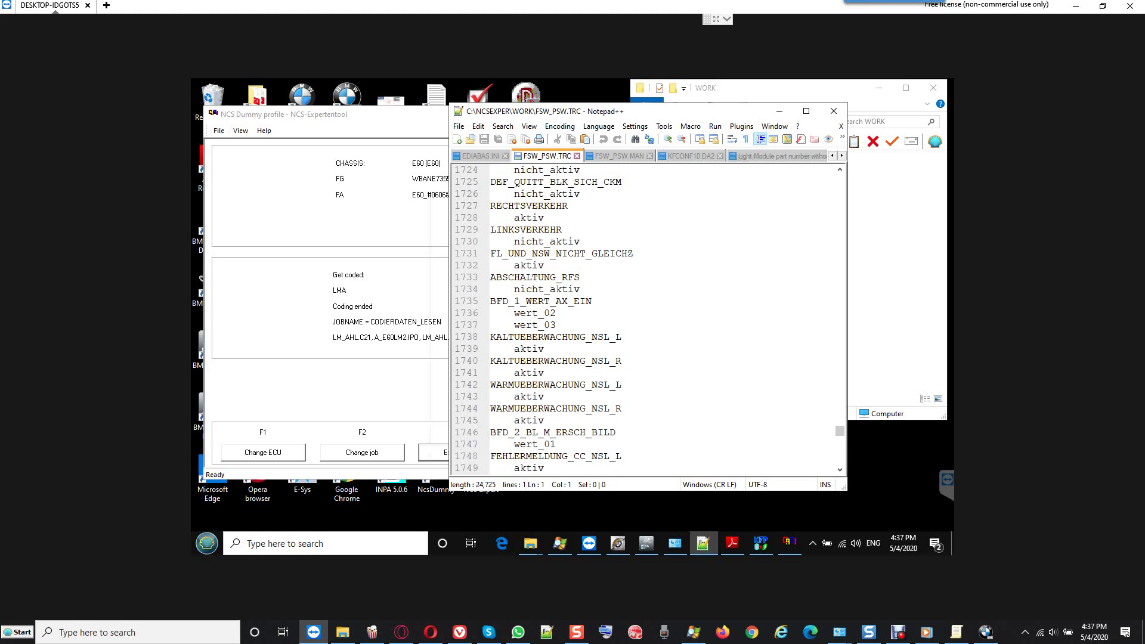
scroll(647, 319, down, 16)
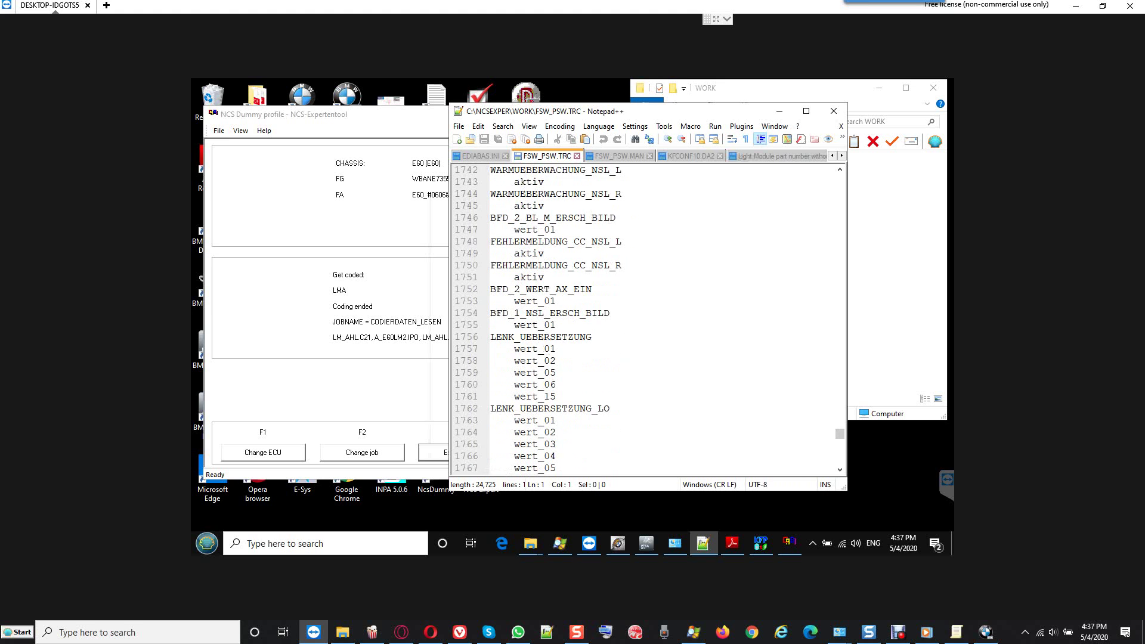
scroll(647, 319, down, 10)
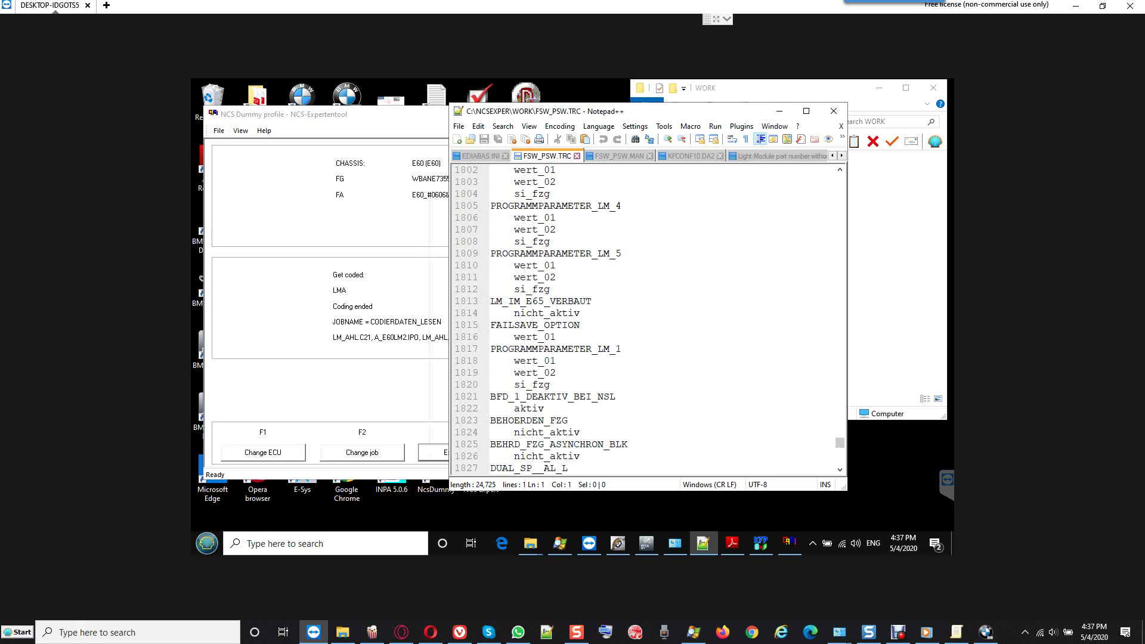
Search FSW_PSW.TRC for 'lm' and then 'LM_', then minimize Notepad++ to reveal NCS Expert.
click(502, 126)
click(519, 139)
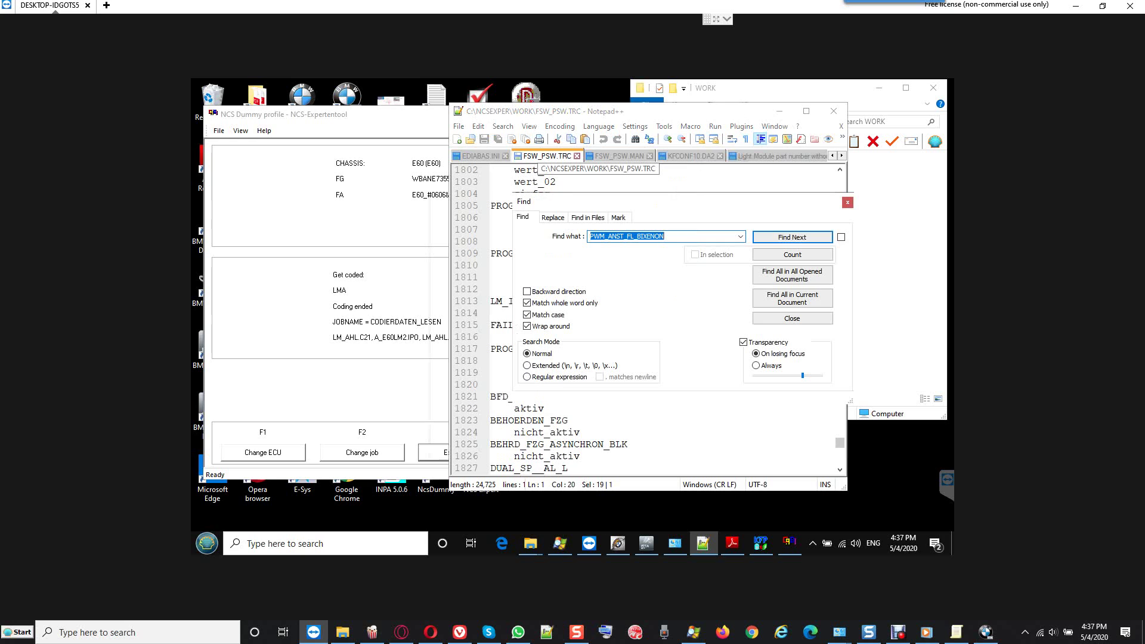
text(lm)
key(Return)
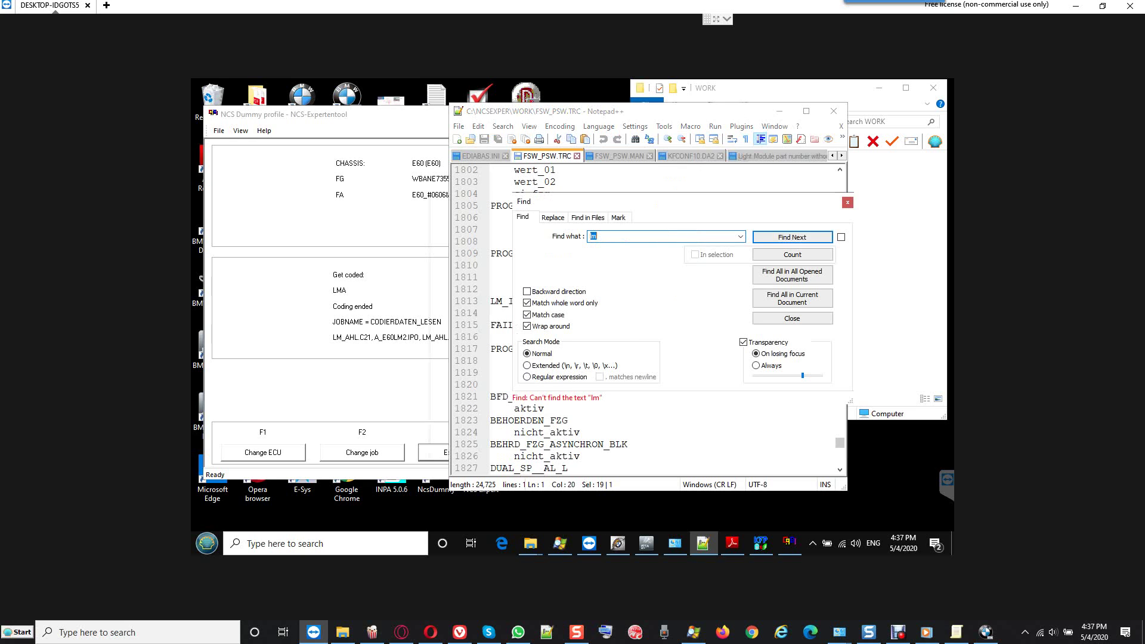
text(LM_)
key(Return)
click(847, 203)
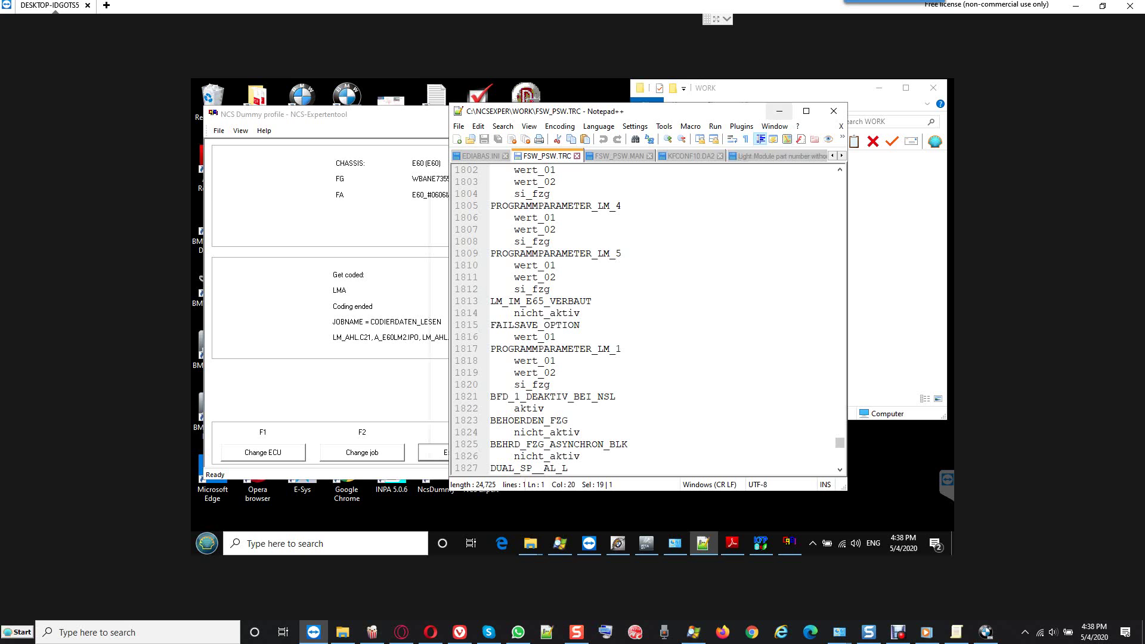
click(779, 111)
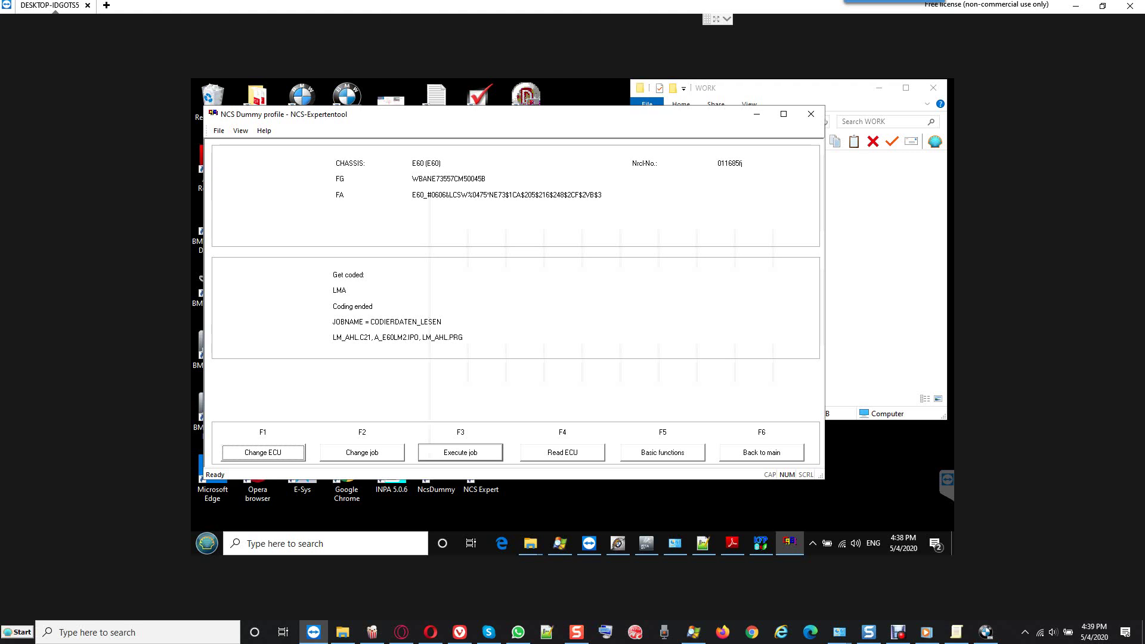
Change the light module job to FA_READ, execute it, and bring up the WORK folder.
key(F2)
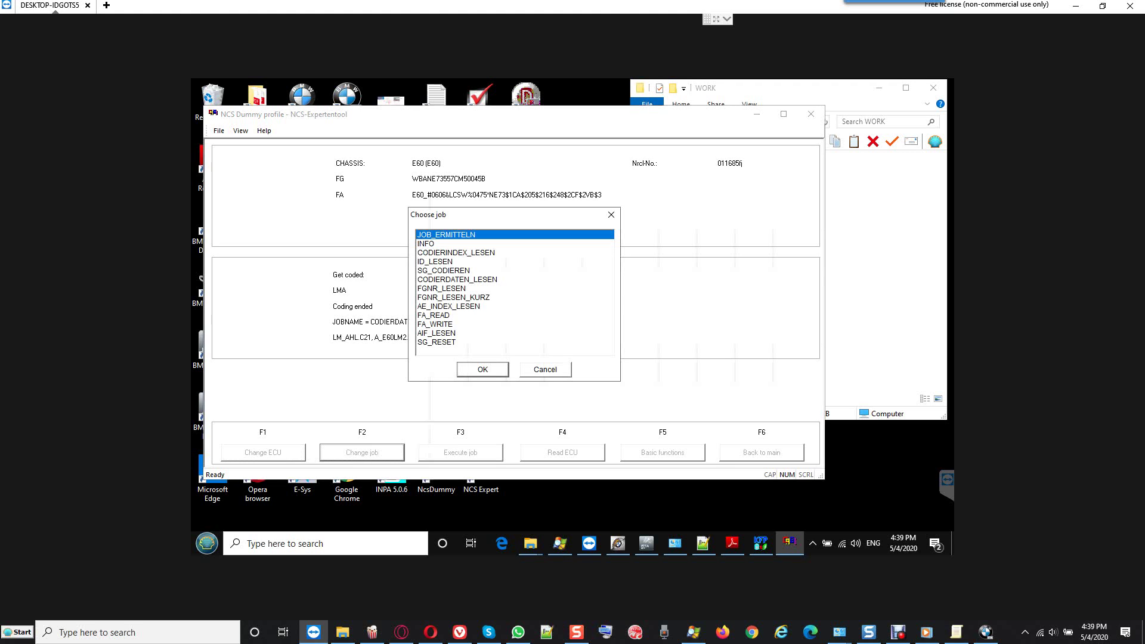
click(434, 315)
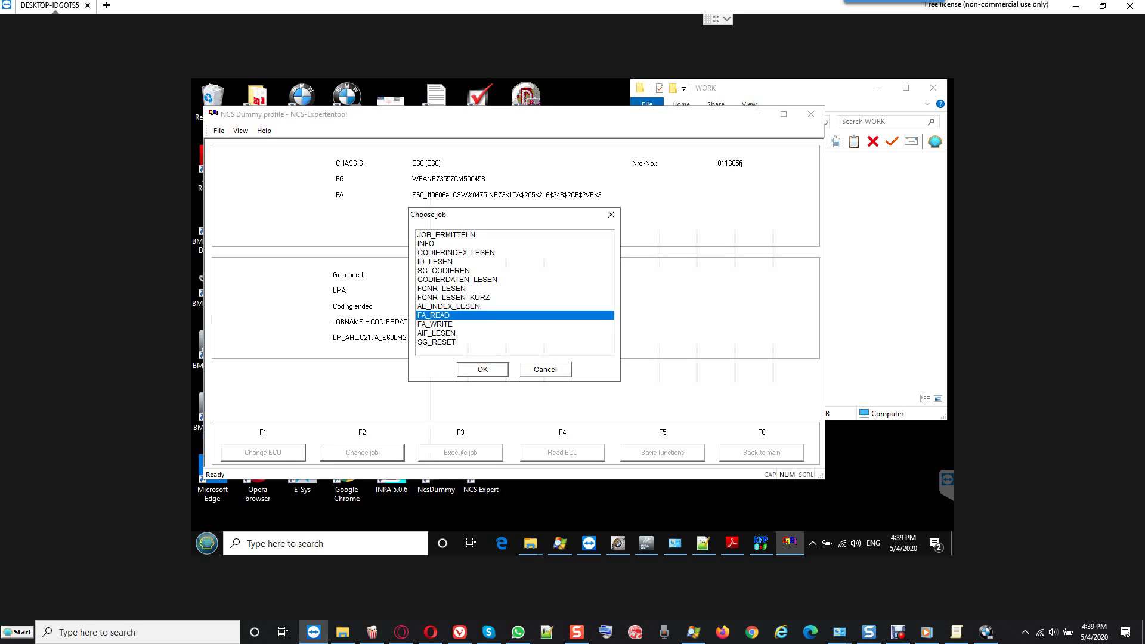
key(Return)
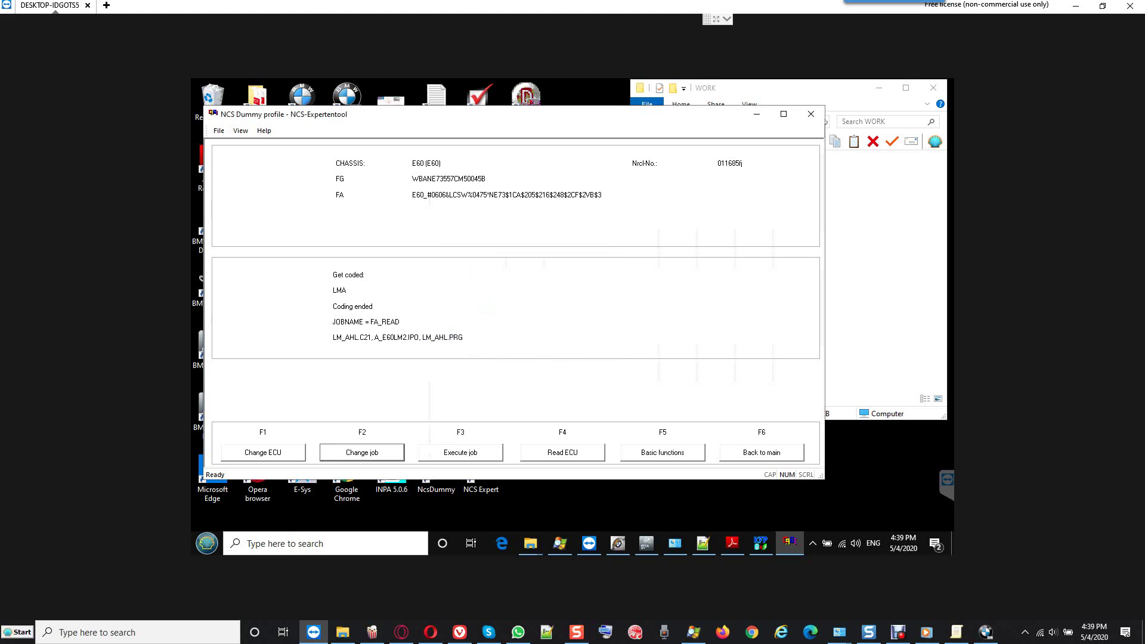
key(F3)
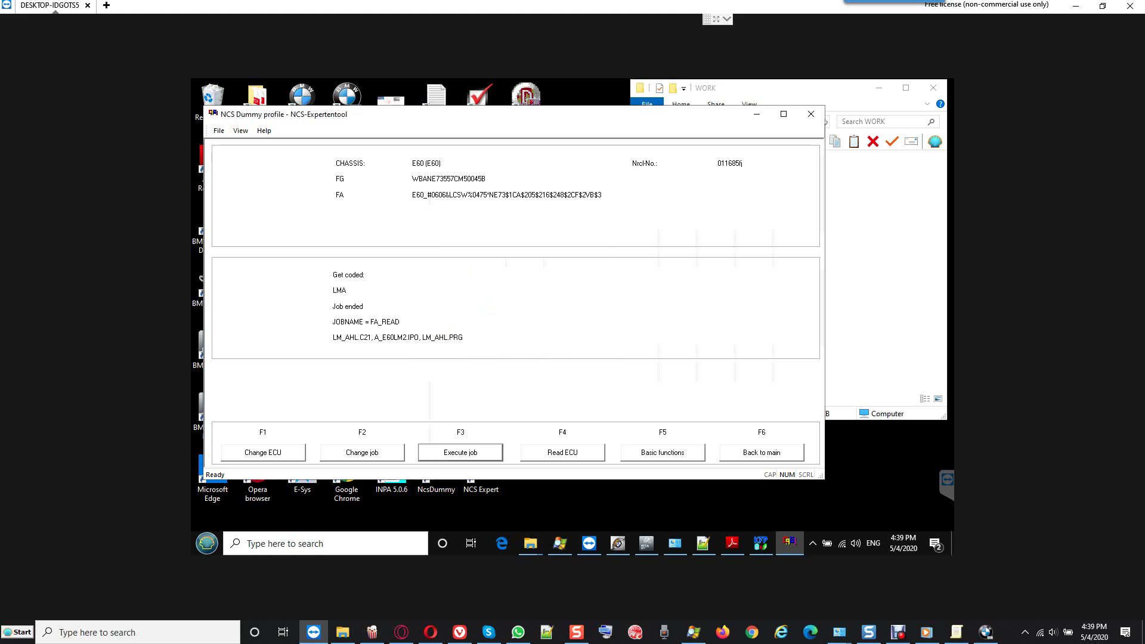
key(alt+Tab)
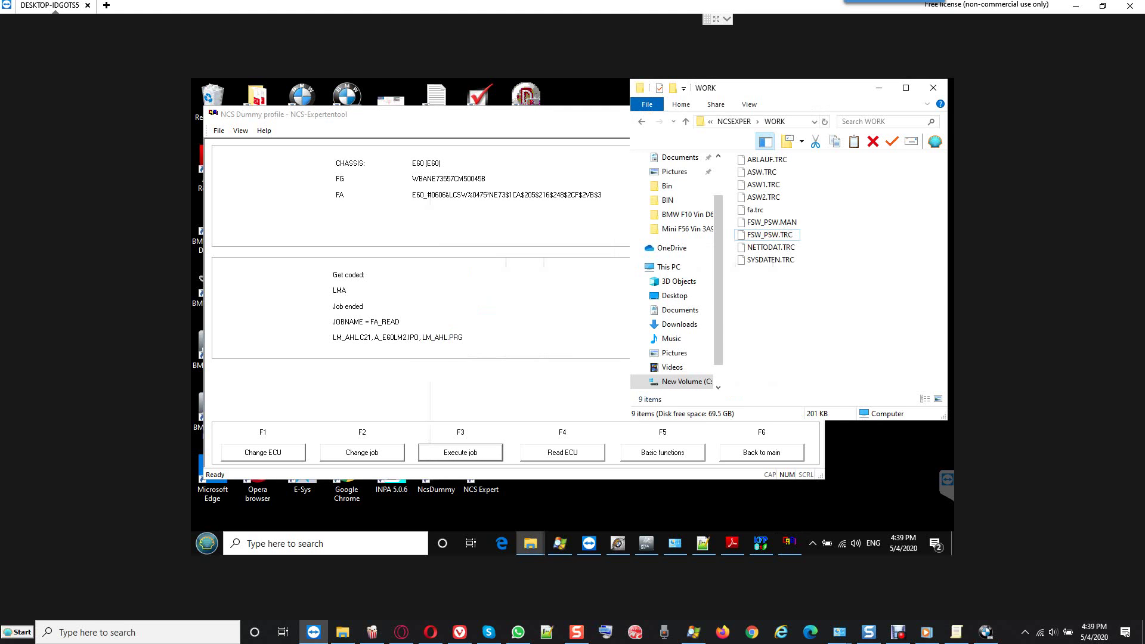
Open NETTODAT.TRC in Notepad++, reload the updated FSW_PSW.TRC, and widen the editor window.
right_click(774, 247)
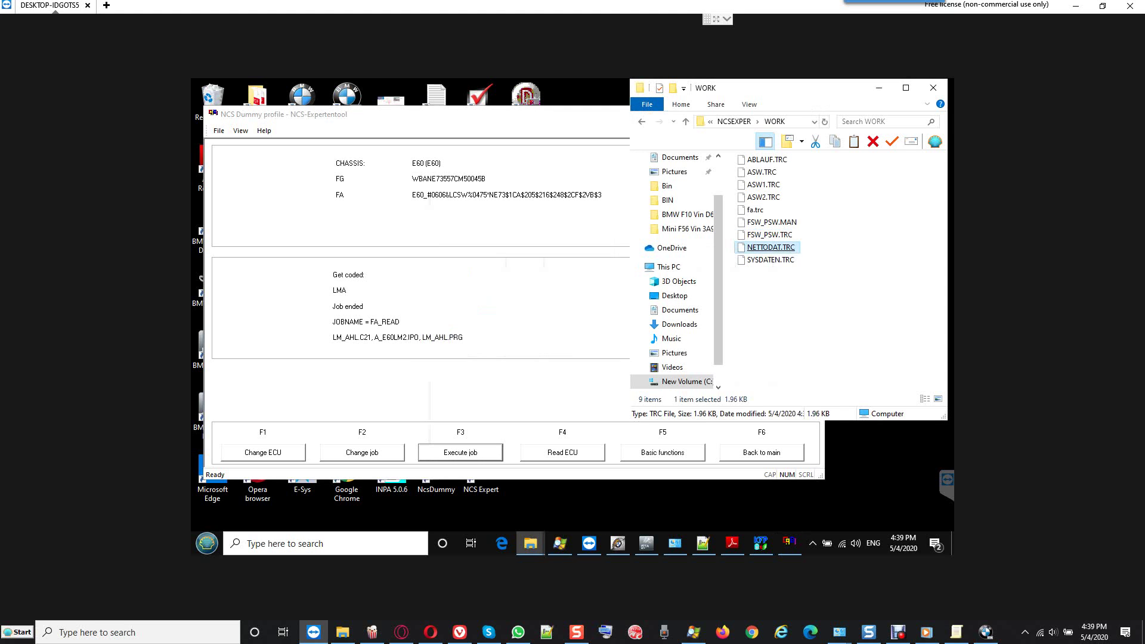
click(827, 294)
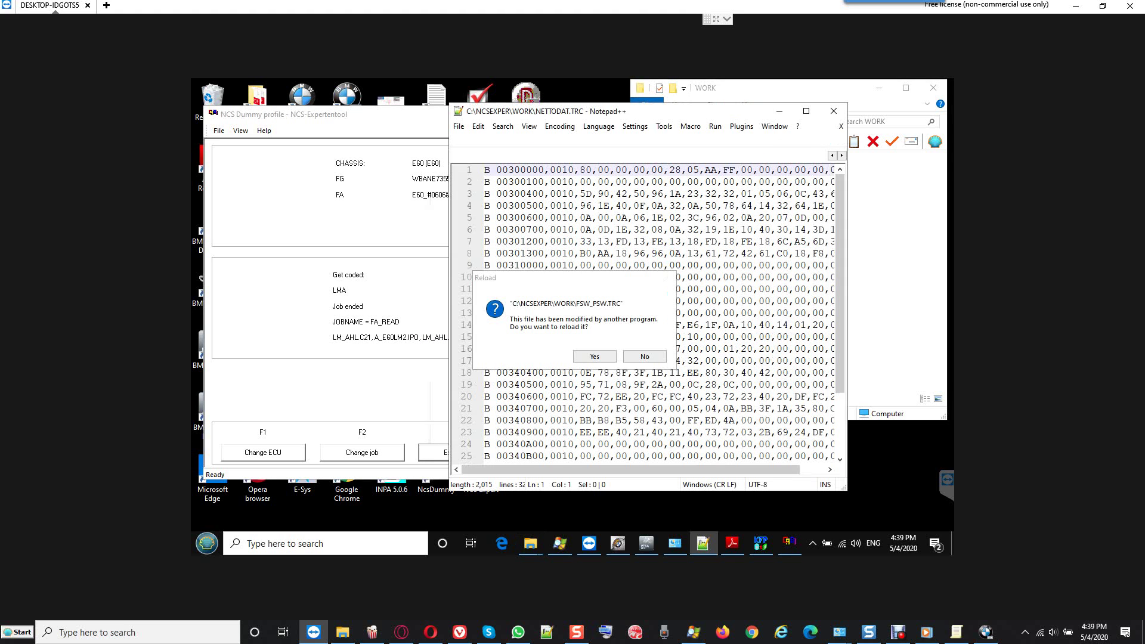
key(Return)
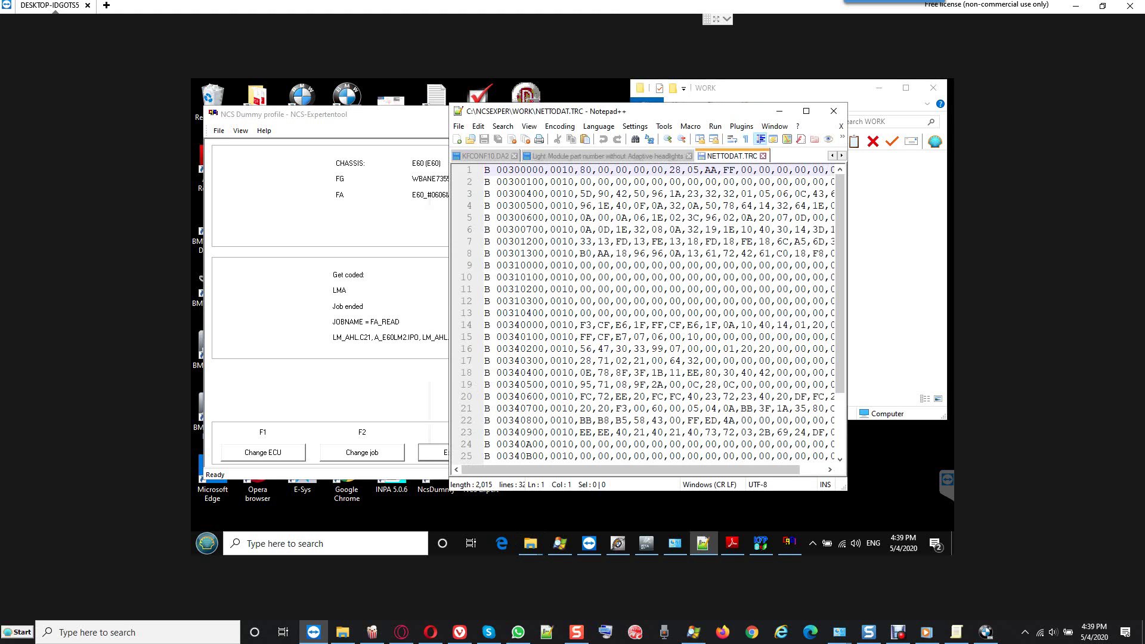
scroll(656, 313, down, 1)
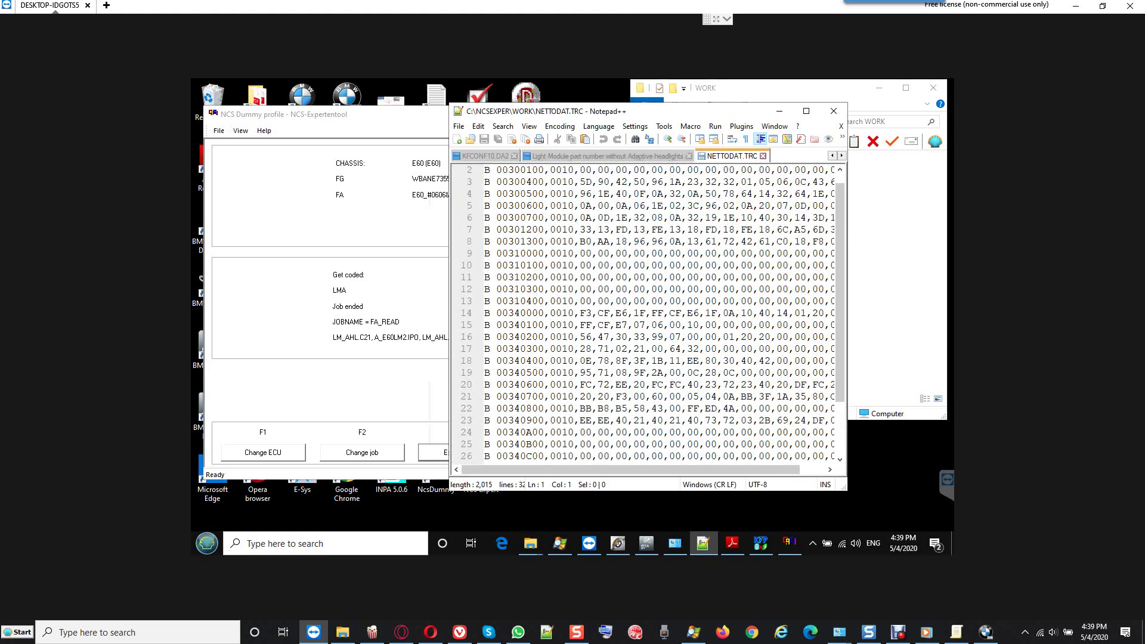
drag(450, 298, 347, 298)
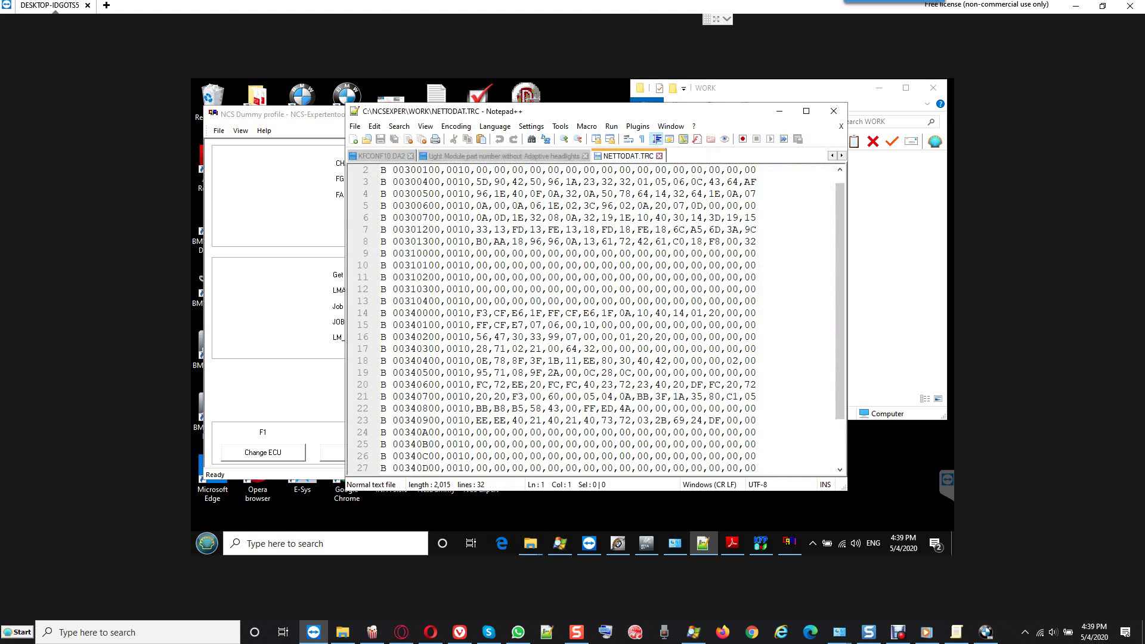
scroll(597, 319, up, 1)
scroll(597, 319, down, 2)
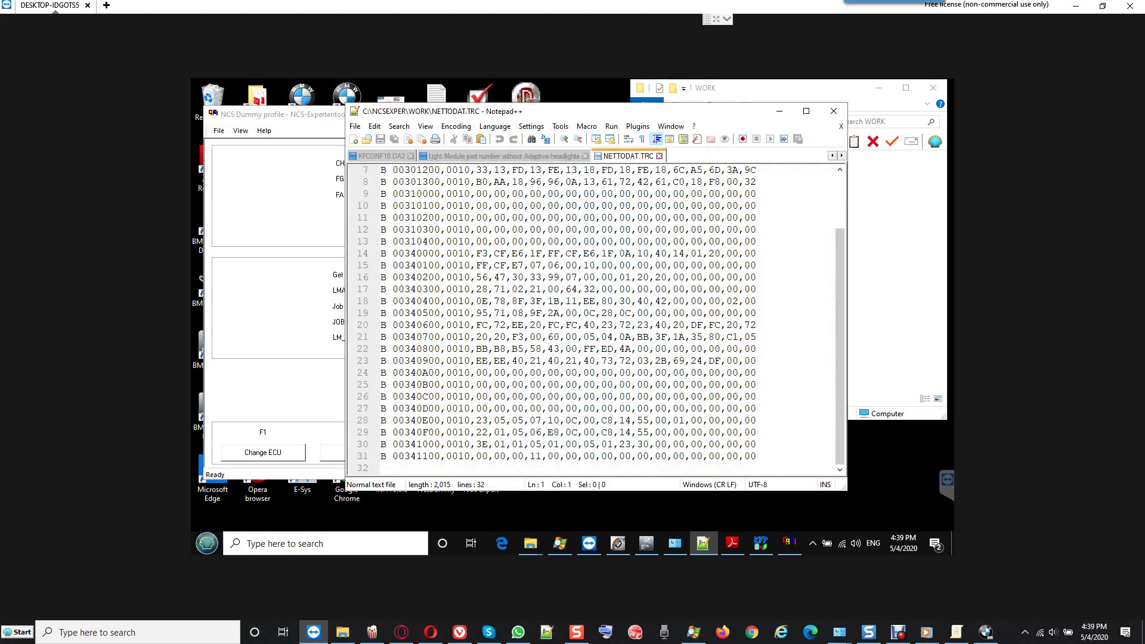
scroll(597, 319, up, 2)
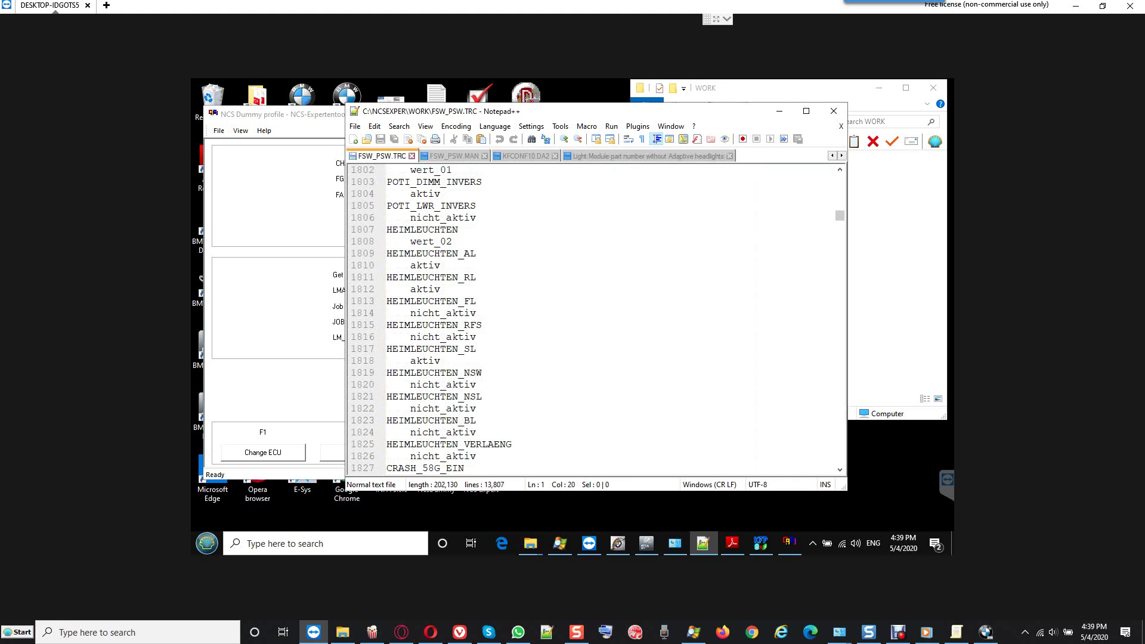
Reopen FSW_PSW.TRC in Notepad++, then select the new fa.trc in the WORK folder.
right_click(783, 234)
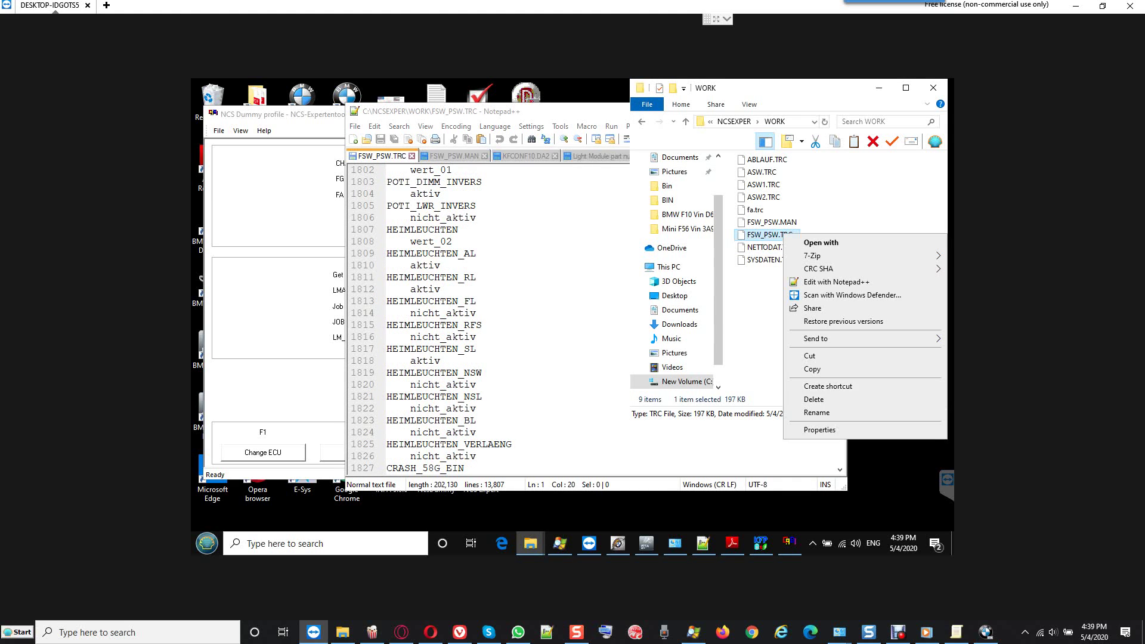
click(837, 282)
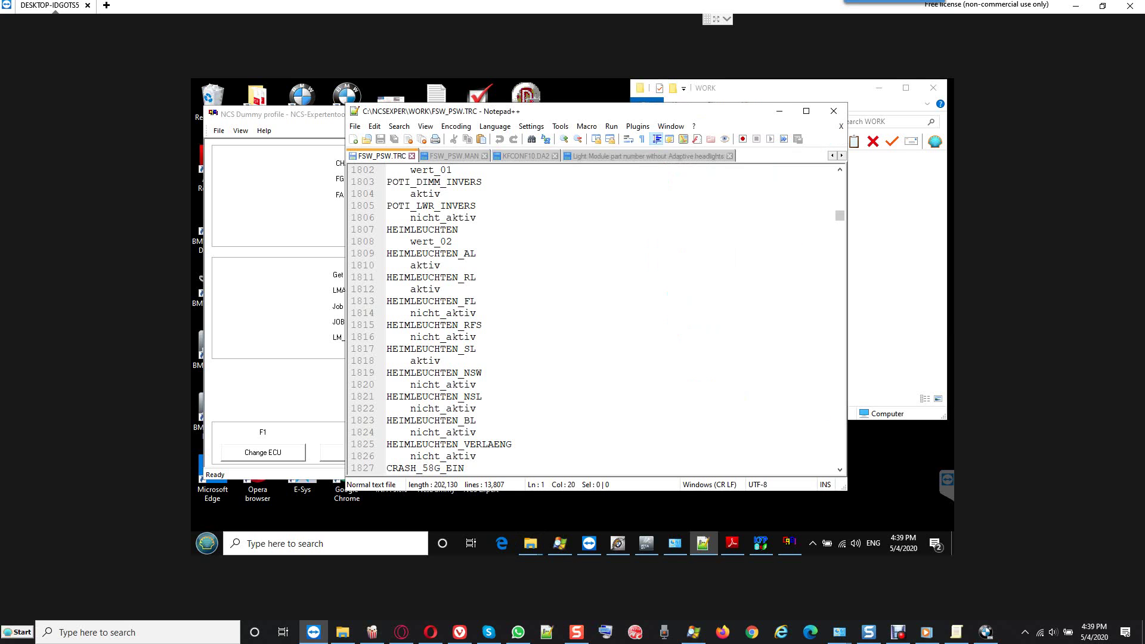
key(alt+Tab)
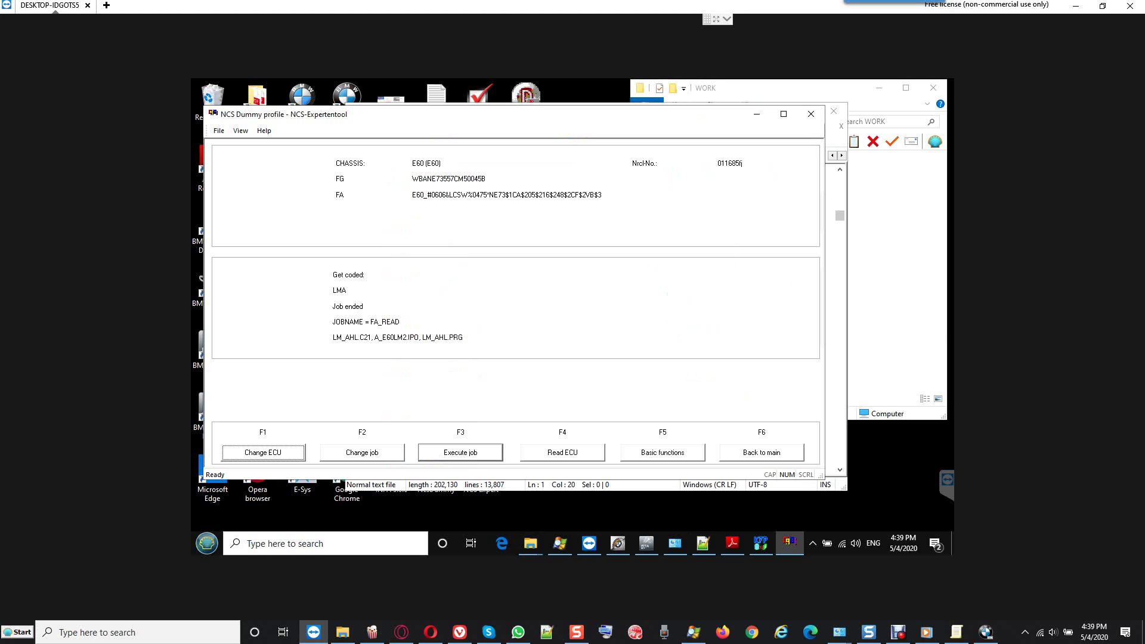
key(alt+Tab)
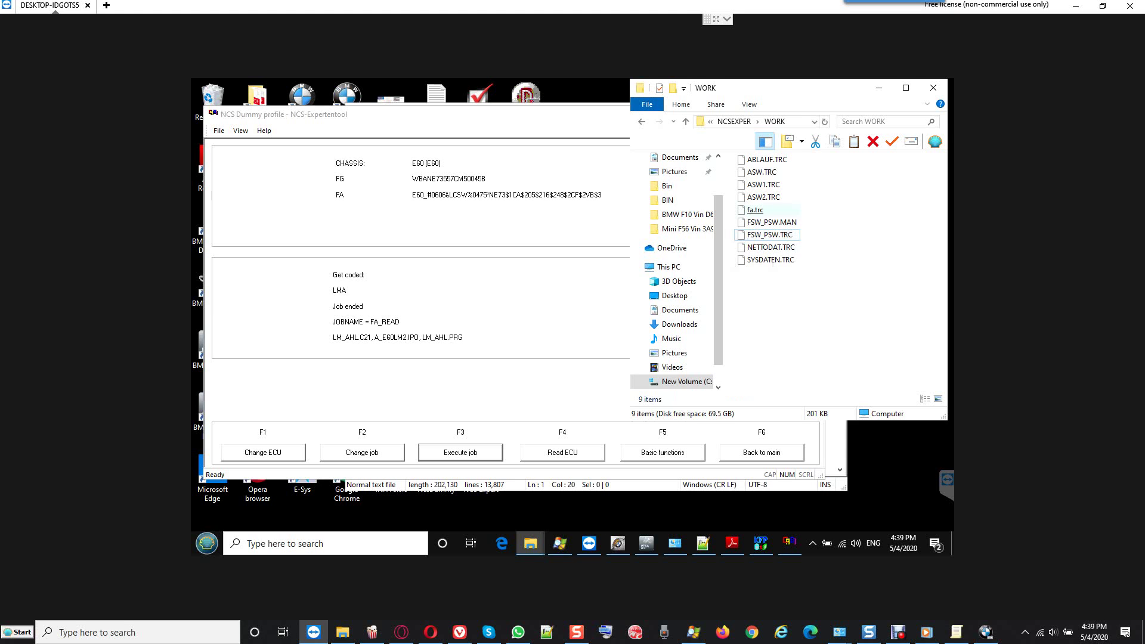
click(755, 210)
right_click(755, 210)
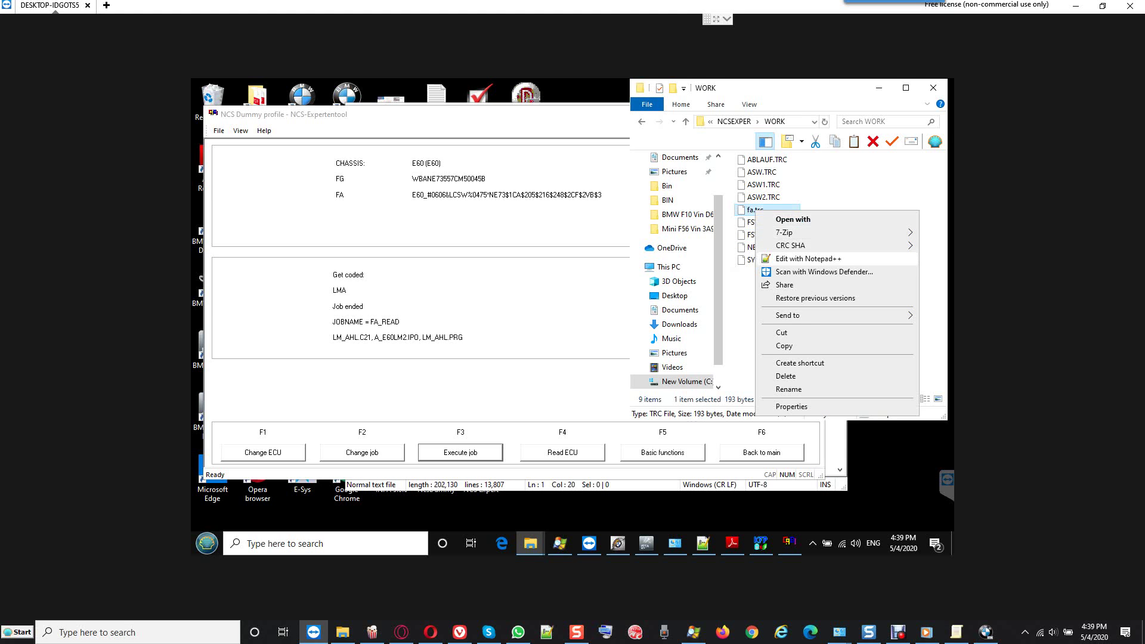
Open fa.trc in Notepad++ with word wrap on to view the full E60 FA, including option 524.
click(823, 259)
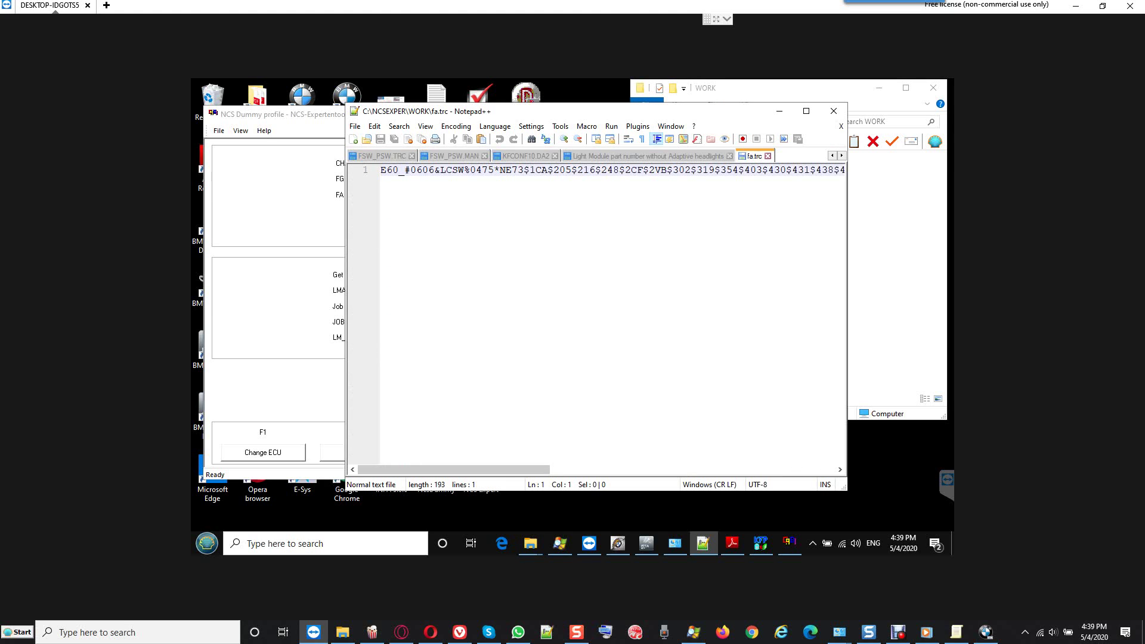
drag(454, 469, 527, 470)
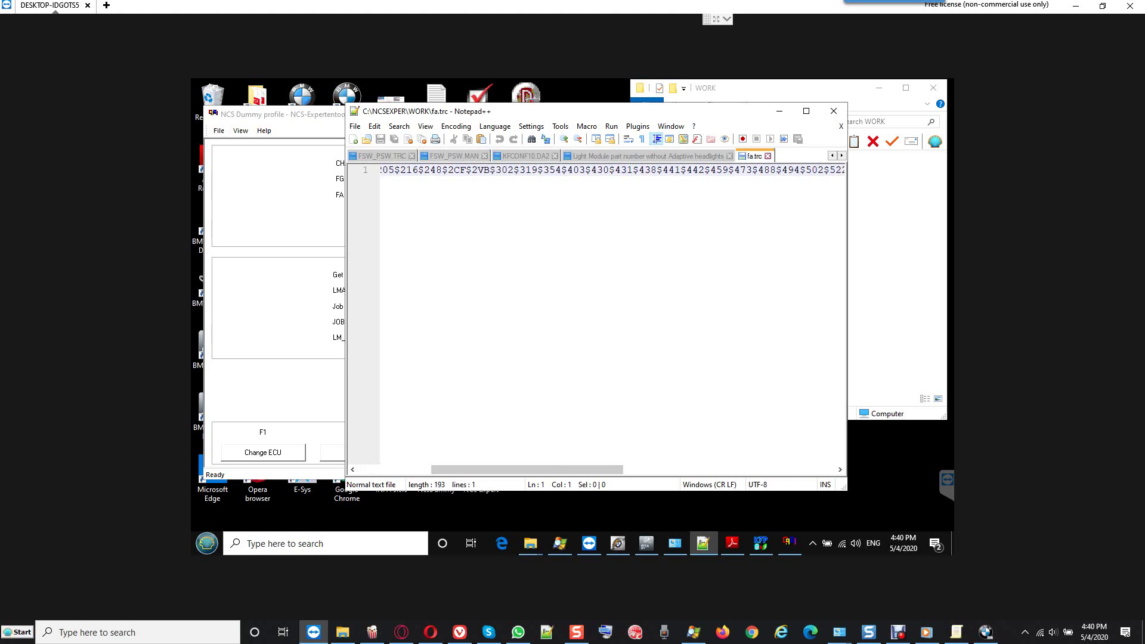
drag(528, 469, 562, 469)
double_click(777, 170)
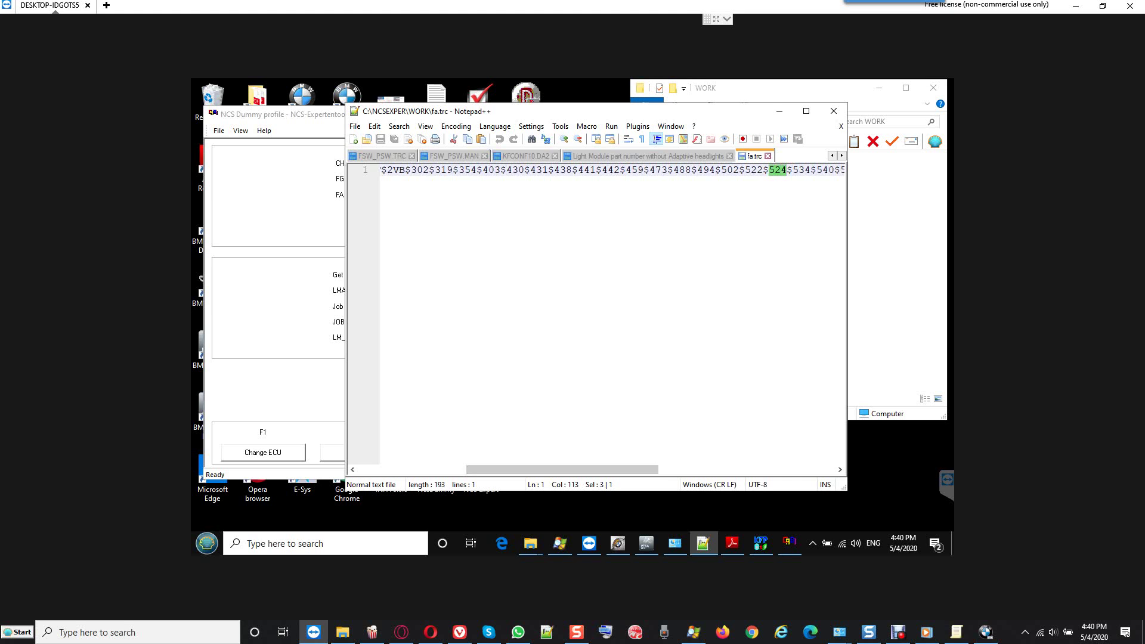
click(399, 126)
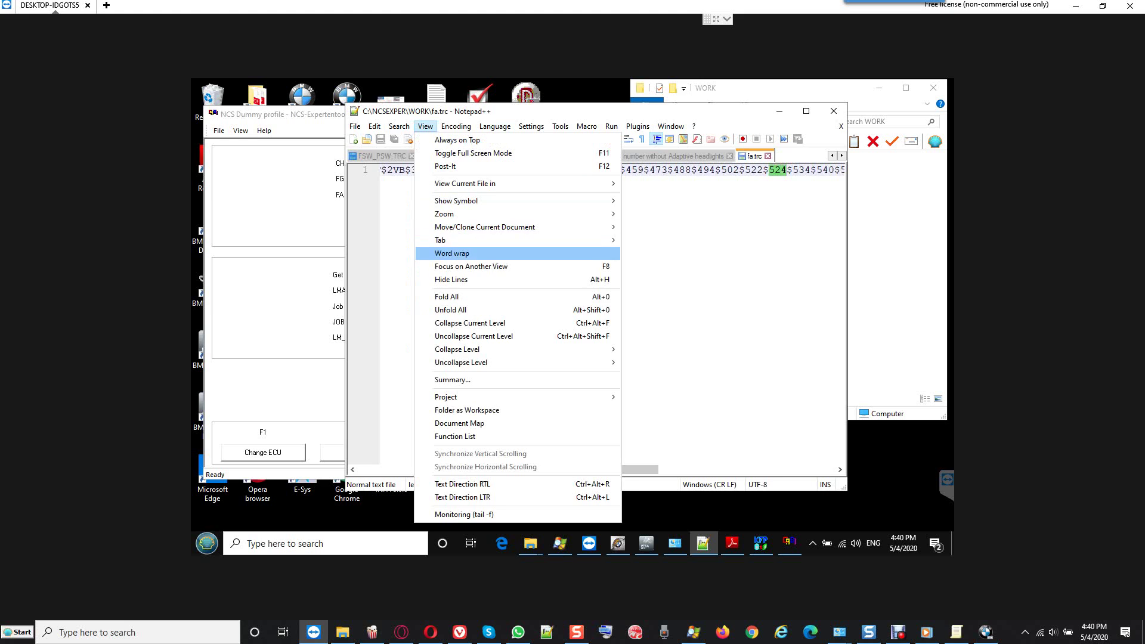
click(452, 252)
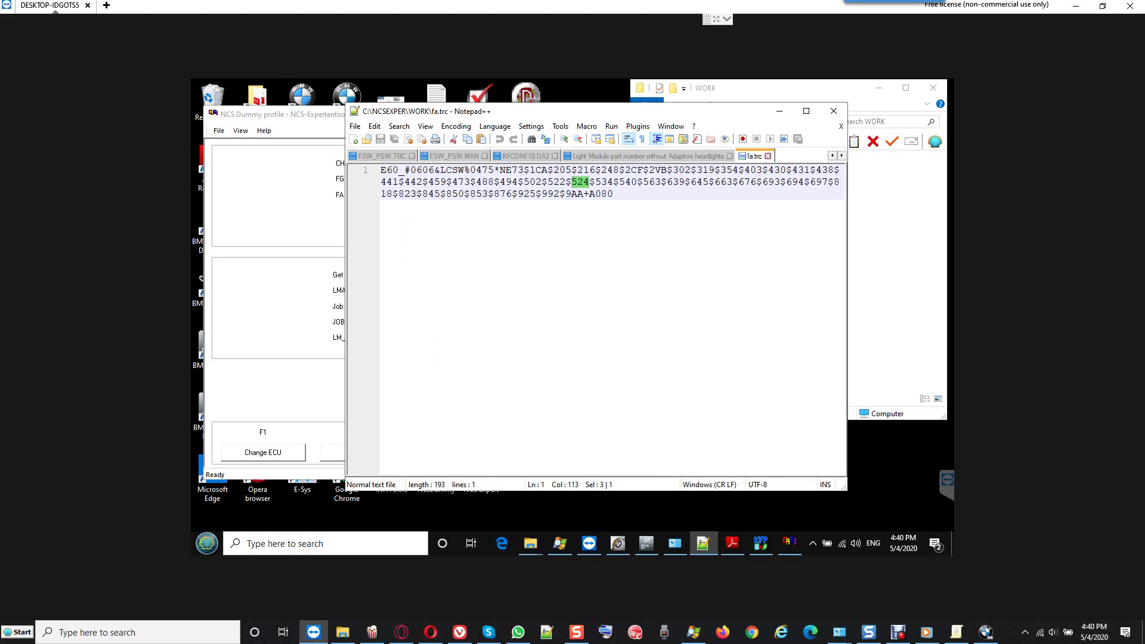
click(614, 194)
click(355, 127)
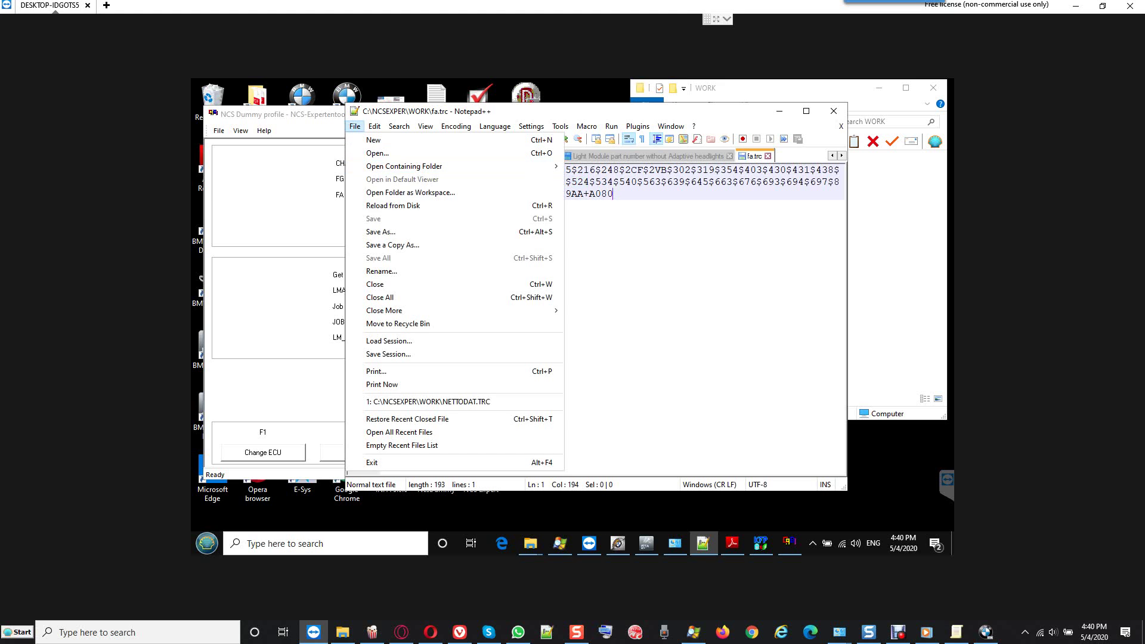
click(382, 231)
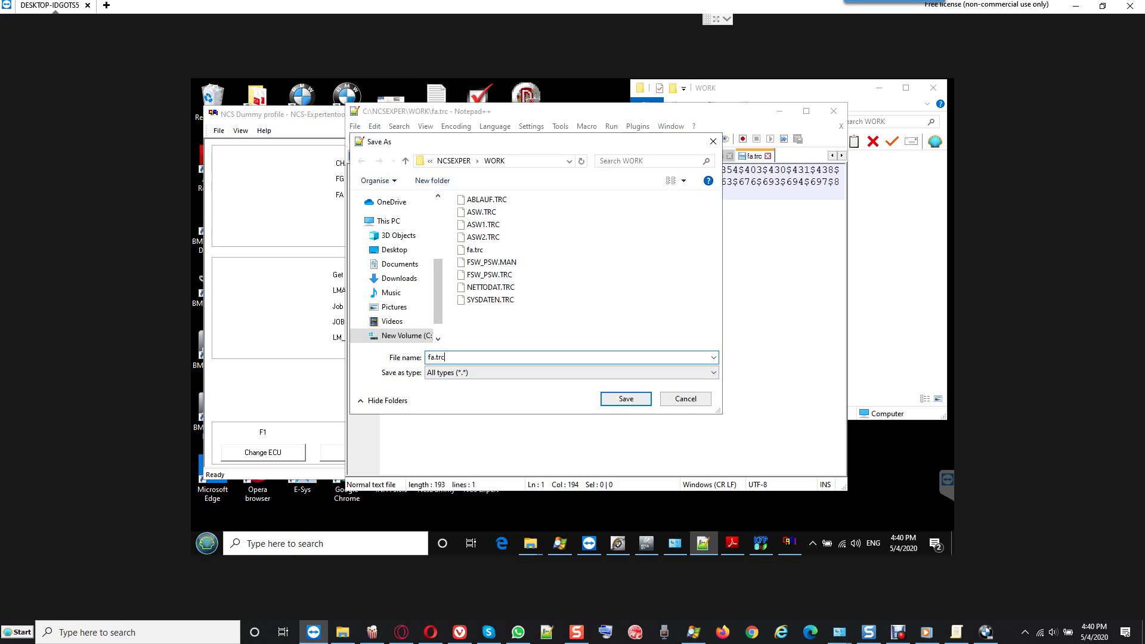
key(BackSpace)
text(Fa)
text(BMWE60)
key(Tab)
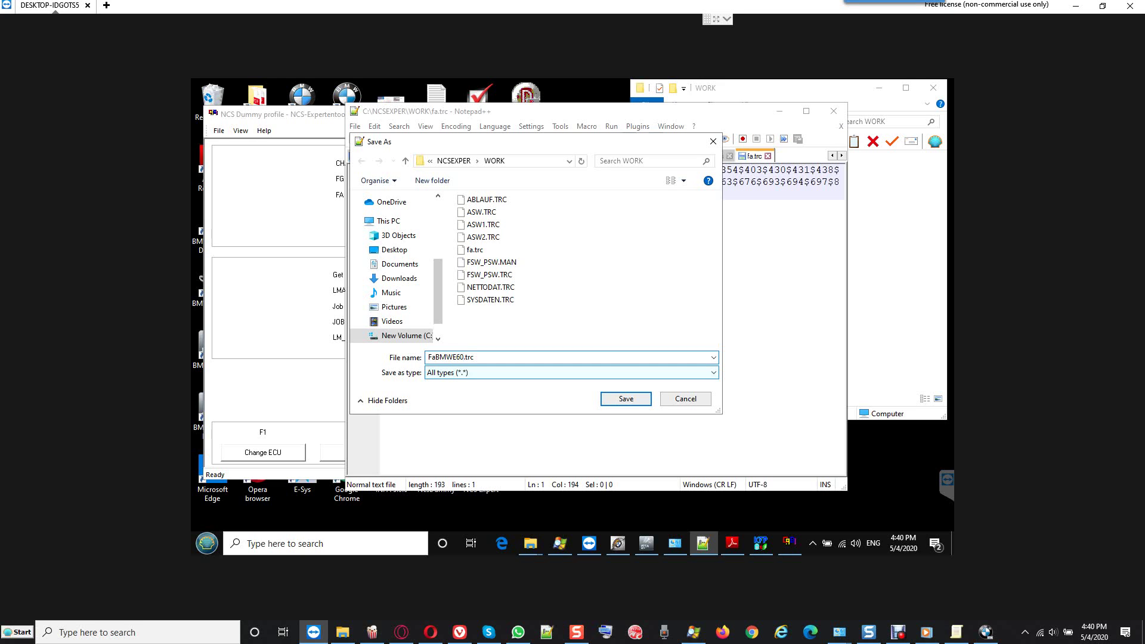
text(_)
text(v)
text(l)
text(_)
key(BackSpace)
key(BackSpace)
key(BackSpace)
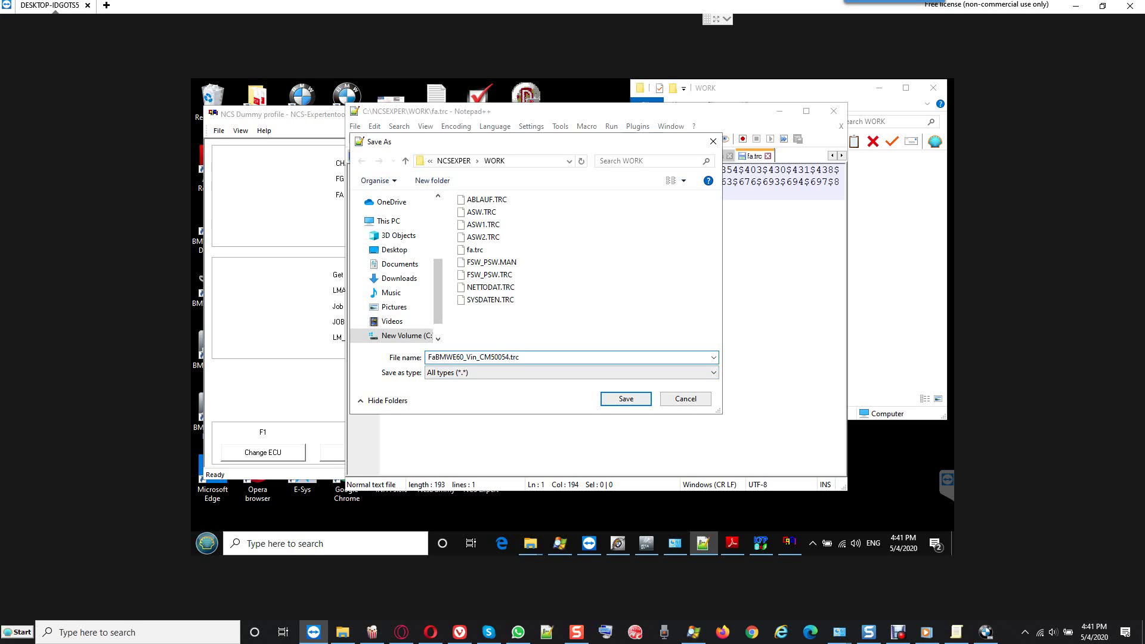
click(646, 543)
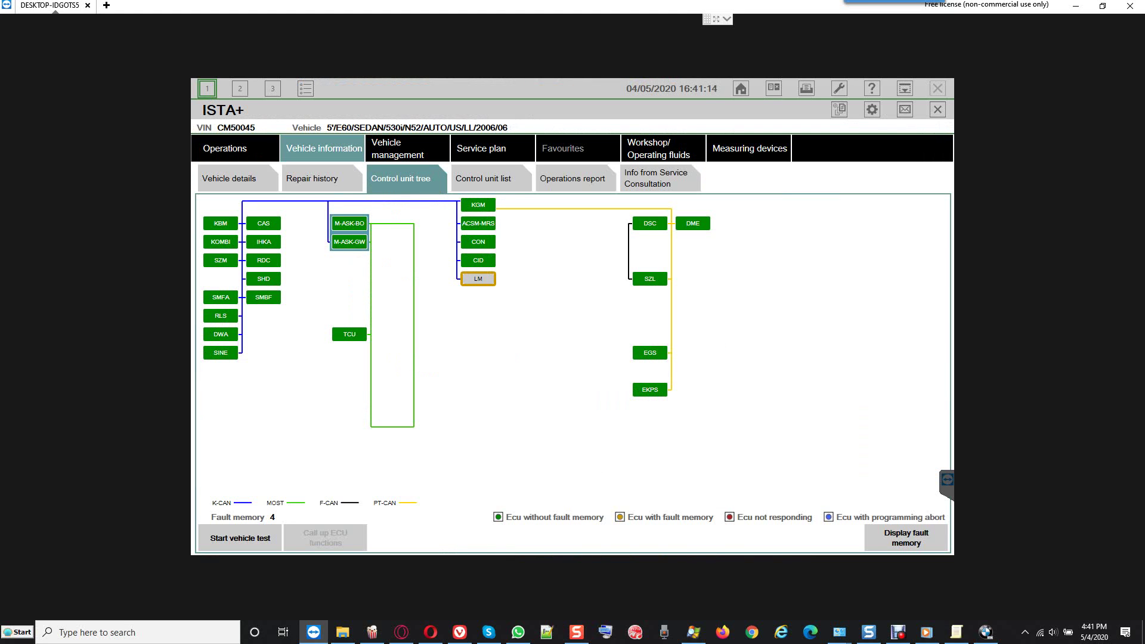
click(904, 88)
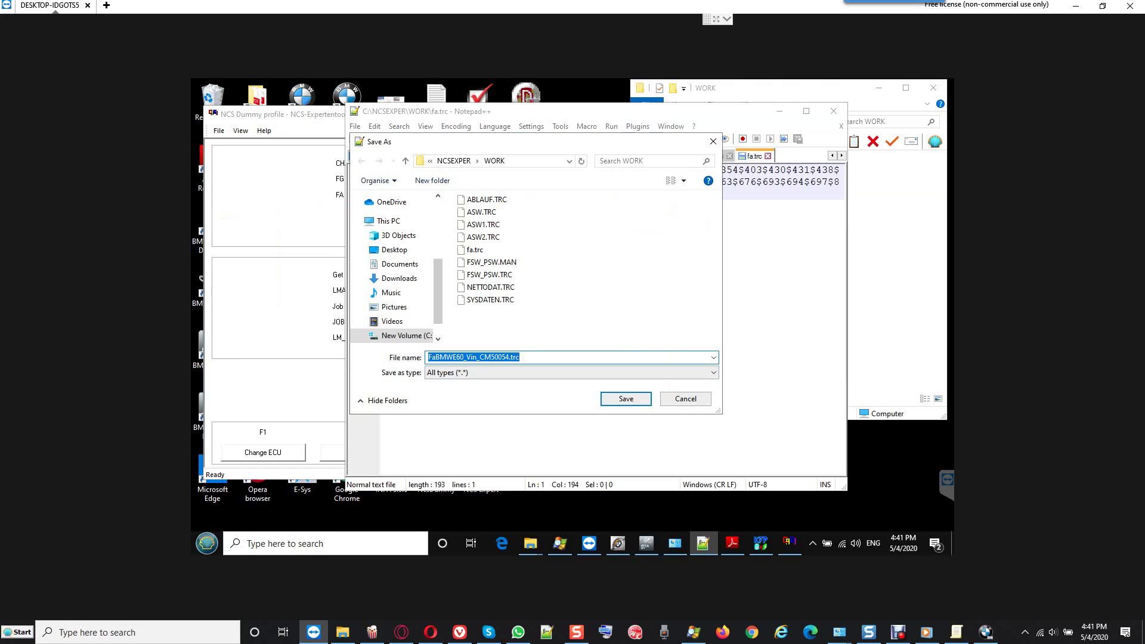
click(435, 357)
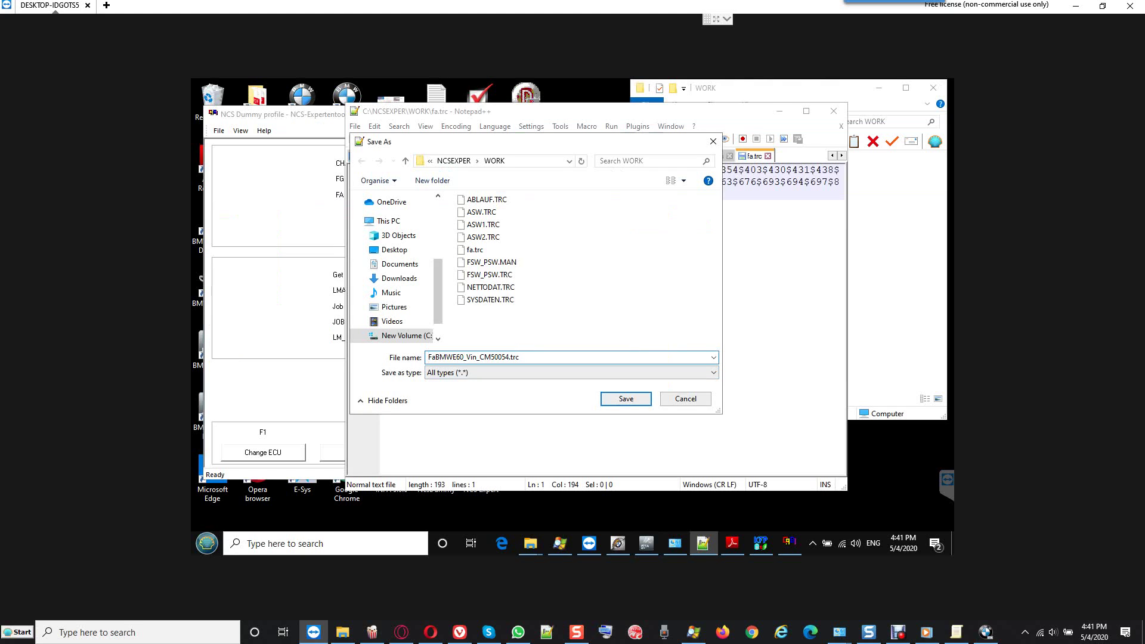
text(_)
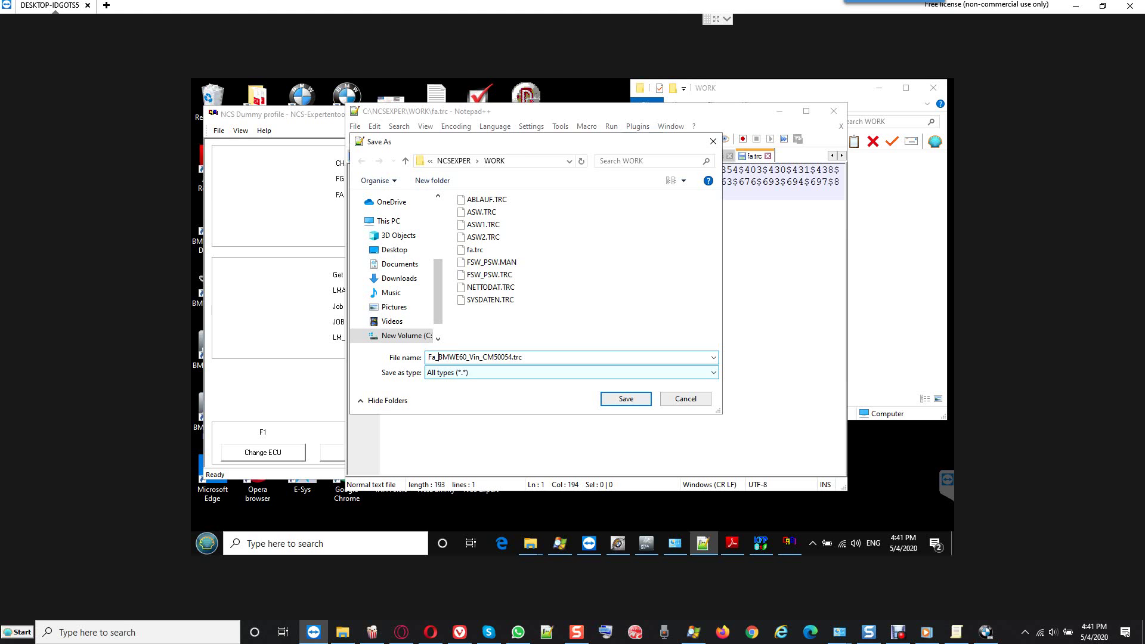
click(572, 372)
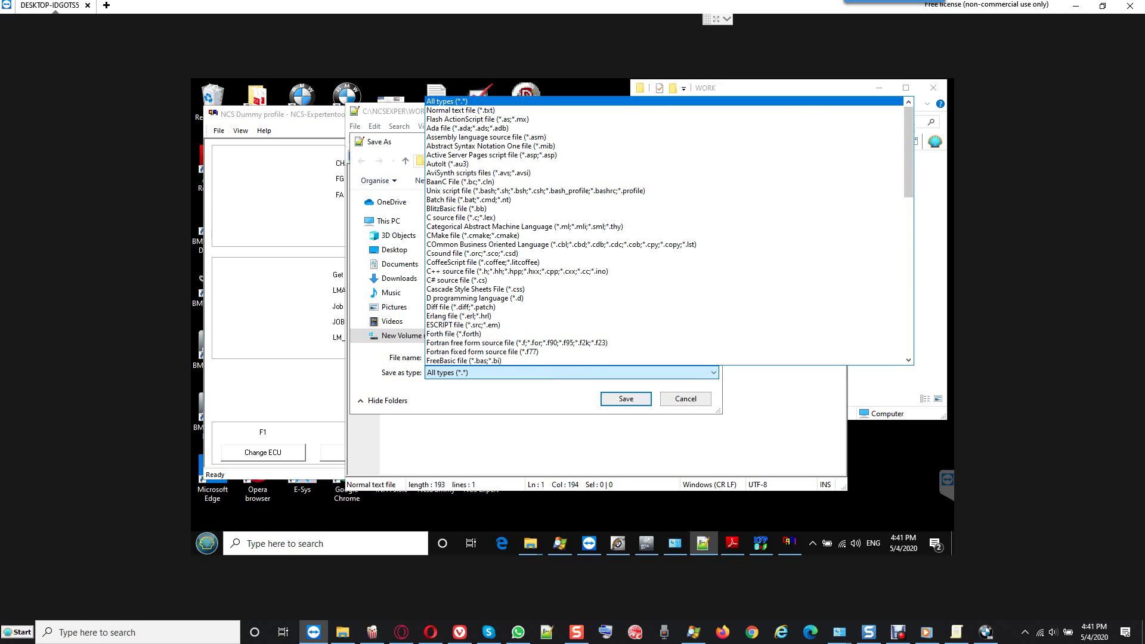
key(Escape)
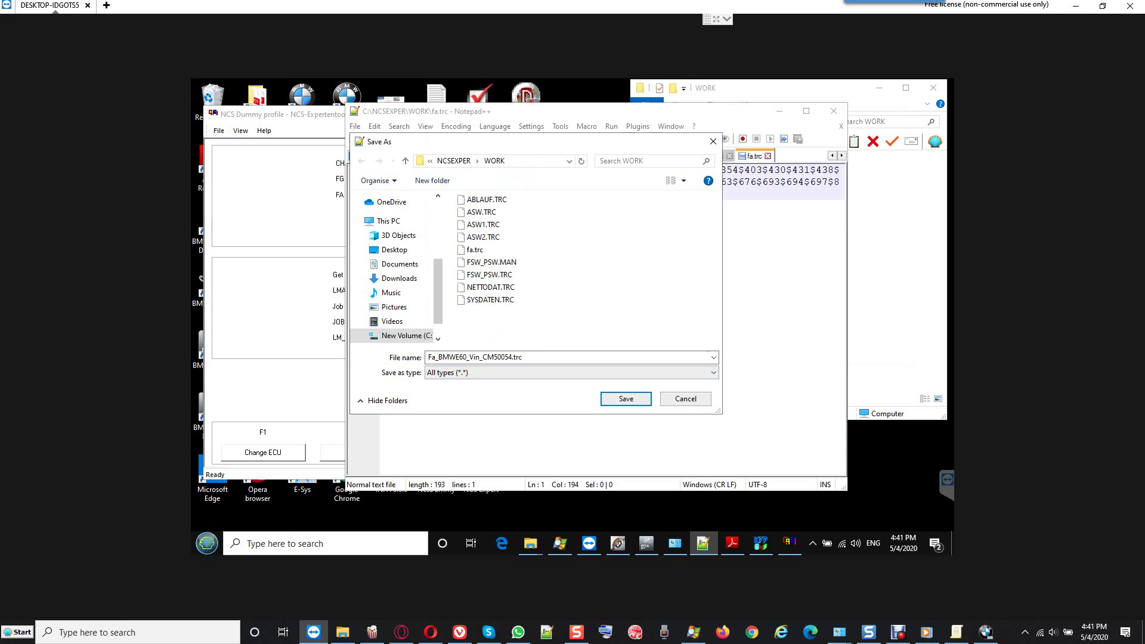
key(shift+Tab)
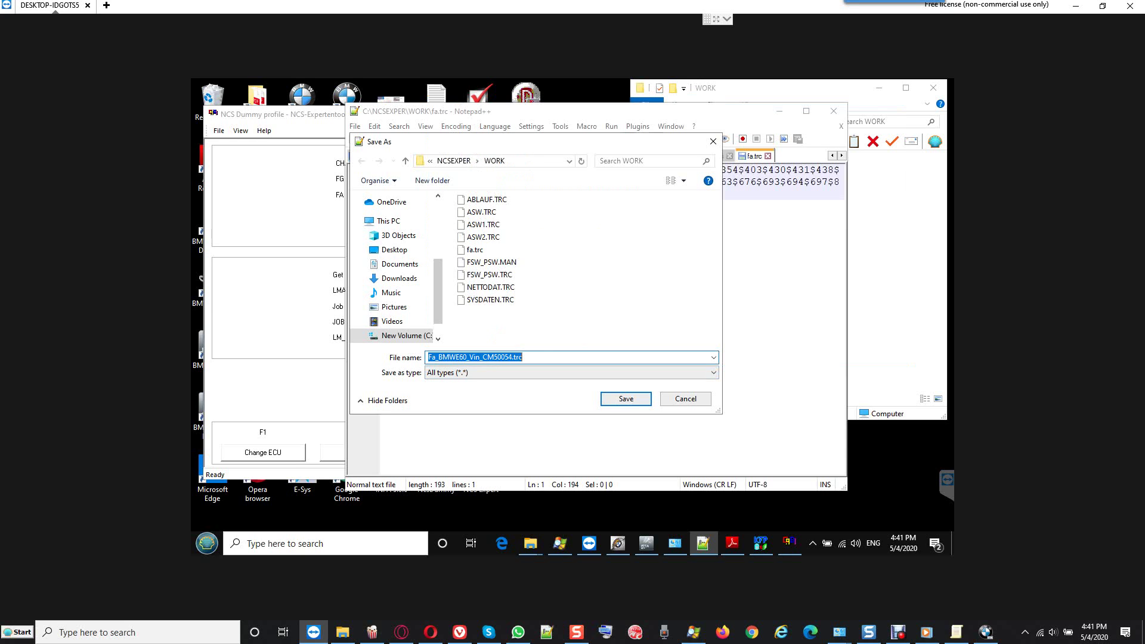
key(End)
key(BackSpace)
key(BackSpace)
text(SS)
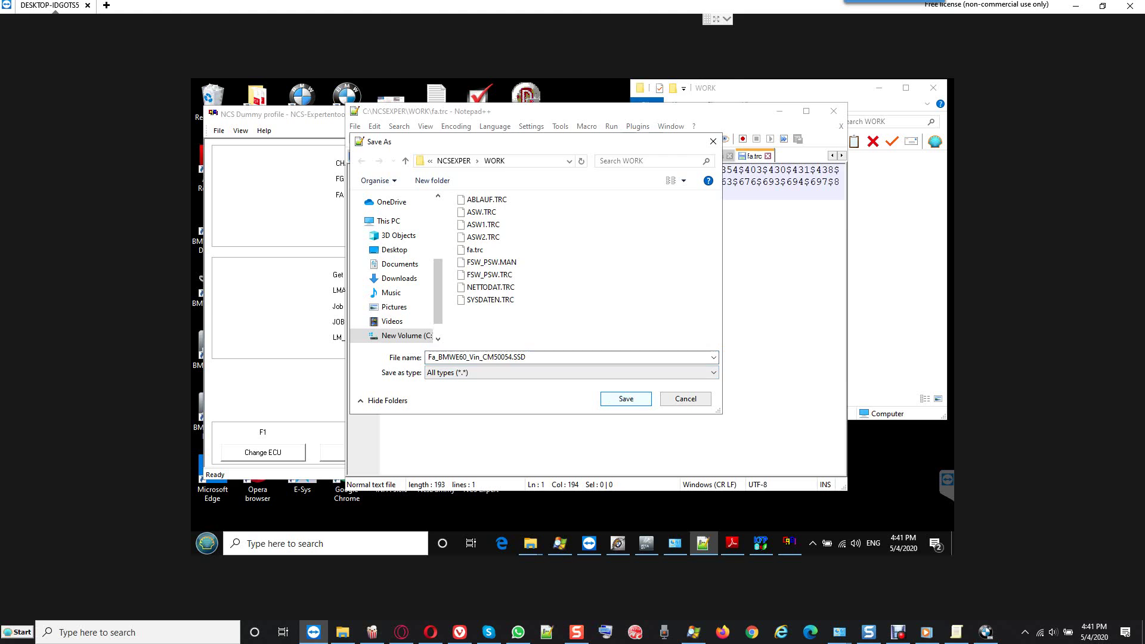
key(Return)
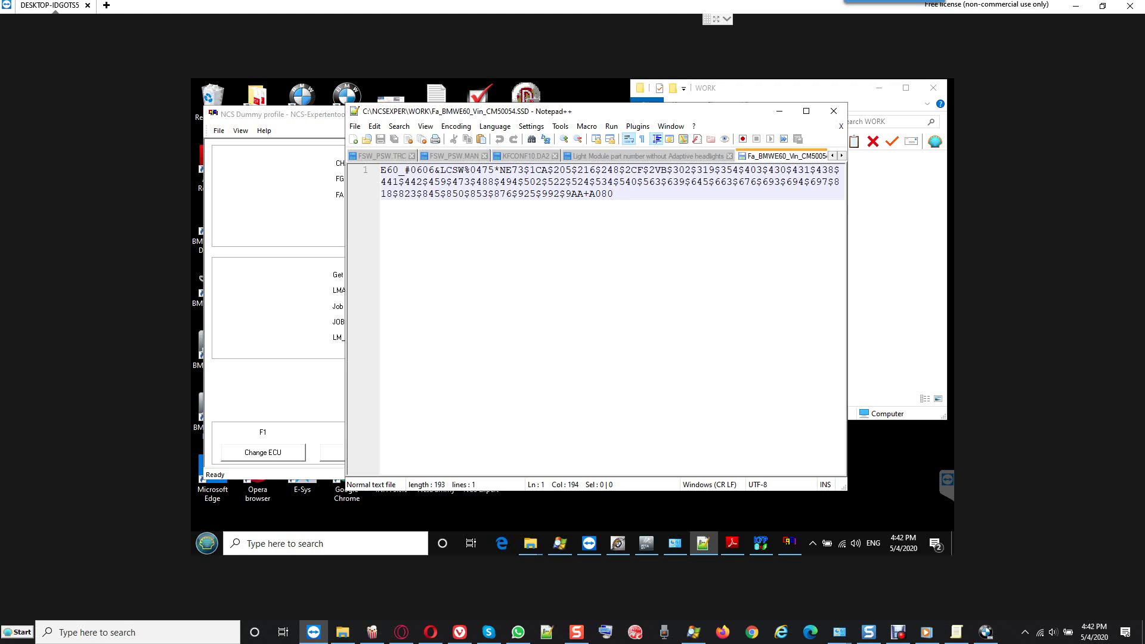
Open the saved SSD file from the WORK folder in Notepad++ to check it, then close it.
click(779, 111)
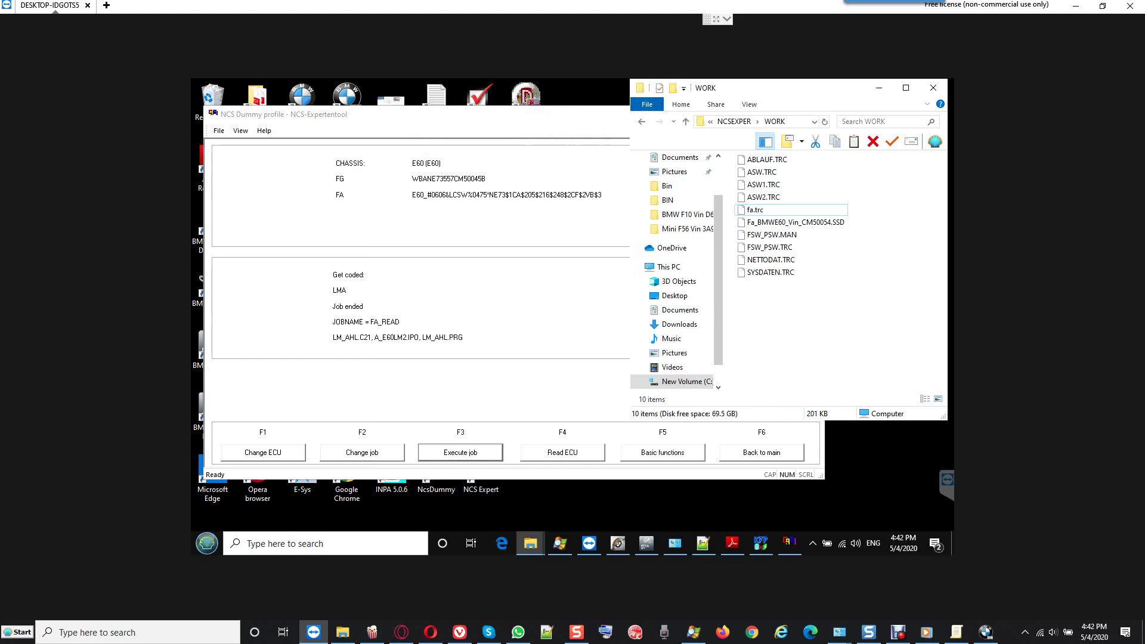
right_click(789, 224)
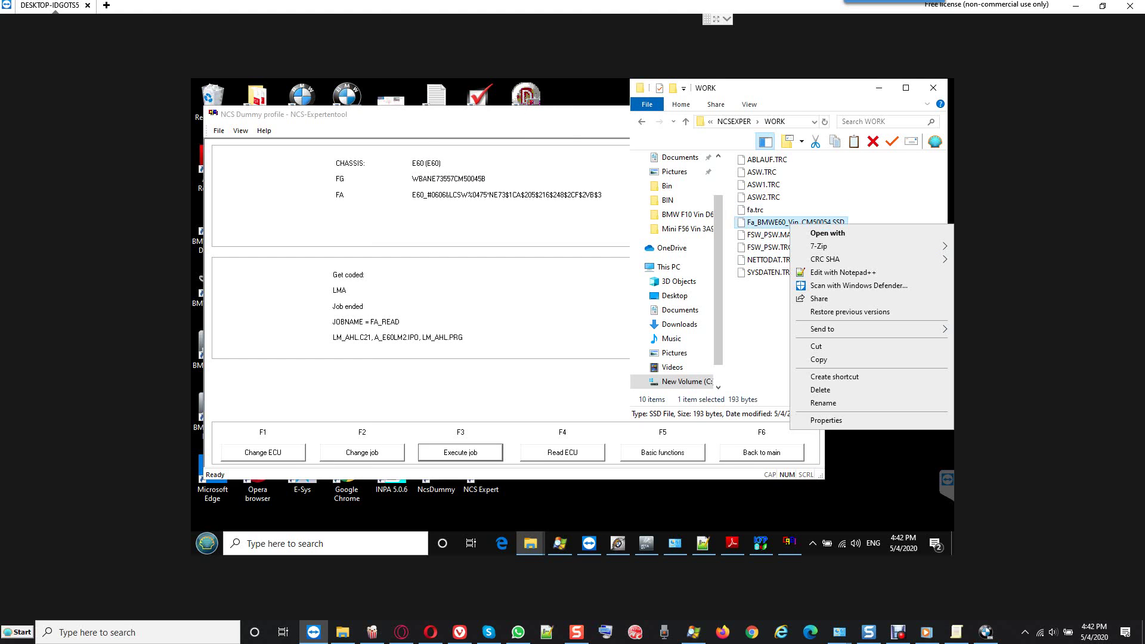
click(842, 272)
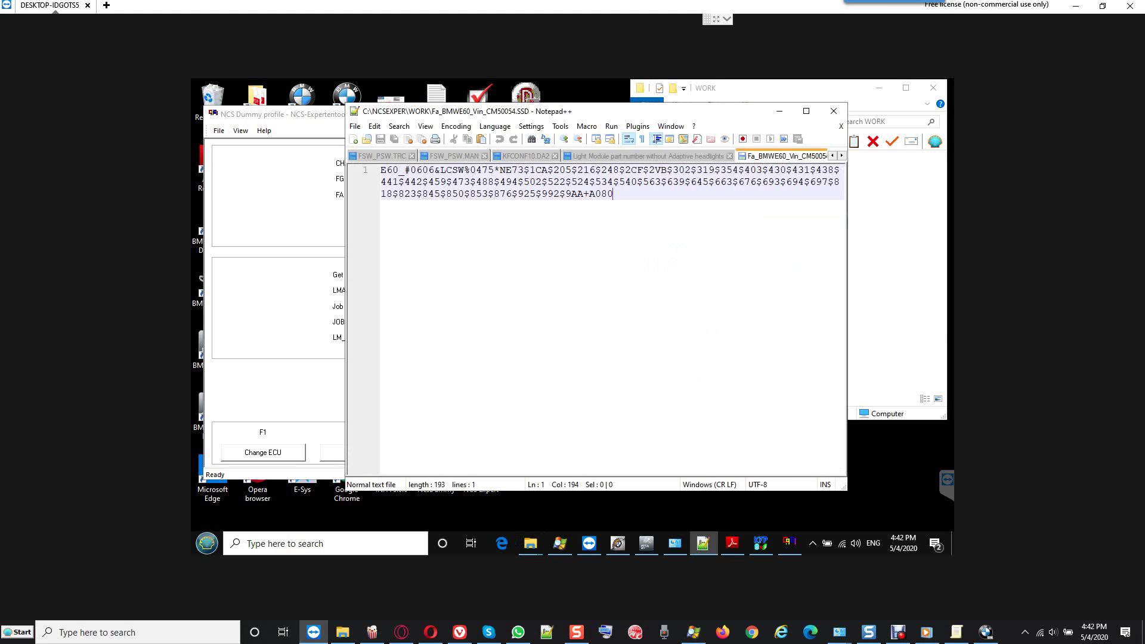
click(834, 111)
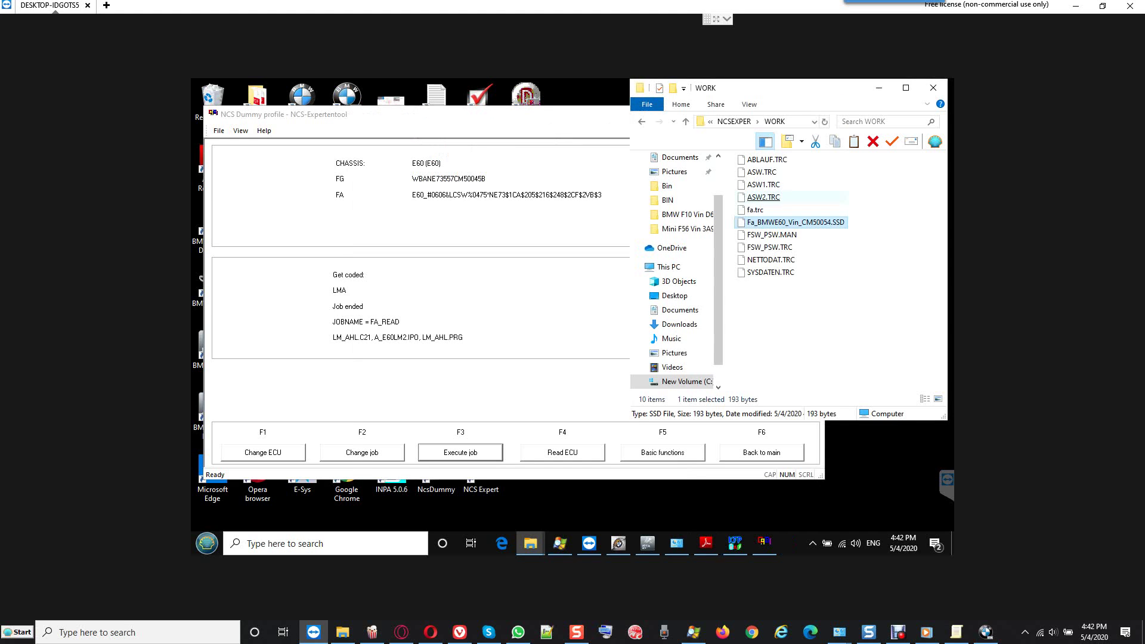
right_click(789, 223)
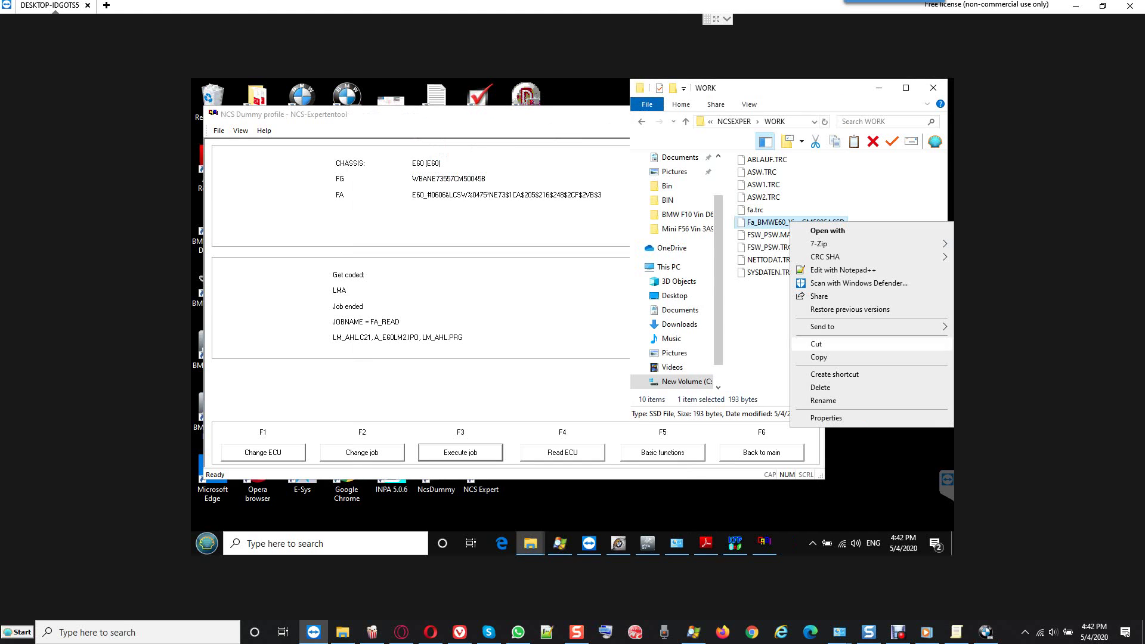
click(818, 357)
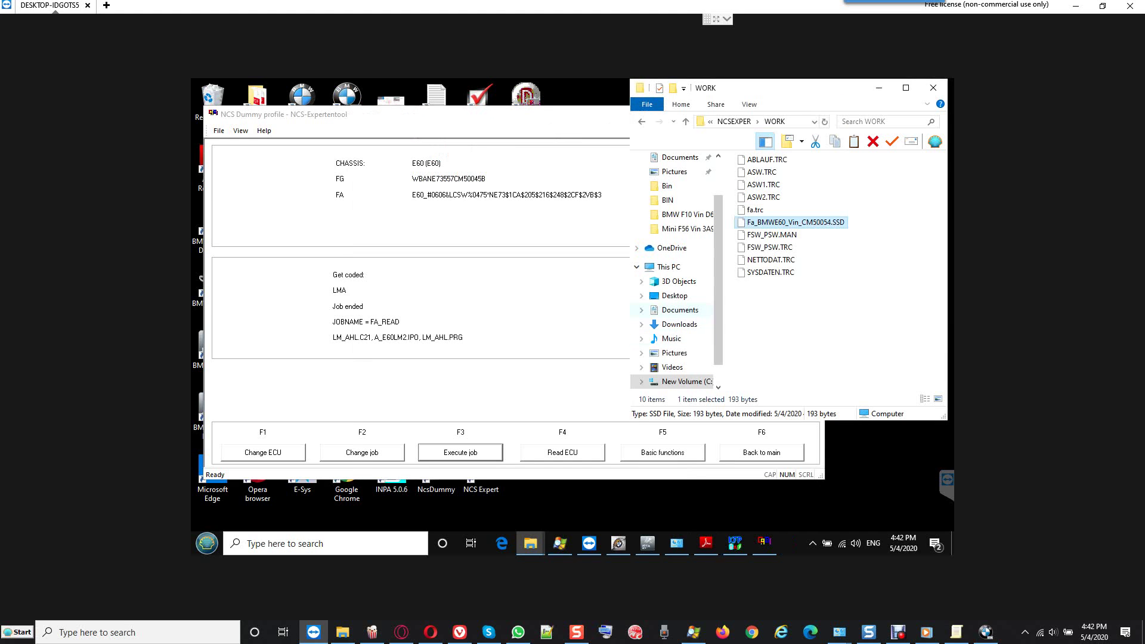
click(680, 310)
right_click(789, 322)
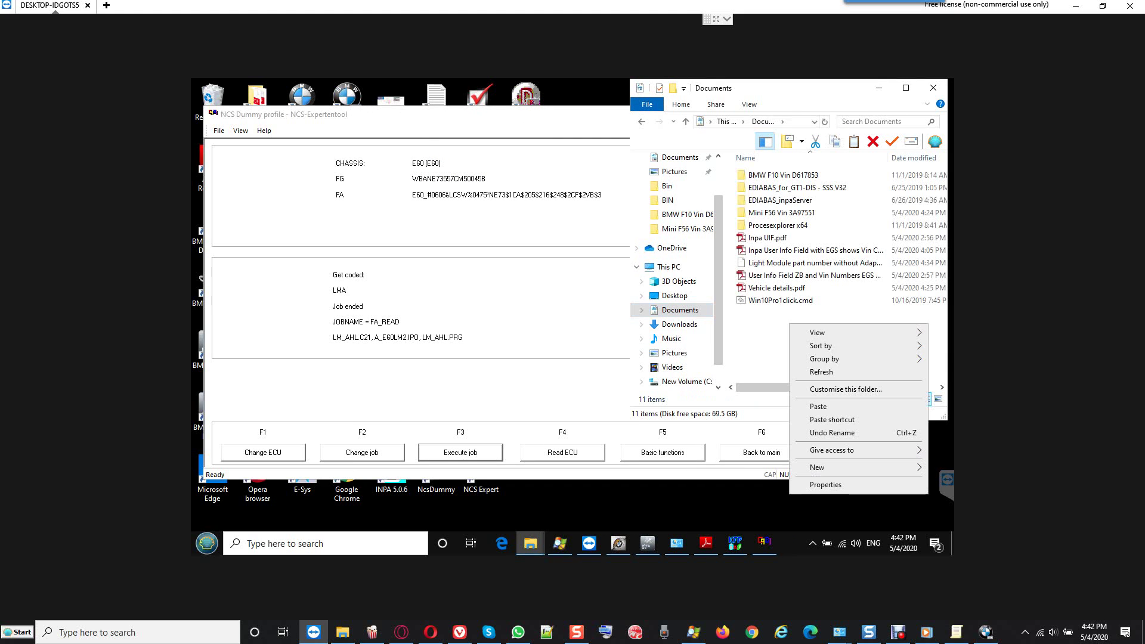
click(823, 407)
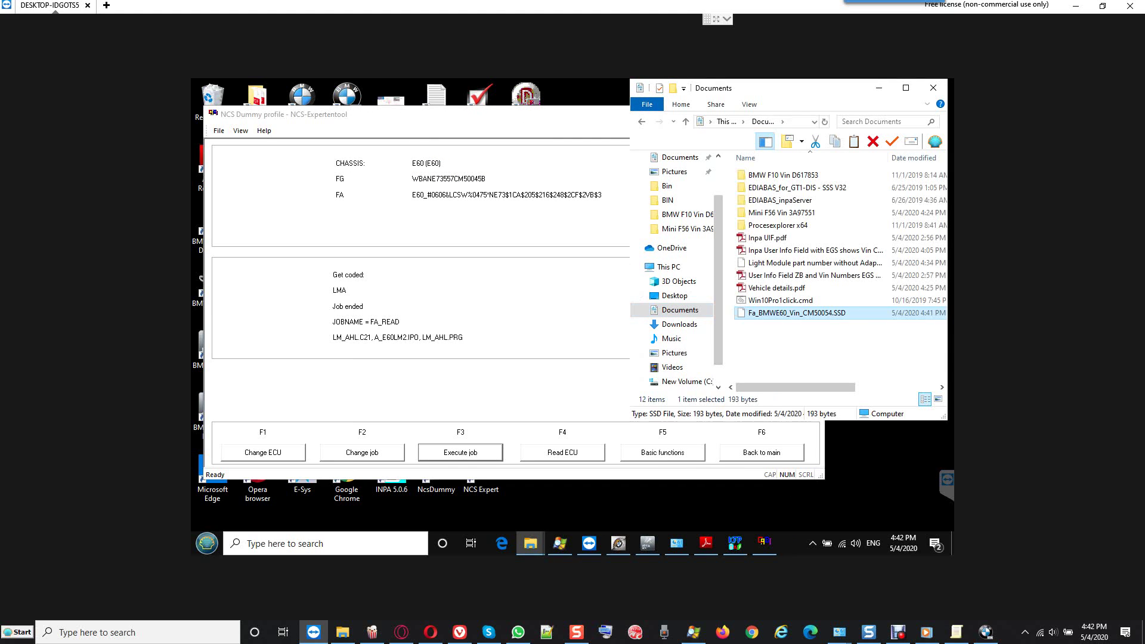
click(673, 87)
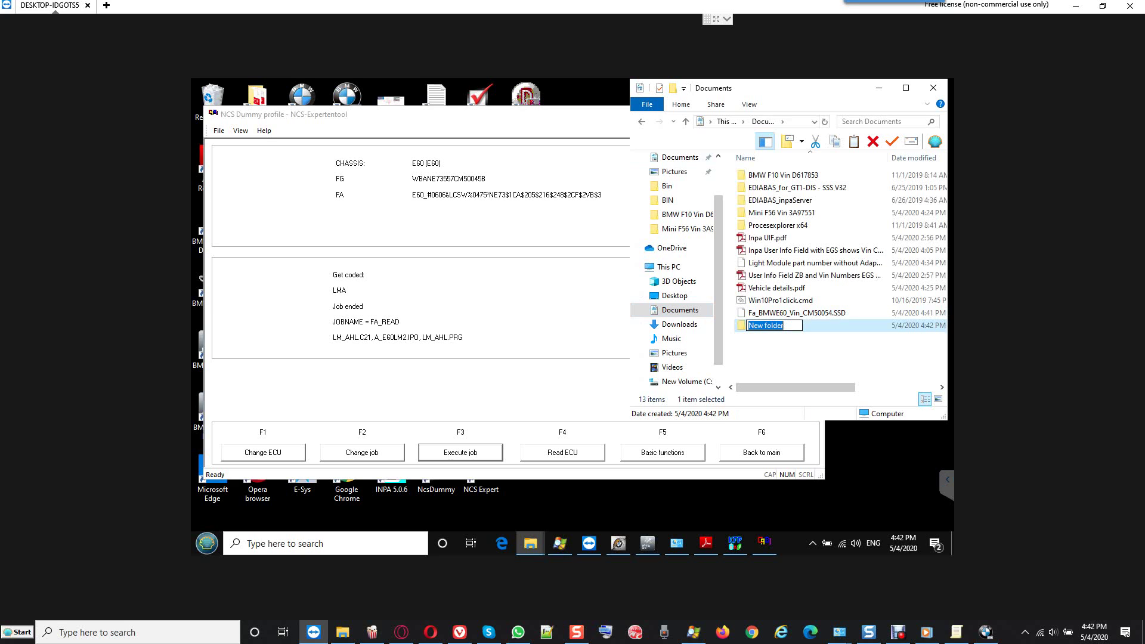
text(BM)
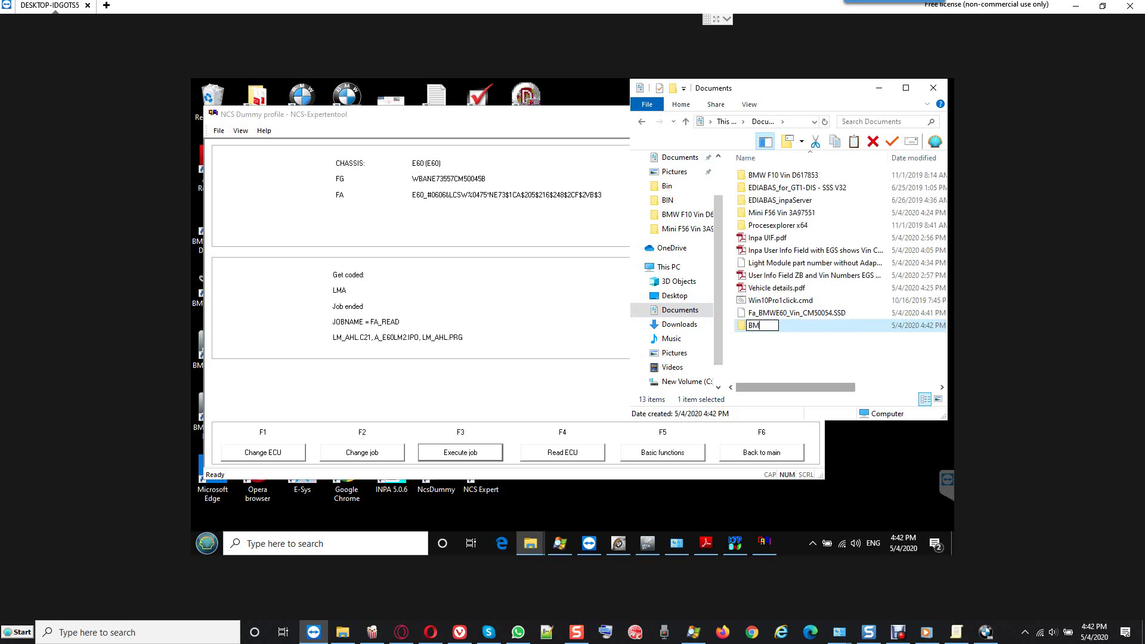
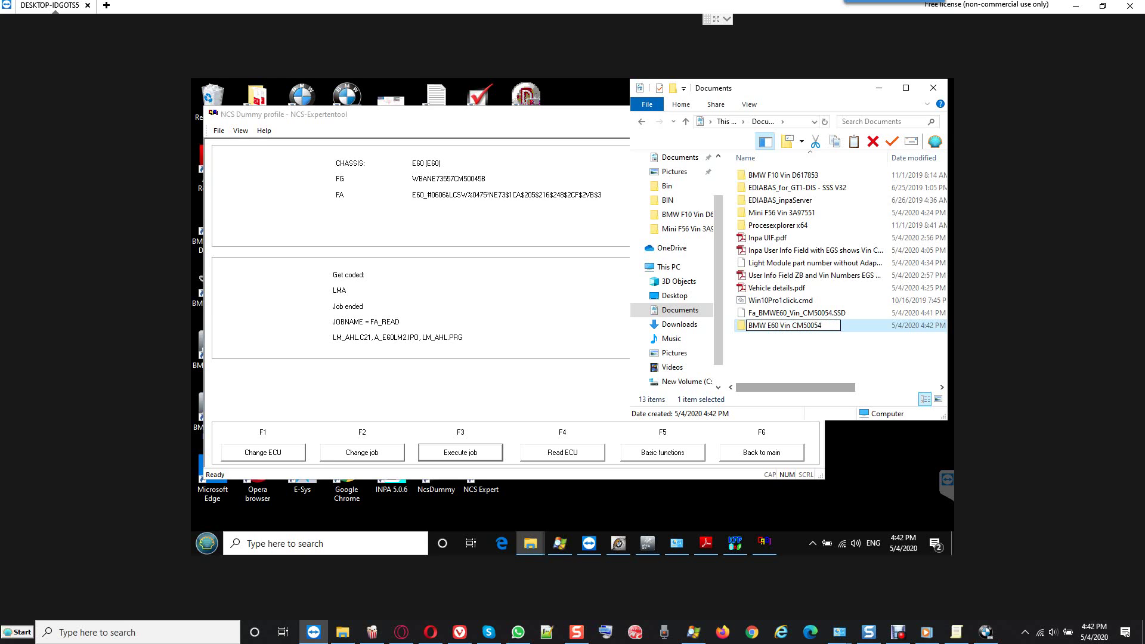
key(Return)
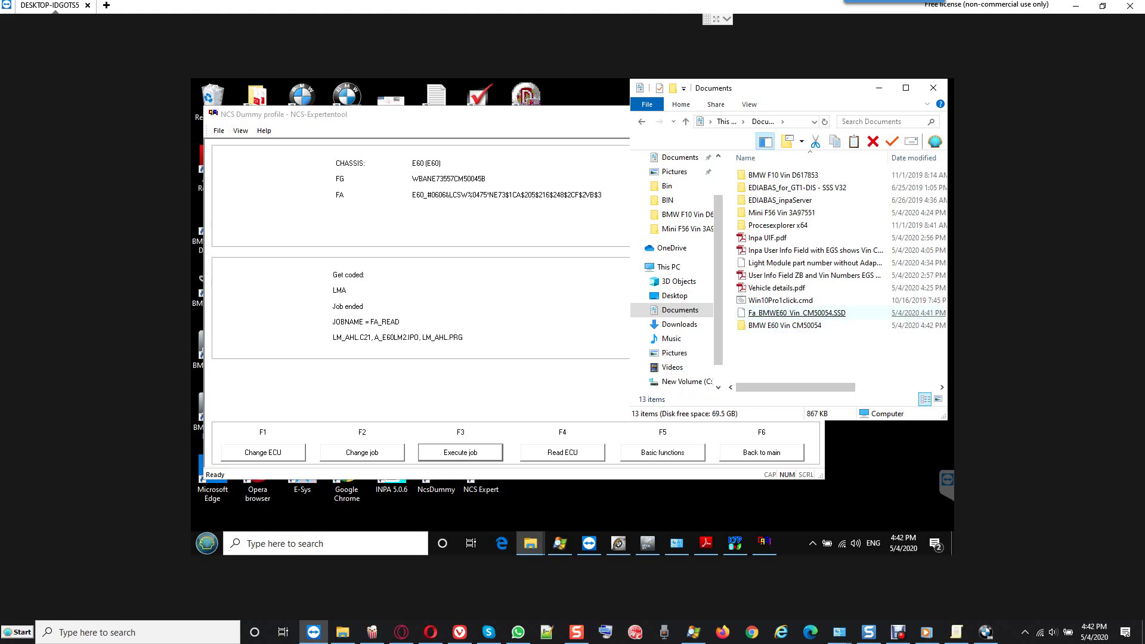
click(797, 313)
drag(797, 313, 778, 328)
Move Vehicle details.pdf and the User Info Field PDF into the VIN folder, closing the PDF reader first.
drag(776, 288, 783, 316)
drag(776, 275, 780, 301)
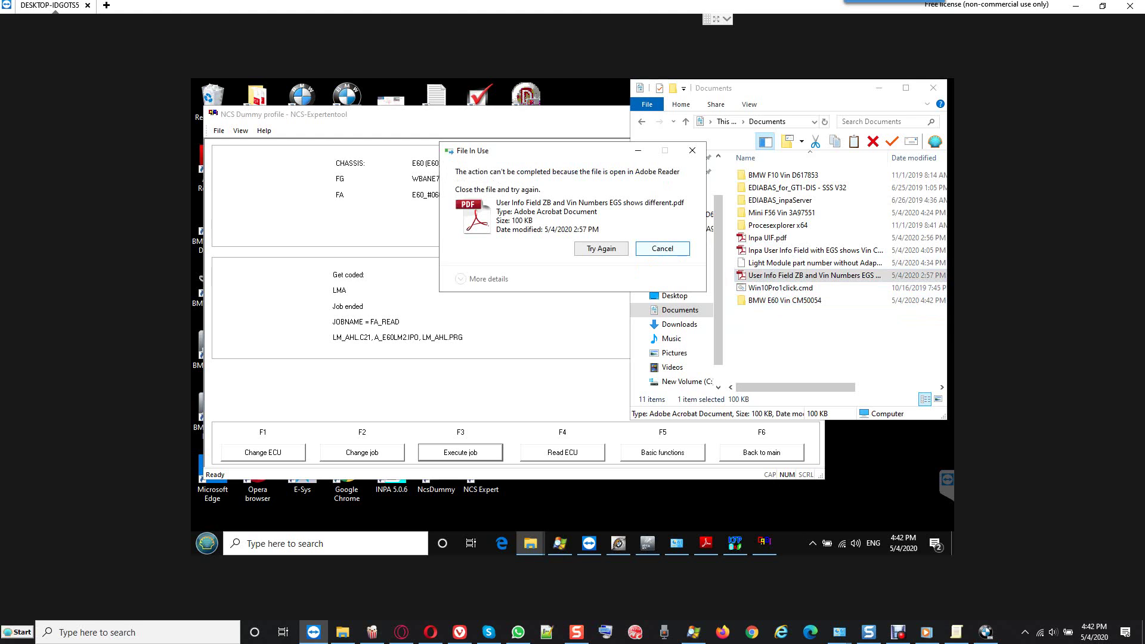
key(Escape)
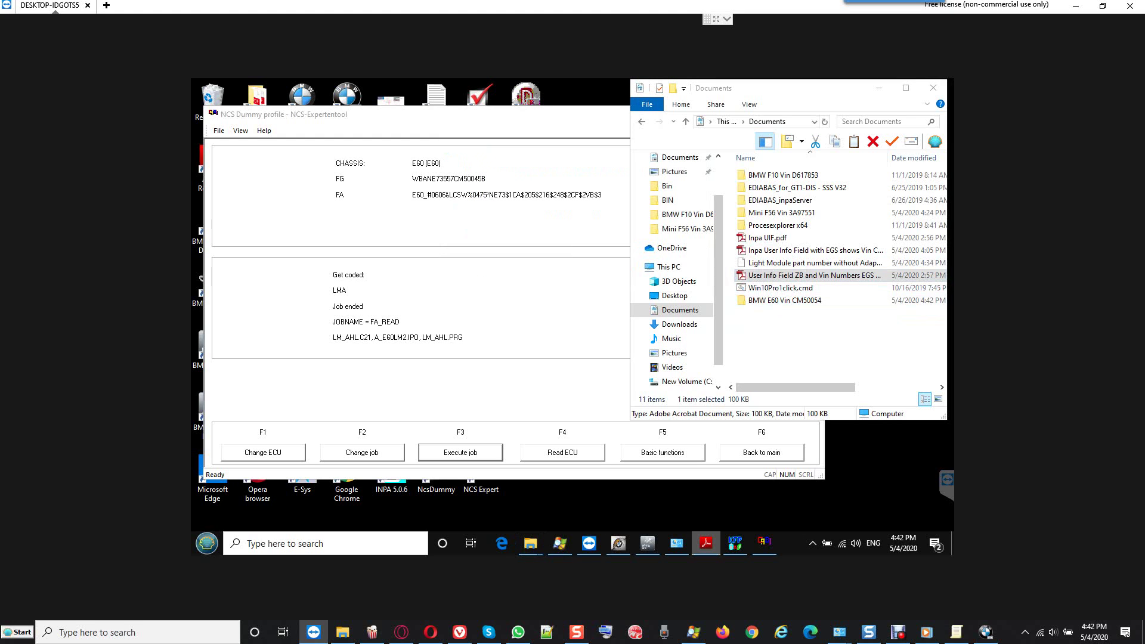
right_click(707, 543)
click(680, 517)
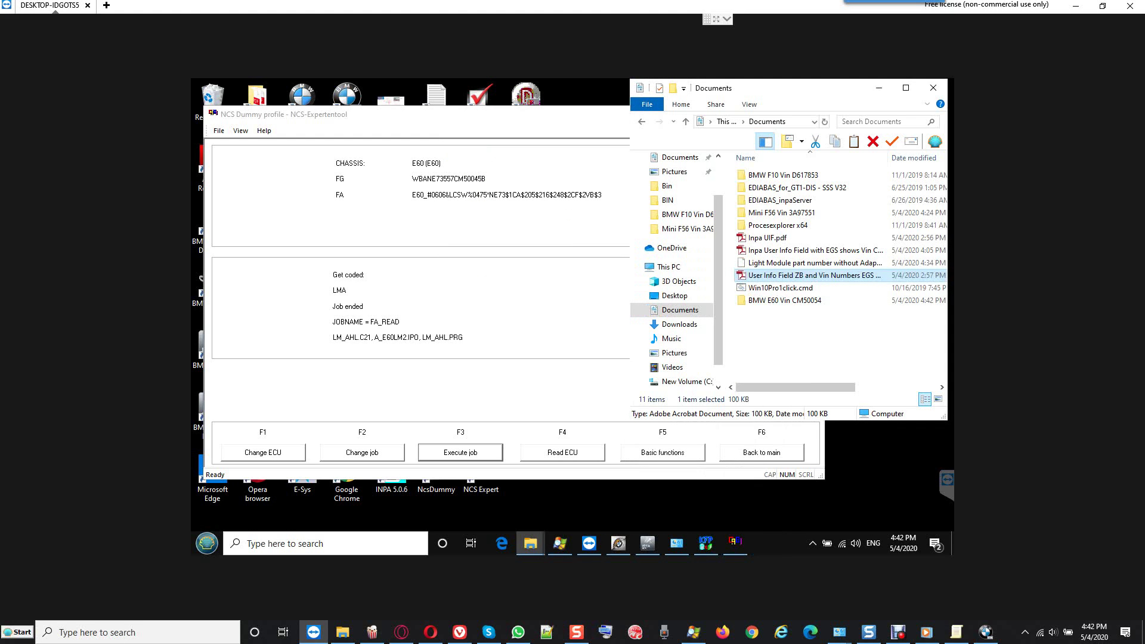
drag(781, 275, 788, 300)
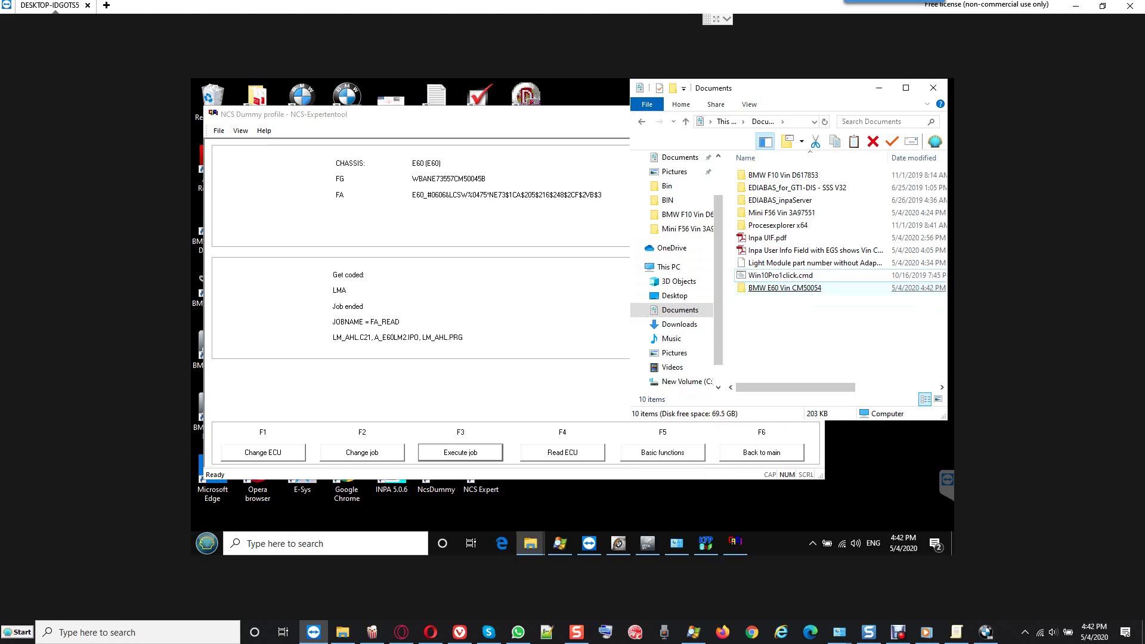
click(785, 288)
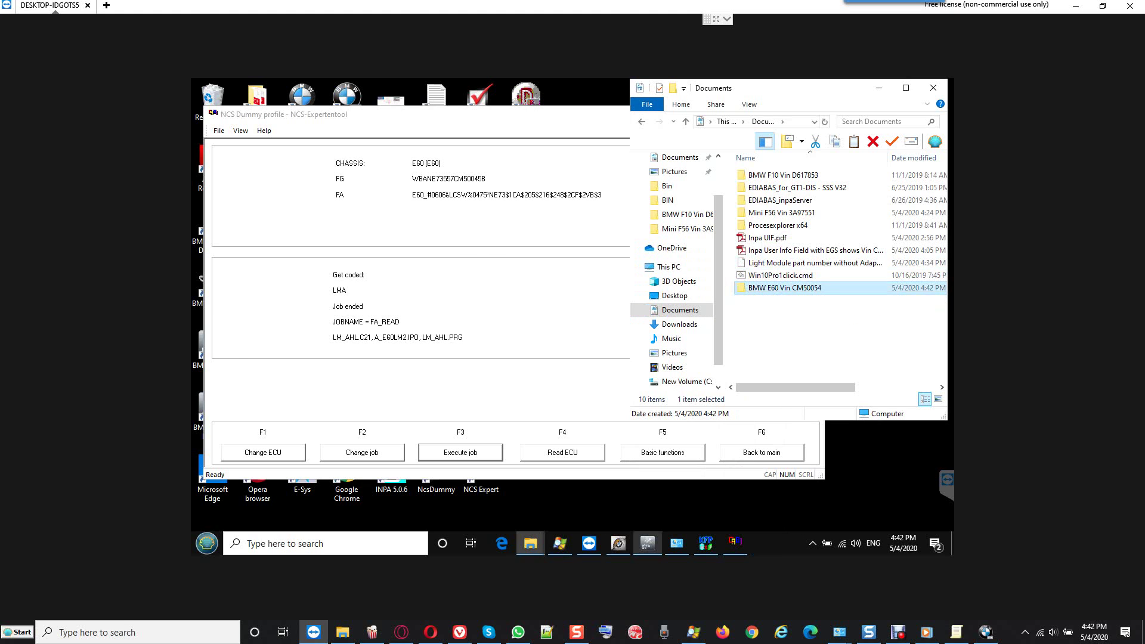
click(647, 544)
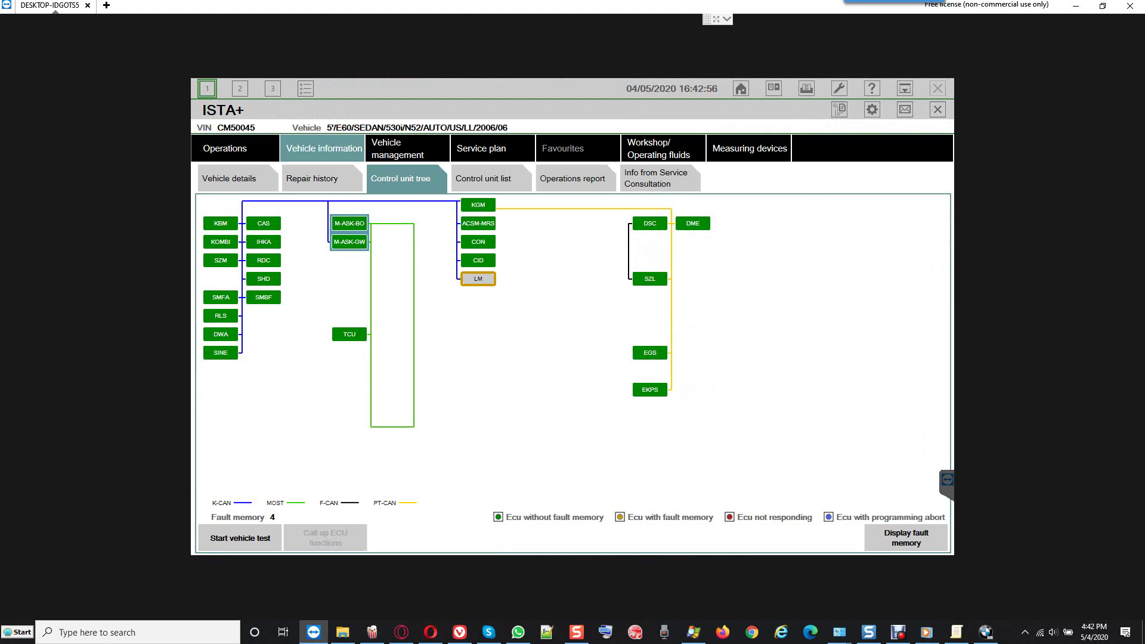
click(905, 88)
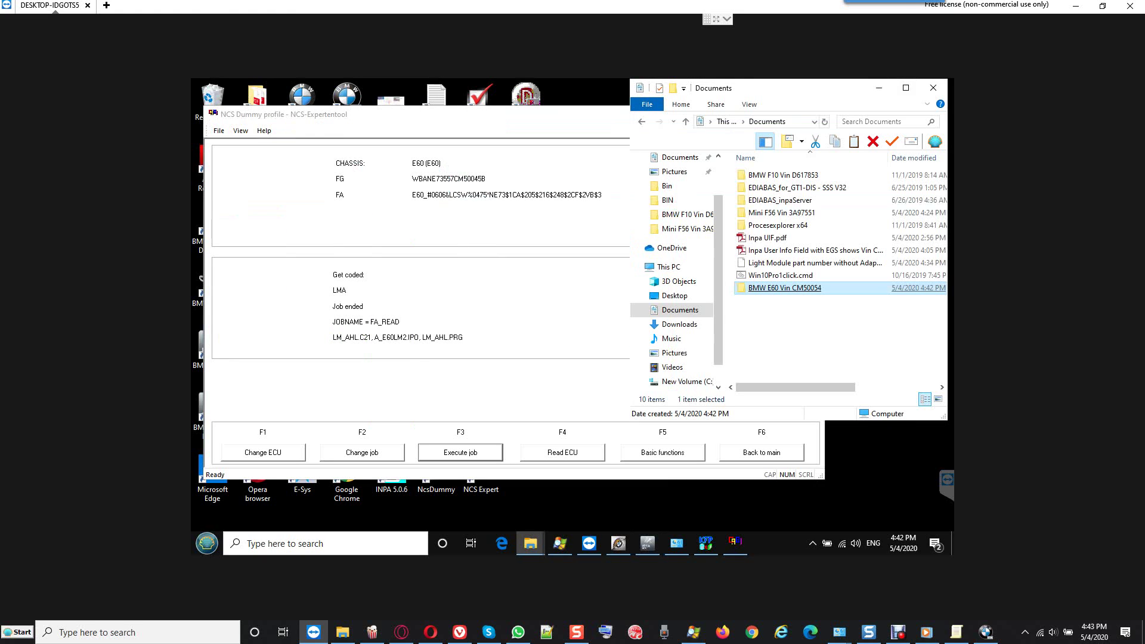
right_click(787, 288)
click(821, 504)
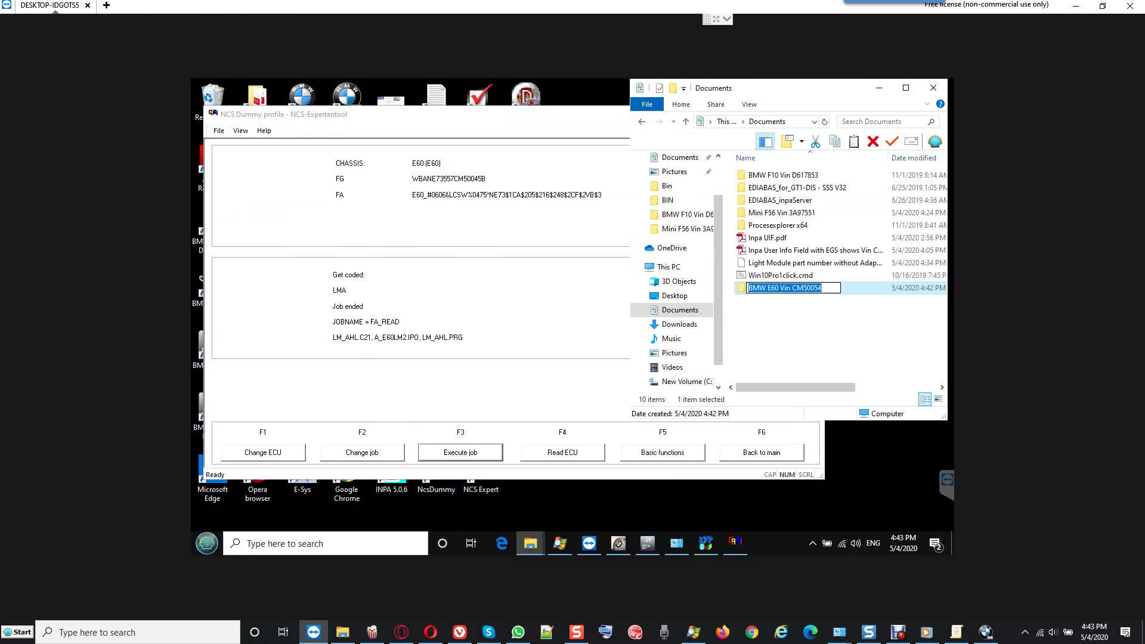
click(821, 288)
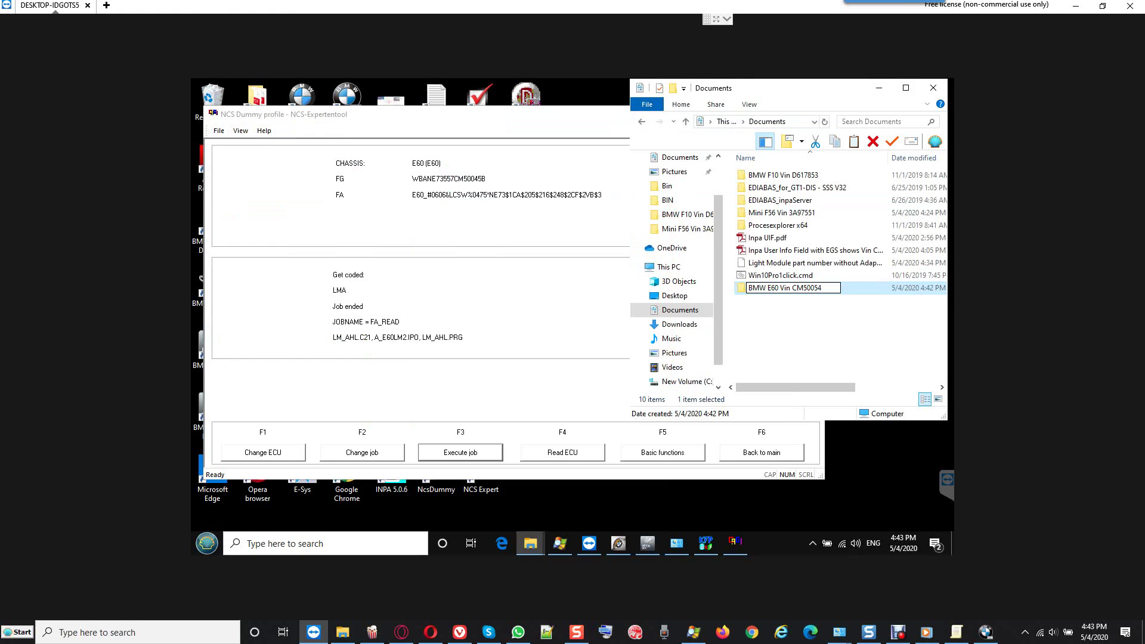
key(BackSpace)
text(5)
click(836, 334)
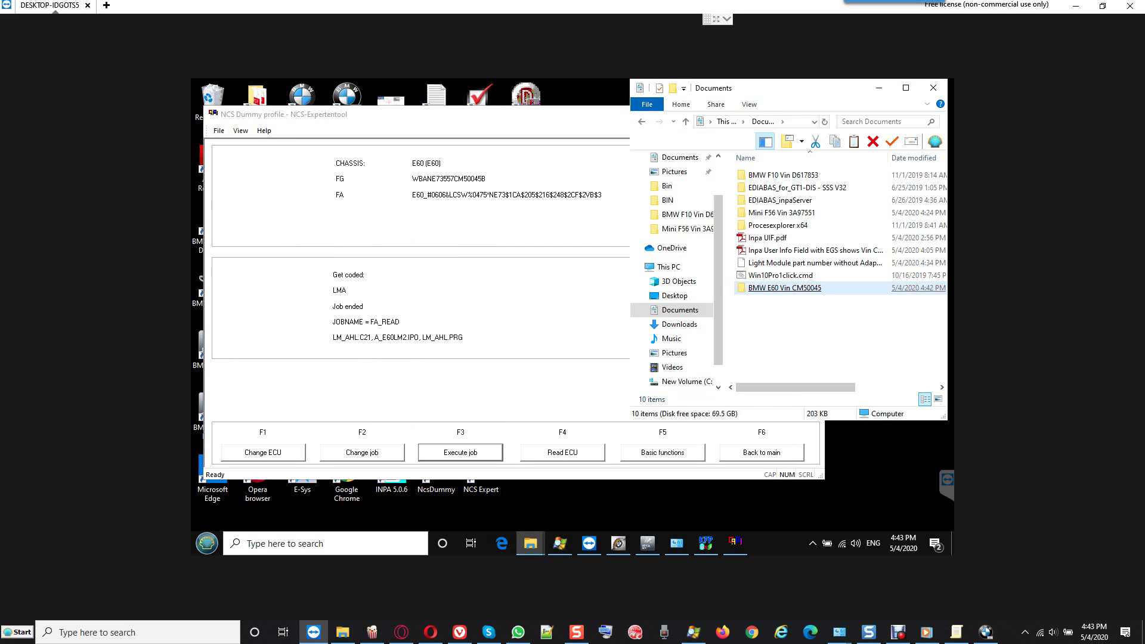
Move both Inpa PDFs and the F10 folder's control unit tree PDF into the E60 folder.
drag(793, 250, 758, 289)
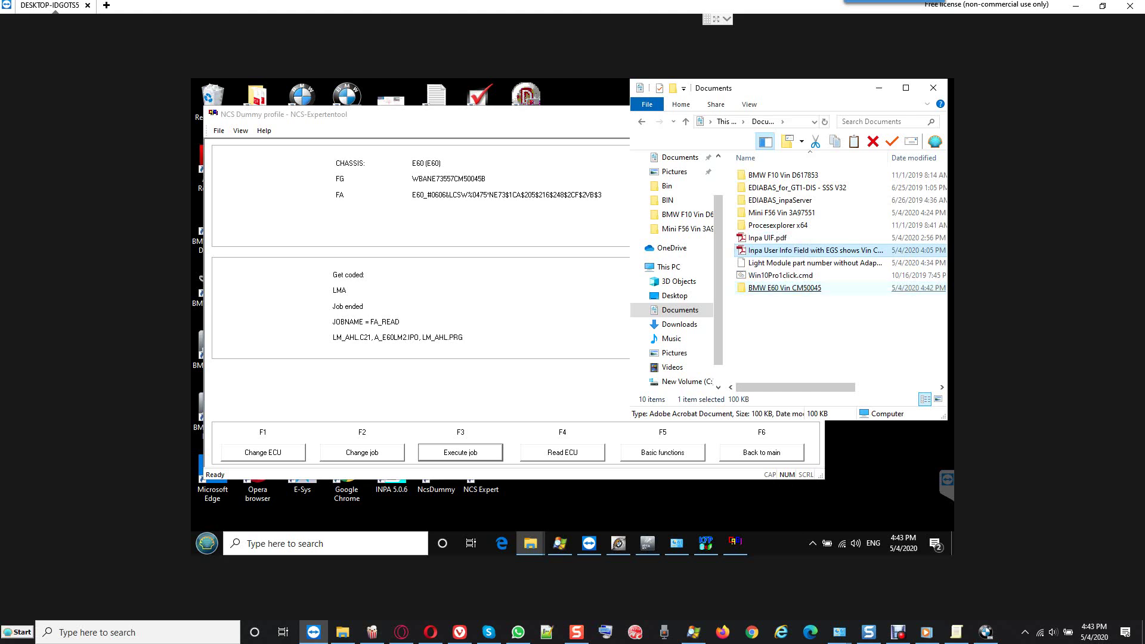
drag(769, 237, 781, 276)
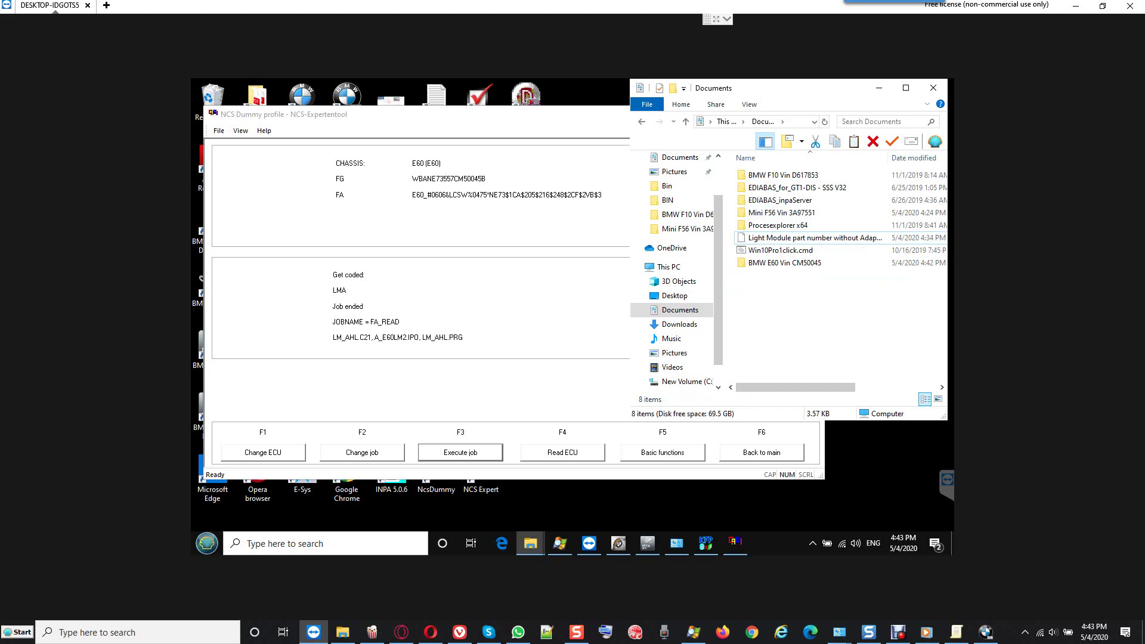
double_click(782, 175)
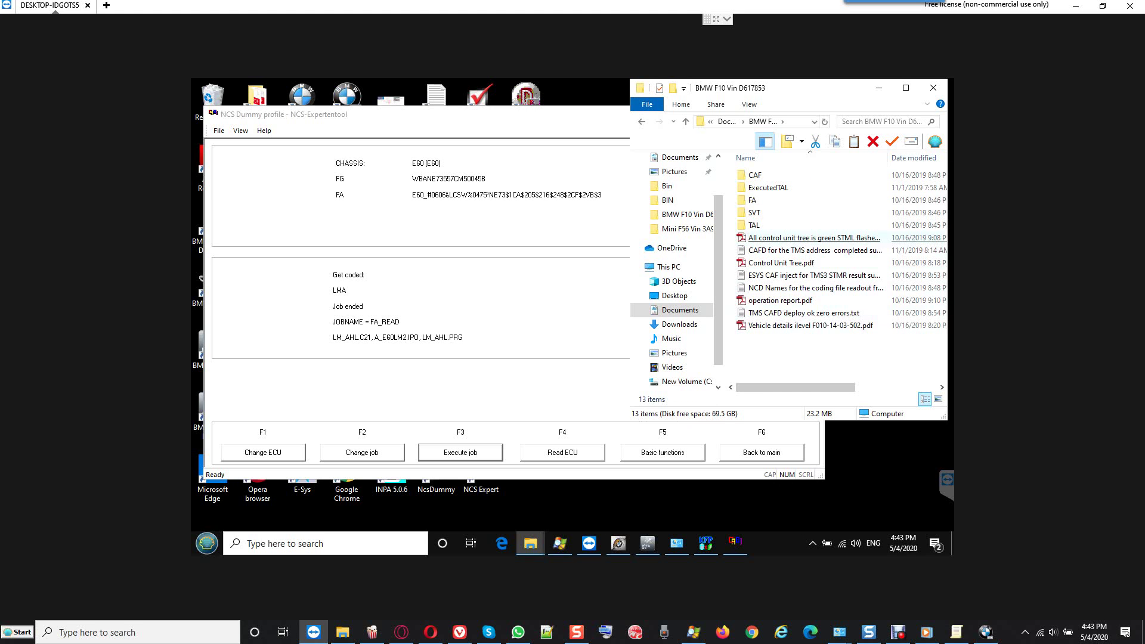
right_click(791, 238)
click(819, 429)
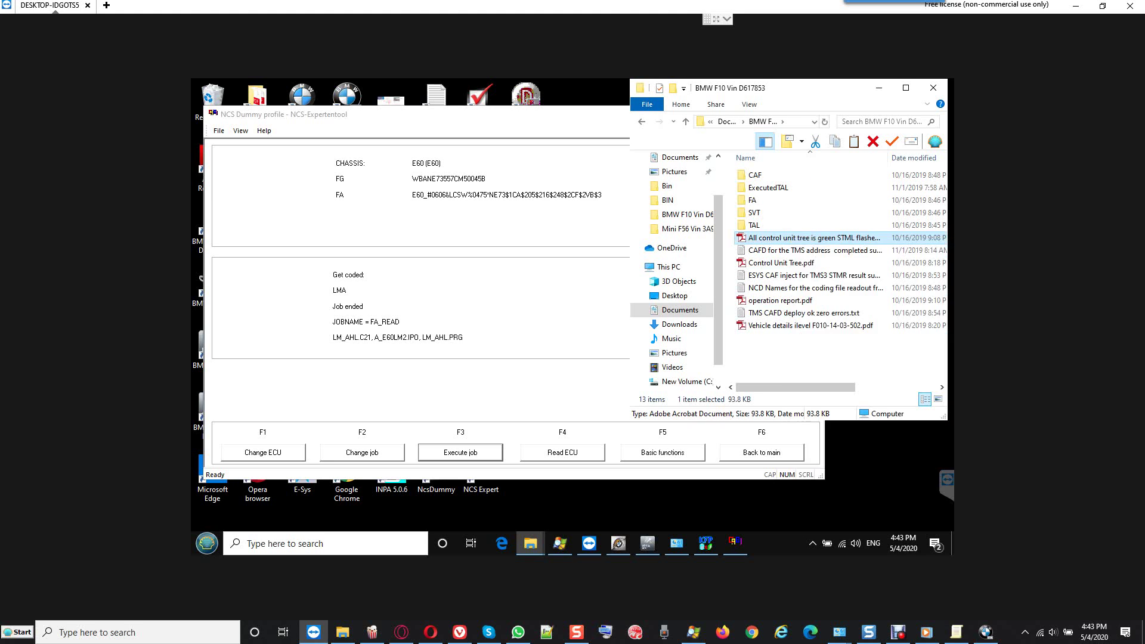
key(alt+Left)
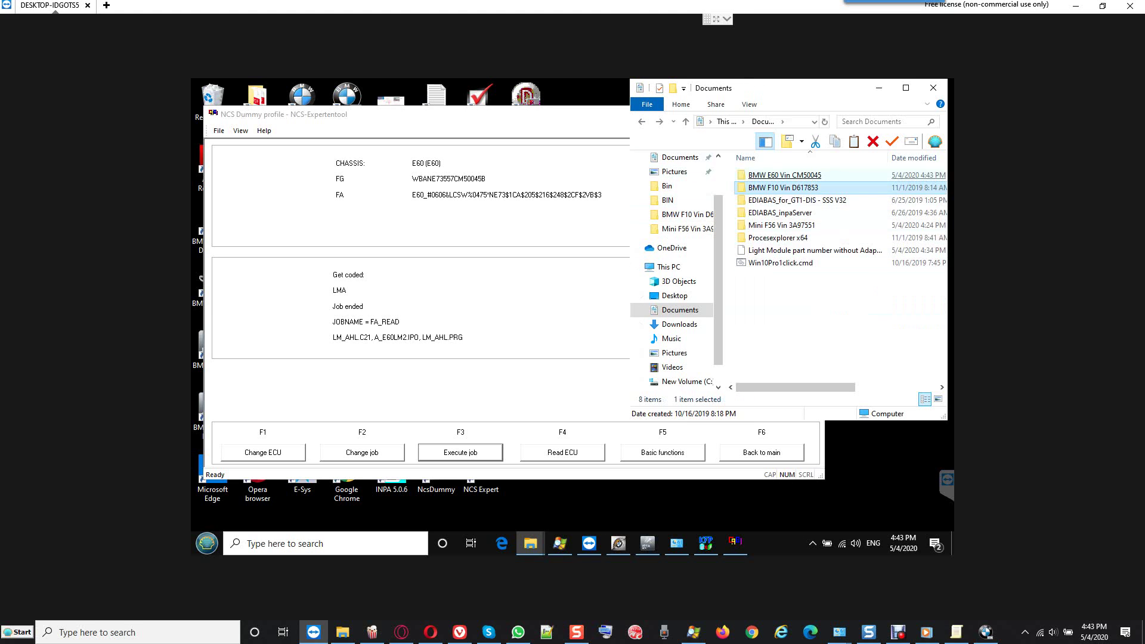
right_click(779, 175)
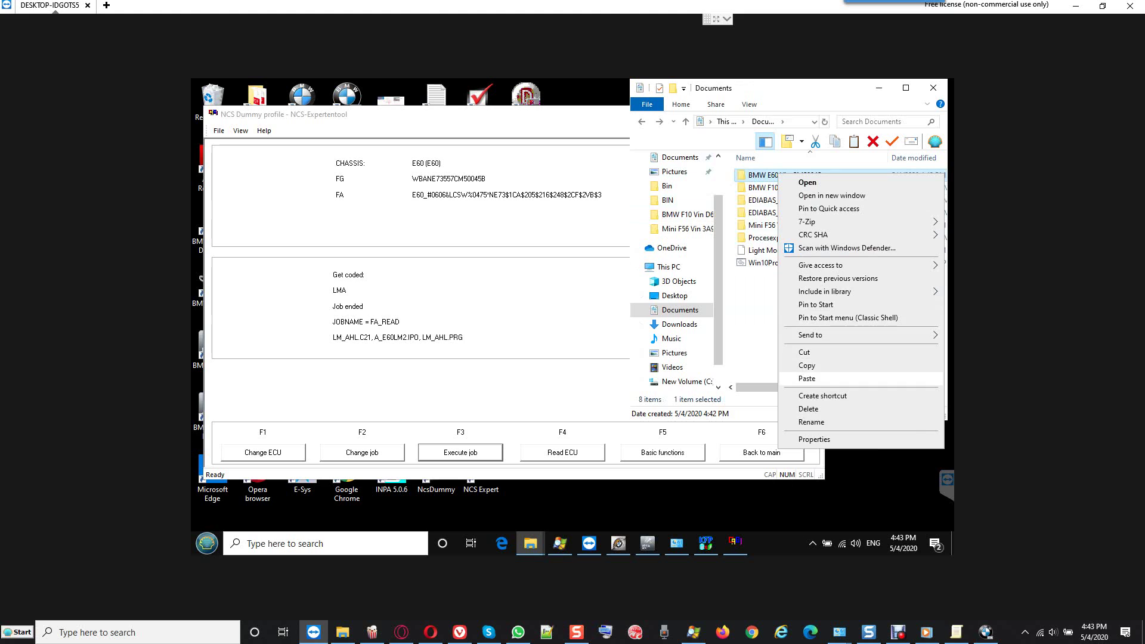
click(806, 379)
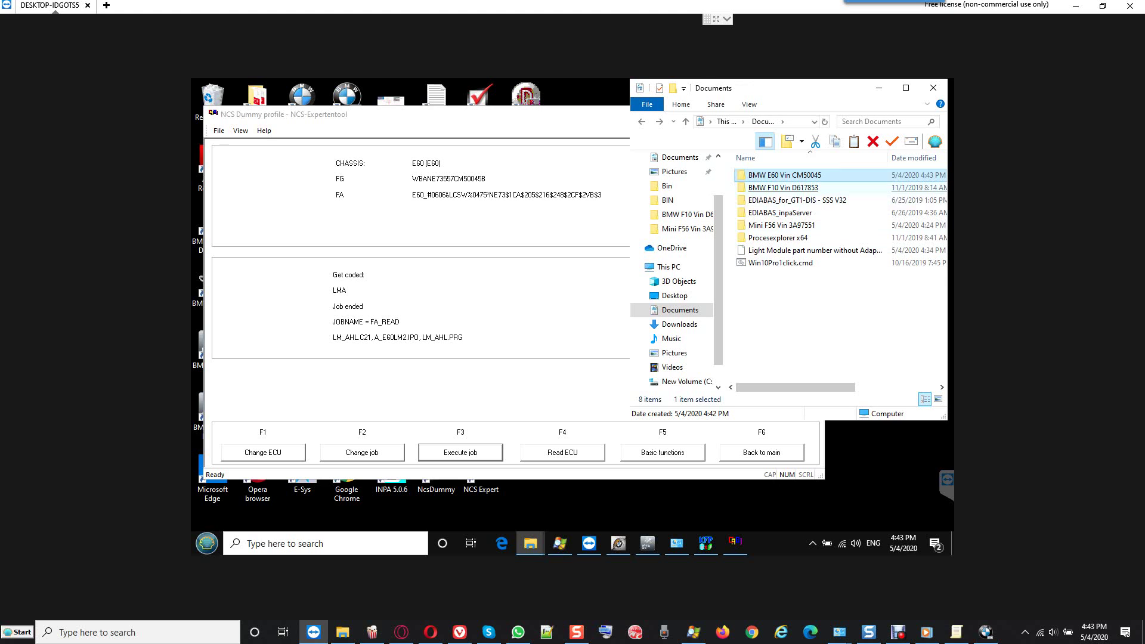
double_click(783, 187)
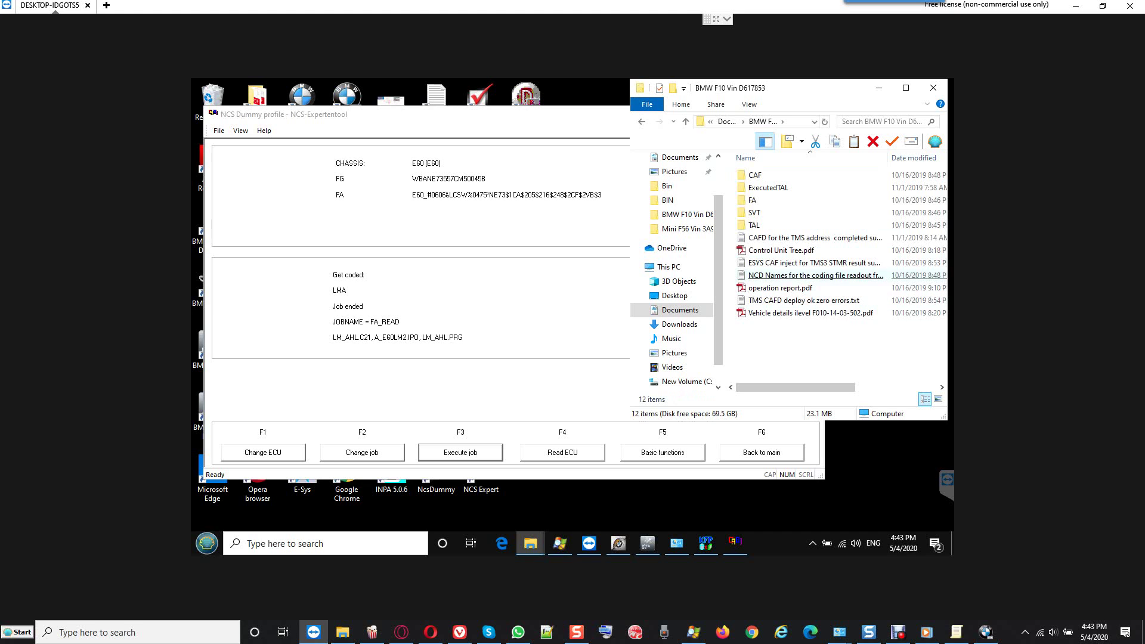
click(782, 250)
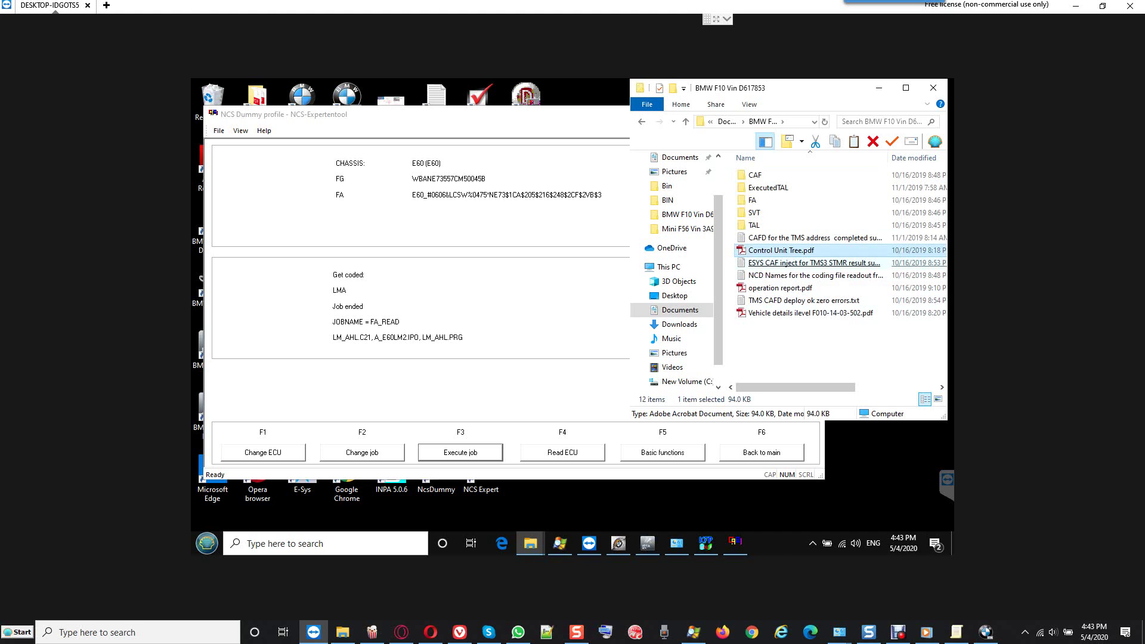
key(Return)
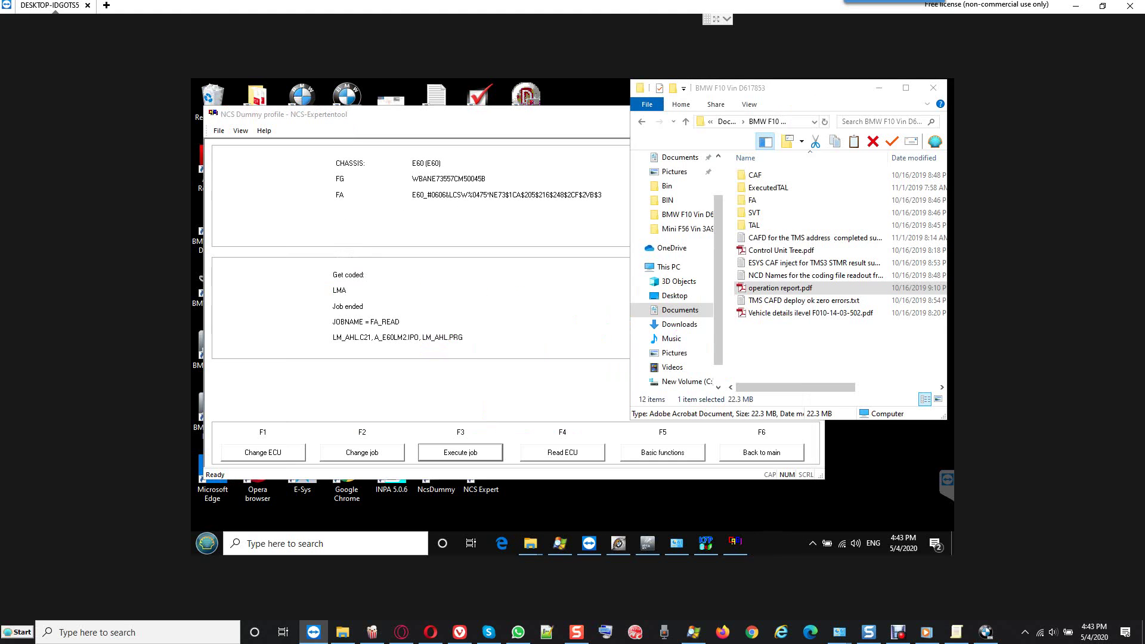
click(799, 105)
key(BackSpace)
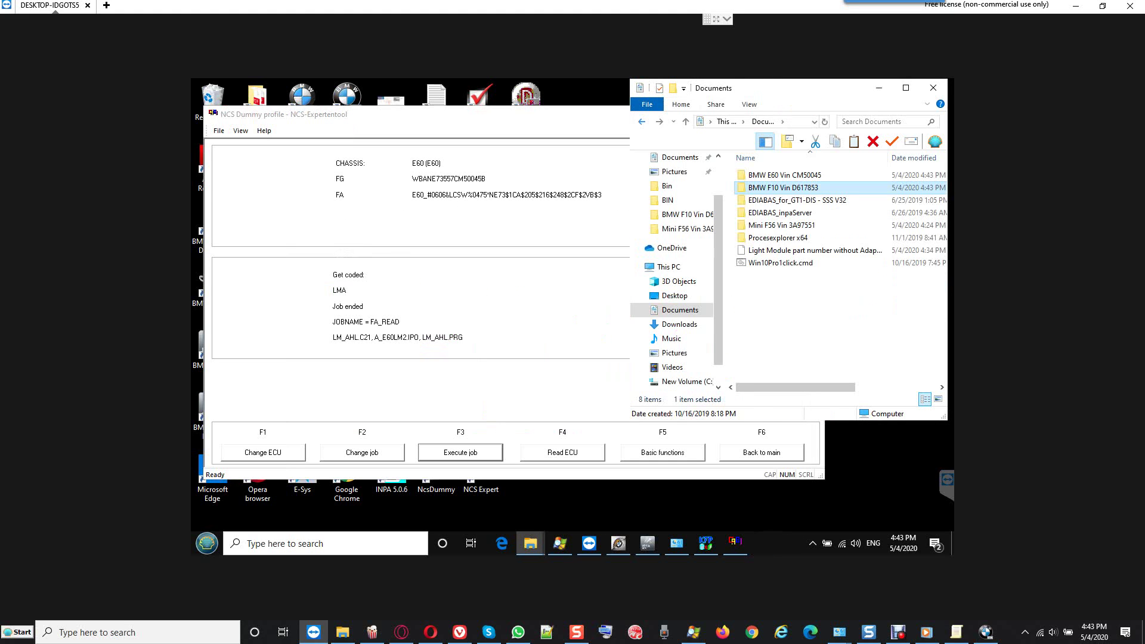
Return NCS Expert to its main screen and close it, then restore the ISTA+ E60 session.
click(880, 88)
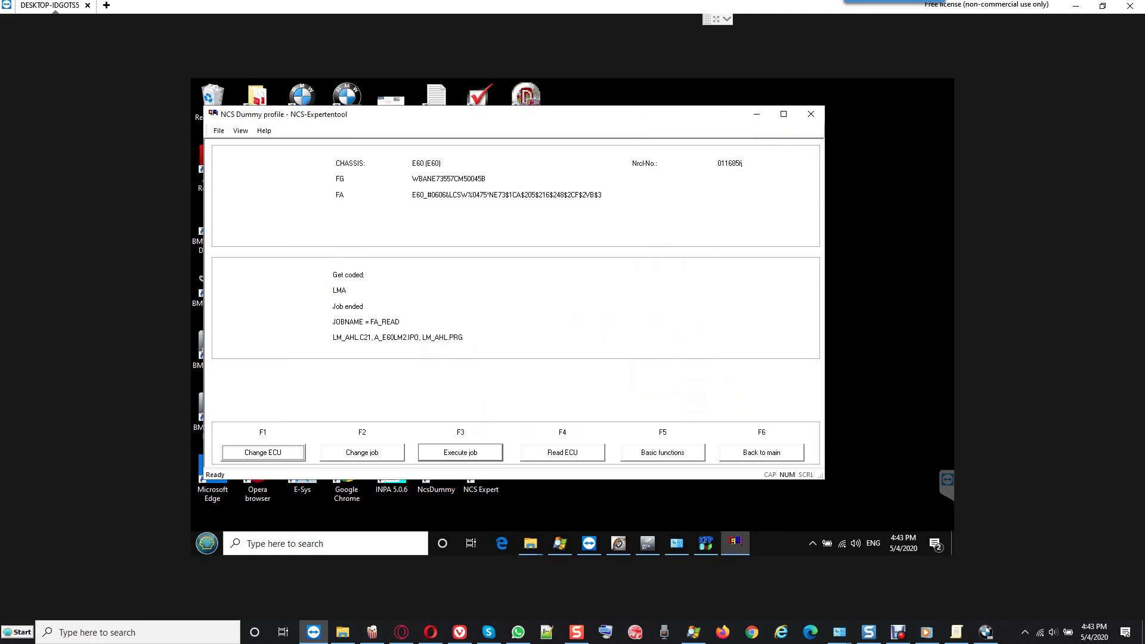
key(F6)
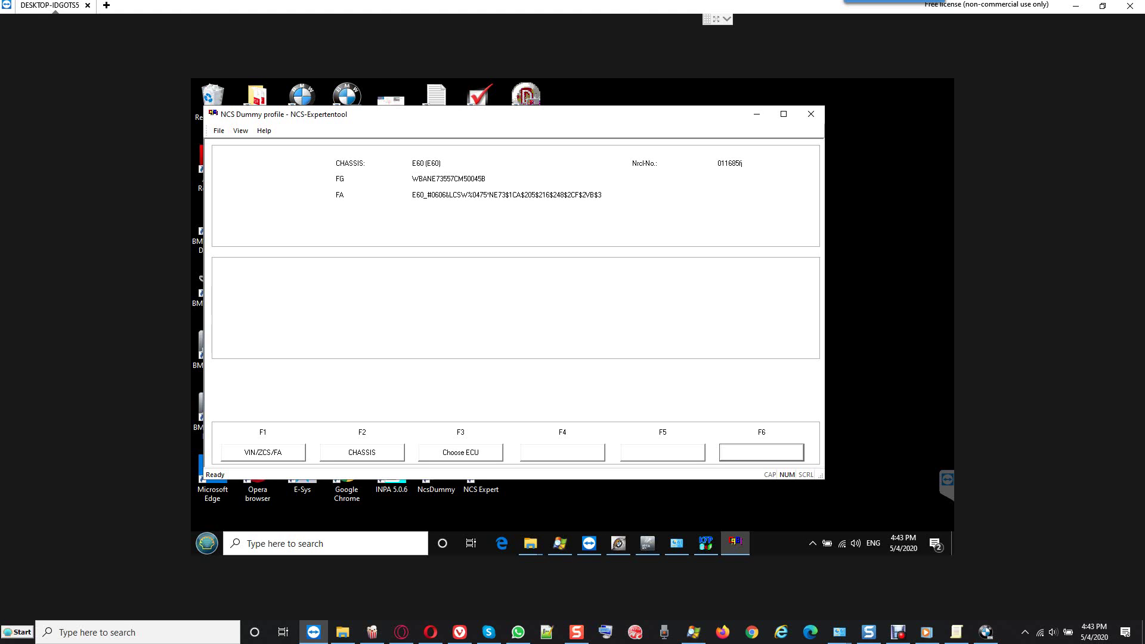
click(810, 114)
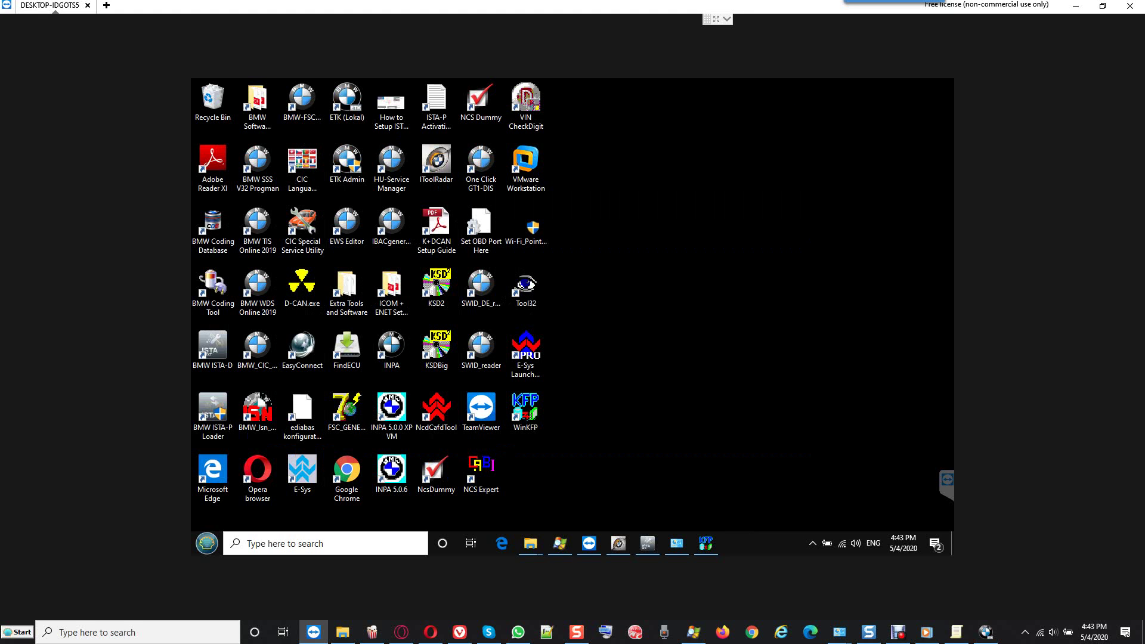
click(647, 544)
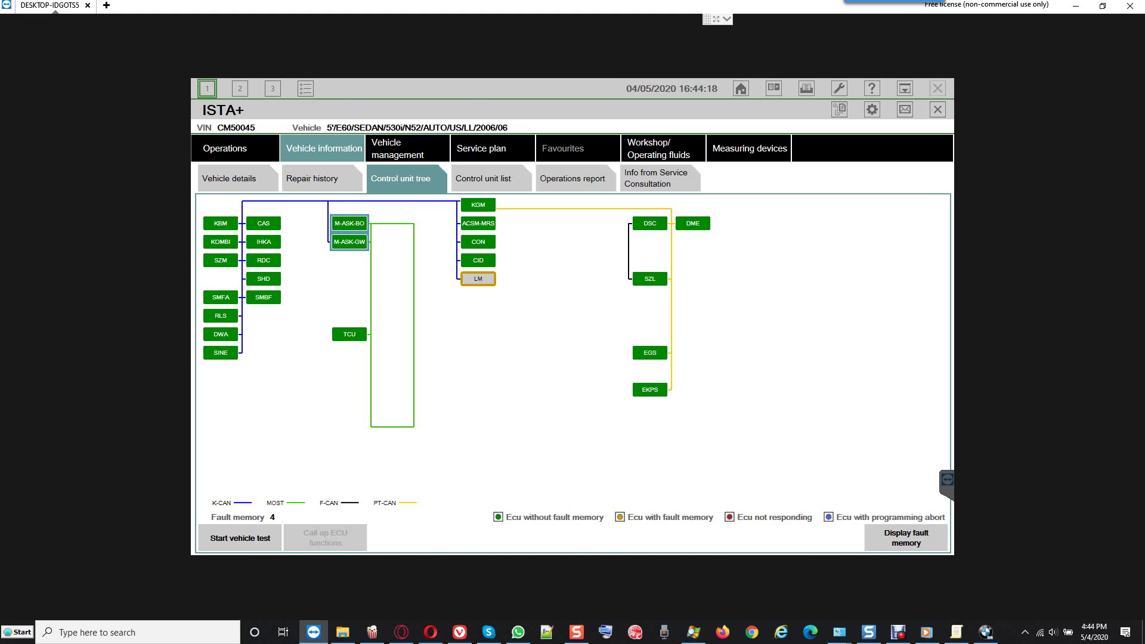
click(905, 88)
click(530, 544)
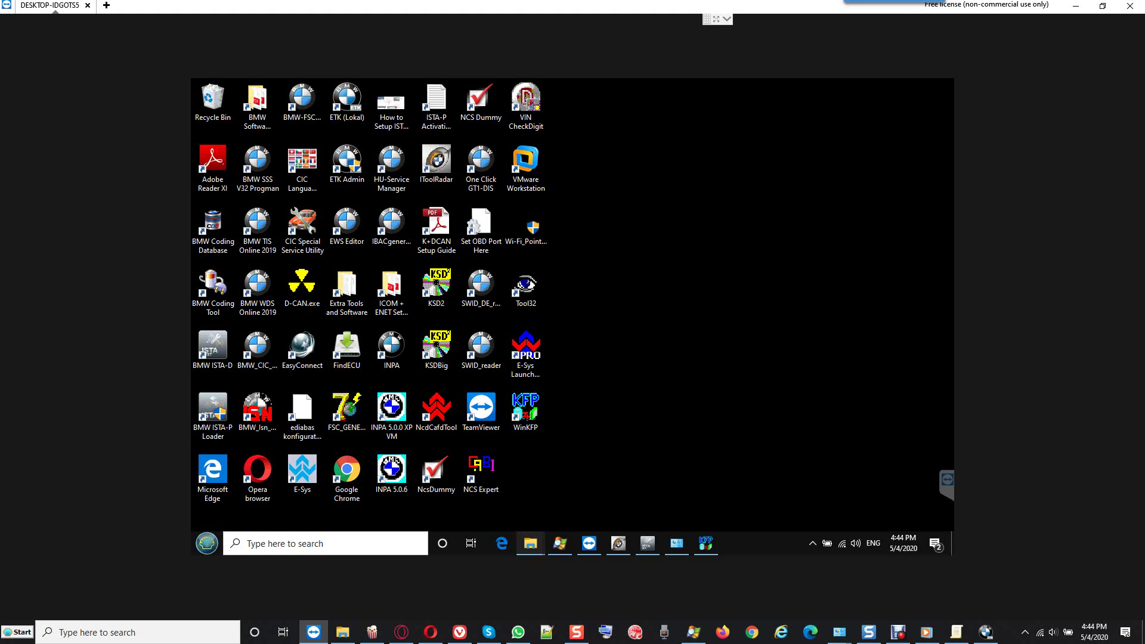
click(493, 487)
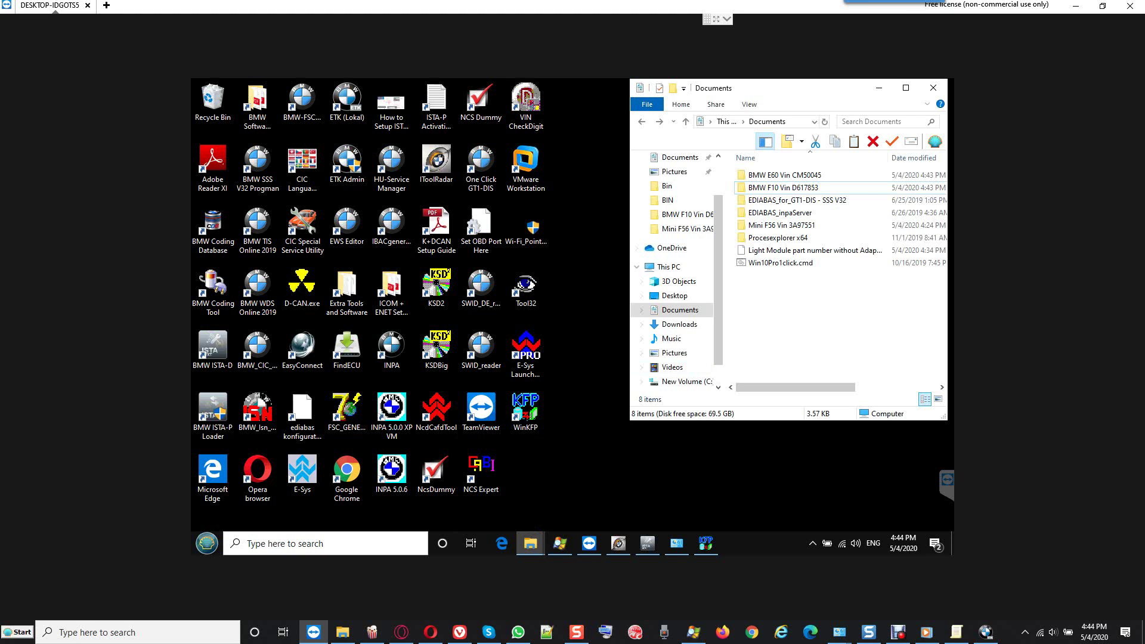
right_click(788, 174)
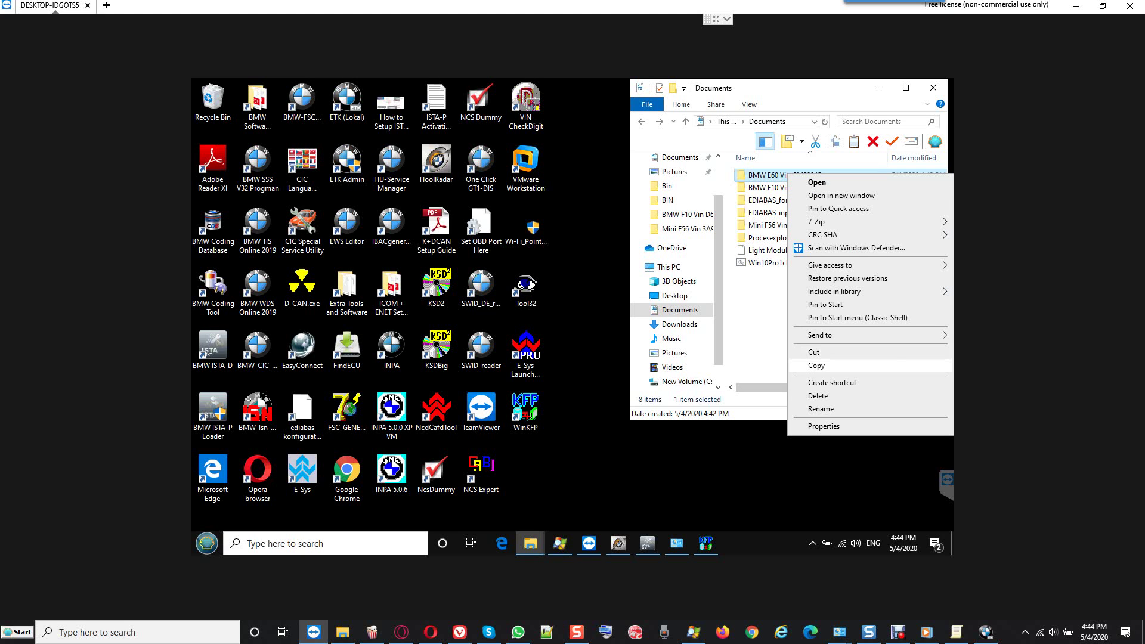
click(816, 366)
Paste the E60 folder into the local computer's Documents folder.
mouse_move(589, 543)
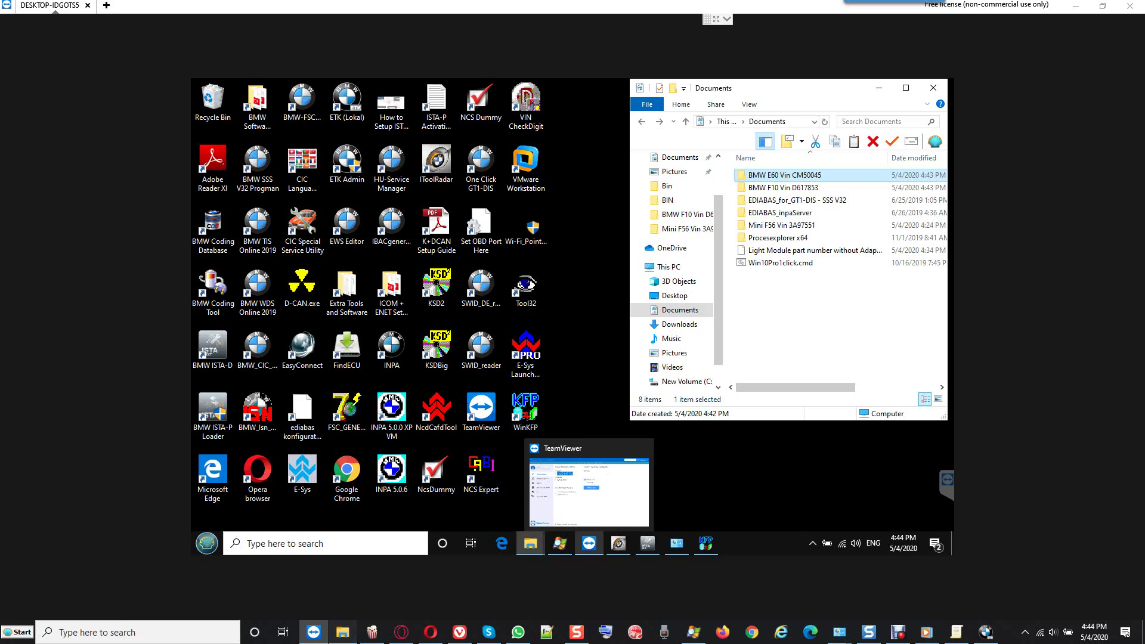
click(342, 632)
click(49, 304)
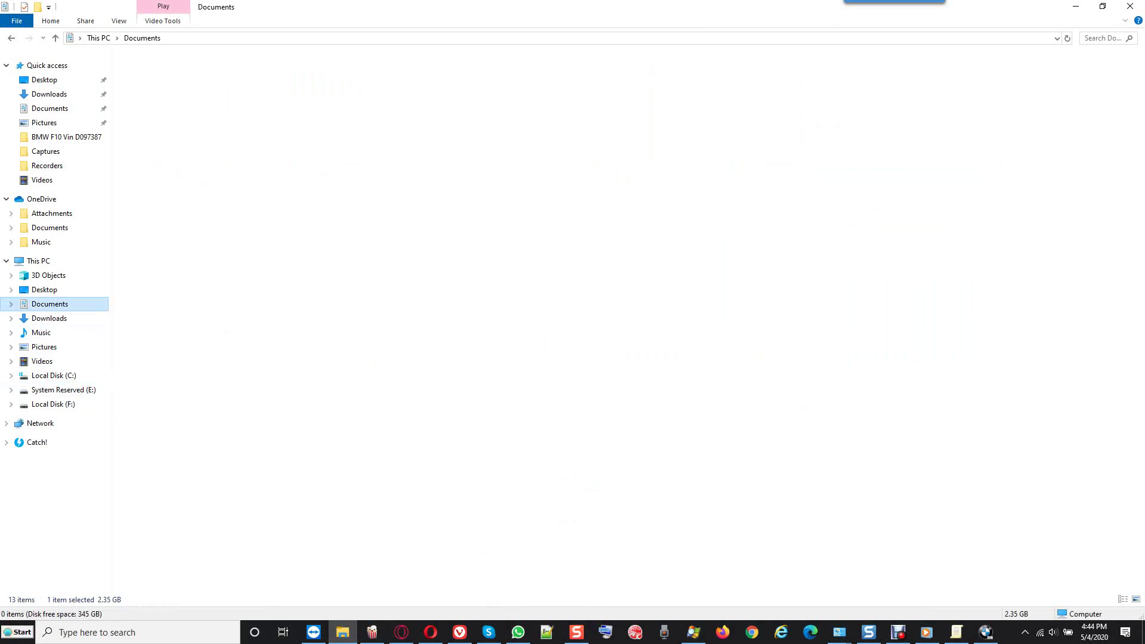
click(50, 21)
click(81, 50)
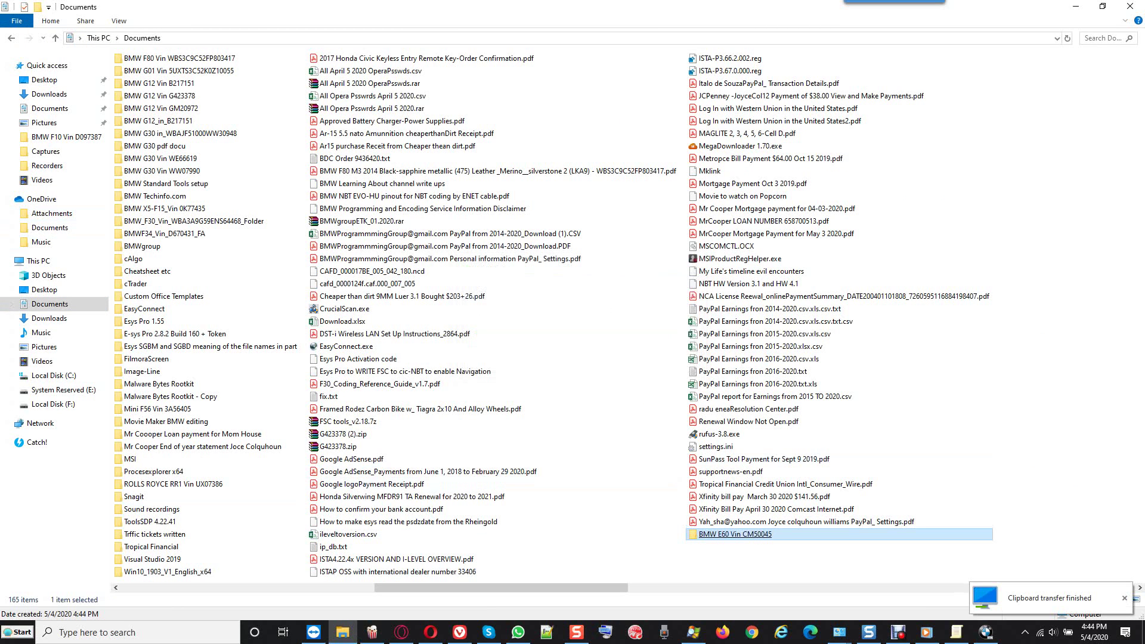
Append the client's car description with 'Used EGS coded Vin changing' to the pasted folder name, fixing the typo.
right_click(698, 535)
click(751, 511)
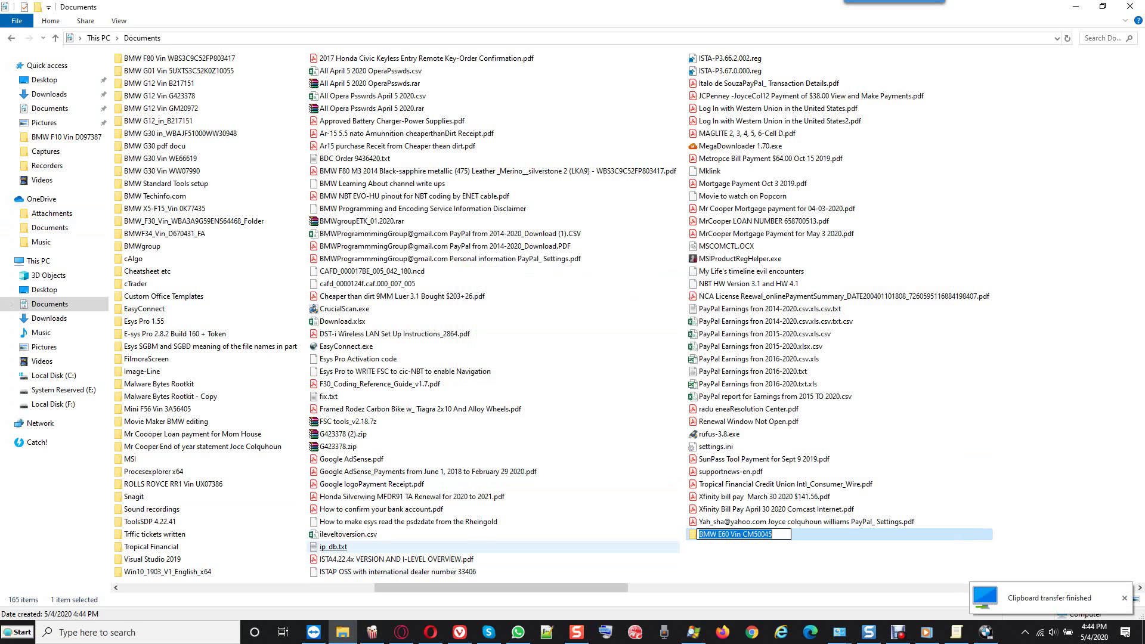
key(End)
text(Warren )
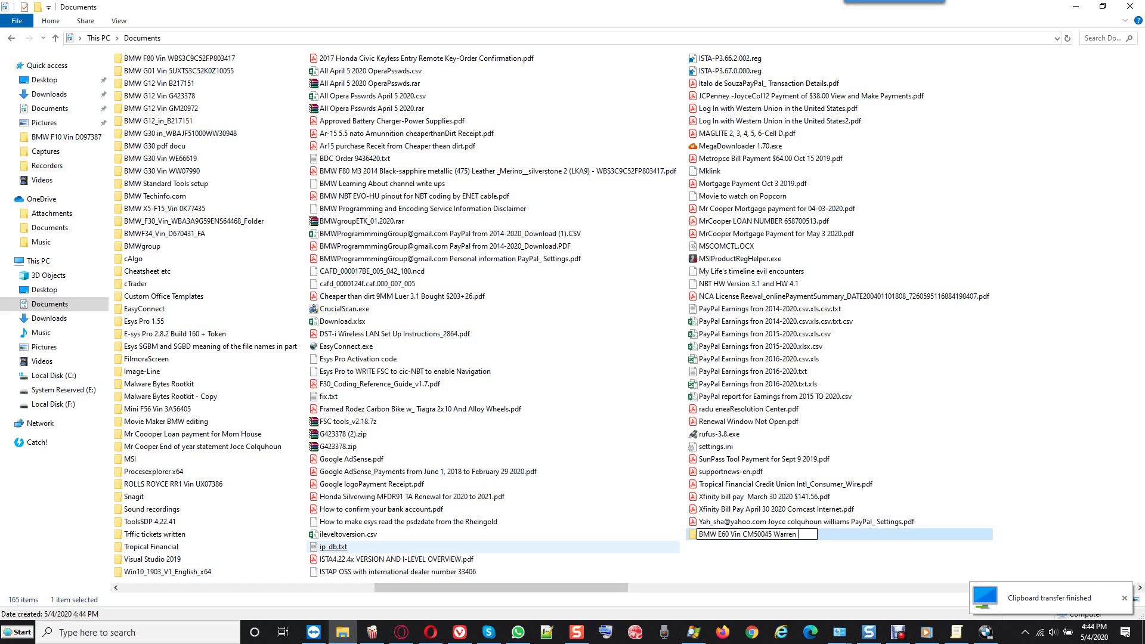
text(Client's Car with)
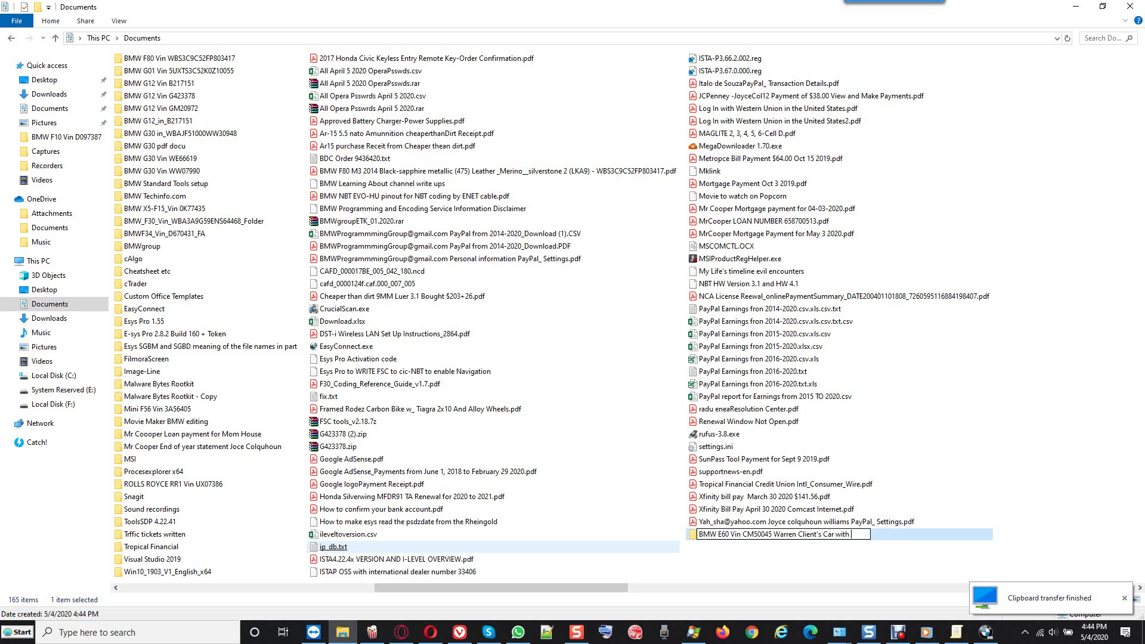
text( Used)
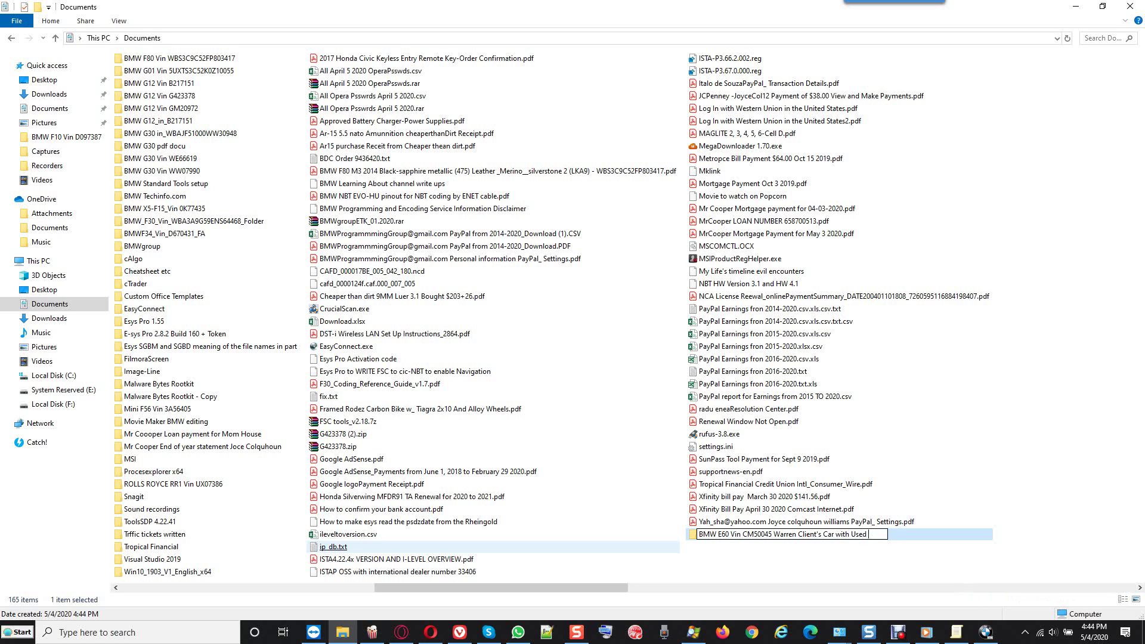
text( EGS coded Vin chnaging)
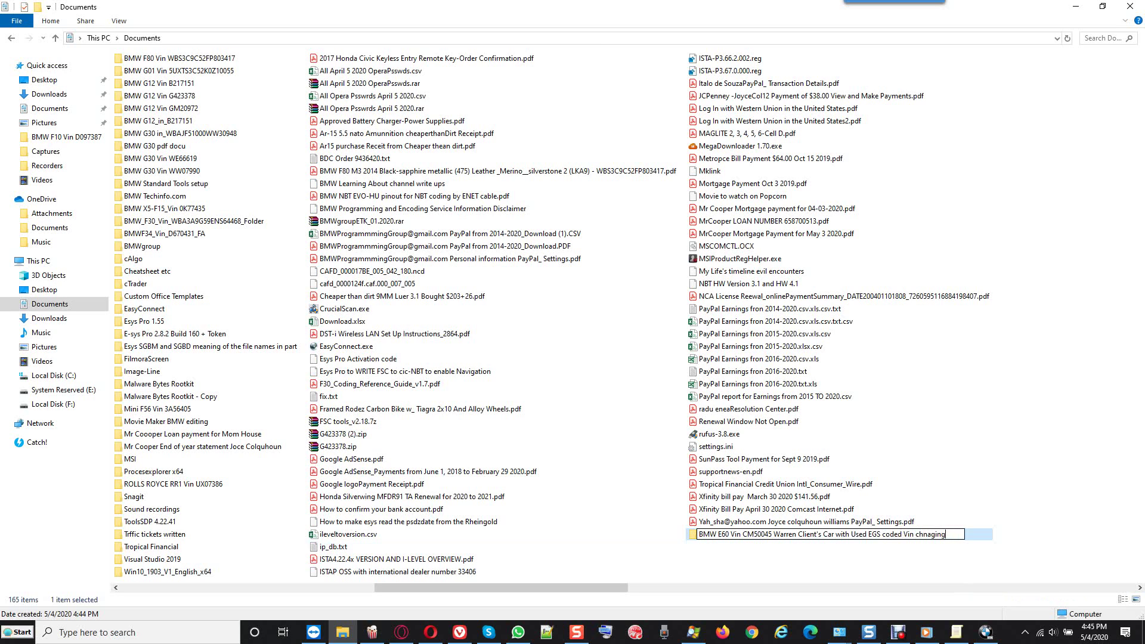
text(a)
key(Delete)
text(n)
key(Return)
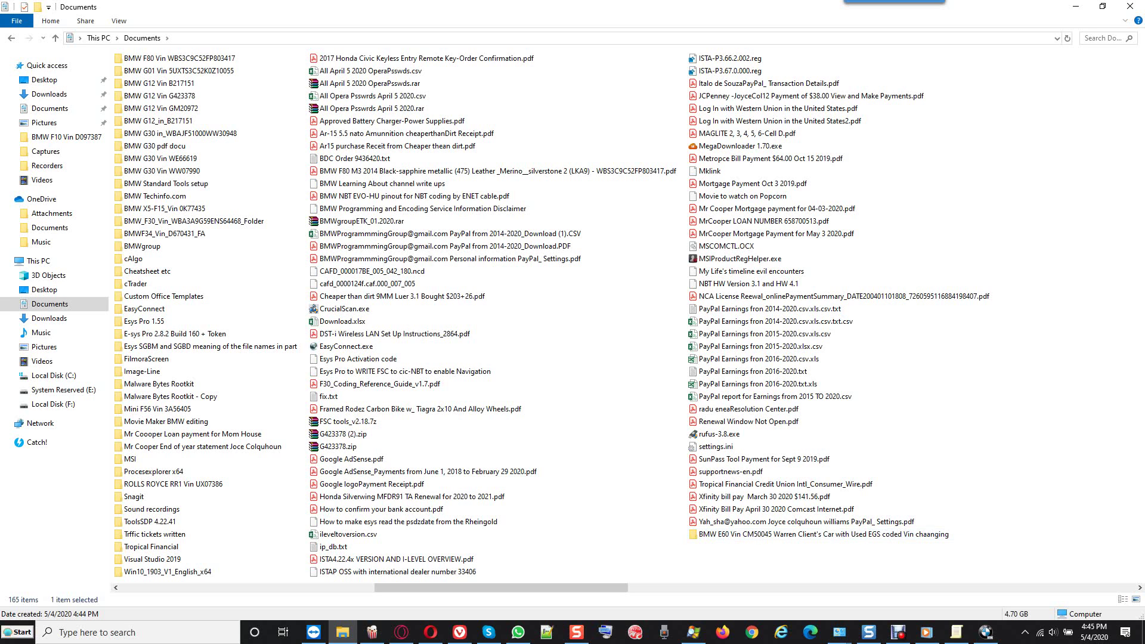
key(alt+Tab)
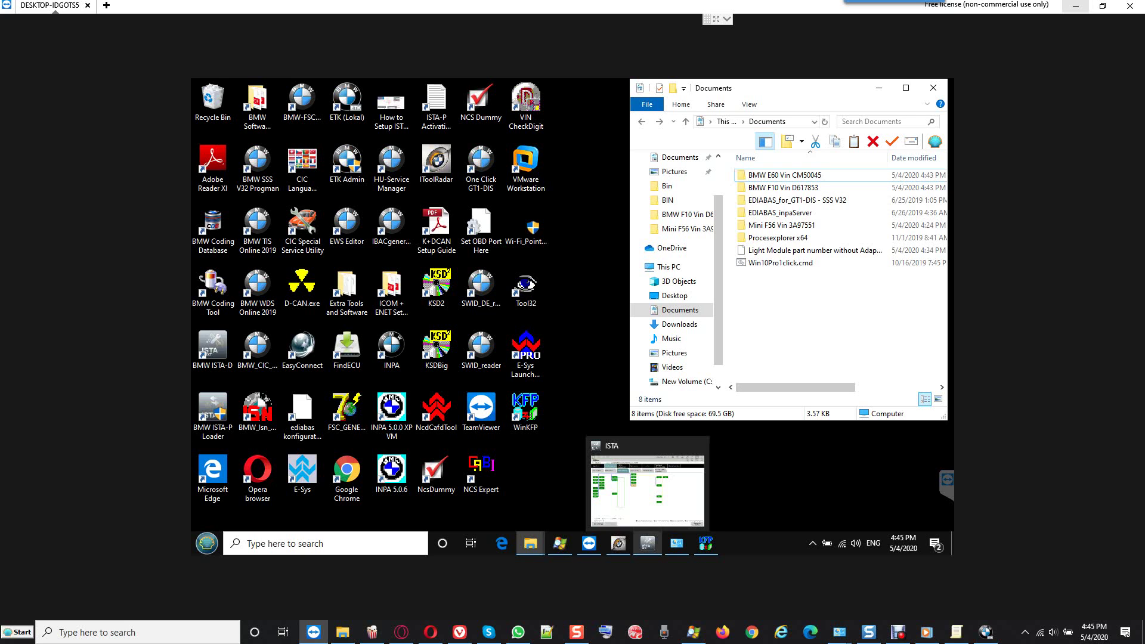
Release the bmw-vci@ICOM interface in ITool Radar and bring back ISTA+ with the E60 tree.
click(618, 544)
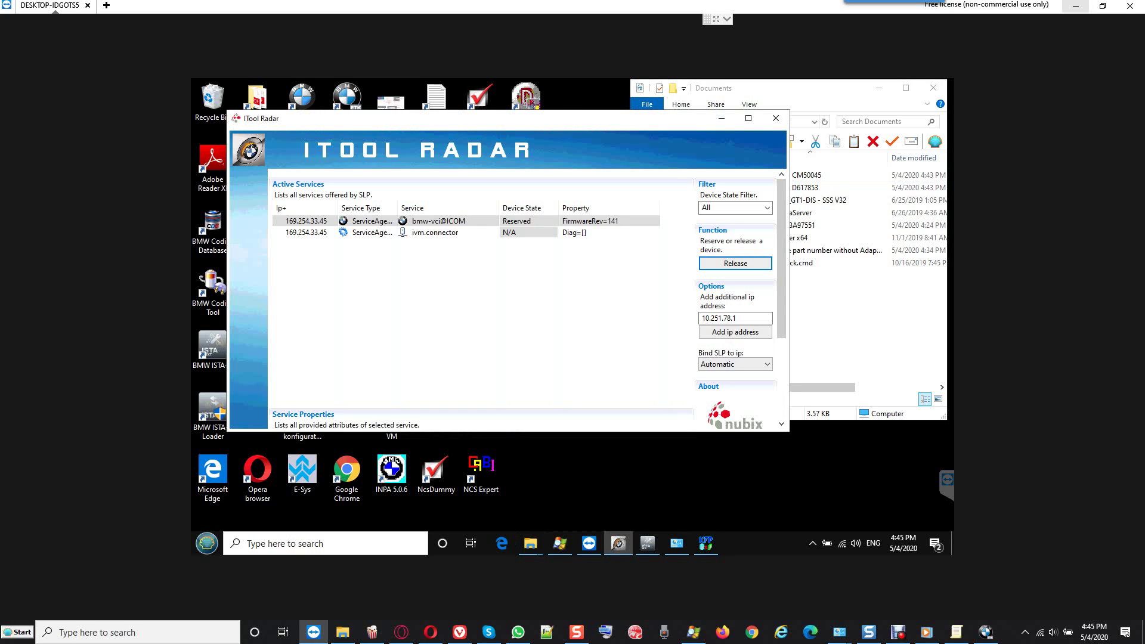
key(Return)
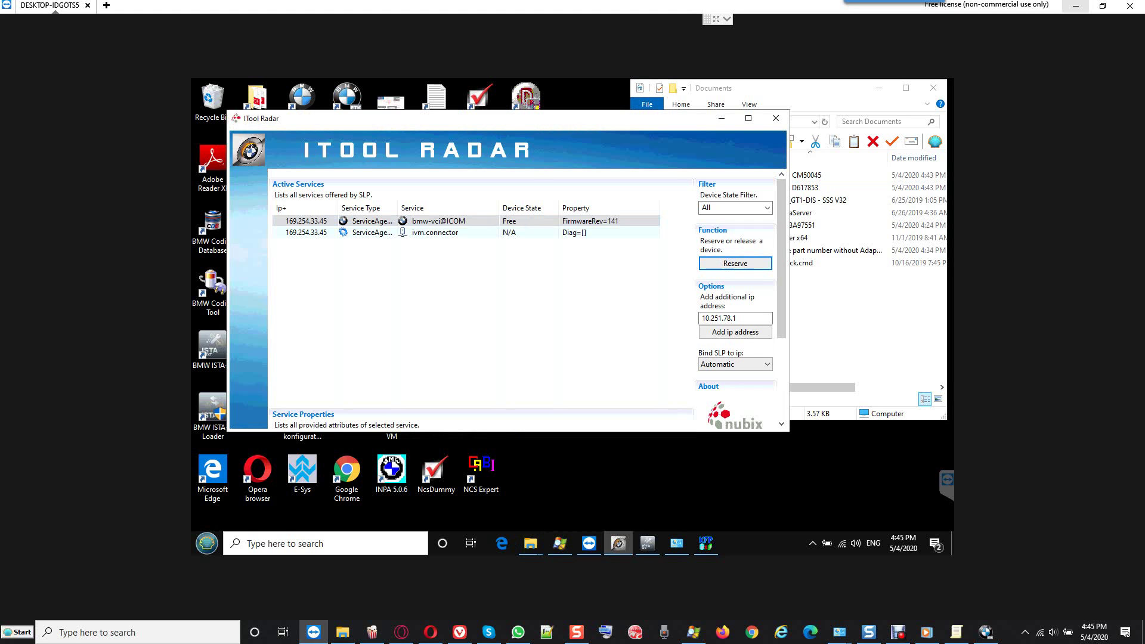
click(721, 118)
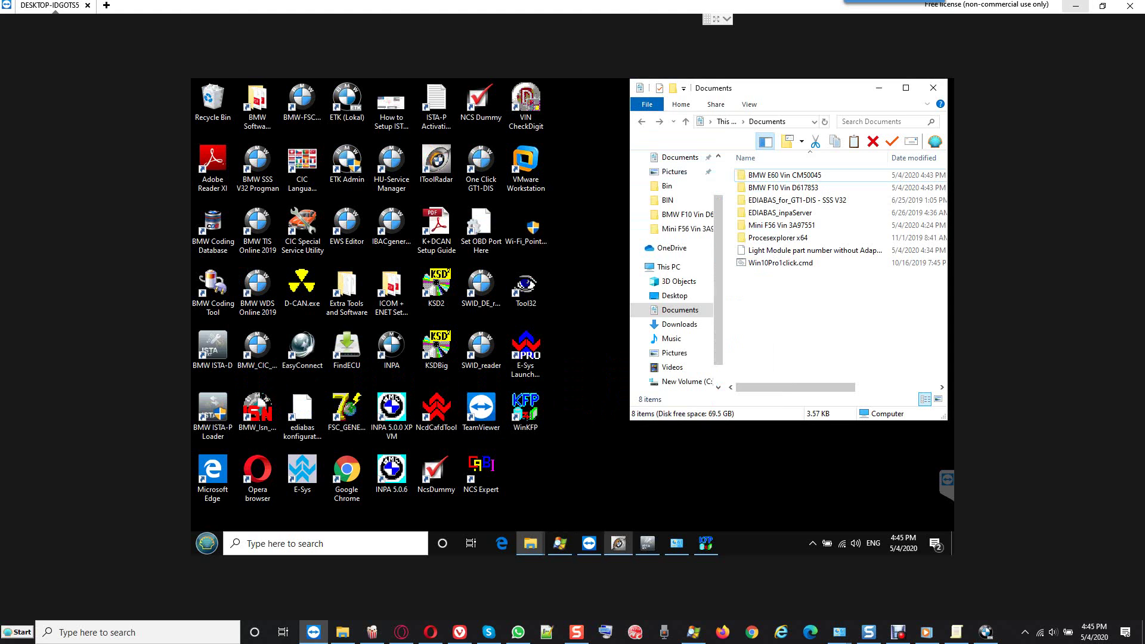
key(alt+Tab)
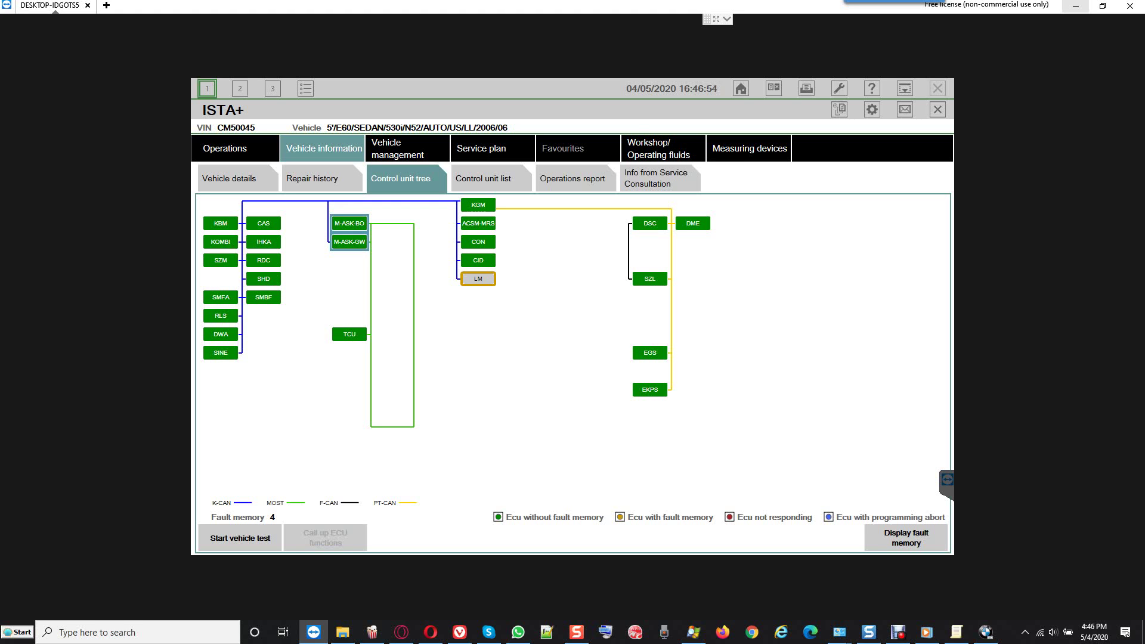
click(905, 88)
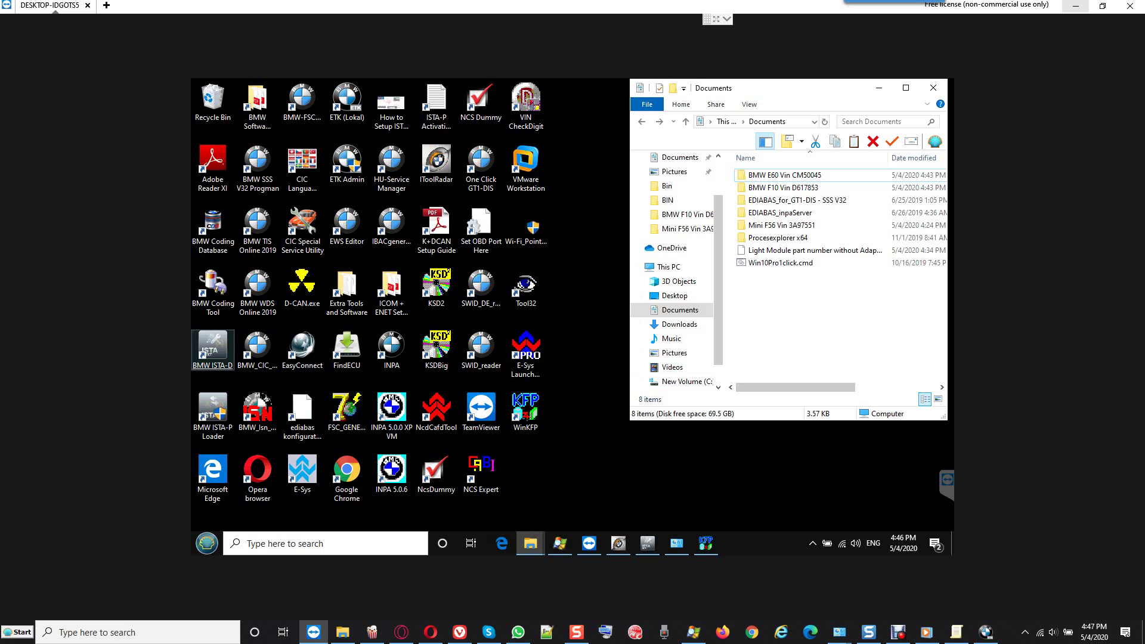
click(213, 412)
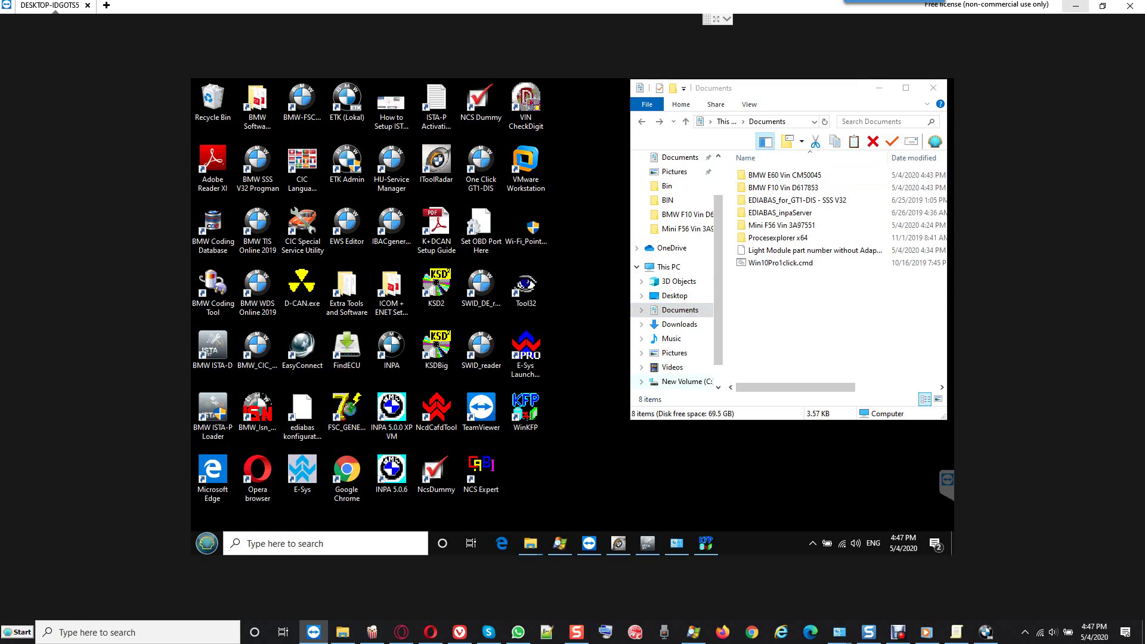
click(686, 381)
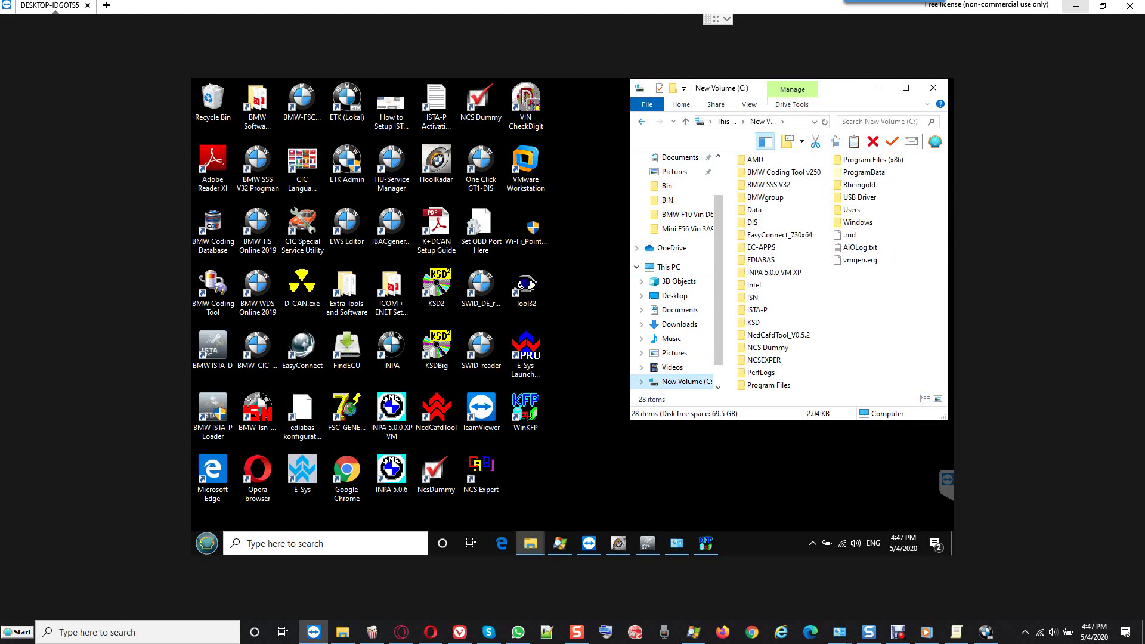
click(680, 310)
click(785, 175)
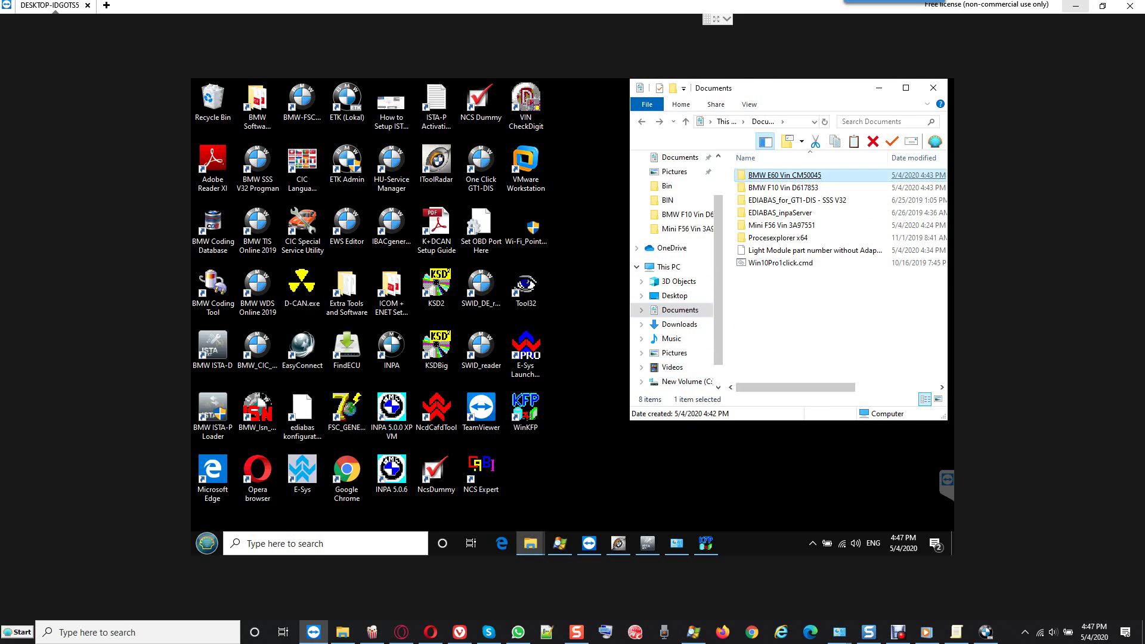
mouse_move(530, 544)
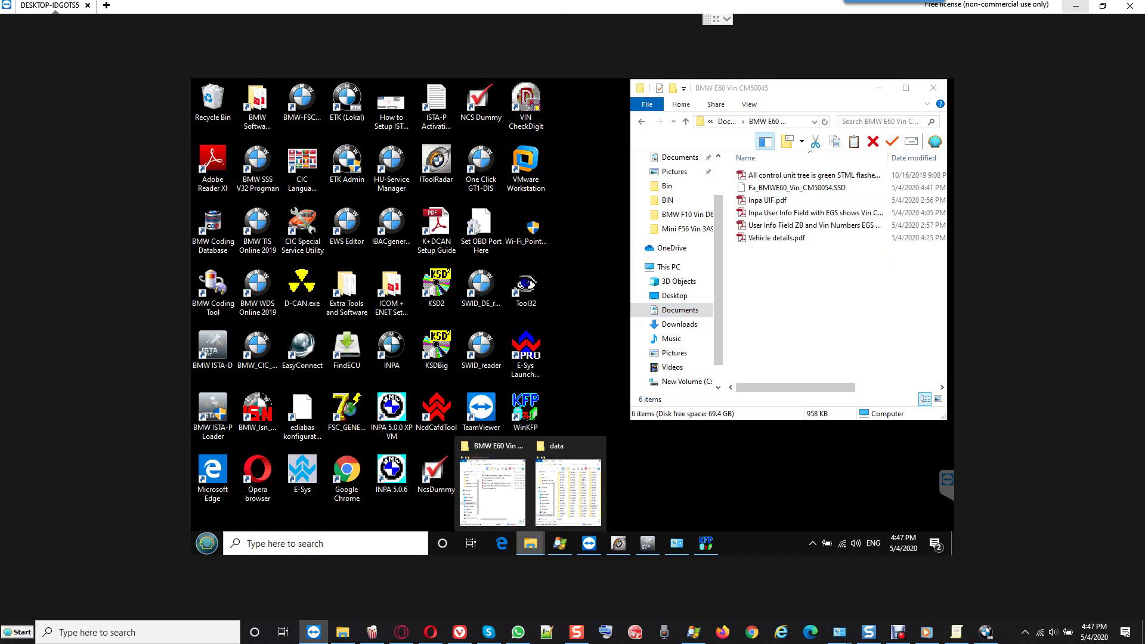
click(570, 483)
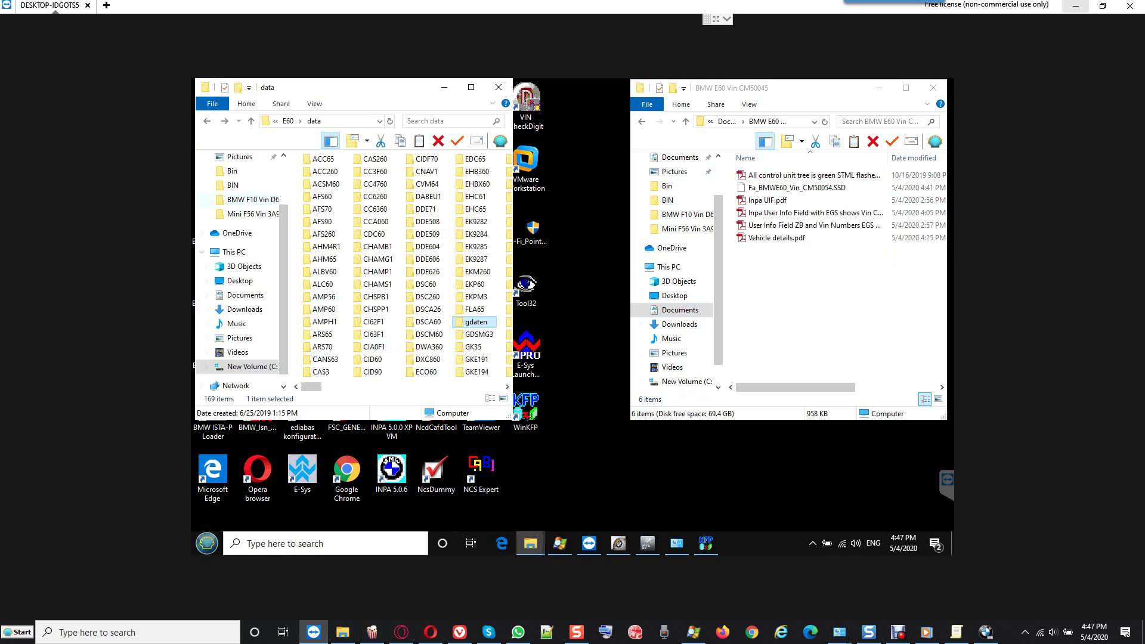
key(Return)
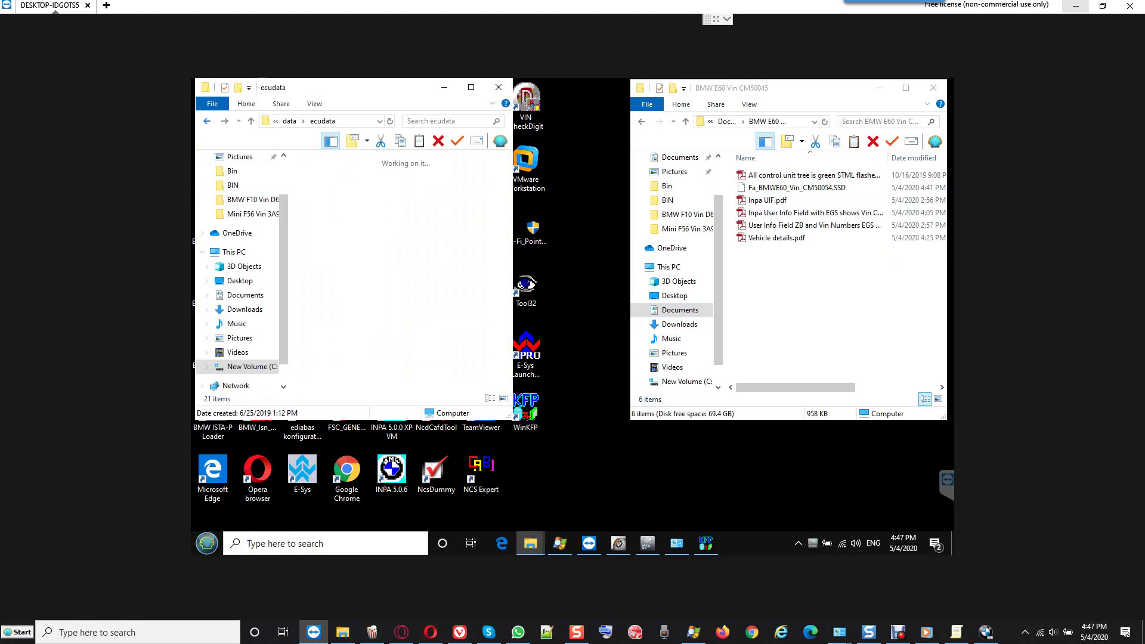
Launch the ISTA-P loader from the desktop and close the Recycle Bin window.
key(super+d)
double_click(212, 99)
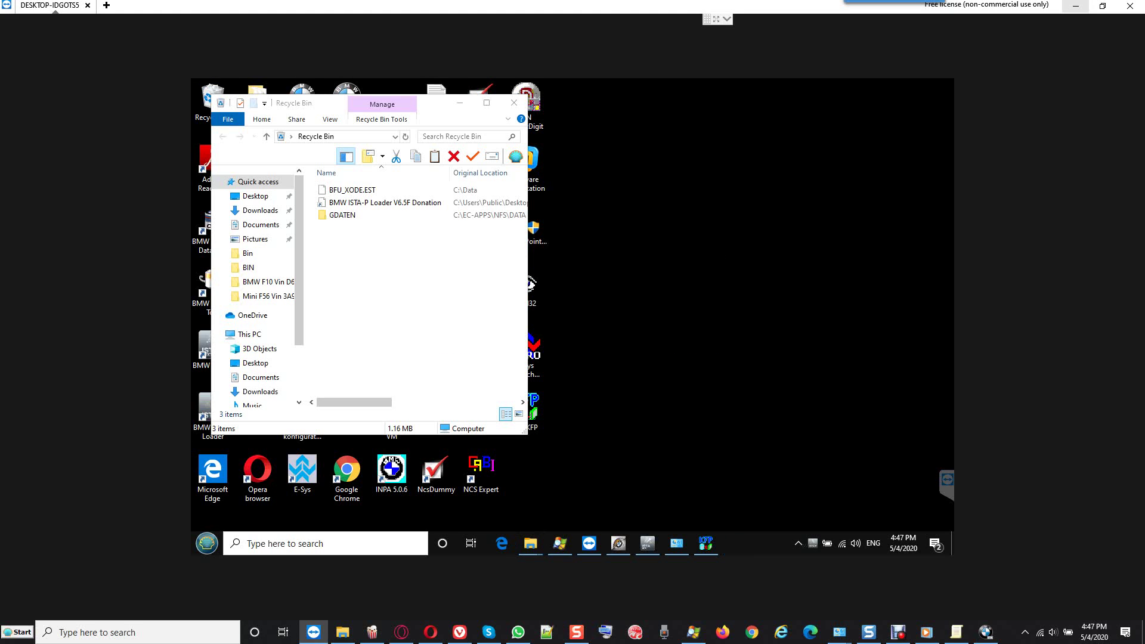
click(515, 103)
Browse up to C: and back down through ISTA-P\BMW\Services\data to the ecudata folder.
mouse_move(531, 543)
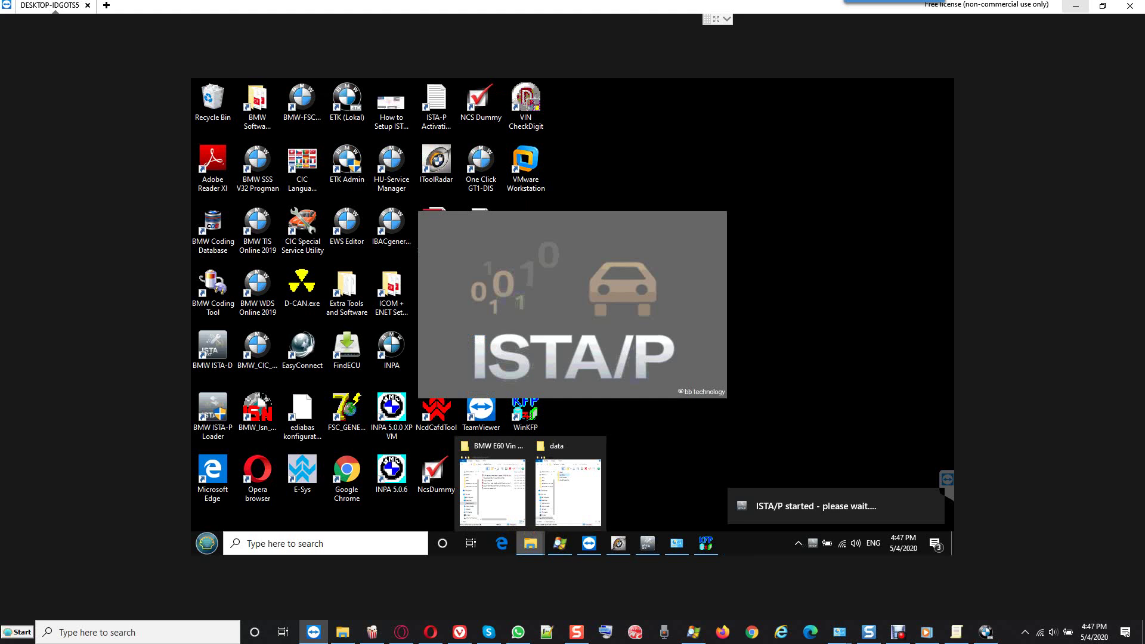
click(569, 492)
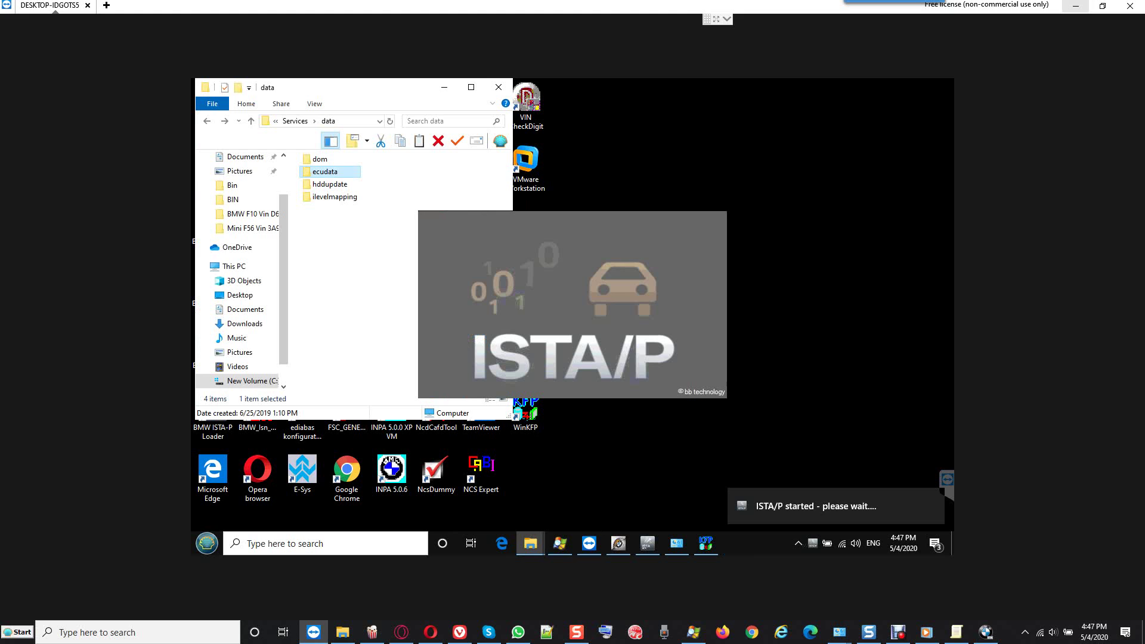
key(alt+Up)
key(alt+Up)
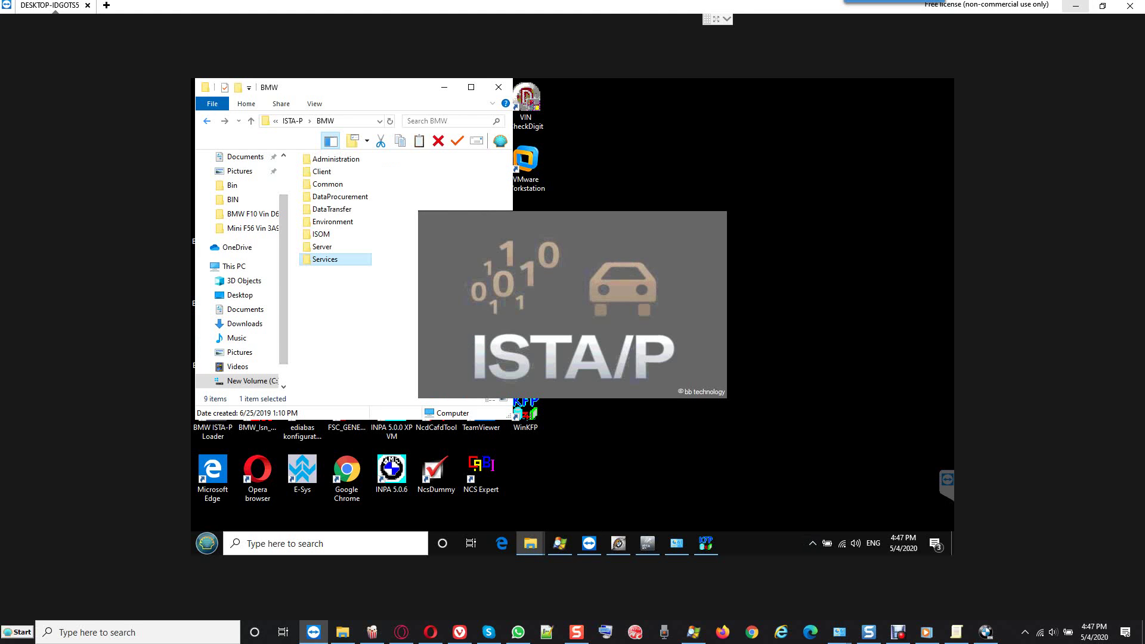
key(alt+Up)
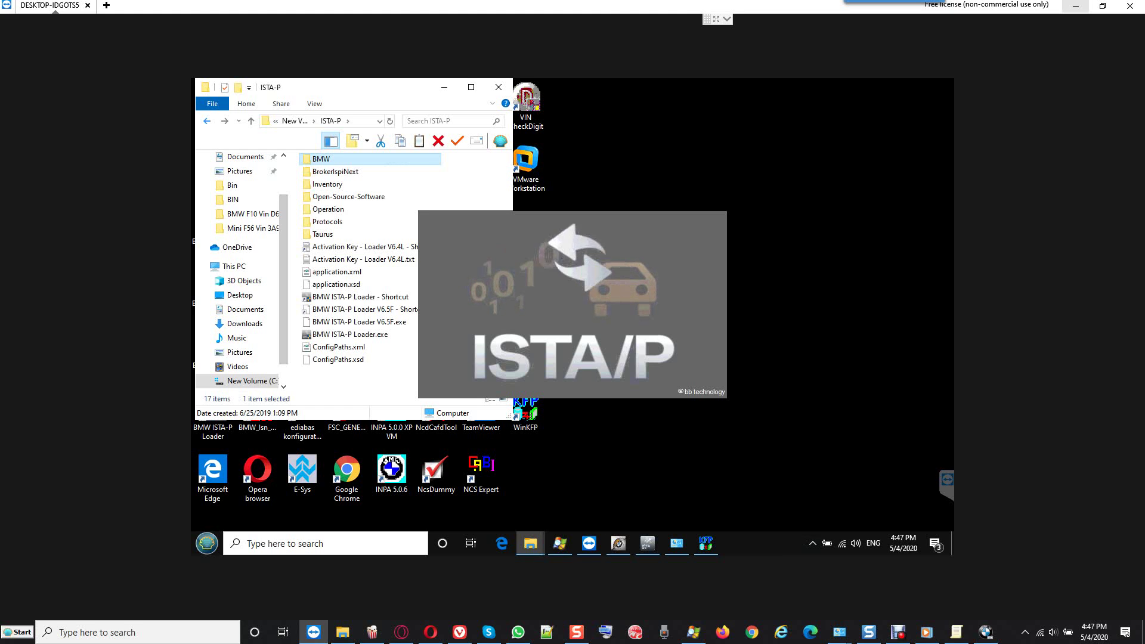
key(alt+Up)
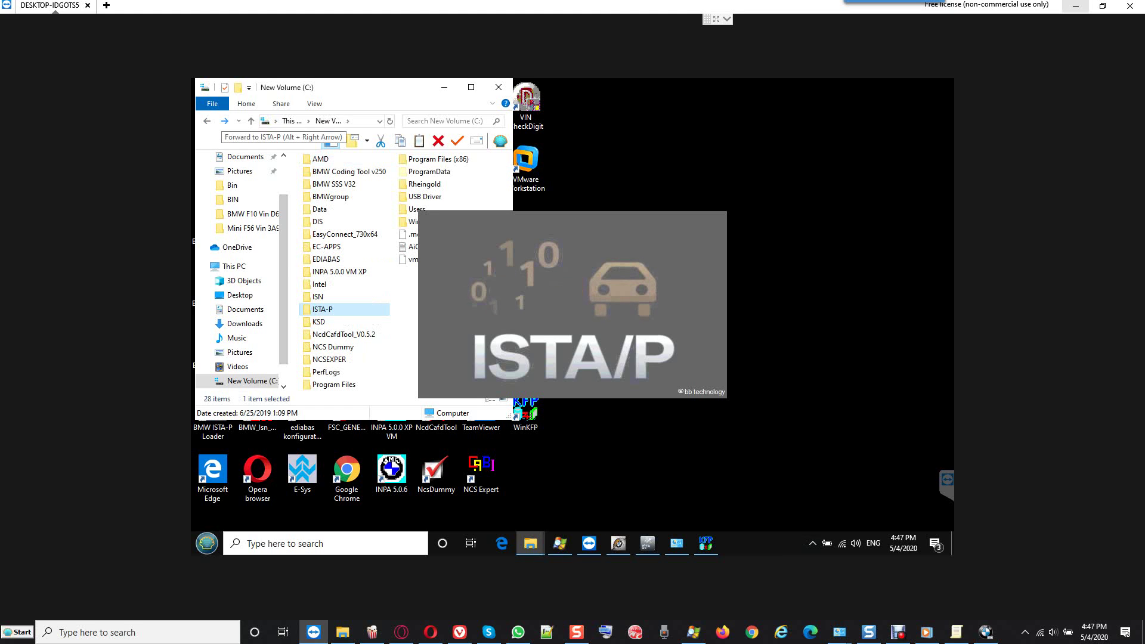
click(225, 121)
key(alt+Right)
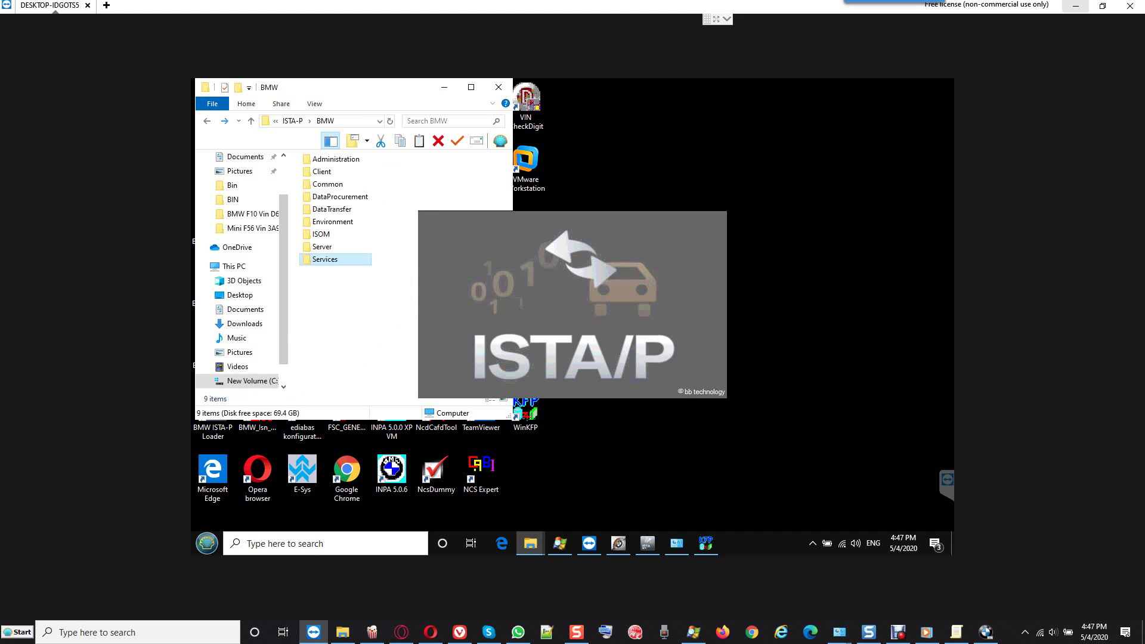
key(alt+Right)
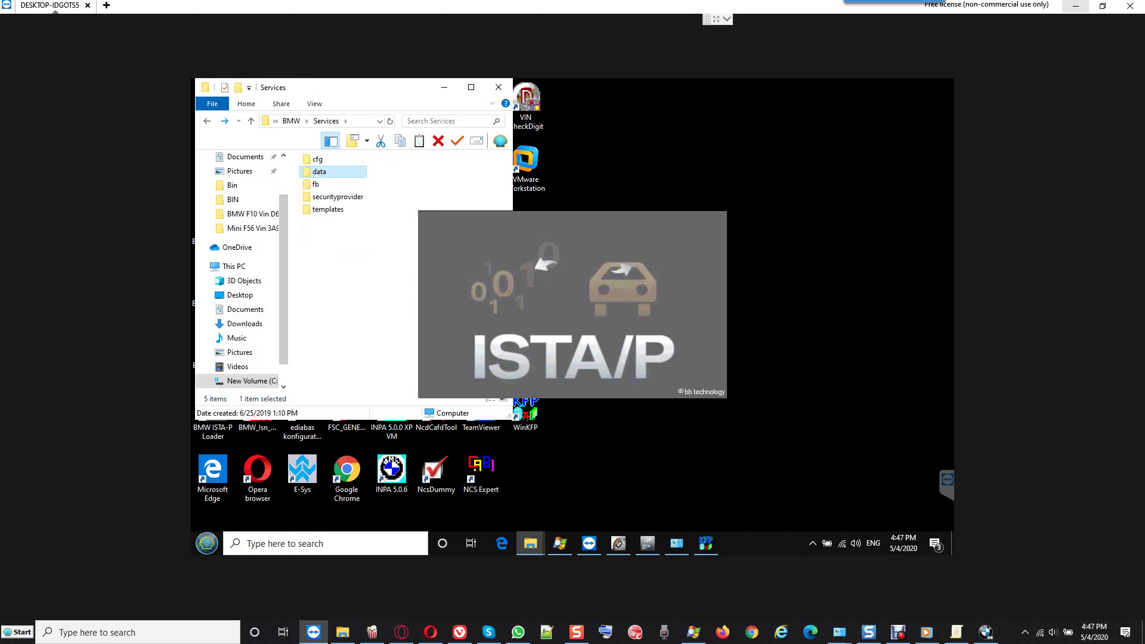
key(alt+Right)
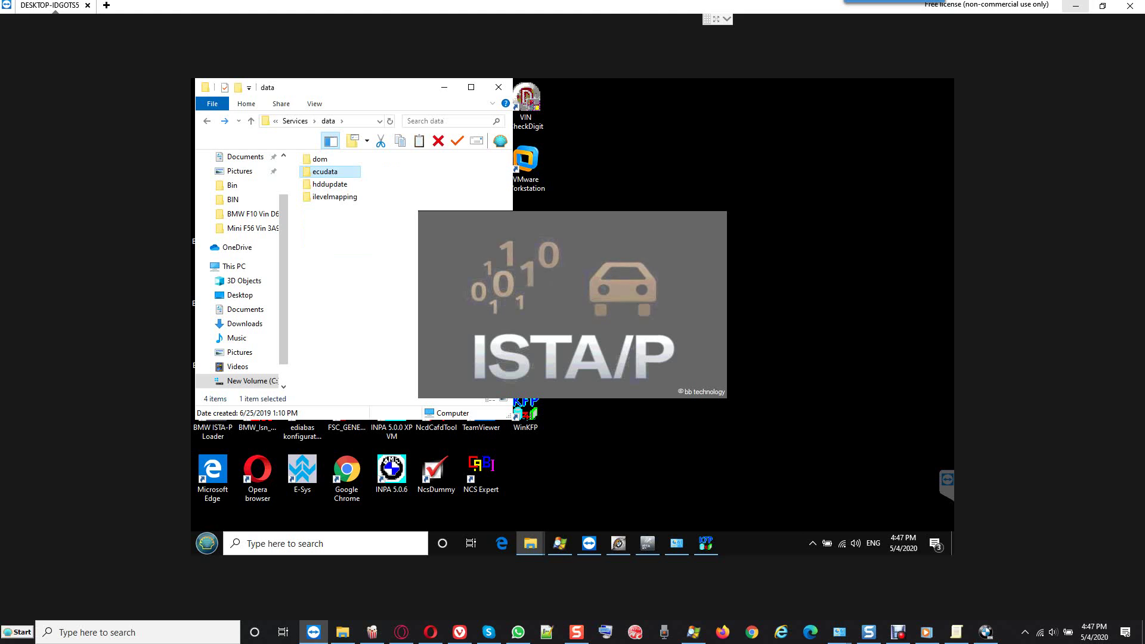
key(alt+Right)
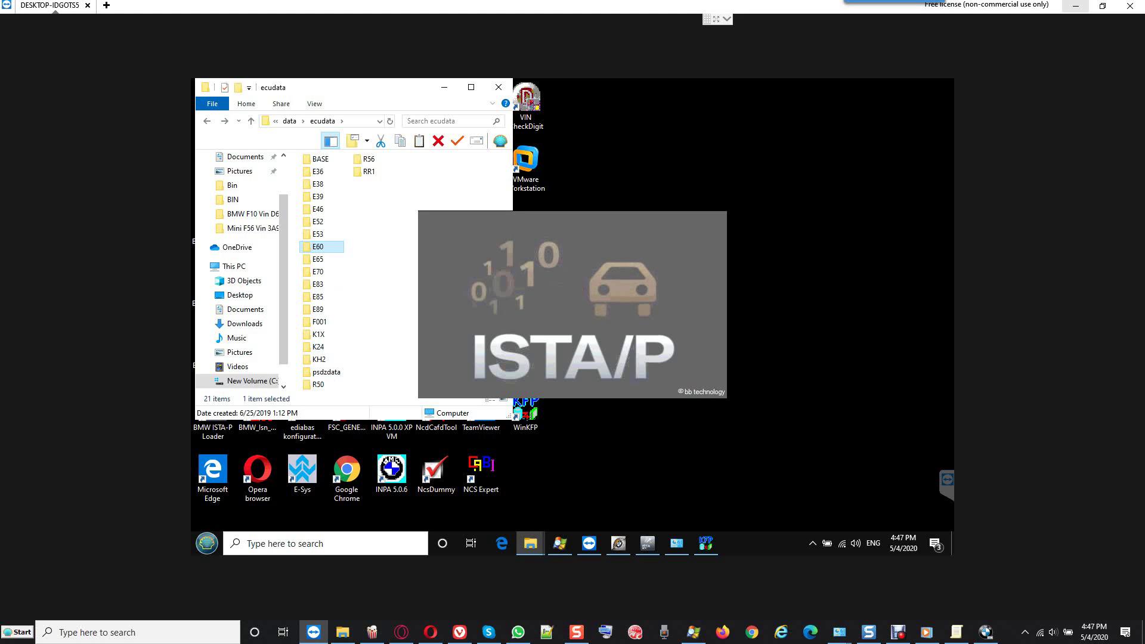
Return to the ISTA-P BMW folder and open Client\workflow.
key(BackSpace)
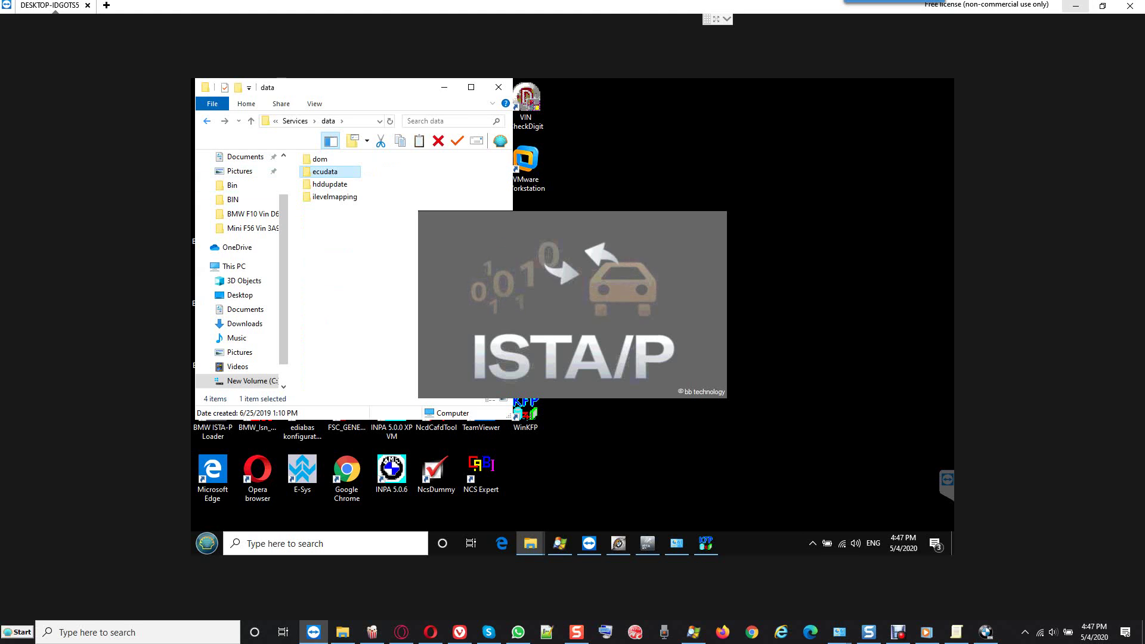
key(BackSpace)
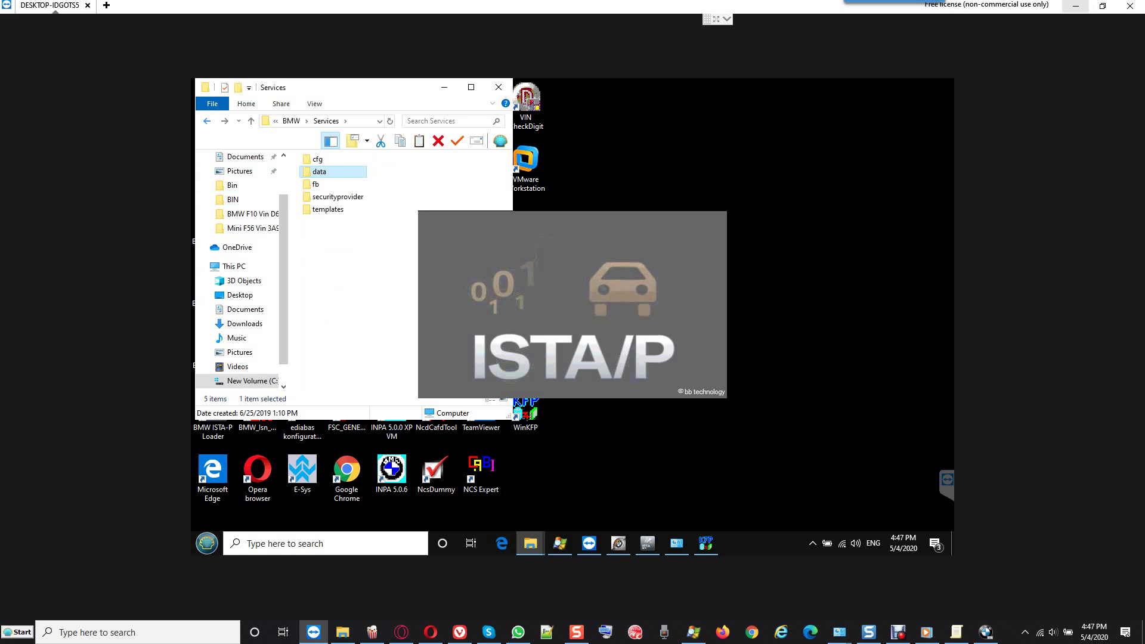
key(BackSpace)
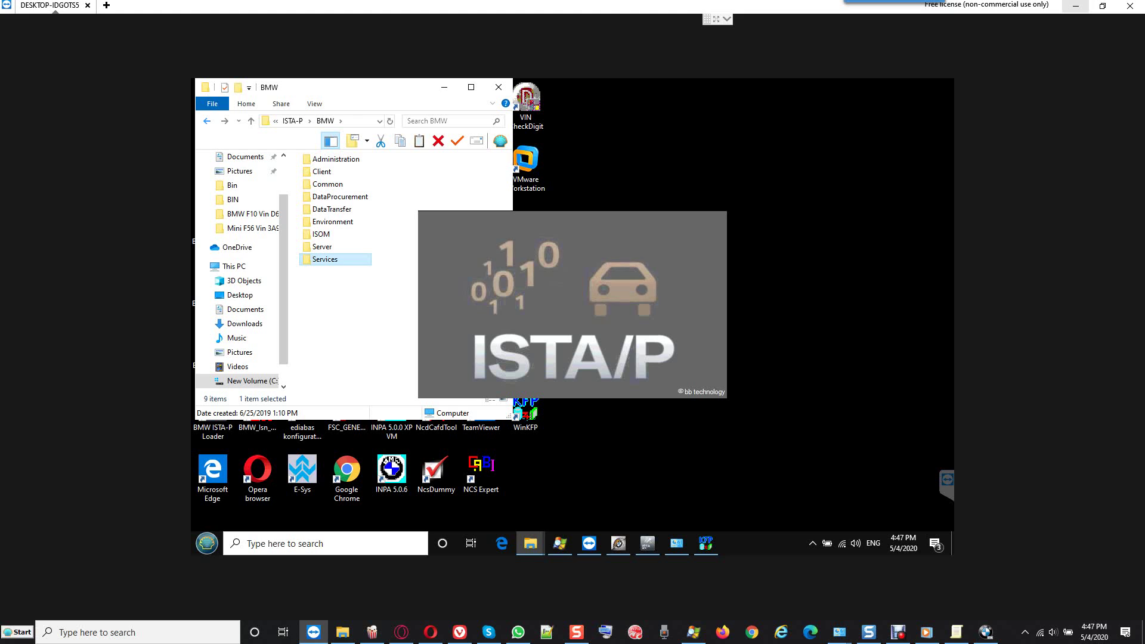
double_click(321, 172)
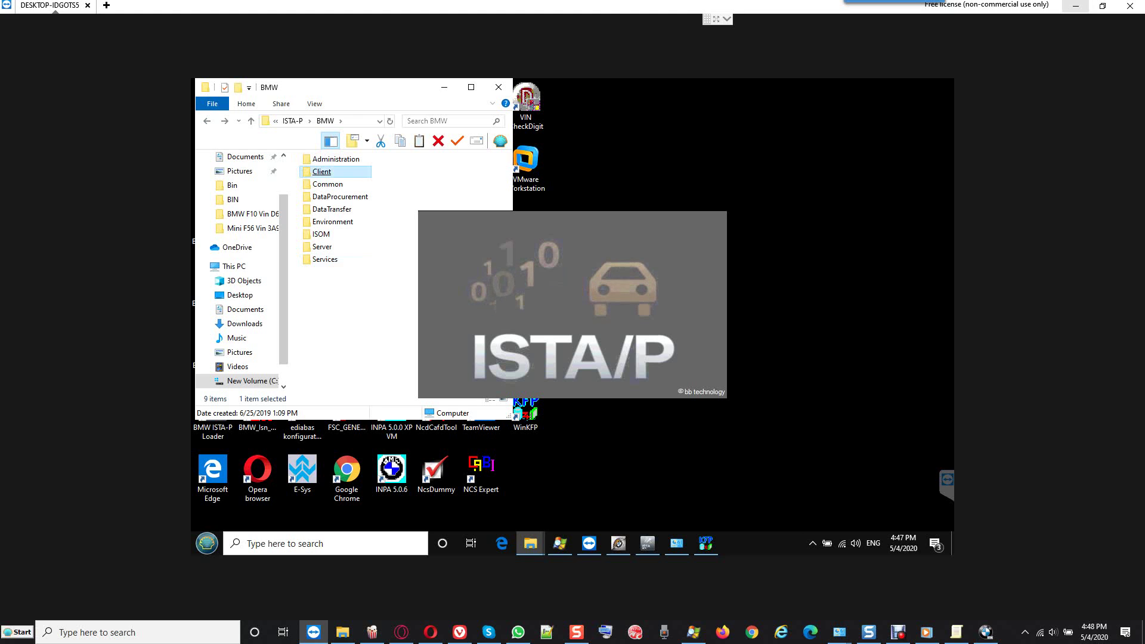
double_click(326, 210)
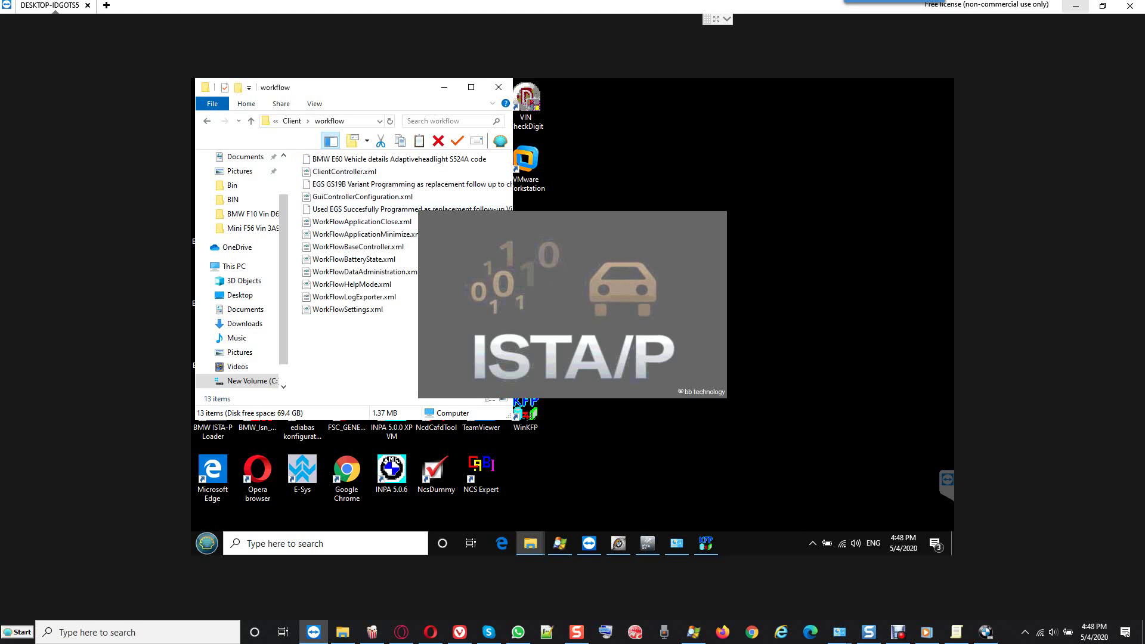
Move the Used EGS, EGS GS19B variant and E60 adaptive headlight reports into the VIN folder.
mouse_move(531, 543)
click(492, 486)
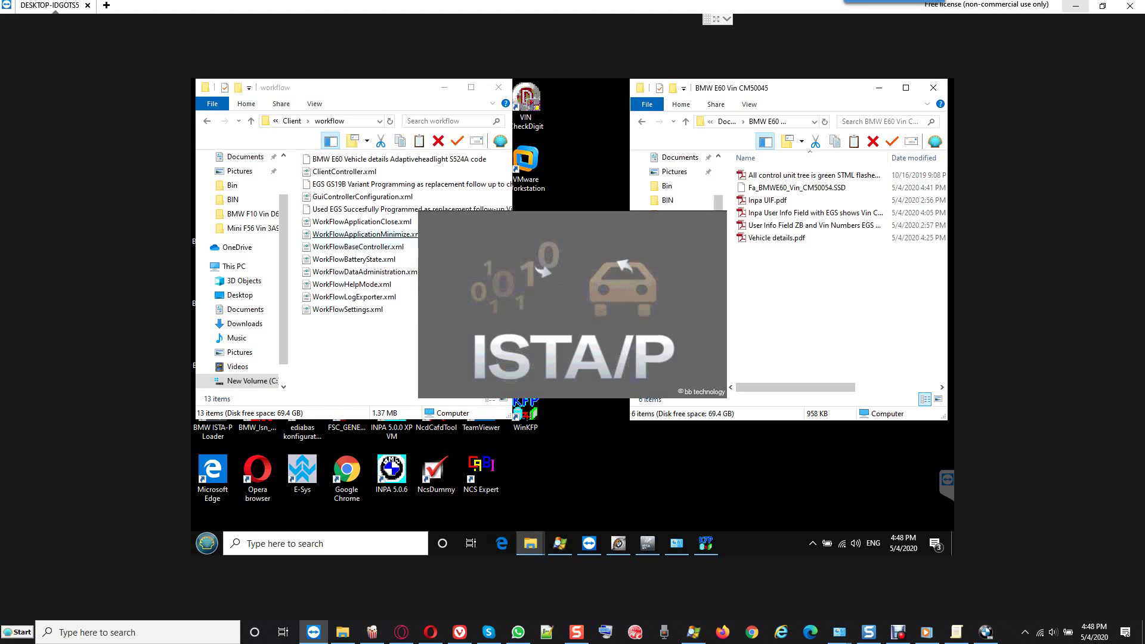
click(364, 210)
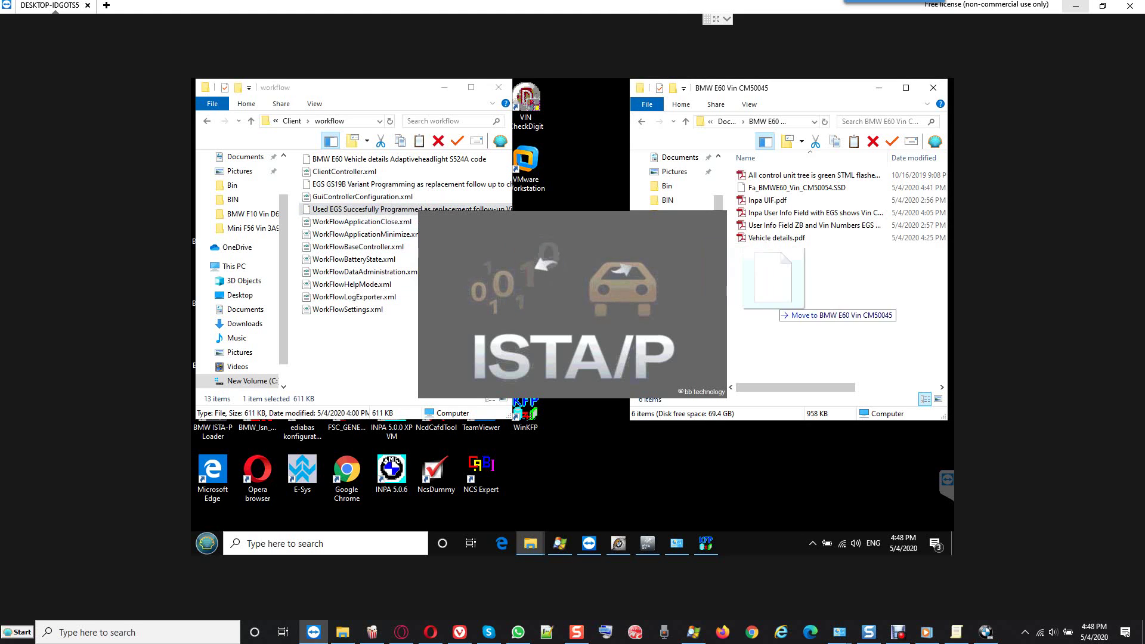
drag(364, 209, 835, 286)
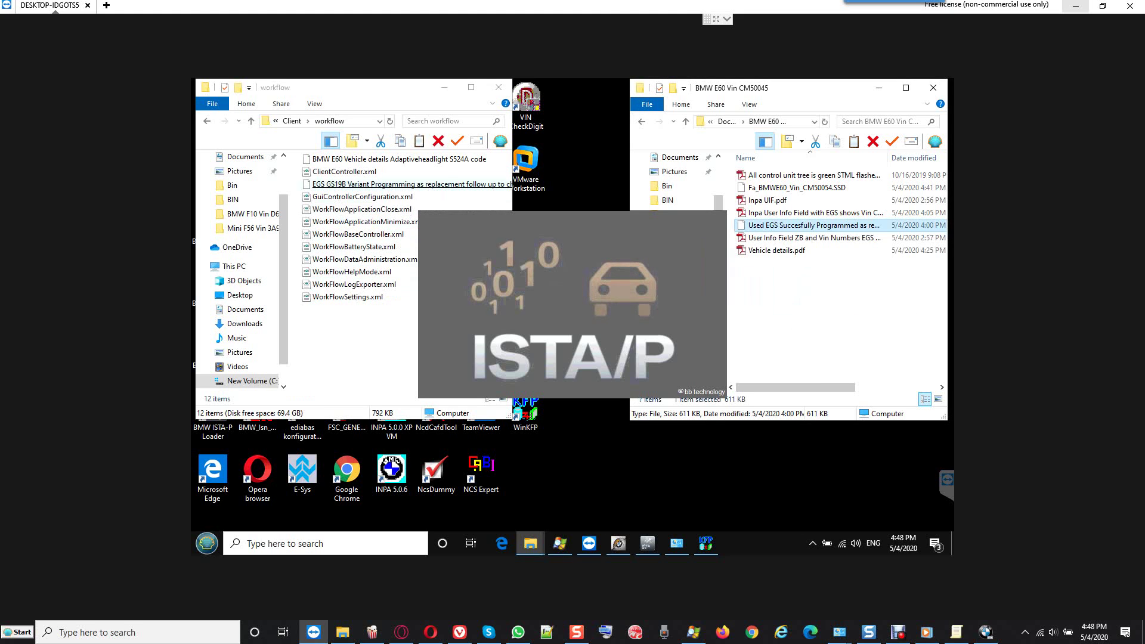
drag(358, 184, 788, 315)
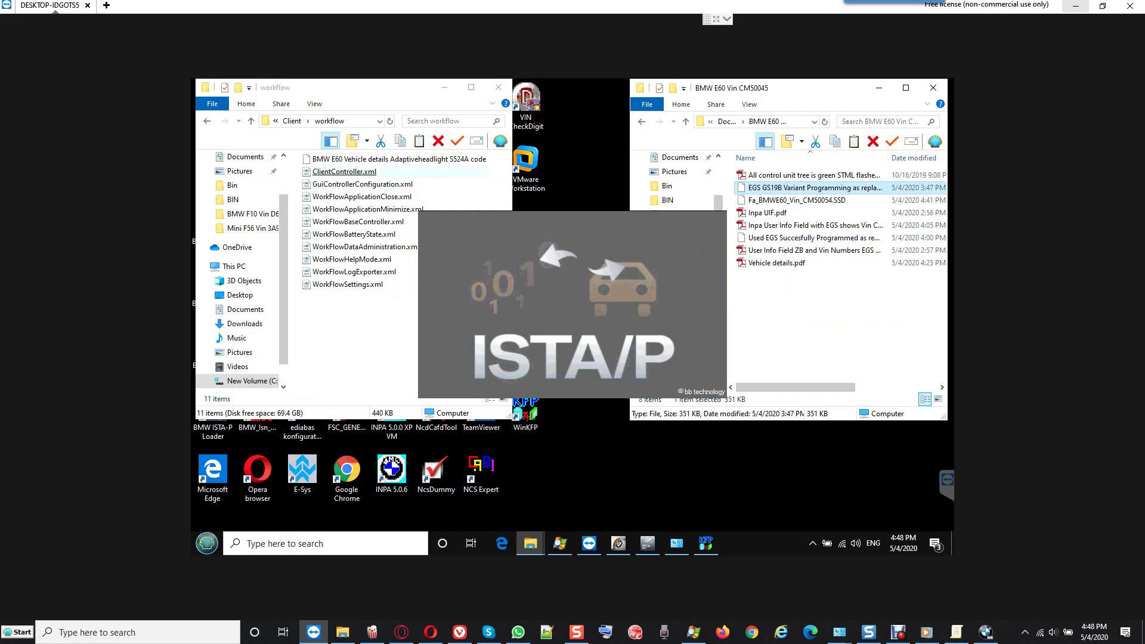
drag(399, 159, 805, 299)
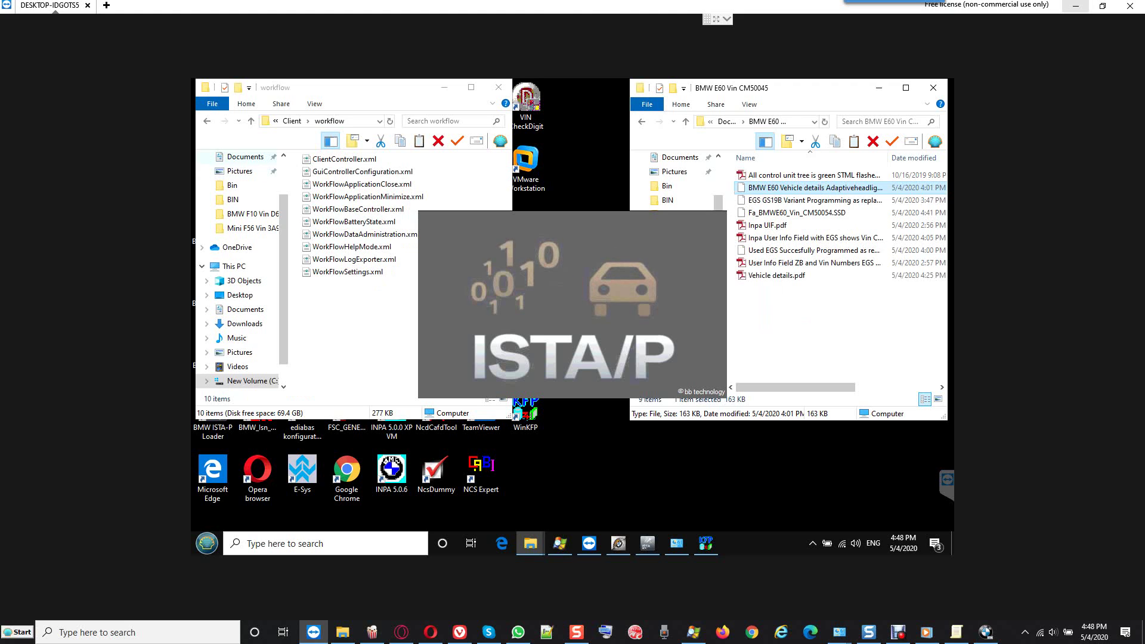
Go back up to the C: drive and close that File Explorer window.
click(207, 121)
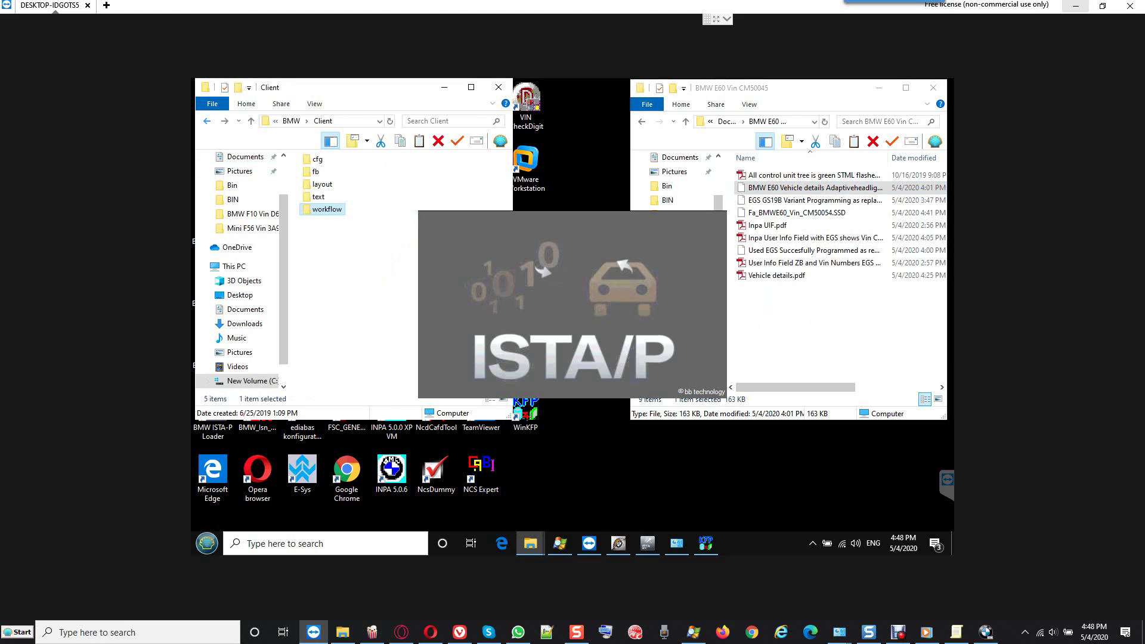
click(207, 121)
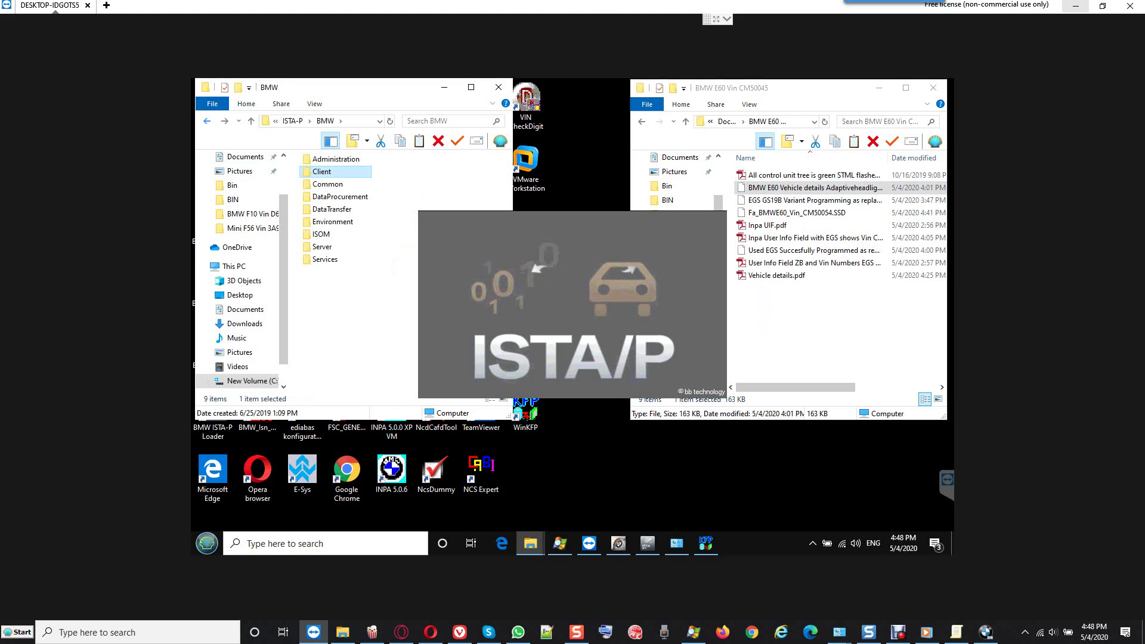
click(207, 121)
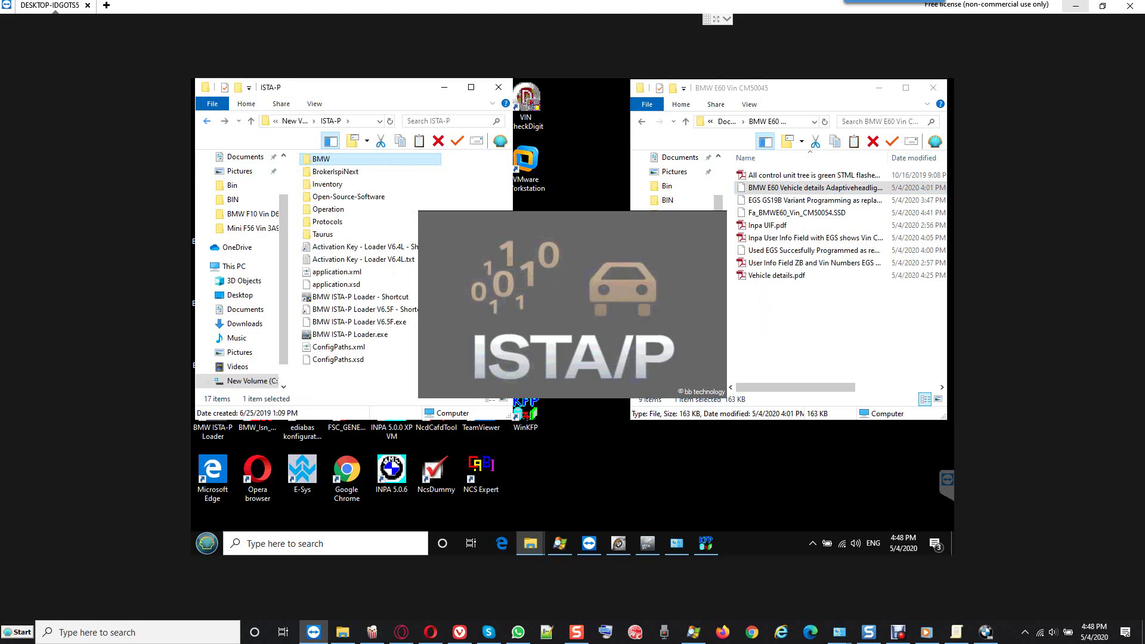
click(207, 121)
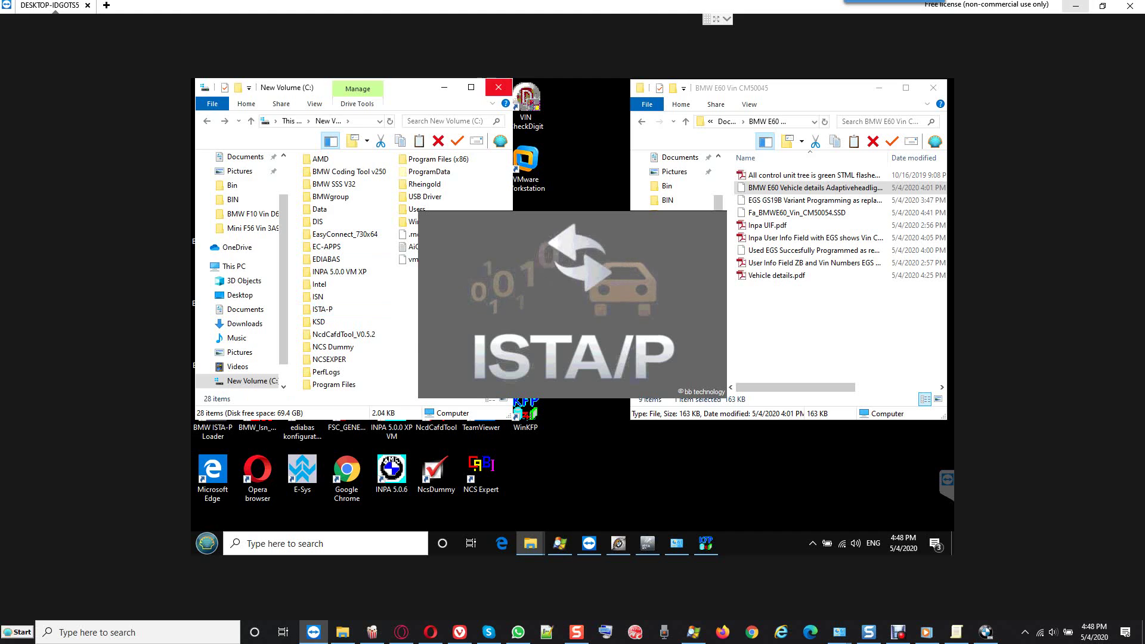
click(498, 87)
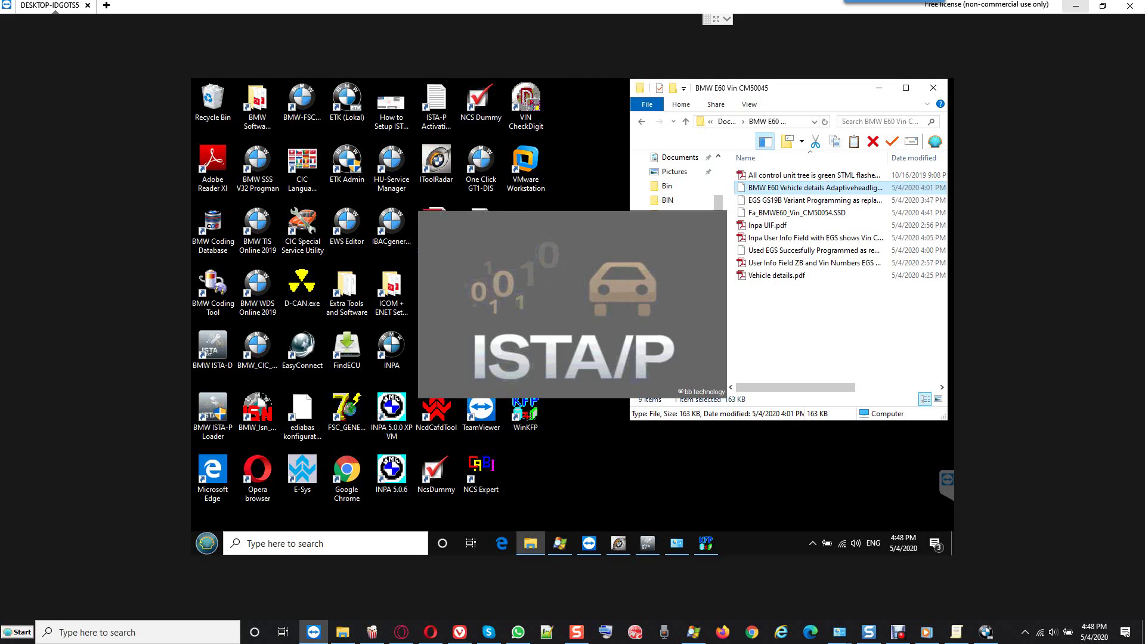
click(1025, 632)
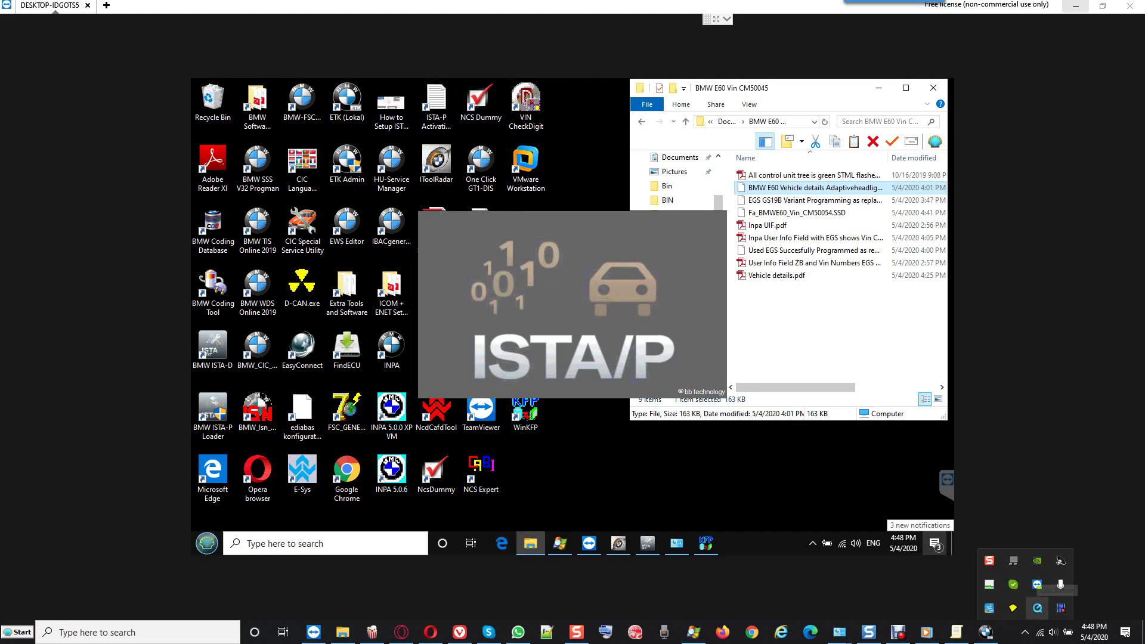
Connect ISTA/P to the free ICOM1801208 interface to start a vehicle session.
right_click(1060, 608)
click(1083, 553)
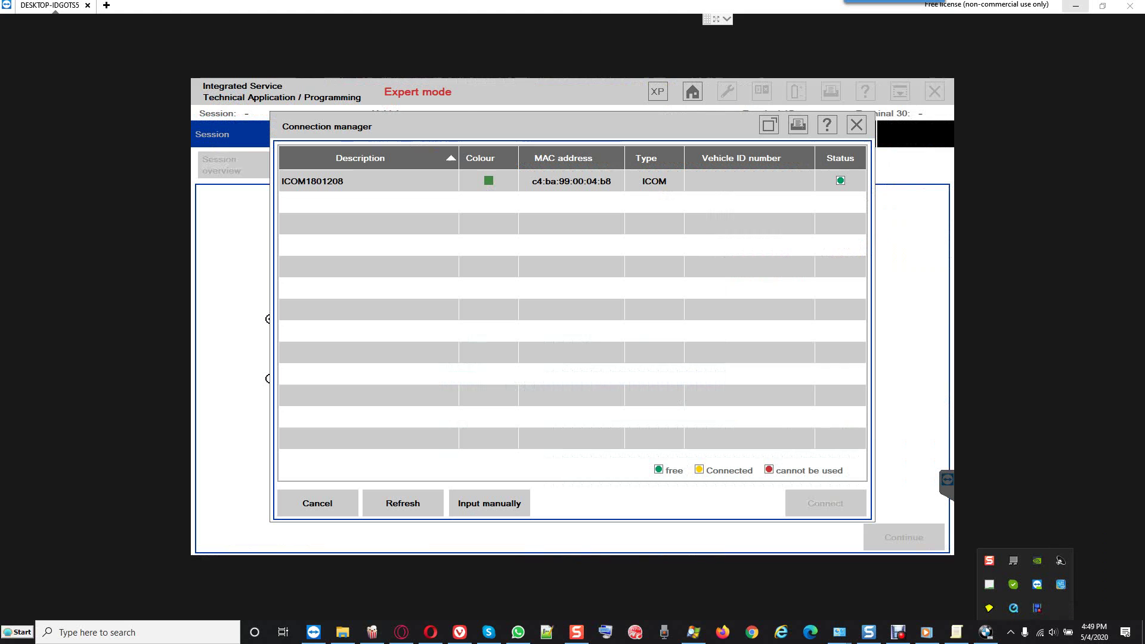
click(358, 181)
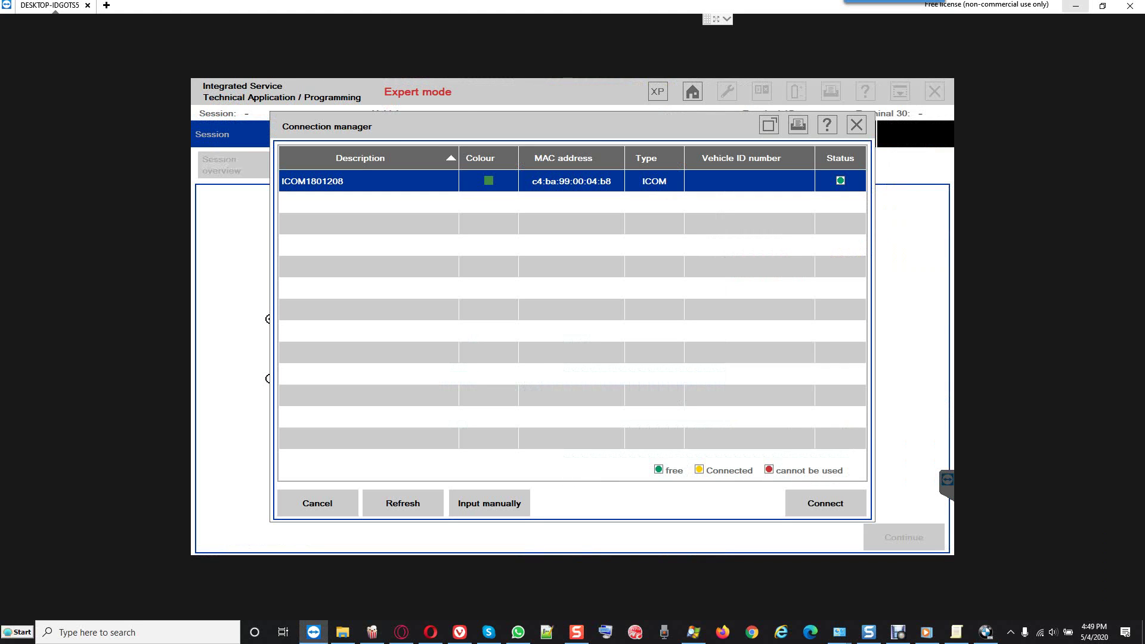
key(Return)
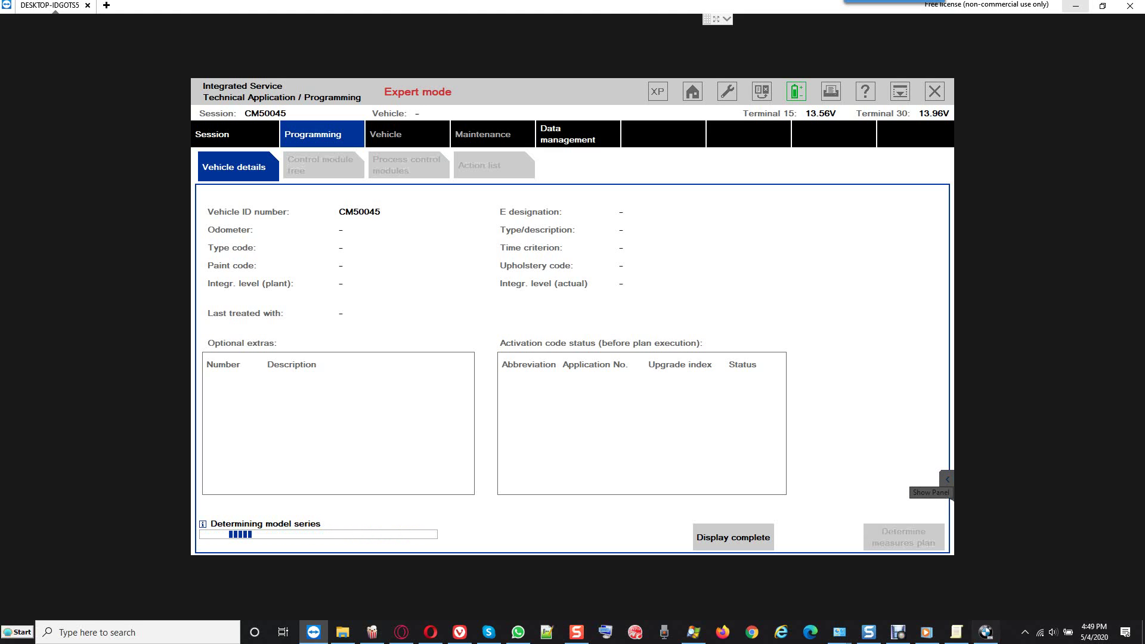
Answer Yes to replaced control modules, confirm programming requirements, and continue session preparation.
click(1025, 632)
right_click(1062, 608)
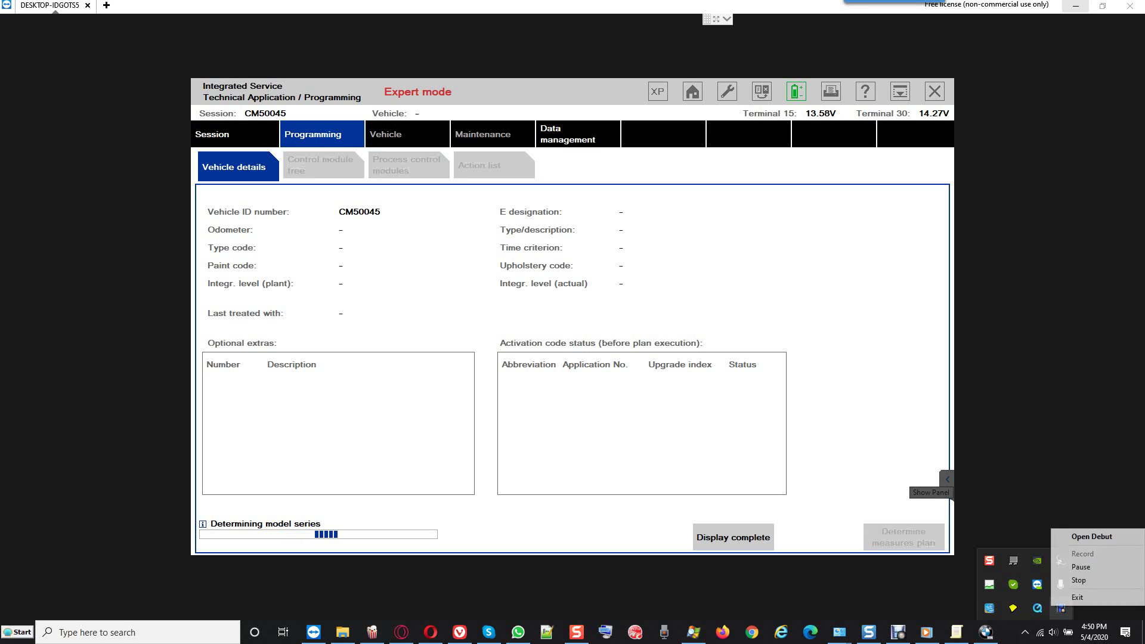
click(1081, 567)
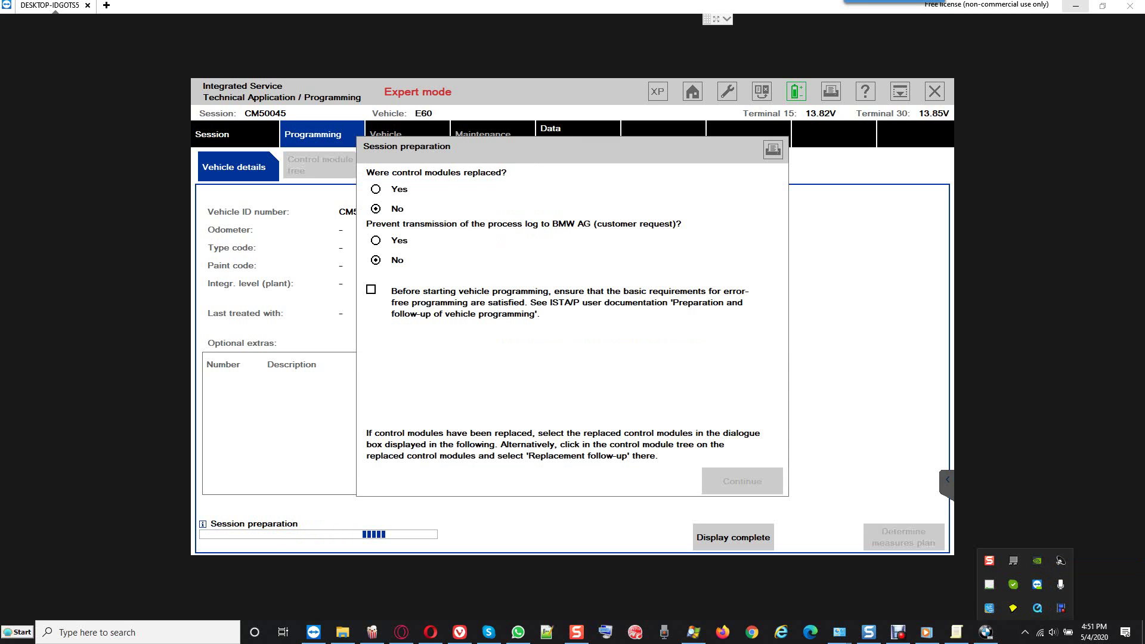
click(376, 189)
click(371, 289)
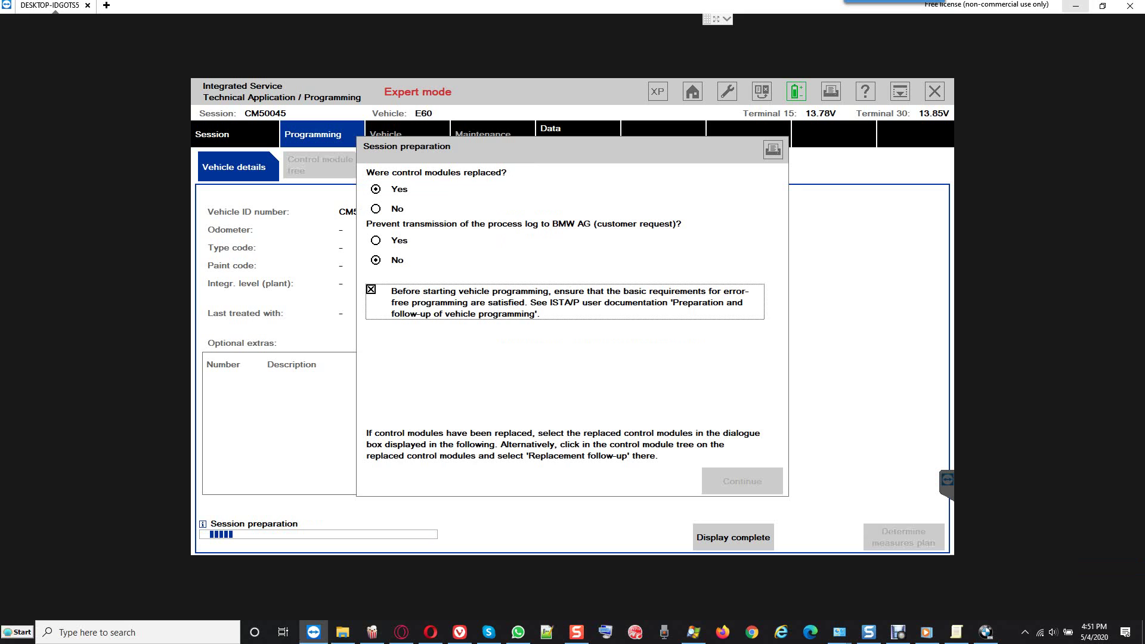
key(Return)
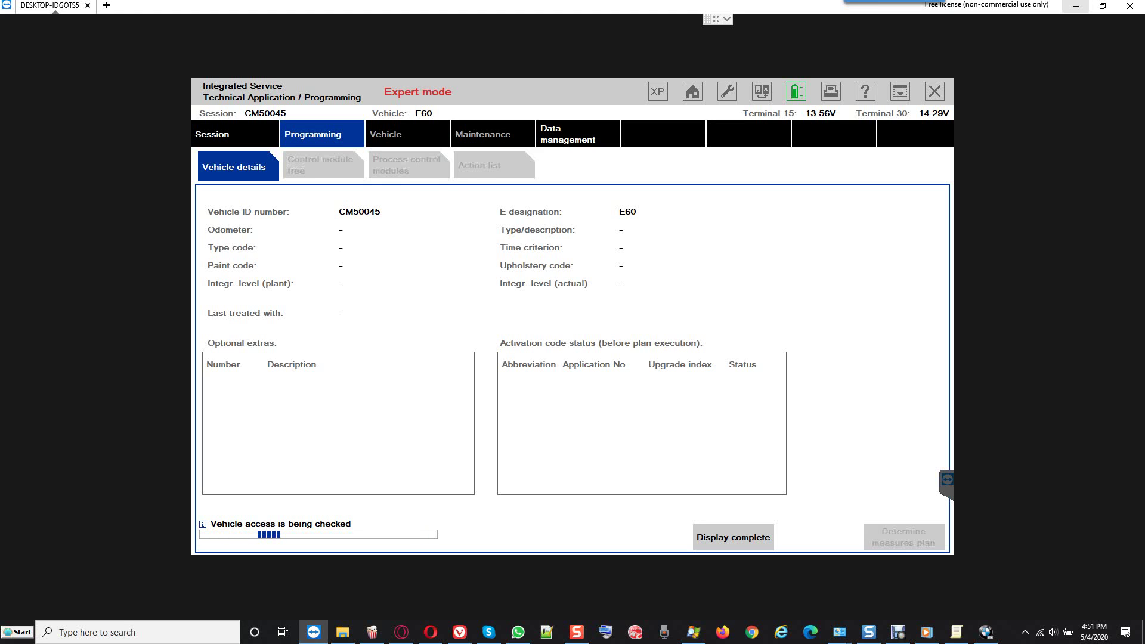
Dismiss the missing MOST interface warning and bring up the LM module information (part 9116260).
key(Return)
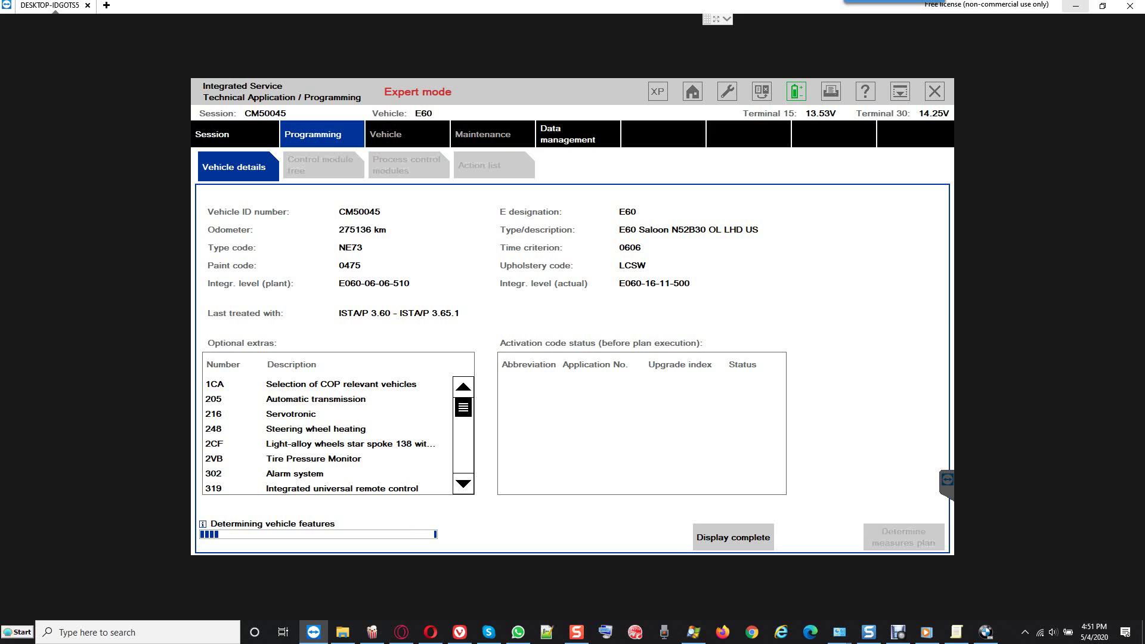
scroll(418, 415, down, 2)
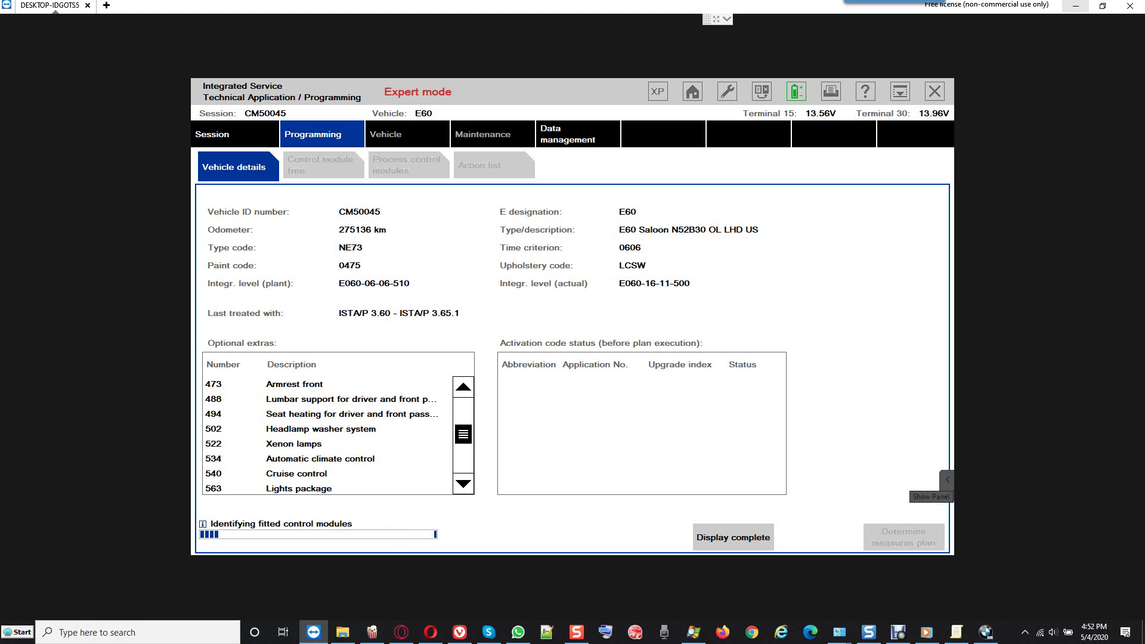
click(1025, 632)
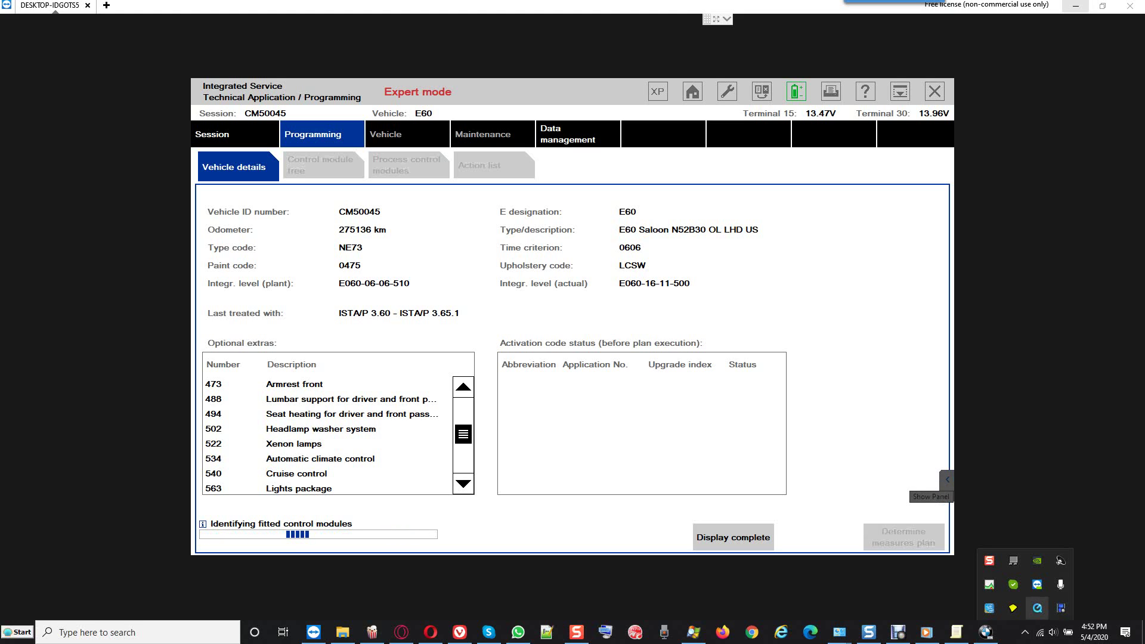
right_click(1061, 608)
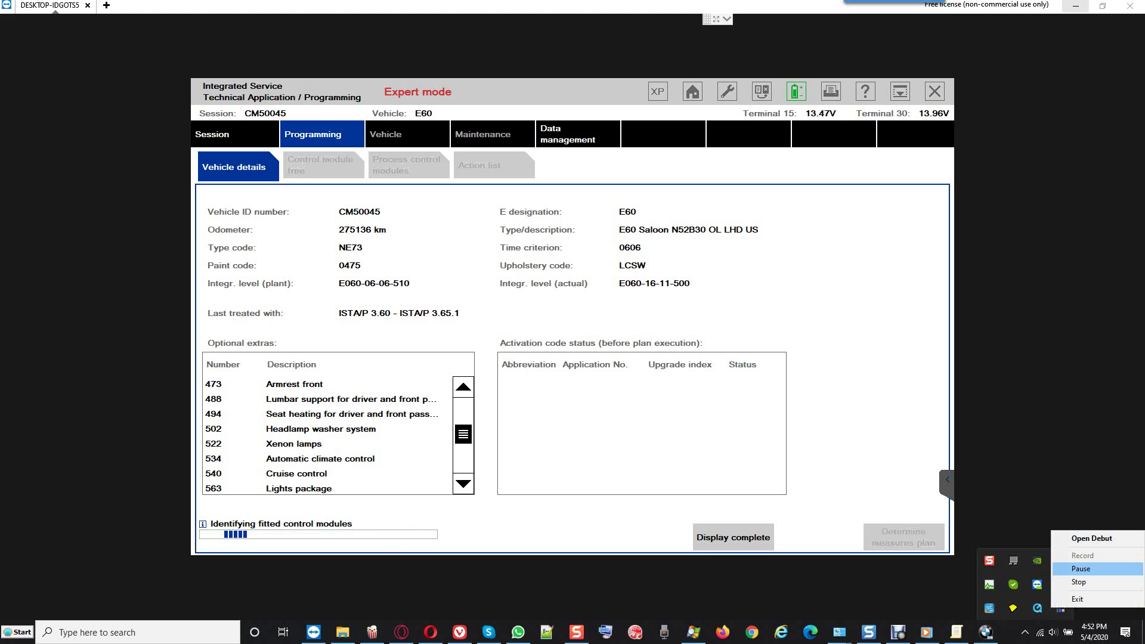
click(1081, 568)
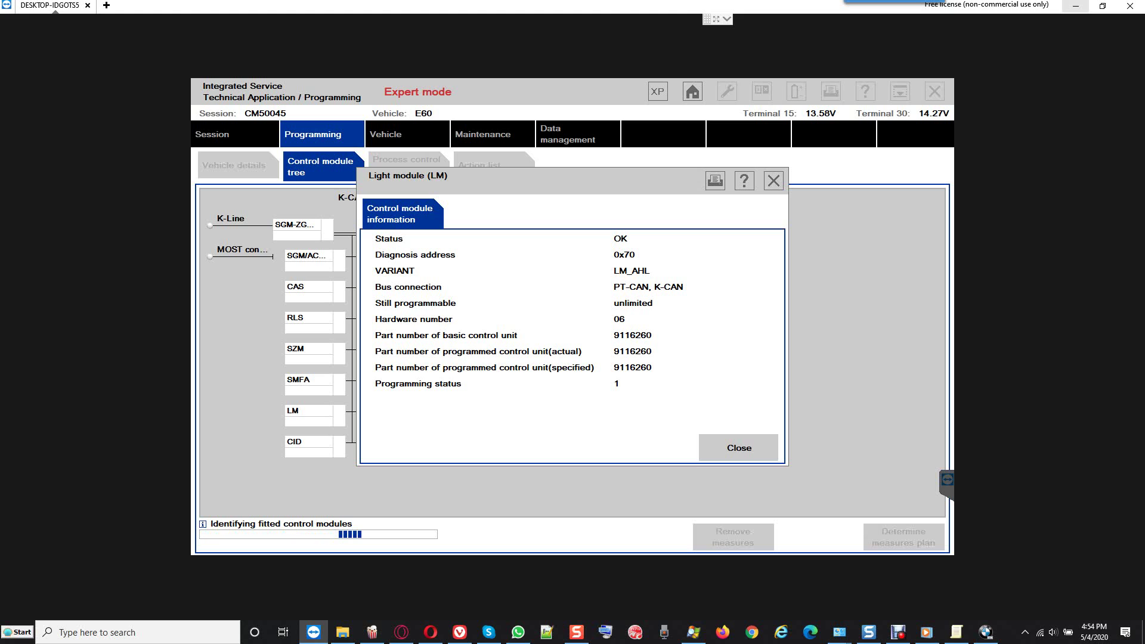
Close the Light module (LM) information to return to the E60 control module tree.
click(739, 448)
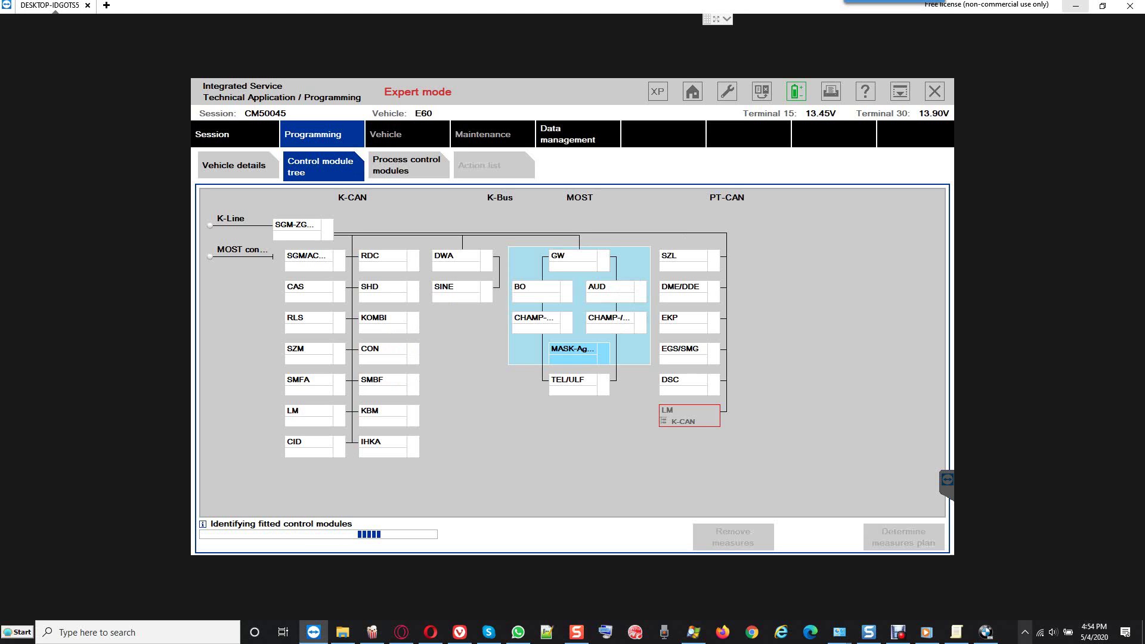
click(1025, 633)
right_click(1061, 609)
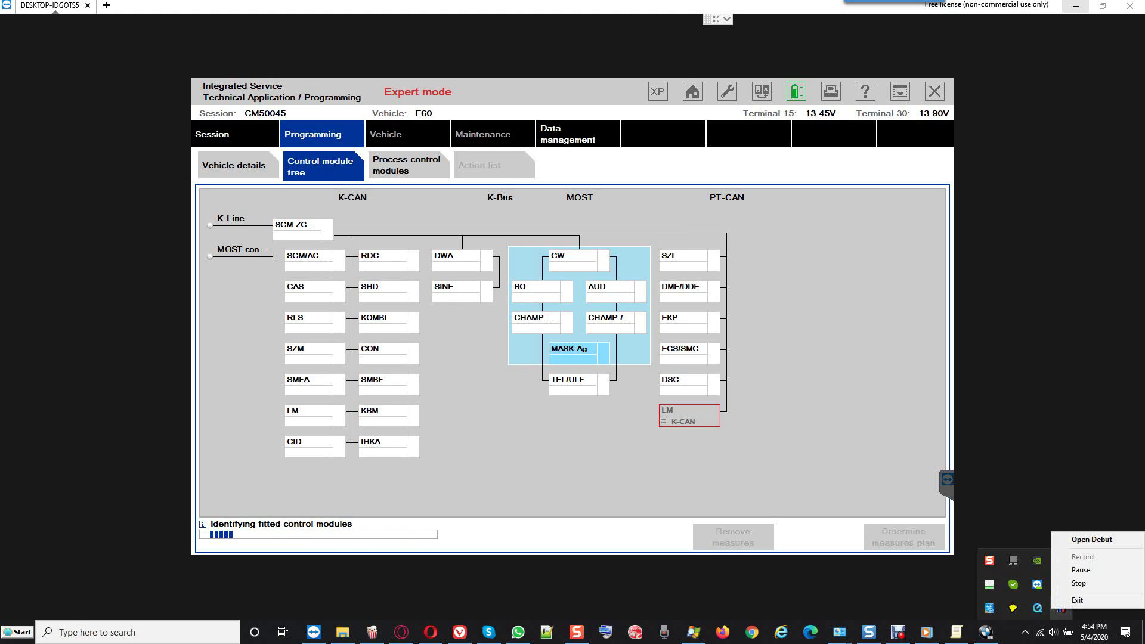
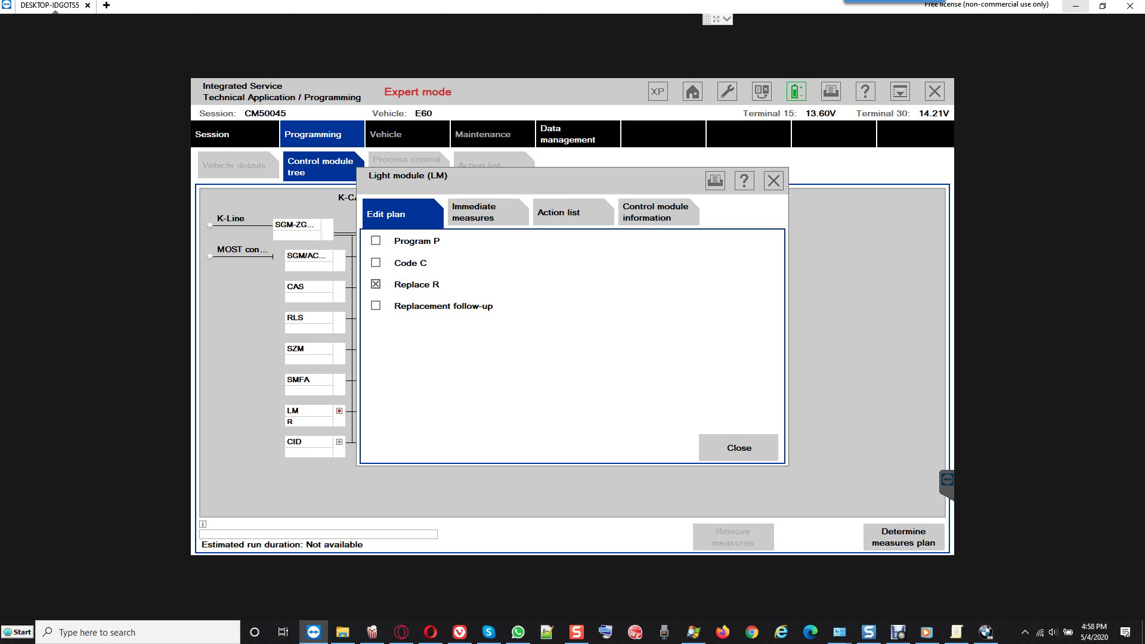
Review the light module's immediate measures, then its action list: Replace R and Write vehicle order for 9203081.
click(486, 213)
click(559, 212)
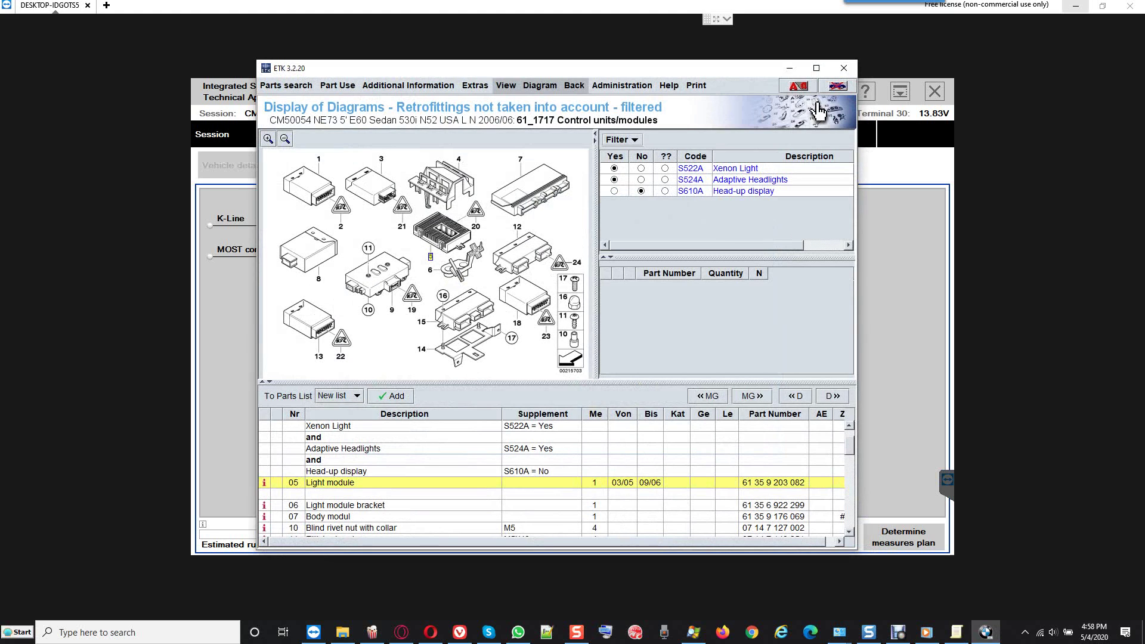
click(789, 68)
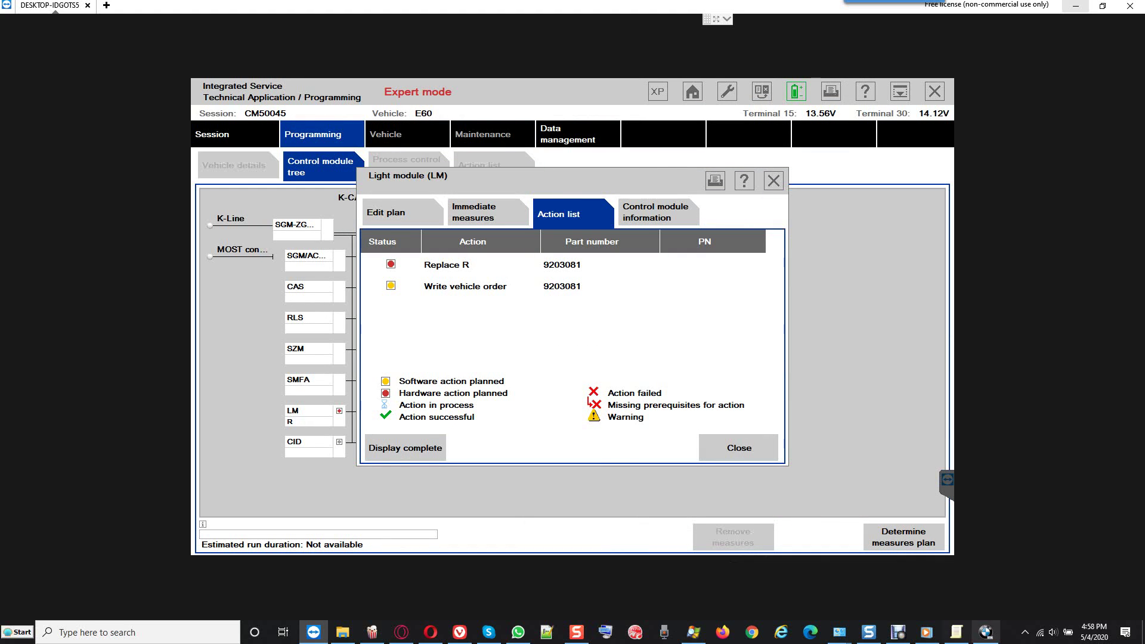
click(986, 632)
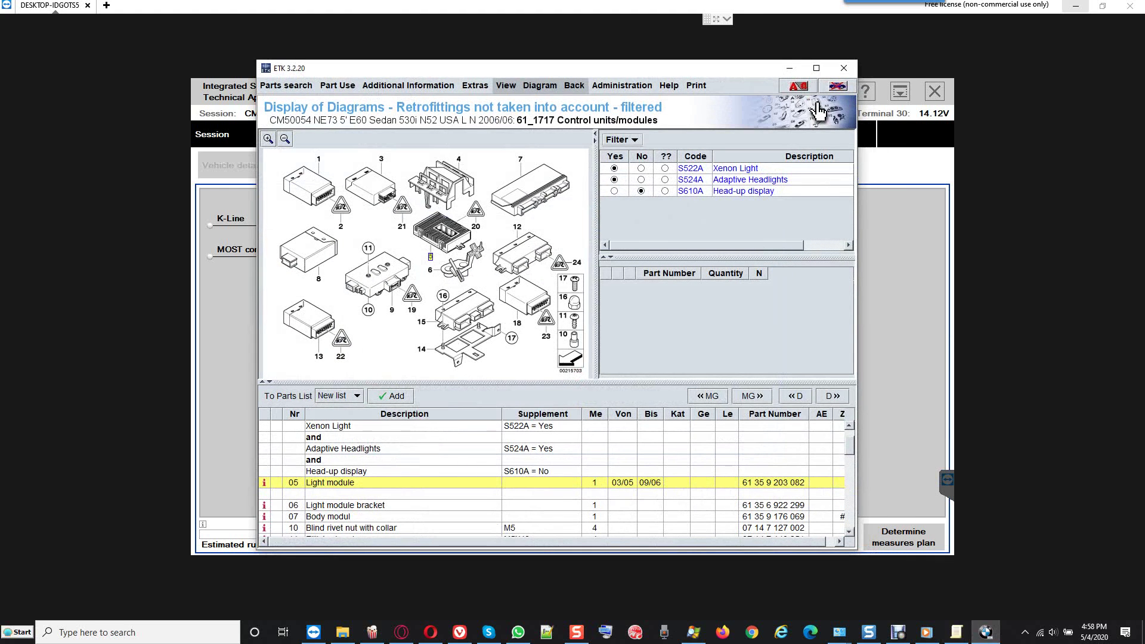
key(Up)
key(Up)
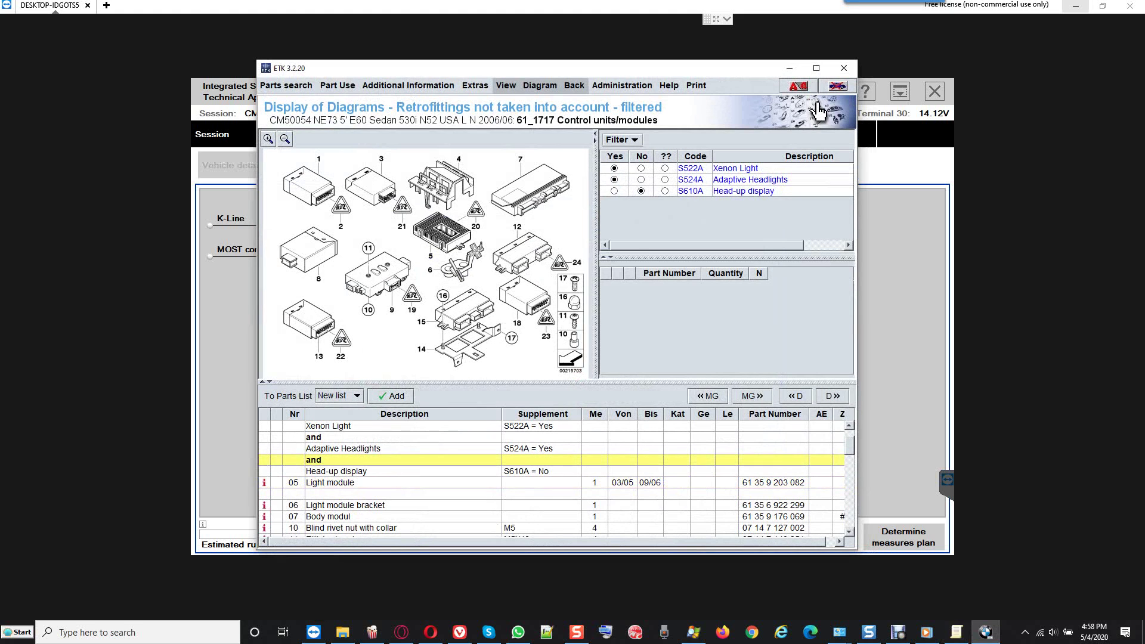
key(Down)
key(Down)
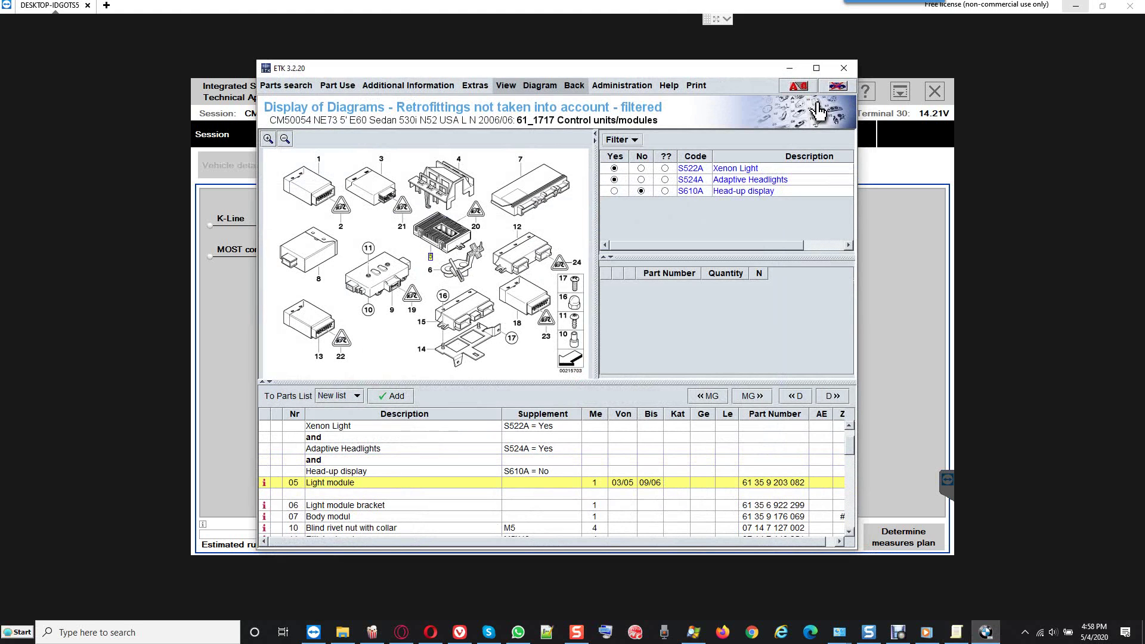
click(790, 68)
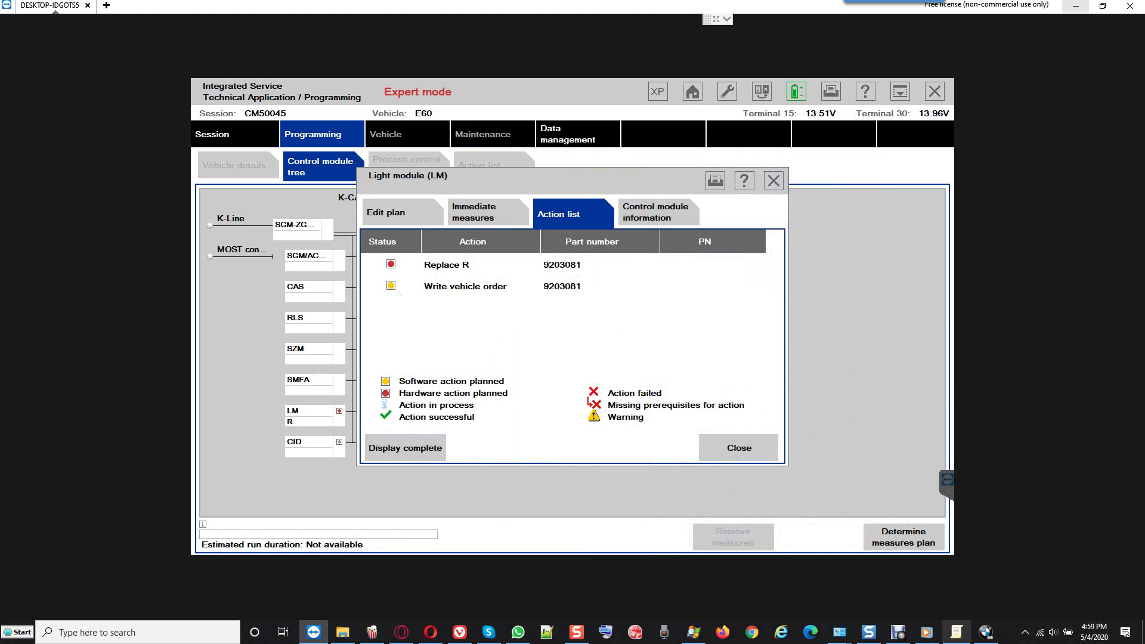
Bring the ETK parts catalogue back to the front from the taskbar.
click(986, 633)
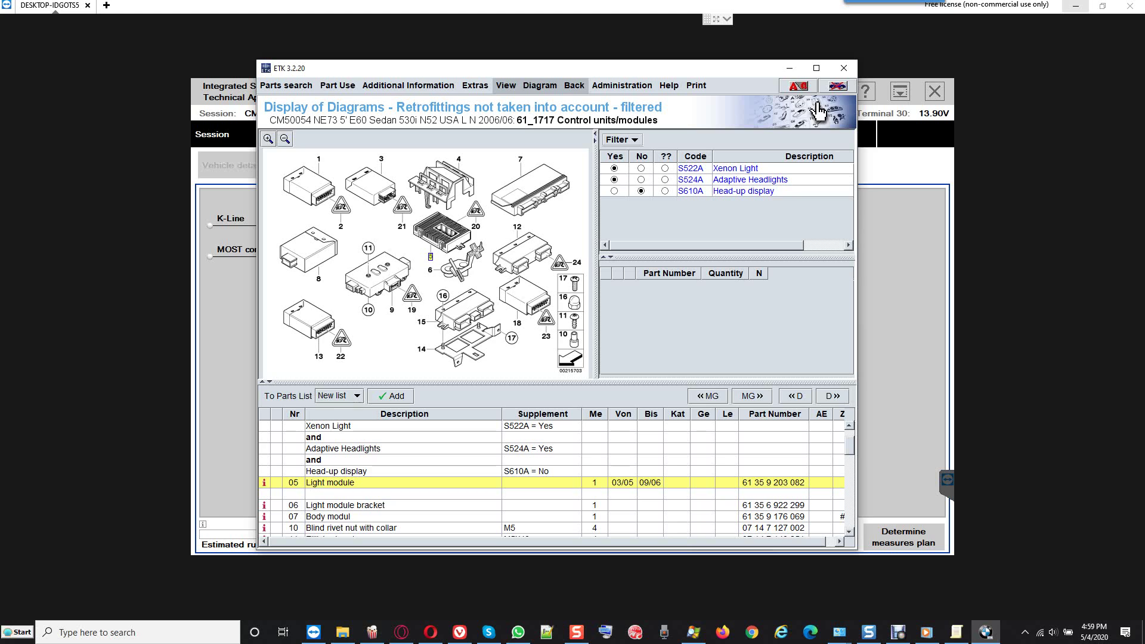
click(642, 179)
click(641, 180)
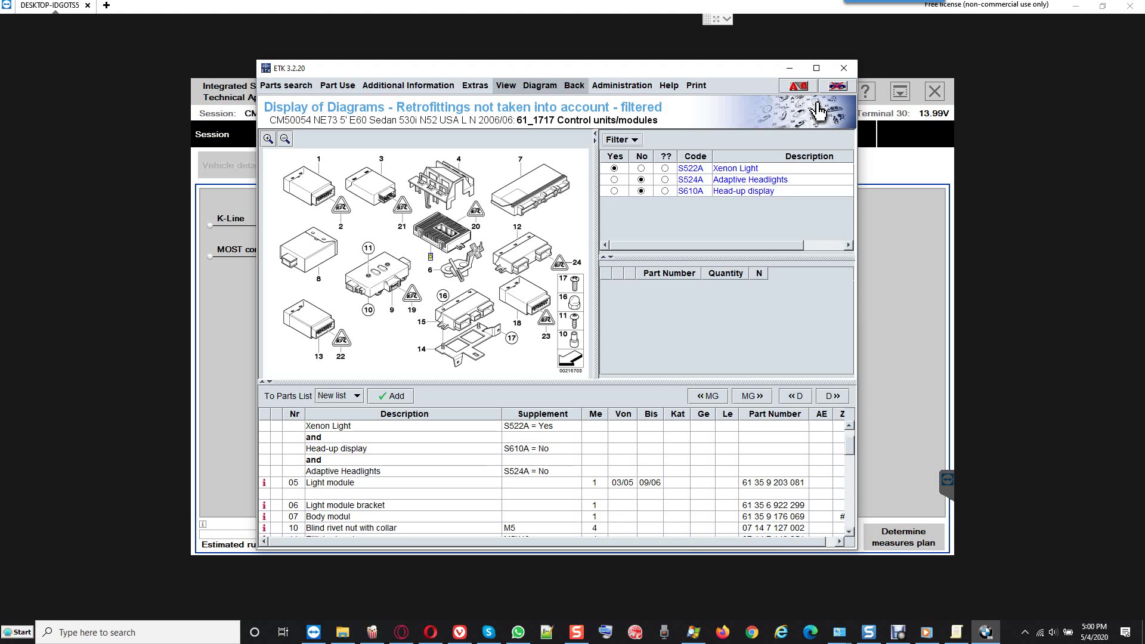
key(alt+Tab)
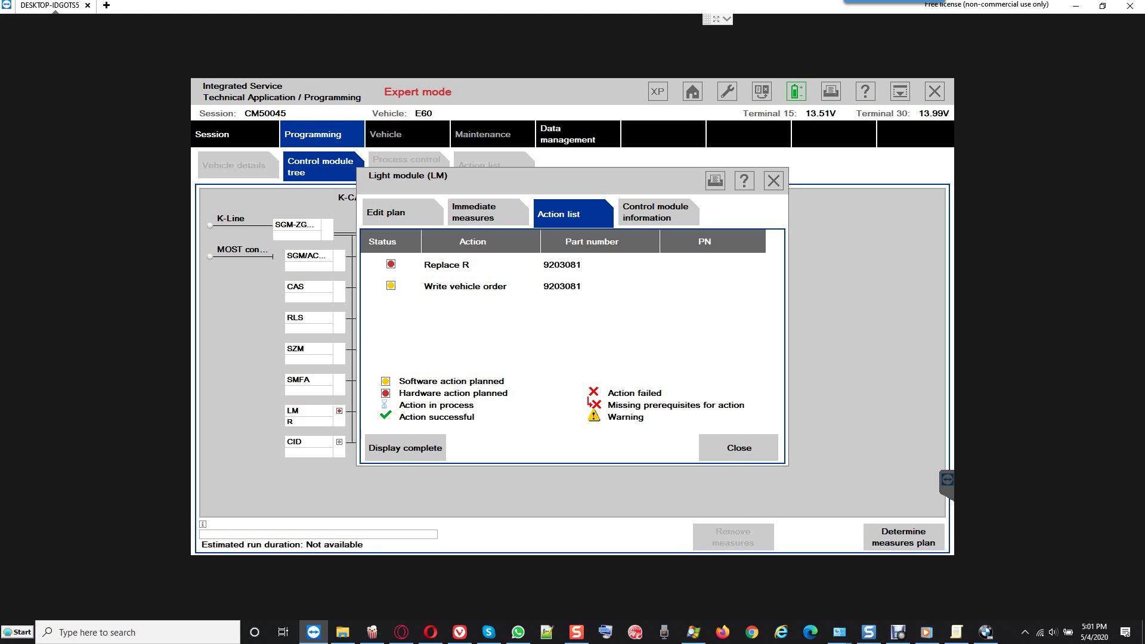
Switch back to the ETK parts catalogue with Alt+Tab.
key(alt+Tab)
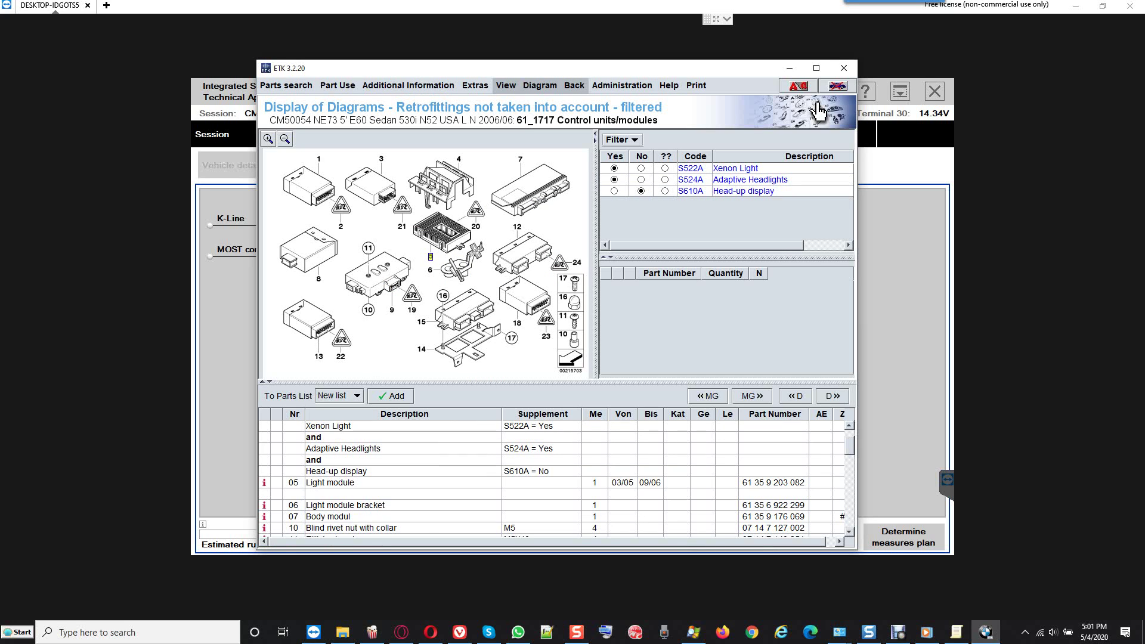
key(Down)
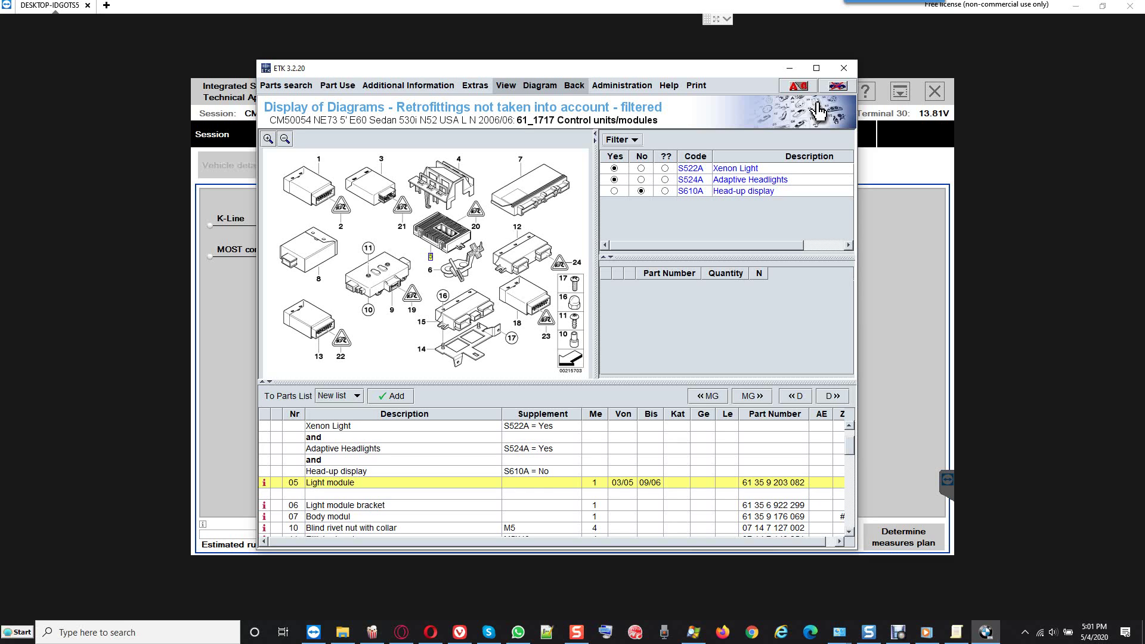
click(641, 179)
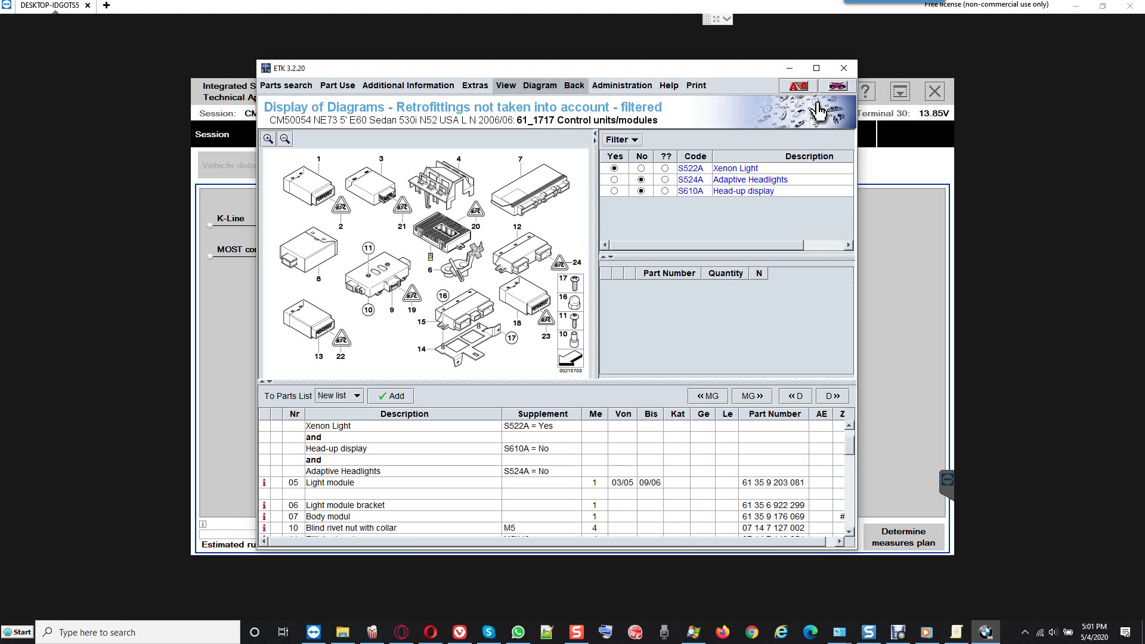
key(alt+Tab)
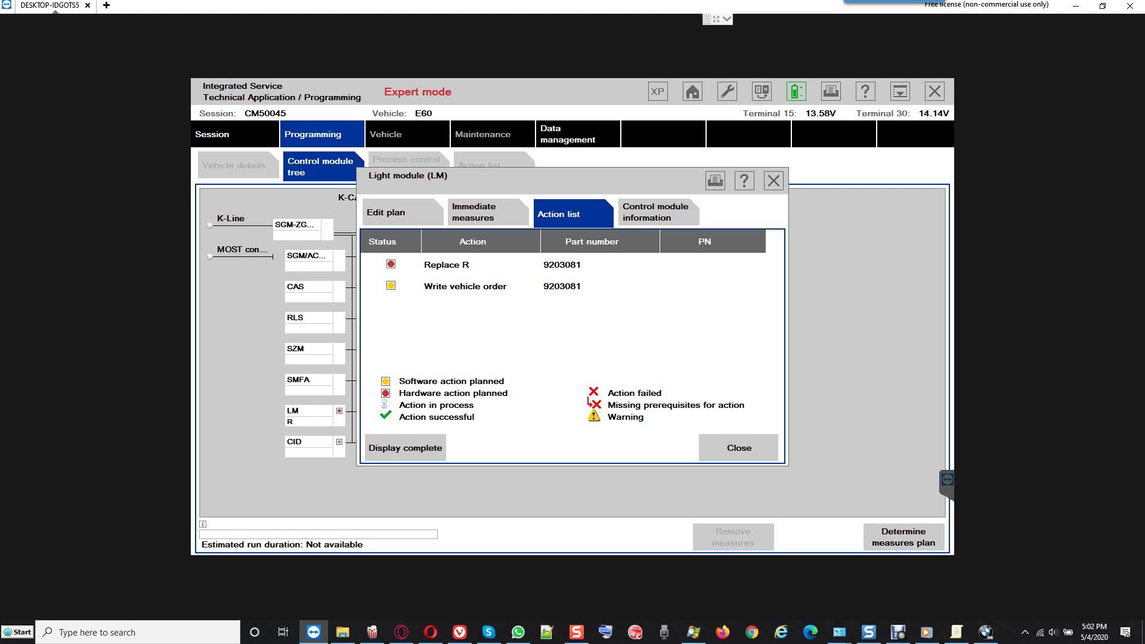
Check the light module's control unit info (LM_AHL, actual 9116260, specified 9203081), then close the dialog.
click(656, 213)
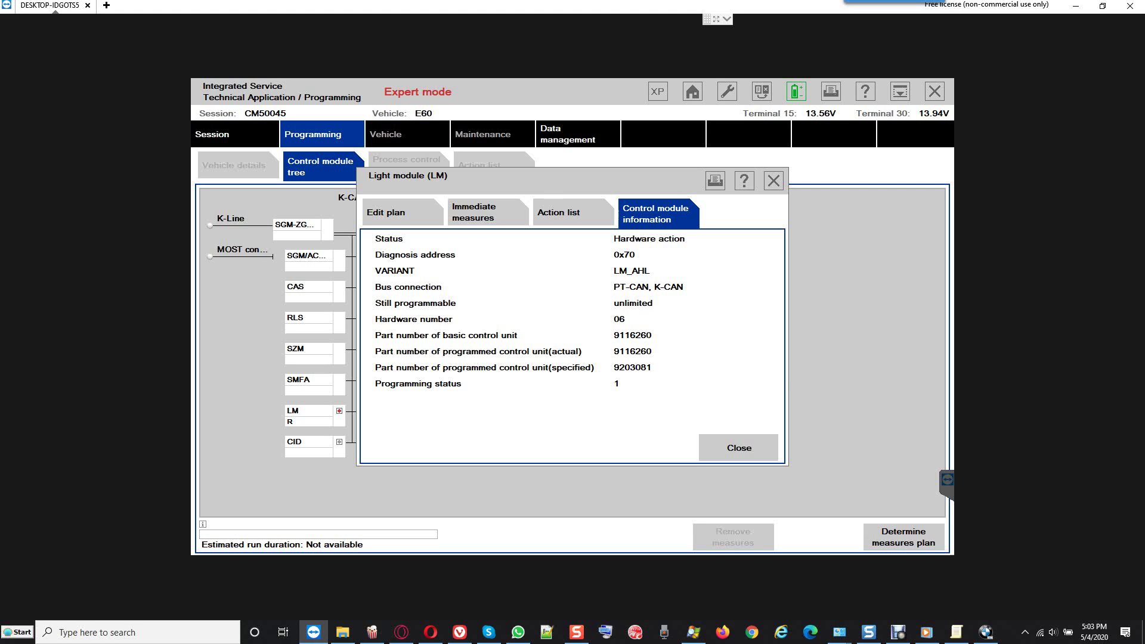
key(Escape)
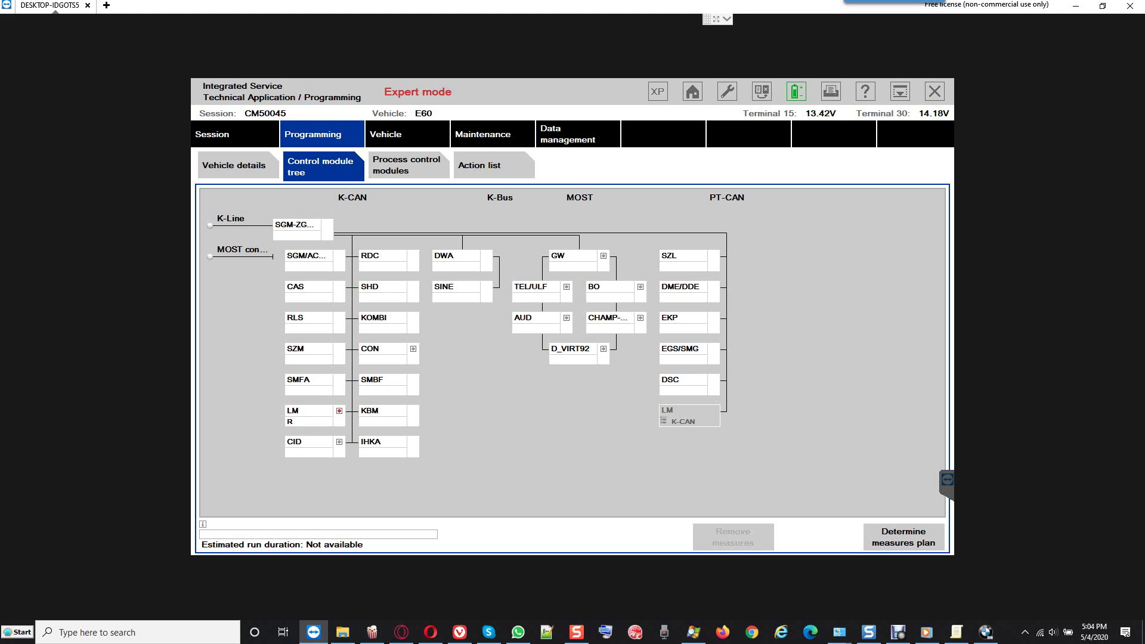
Run Determine measures plan for the light module replacement.
key(Return)
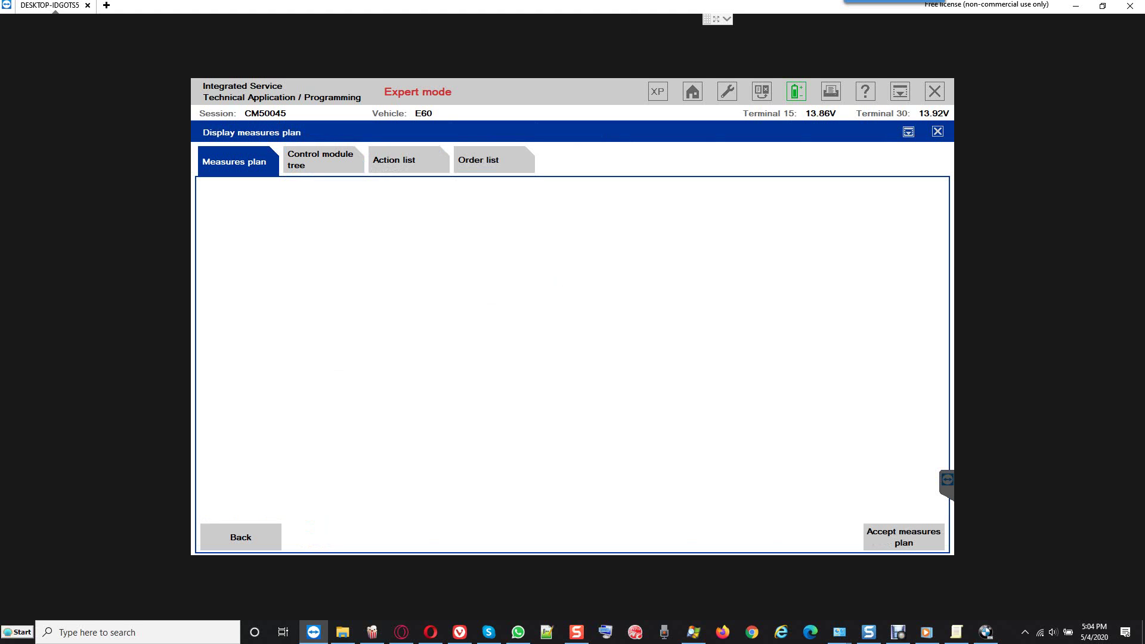
Scroll the measures plan down to the footer and back up to the LM 0x70 replacement actions.
scroll(567, 346, down, 6)
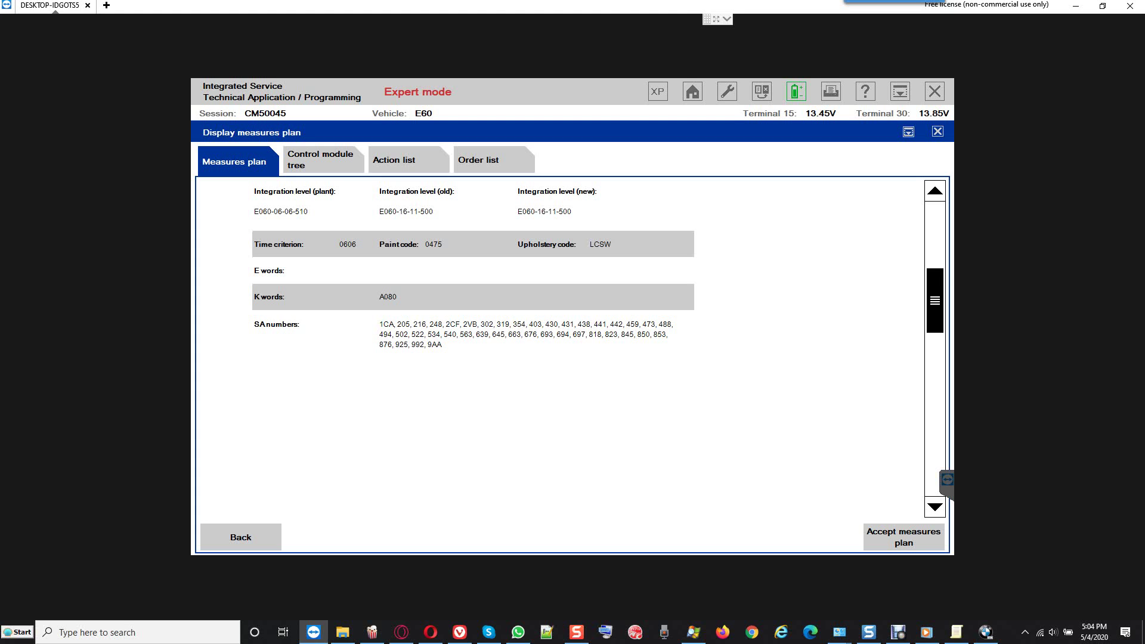
scroll(560, 348, down, 10)
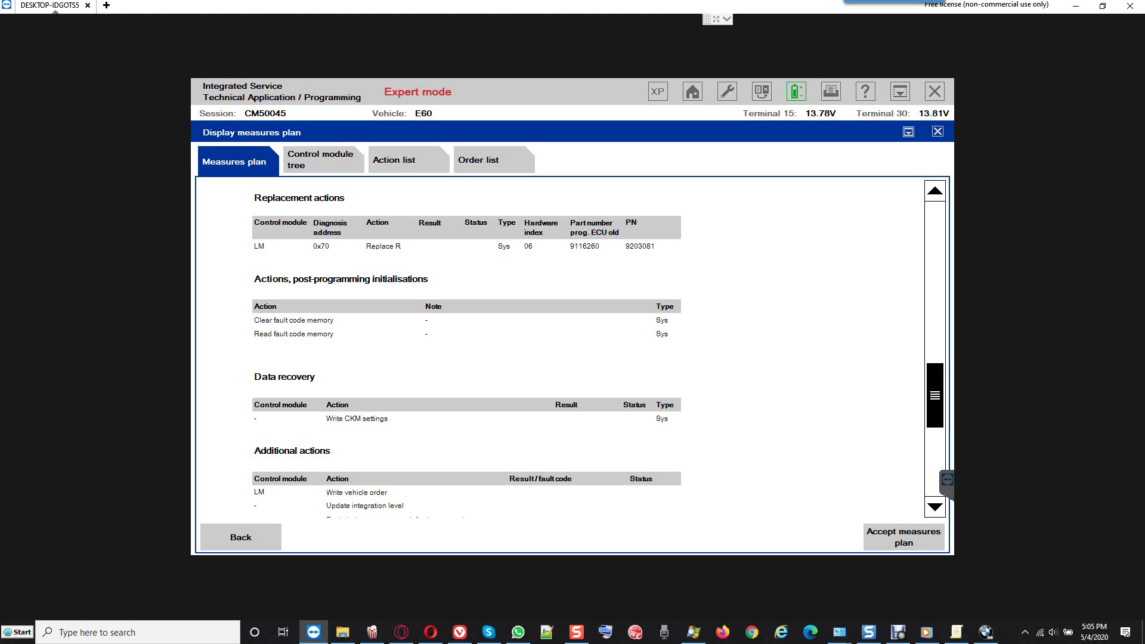
scroll(567, 352, down, 3)
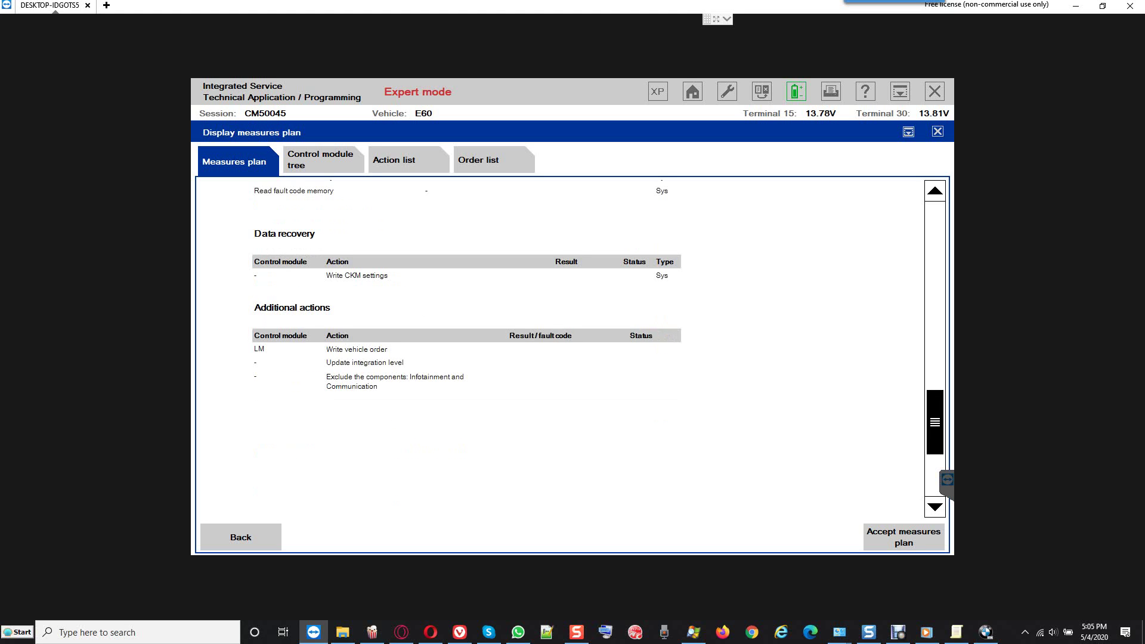
scroll(567, 352, down, 2)
scroll(567, 352, down, 1)
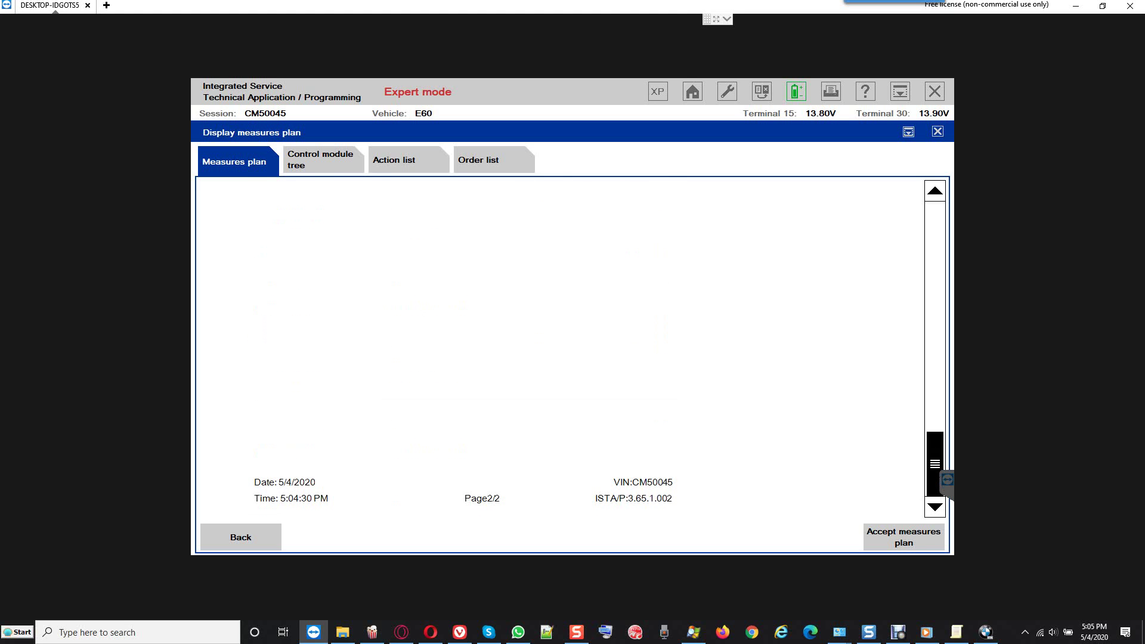
scroll(567, 352, up, 5)
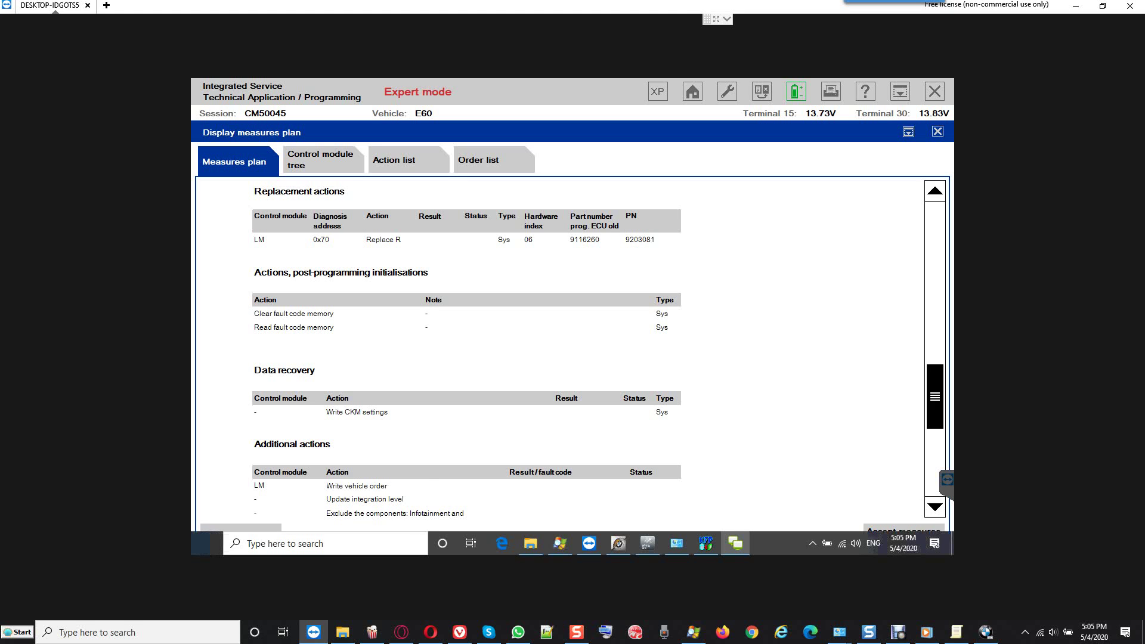
Switch to the WinKFP window and browse through its menus.
key(super)
key(super)
key(alt+Tab)
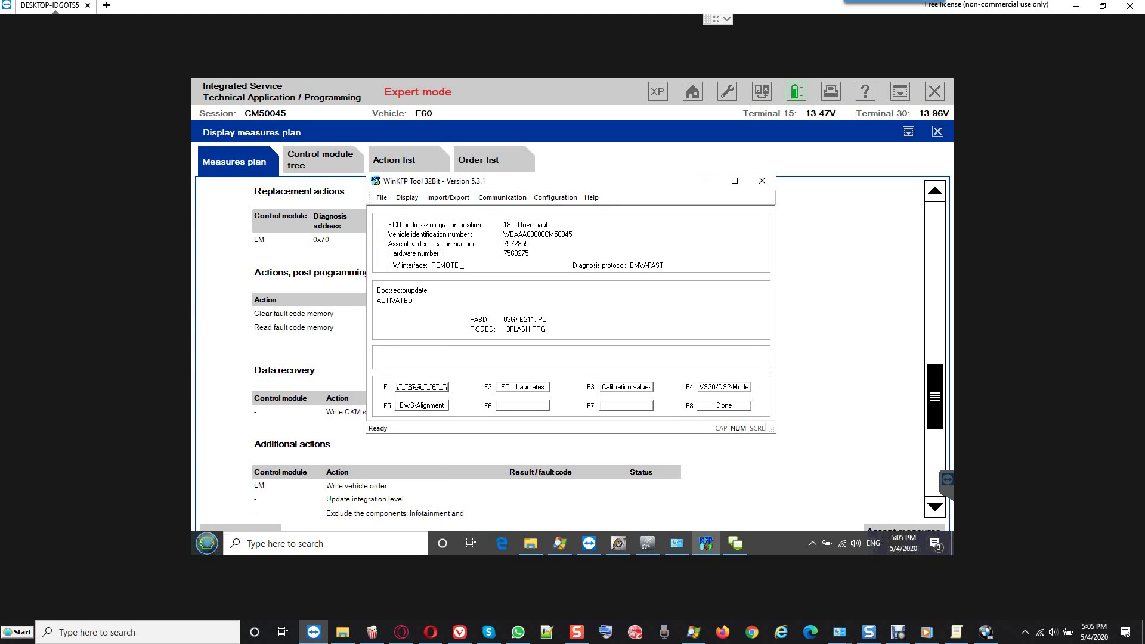
key(alt+f)
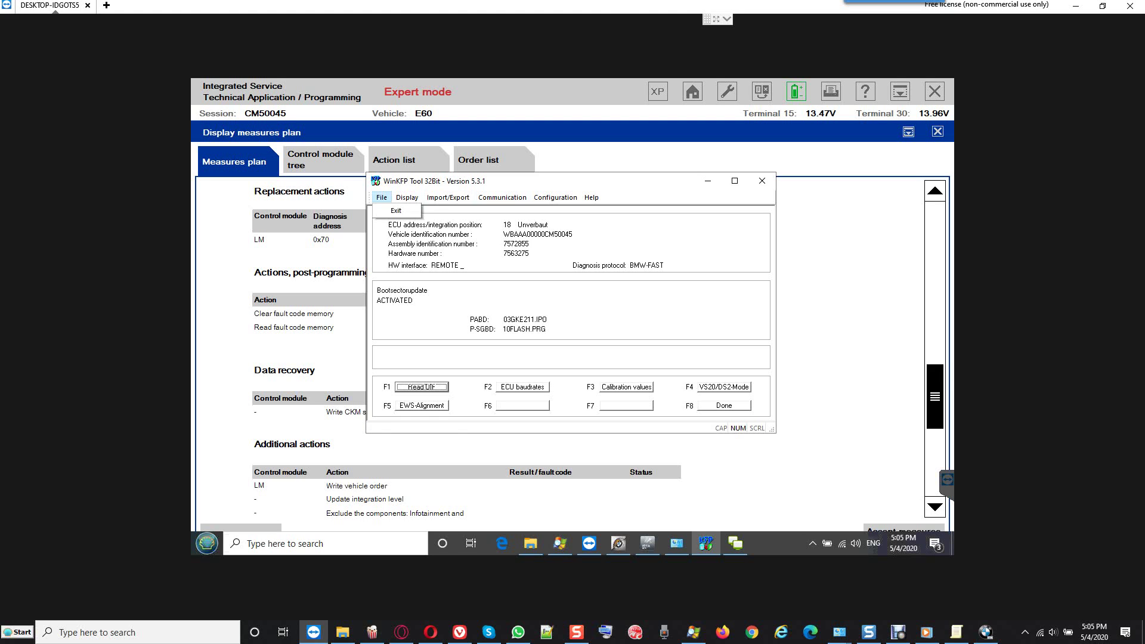
key(Right)
key(Left)
key(Right)
key(Escape)
key(Right)
key(Right)
key(Right)
key(Escape)
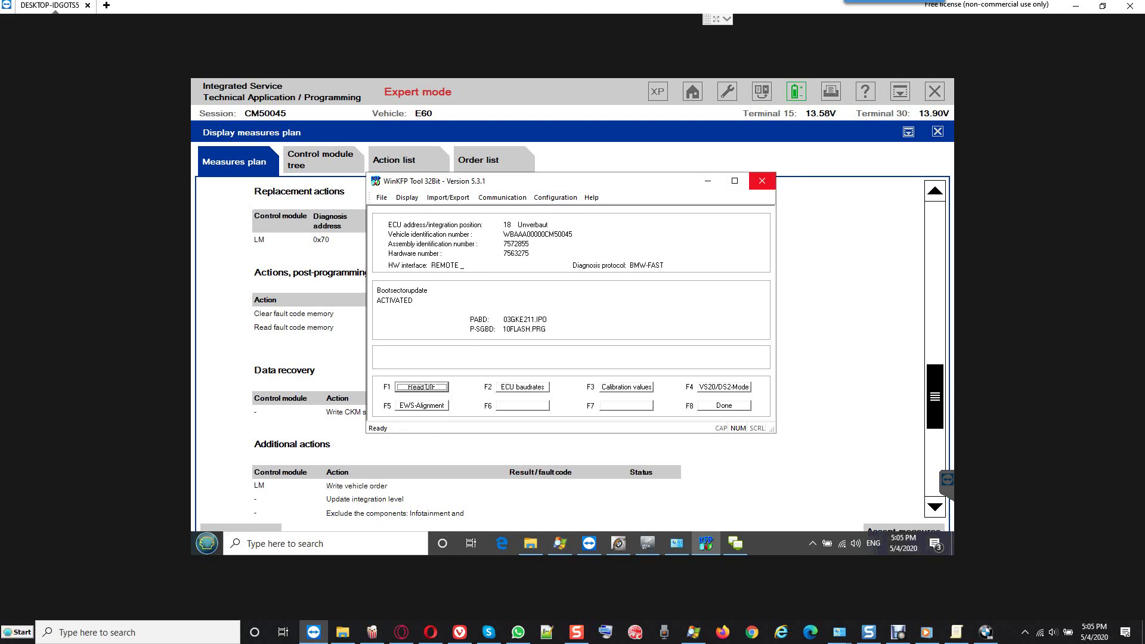
Close WinKFP and relaunch it from its remote desktop shortcut.
click(762, 180)
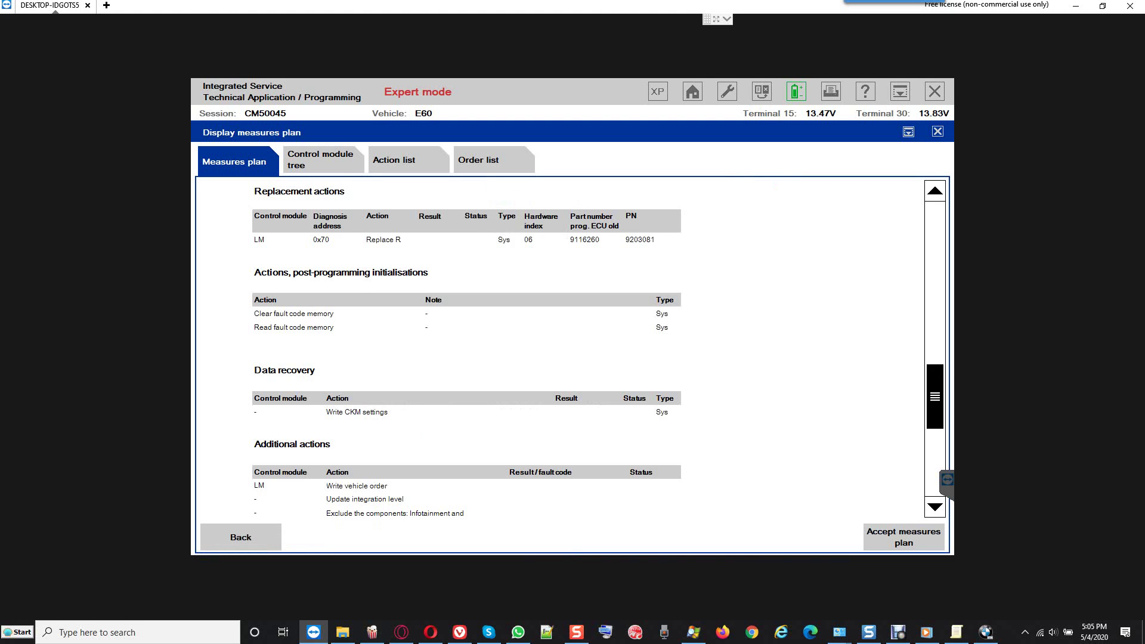
key(super+d)
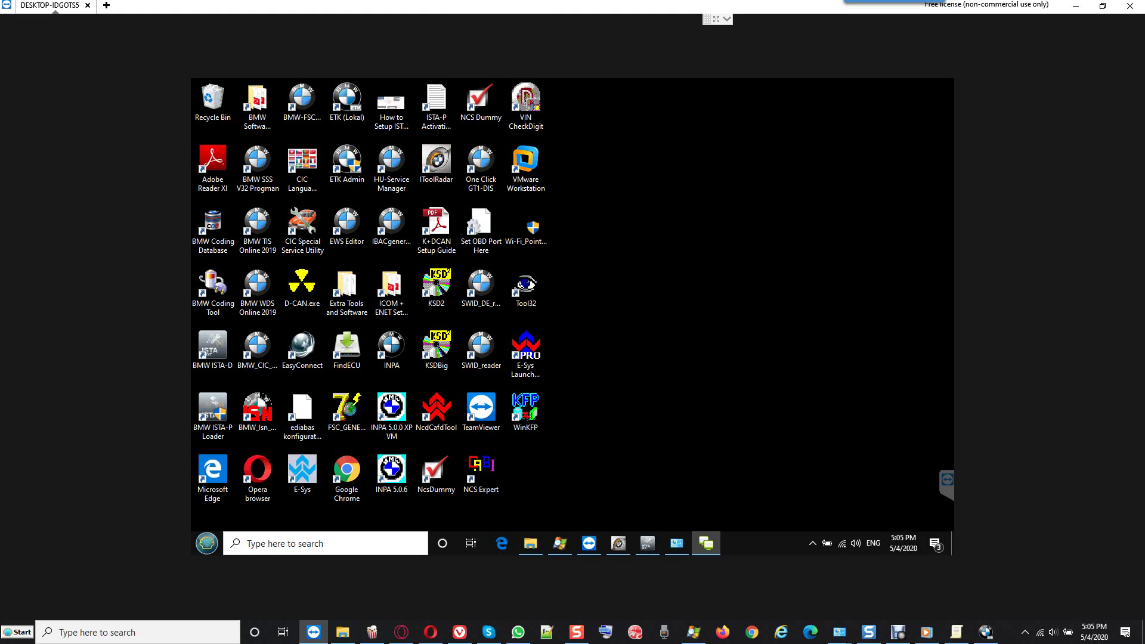
click(526, 411)
double_click(526, 412)
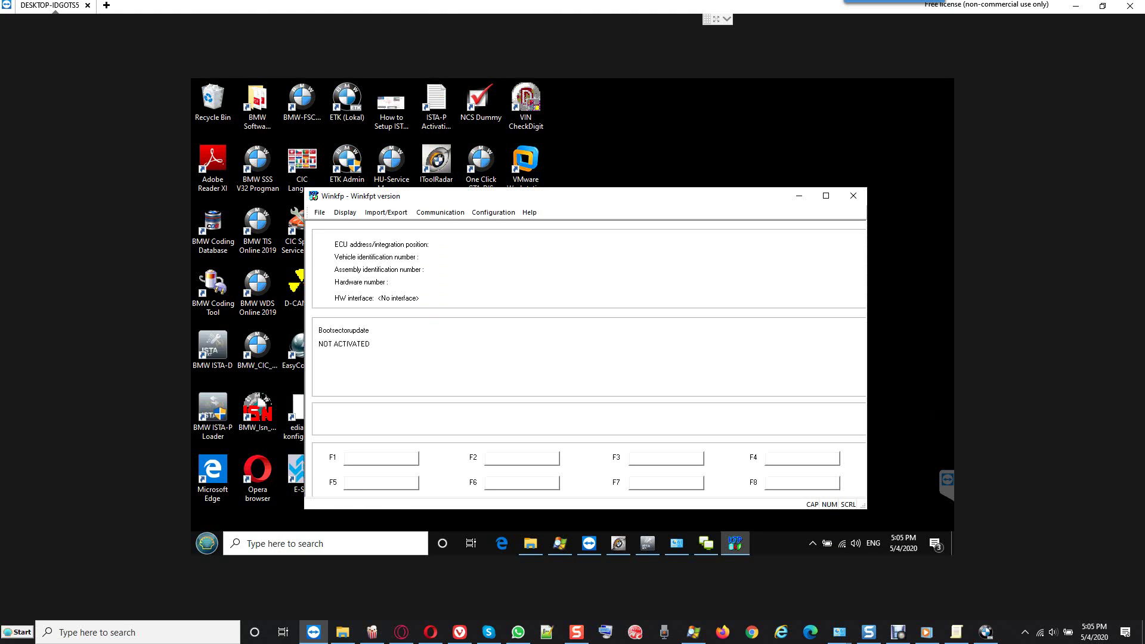
Put WinKFP in comfort mode, move and enlarge its window, and open the ECU family/ZB number choice.
key(F1)
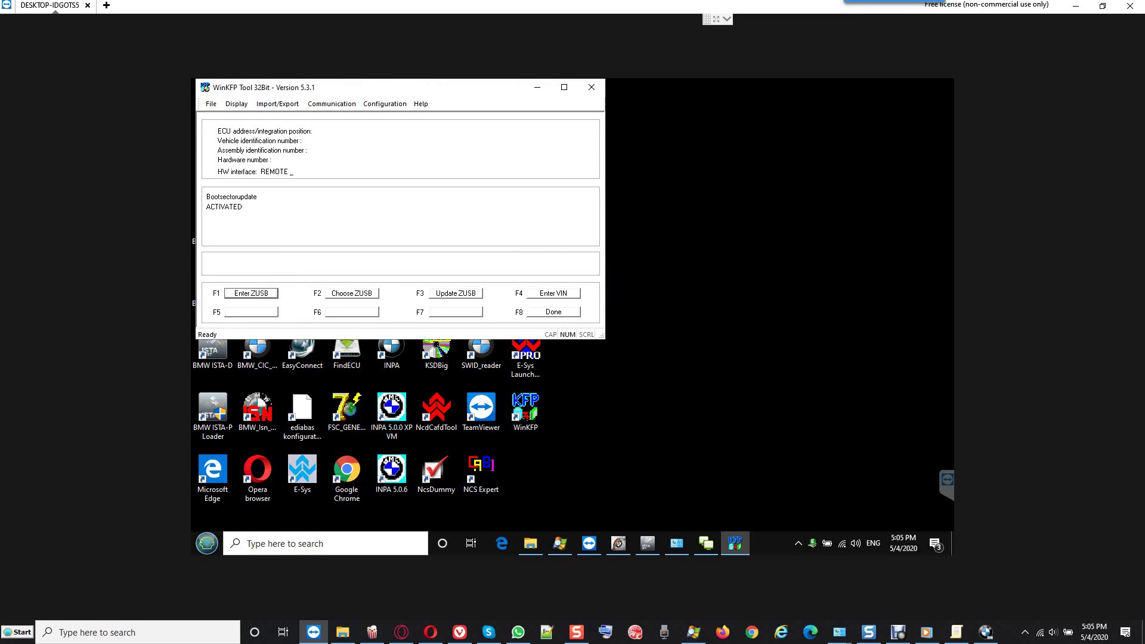
drag(305, 92, 468, 119)
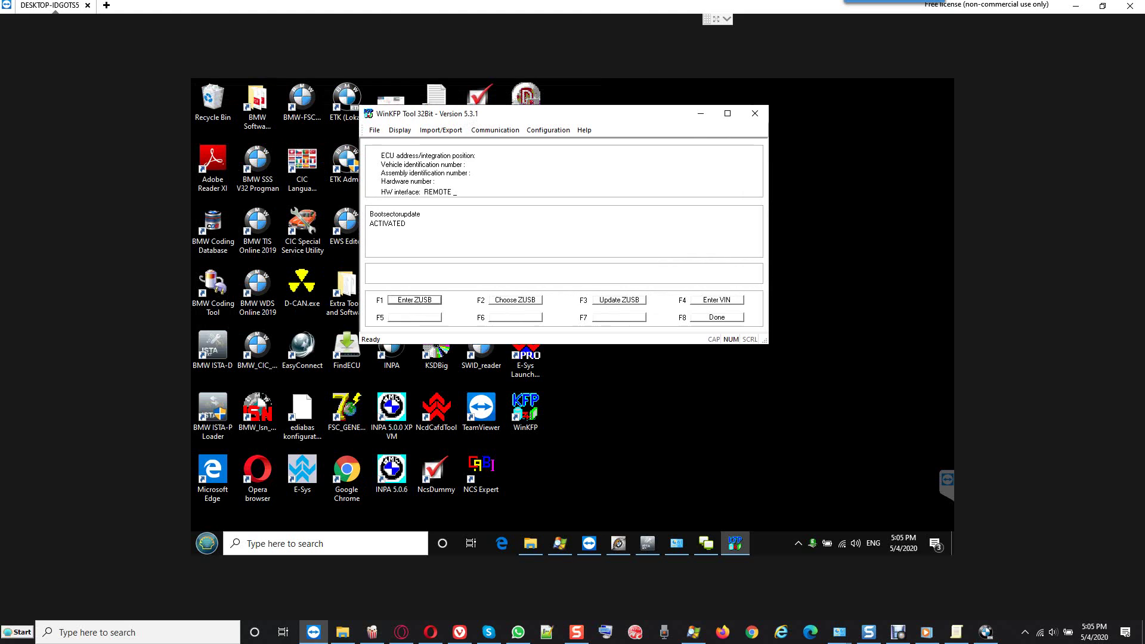
drag(765, 340, 860, 428)
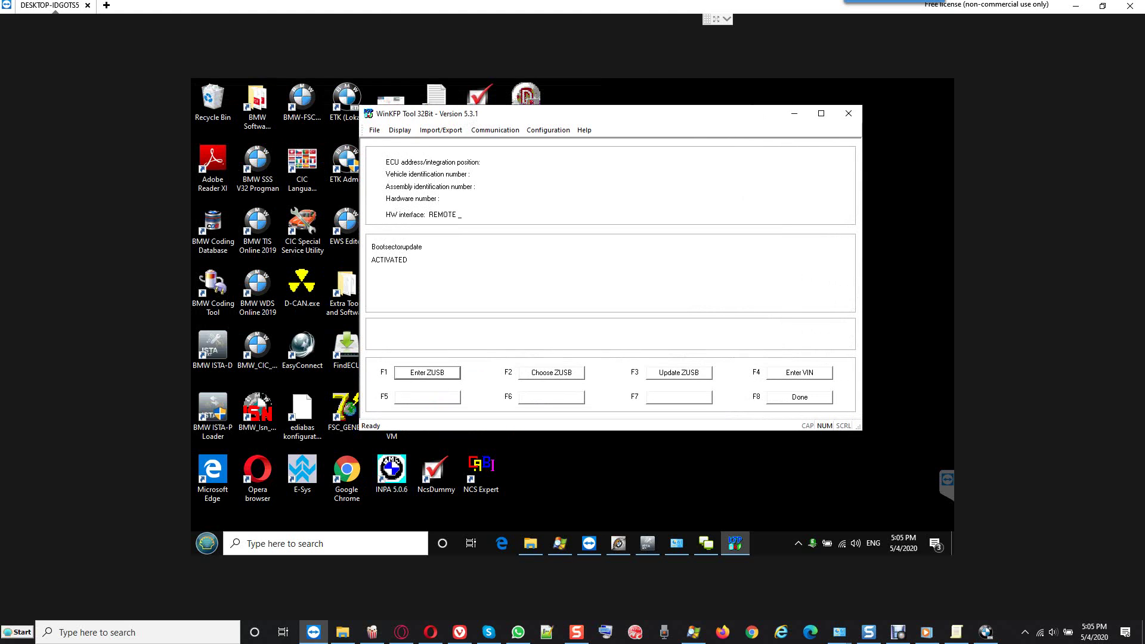
key(F1)
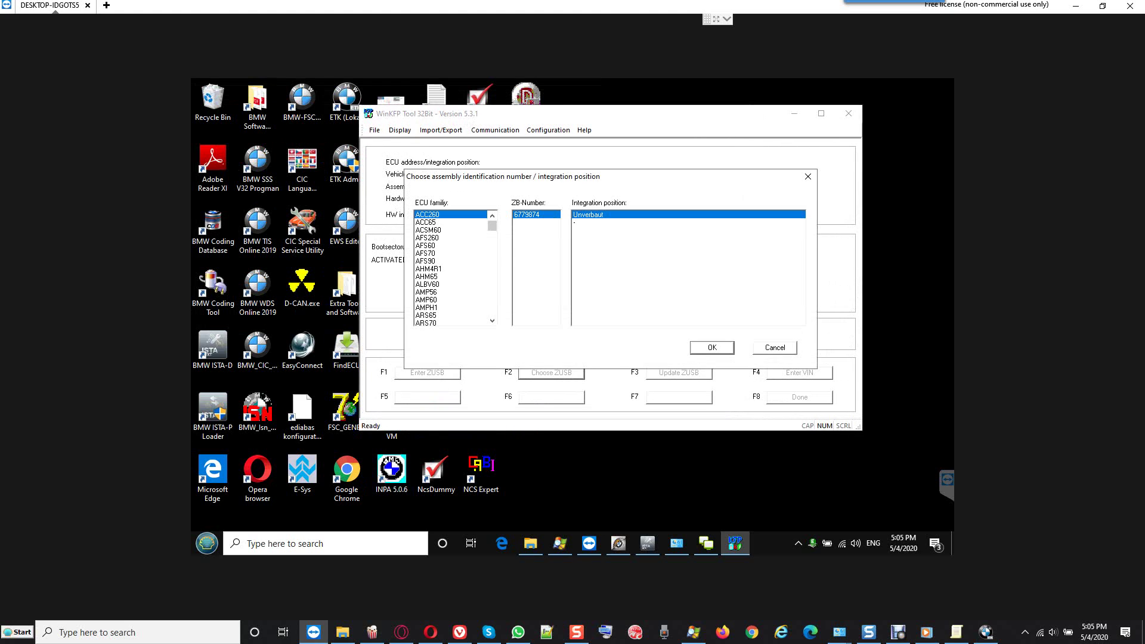
Select ECU family LM460, after briefly picking LM60, to list ZB numbers 9203081 and 9203082.
scroll(455, 269, down, 12)
scroll(455, 268, down, 15)
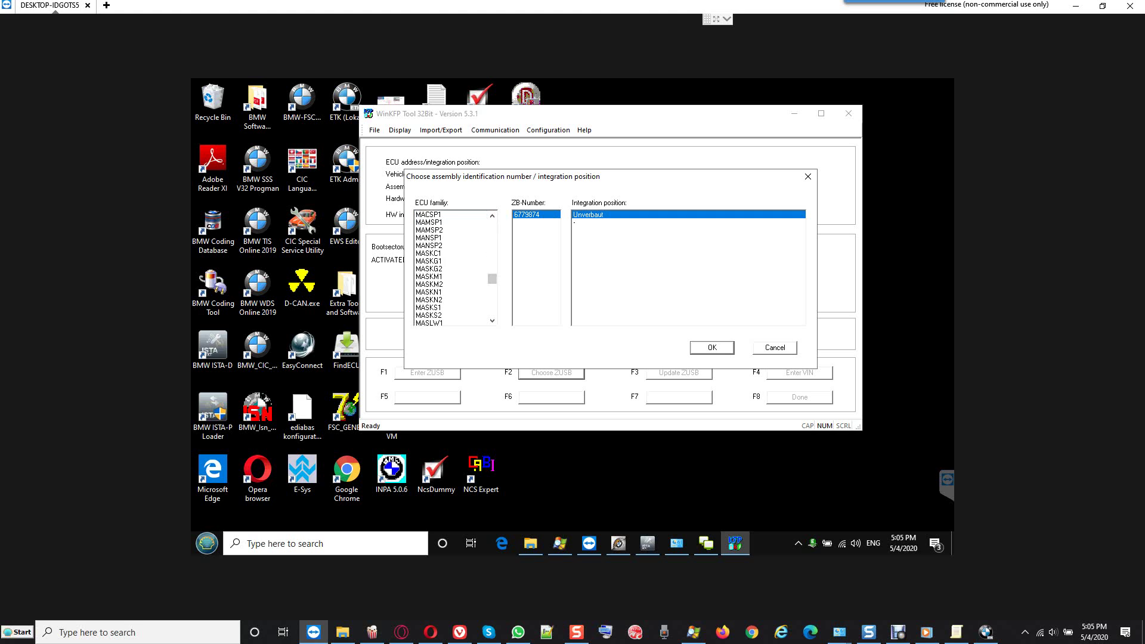
scroll(455, 268, up, 3)
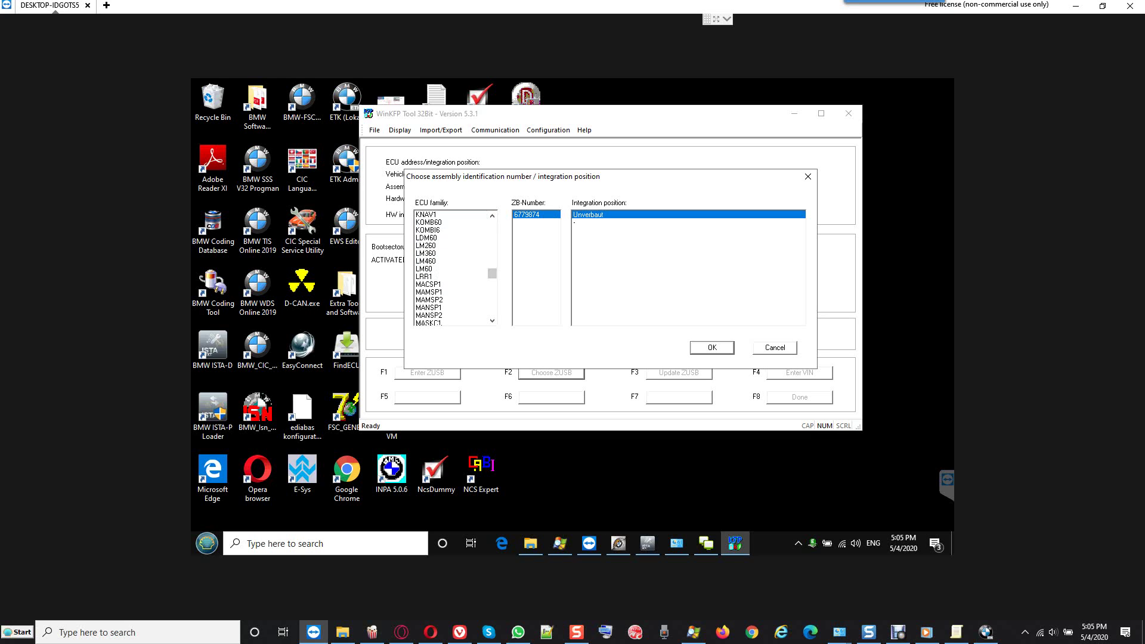
click(441, 269)
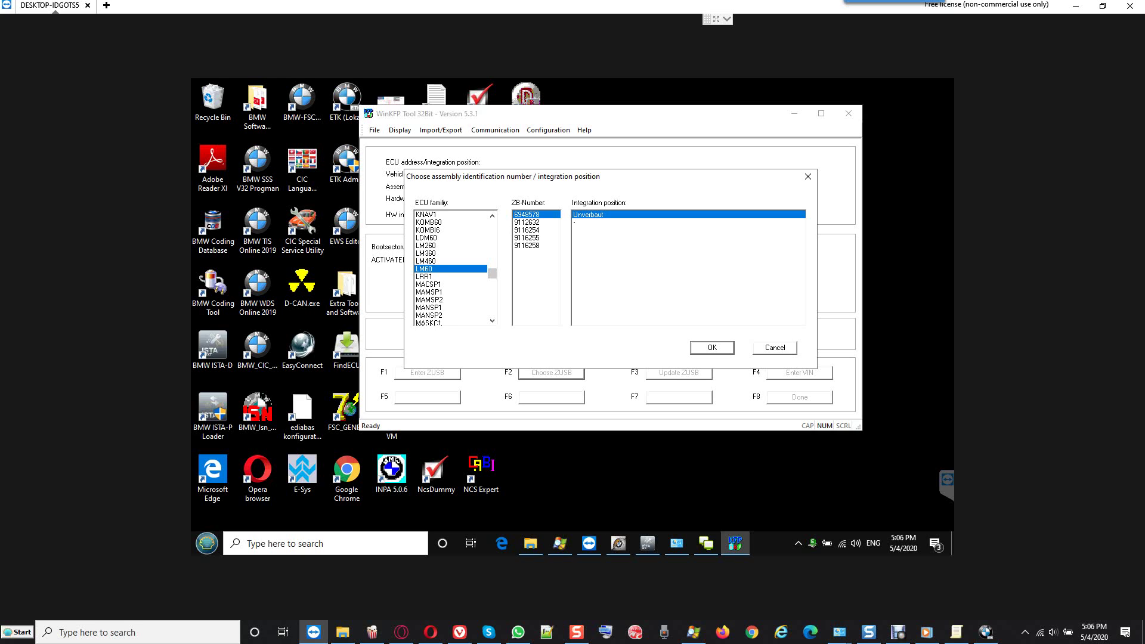
click(451, 261)
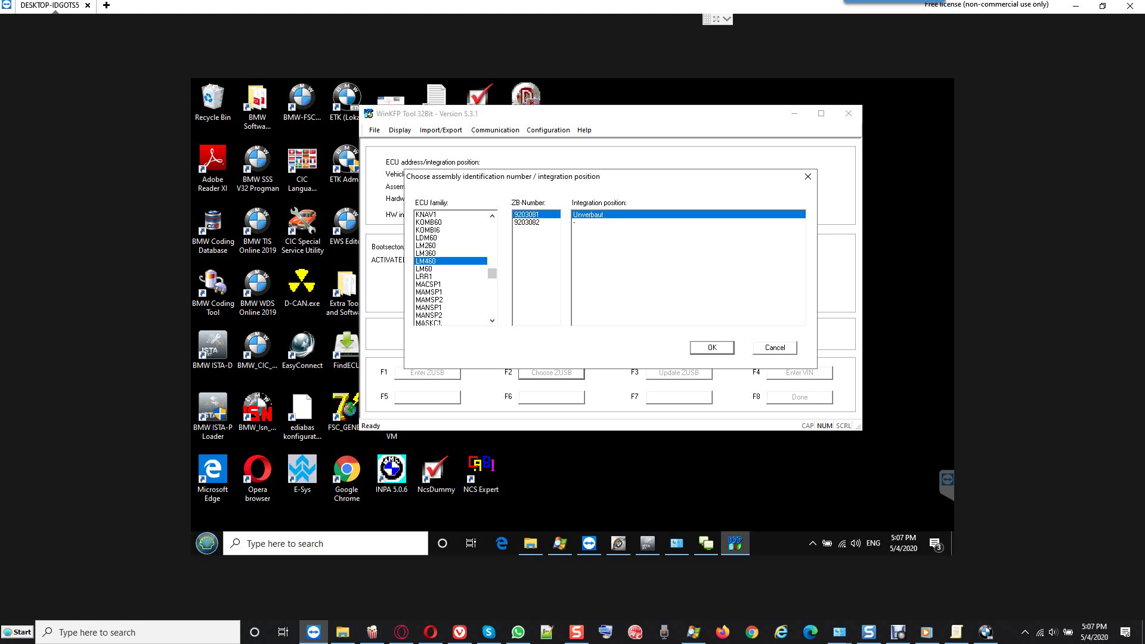
Bring the ETK parts catalog with the E60 control units/modules diagram back to the front.
click(986, 632)
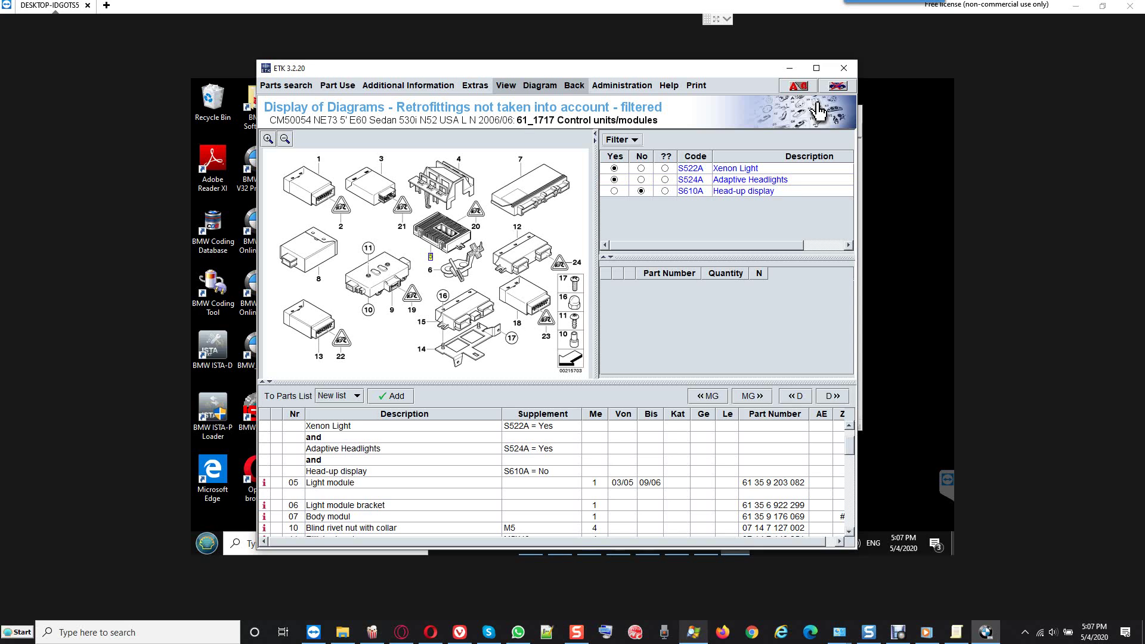
mouse_move(693, 632)
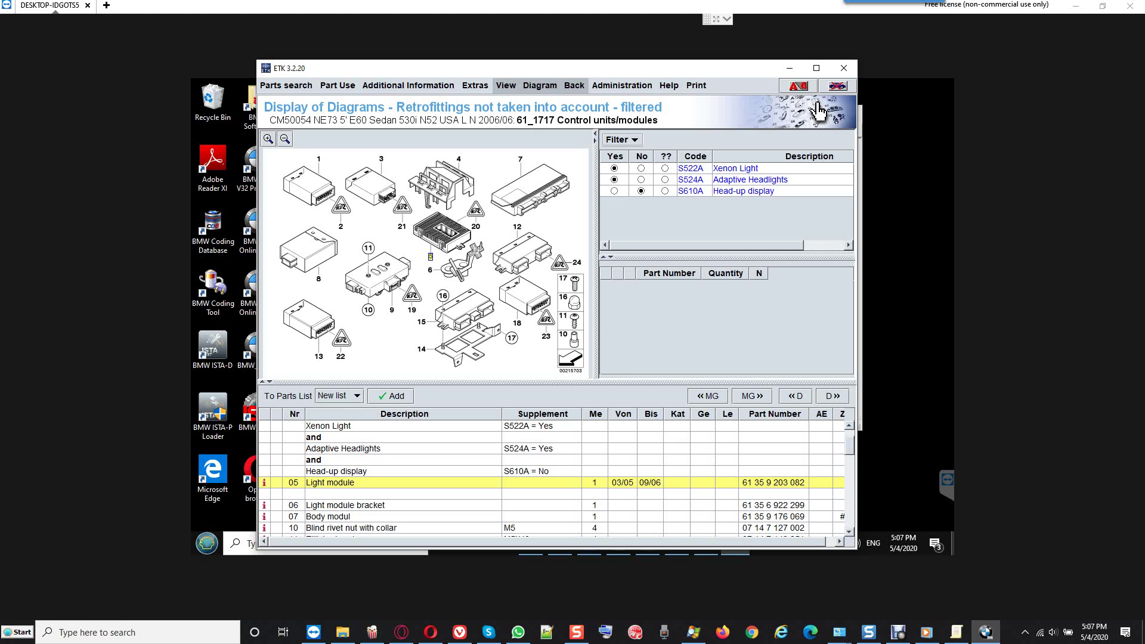
key(space)
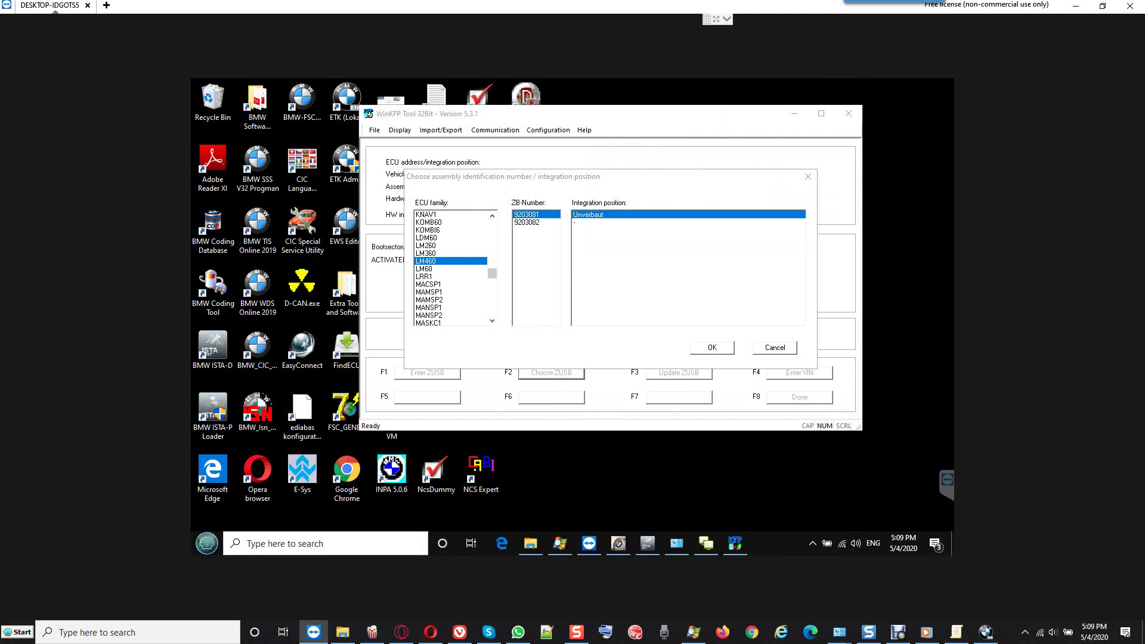
Return to ISTA/P's measures plan showing LM replacement from 9116260 to 9203081.
click(706, 544)
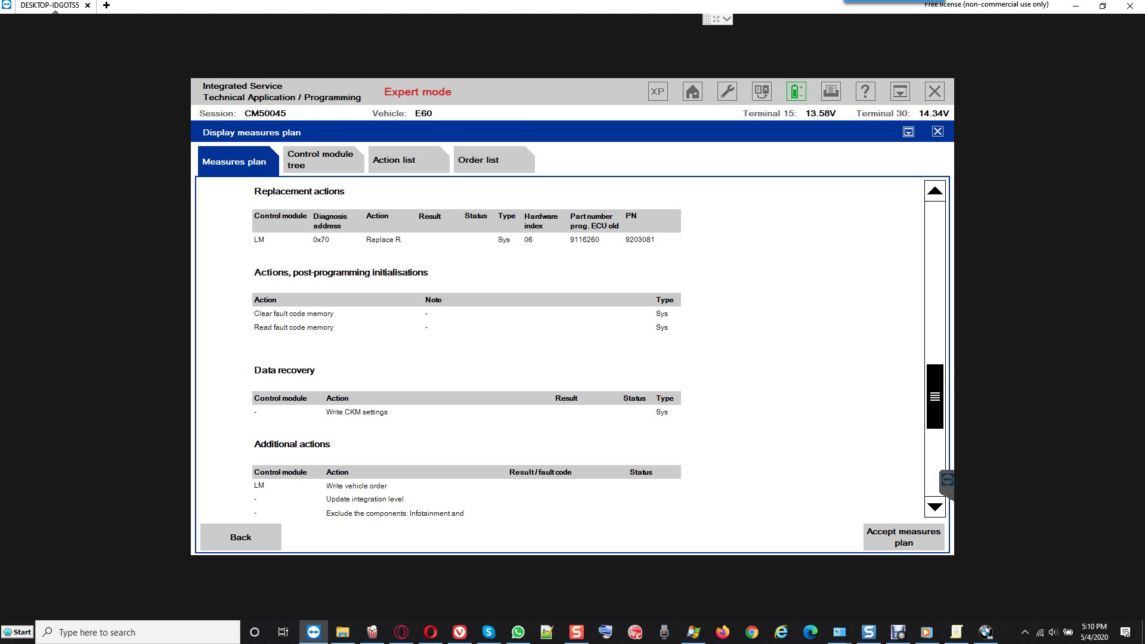
Close the current measures plan so ISTA/P regenerates it for the E60 Saloon N52B30.
scroll(561, 346, down, 2)
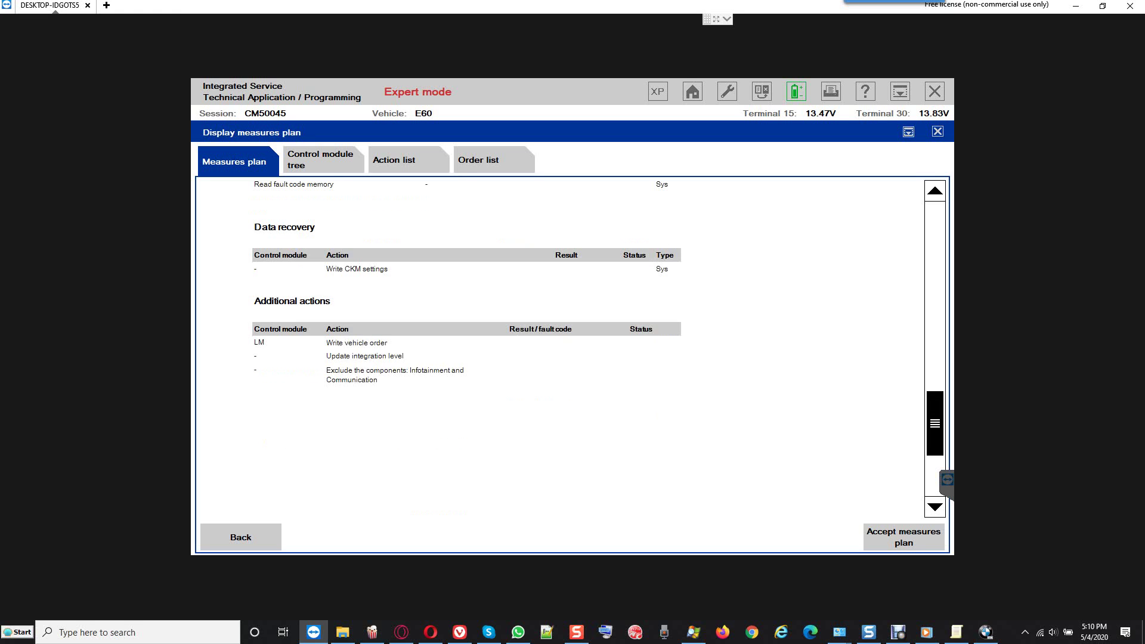
scroll(560, 346, up, 5)
scroll(561, 345, down, 3)
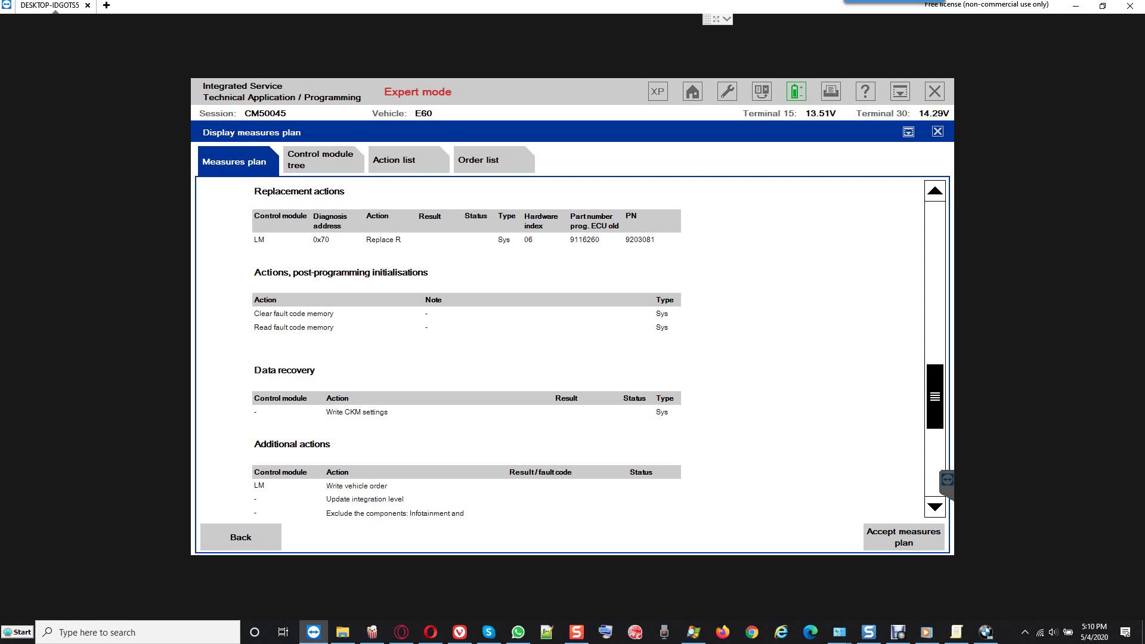
click(938, 131)
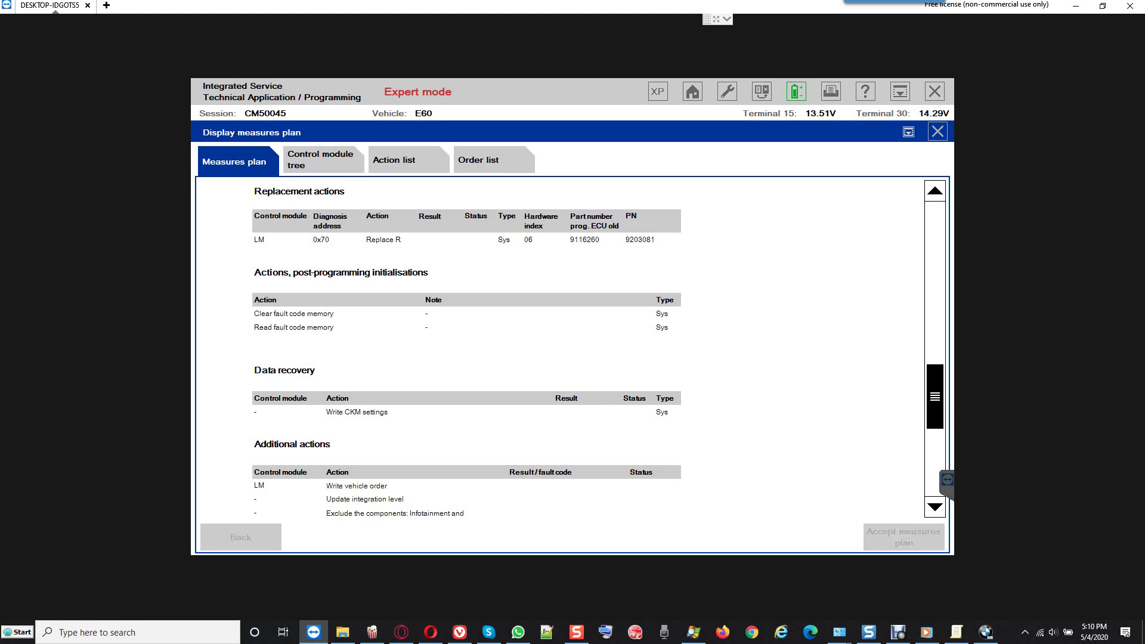
key(Escape)
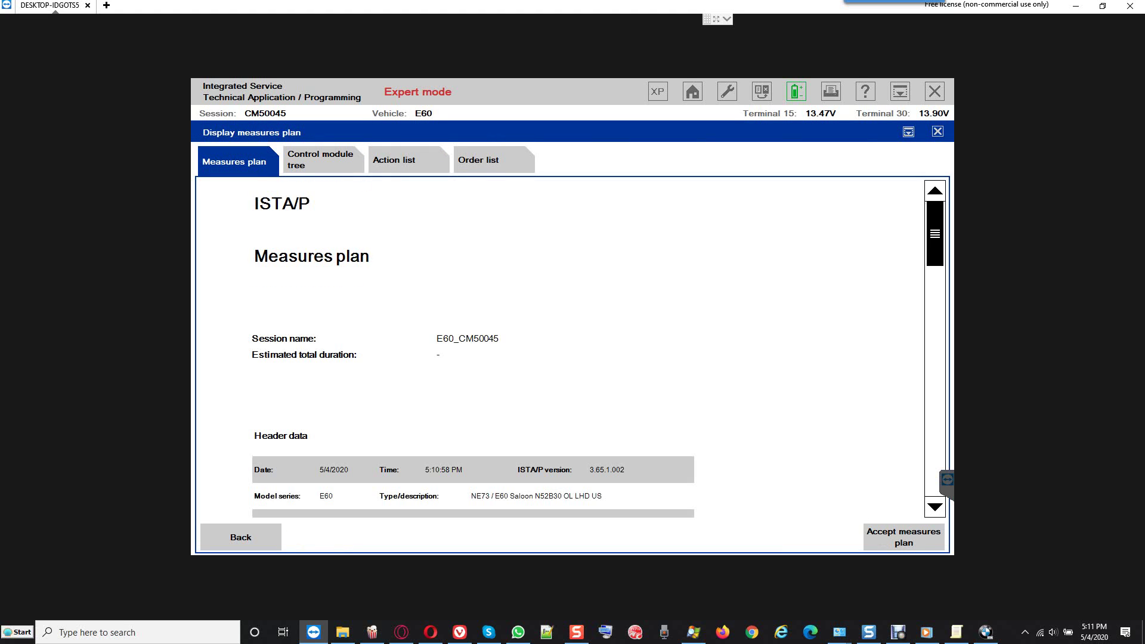
Review the measures plan report and accept it to begin execution.
scroll(570, 346, down, 5)
scroll(570, 346, down, 3)
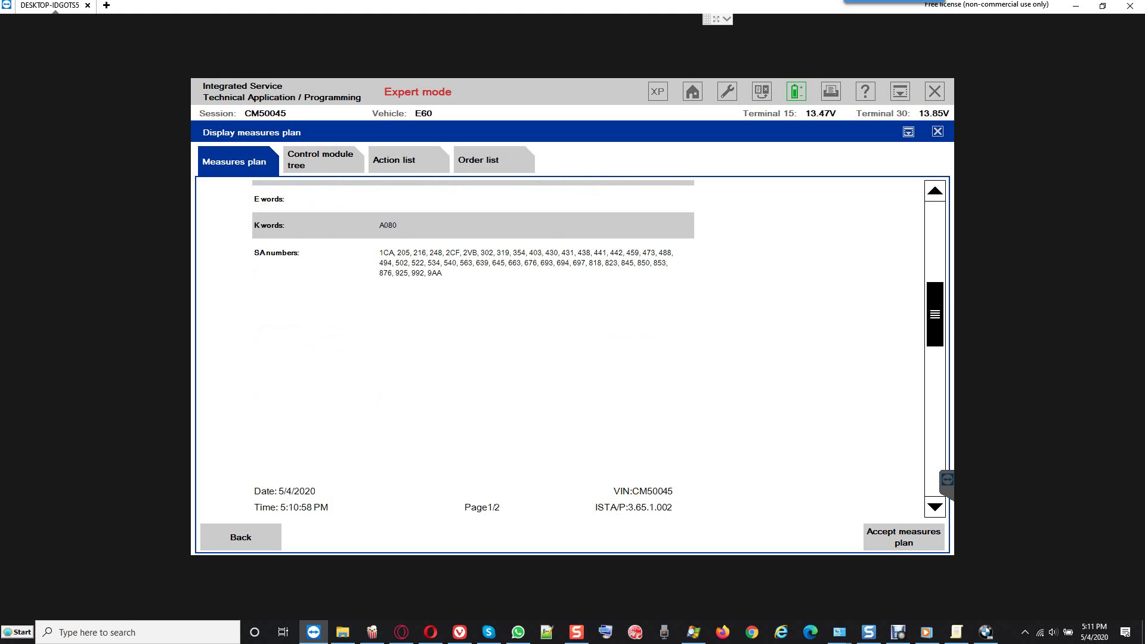
click(904, 537)
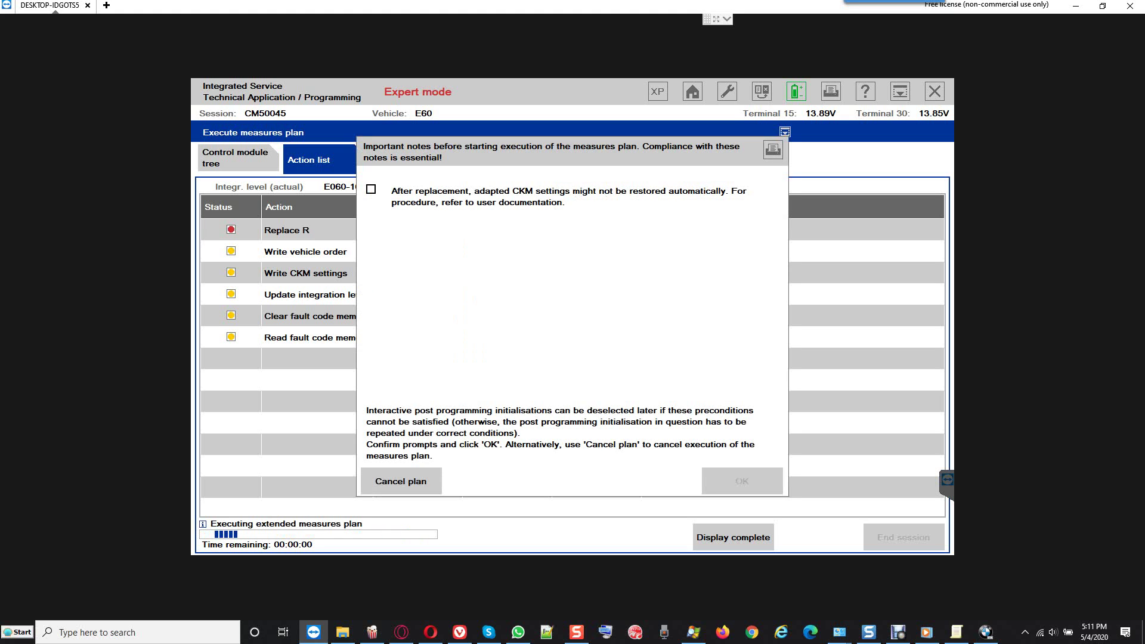
Acknowledge the CKM settings note and tick the Replace control module LM instruction.
click(370, 189)
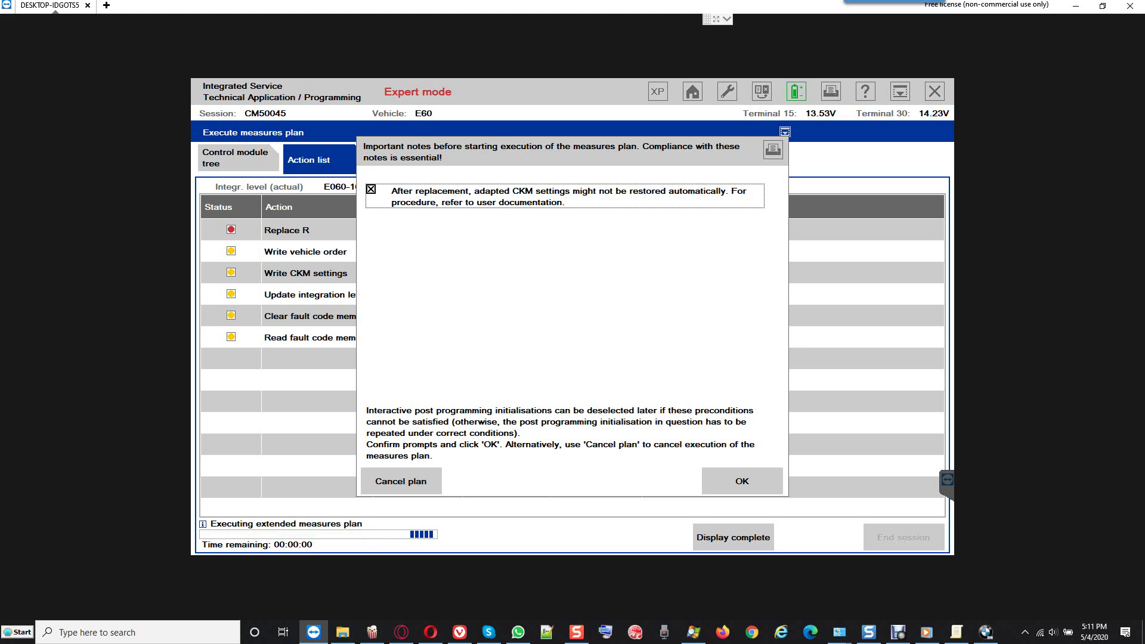
key(Return)
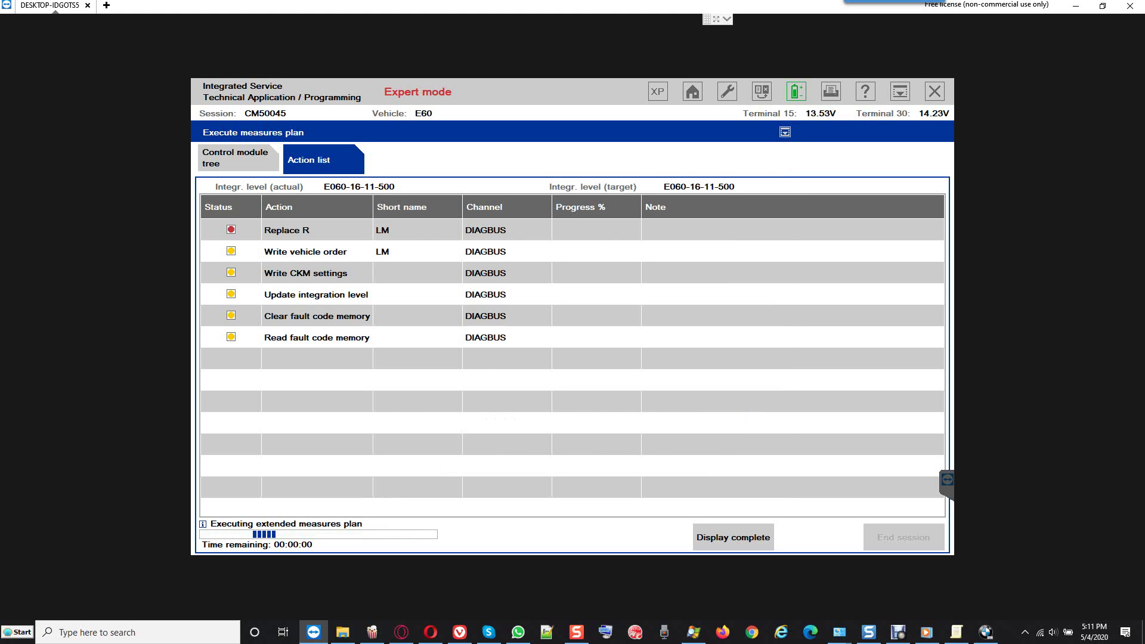
key(space)
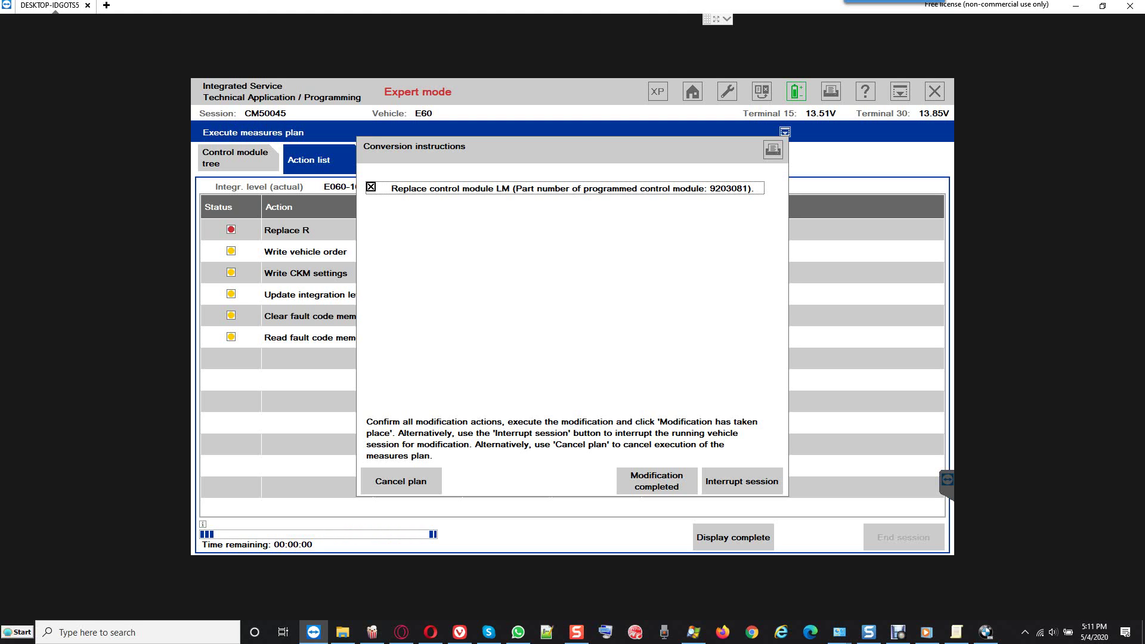
Confirm the LM conversion instructions, adding a Code step for LM to the action list.
key(Return)
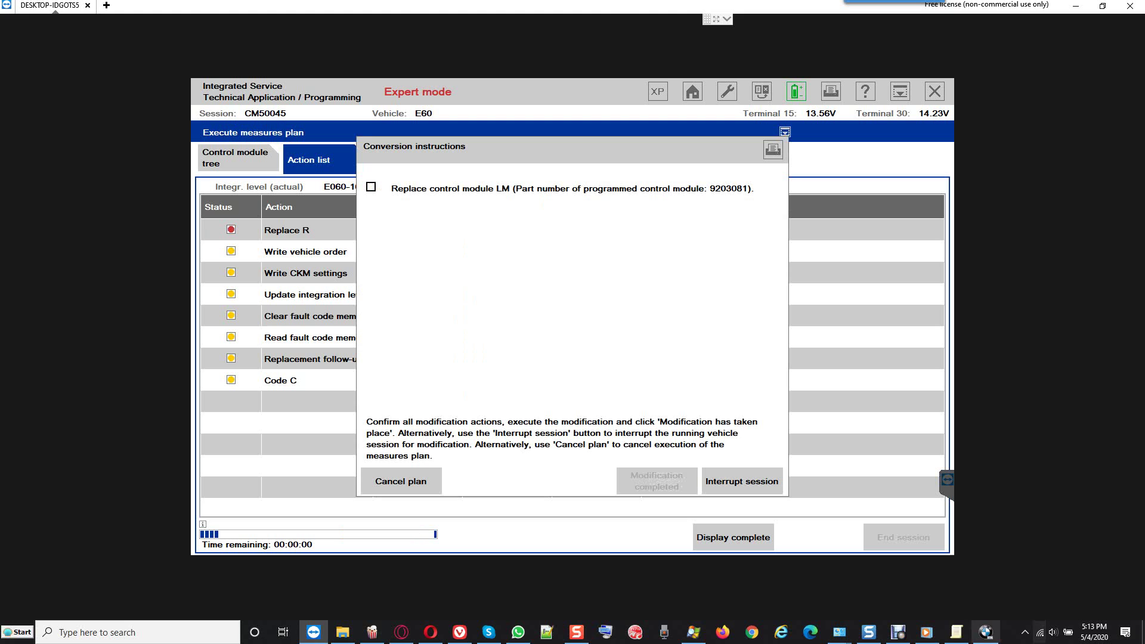
Re-tick the LM replacement step and confirm the modification is completed.
click(371, 187)
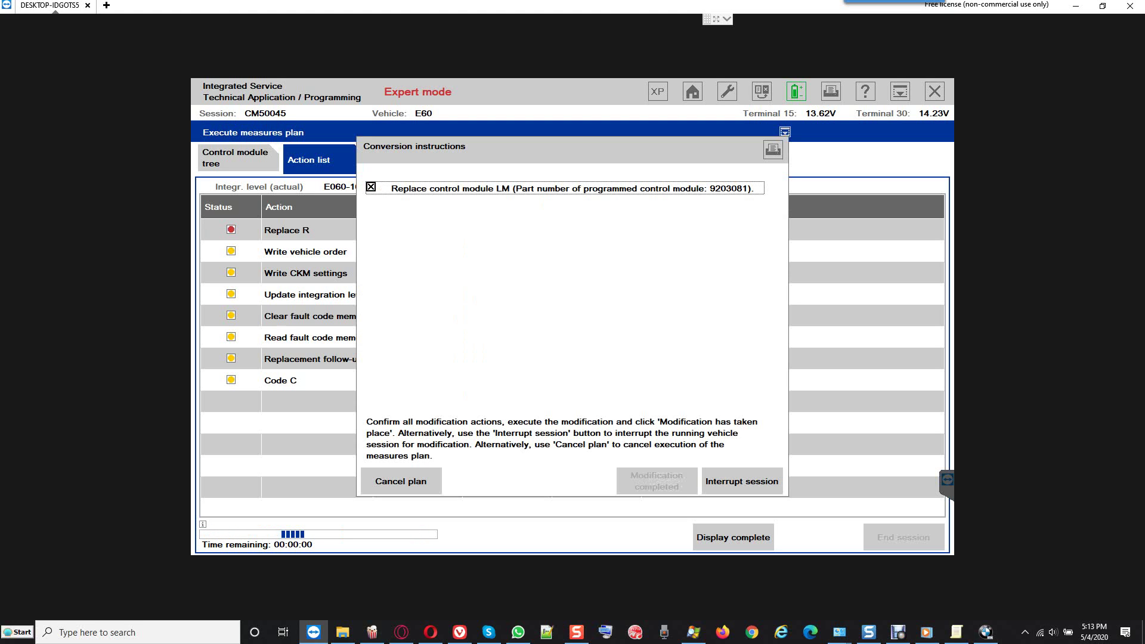
key(Return)
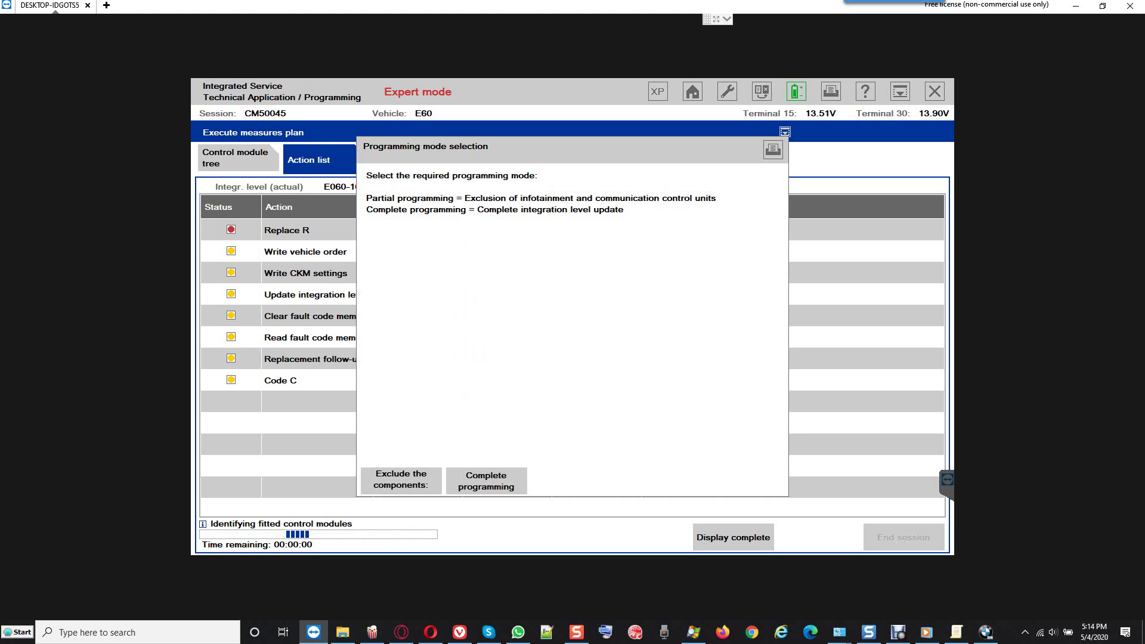
Choose partial programming that excludes the infotainment and communication components.
click(400, 479)
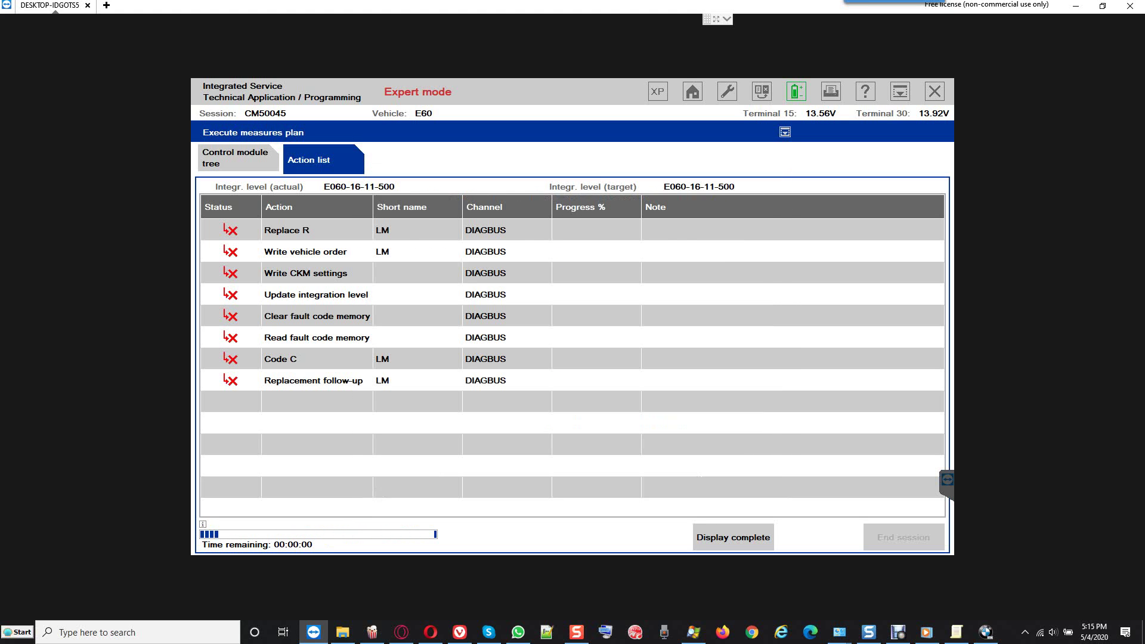
Tick the CKM settings acknowledgement in Important notes and confirm it.
click(371, 190)
click(742, 481)
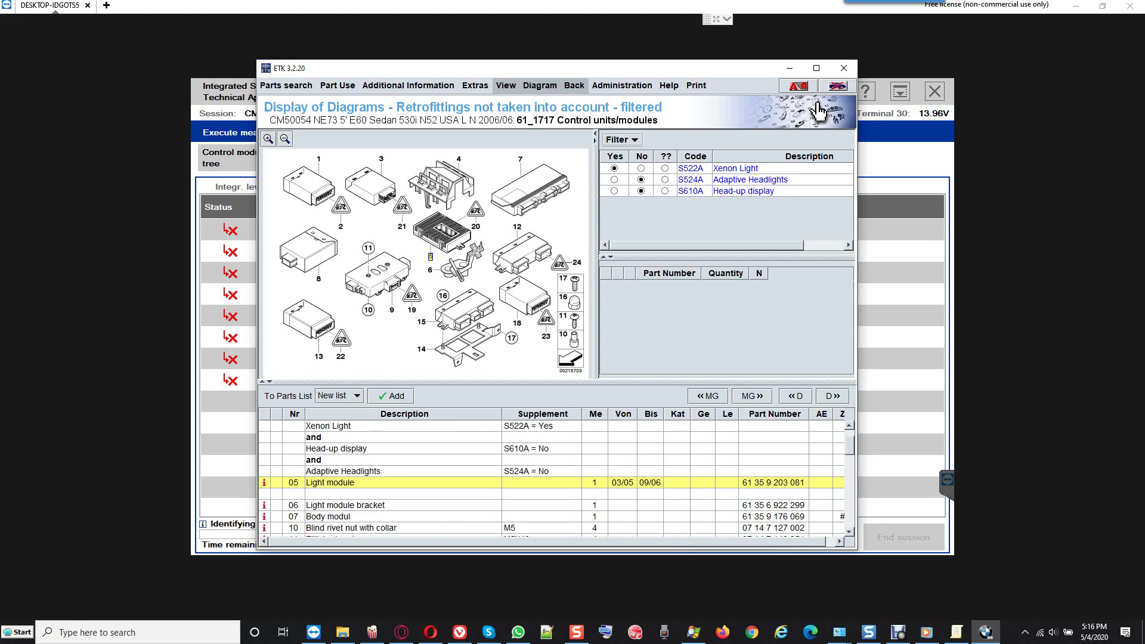
Use the graphic main-group parts search to list the main group 63 Lighting diagrams.
drag(819, 111, 765, 110)
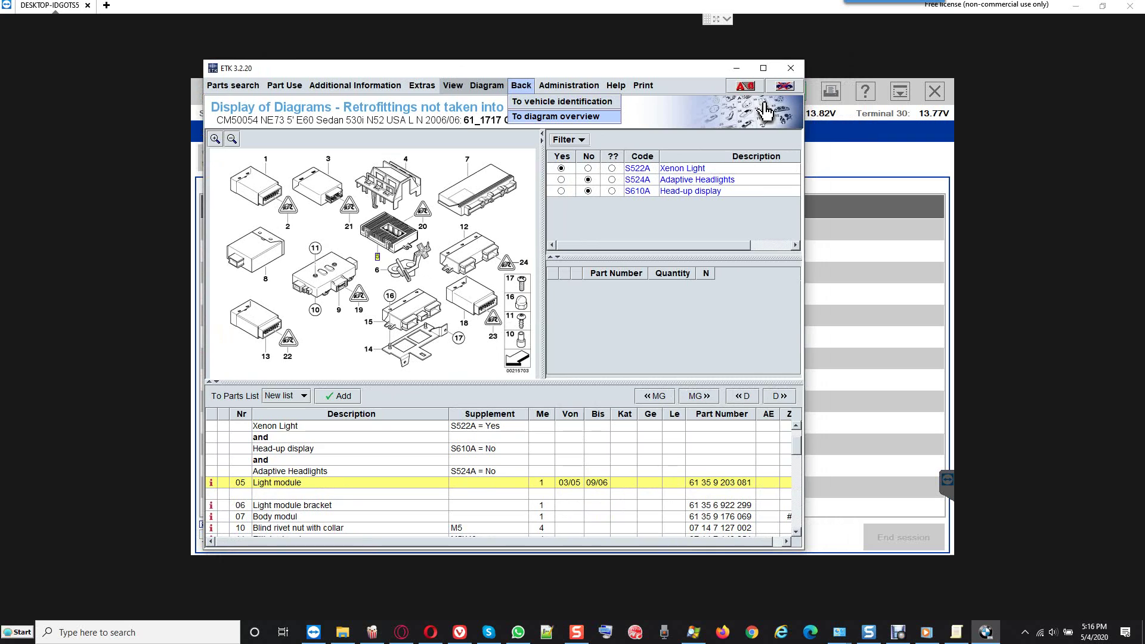
key(Escape)
key(alt+b)
key(Escape)
key(alt+p)
key(Down)
key(Return)
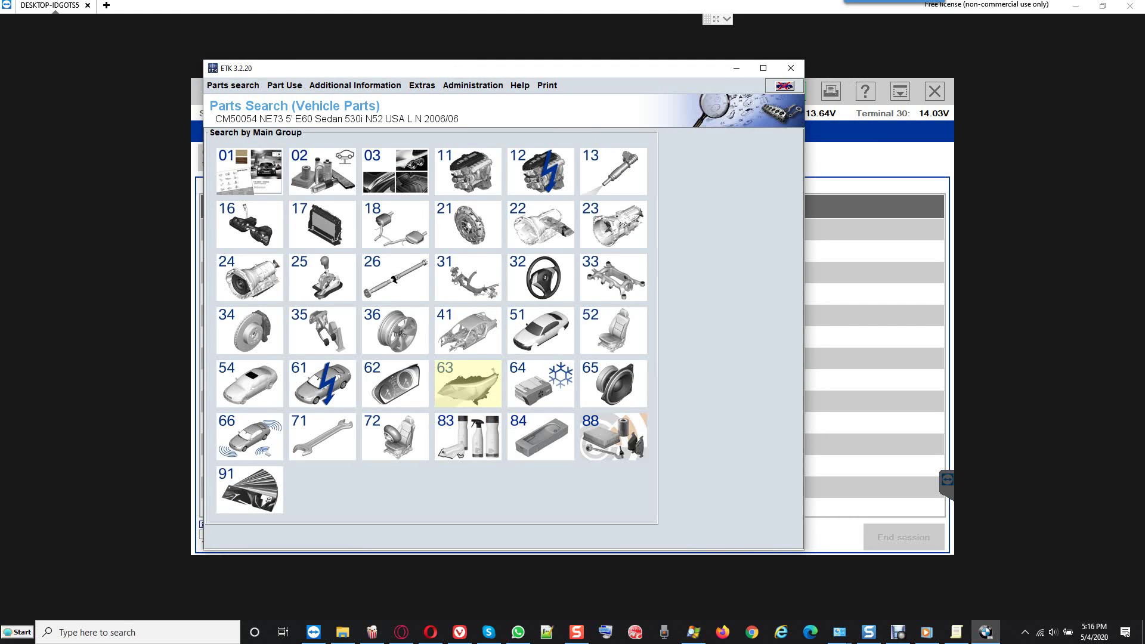
key(Left)
key(Left)
key(Right)
key(Right)
key(Return)
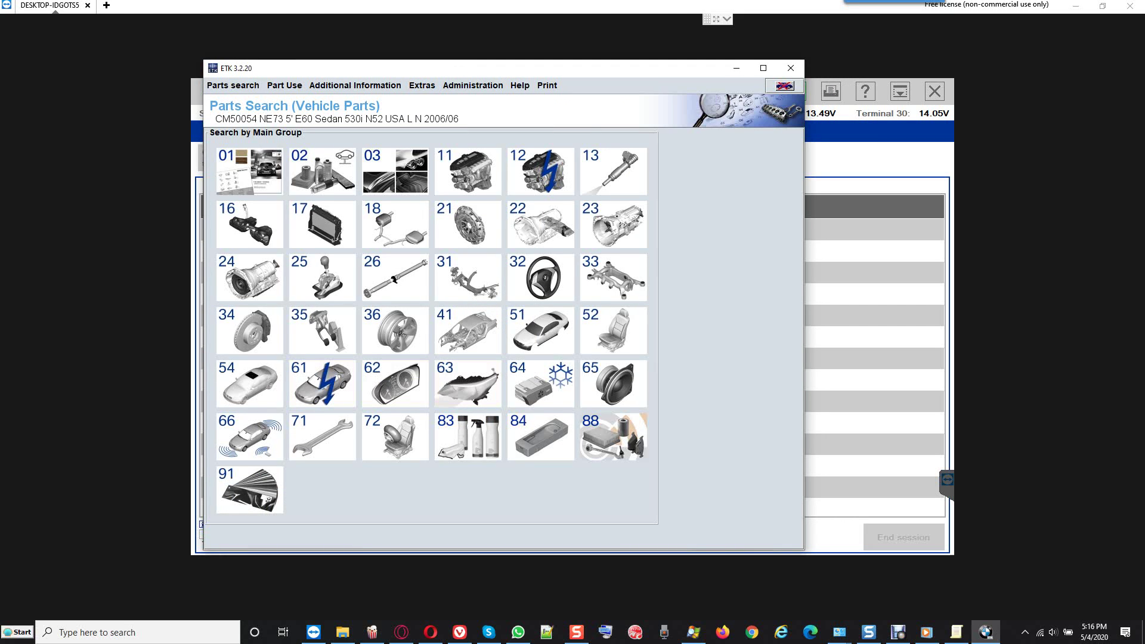
key(Return)
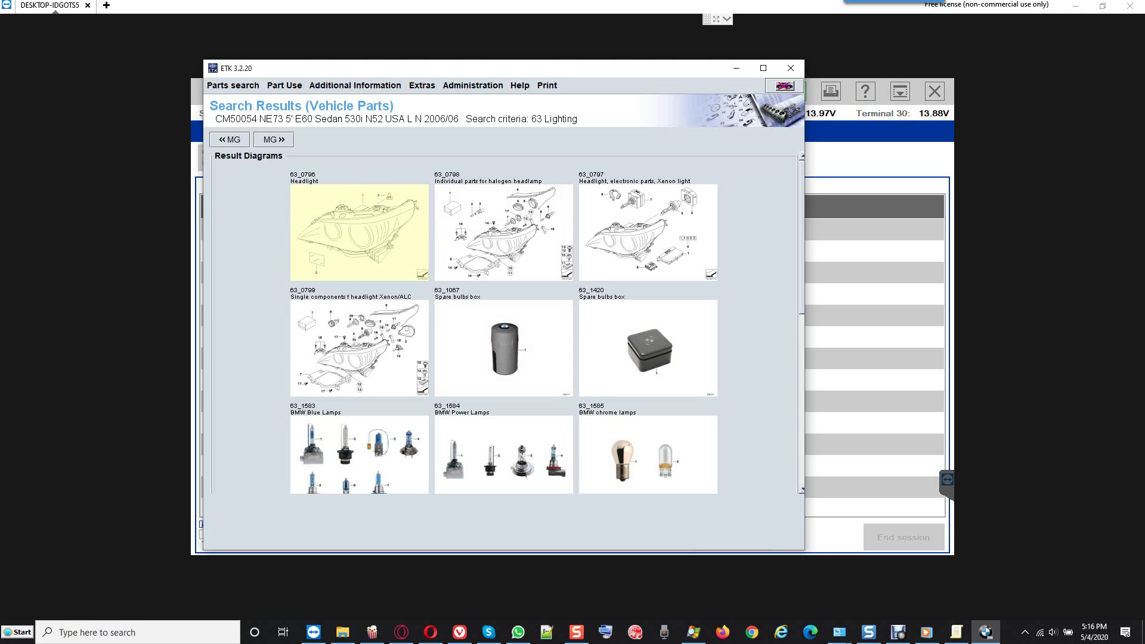
Open diagram 63_0796 Headlight filtered for Adaptive Headlights and check both AKL headlight part numbers.
key(Return)
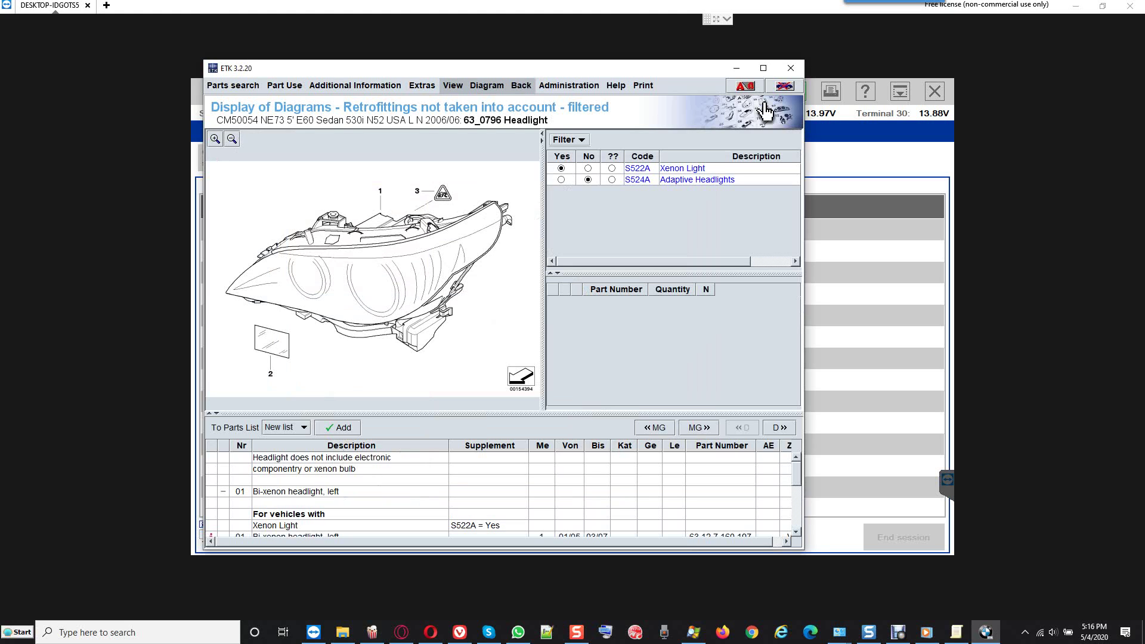
click(561, 168)
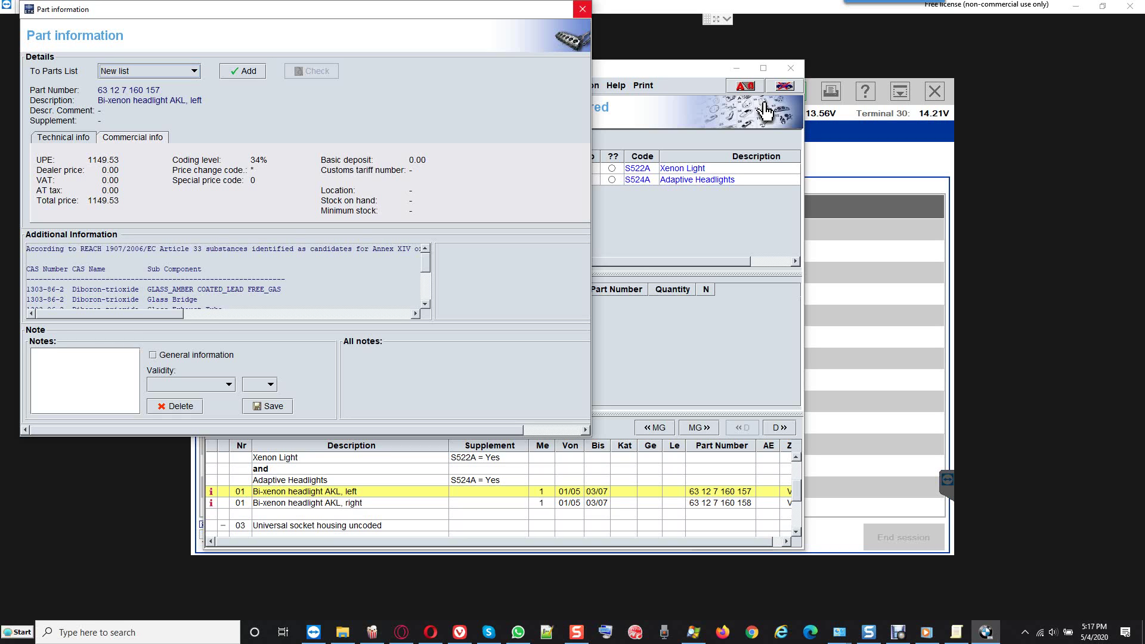
click(583, 8)
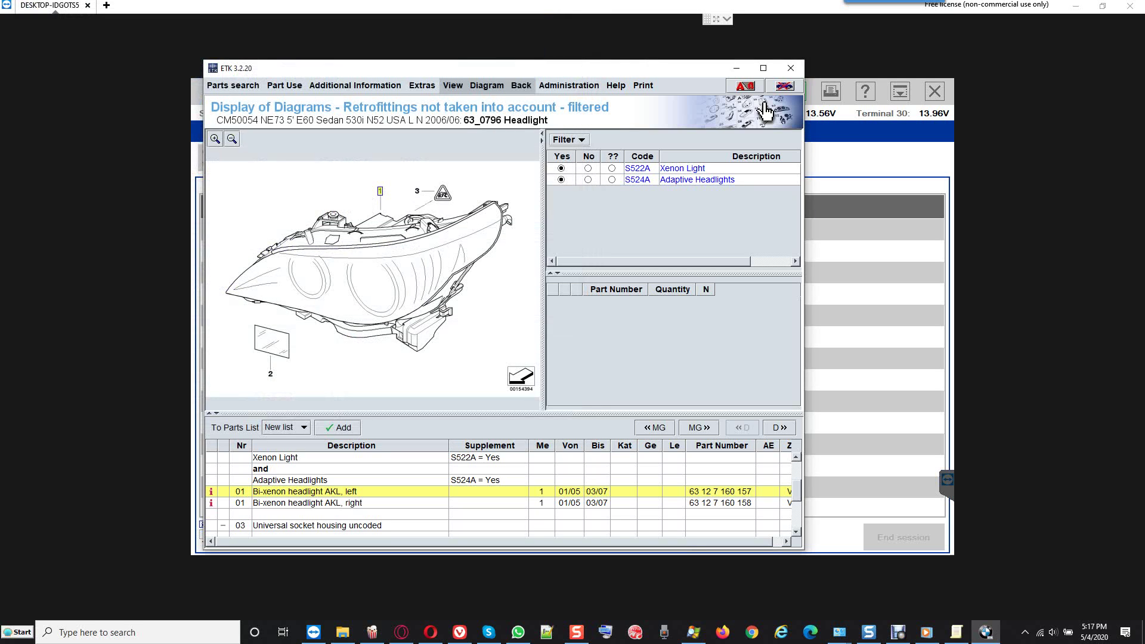
key(Down)
key(Return)
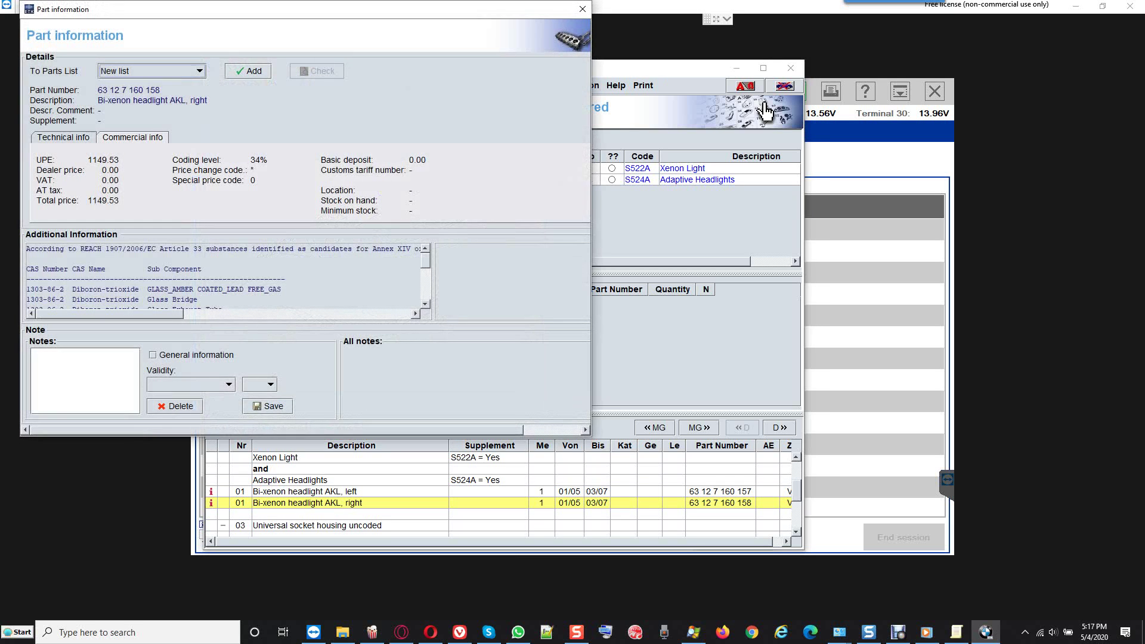
key(Escape)
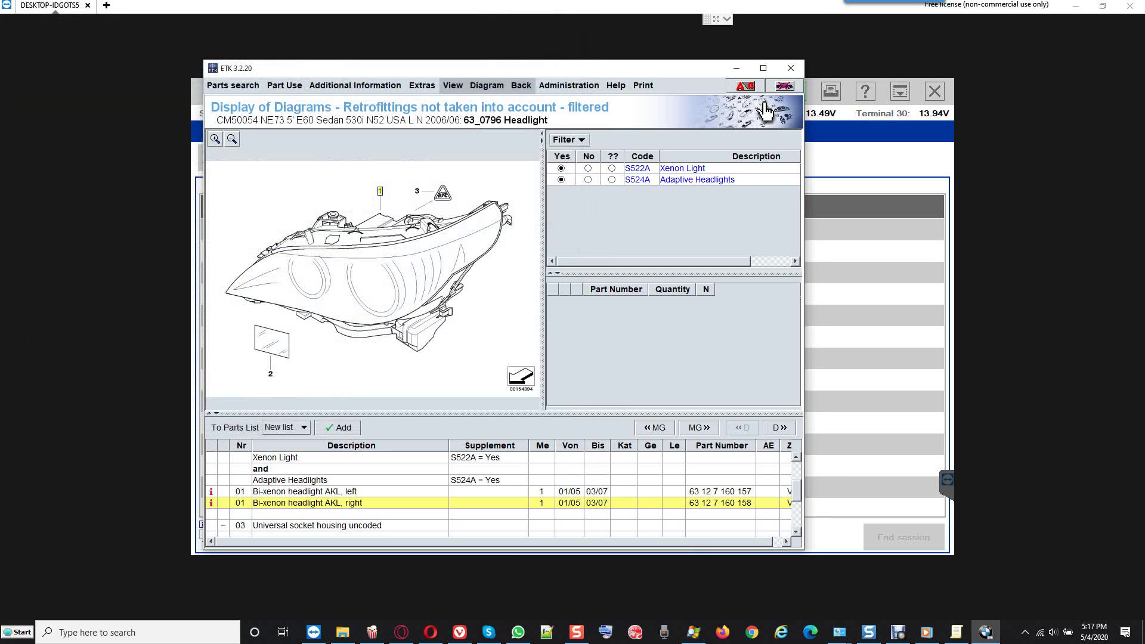
Check the left bi-xenon headlight without Adaptive Headlights, then close the parts catalogue.
key(Right)
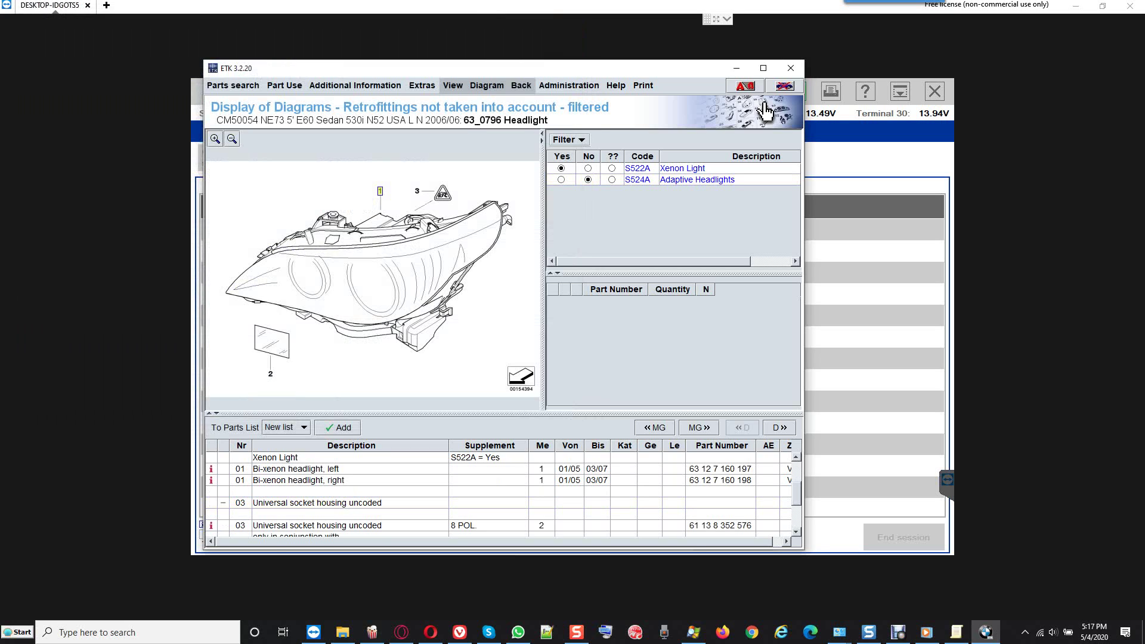
key(Tab)
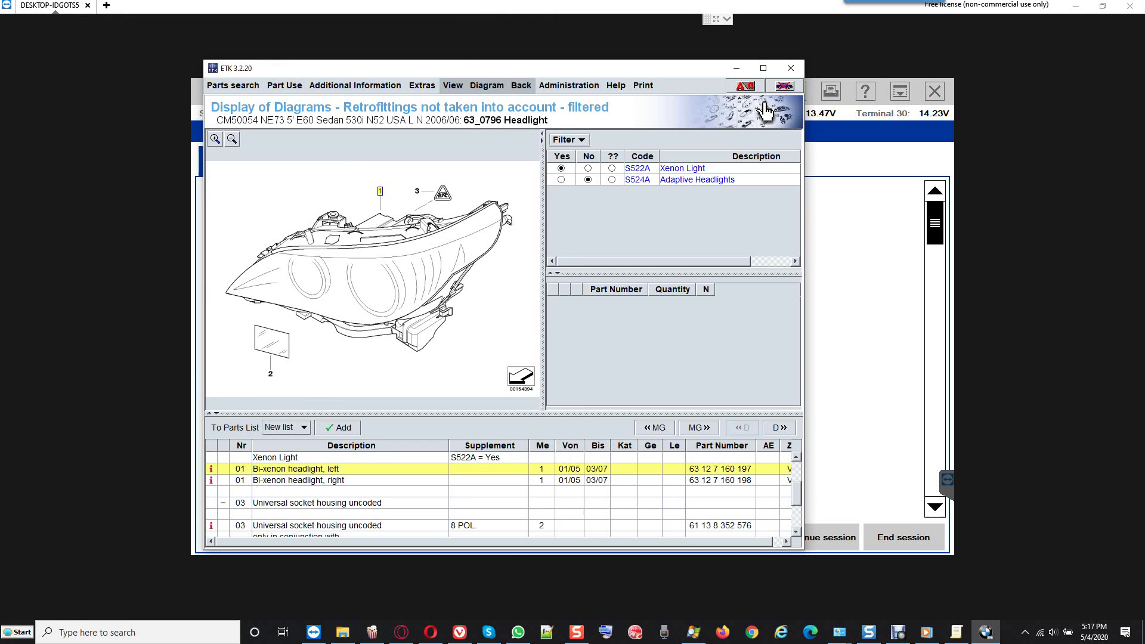
key(Return)
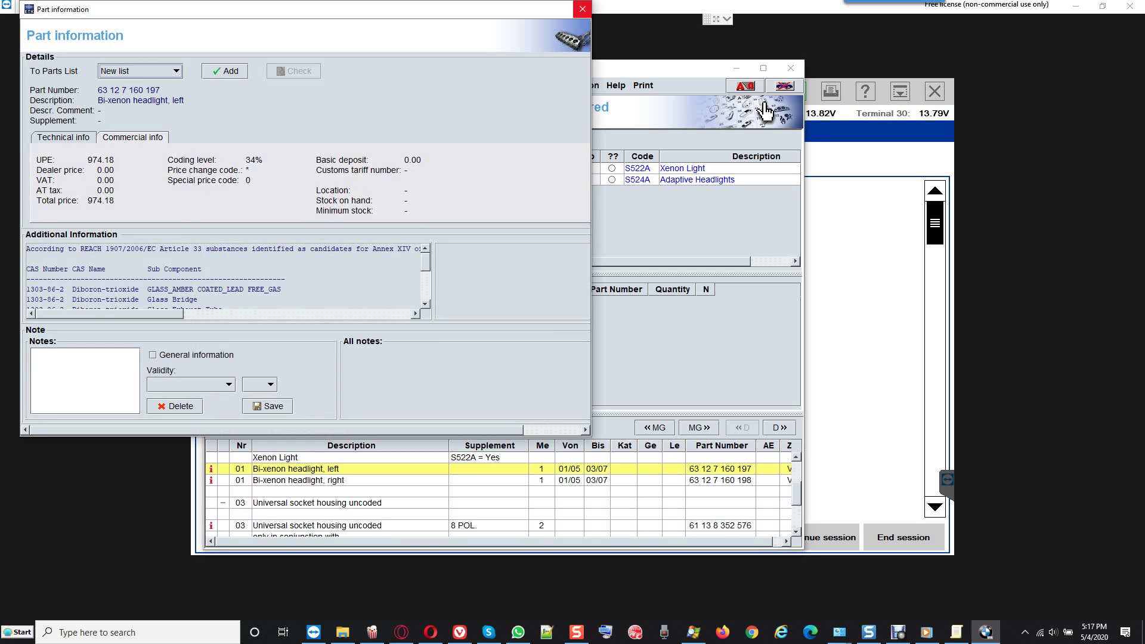
click(582, 9)
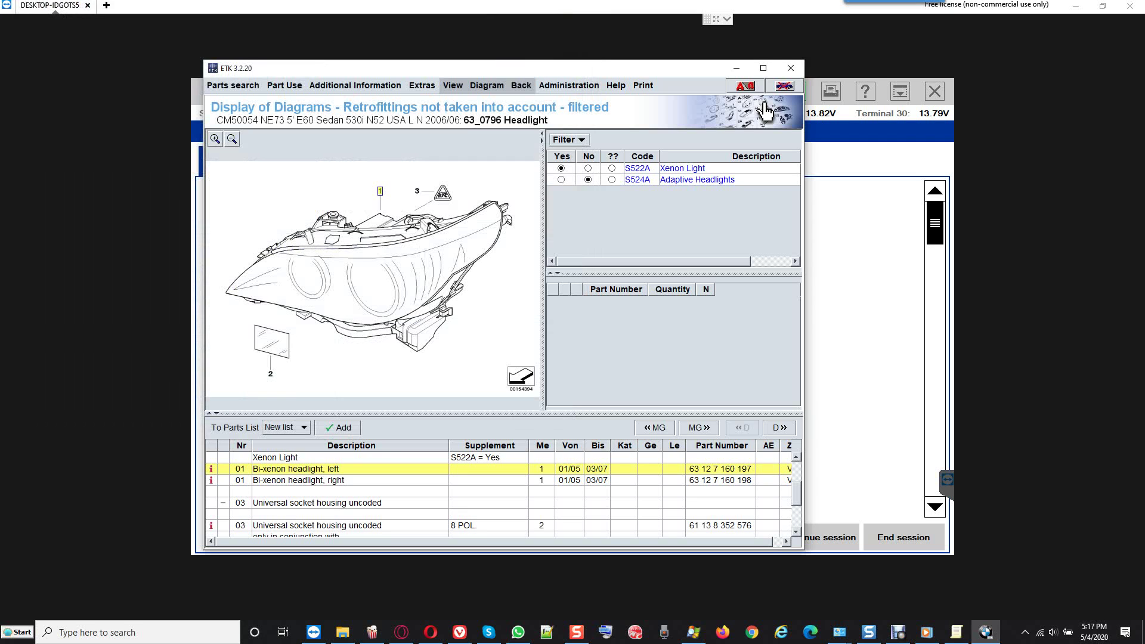
key(alt+F4)
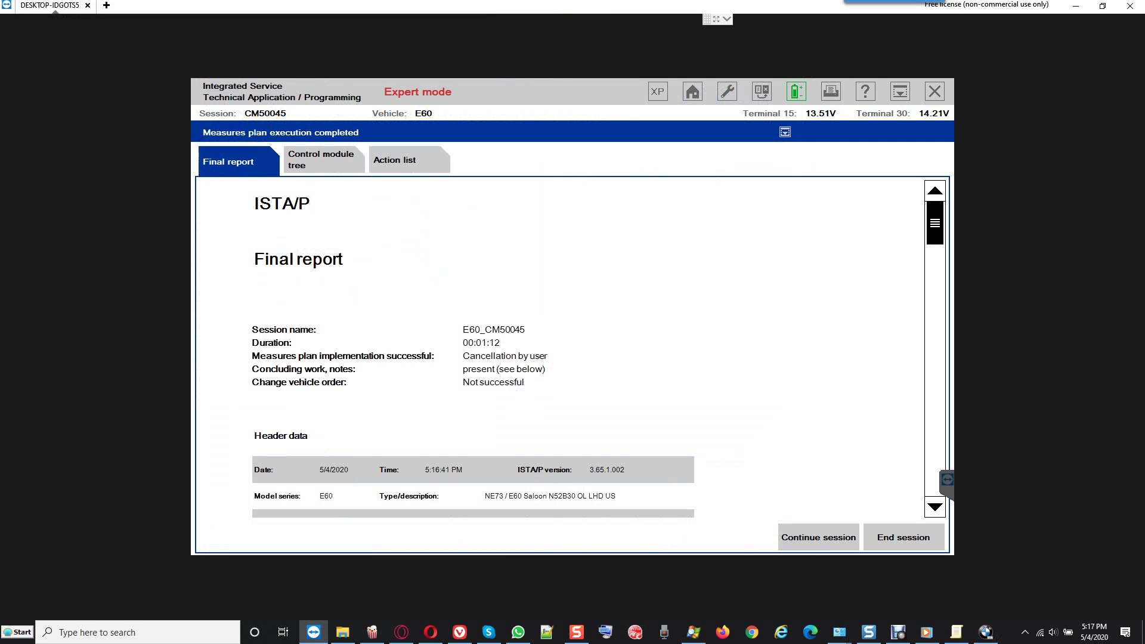
Scroll through the final report and begin closing ISTA/P, cancelling the first close prompt.
scroll(471, 358, down, 15)
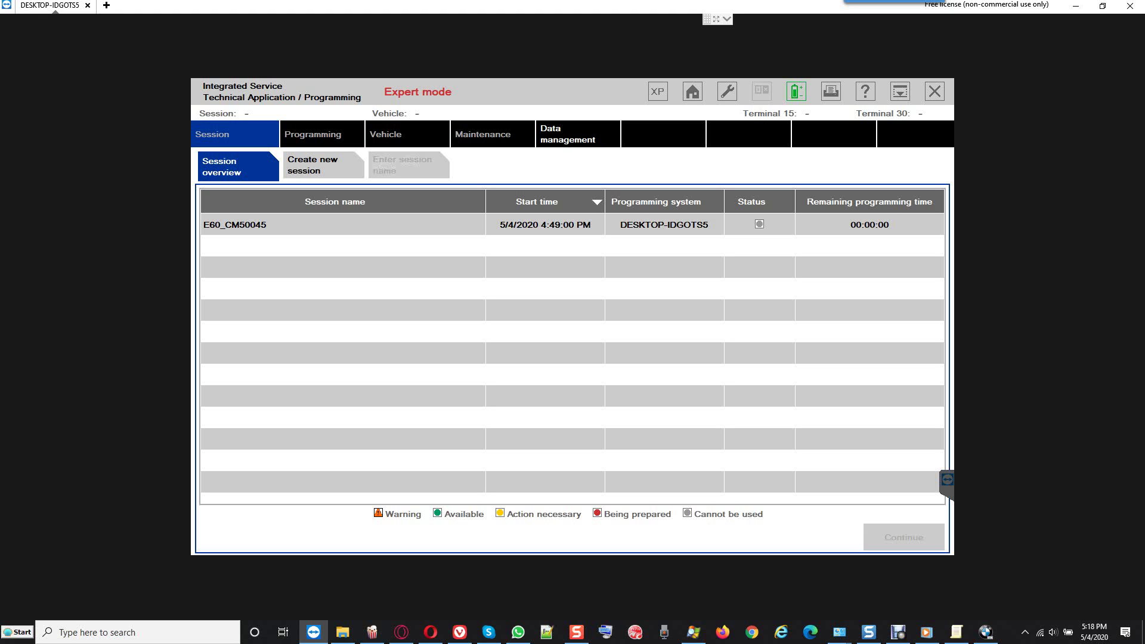
click(934, 91)
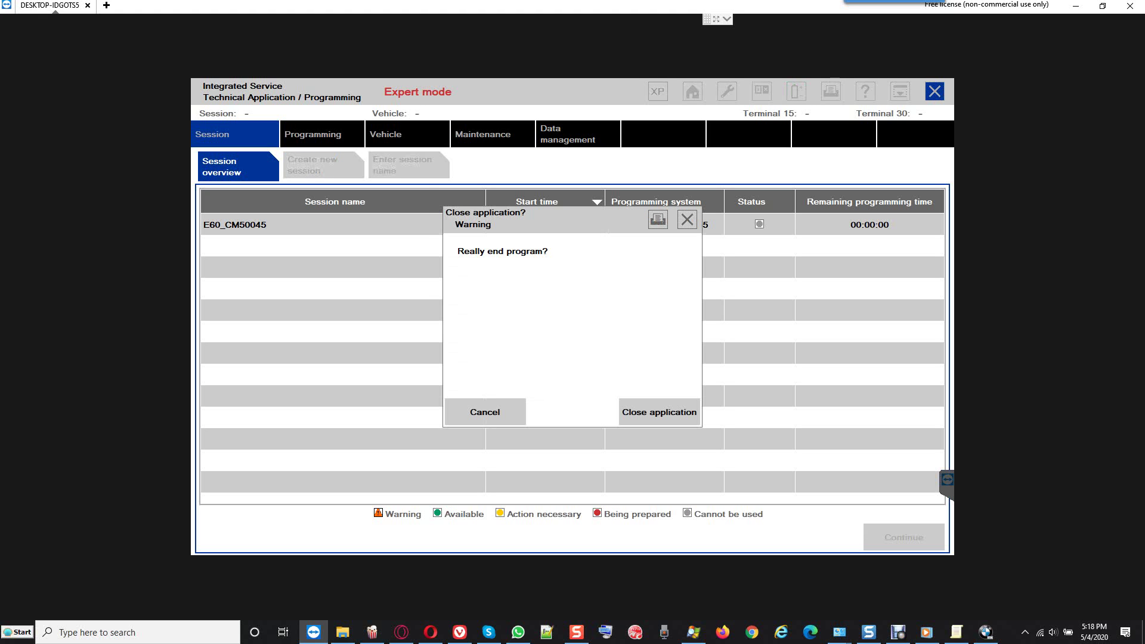
key(Escape)
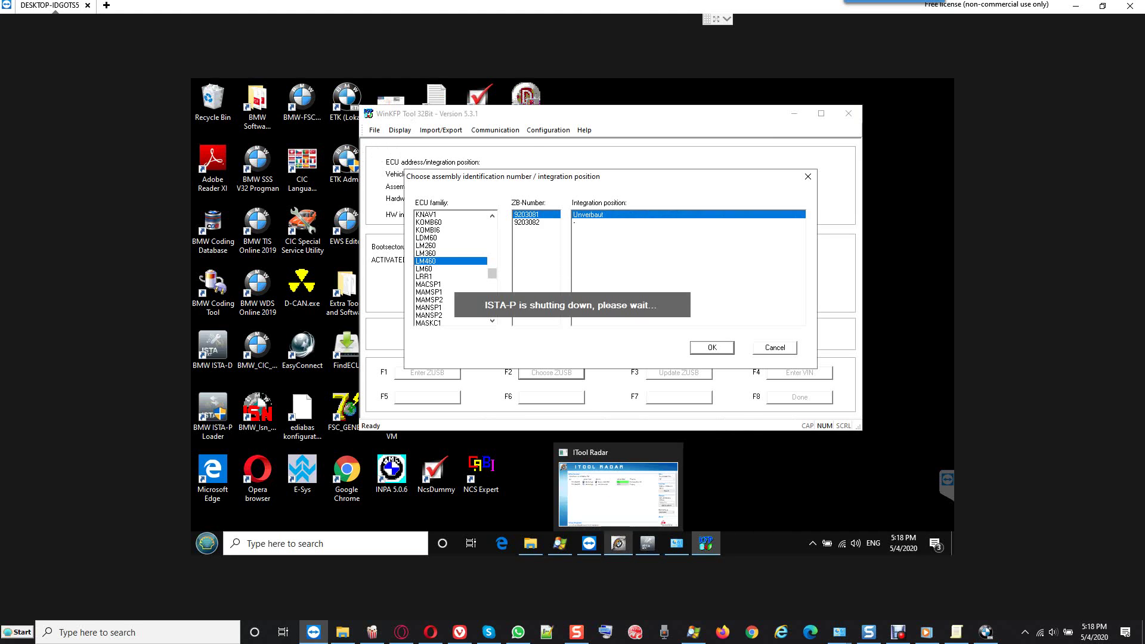
Shut ISTA/P down, select the bmw-vci@ICOM entry in ITool Radar, and minimize the radar.
click(619, 543)
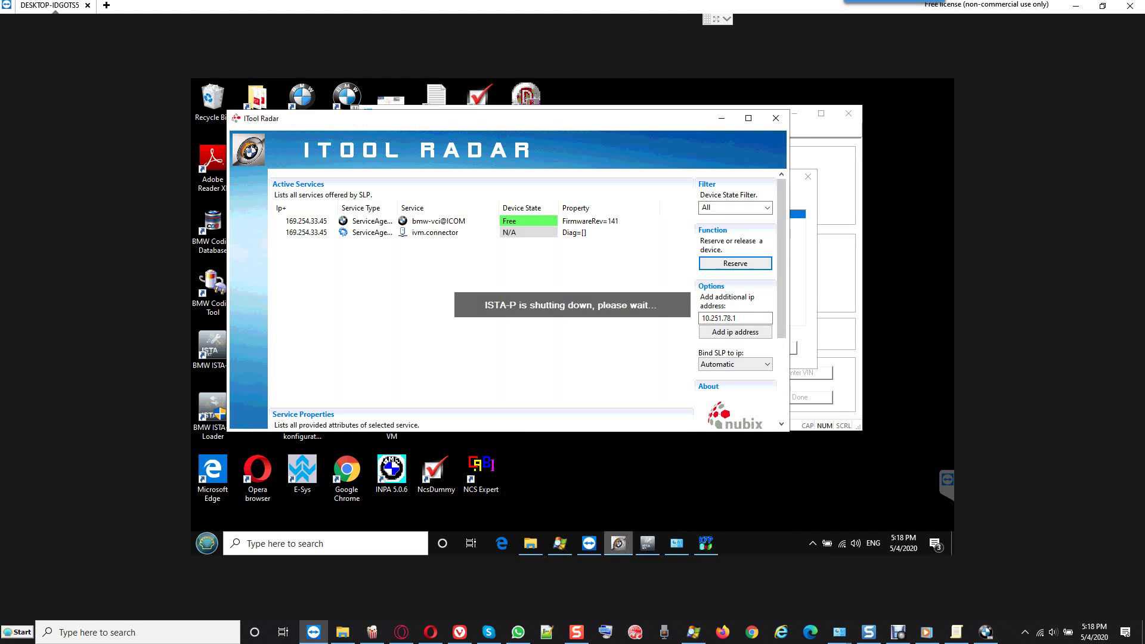
click(439, 220)
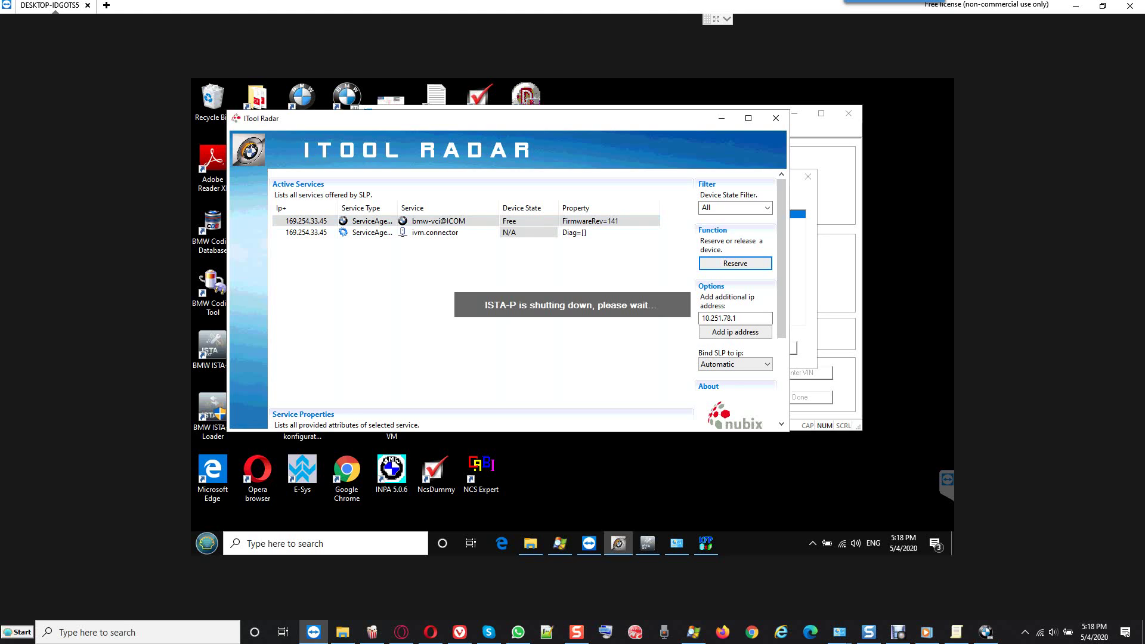
click(721, 118)
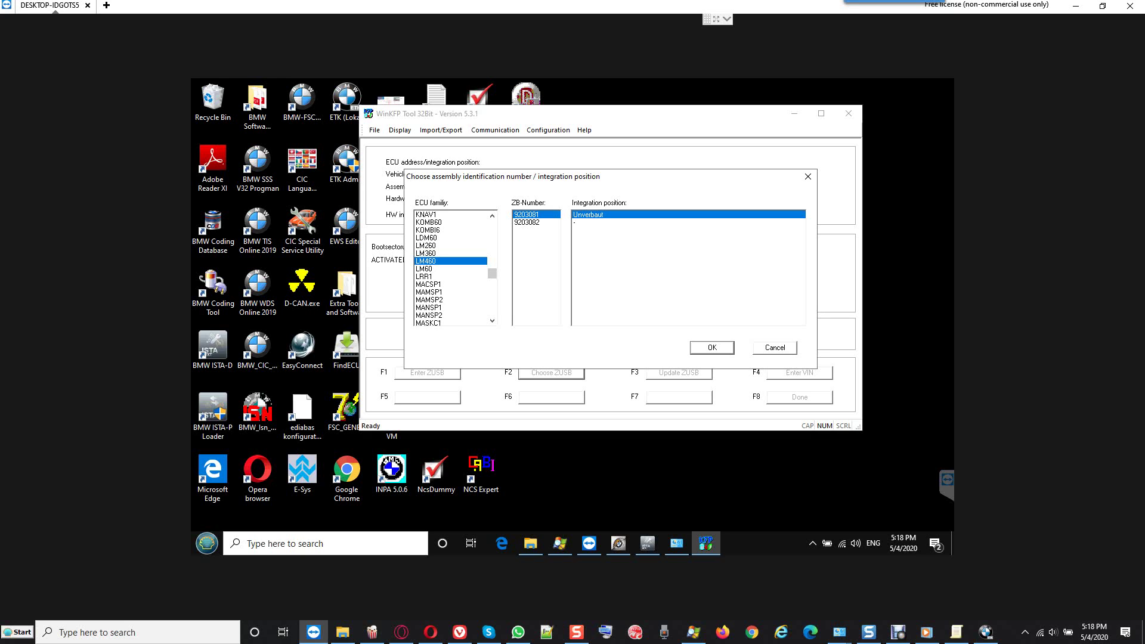
Confirm assembly number 9203081, enter the vehicle identification number, and load the flash data.
key(Return)
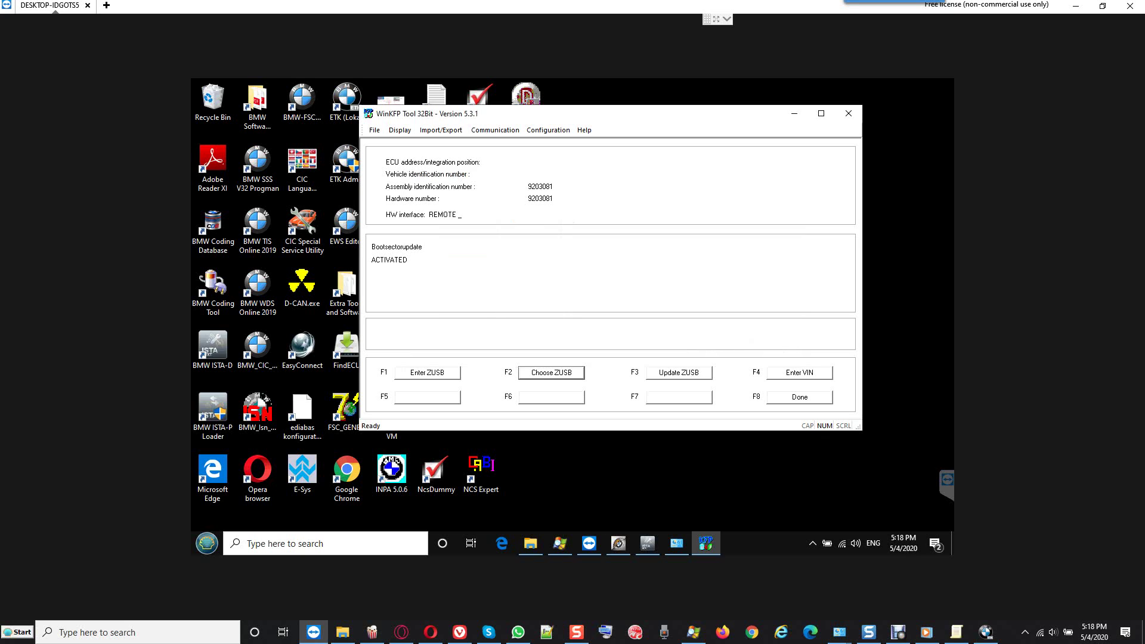
key(F4)
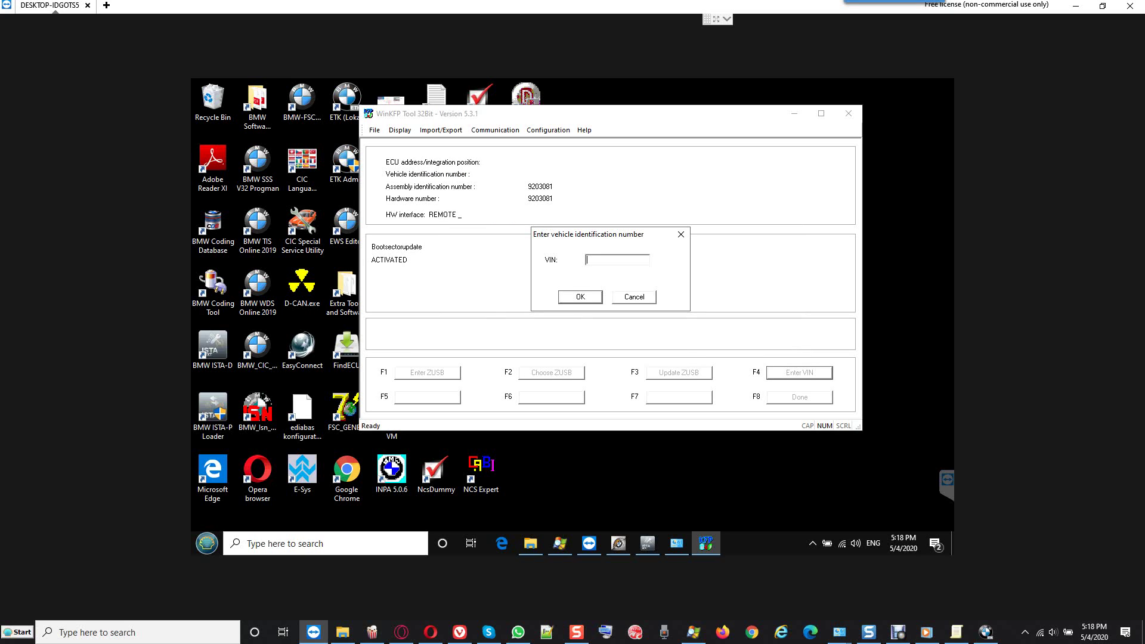
click(647, 544)
key(Return)
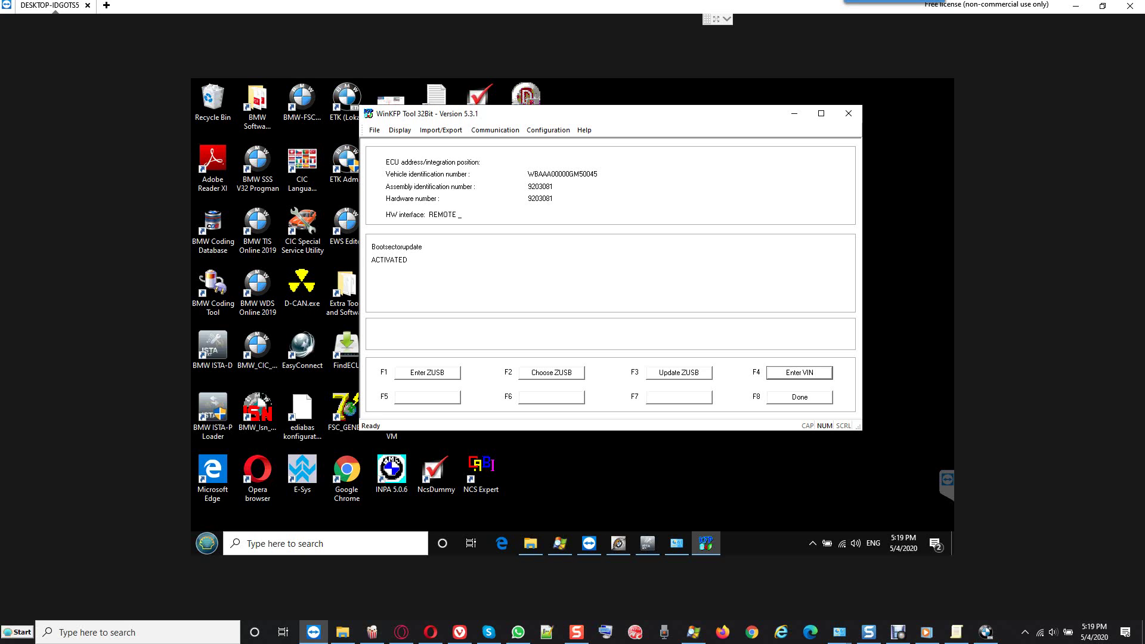
key(F8)
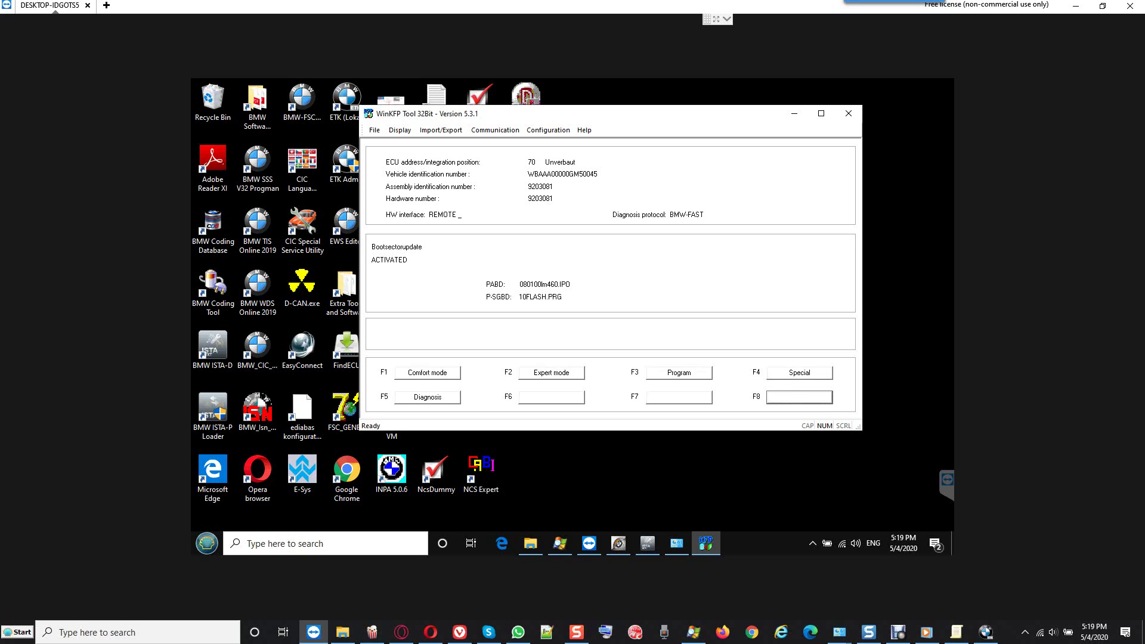
Read the light module's user info field under special functions, then return to main functions.
key(F4)
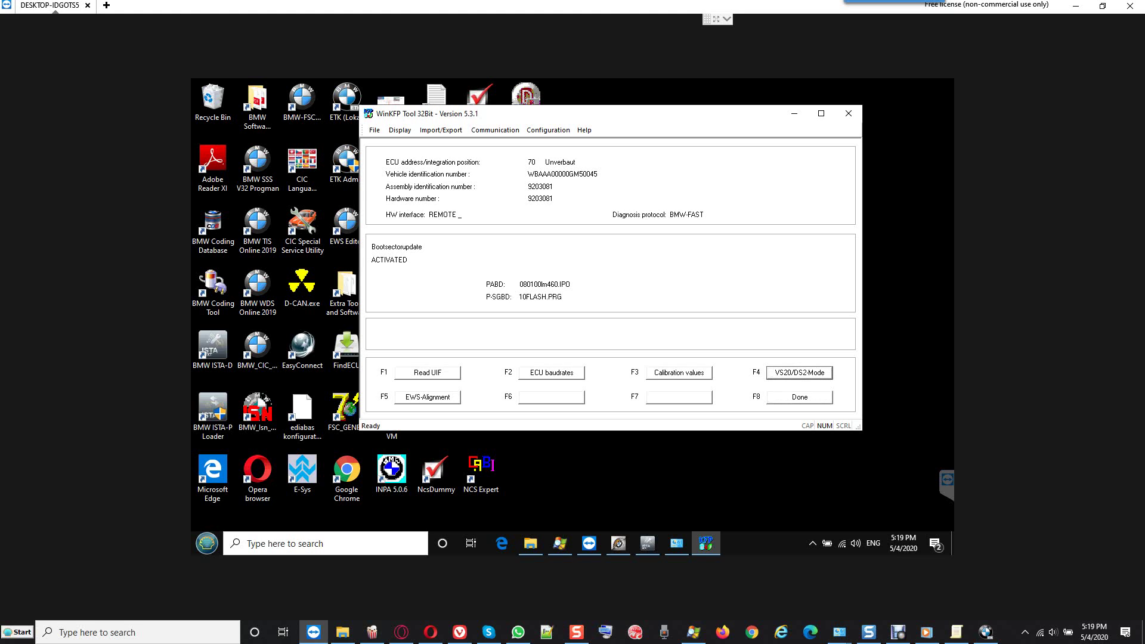
key(F1)
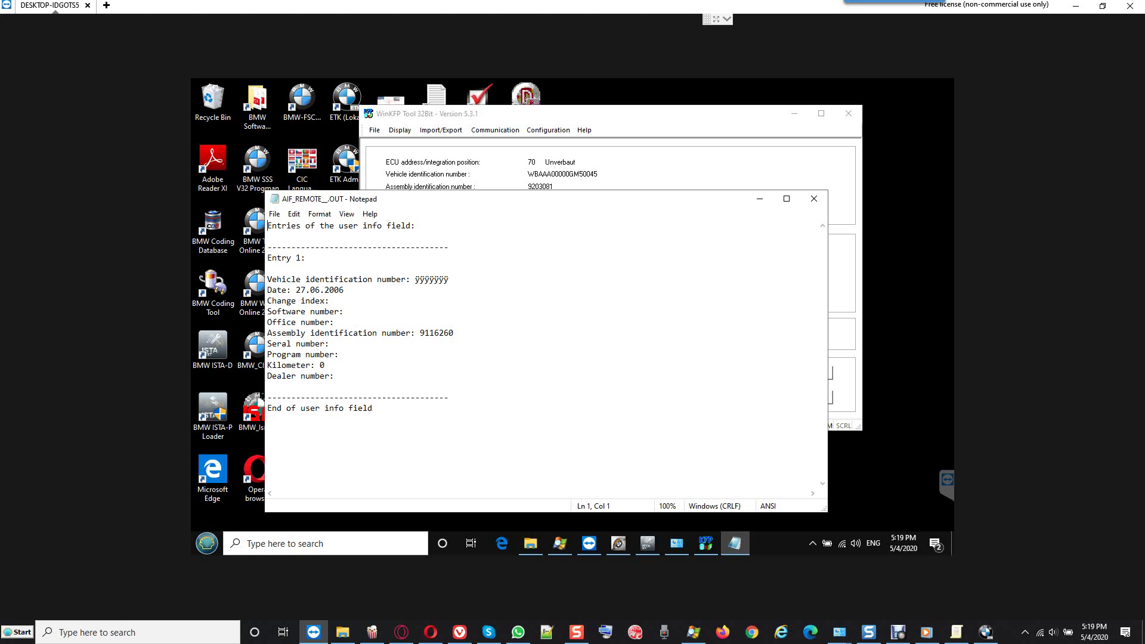
drag(416, 279, 449, 279)
click(268, 268)
click(760, 198)
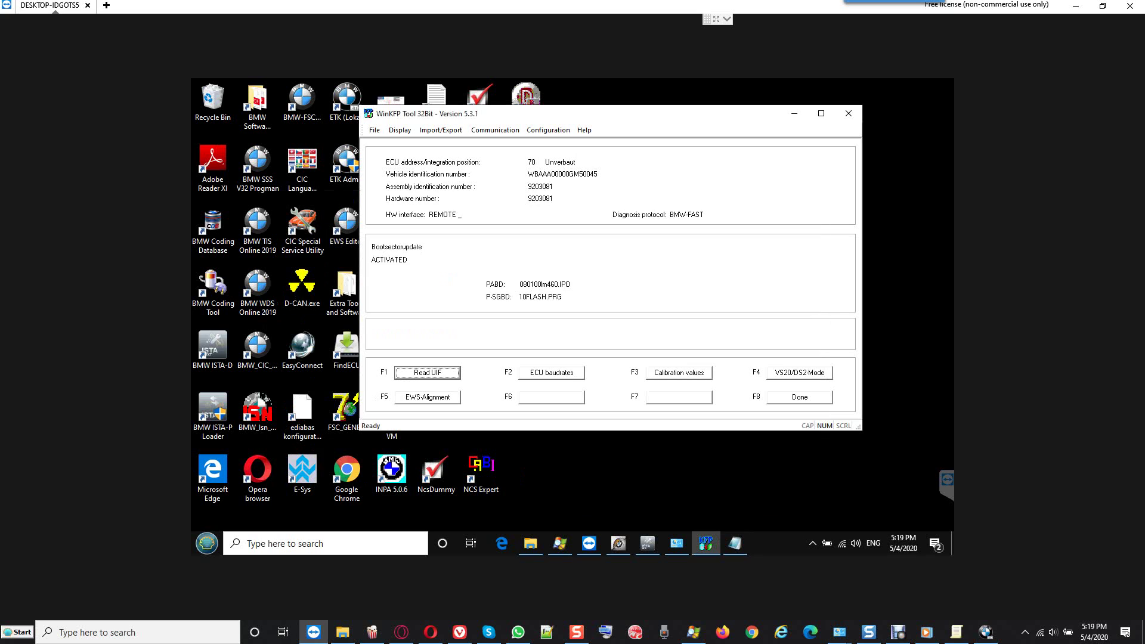
key(F8)
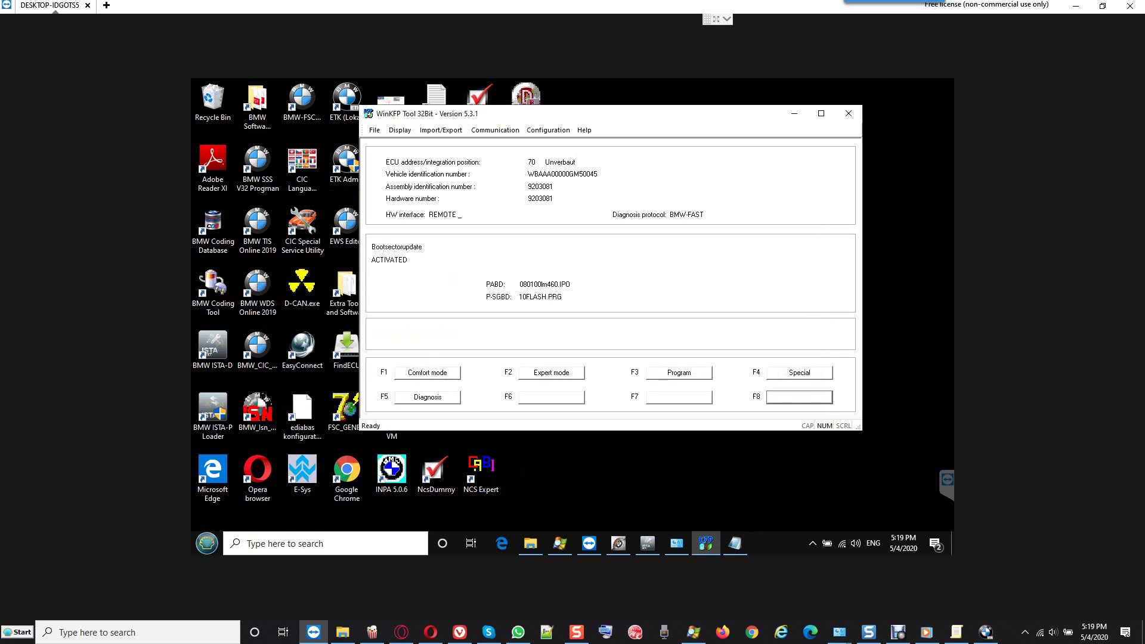
Attempt programming, dismiss Error 201, and switch to manual assembly-number selection.
key(F4)
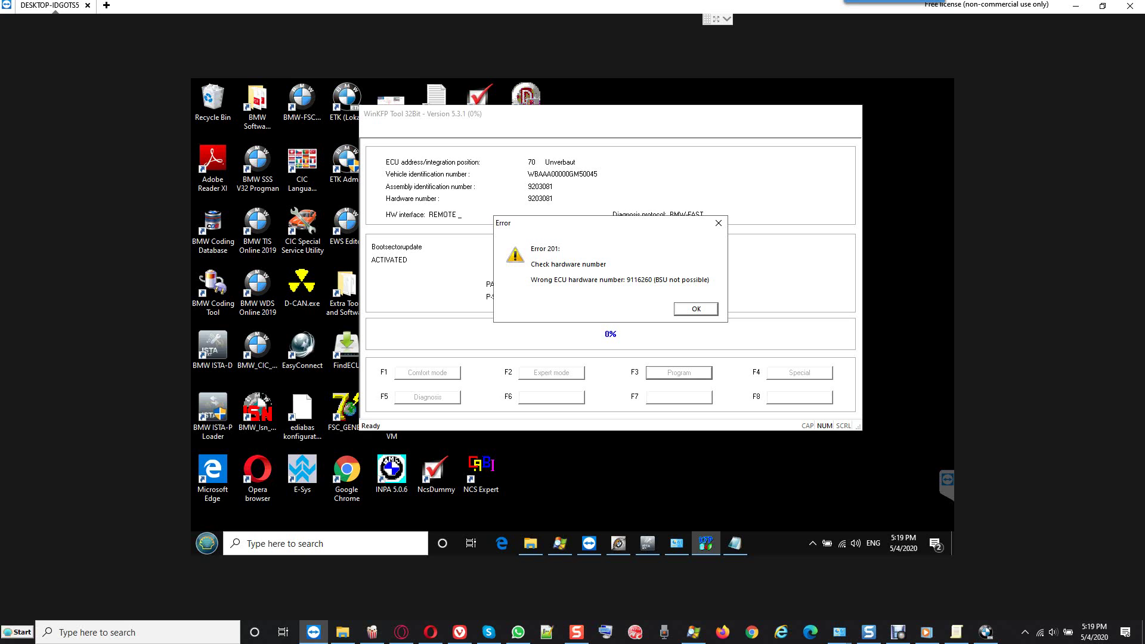
key(Return)
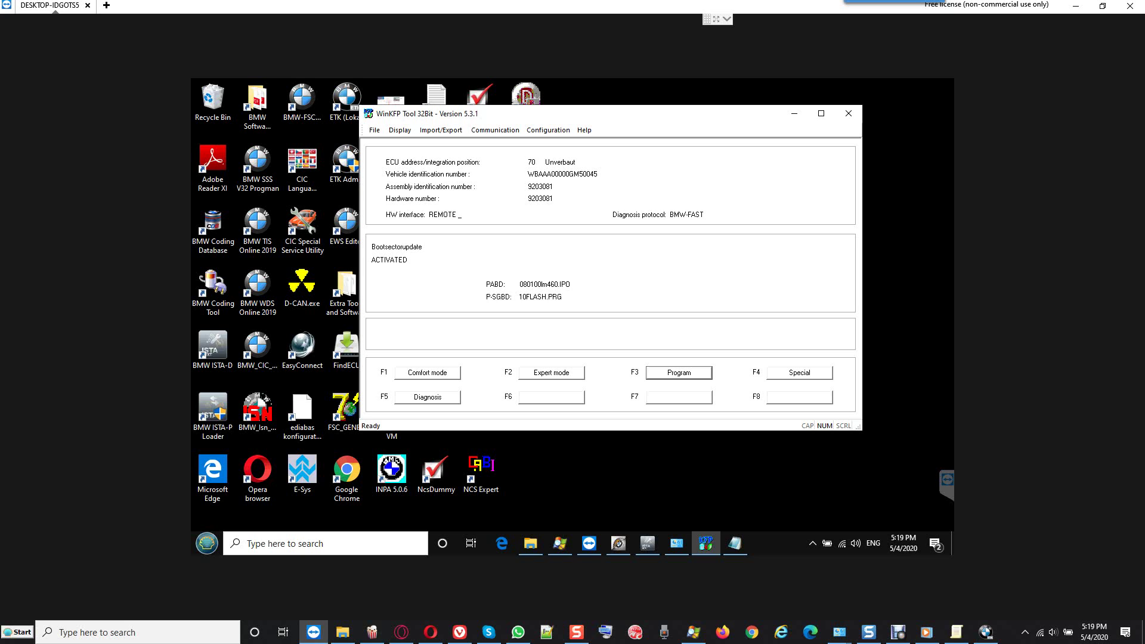
key(F3)
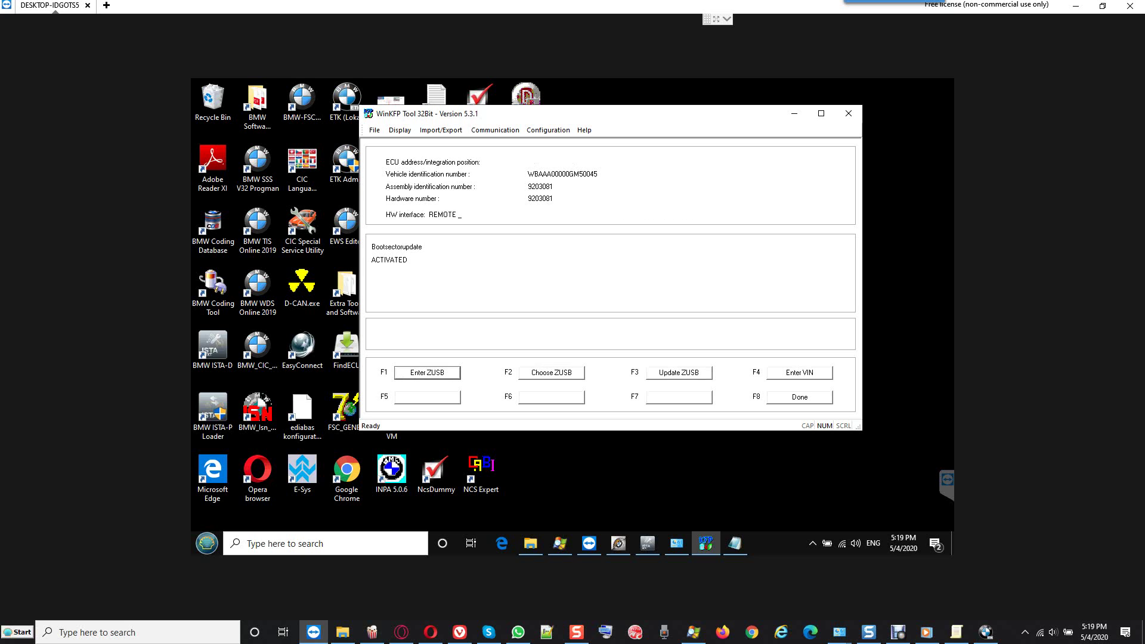
Choose ECU family LM460 with assembly number 9203082 and finish the ZUSB setup.
key(F2)
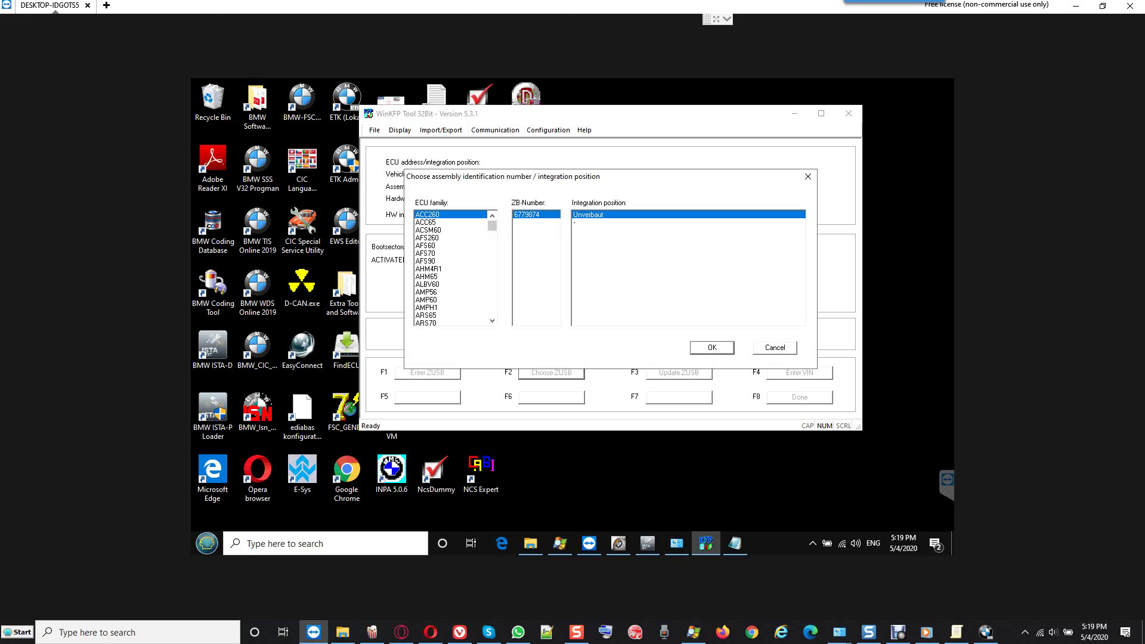
scroll(455, 268, down, 15)
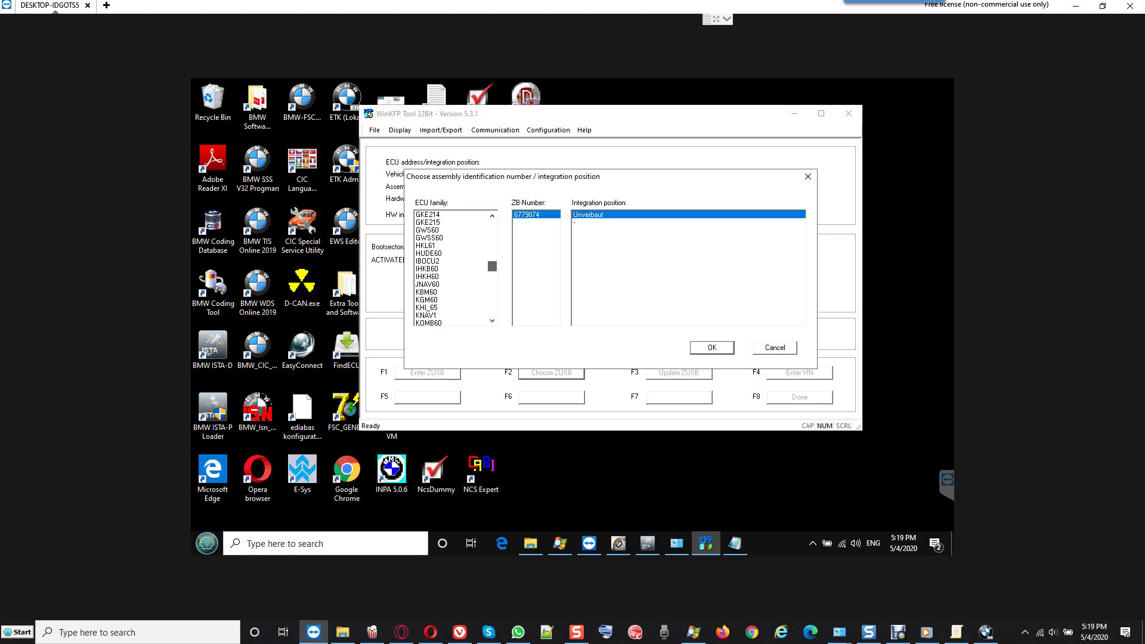
scroll(455, 268, down, 5)
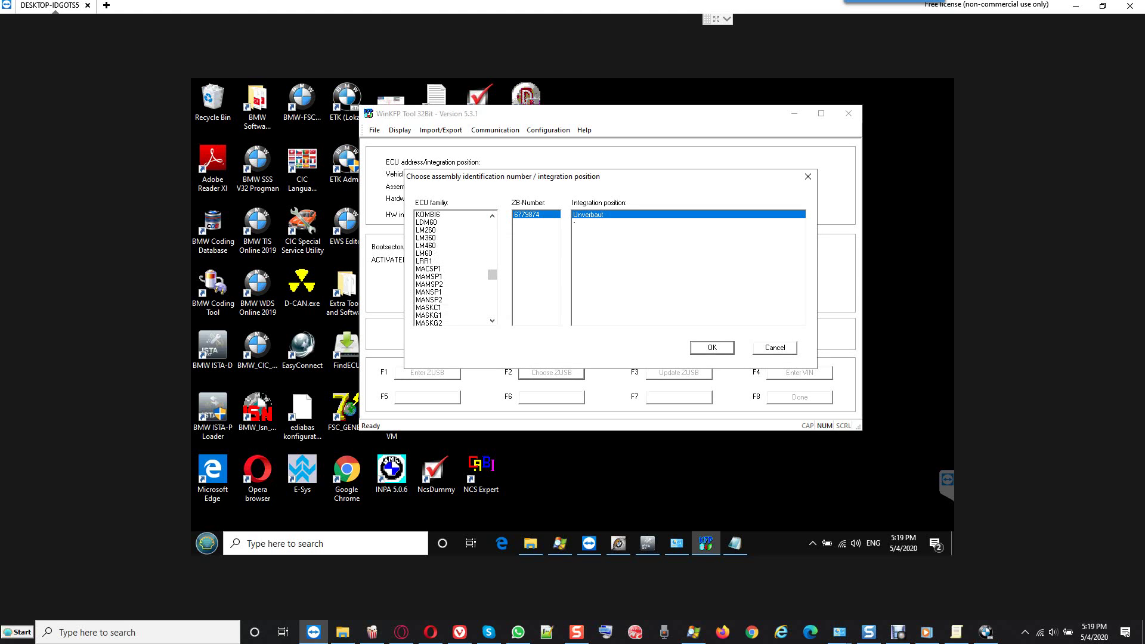
click(426, 253)
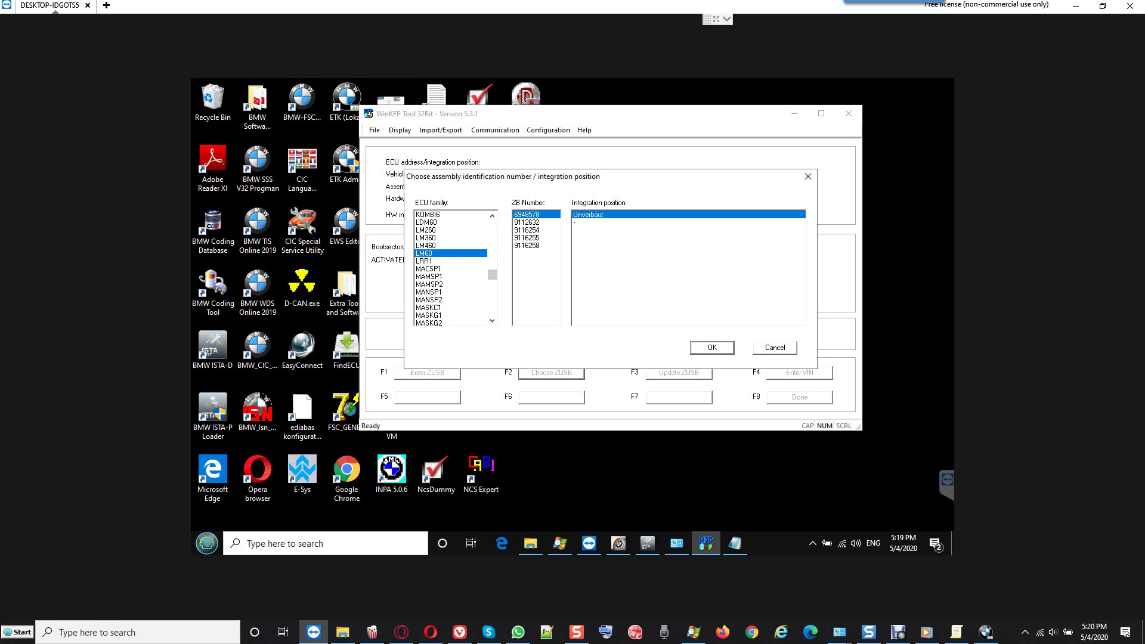
click(426, 245)
click(526, 222)
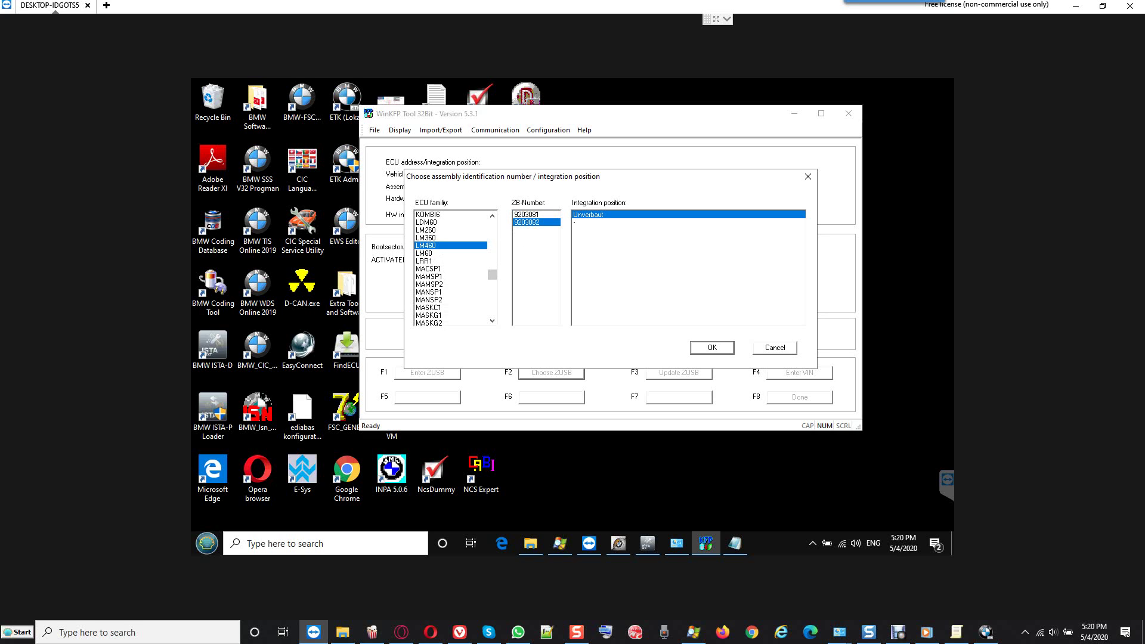
key(Return)
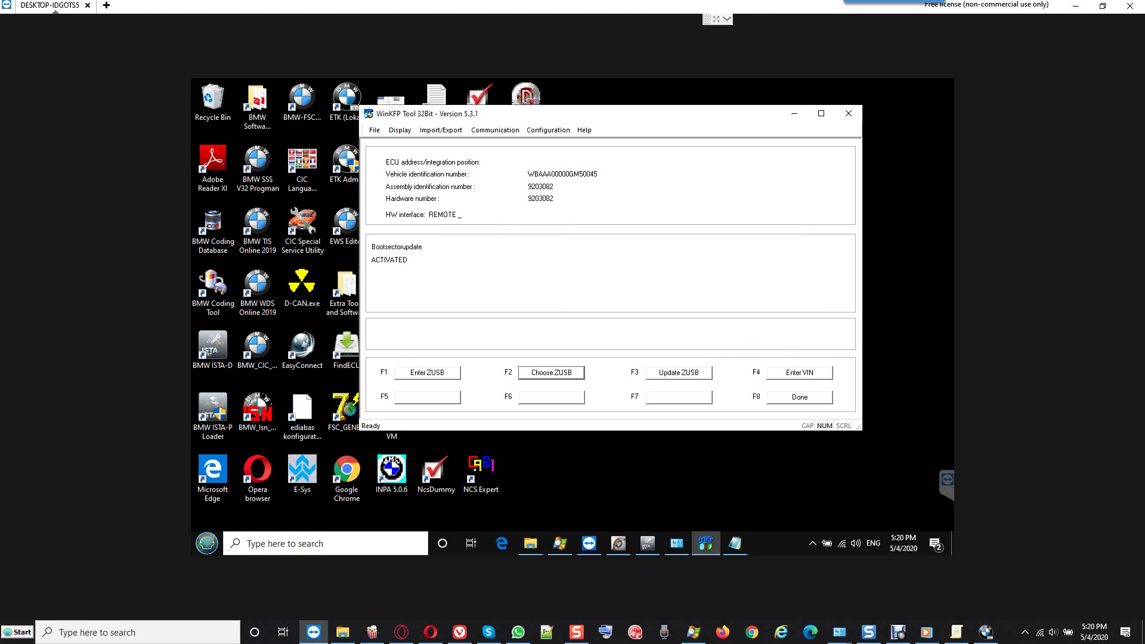
key(F8)
Retry programming, dismiss the repeated Error 201, and close WinKFP.
key(F3)
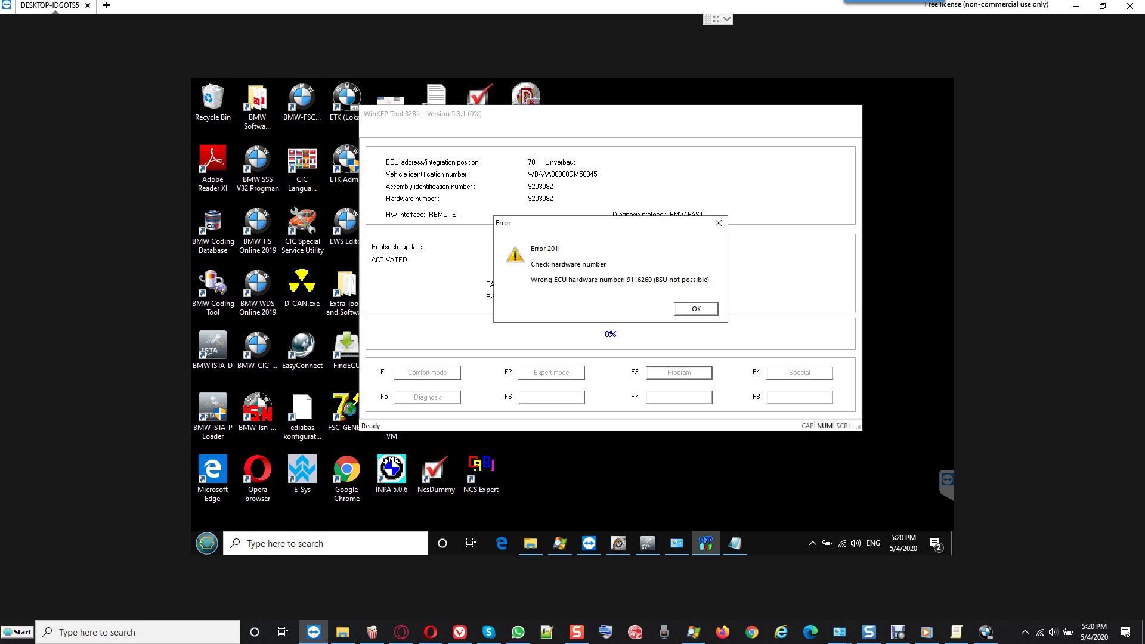
key(Return)
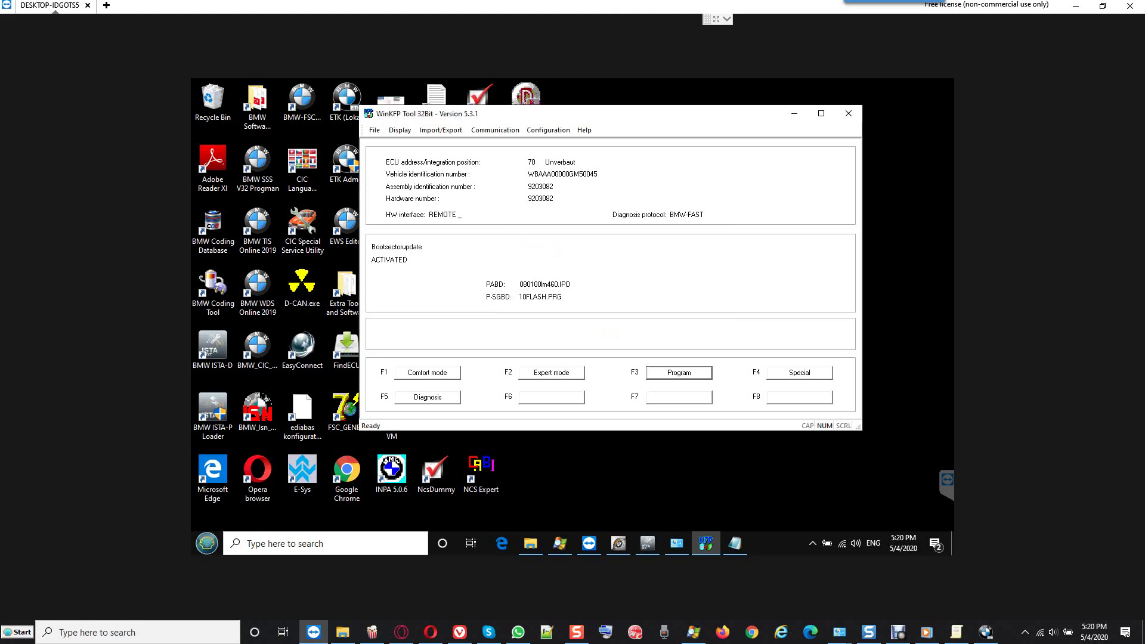
click(848, 113)
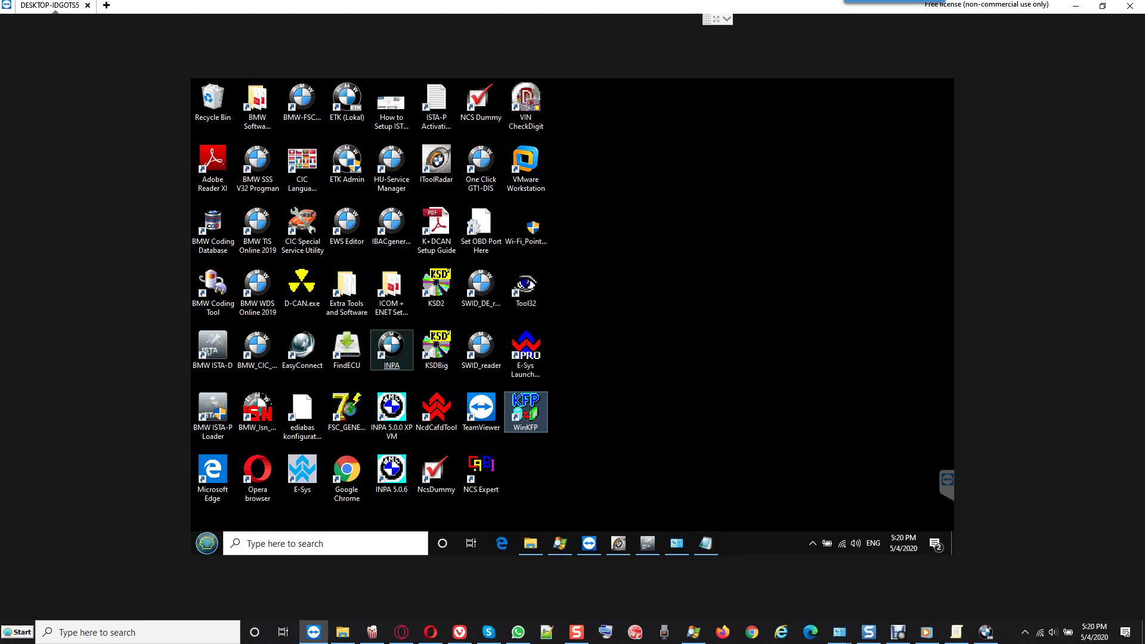
Launch INPA and quit it again.
click(391, 348)
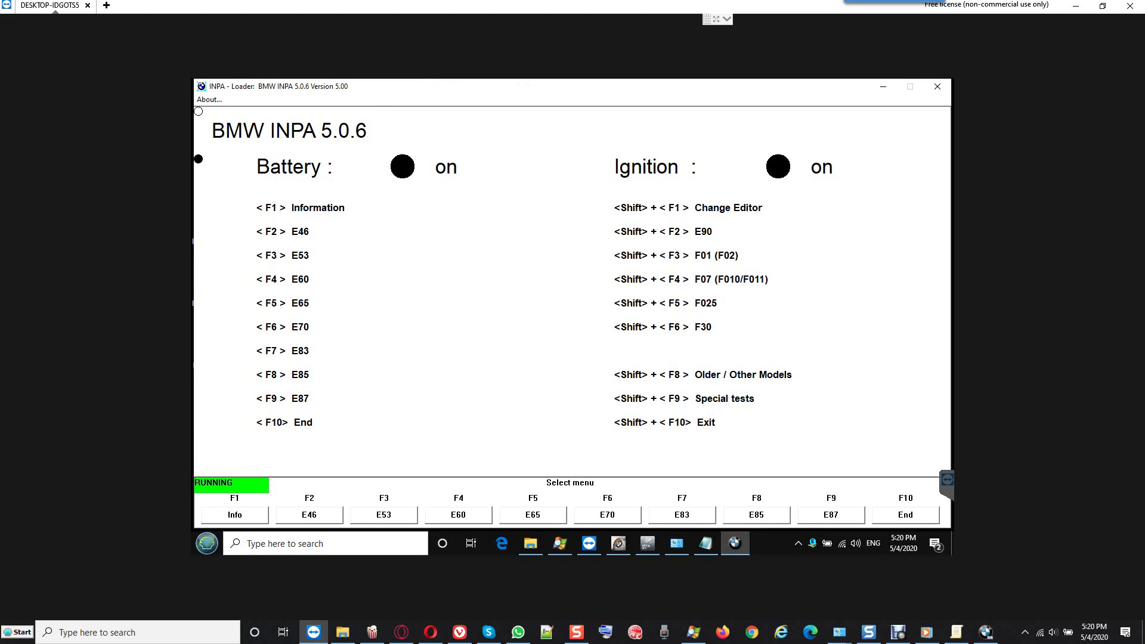
click(938, 86)
key(Return)
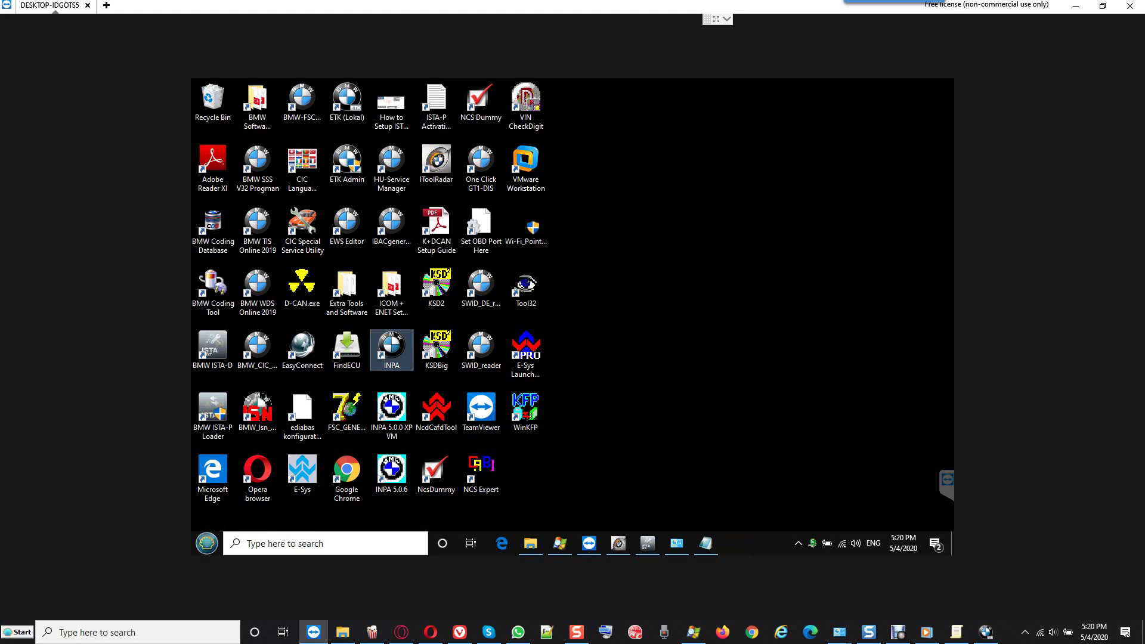
Relaunch WinKFP from the desktop and enter comfort mode.
double_click(526, 409)
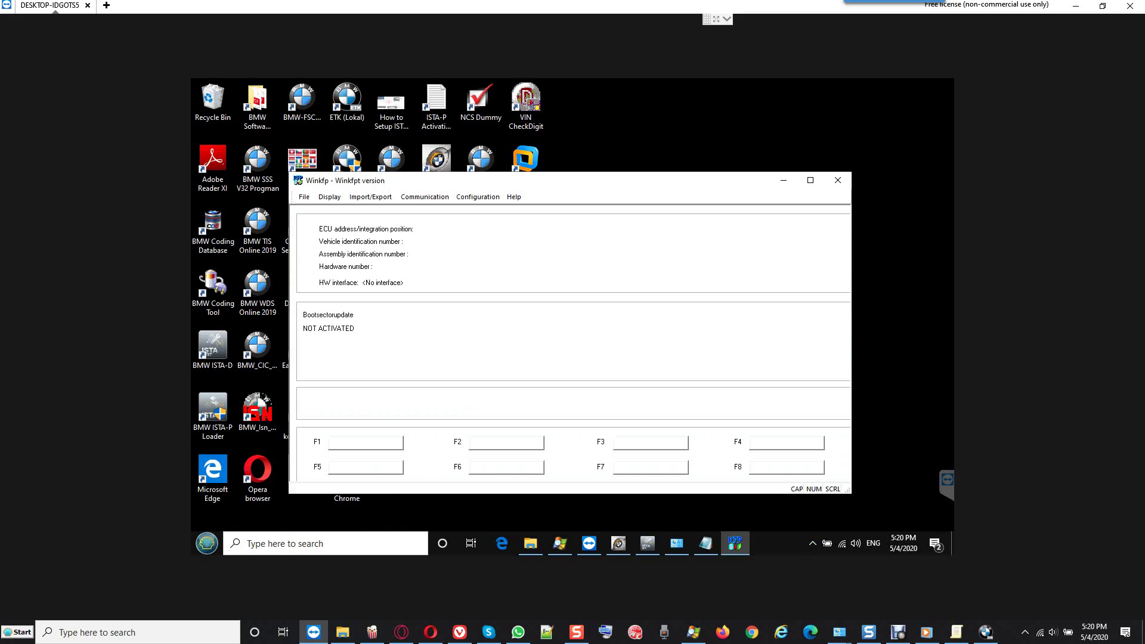
key(alt+f)
key(Right)
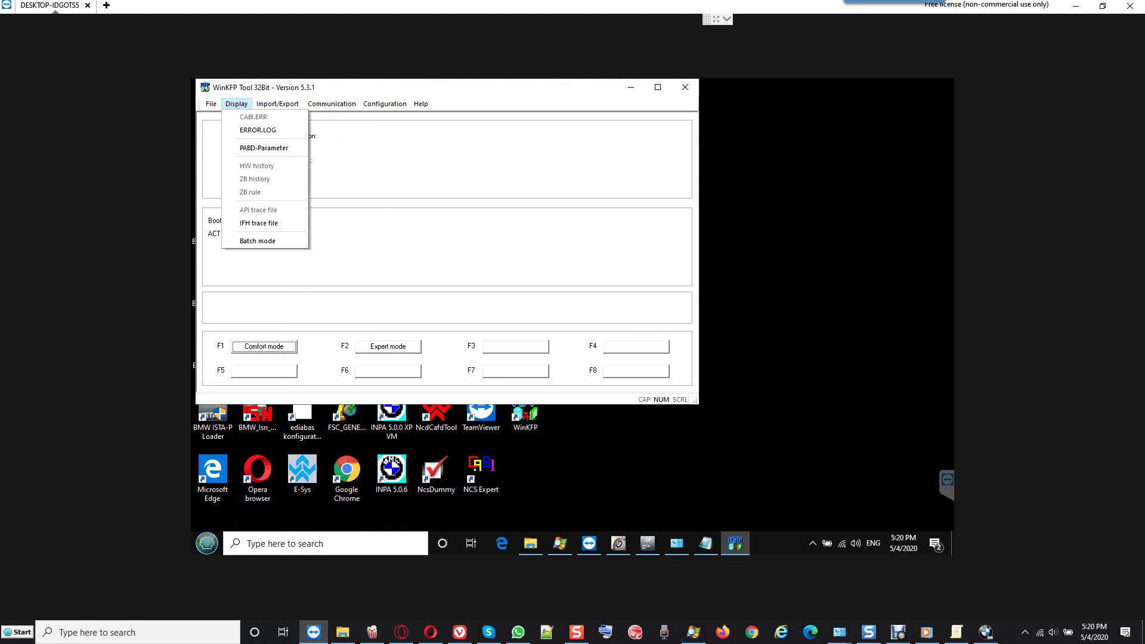
key(Escape)
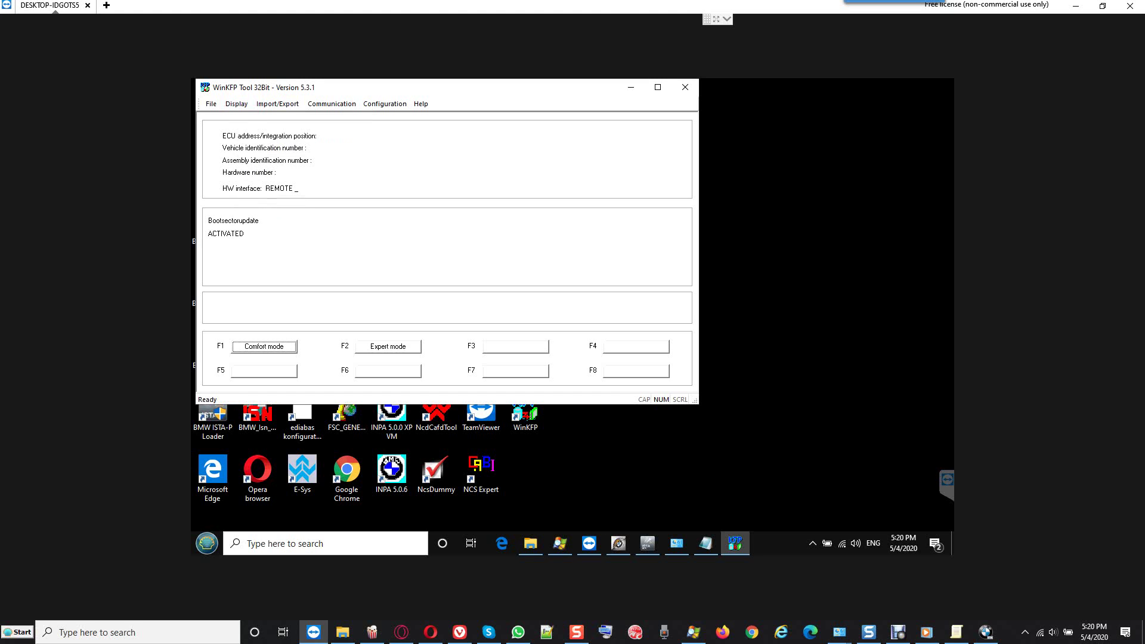
key(F1)
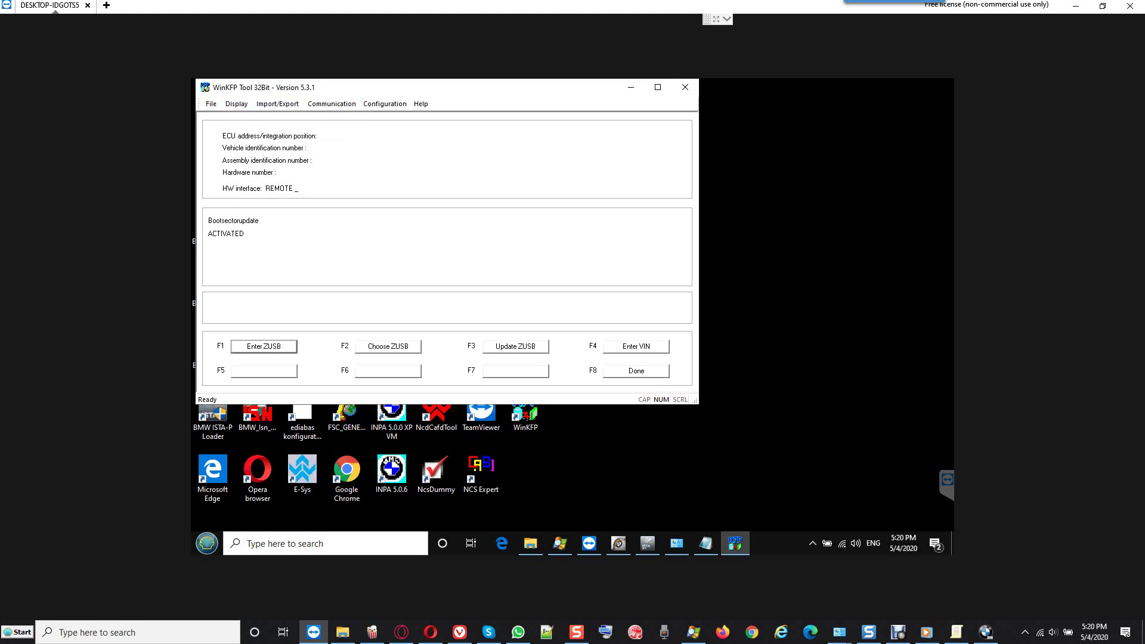
Open the assembly number chooser and check the AIF readout showing stored number 9116260.
key(F2)
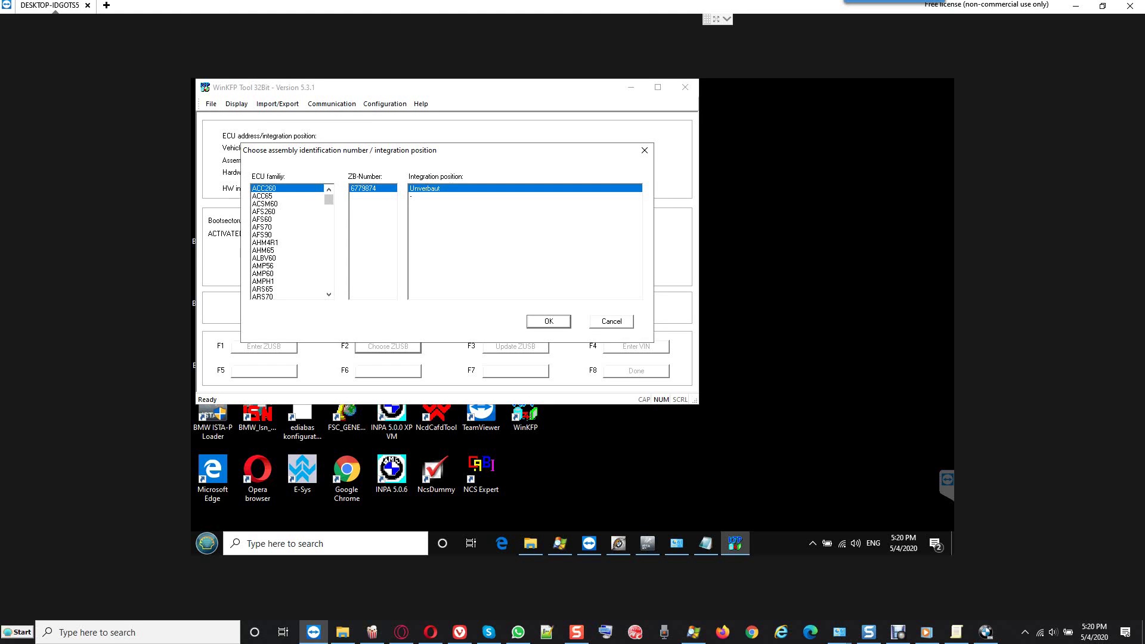
click(706, 543)
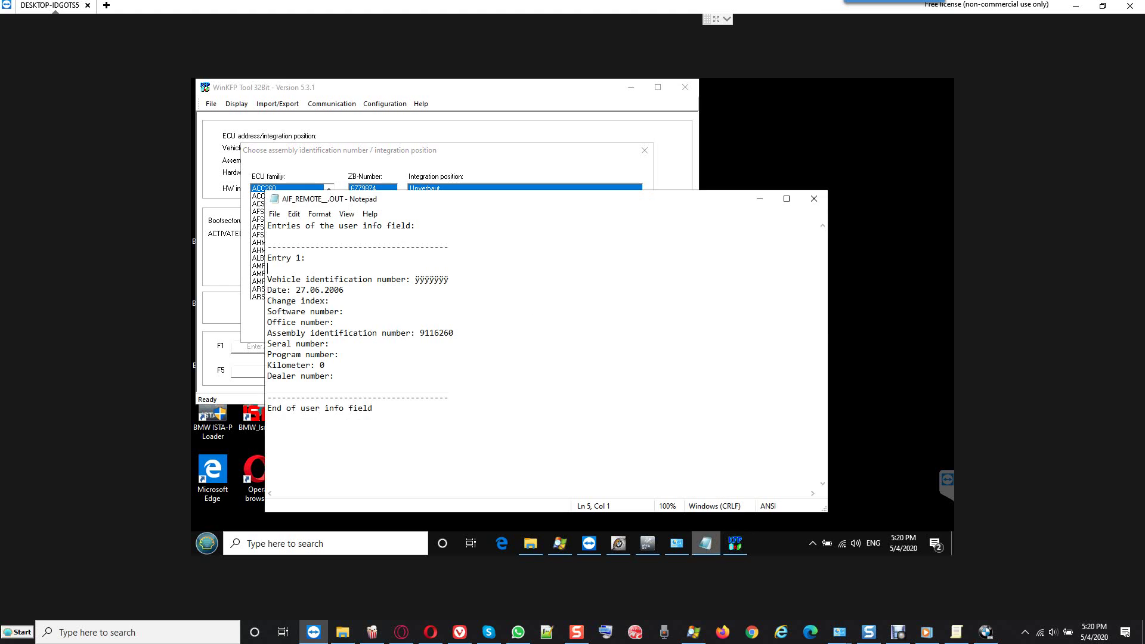
click(706, 543)
click(676, 544)
click(676, 543)
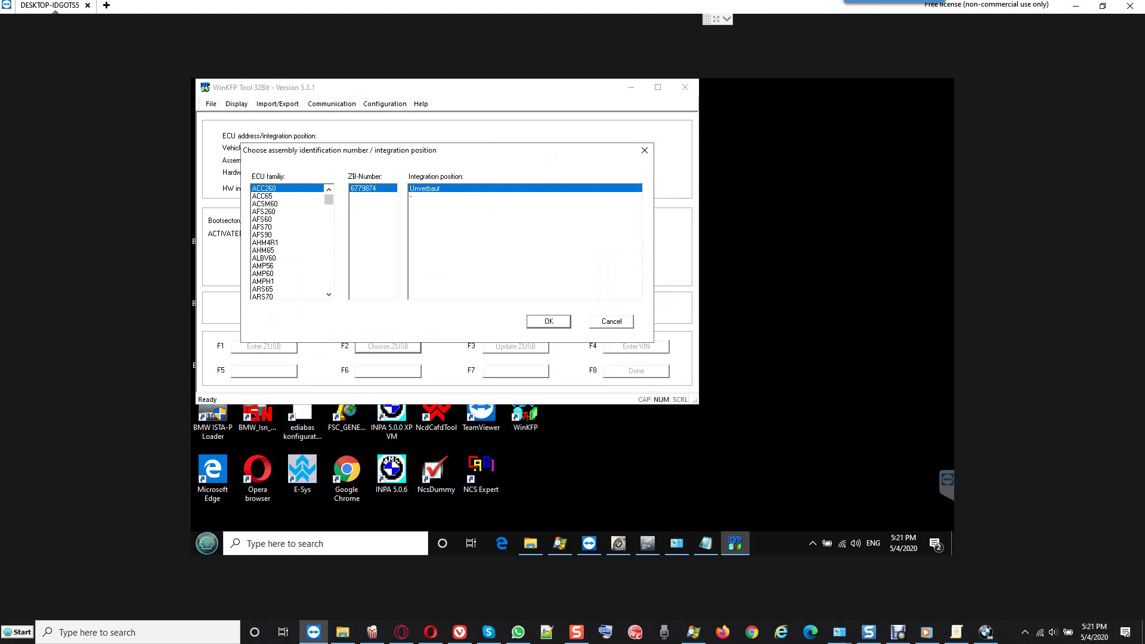
Select ECU family LM360 and confirm assembly number 9116260.
scroll(292, 241, down, 15)
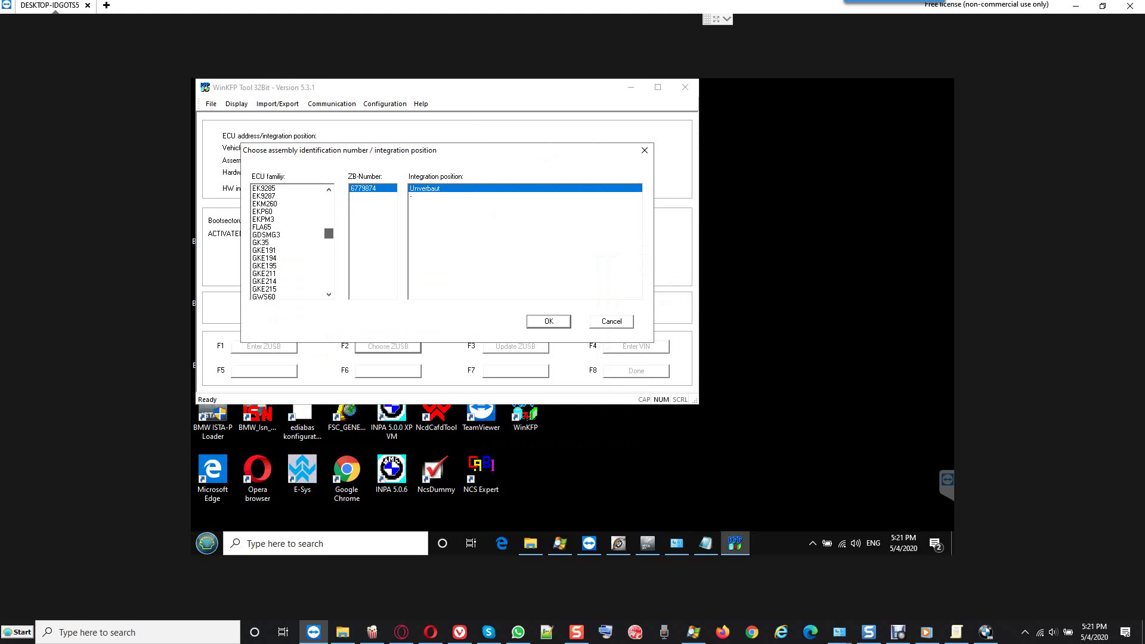
scroll(292, 241, down, 2)
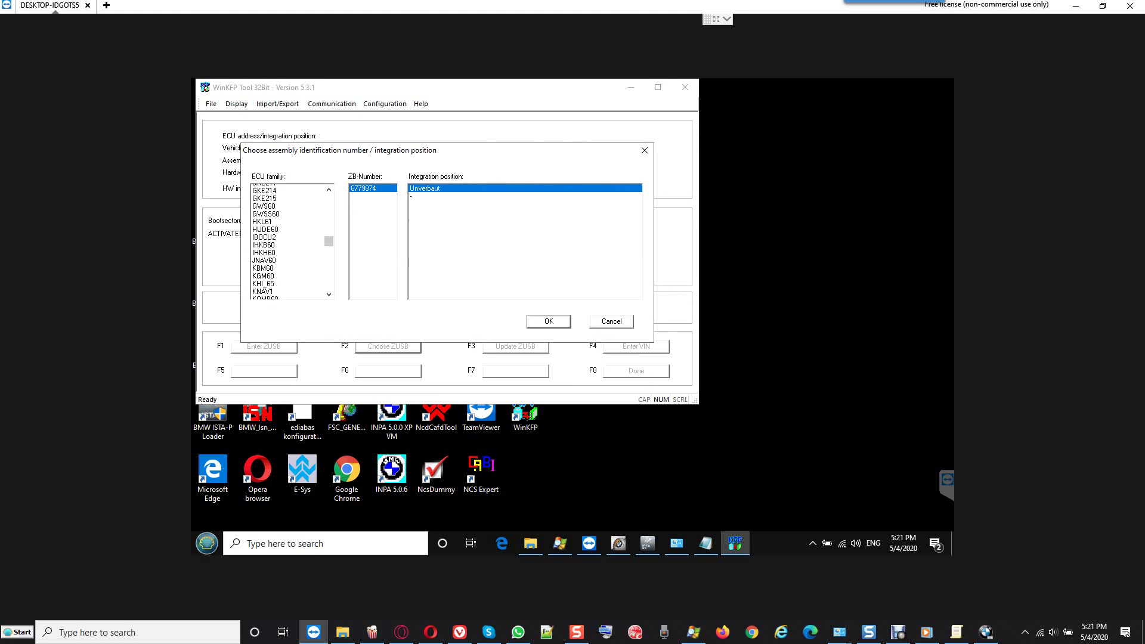
scroll(292, 242, down, 3)
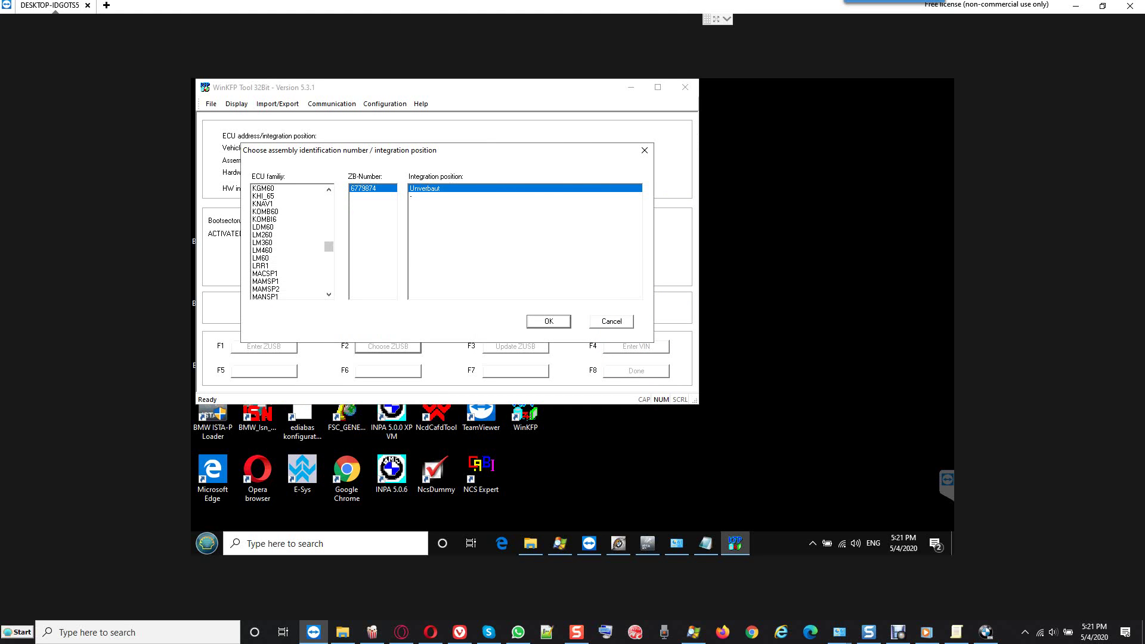
click(262, 234)
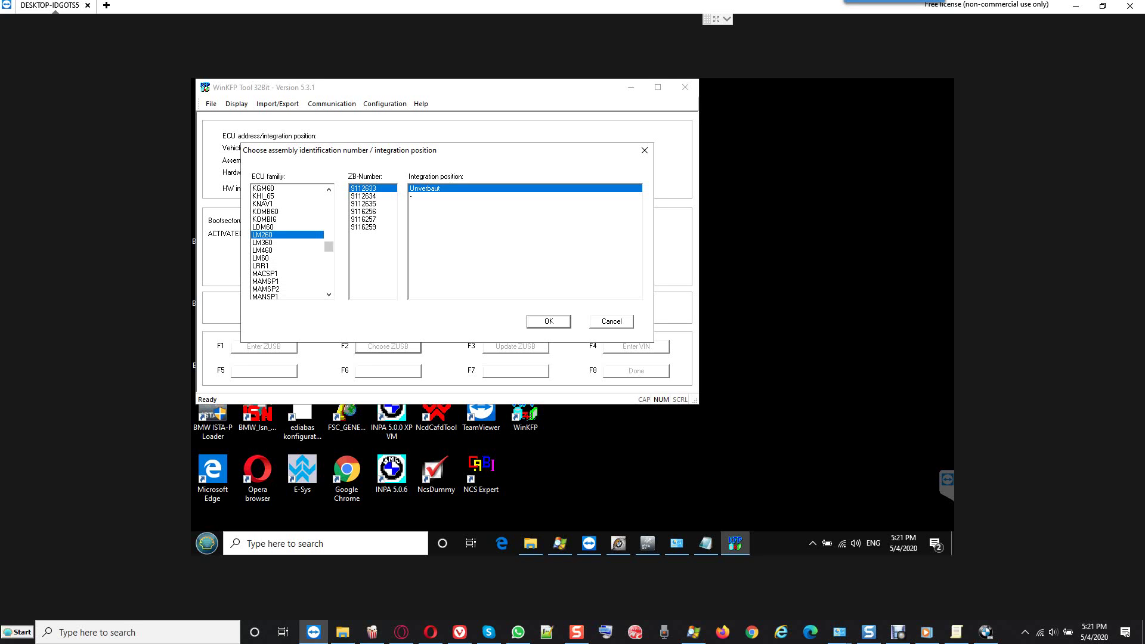
click(262, 242)
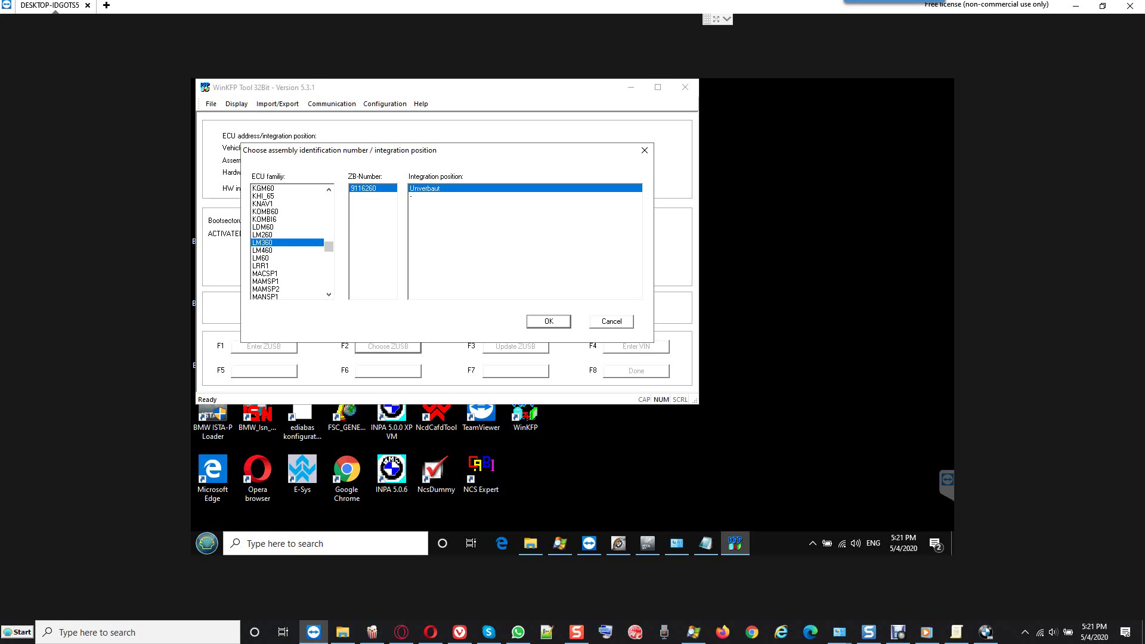
key(Return)
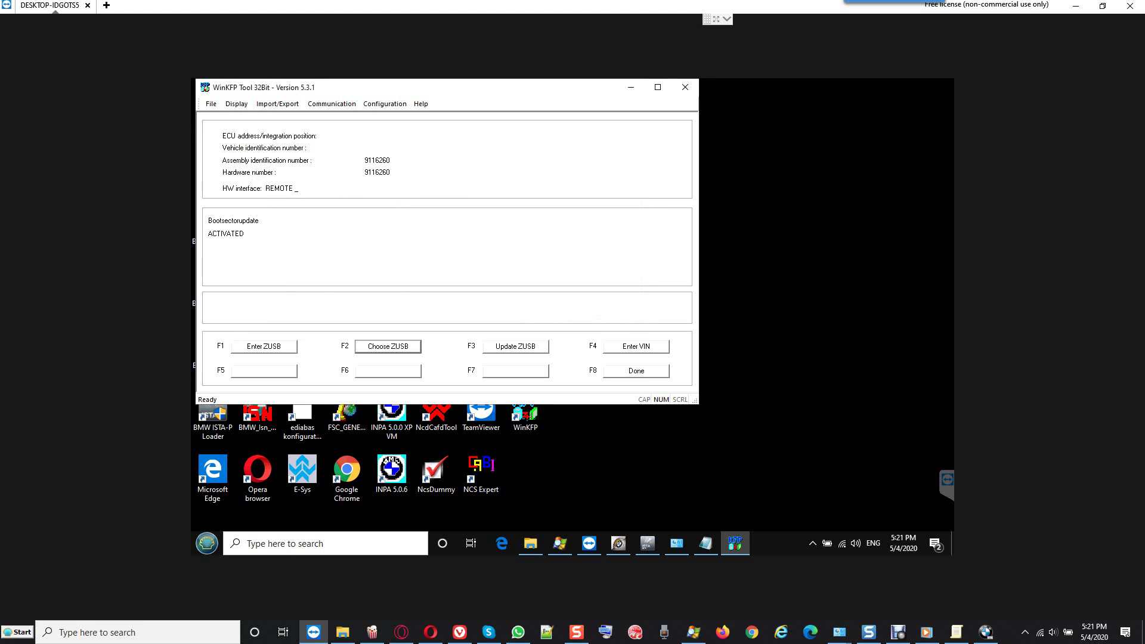
Enter the vehicle's VIN and load the light module flash data 16LM360.IPO with 10FLASH.PRG.
key(F4)
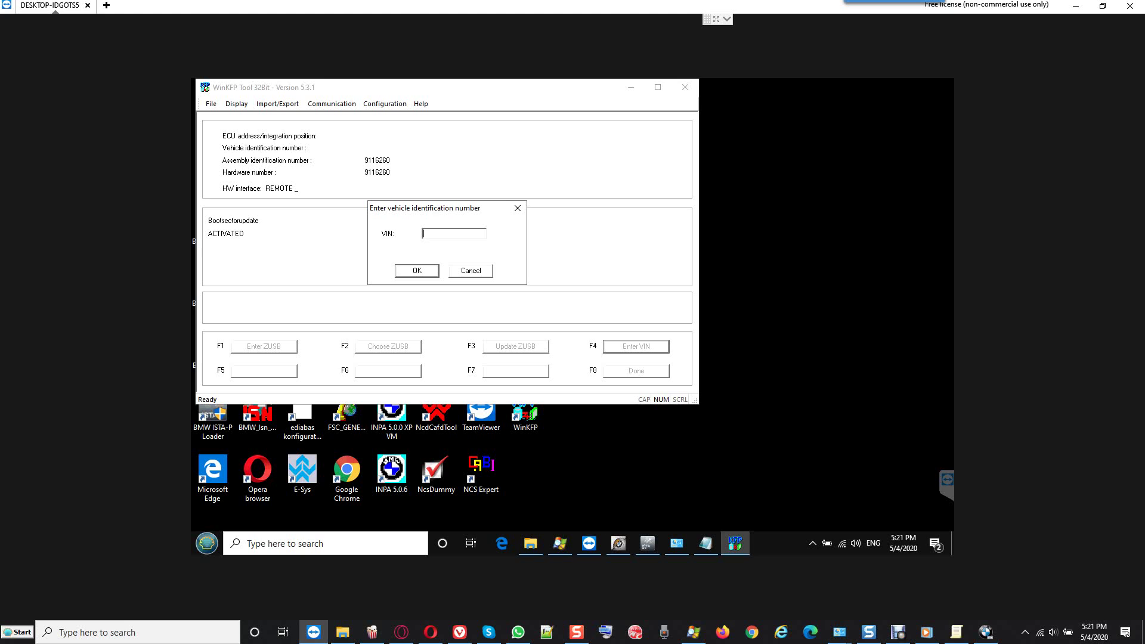
key(Return)
key(F8)
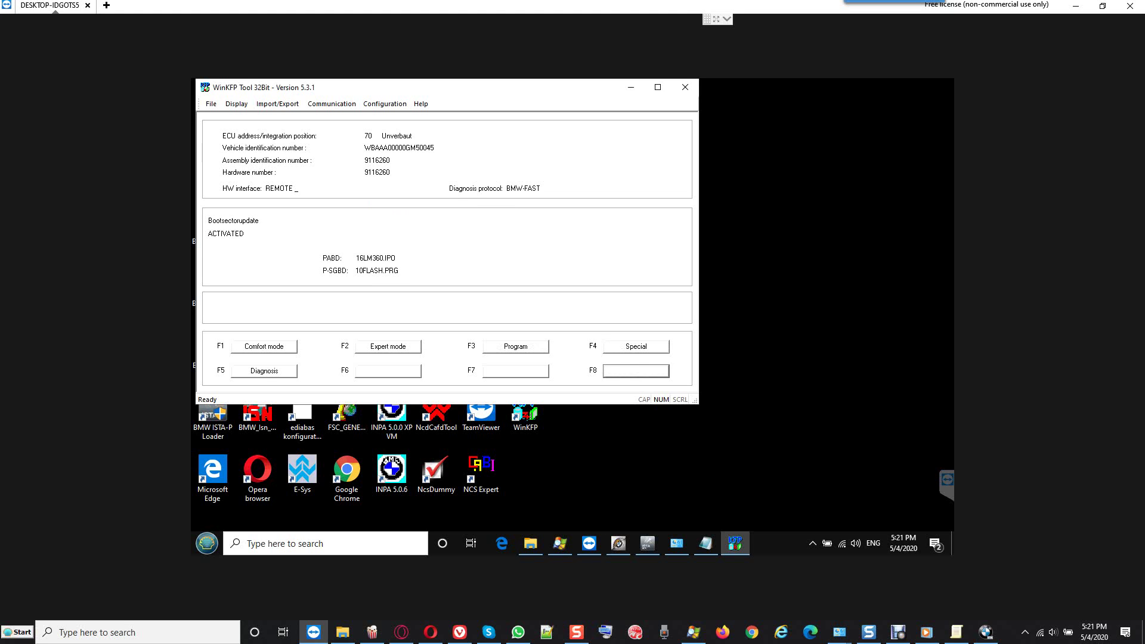
Check the module's user info field readout, then put it away and return to programming.
key(F4)
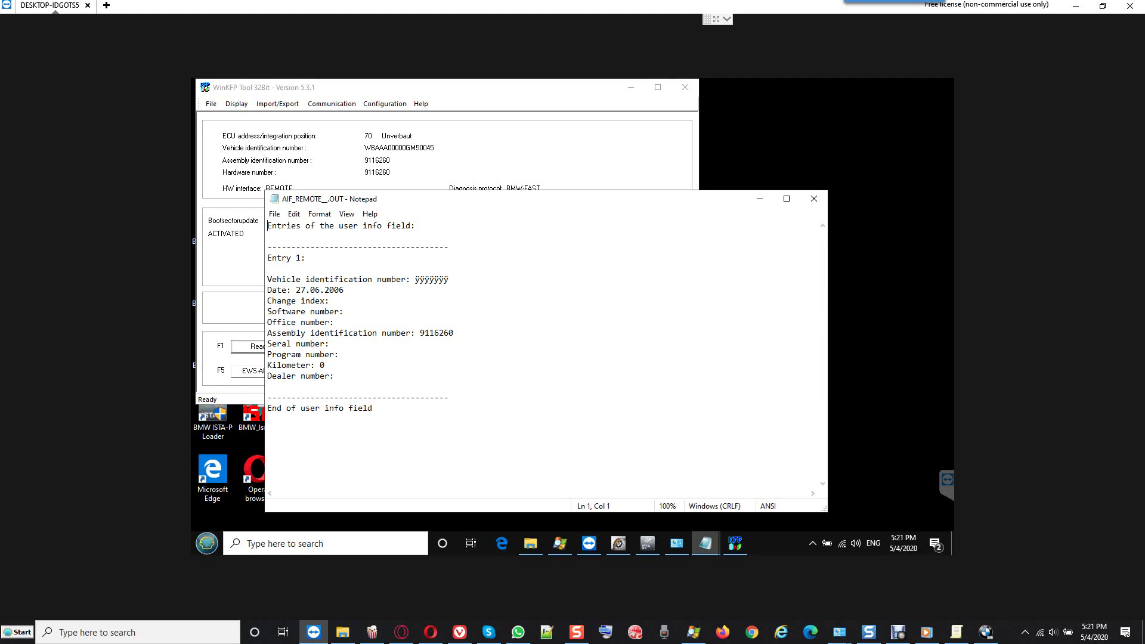
click(760, 199)
key(F8)
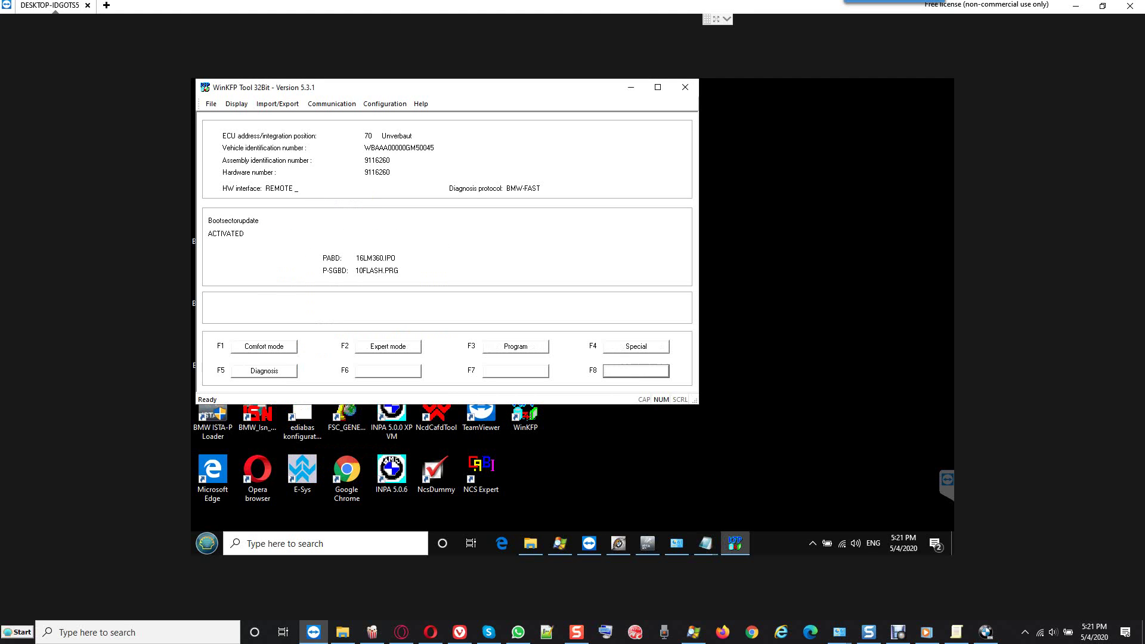
Program the light module with 16LM360 data and acknowledge the 'Programming OK' result.
key(F3)
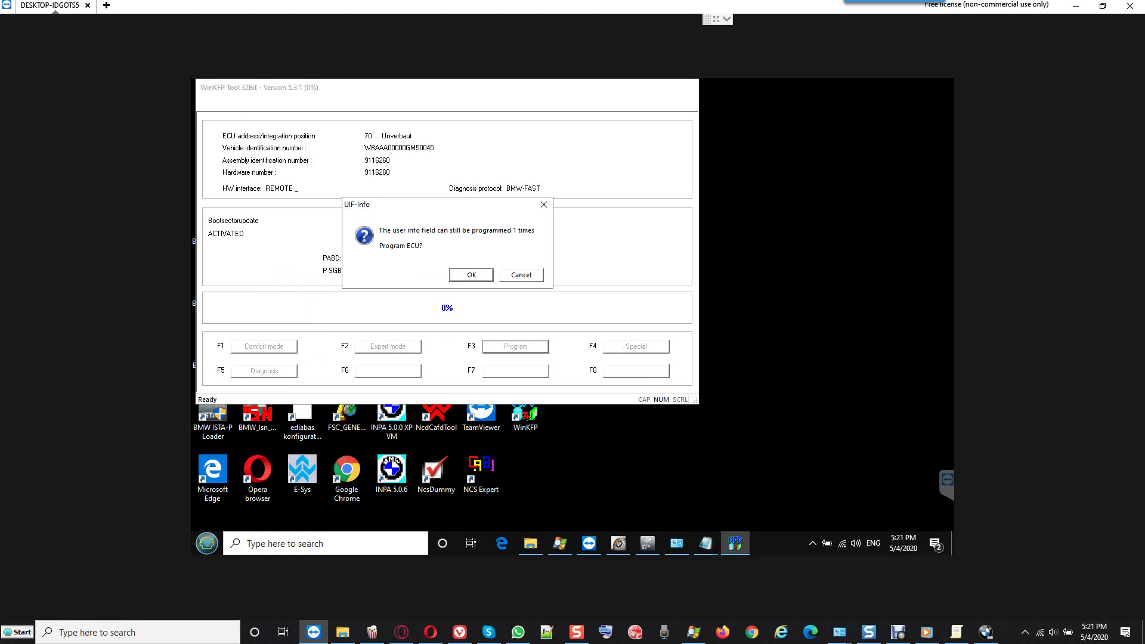
key(Return)
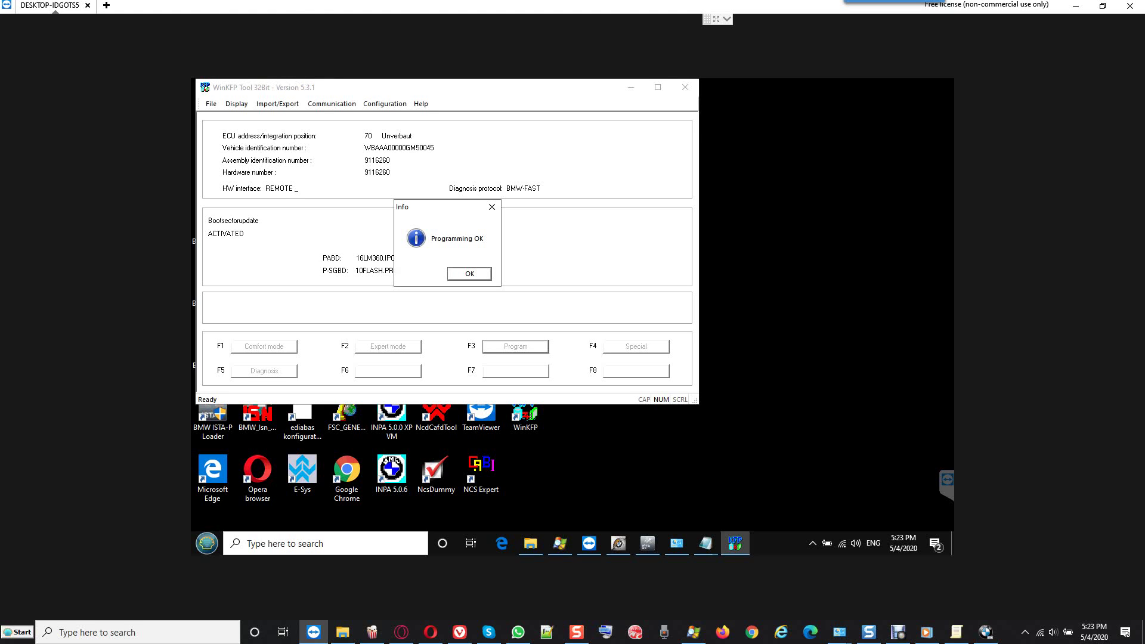
key(Return)
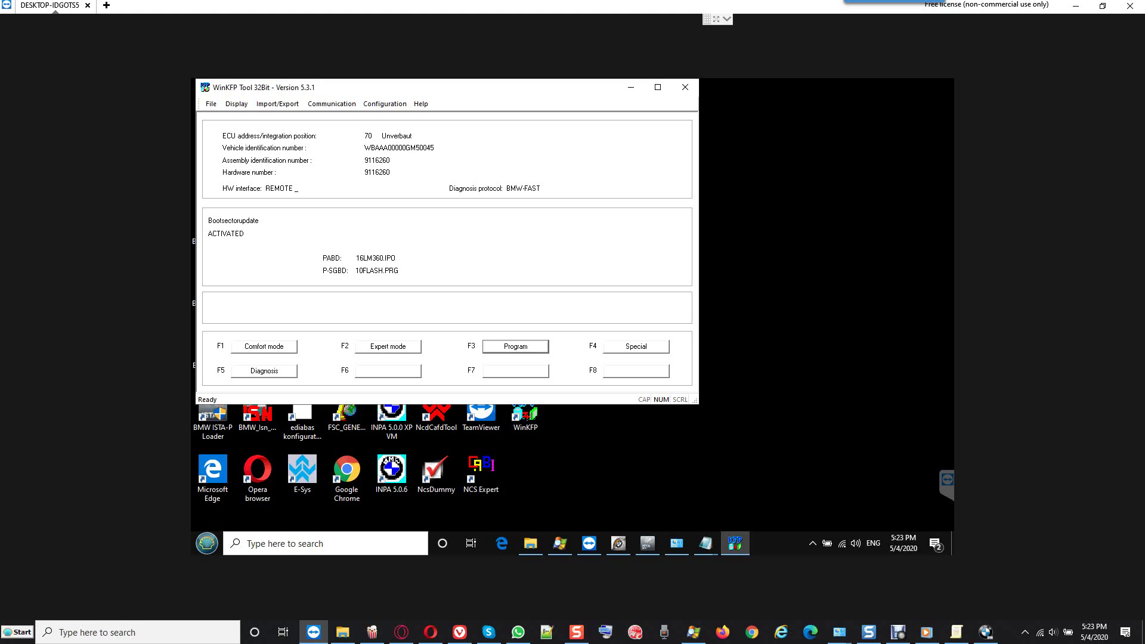
Read the light module's user info field into Notepad and review the new 04.05.2020 entry.
key(F3)
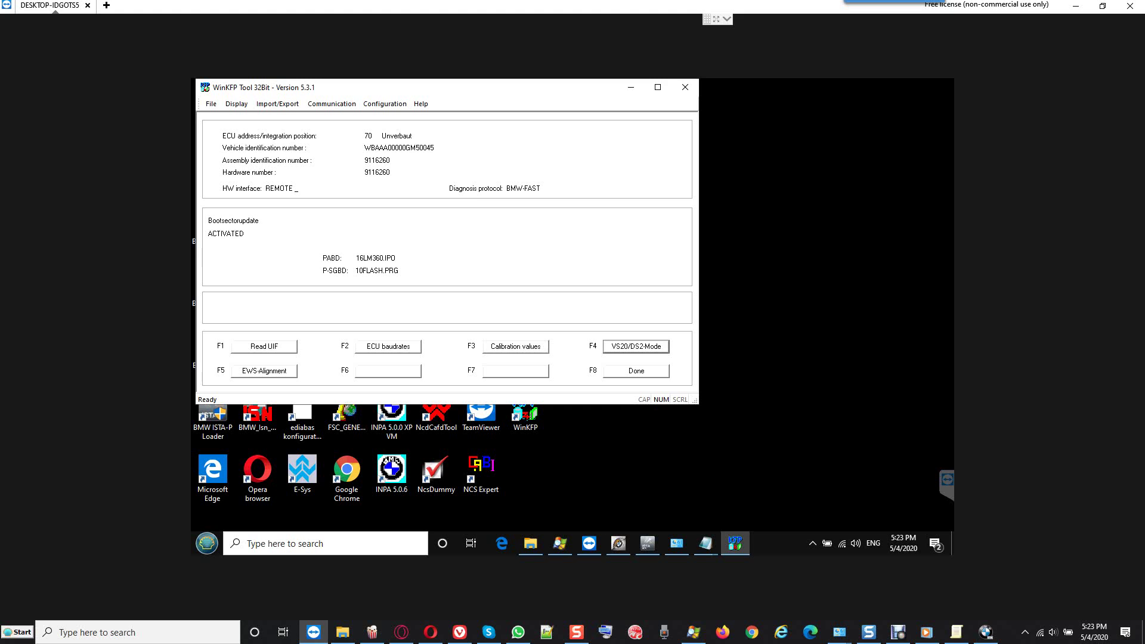
key(F1)
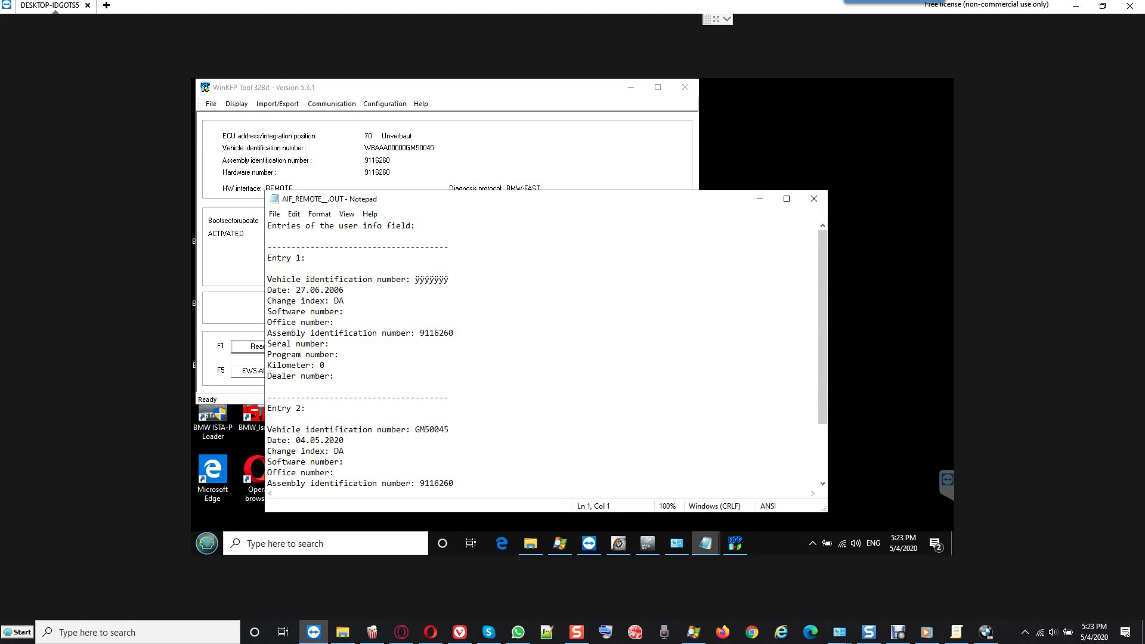
scroll(547, 355, down, 2)
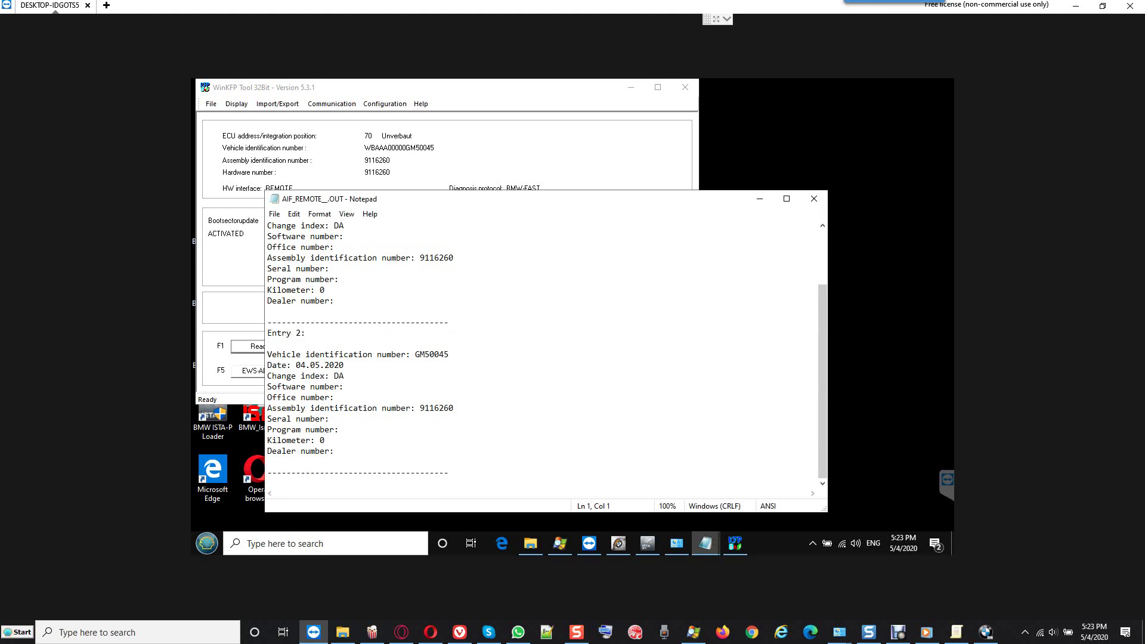
drag(416, 355, 344, 365)
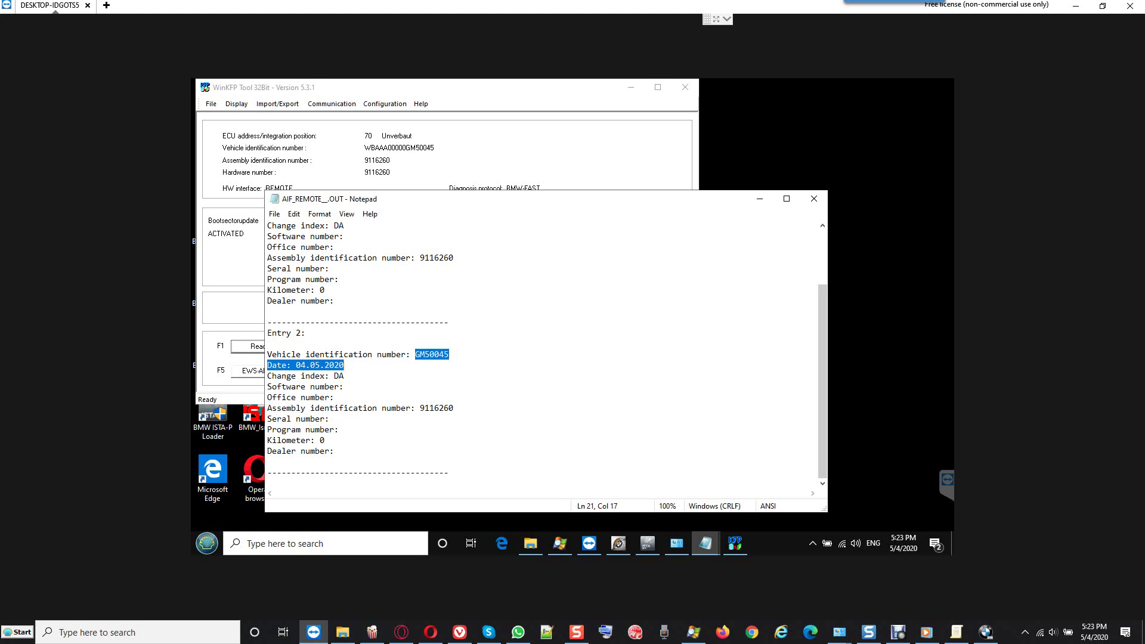
click(349, 386)
drag(419, 408, 455, 409)
click(345, 365)
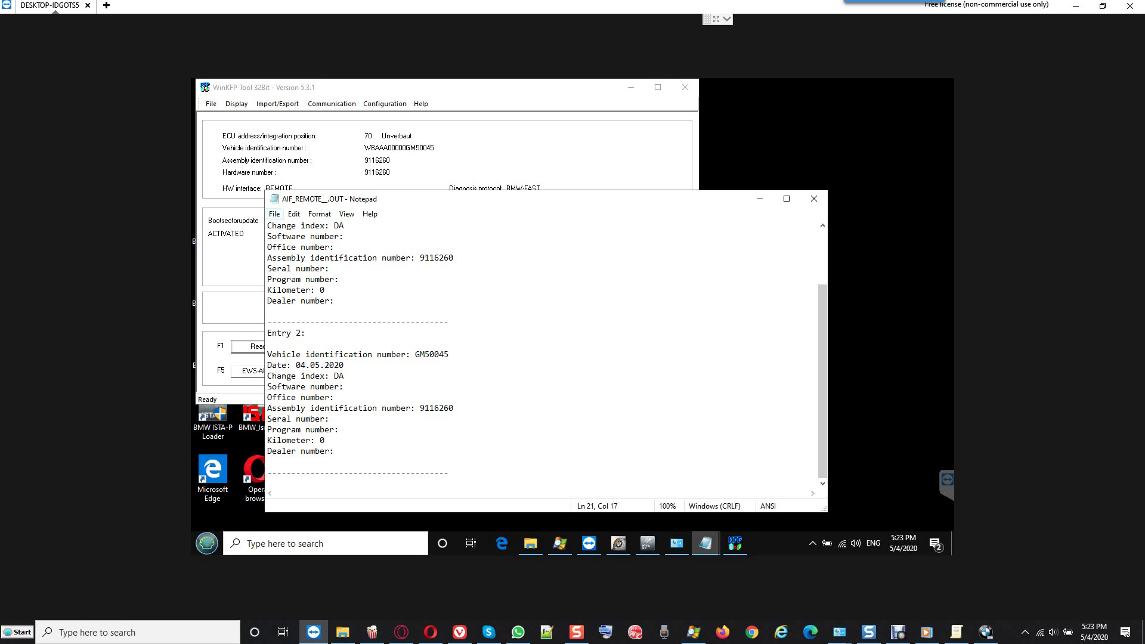
Save the readout as 'LM ZB and Vin Change.txt' in the BMW E60 folder and close Notepad.
click(275, 214)
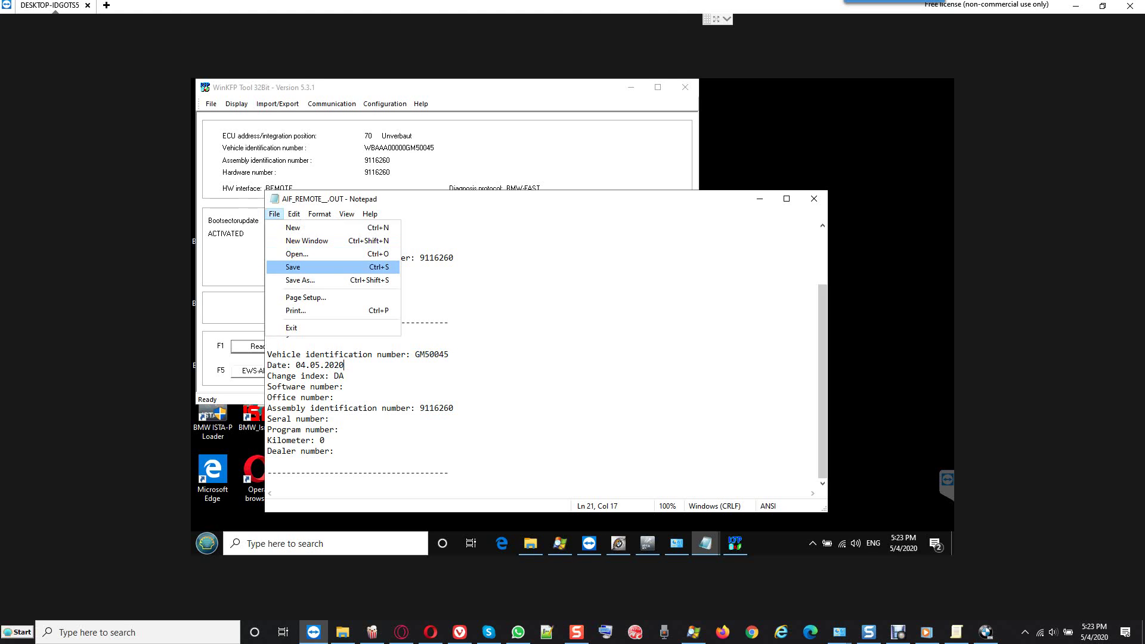
click(293, 267)
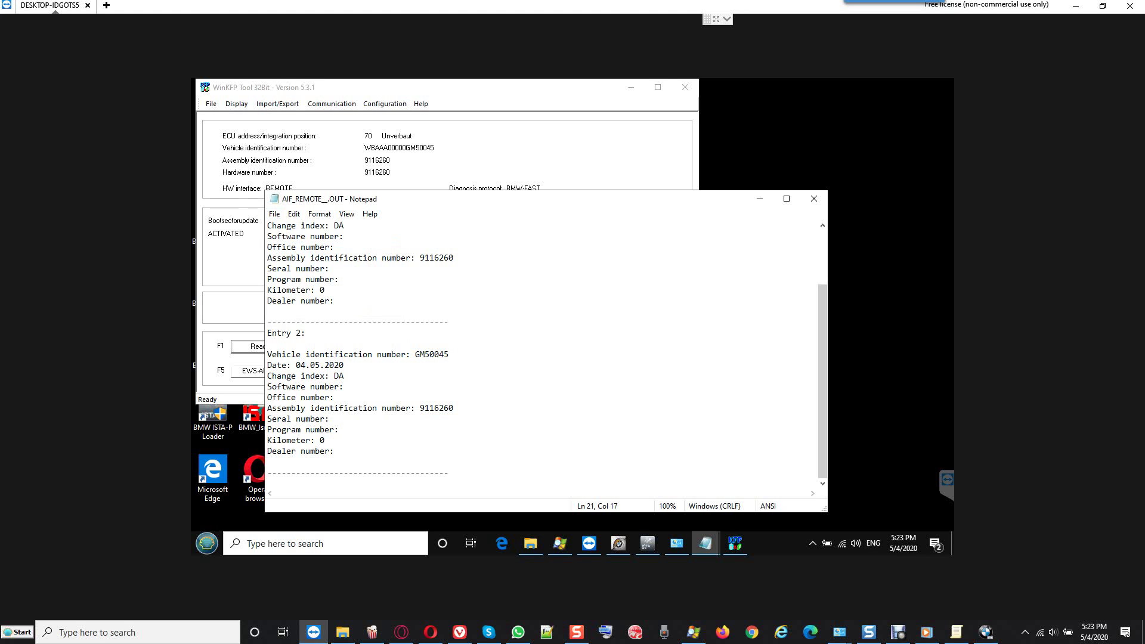
click(274, 213)
click(293, 267)
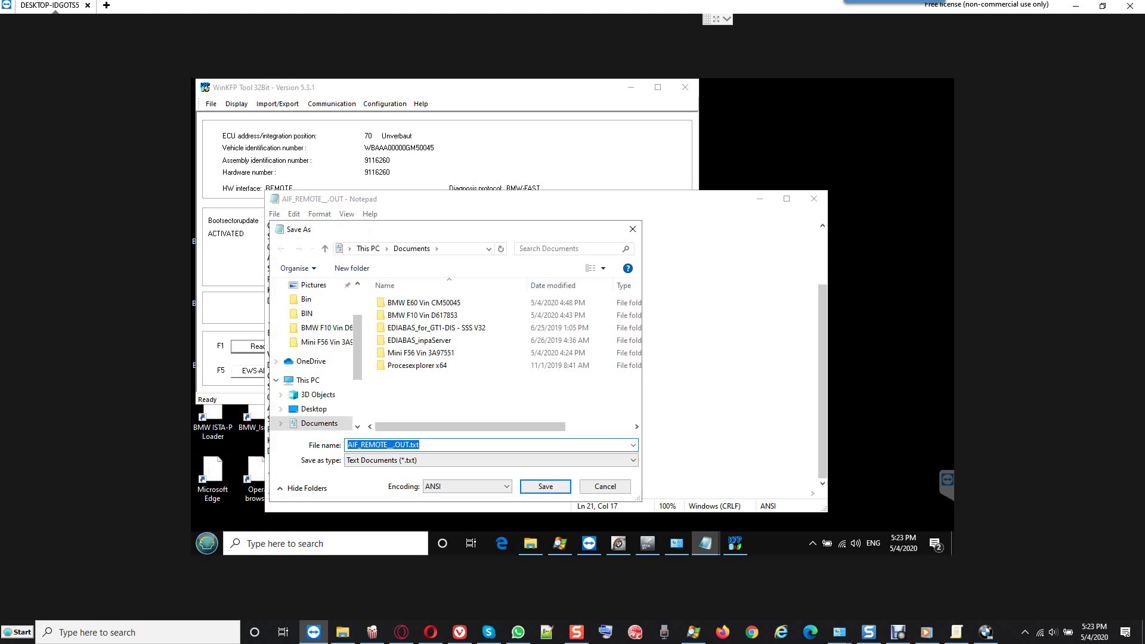
double_click(423, 302)
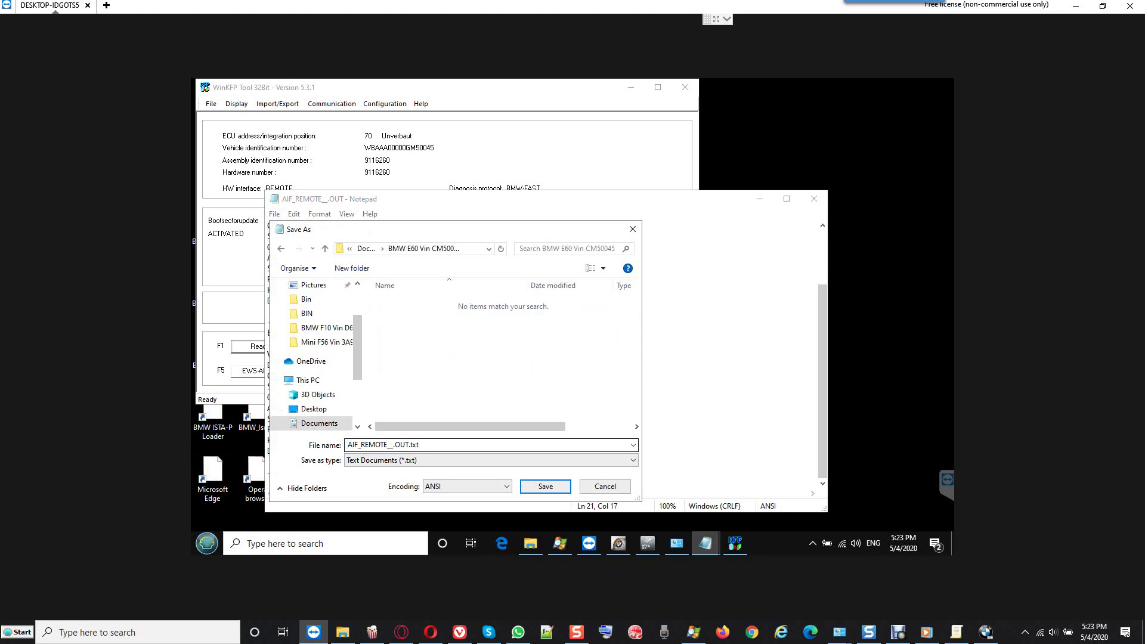
click(383, 444)
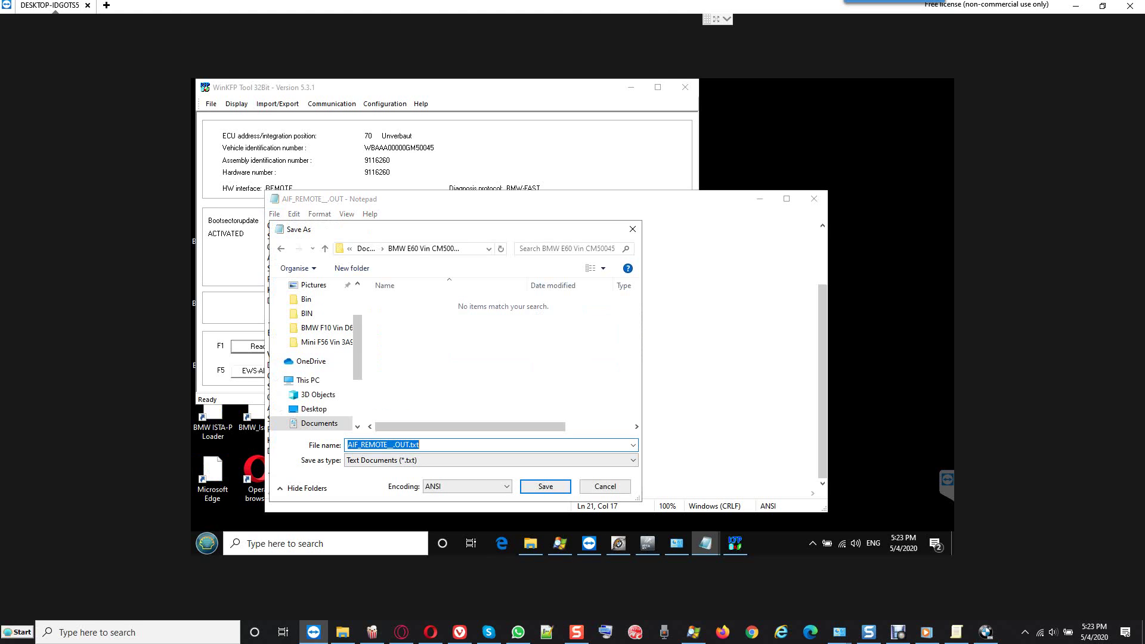
text(LM)
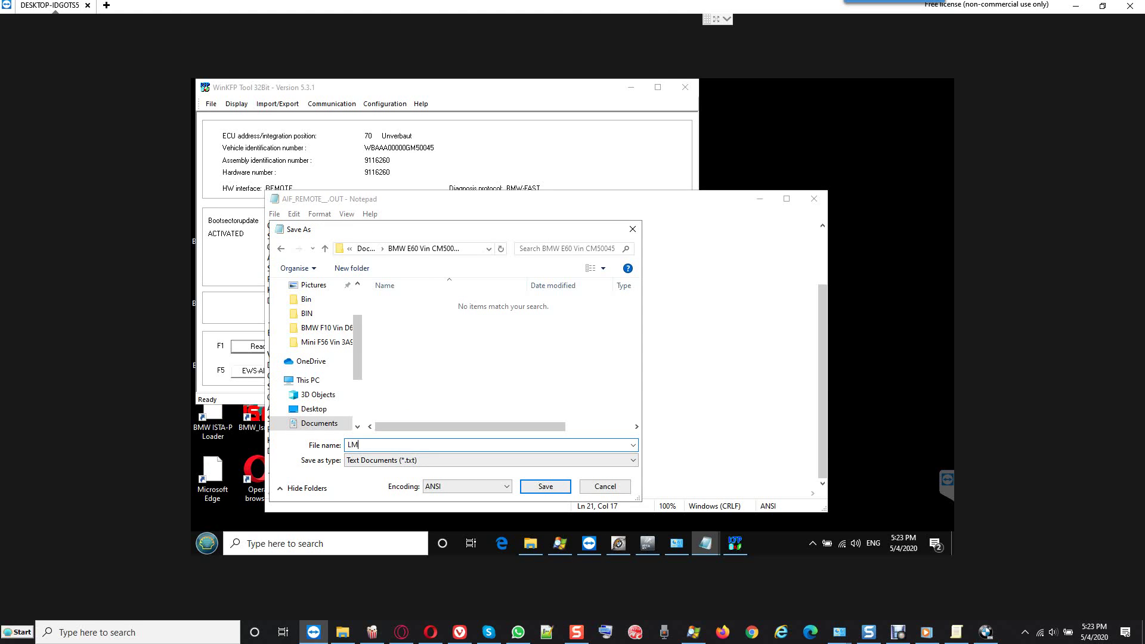
text(ZB and Vin Change)
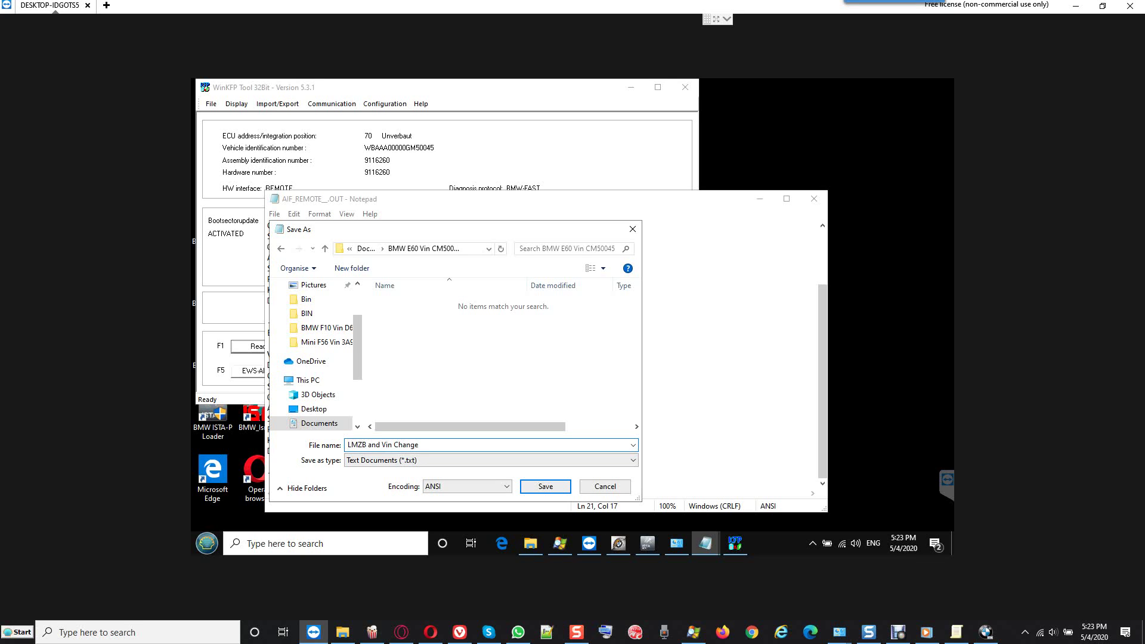
click(357, 445)
click(546, 486)
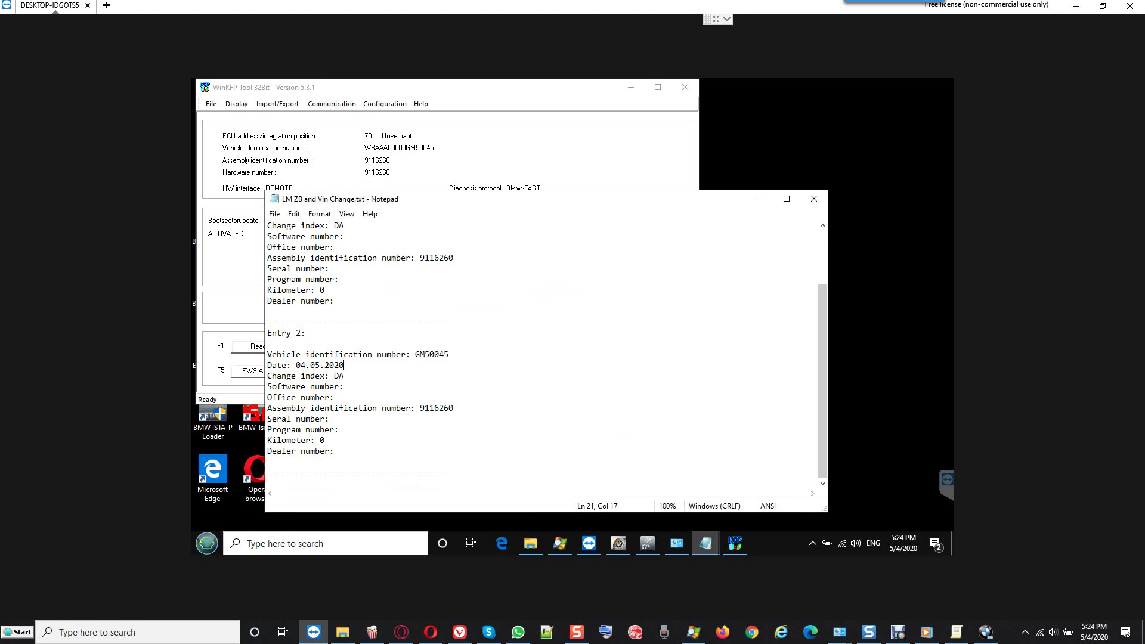
click(813, 199)
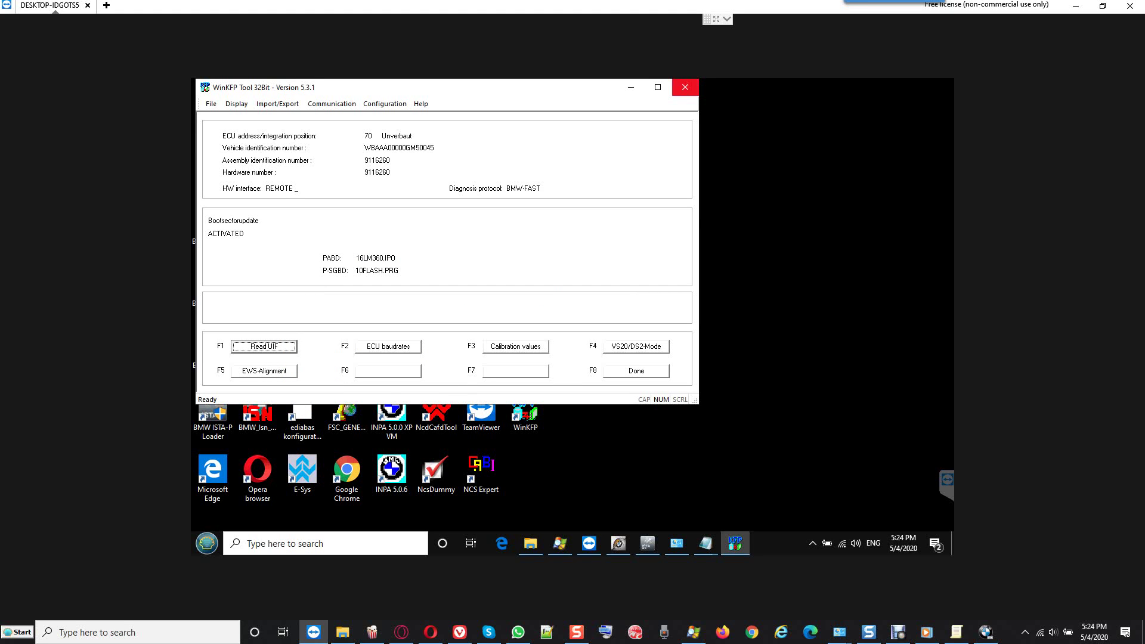
Close WinKFP, start NCS Expert and load the NCS Dummy profile.
click(685, 87)
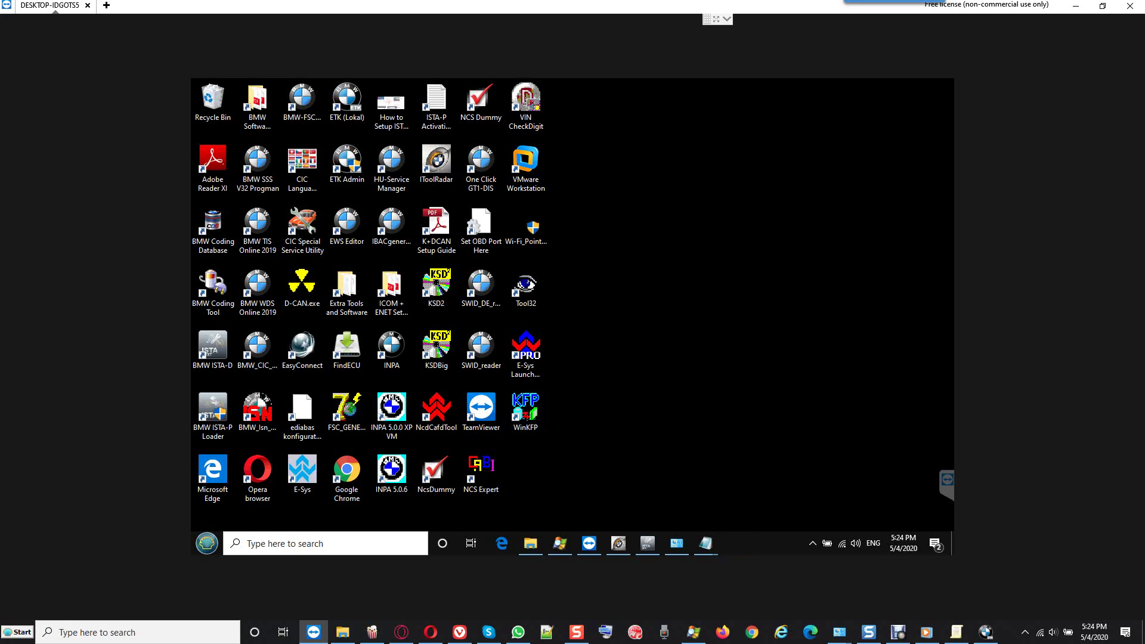
mouse_move(619, 543)
click(481, 471)
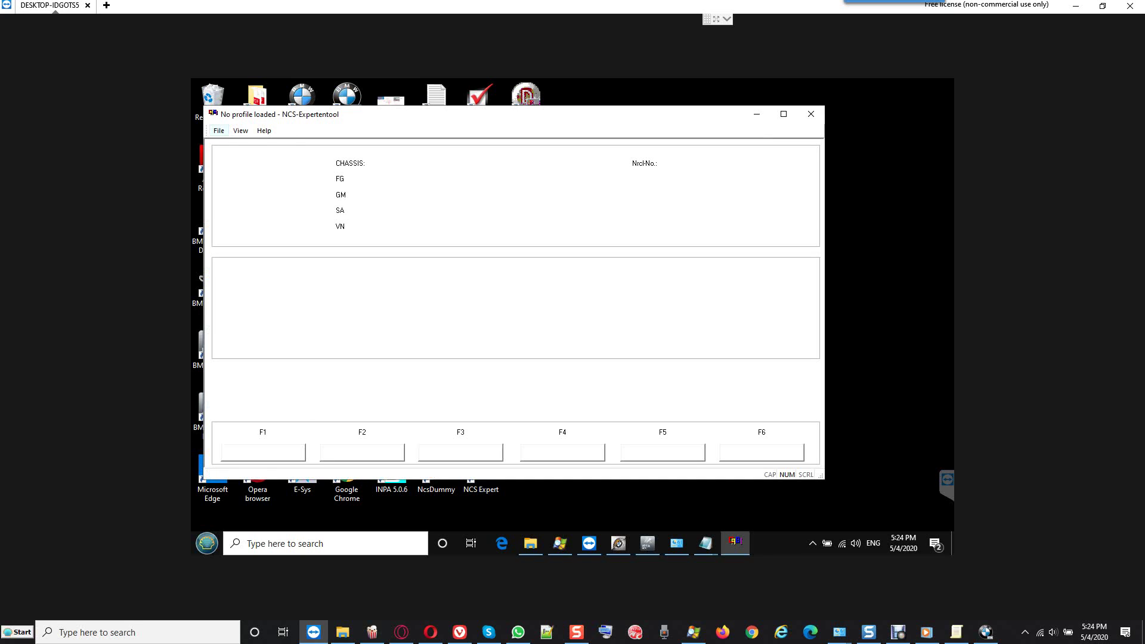
click(219, 130)
click(246, 144)
click(450, 243)
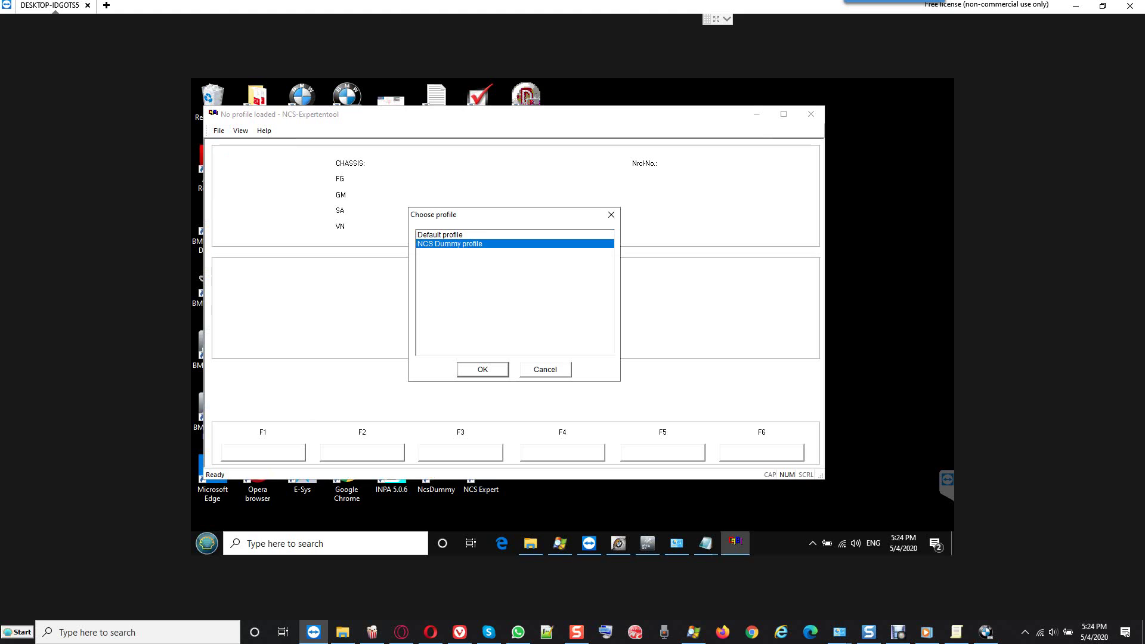
key(Return)
Read the ZCS/FA for the E60 chassis from the LMA light module.
key(F1)
key(F3)
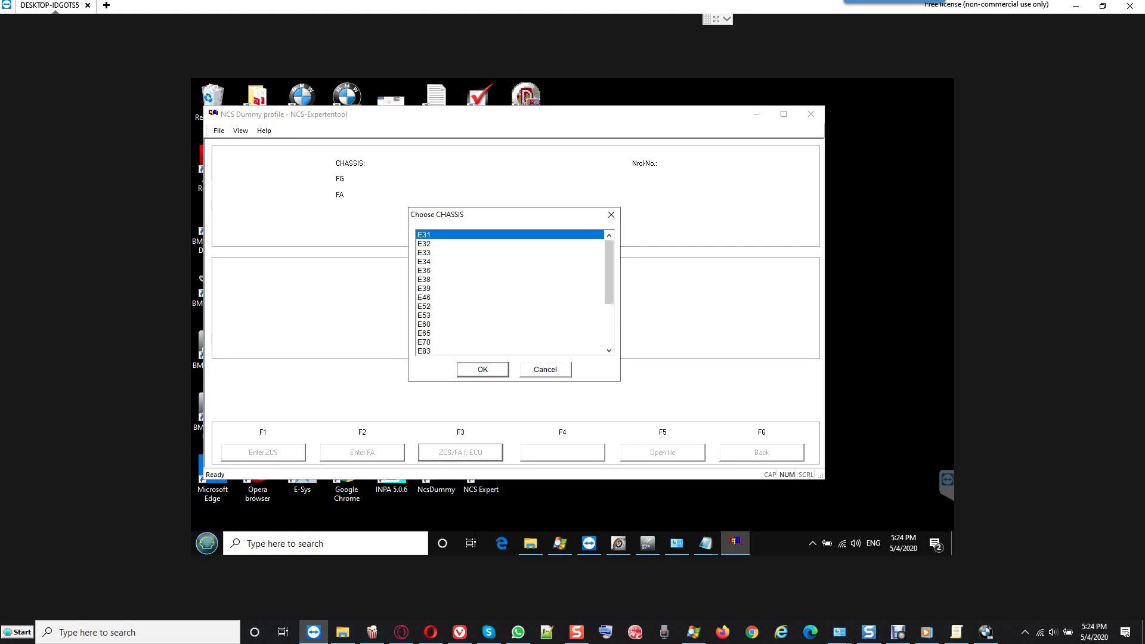
click(424, 324)
key(Return)
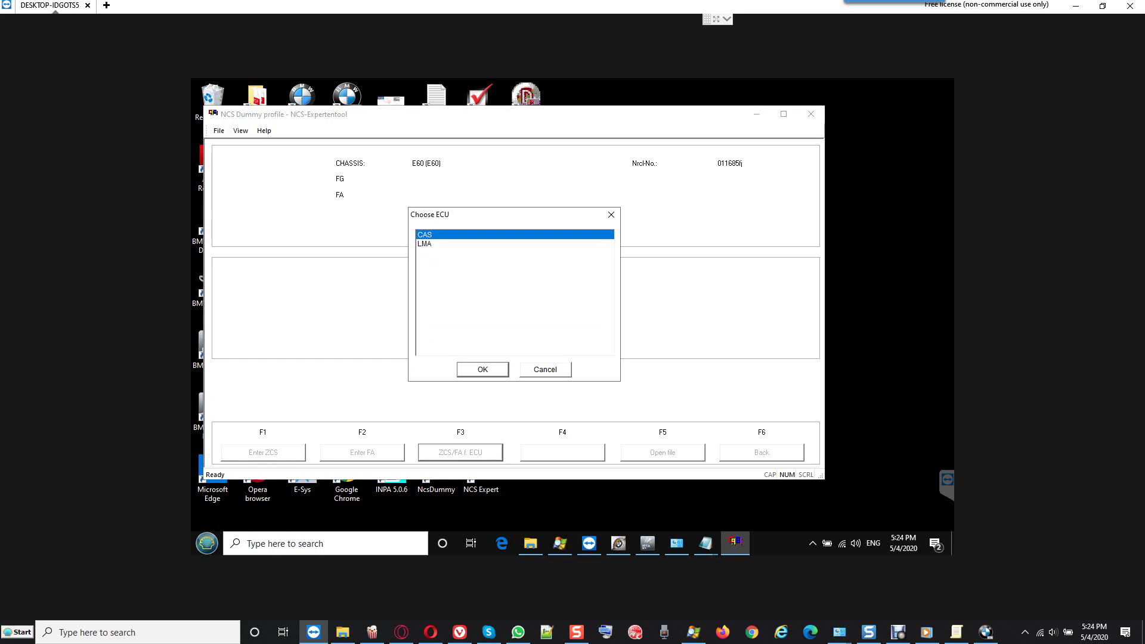
click(425, 243)
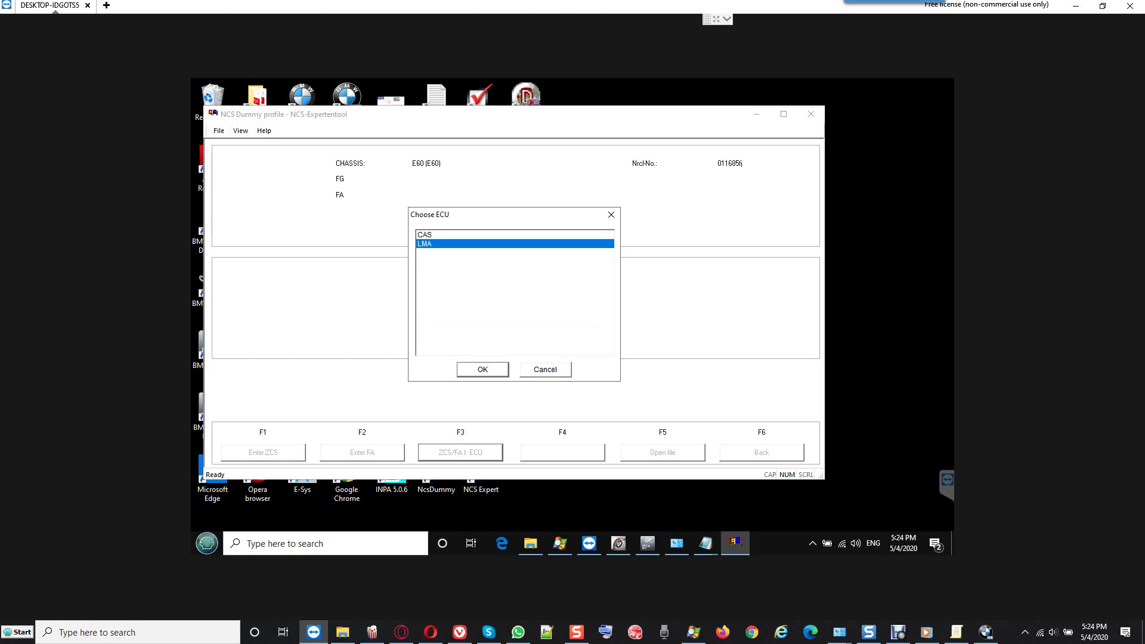
key(Return)
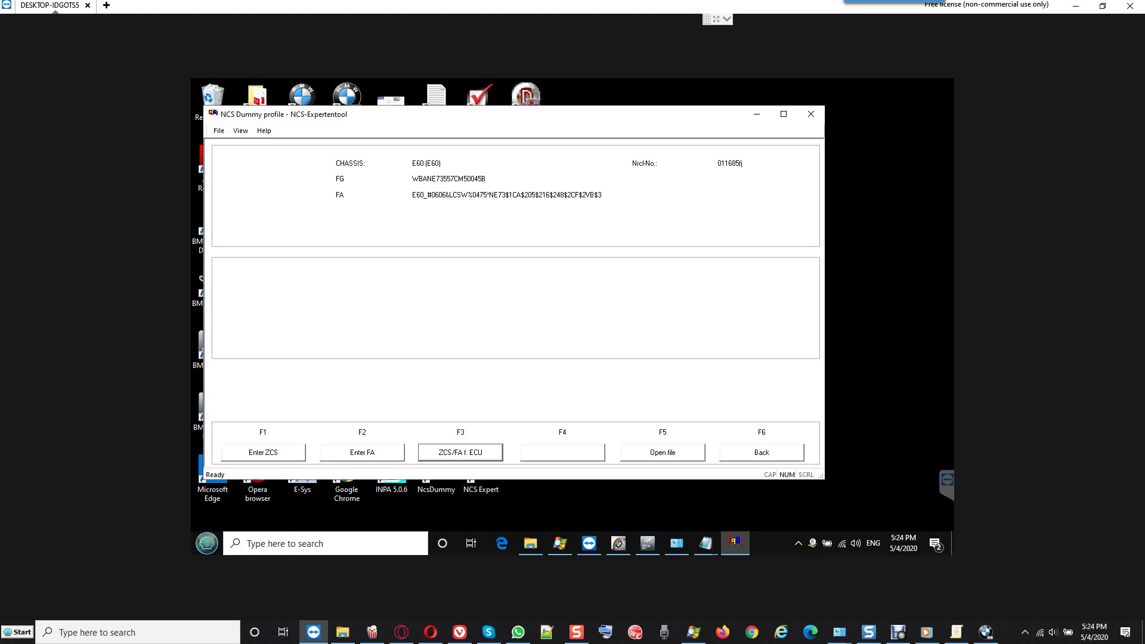
Run the FA_READ job on LMA and dismiss the coding index 33 and job error messages.
key(F6)
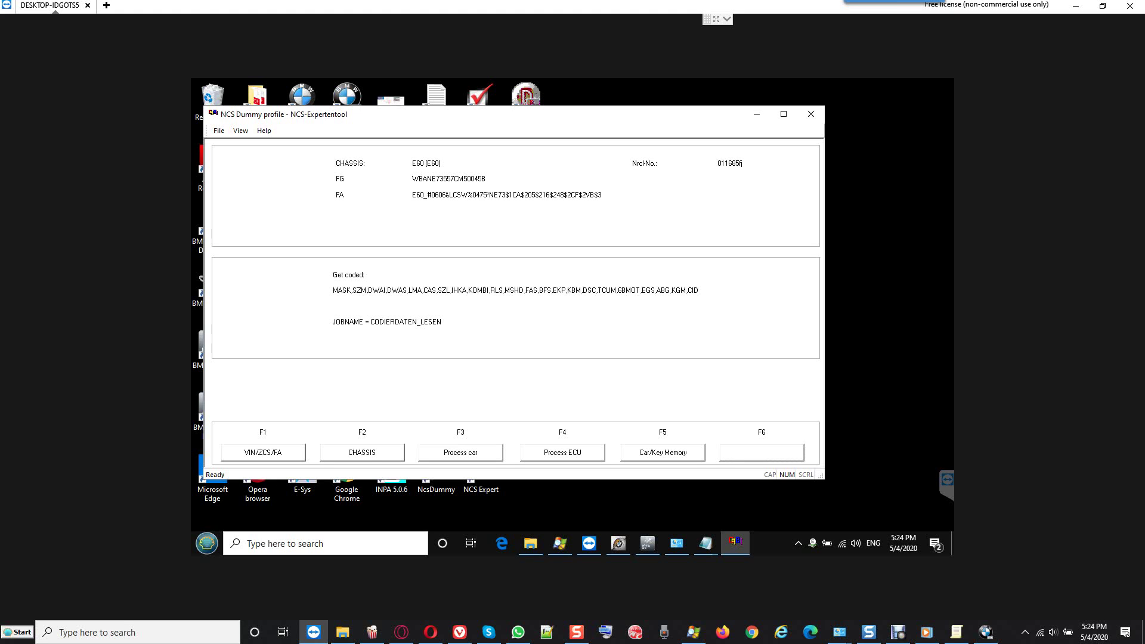
key(F4)
scroll(510, 292, down, 2)
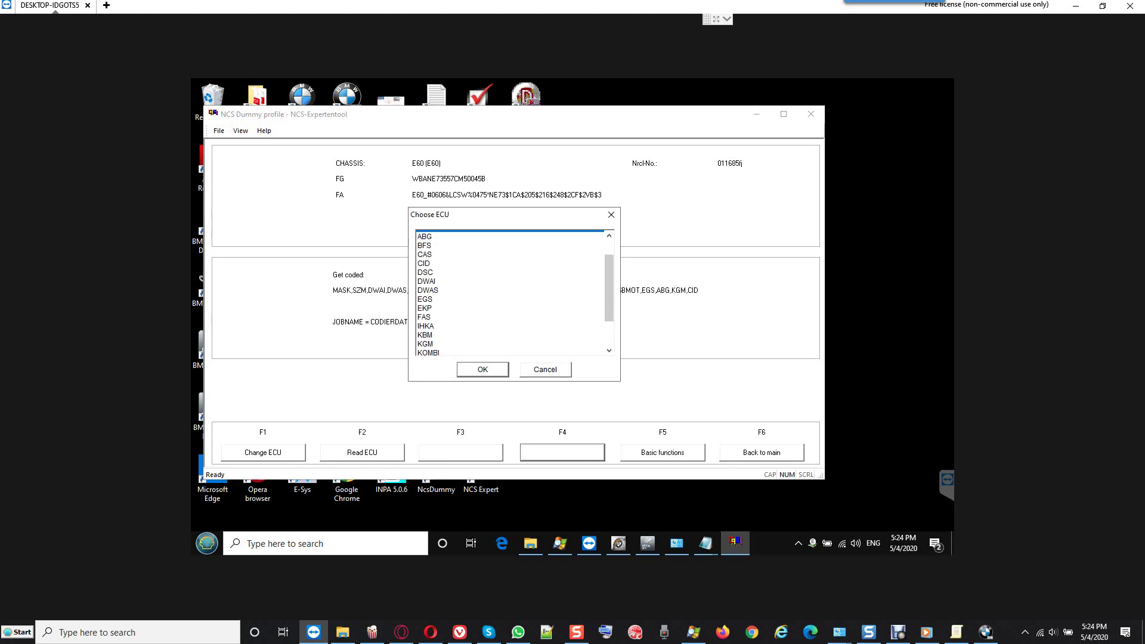
click(426, 315)
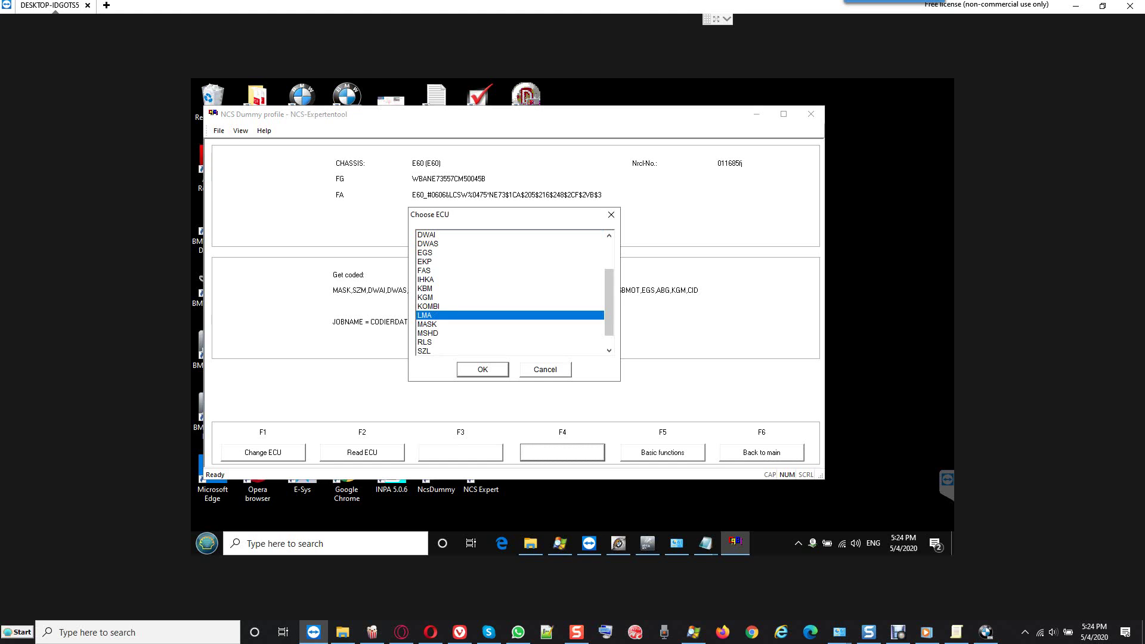
key(Return)
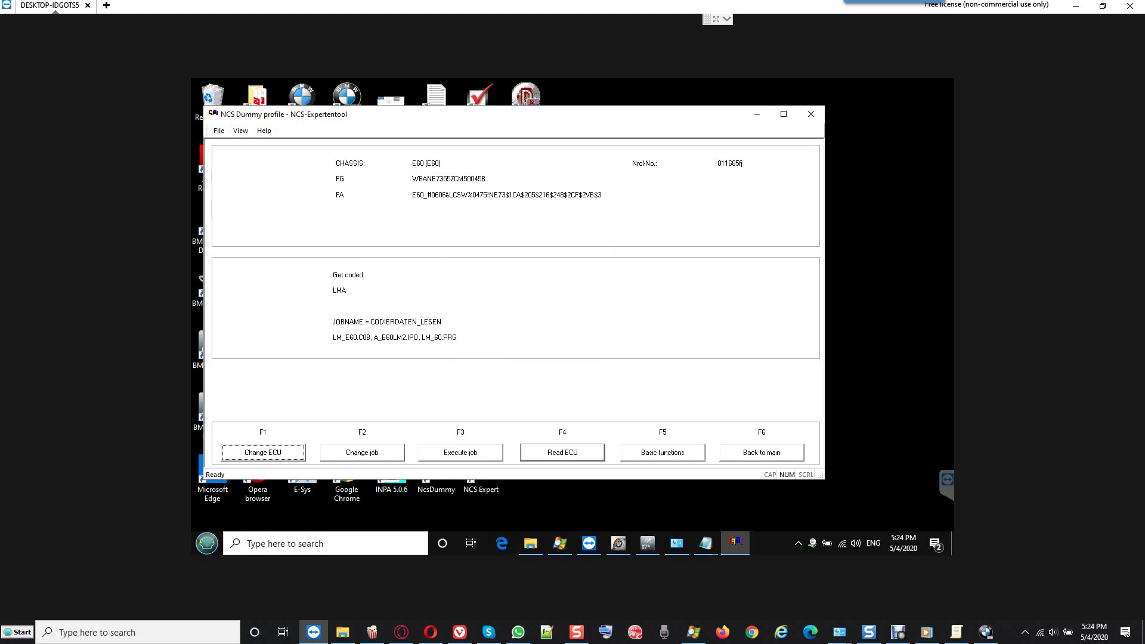
key(F2)
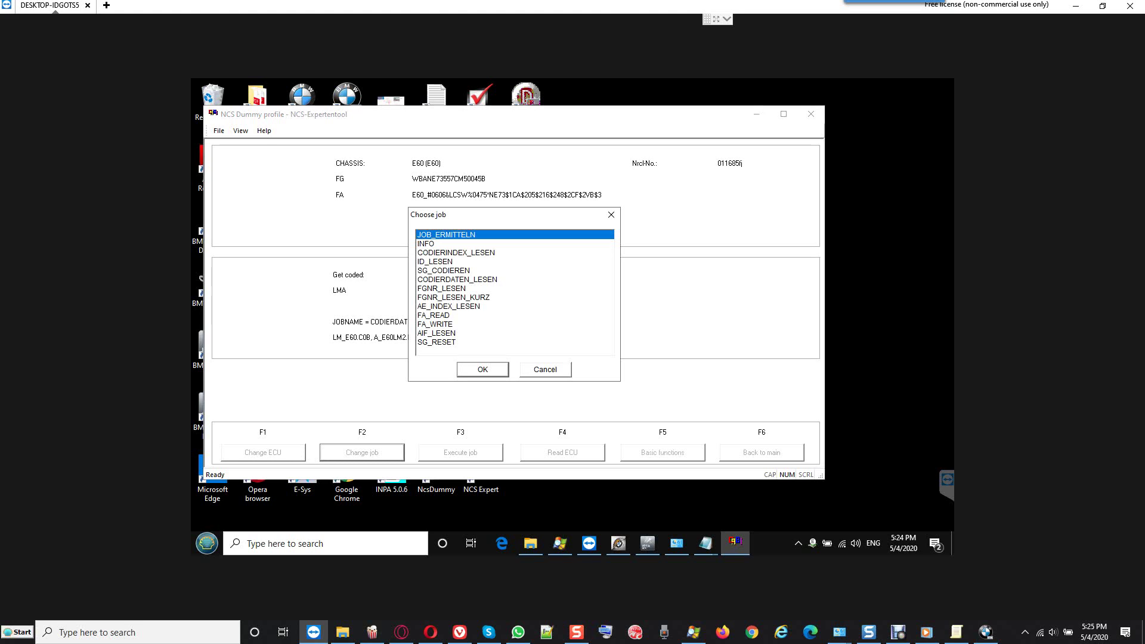
click(434, 315)
key(Return)
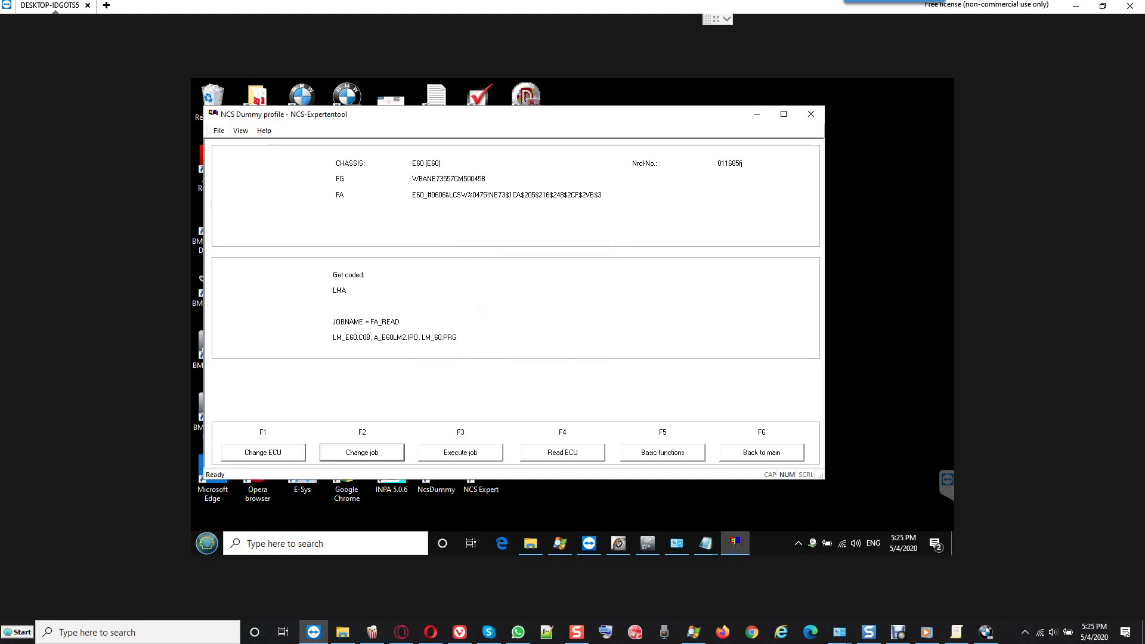
key(F3)
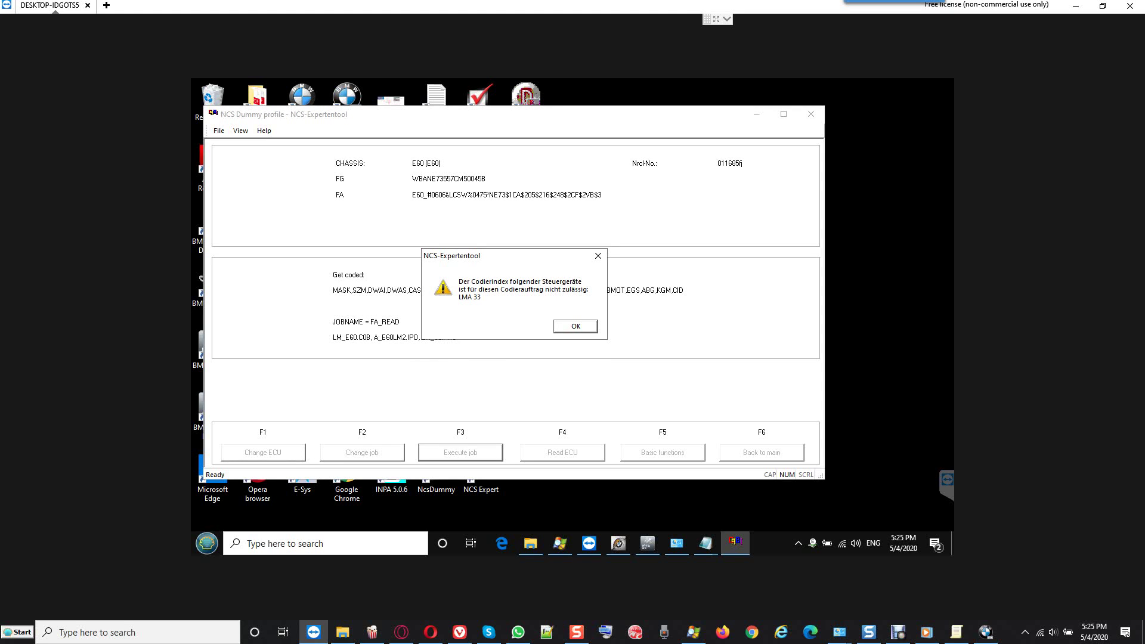
key(Return)
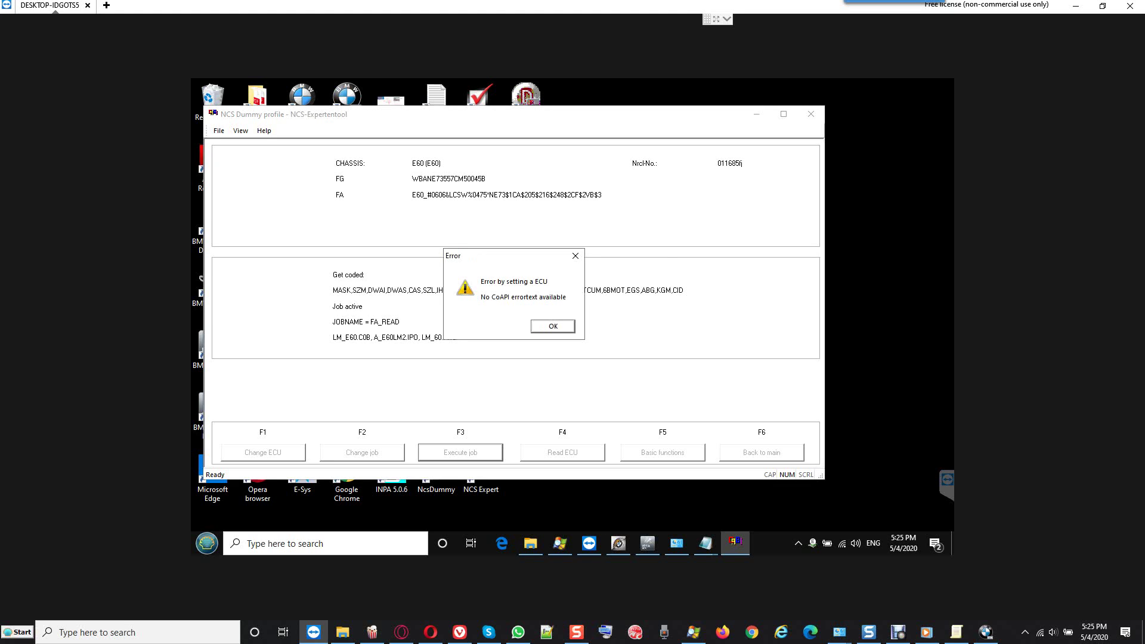
key(Return)
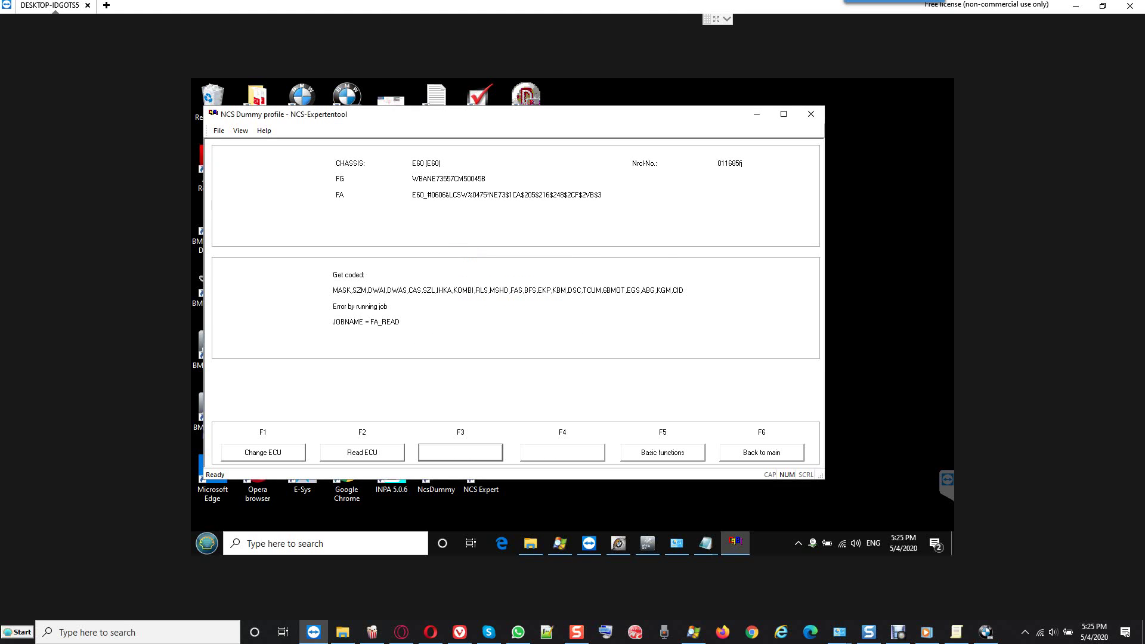
Browse the module list without switching ECU, then go back to the main VIN/ZCS/FA options.
key(F1)
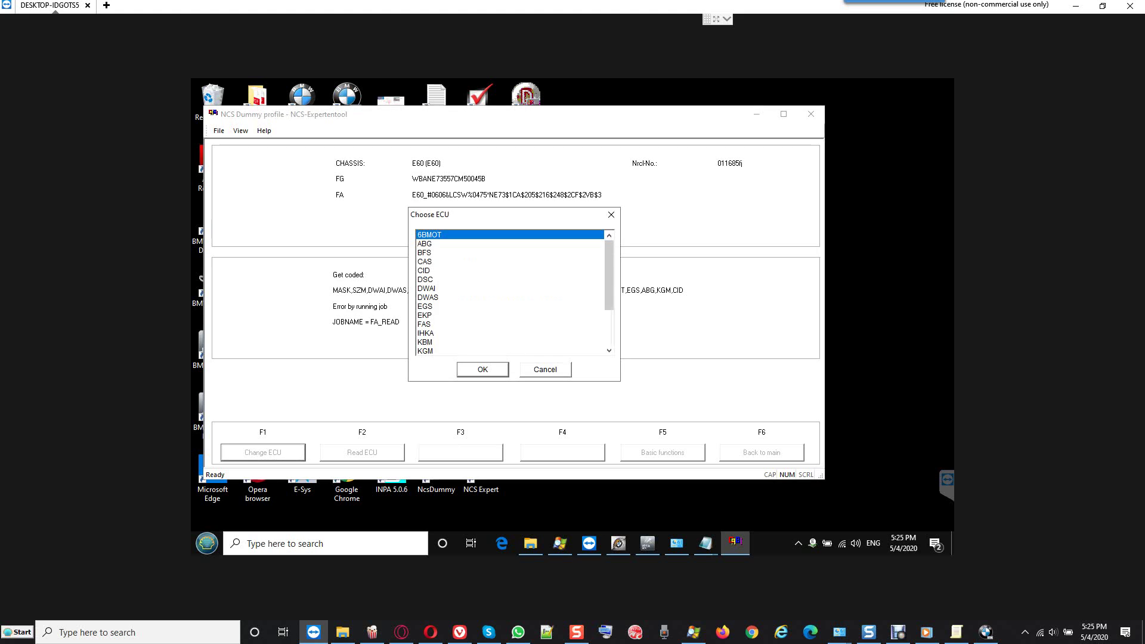
scroll(511, 293, down, 2)
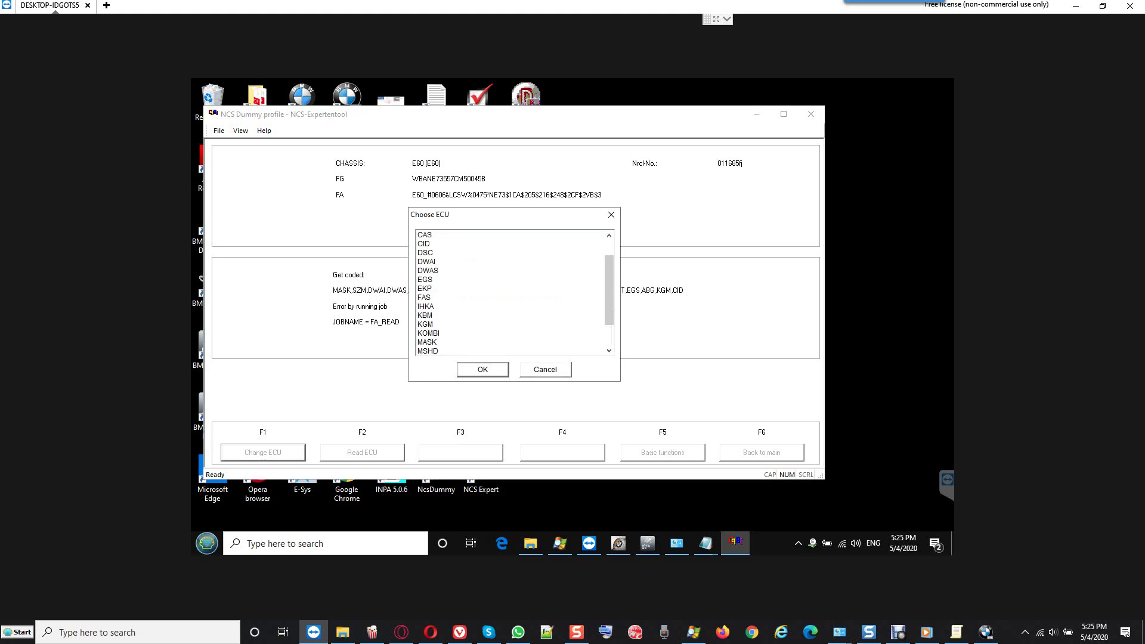
scroll(512, 292, up, 1)
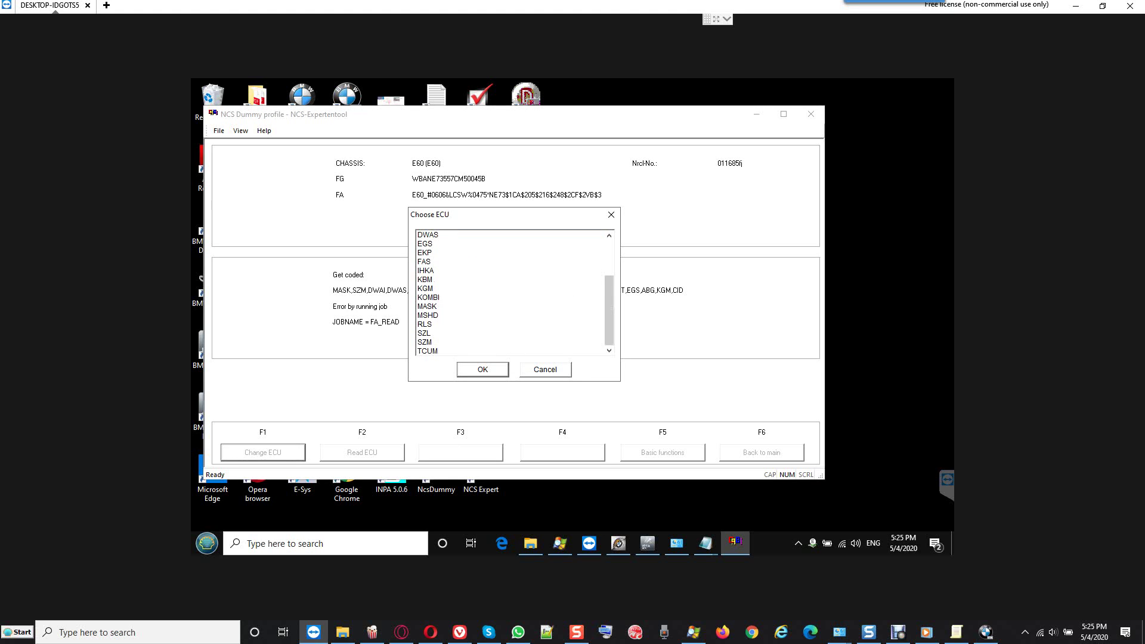
scroll(511, 293, up, 1)
scroll(512, 293, down, 3)
scroll(512, 292, up, 7)
click(430, 234)
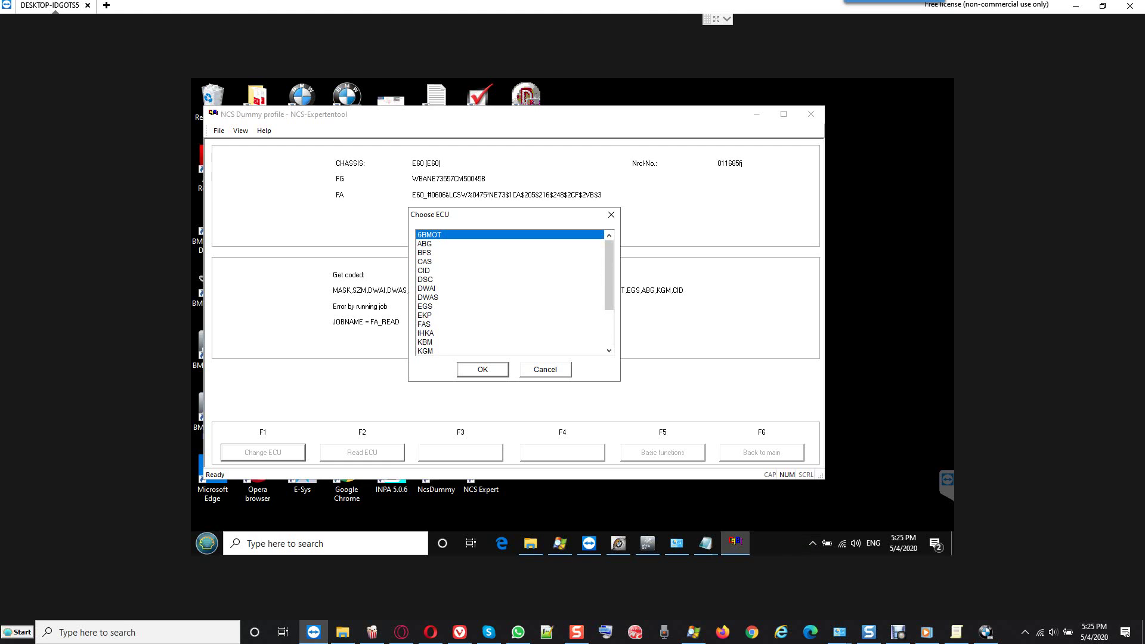
scroll(512, 293, down, 3)
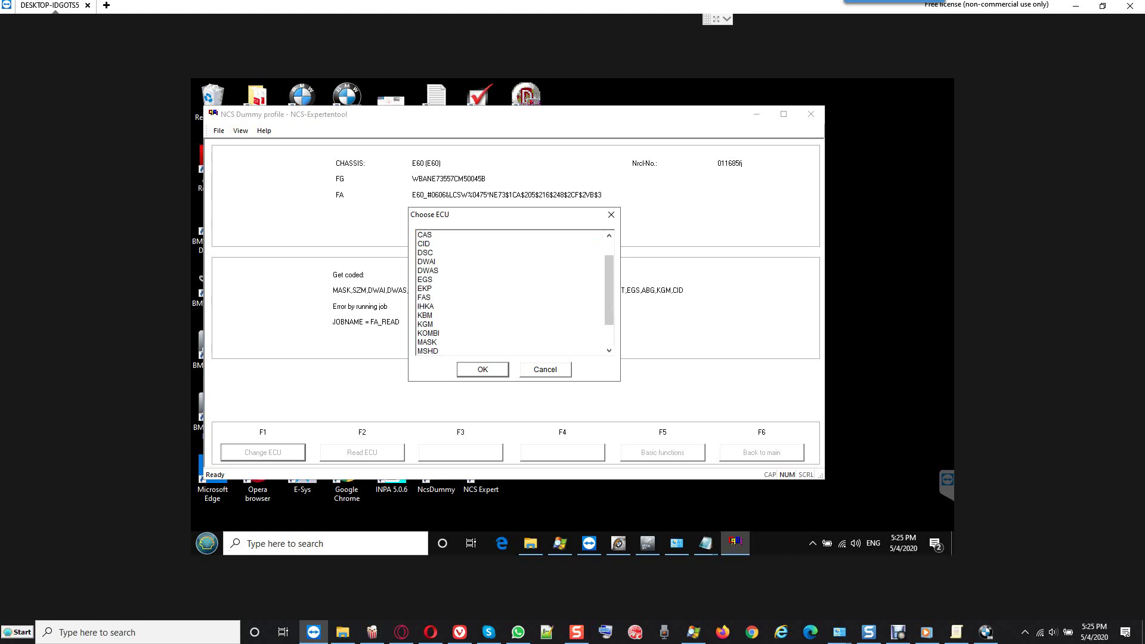
scroll(512, 293, down, 4)
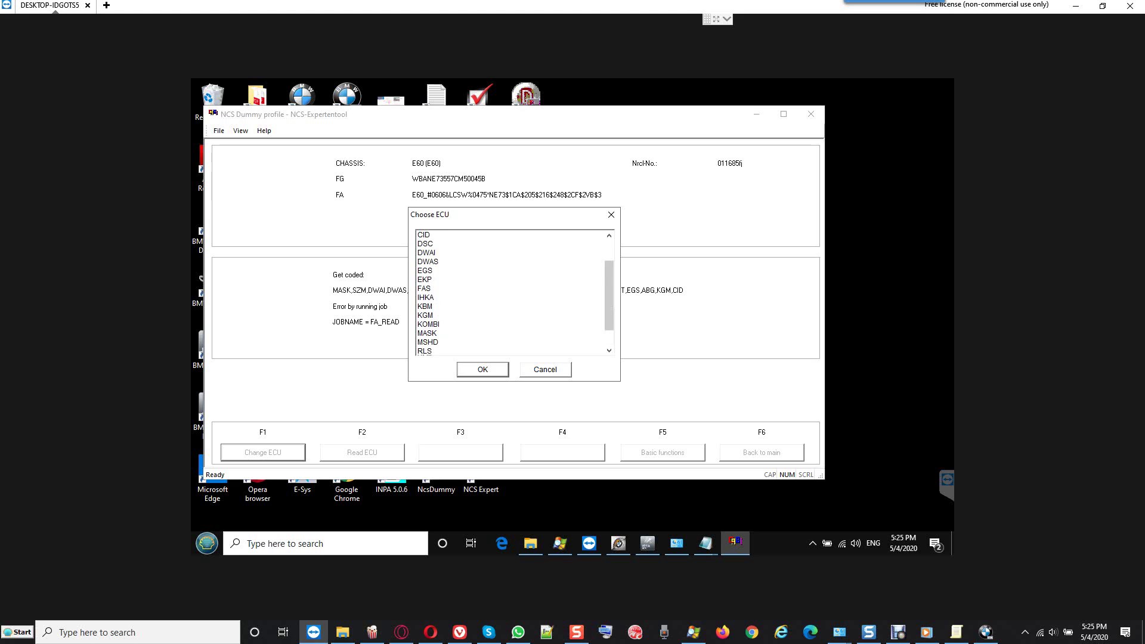
scroll(512, 292, up, 1)
scroll(512, 292, down, 1)
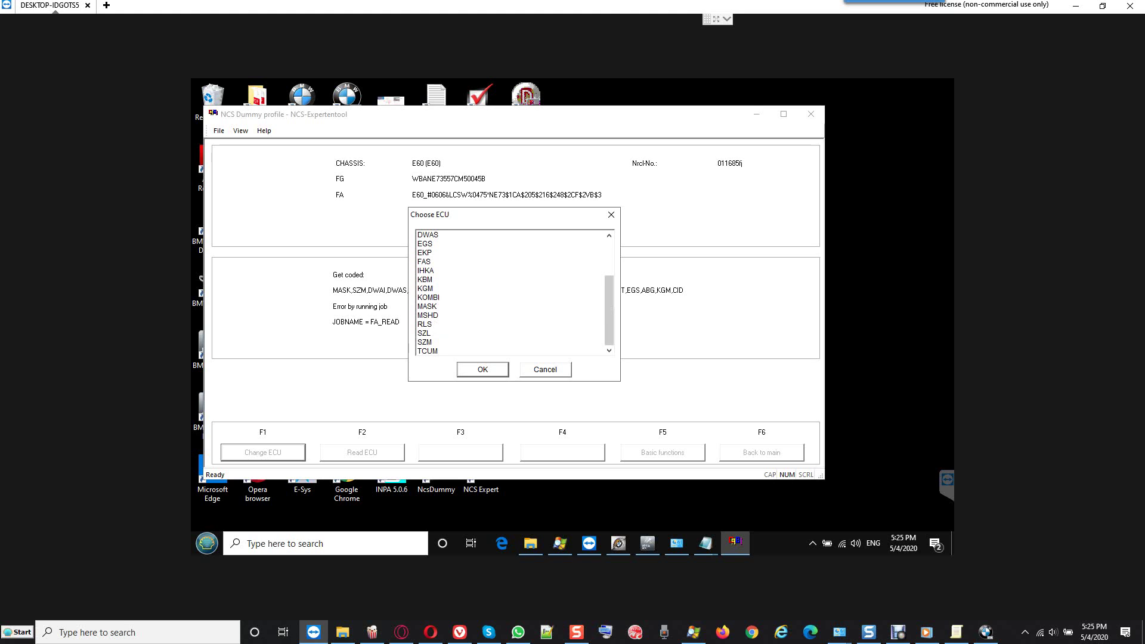
key(Escape)
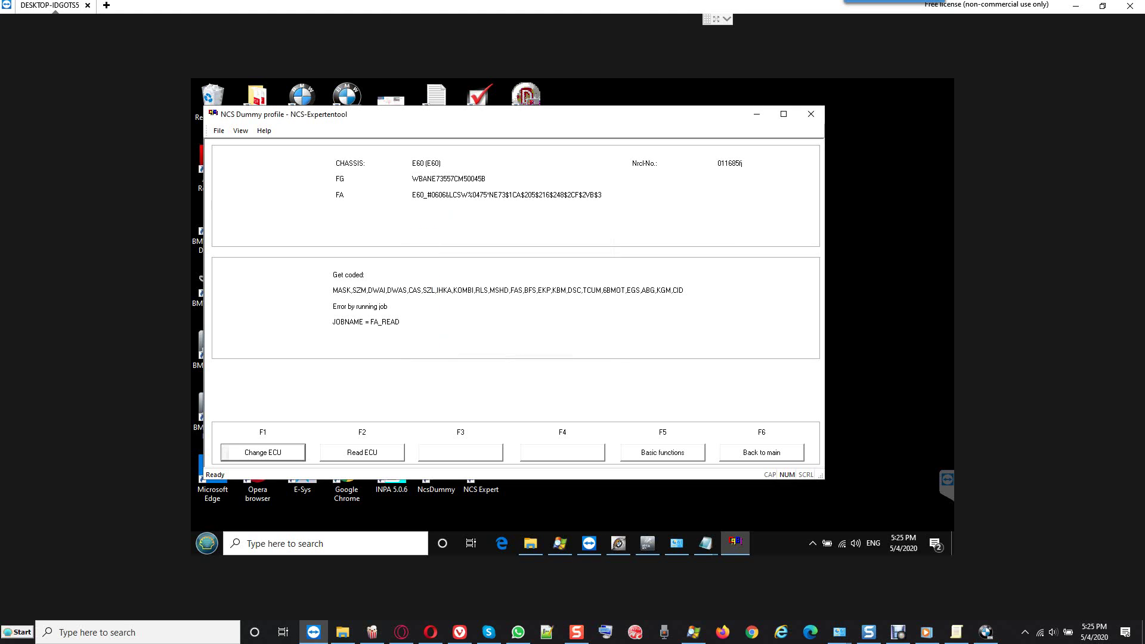
key(F6)
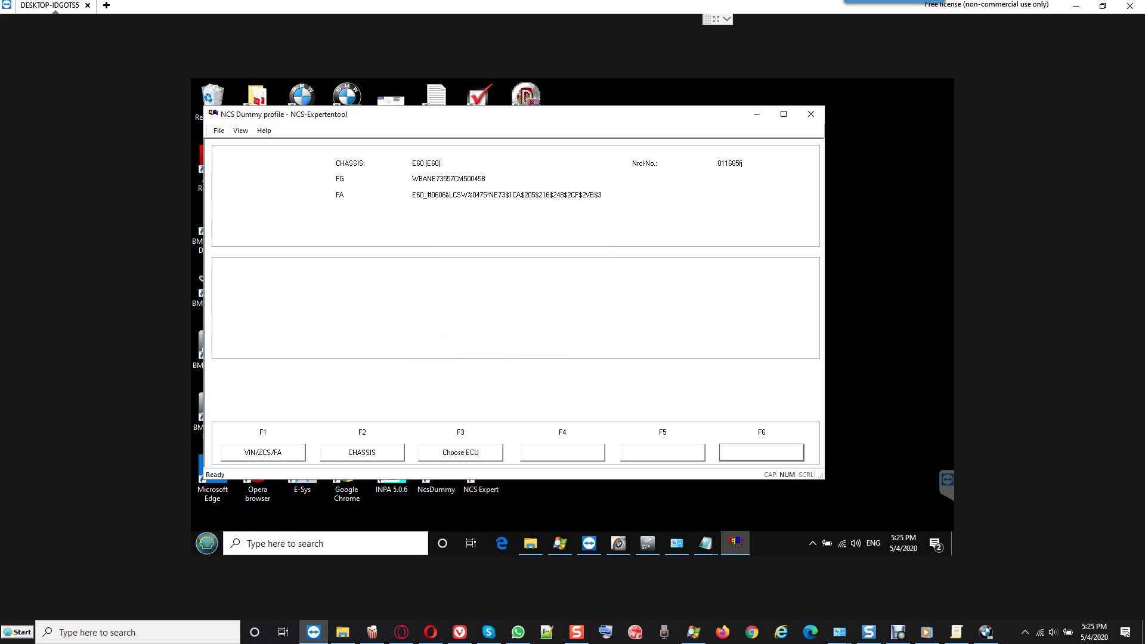
key(F1)
Read the FA from CAS, accept E60, the VIN and the unchanged FA list, then close NCS Expert.
key(F3)
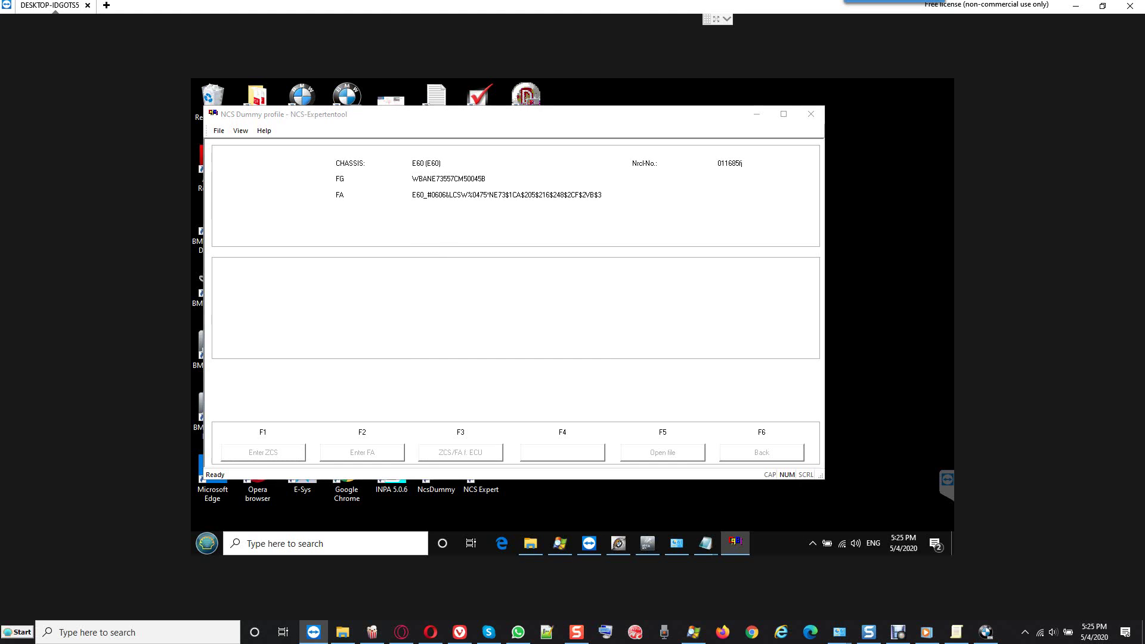
key(Return)
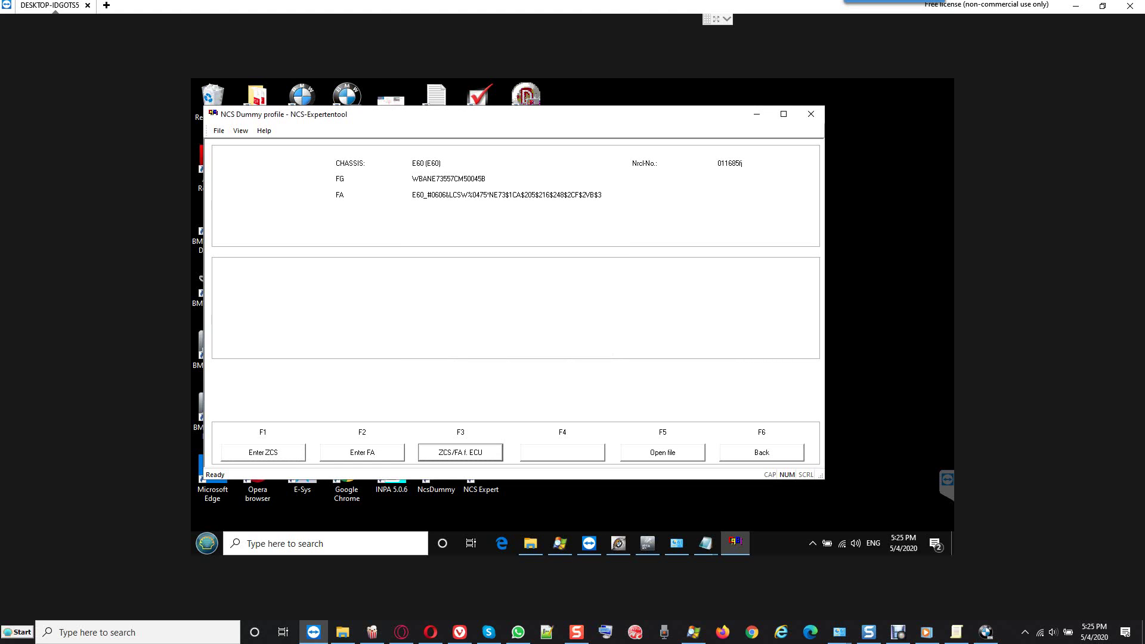
key(F2)
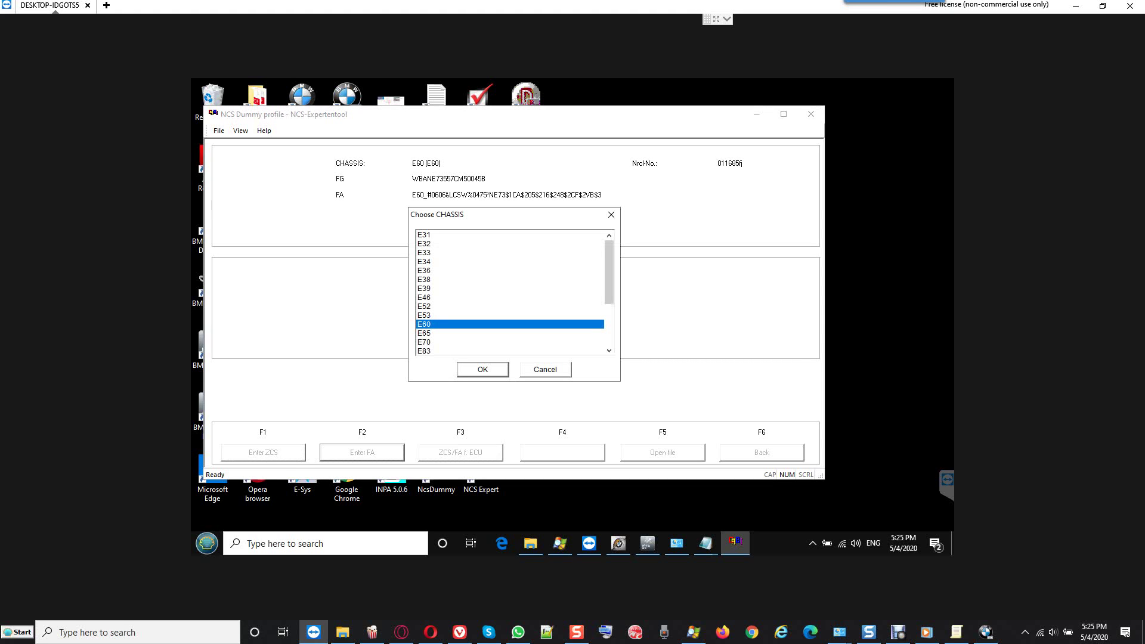
key(Return)
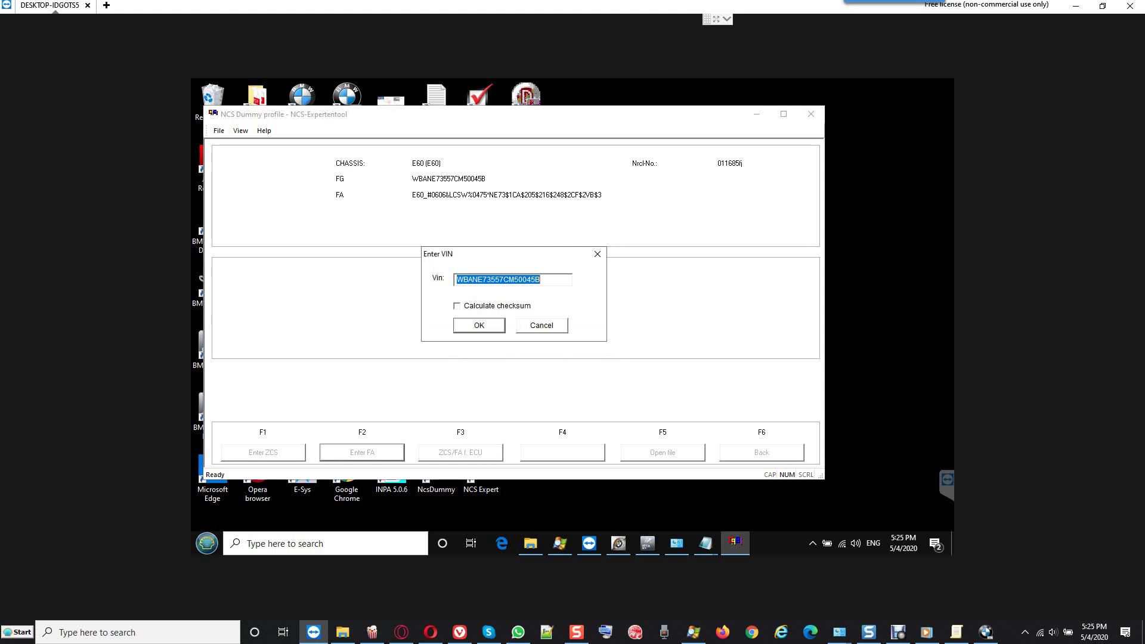
key(Return)
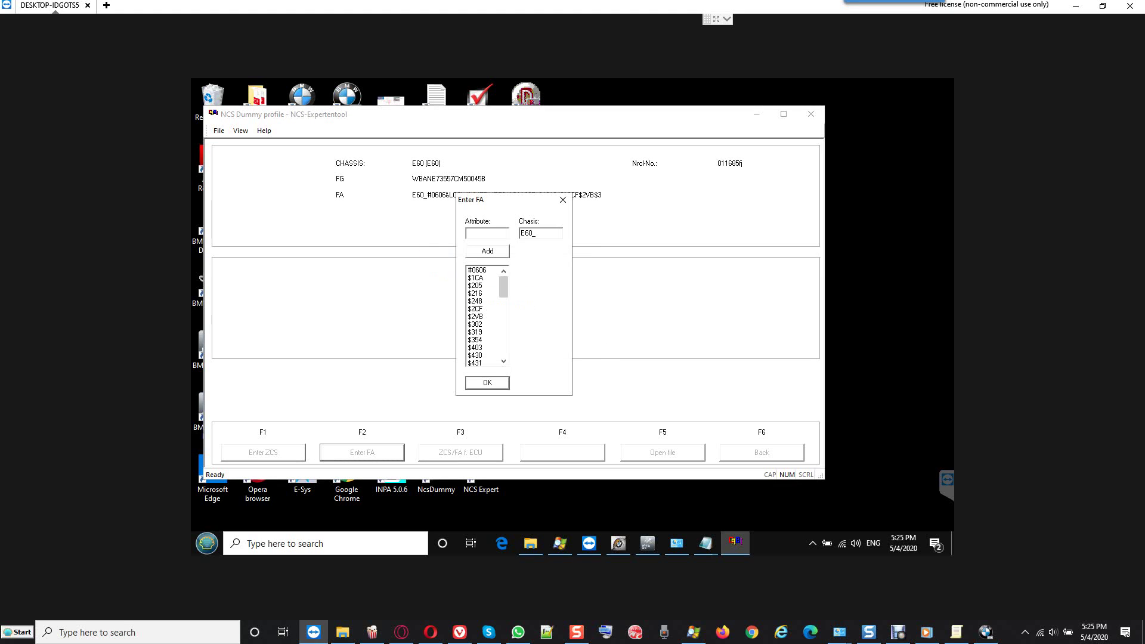
scroll(485, 316, down, 6)
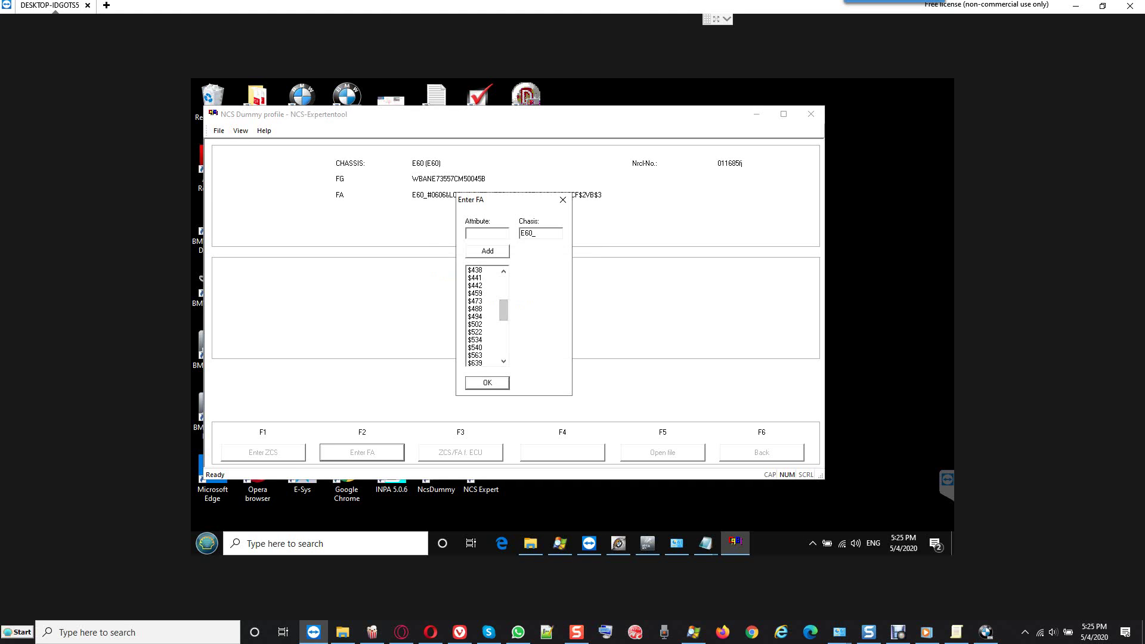
click(476, 331)
key(Return)
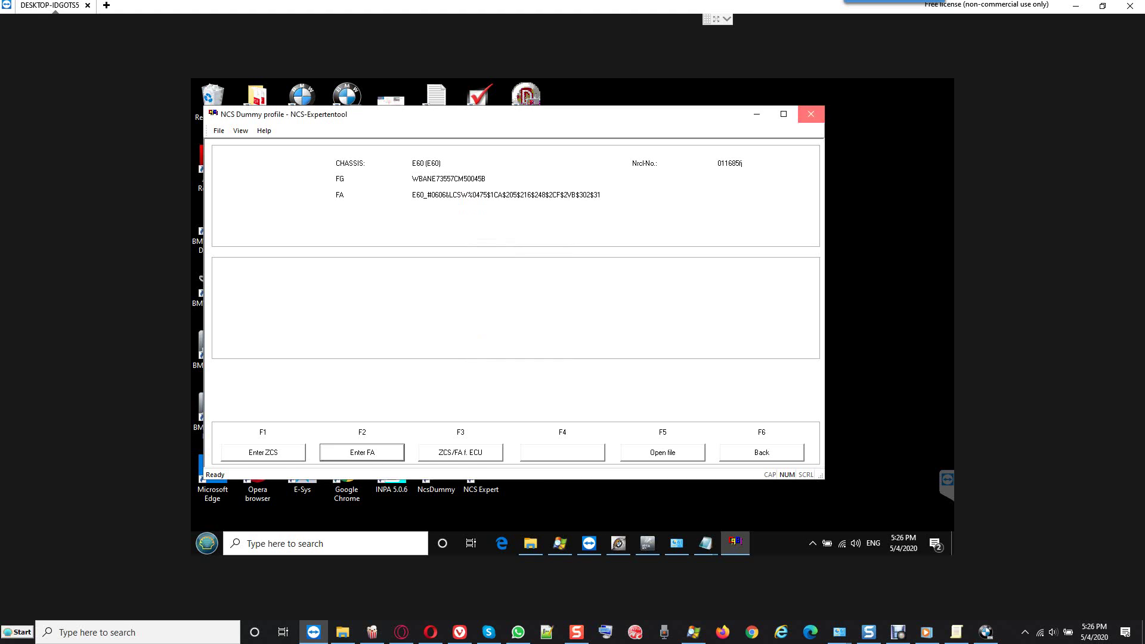
click(811, 114)
Relaunch NCS Expert and load the NCS Dummy profile.
double_click(481, 472)
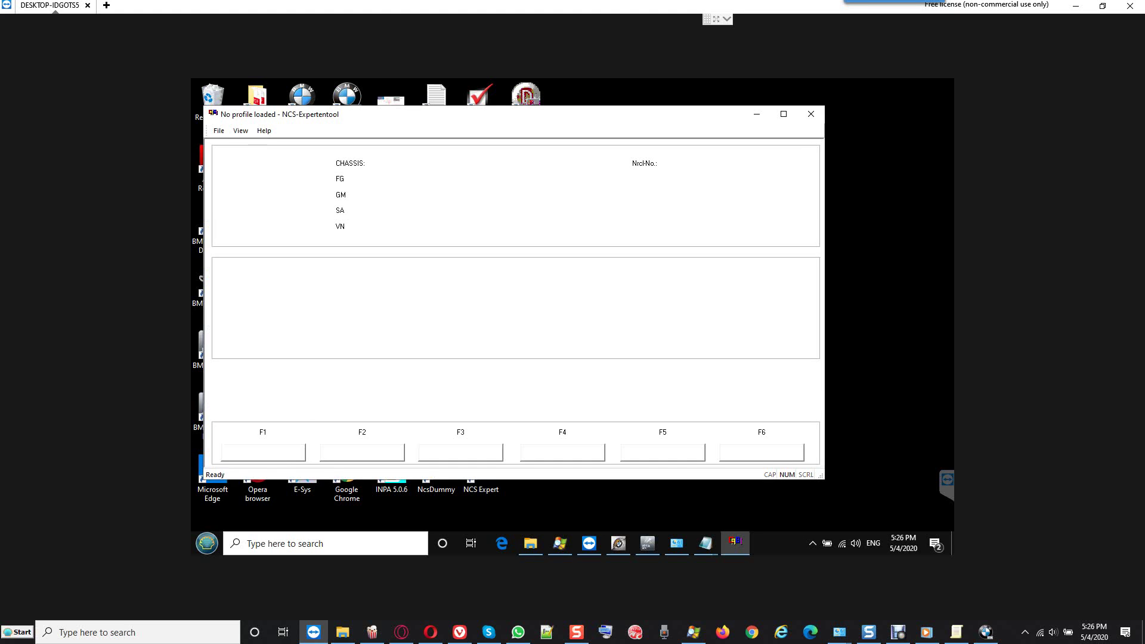
click(219, 130)
click(238, 145)
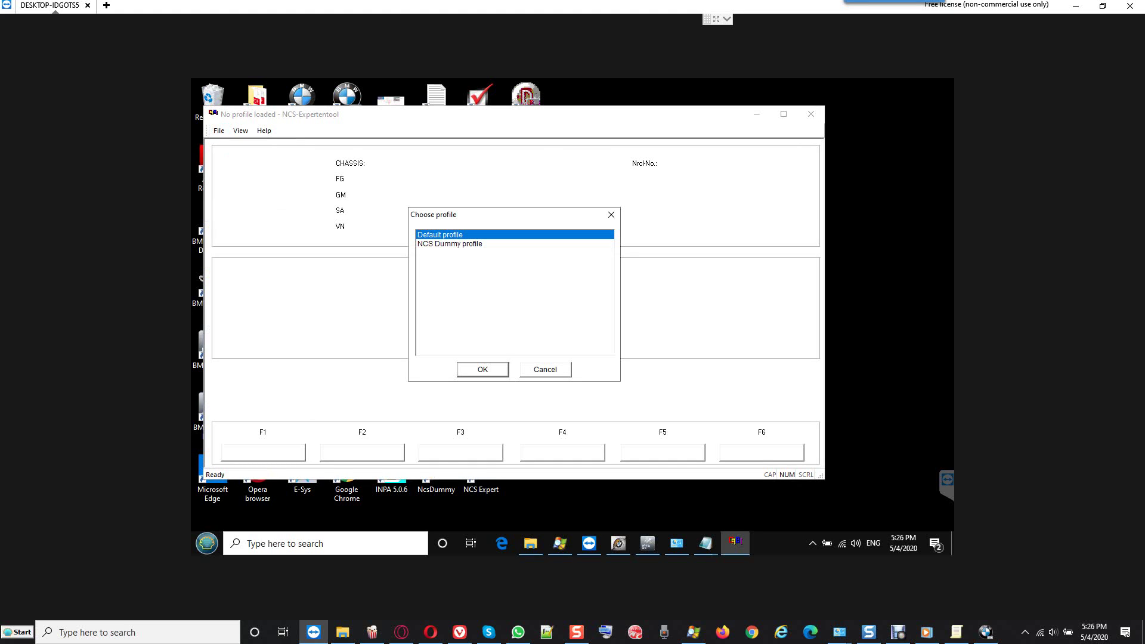
click(449, 244)
key(Return)
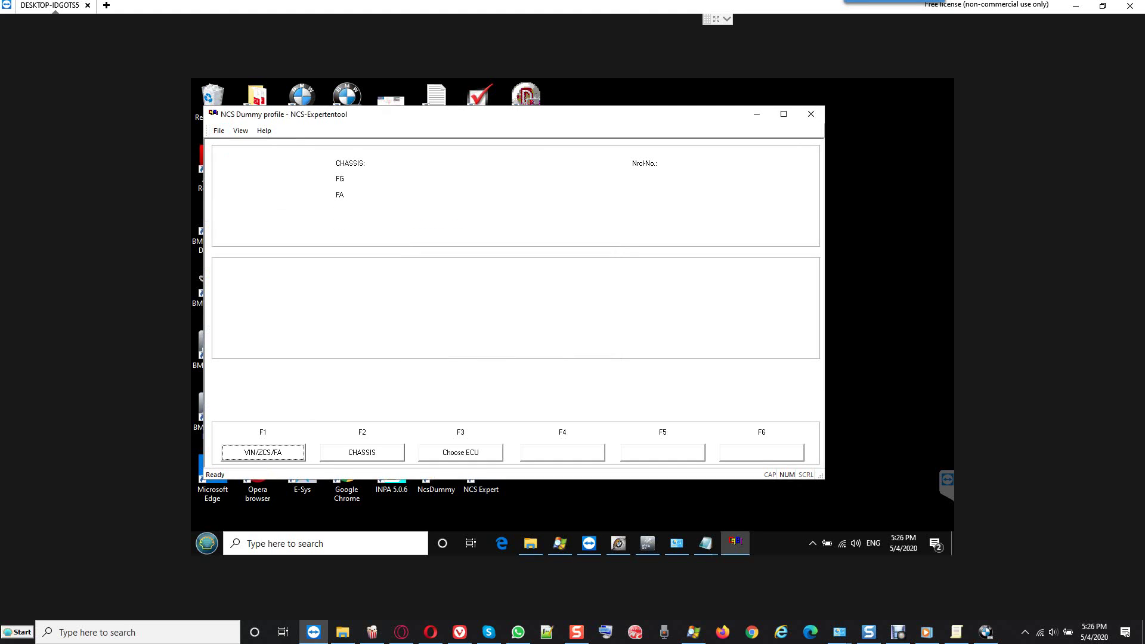
Read the ZCS/FA for the E60 chassis from the LMA light module.
key(F1)
key(F3)
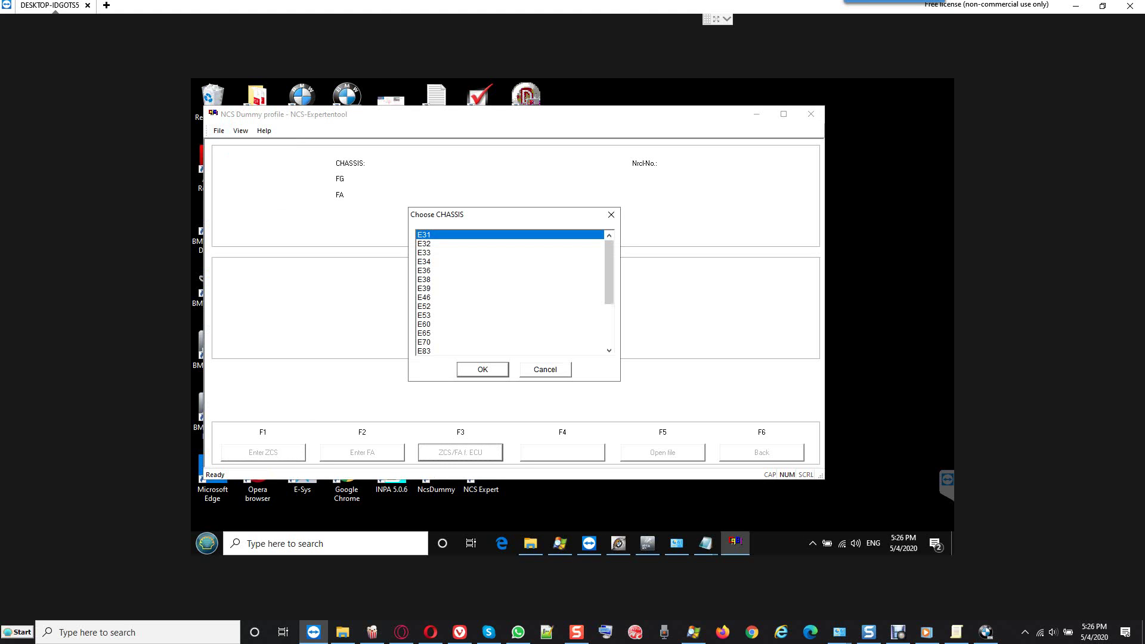
click(424, 324)
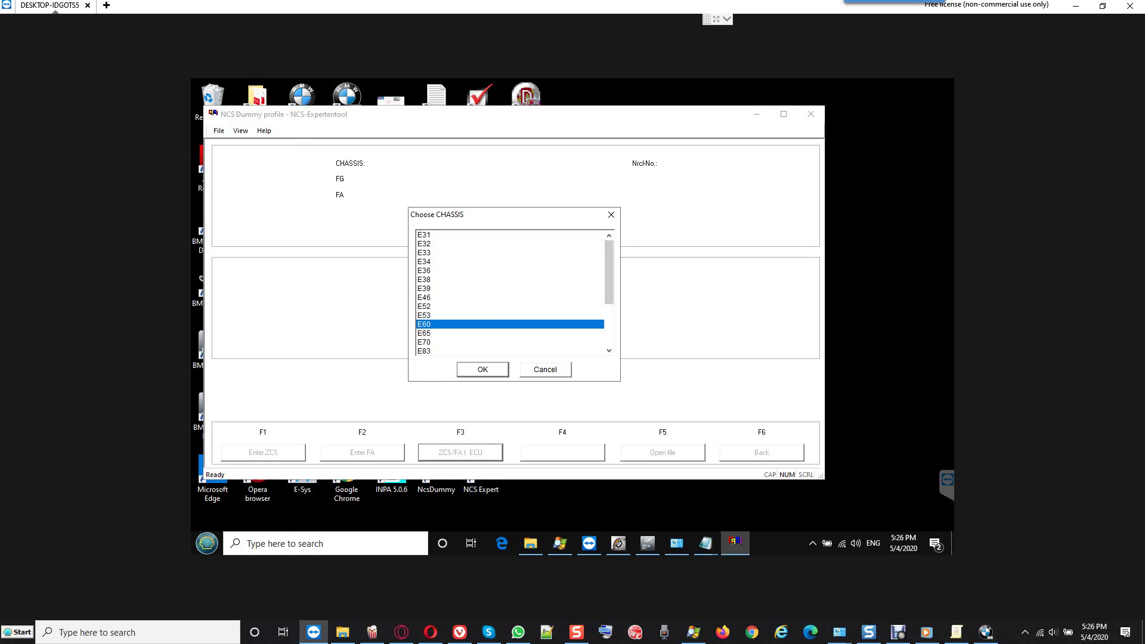
key(Return)
click(424, 244)
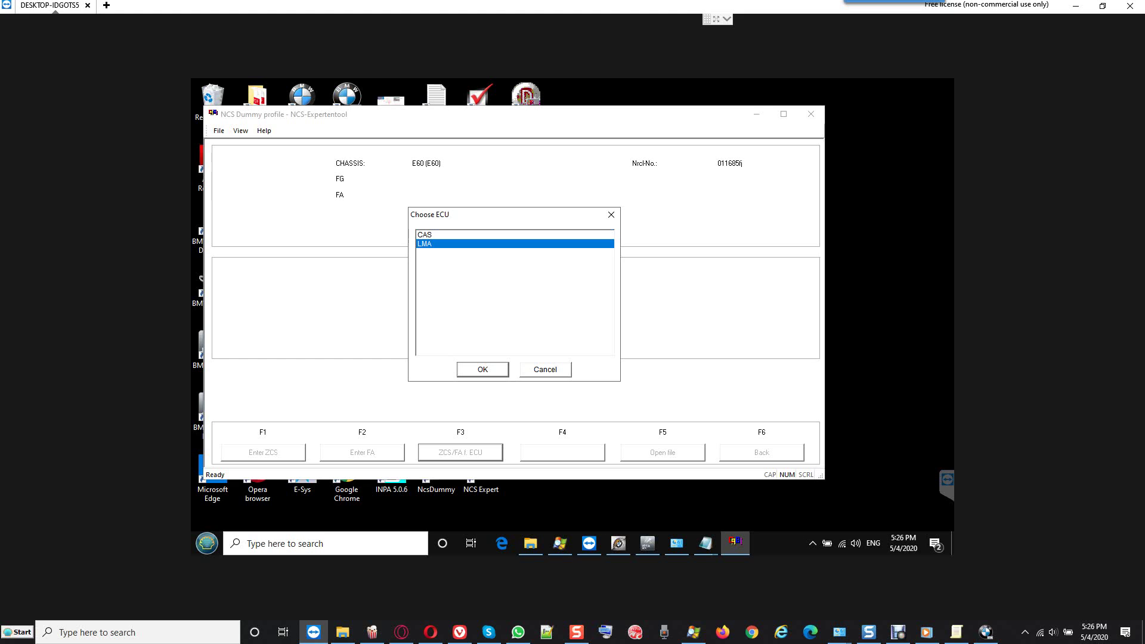
key(Return)
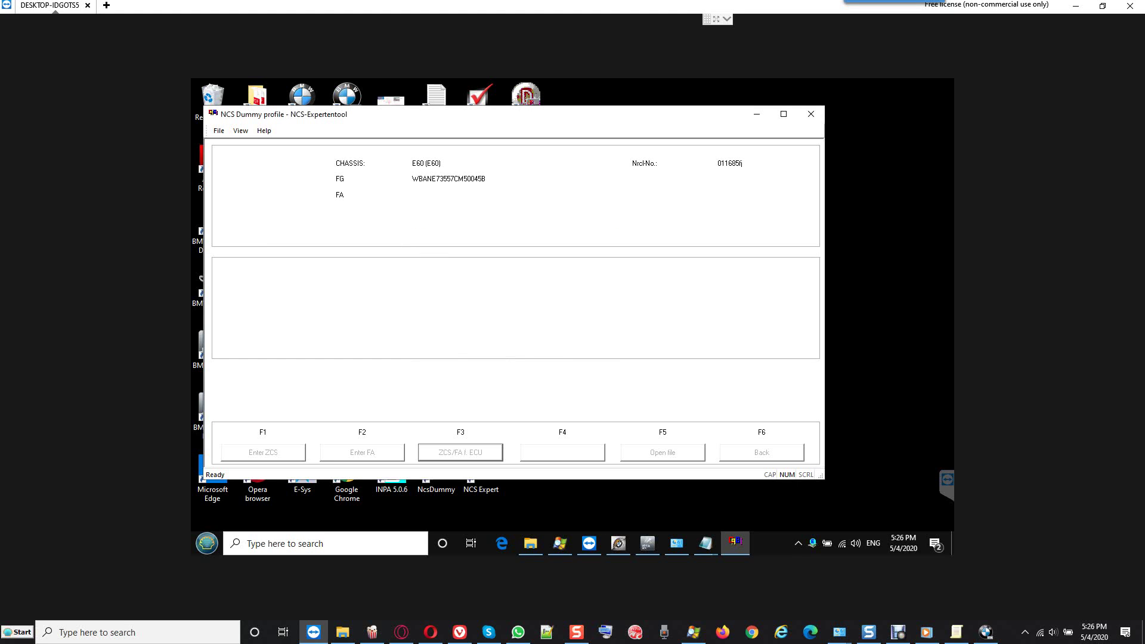
Enter the FA manually, confirming E60, the existing VIN and the listed vehicle order.
key(F2)
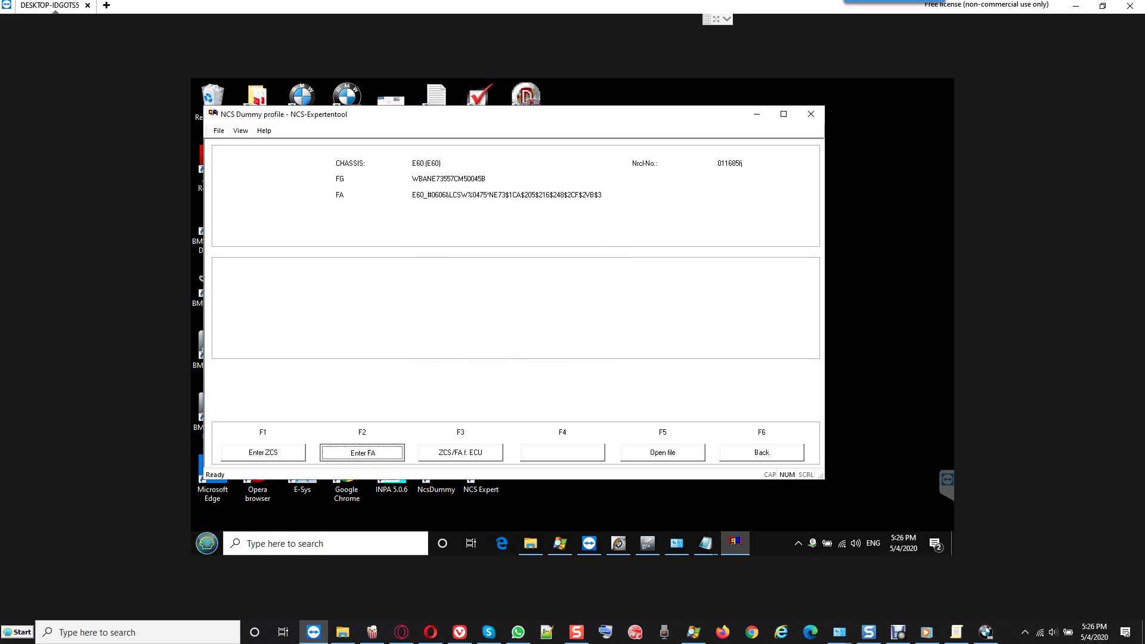
key(Return)
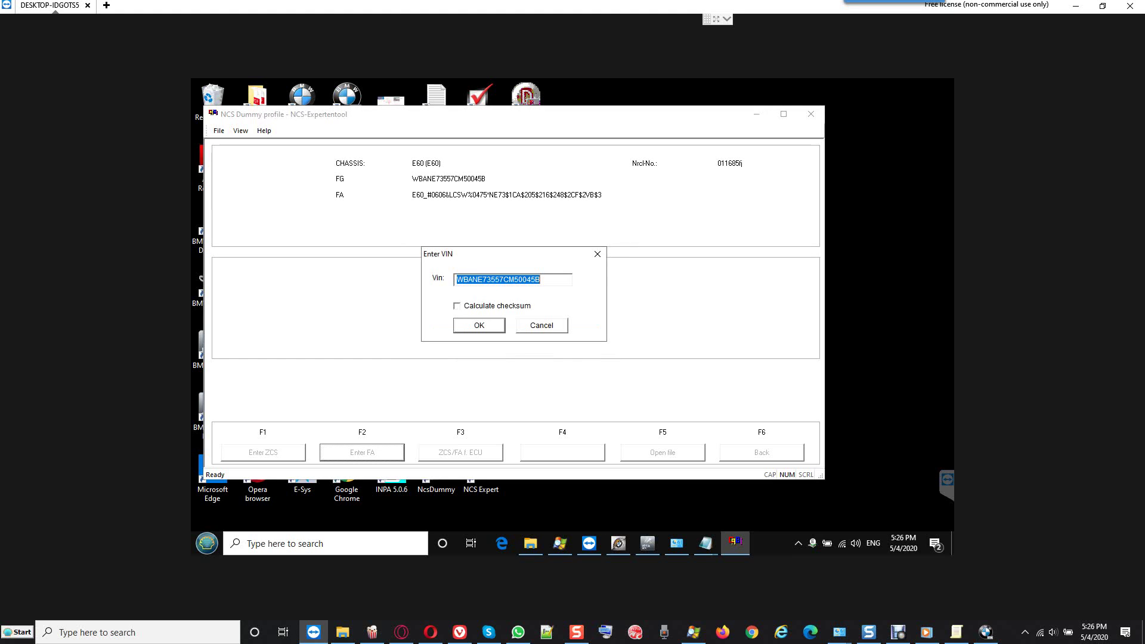
key(Return)
scroll(486, 316, down, 4)
scroll(486, 316, down, 1)
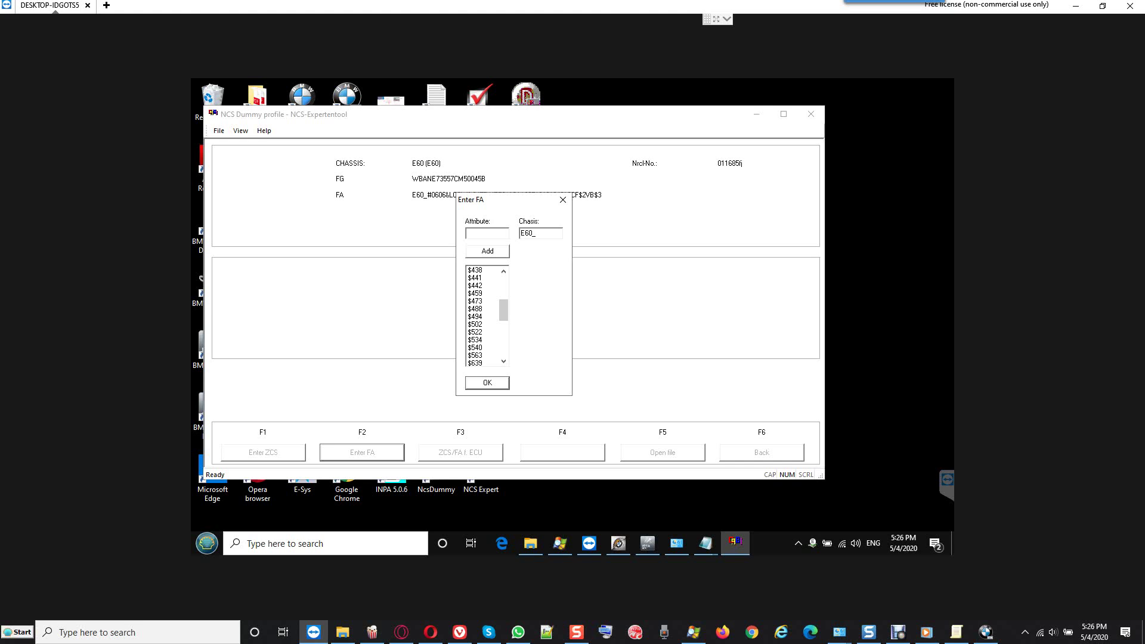
key(Return)
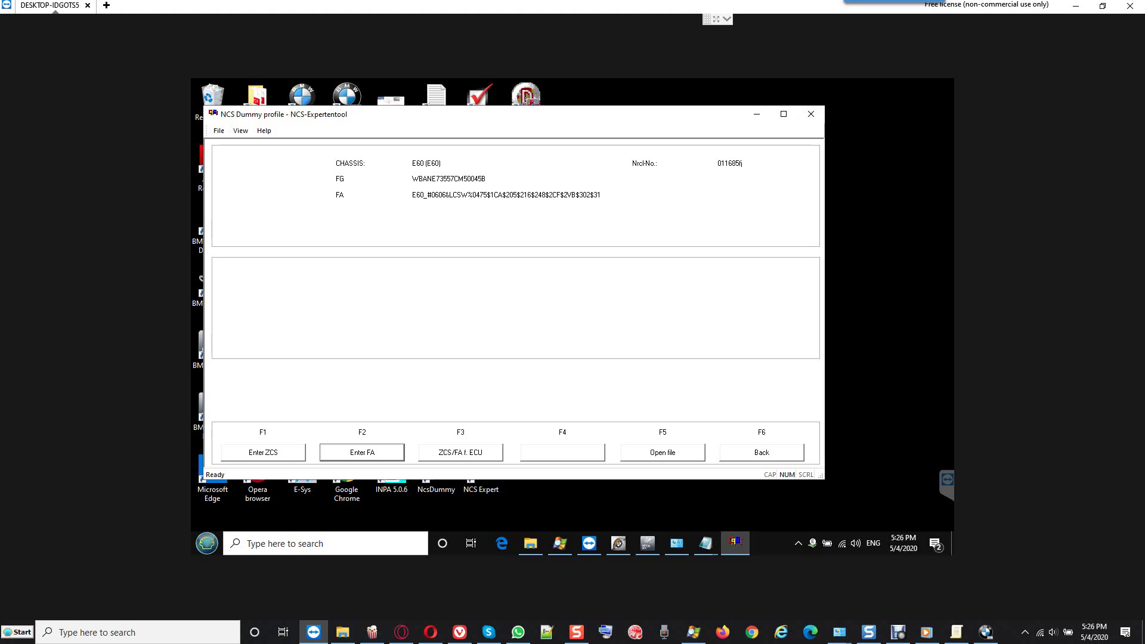
Run FA_WRITE on the LMA module, dismiss the coding index 33 warning, and return to main.
key(F6)
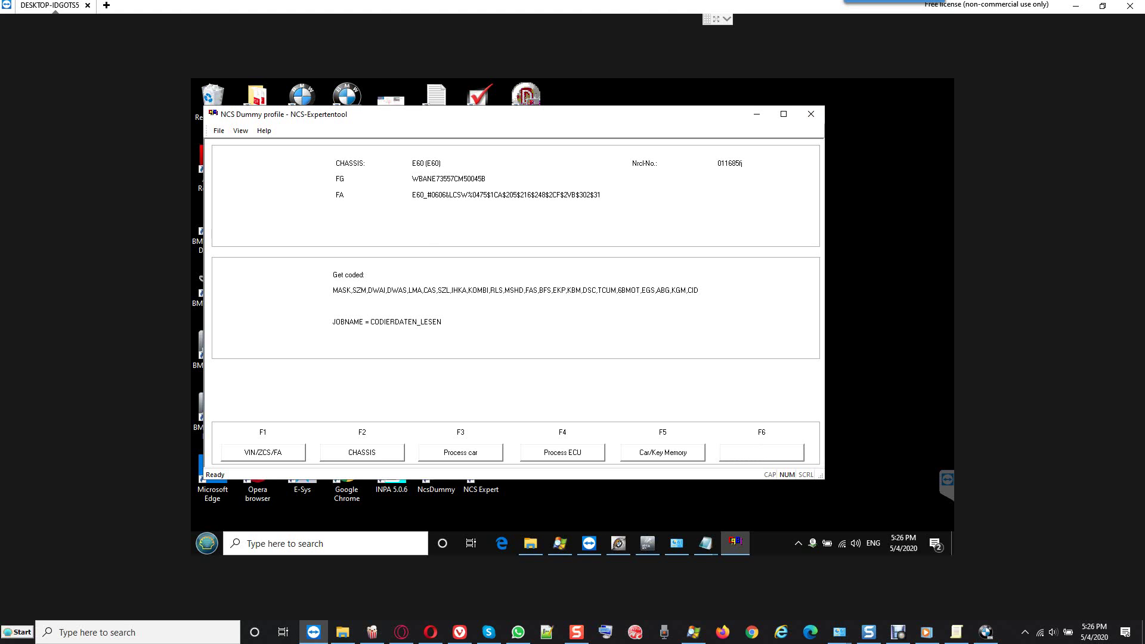
key(F4)
key(Down)
key(Down)
key(Down)
key(Down)
key(Down)
key(Down)
key(Down)
key(Down)
key(Down)
key(Down)
key(Down)
key(Down)
key(Down)
key(Down)
key(Down)
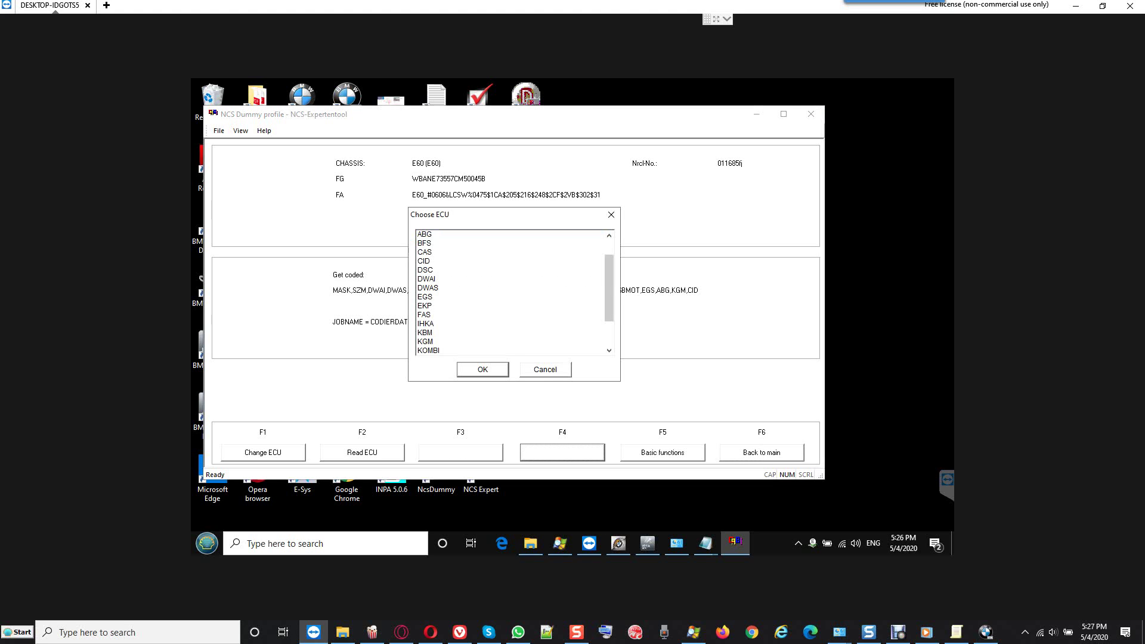
key(Return)
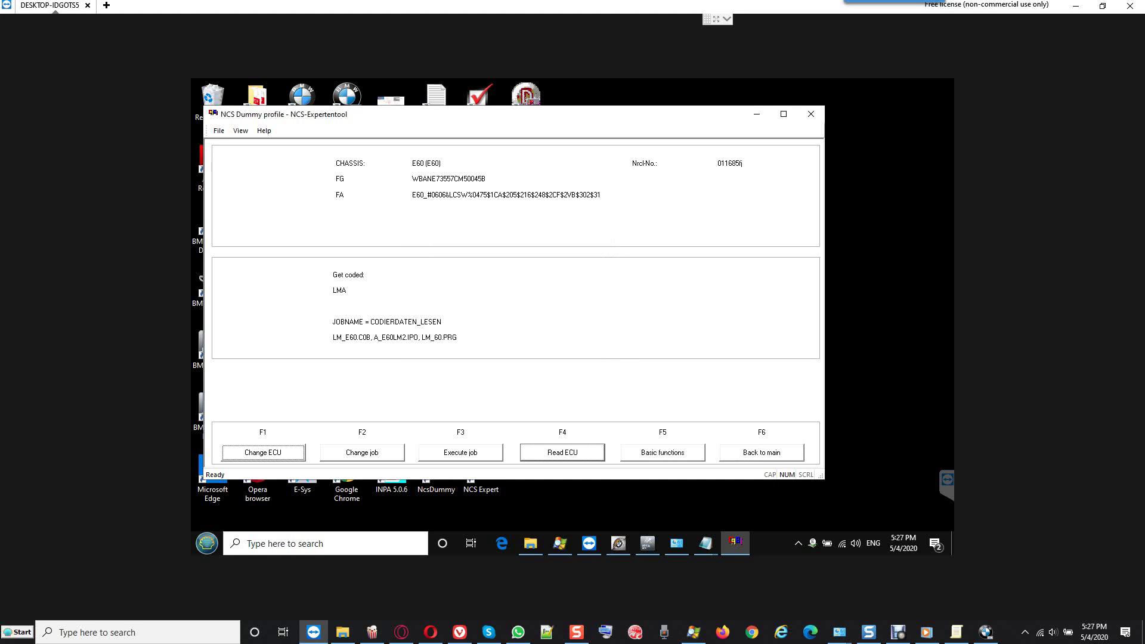
key(F2)
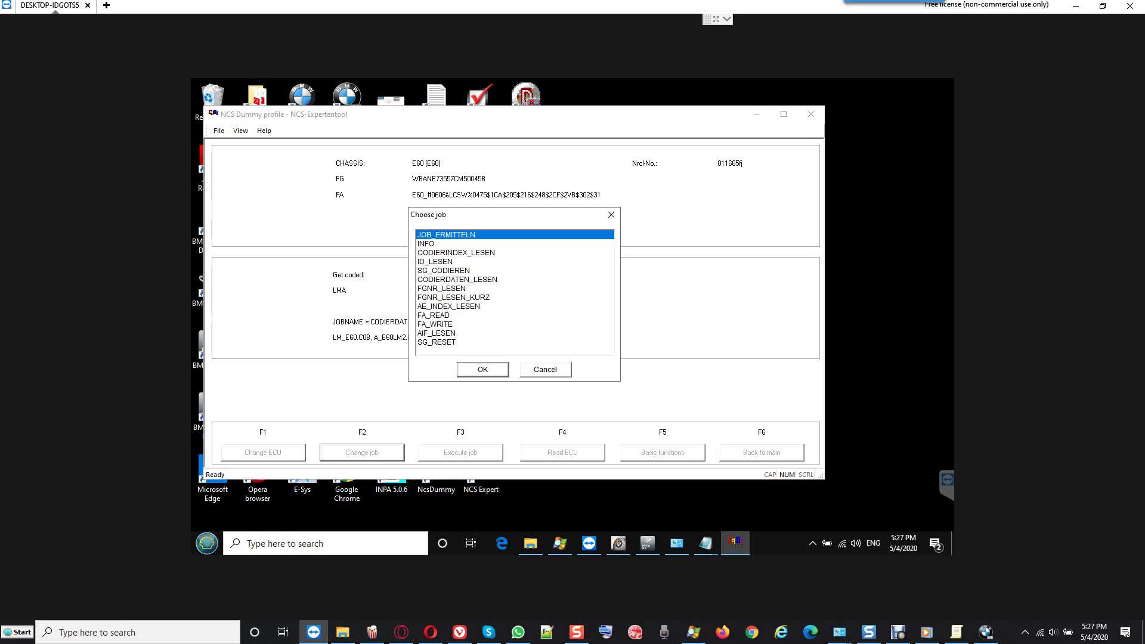
click(434, 324)
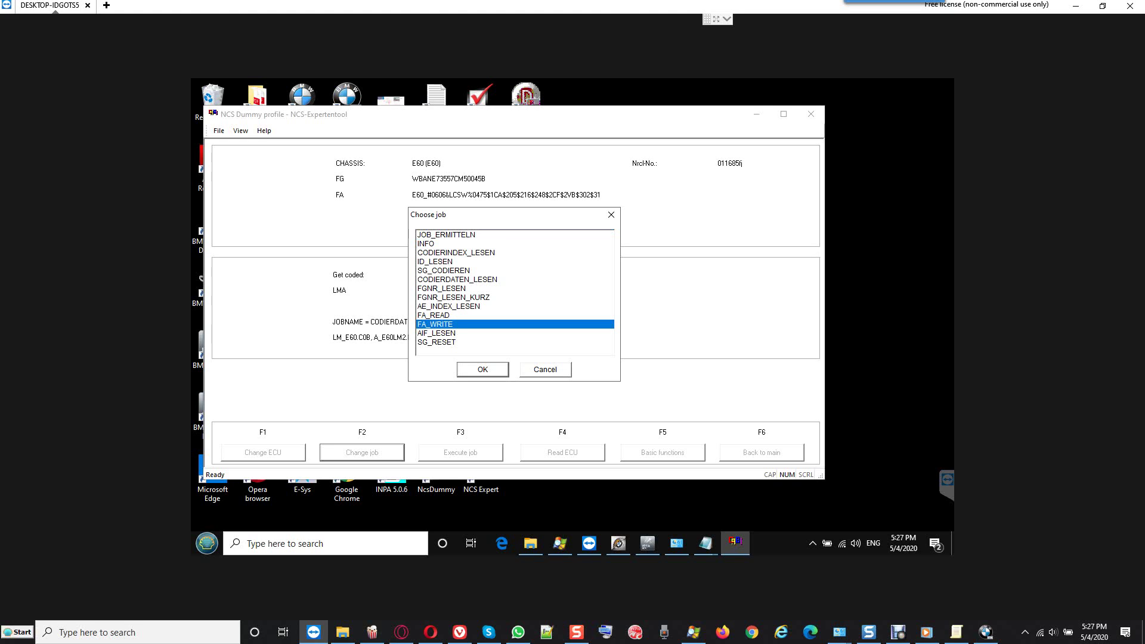
key(Return)
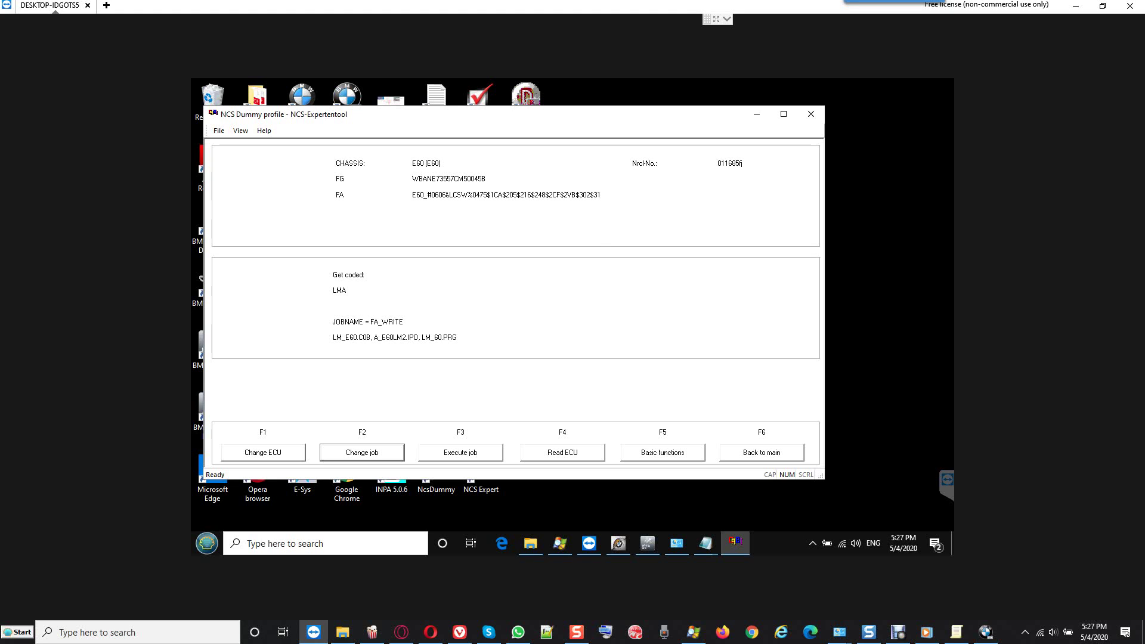
key(F3)
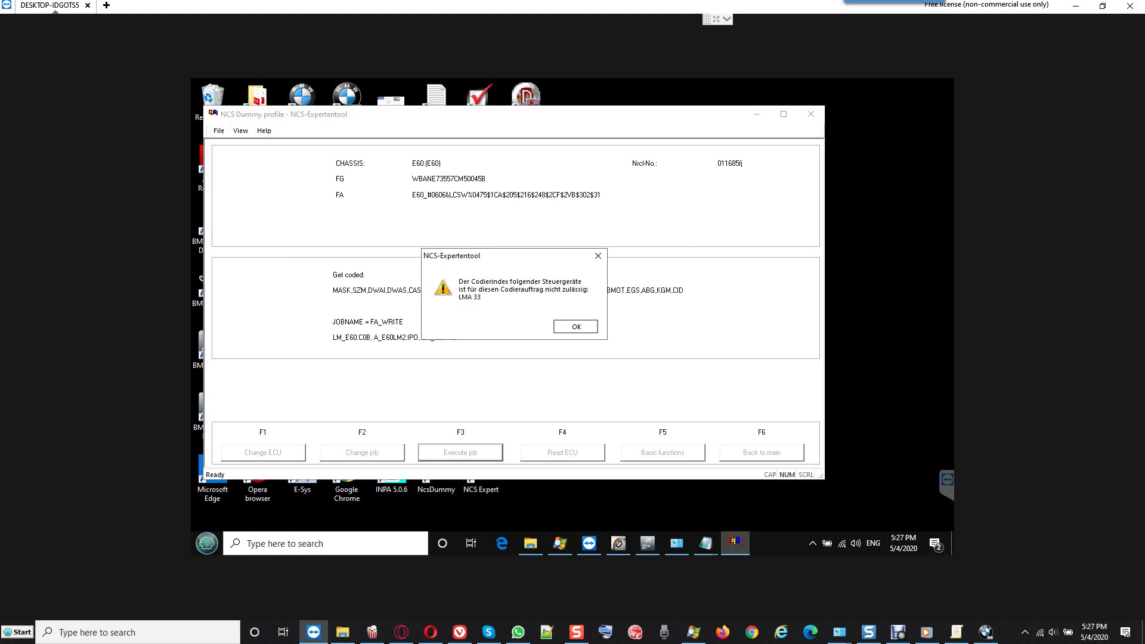
key(Return)
key(Return)
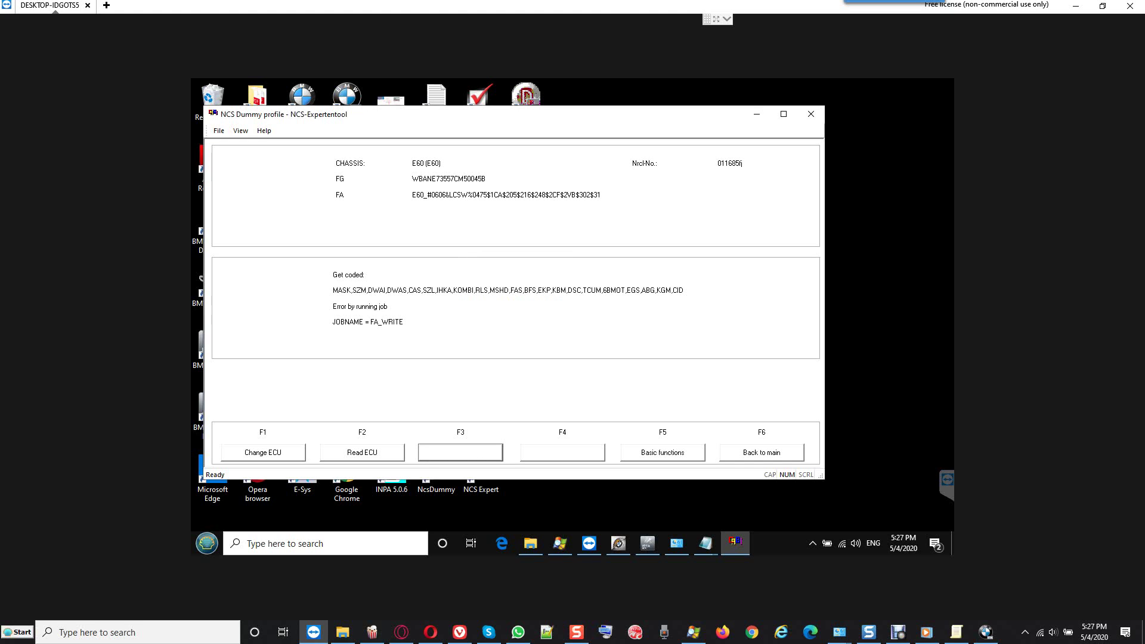
key(F6)
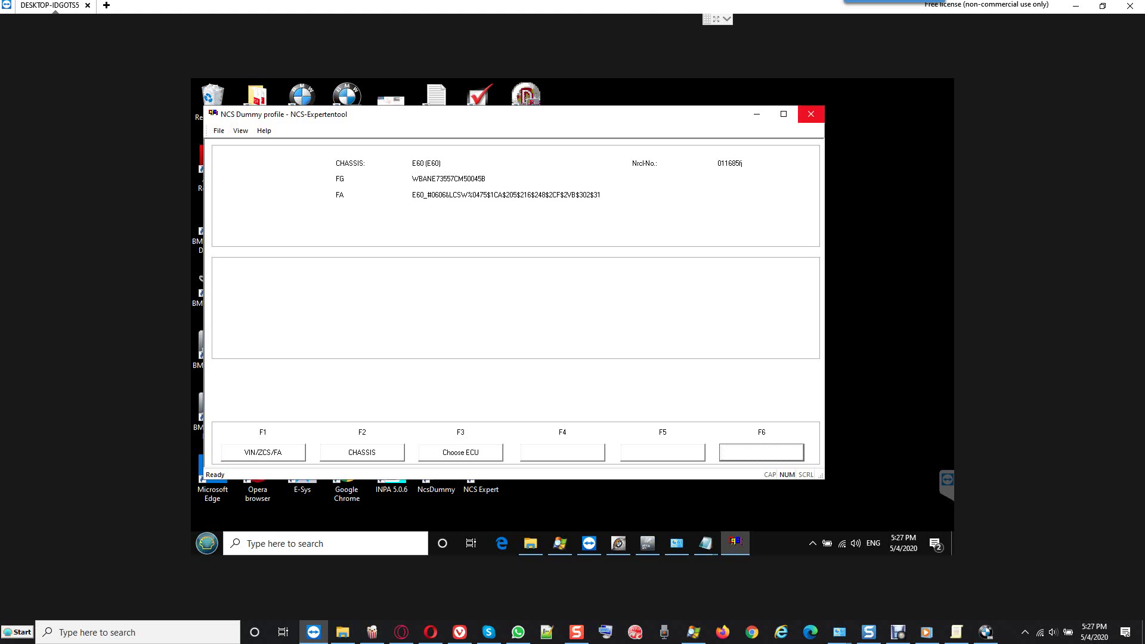
Close NCS Expert, release the ICOM in iTool Radar, and bring ISTA+ back into view.
click(811, 113)
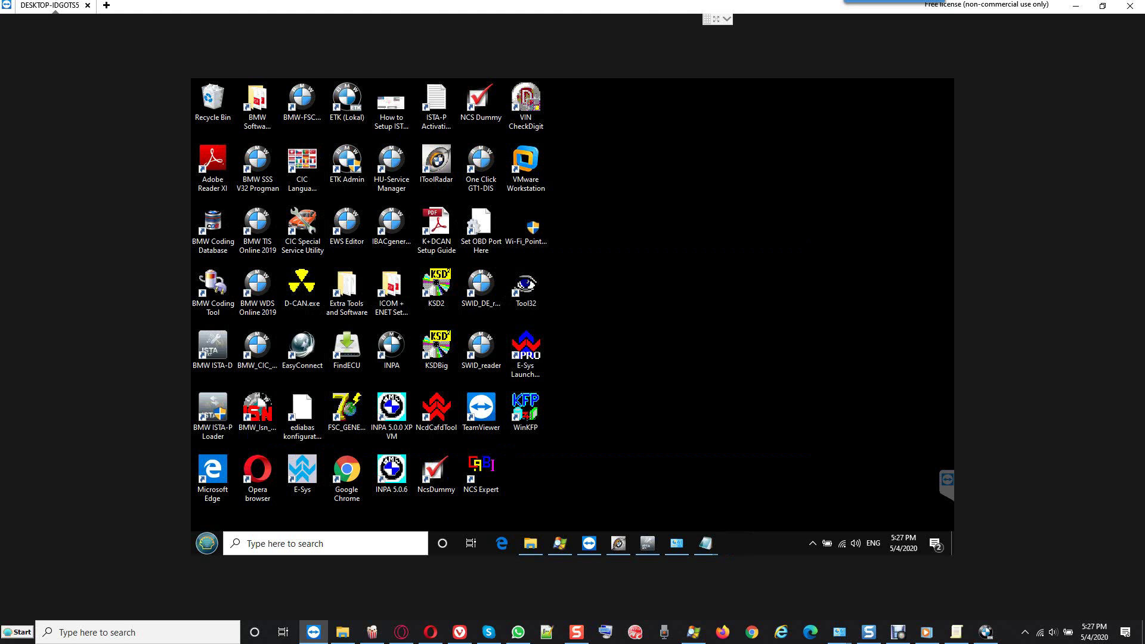
click(619, 543)
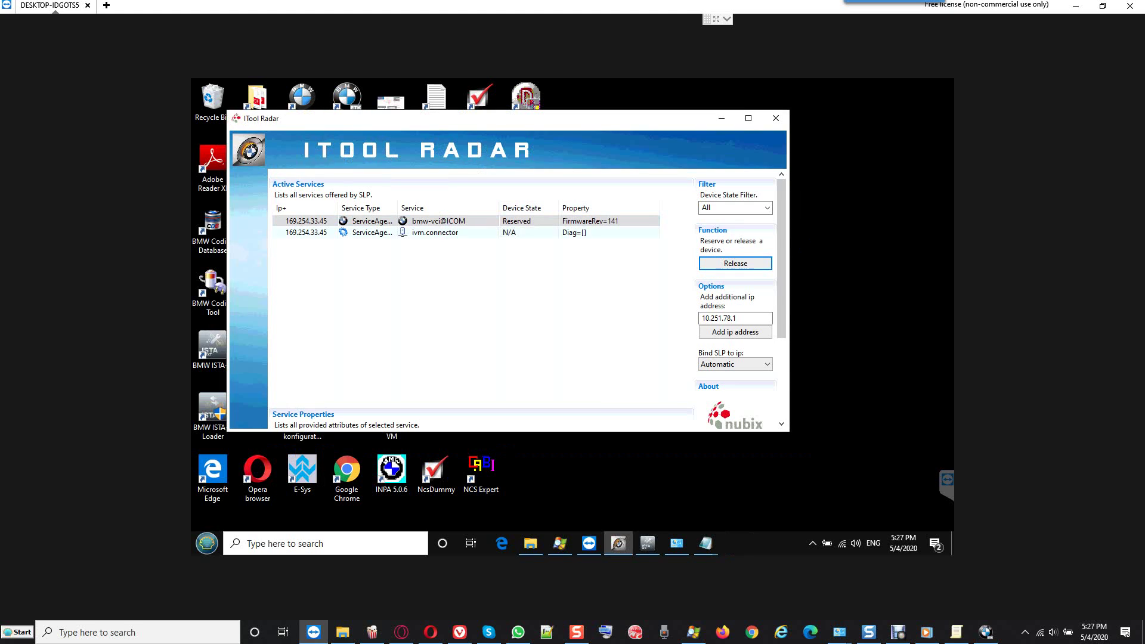
key(Return)
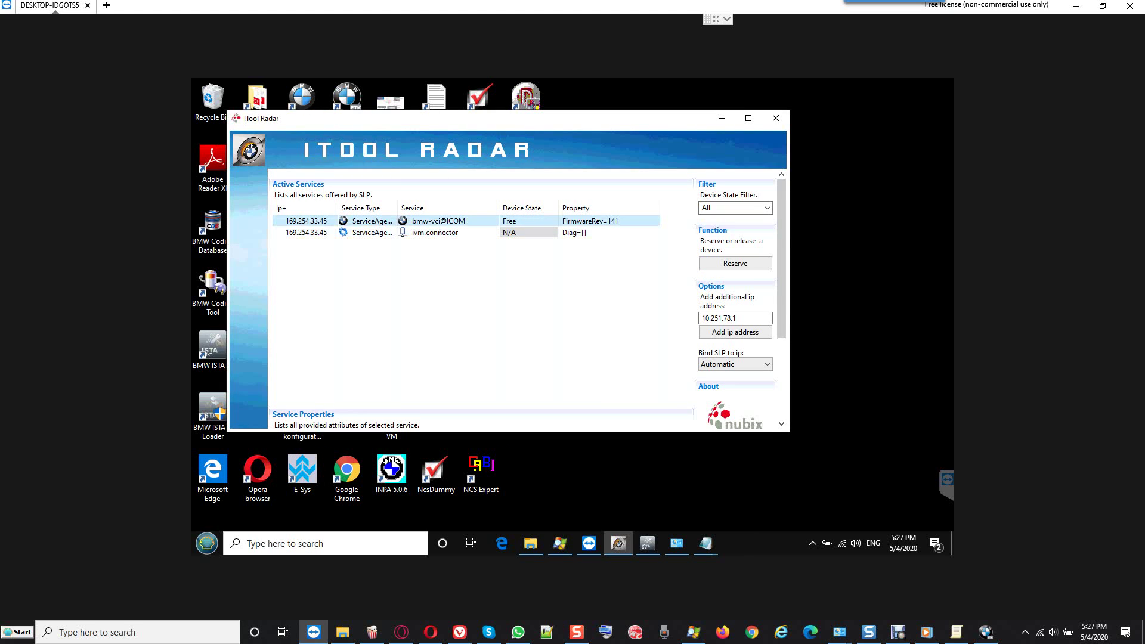
click(722, 118)
click(647, 543)
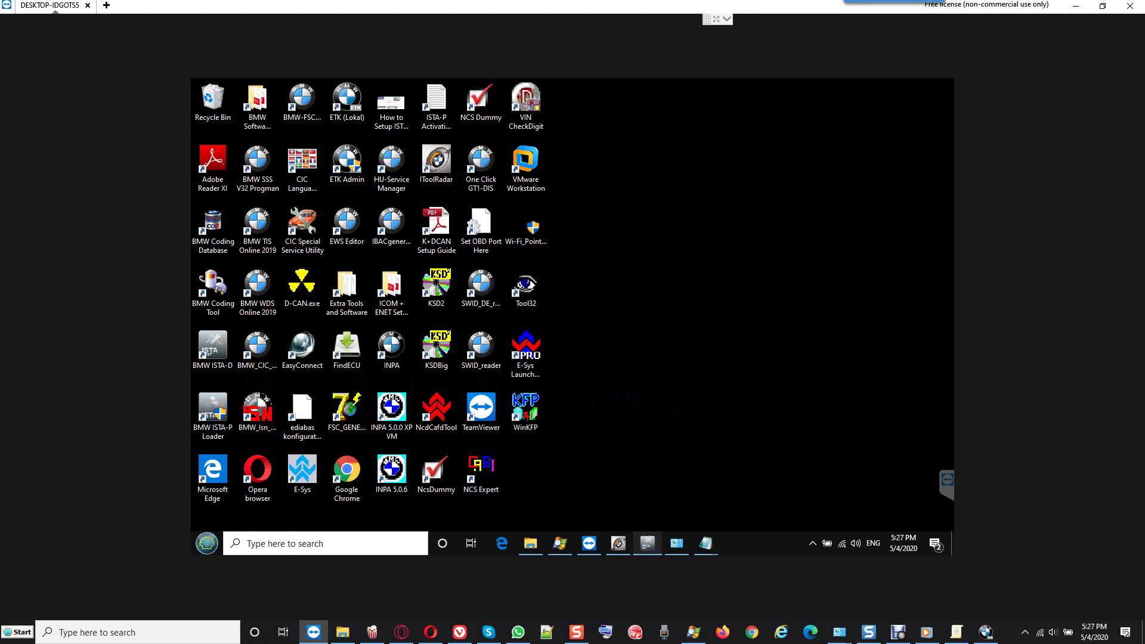